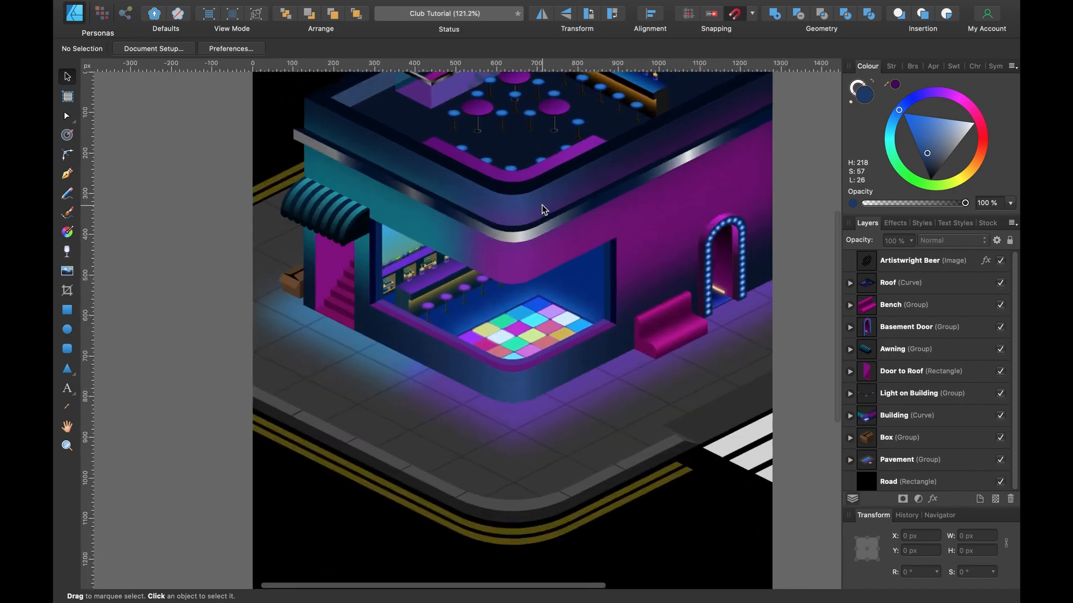
Examine the club building's front opening, the illuminated dance floor and the row of bar stools.
{"action": "scroll", "coordinate": [713, 233], "scroll_direction": "right", "scroll_amount": 3}
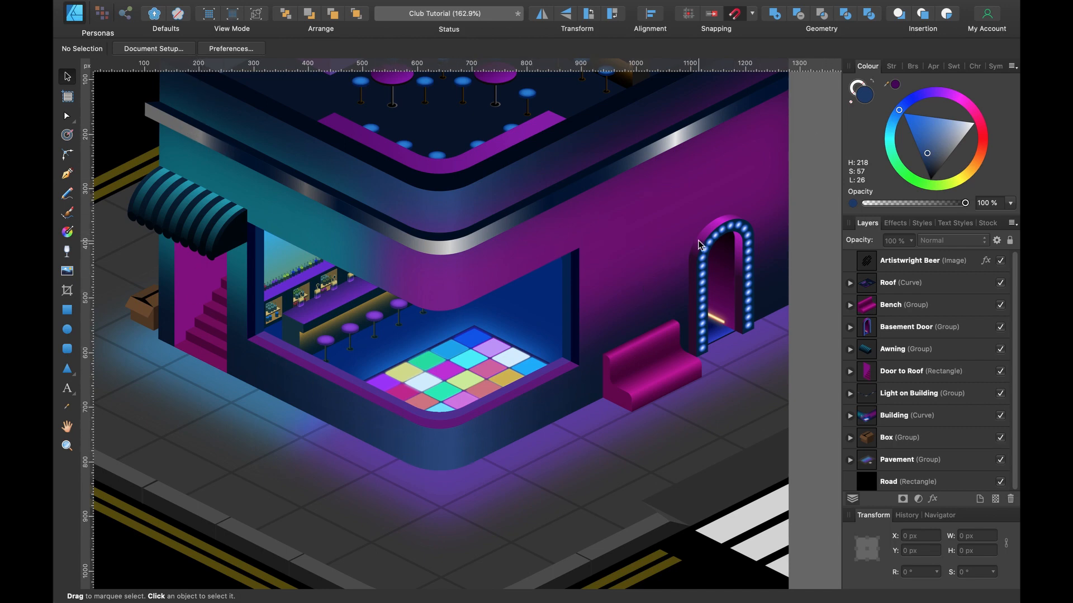
{"action": "scroll", "coordinate": [596, 250], "scroll_direction": "up", "scroll_amount": 4}
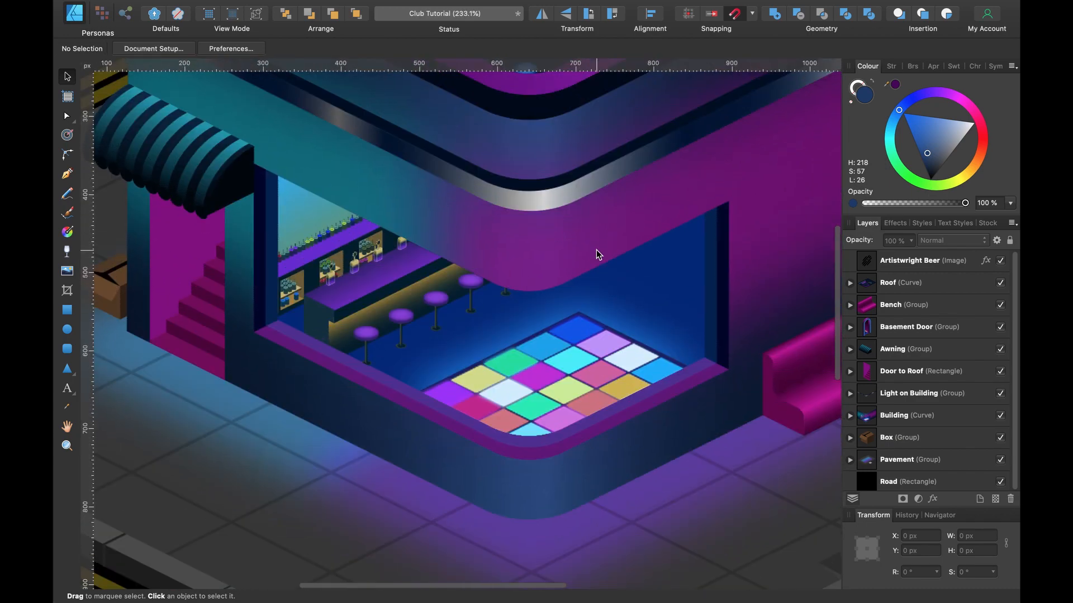
{"action": "scroll", "coordinate": [596, 250], "scroll_direction": "down", "scroll_amount": 2}
{"action": "scroll", "coordinate": [595, 247], "scroll_direction": "up", "scroll_amount": 1}
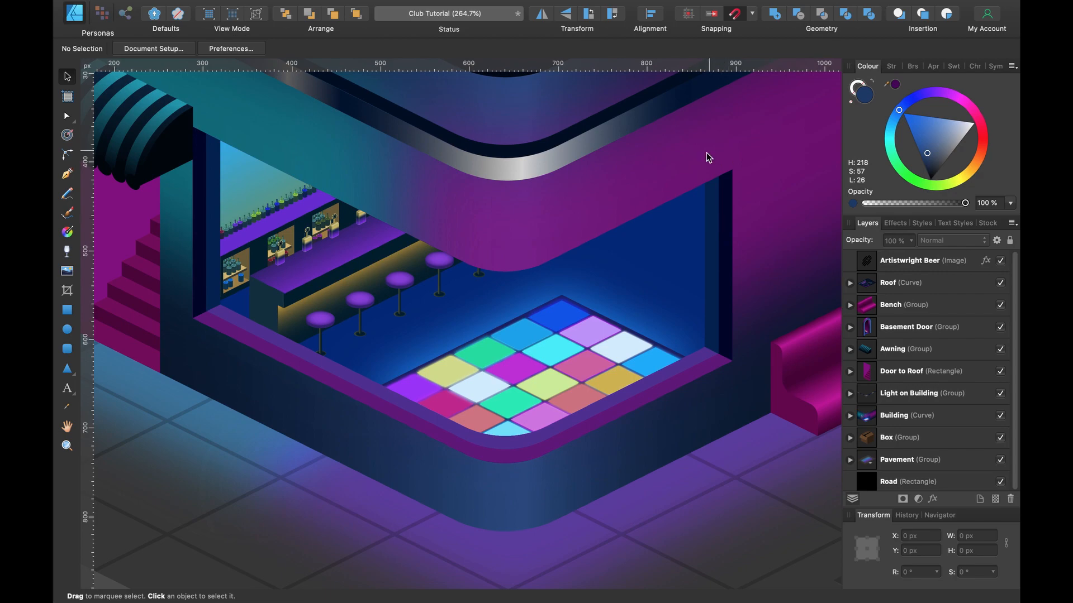
{"action": "scroll", "coordinate": [309, 257], "scroll_direction": "up", "scroll_amount": 5}
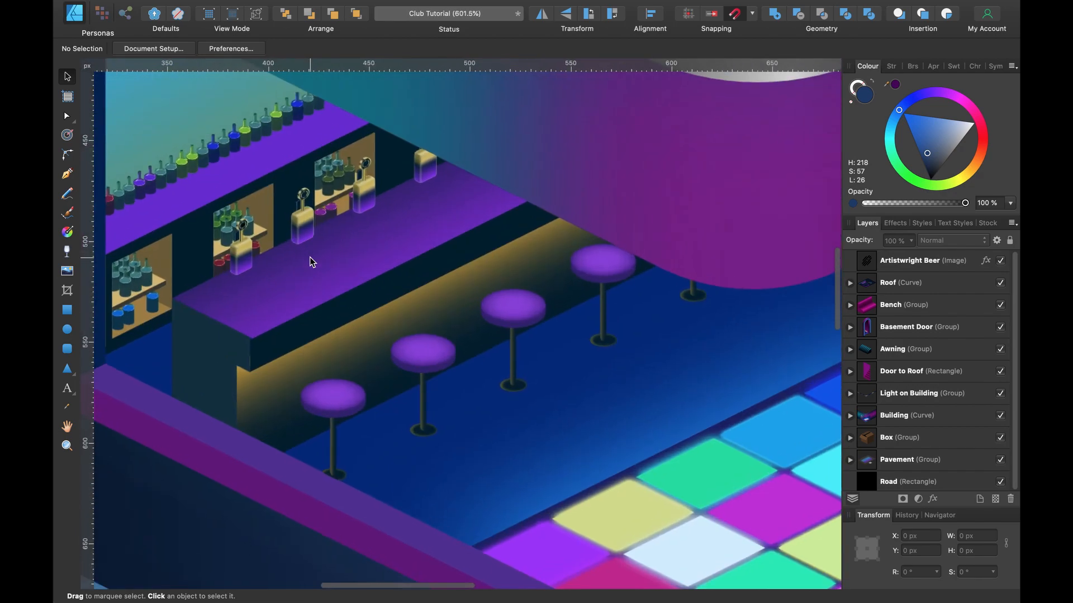
{"action": "scroll", "coordinate": [309, 256], "scroll_direction": "down", "scroll_amount": 1}
{"action": "scroll", "coordinate": [309, 257], "scroll_direction": "up", "scroll_amount": 2}
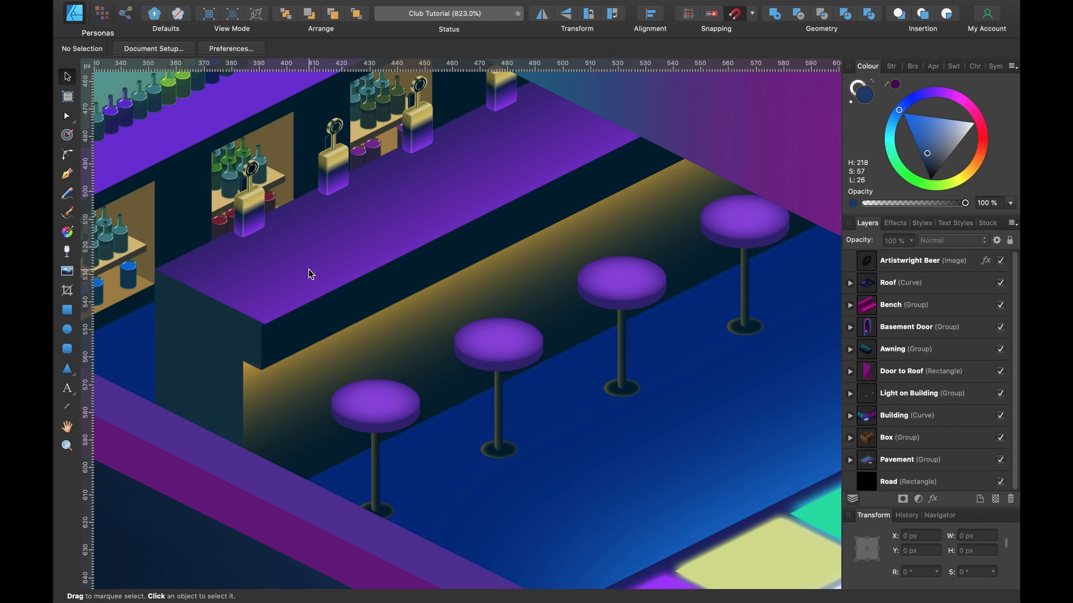
Inspect the interior bar's beer taps, bottles and shelves in close-up.
{"action": "scroll", "coordinate": [308, 269], "scroll_direction": "left", "scroll_amount": 5}
{"action": "scroll", "coordinate": [308, 270], "scroll_direction": "up", "scroll_amount": 2}
{"action": "scroll", "coordinate": [308, 269], "scroll_direction": "up", "scroll_amount": 5}
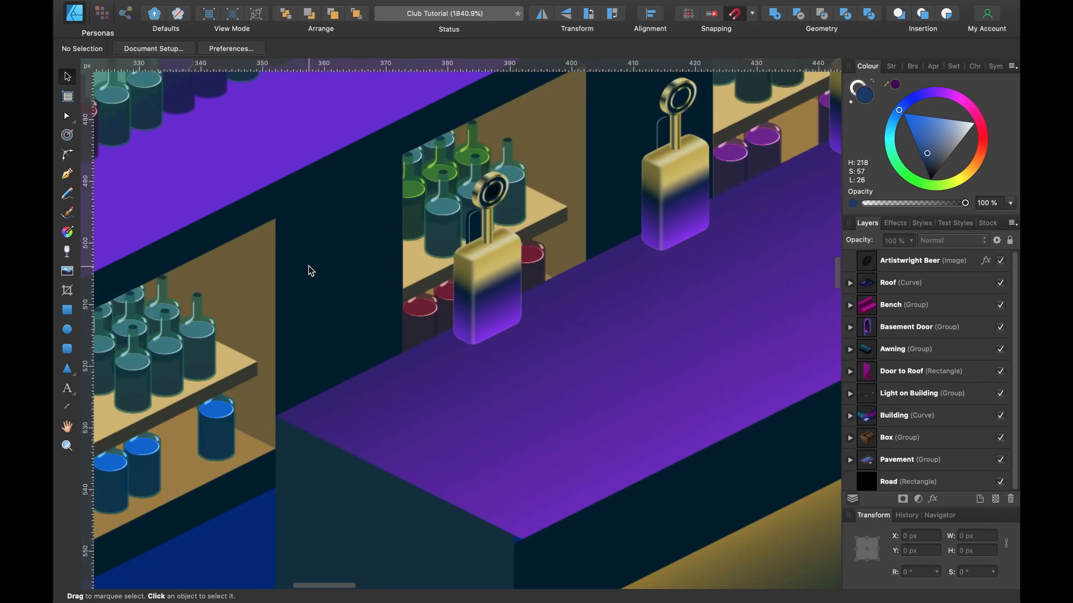
{"action": "scroll", "coordinate": [313, 252], "scroll_direction": "up", "scroll_amount": 2}
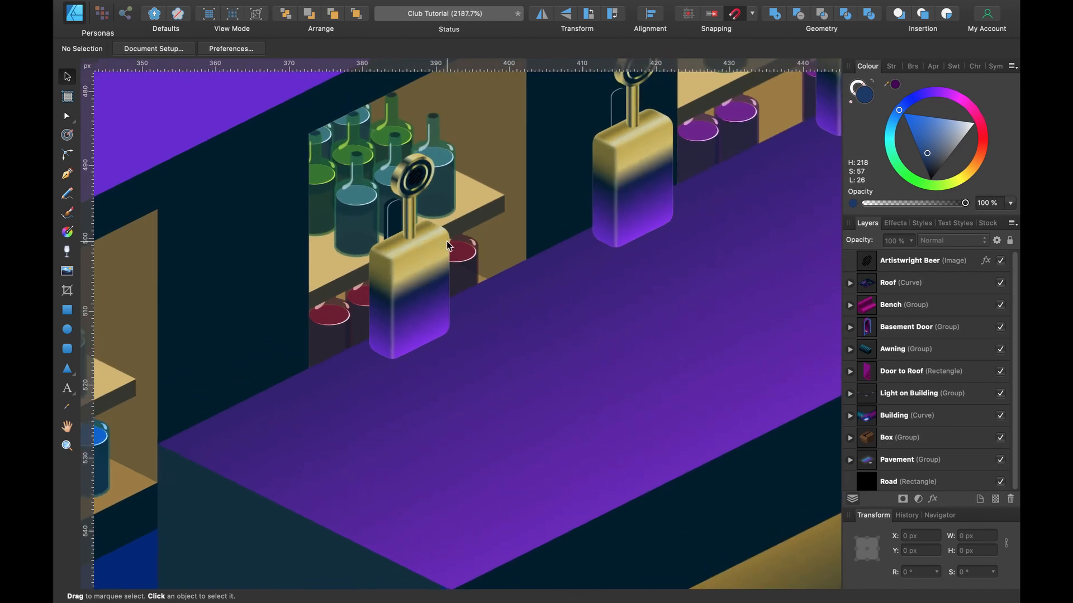
{"action": "scroll", "coordinate": [447, 242], "scroll_direction": "up", "scroll_amount": 5}
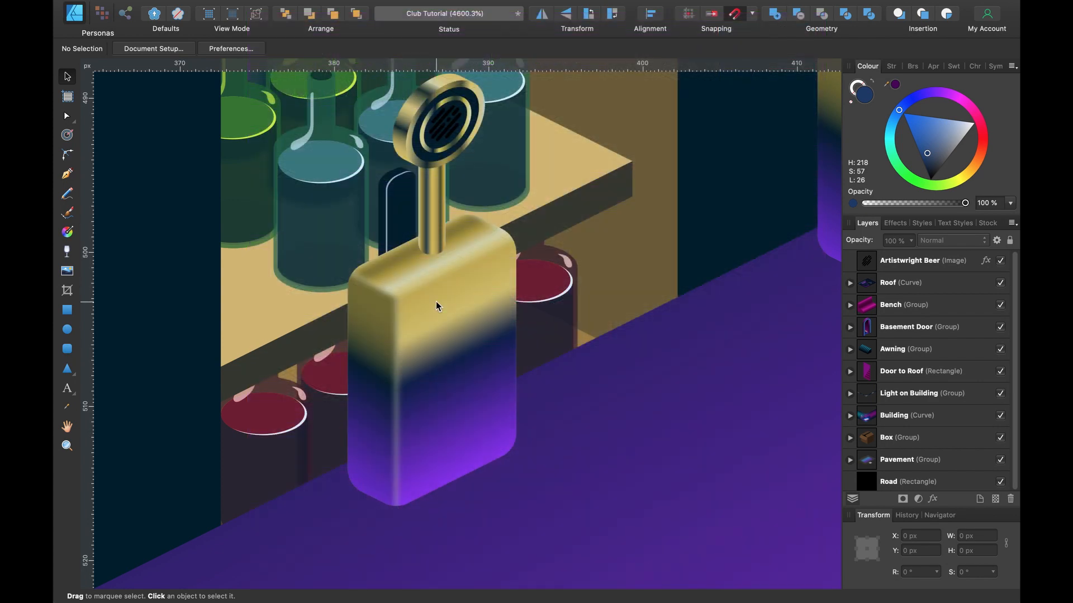
{"action": "scroll", "coordinate": [451, 210], "scroll_direction": "down", "scroll_amount": 10}
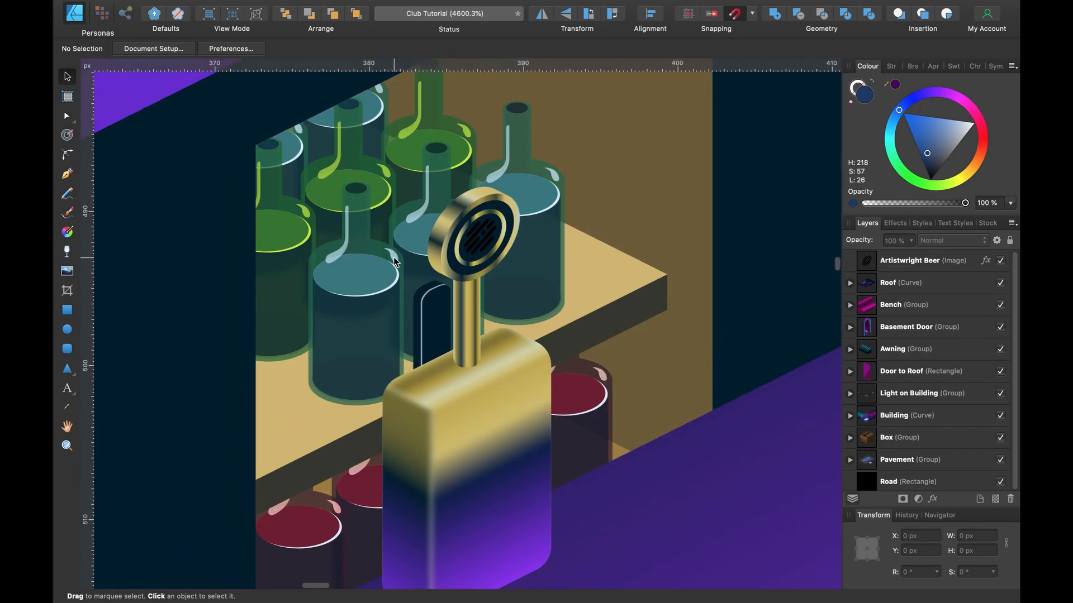
{"action": "scroll", "coordinate": [393, 257], "scroll_direction": "down", "scroll_amount": 8}
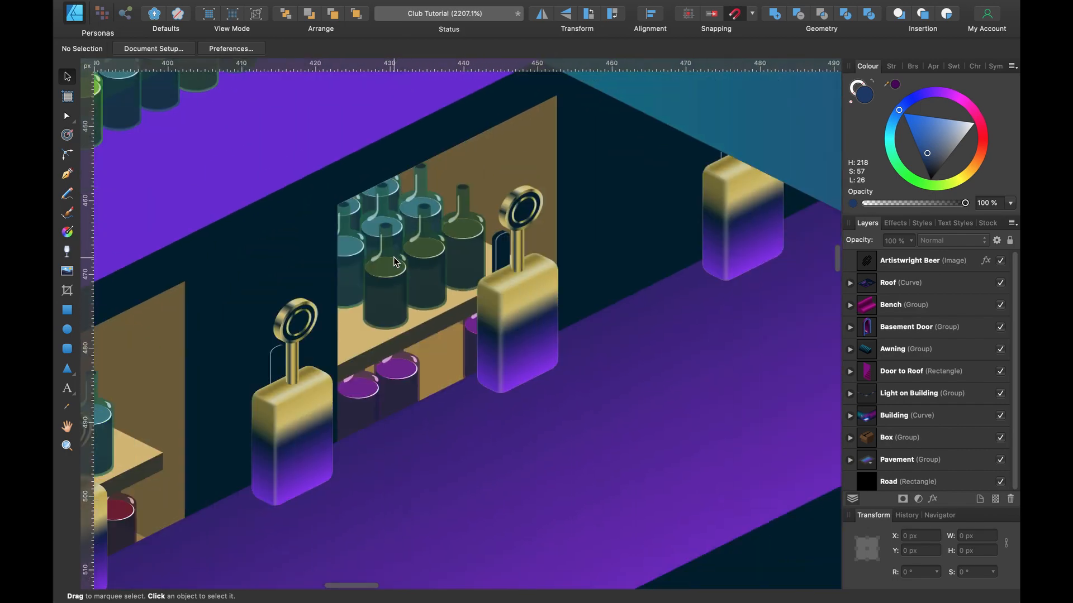
{"action": "scroll", "coordinate": [394, 261], "scroll_direction": "down", "scroll_amount": 5}
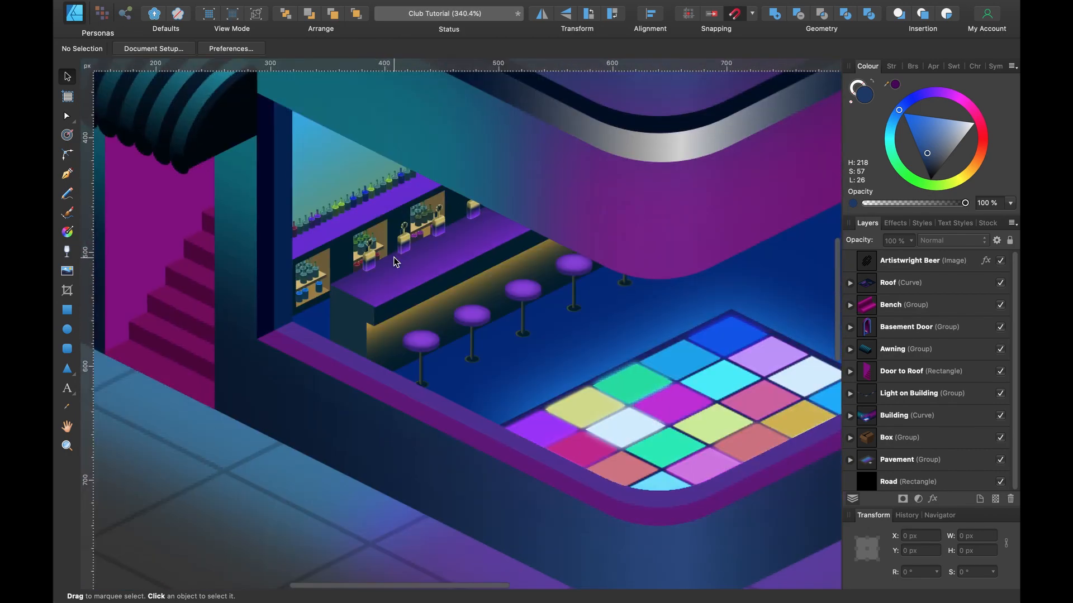
Examine the cardboard box, staircase and awning, plus the rooftop tables, stools and bar.
{"action": "scroll", "coordinate": [394, 259], "scroll_direction": "down", "scroll_amount": 3}
{"action": "scroll", "coordinate": [393, 257], "scroll_direction": "up", "scroll_amount": 8}
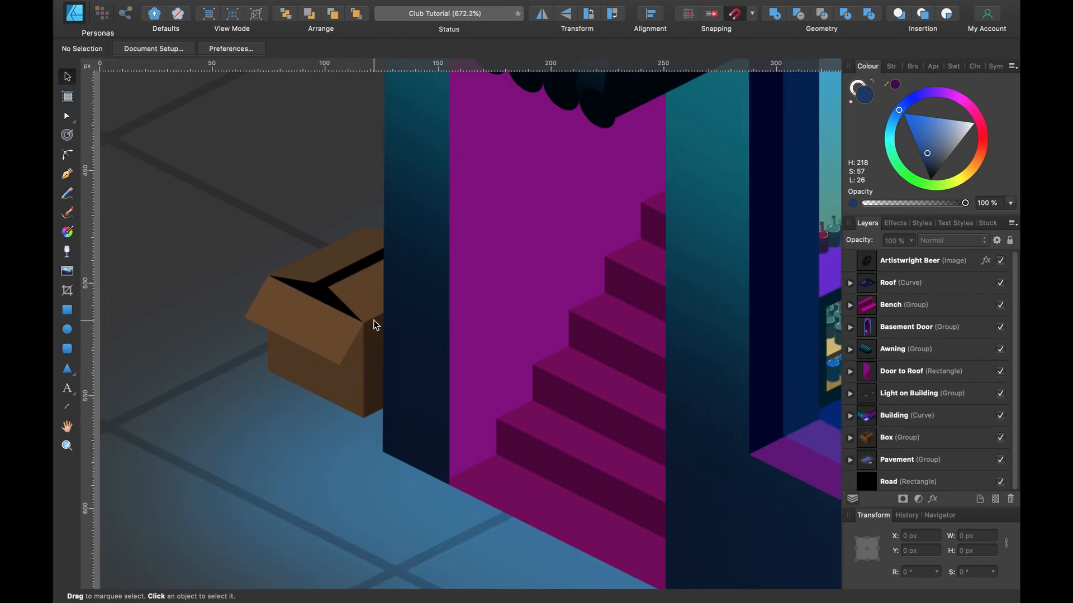
{"action": "scroll", "coordinate": [331, 313], "scroll_direction": "down", "scroll_amount": 1}
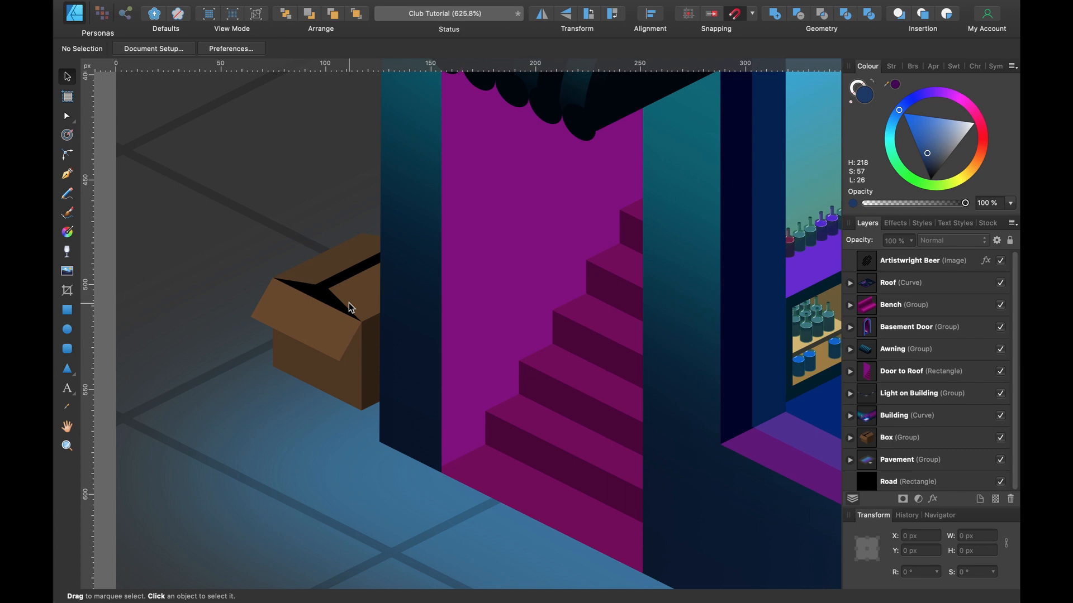
{"action": "scroll", "coordinate": [349, 303], "scroll_direction": "down", "scroll_amount": 5}
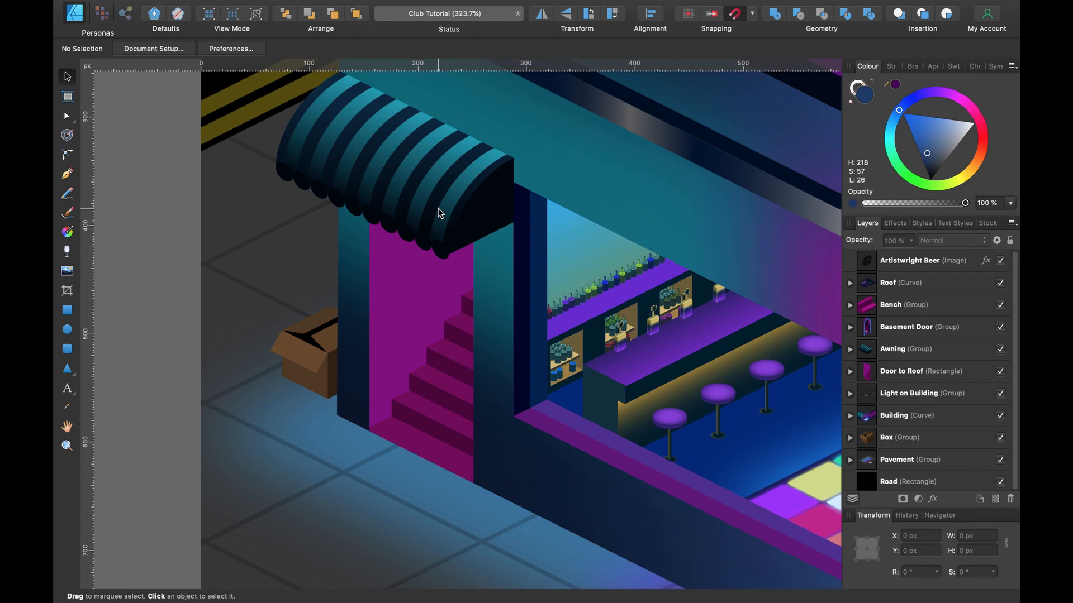
{"action": "scroll", "coordinate": [438, 209], "scroll_direction": "down", "scroll_amount": 6}
{"action": "scroll", "coordinate": [438, 207], "scroll_direction": "up", "scroll_amount": 6}
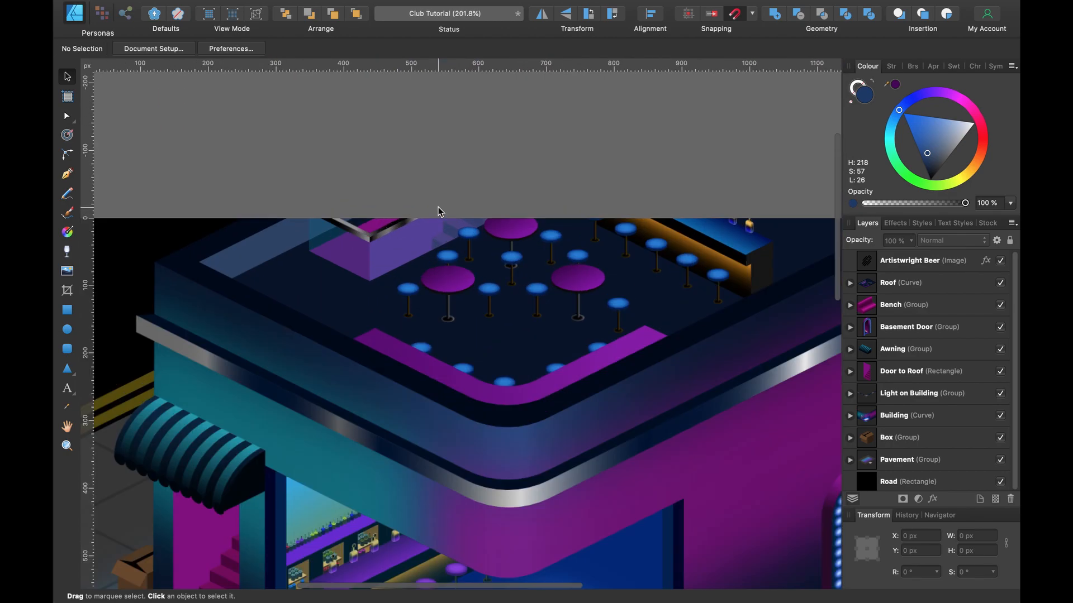
{"action": "scroll", "coordinate": [438, 208], "scroll_direction": "down", "scroll_amount": 3}
{"action": "scroll", "coordinate": [438, 208], "scroll_direction": "right", "scroll_amount": 4}
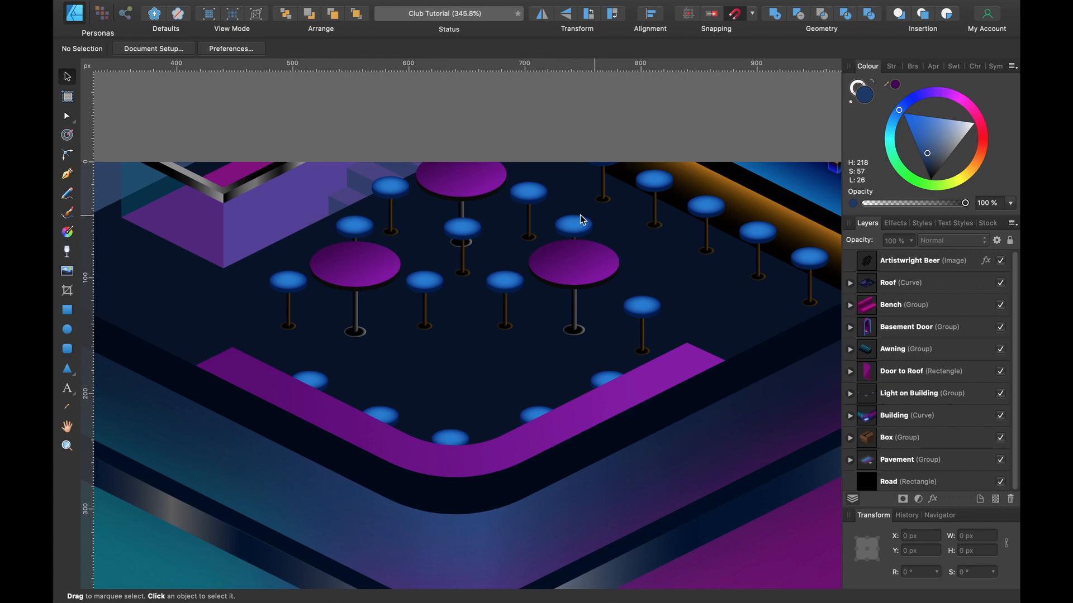
{"action": "scroll", "coordinate": [688, 241], "scroll_direction": "up", "scroll_amount": 5}
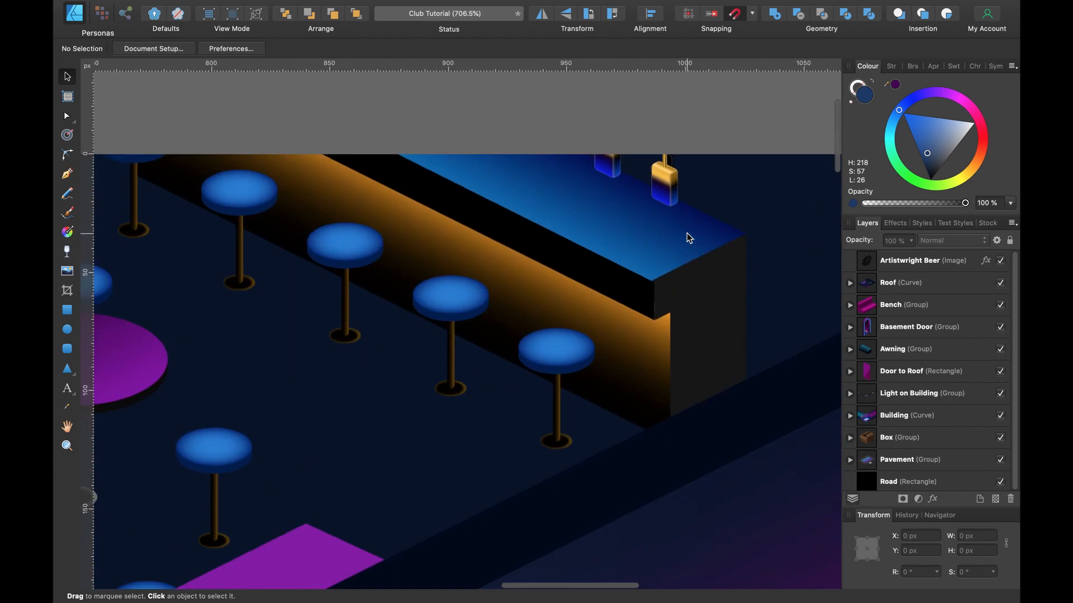
{"action": "scroll", "coordinate": [670, 178], "scroll_direction": "up", "scroll_amount": 3}
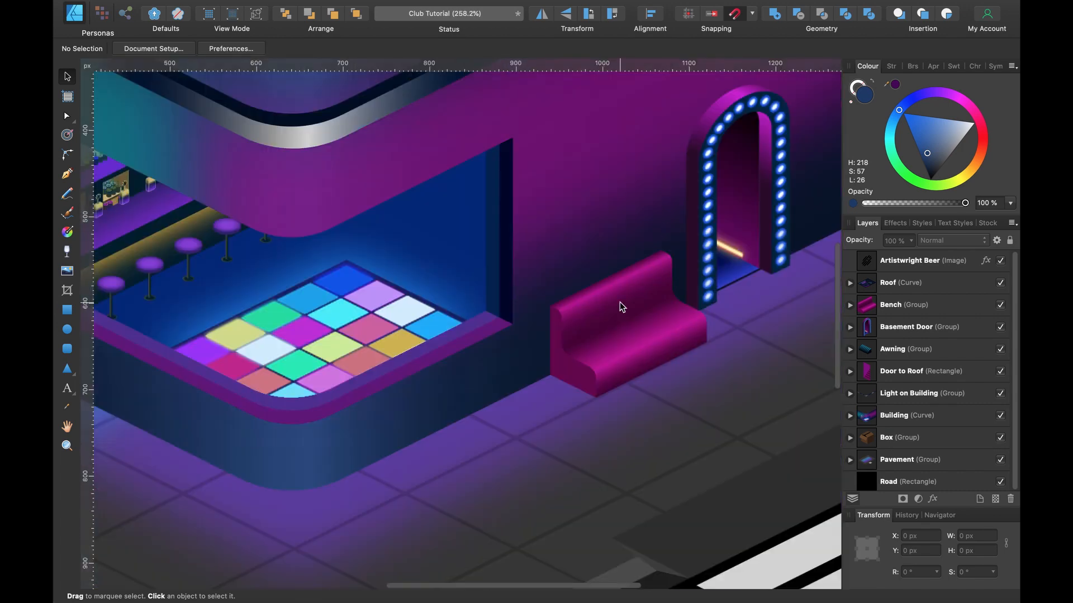
Inspect the pink bench and the lit basement door, finishing with the whole artwork in view.
{"action": "scroll", "coordinate": [619, 301], "scroll_direction": "up", "scroll_amount": 2}
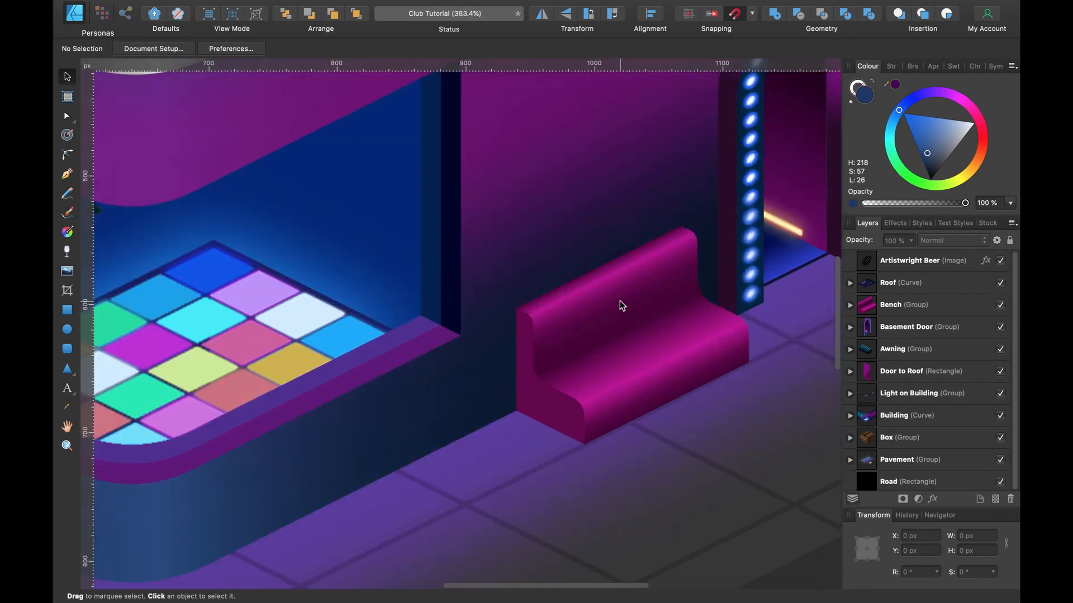
{"action": "scroll", "coordinate": [673, 260], "scroll_direction": "up", "scroll_amount": 2}
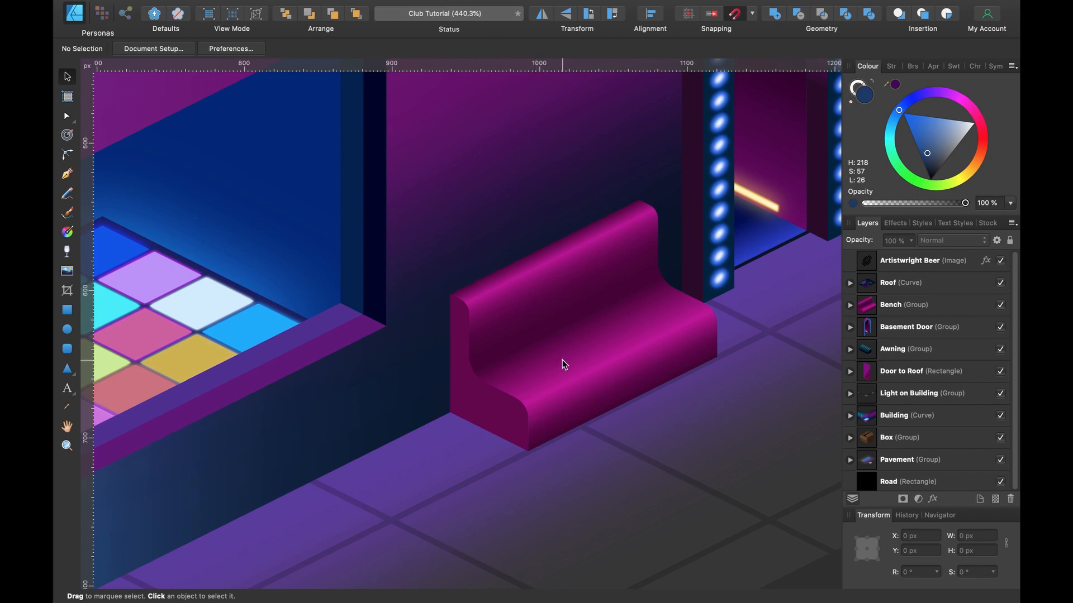
{"action": "scroll", "coordinate": [562, 359], "scroll_direction": "down", "scroll_amount": 2}
{"action": "scroll", "coordinate": [562, 359], "scroll_direction": "right", "scroll_amount": 3}
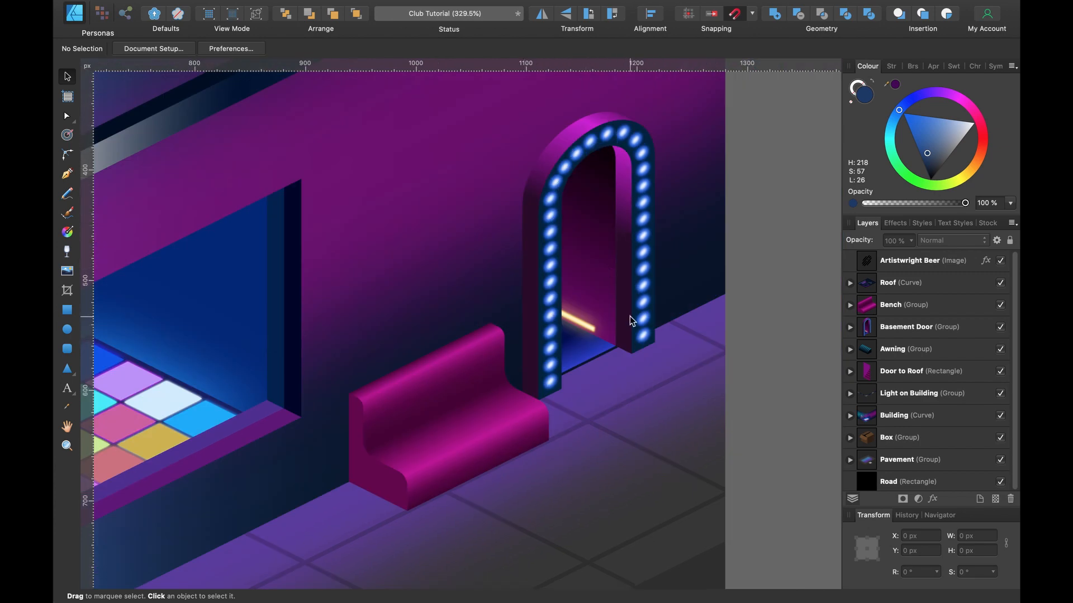
{"action": "key", "text": "super+0"}
{"action": "scroll", "coordinate": [634, 229], "scroll_direction": "up", "scroll_amount": 2}
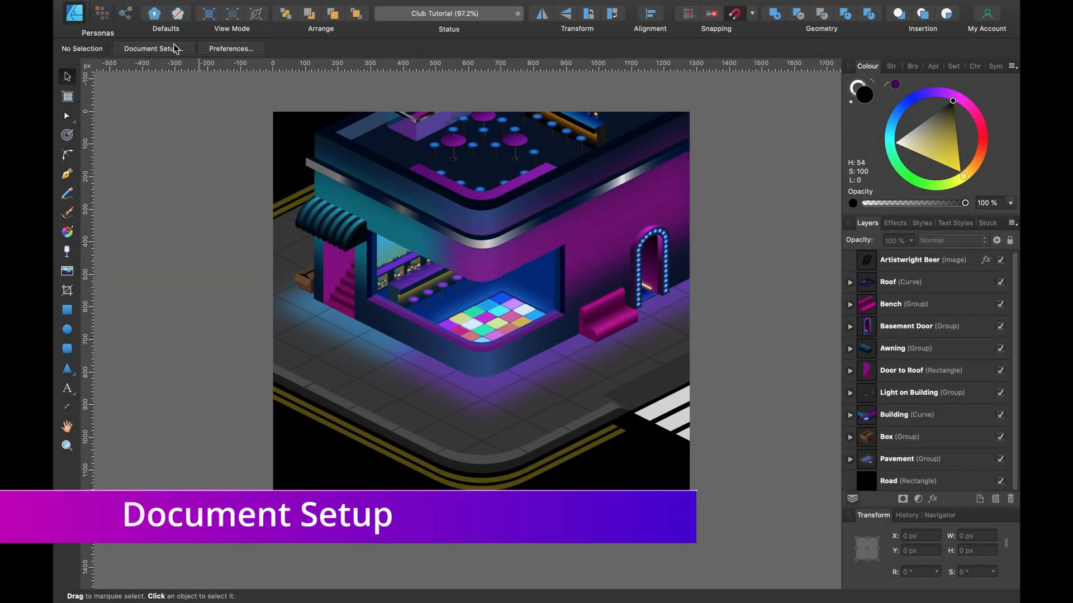
Review the dimensions and colour settings in the document setup.
{"action": "left_click", "coordinate": [174, 49]}
{"action": "left_click", "coordinate": [484, 99]}
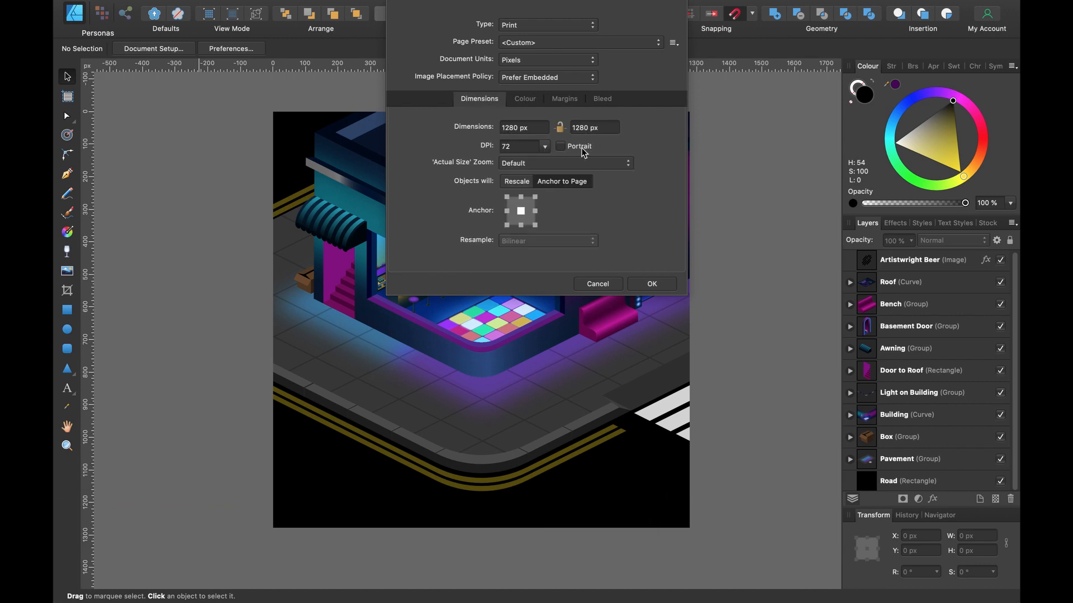
{"action": "left_click", "coordinate": [528, 99]}
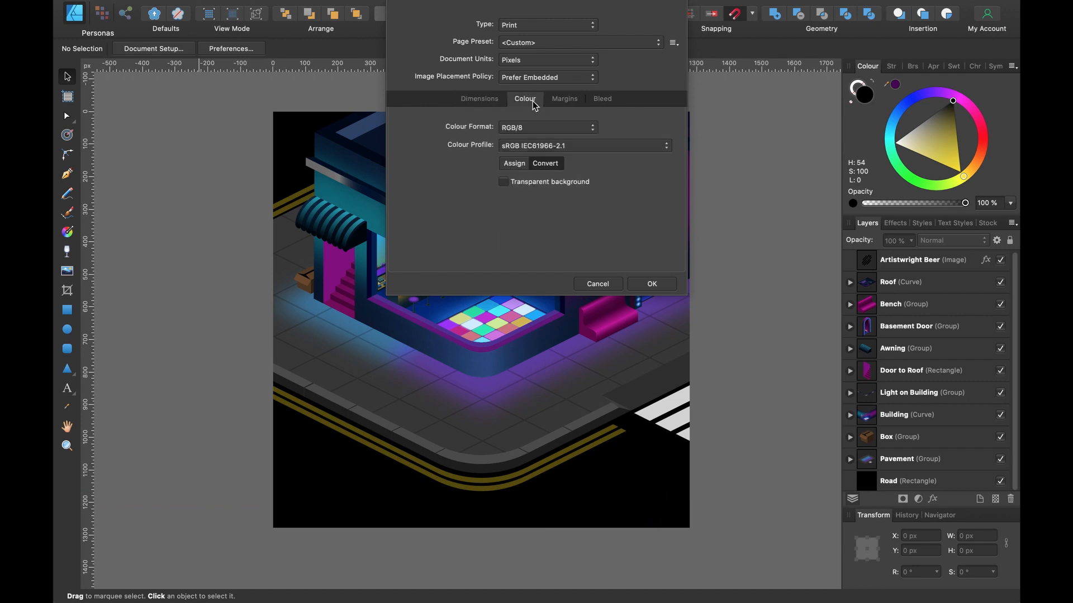
{"action": "left_click", "coordinate": [652, 285]}
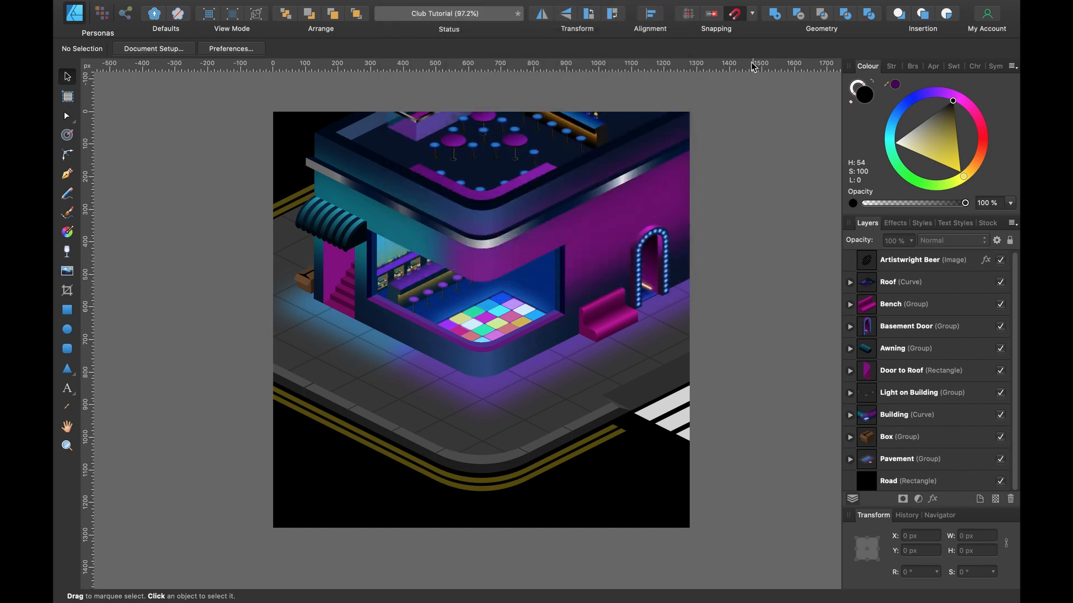
Review the enabled snapping options and return to the artwork.
{"action": "left_click", "coordinate": [752, 13]}
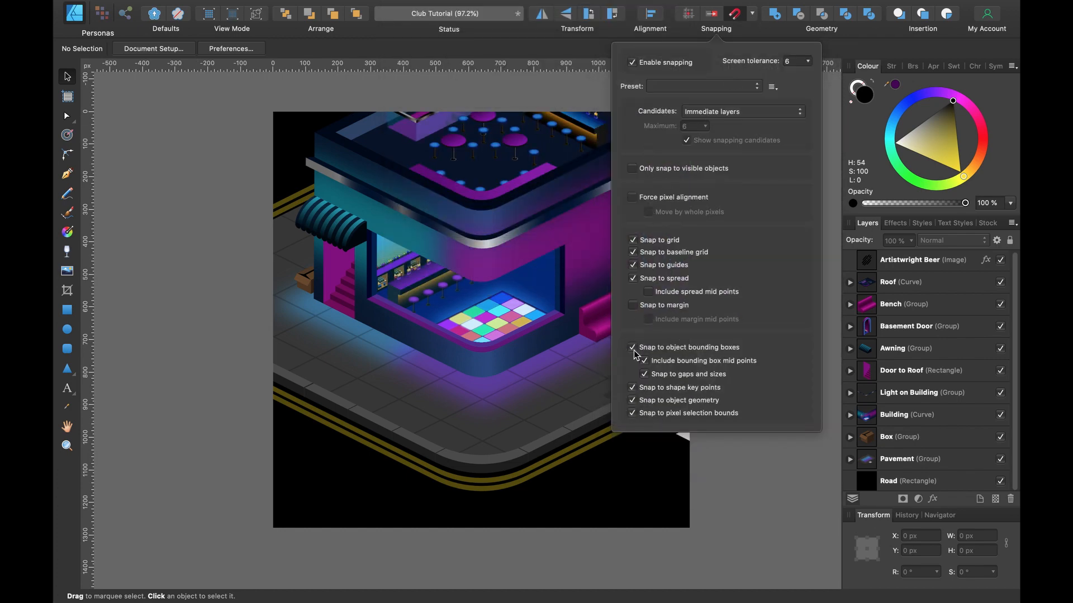
{"action": "left_click", "coordinate": [232, 271]}
{"action": "left_click", "coordinate": [204, 539]}
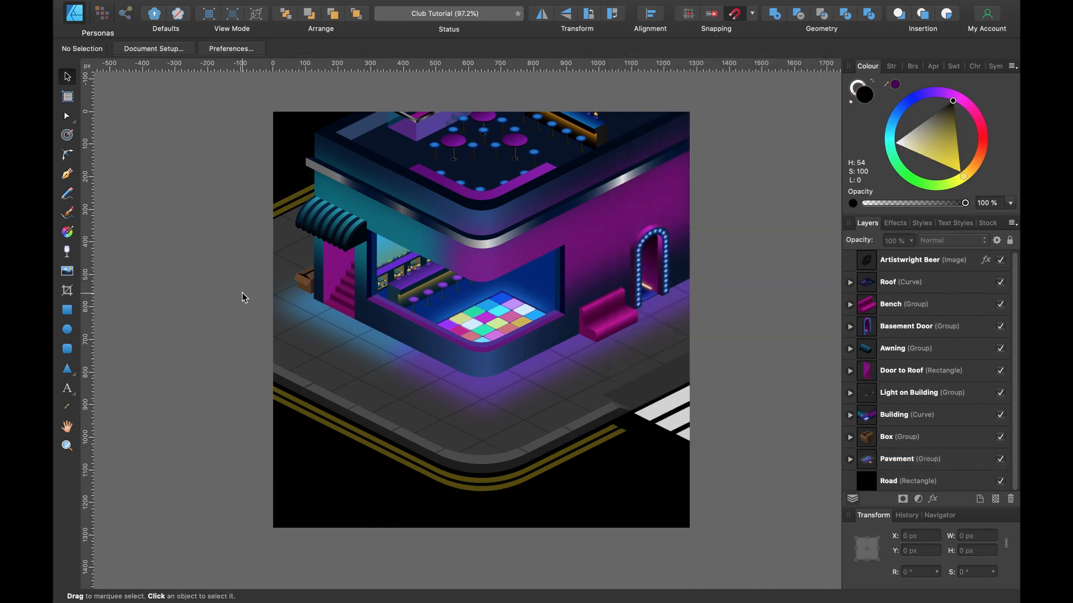
Show the Isometric studio panel and bring the artwork back into view beside it.
{"action": "left_click", "coordinate": [370, 8]}
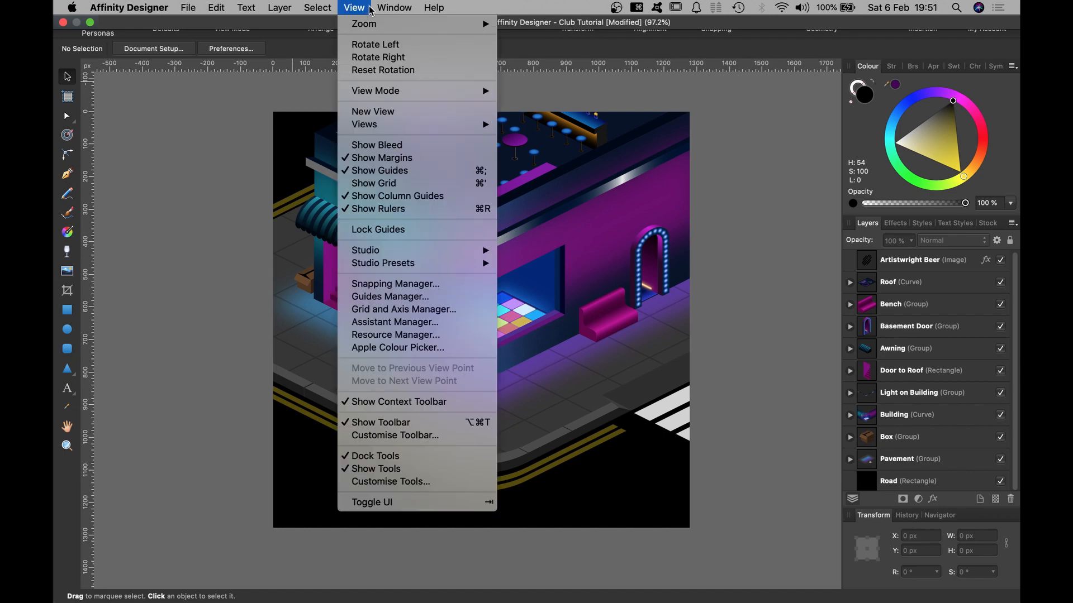
{"action": "mouse_move", "coordinate": [393, 252]}
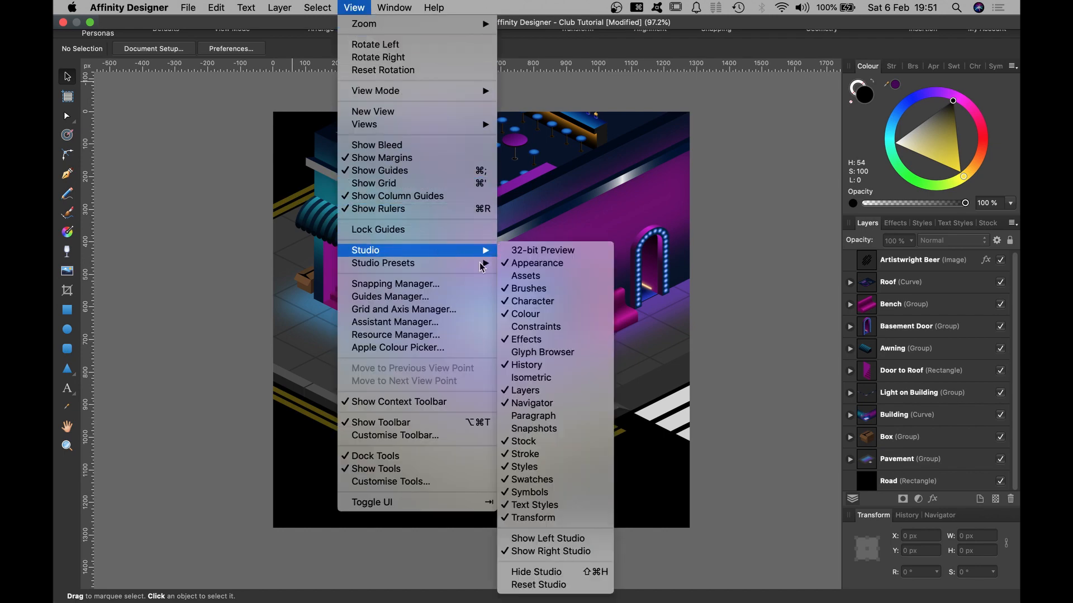
{"action": "left_click", "coordinate": [560, 378]}
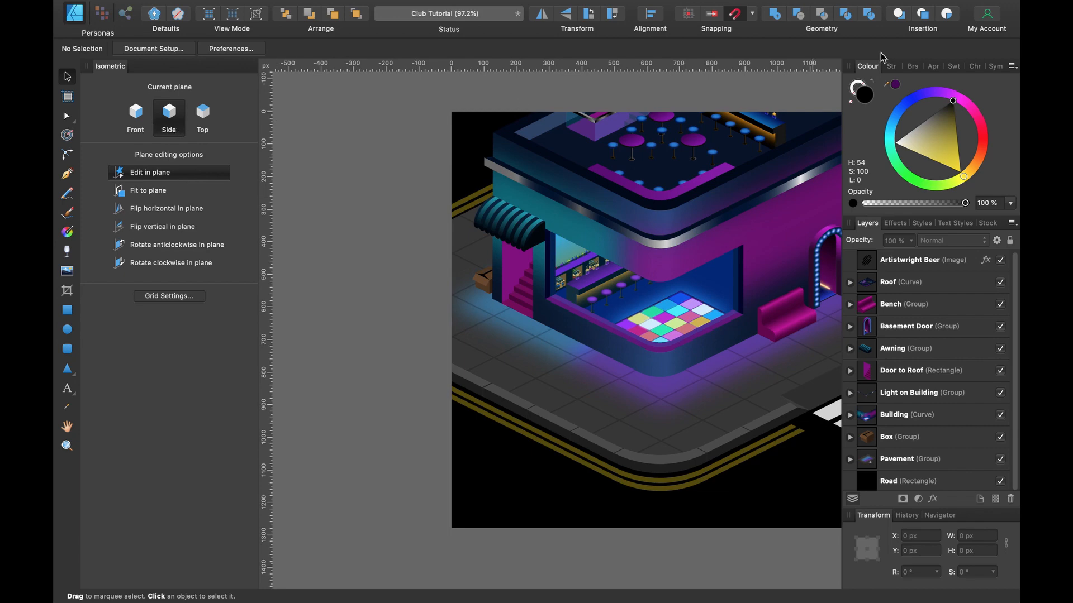
{"action": "scroll", "coordinate": [652, 210], "scroll_direction": "right", "scroll_amount": 5}
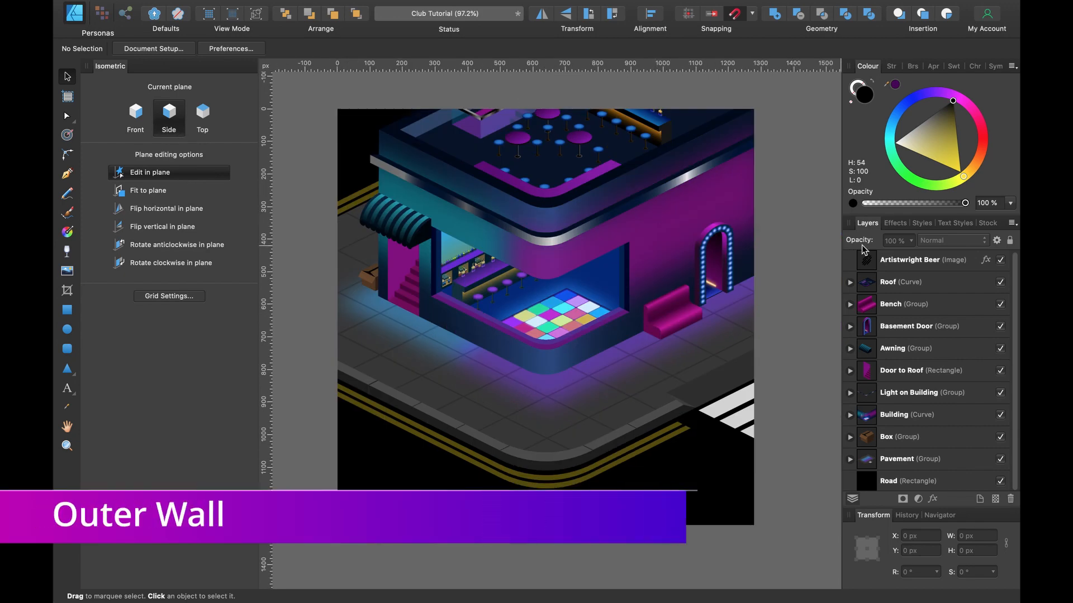
Delete the Artistwright Beer, Roof, Bench, Basement Door, Awning and Door to Roof layers from the artwork.
{"action": "left_click", "coordinate": [895, 264]}
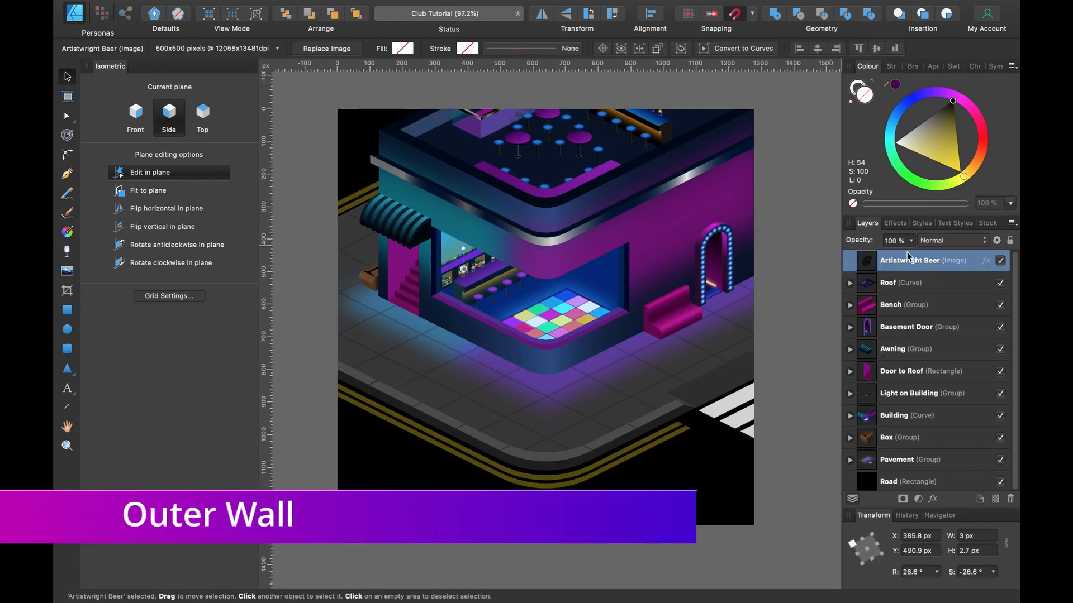
{"action": "key", "text": "BackSpace"}
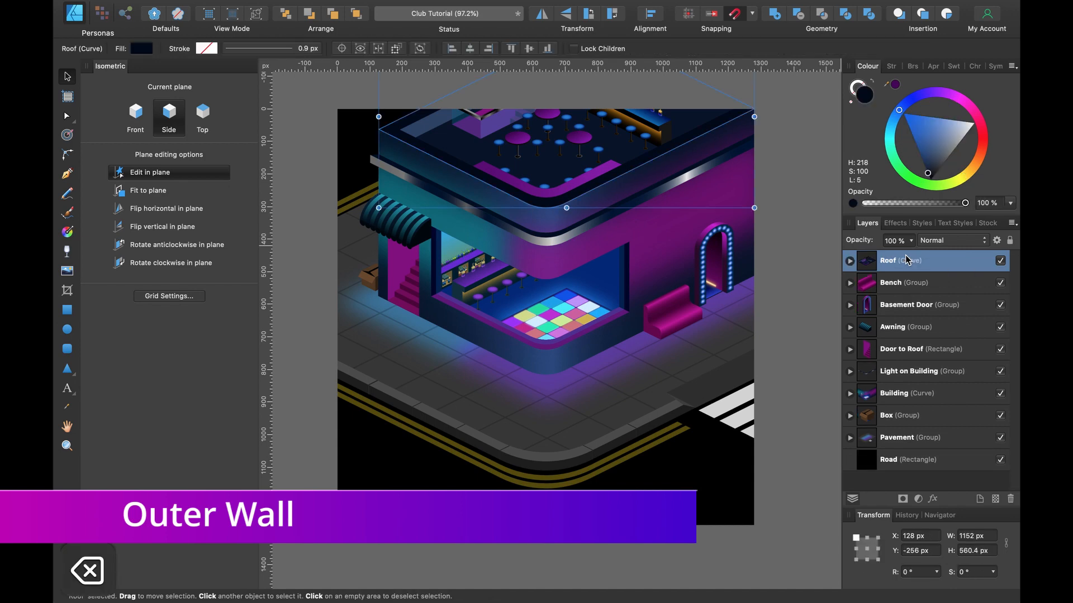
{"action": "key", "text": "BackSpace"}
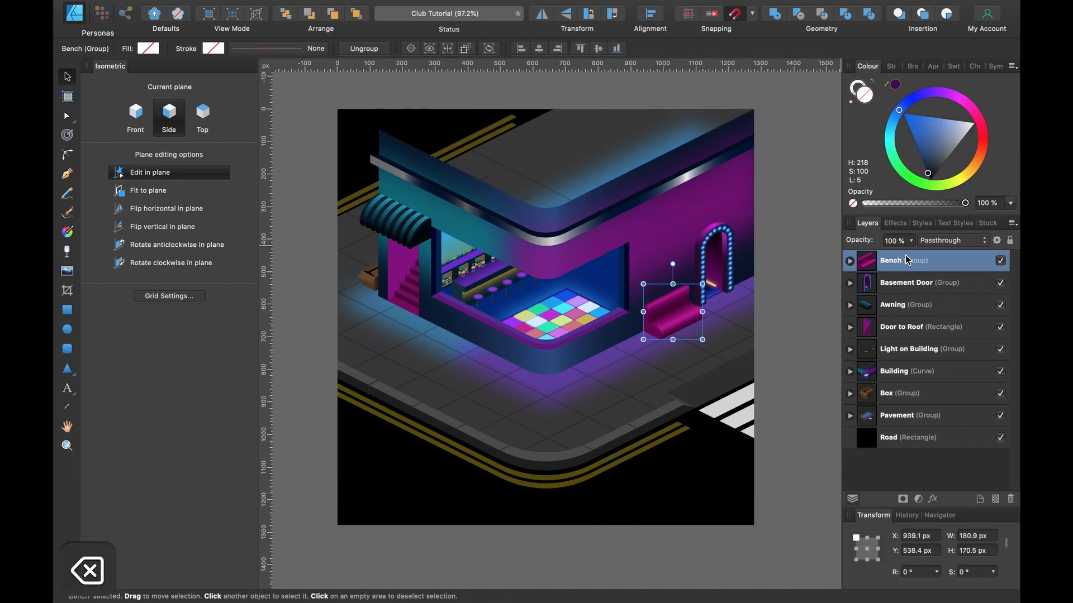
{"action": "key", "text": "BackSpace"}
{"action": "key", "text": "BackSpace"}
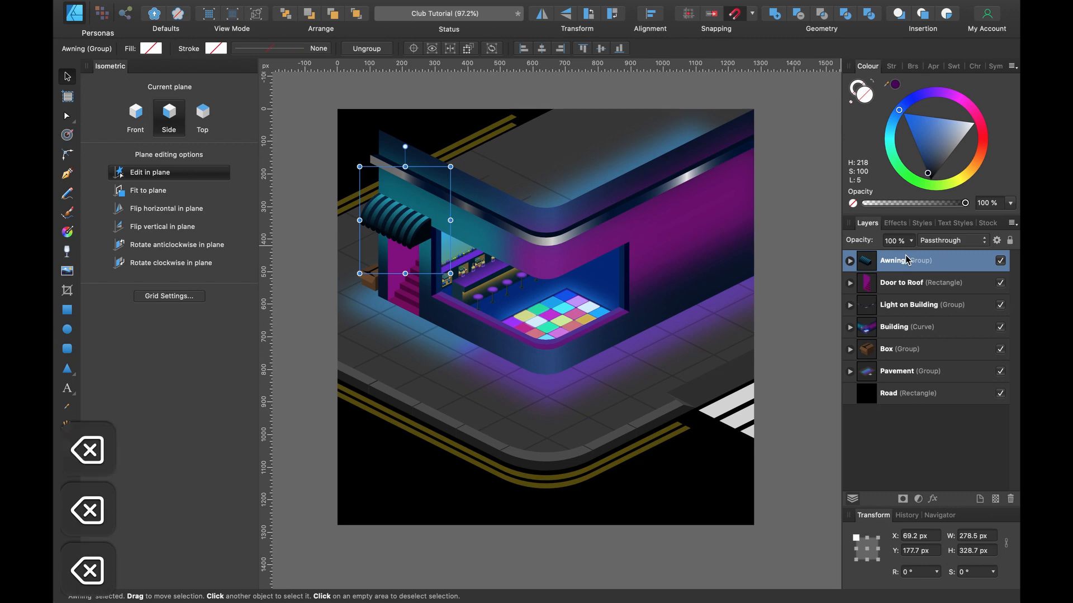
{"action": "key", "text": "BackSpace"}
{"action": "key", "text": "BackSpace"}
Delete the Pavement and Box groups, keeping the Road rectangle beneath the building.
{"action": "left_click", "coordinate": [919, 327]}
{"action": "key", "text": "BackSpace"}
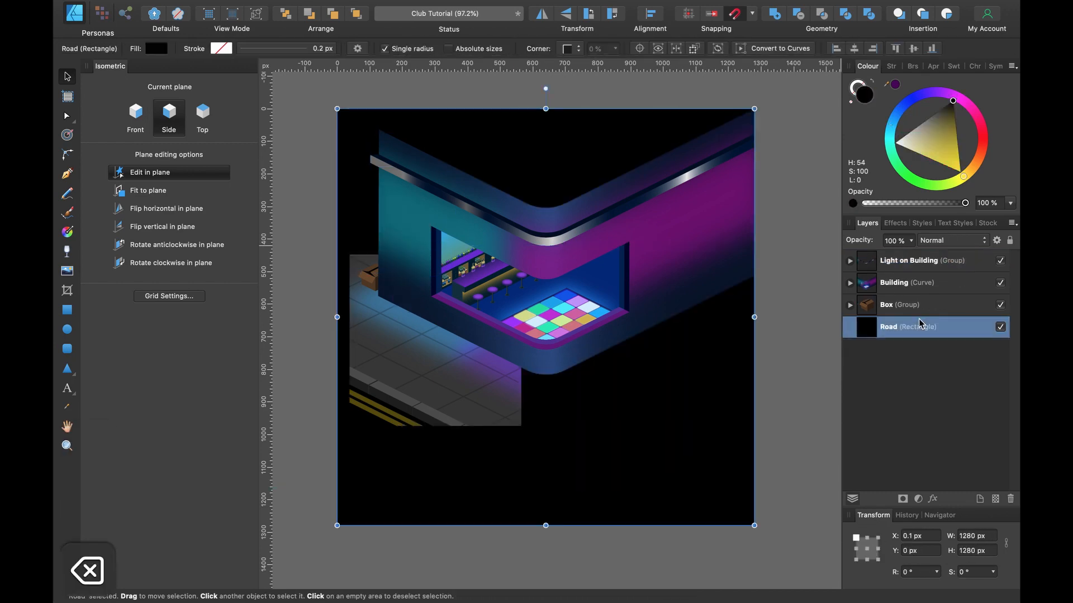
{"action": "left_click", "coordinate": [918, 311]}
{"action": "key", "text": "BackSpace"}
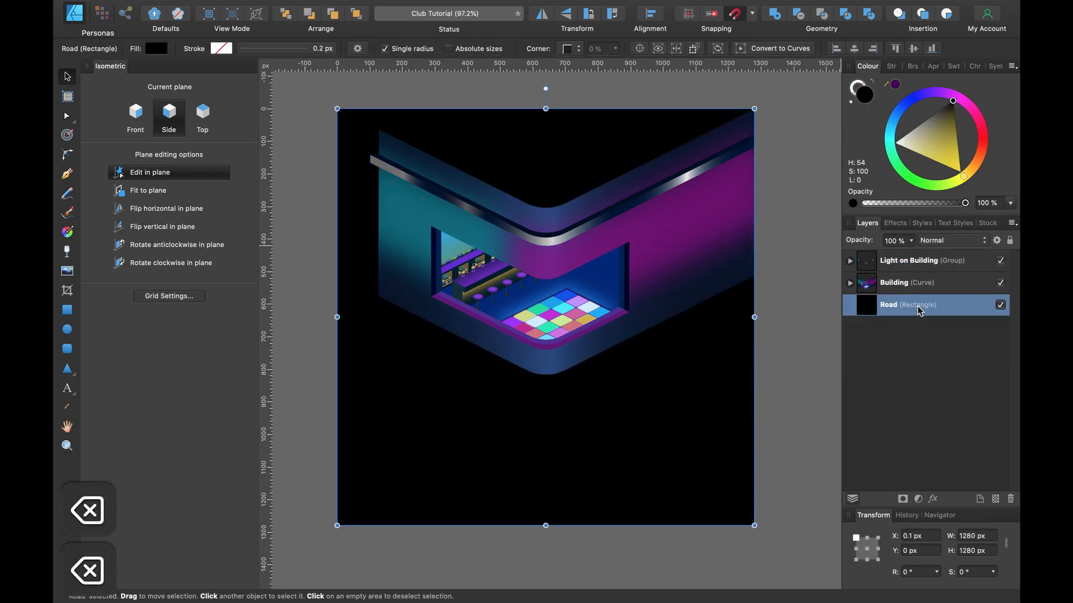
Recolour the Road rectangle white and delete the Light on Building group.
{"action": "left_click_drag", "start_coordinate": [951, 150], "coordinate": [828, 141]}
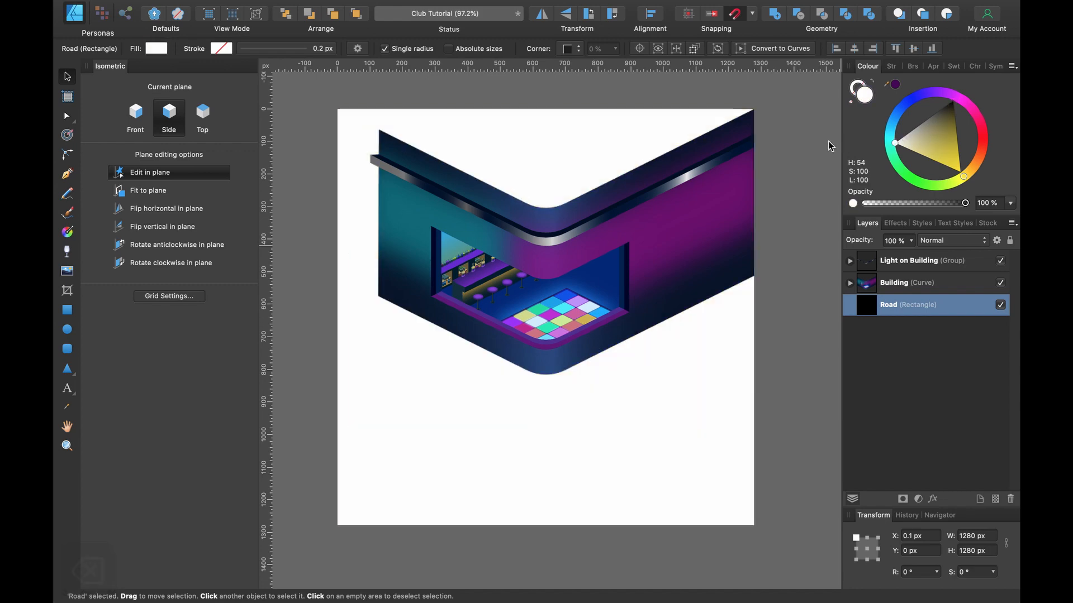
{"action": "left_click", "coordinate": [884, 261]}
{"action": "key", "text": "BackSpace"}
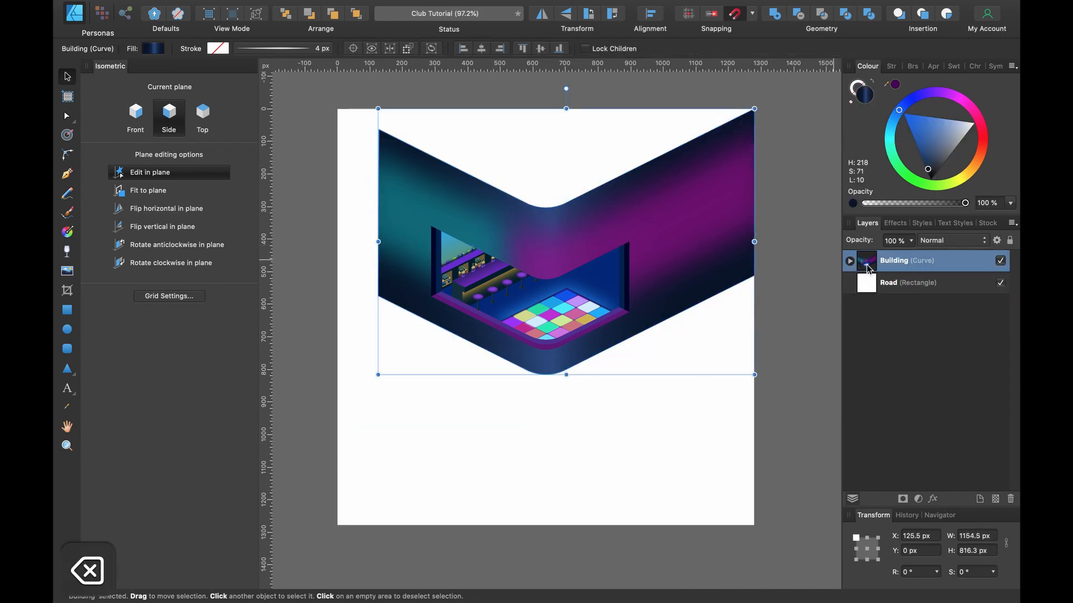
Move the Building to about X 86.8 px, Y 164.6 px and delete its nested Window to Bar curve.
{"action": "left_click_drag", "start_coordinate": [704, 237], "coordinate": [693, 293]}
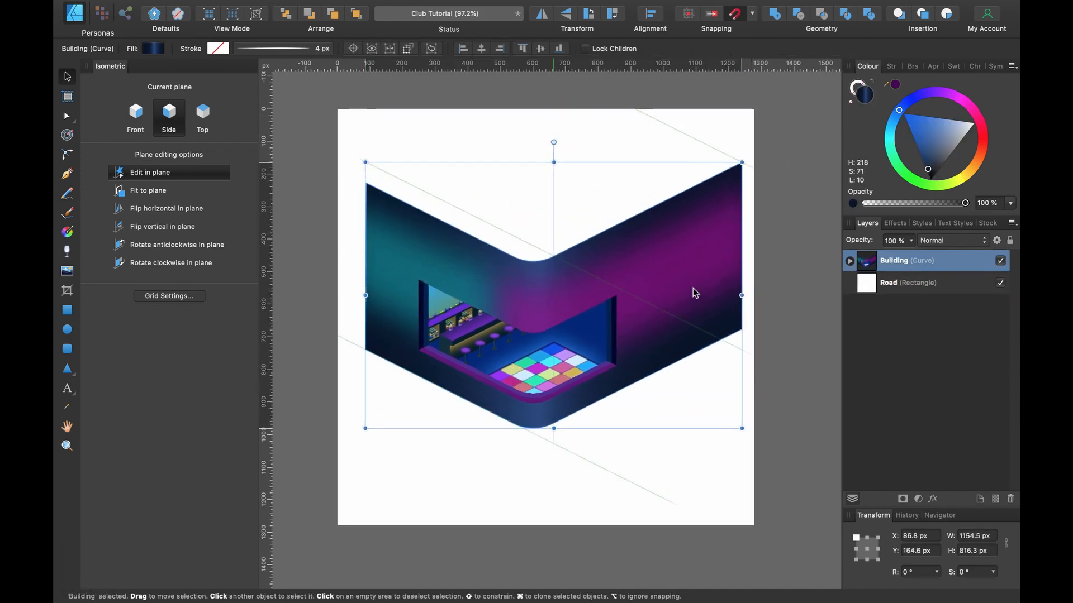
{"action": "scroll", "coordinate": [615, 357], "scroll_direction": "down", "scroll_amount": 2}
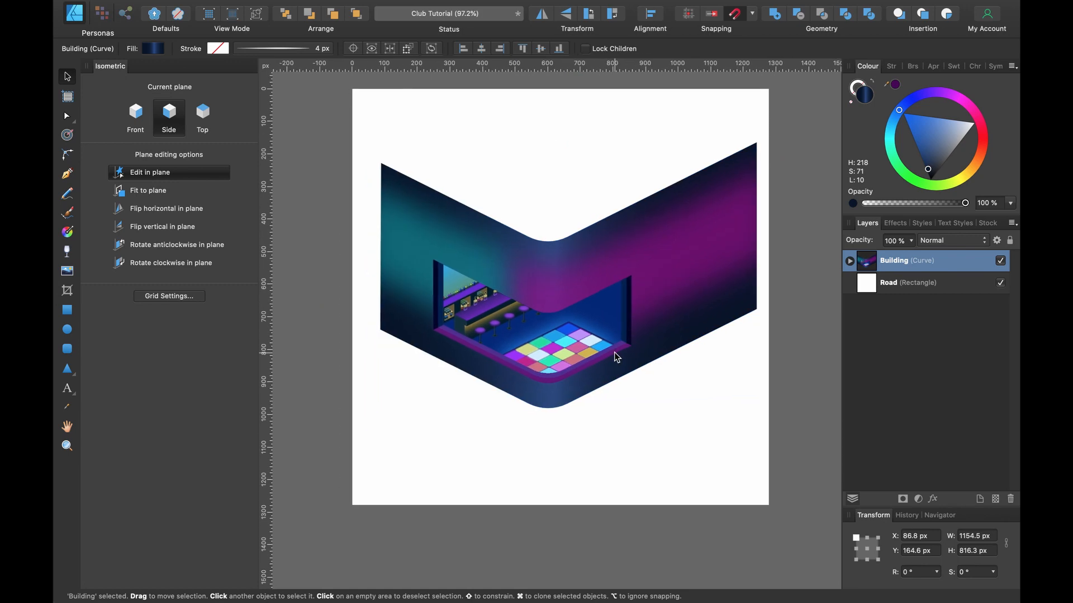
{"action": "left_click", "coordinate": [849, 261]}
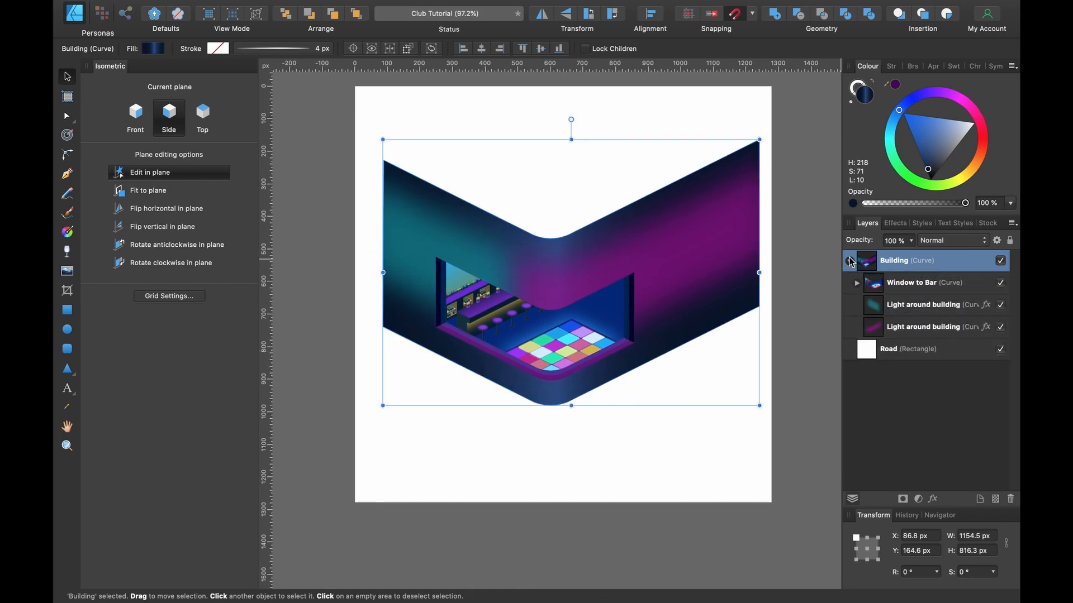
{"action": "left_click", "coordinate": [905, 285]}
{"action": "scroll", "coordinate": [603, 315], "scroll_direction": "up", "scroll_amount": 2}
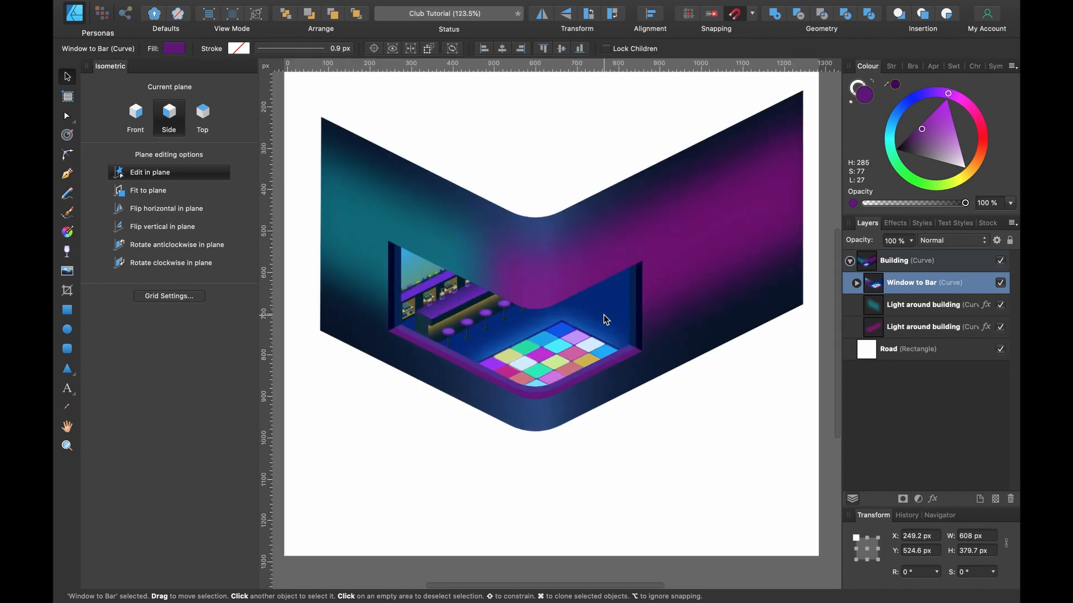
{"action": "scroll", "coordinate": [604, 314], "scroll_direction": "up", "scroll_amount": 2}
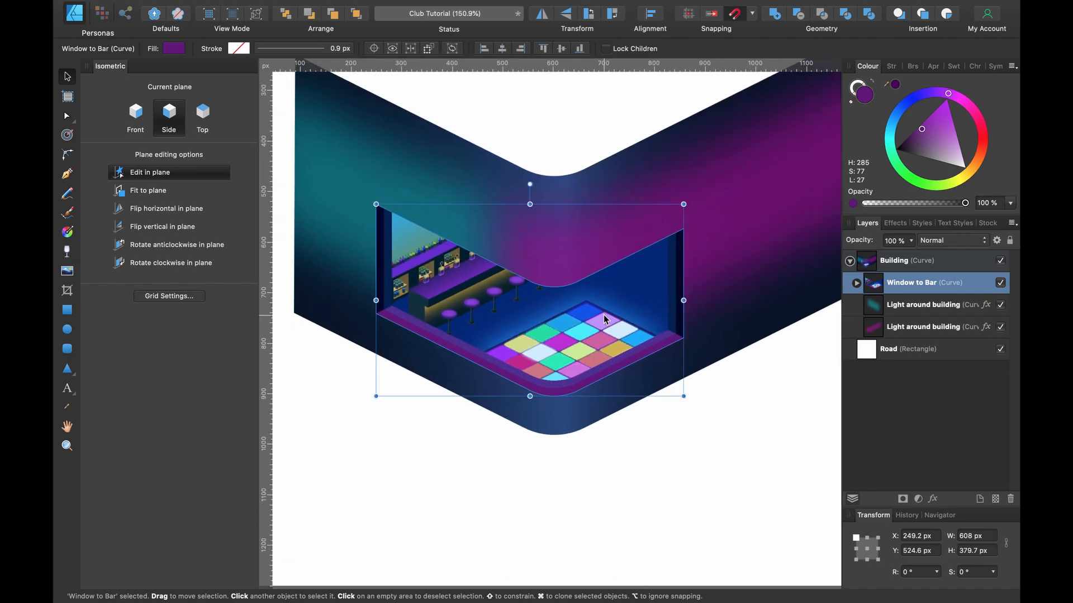
{"action": "key", "text": "BackSpace"}
Delete the teal and purple Light around building curves nested in the Building layer.
{"action": "scroll", "coordinate": [737, 294], "scroll_direction": "down", "scroll_amount": 2}
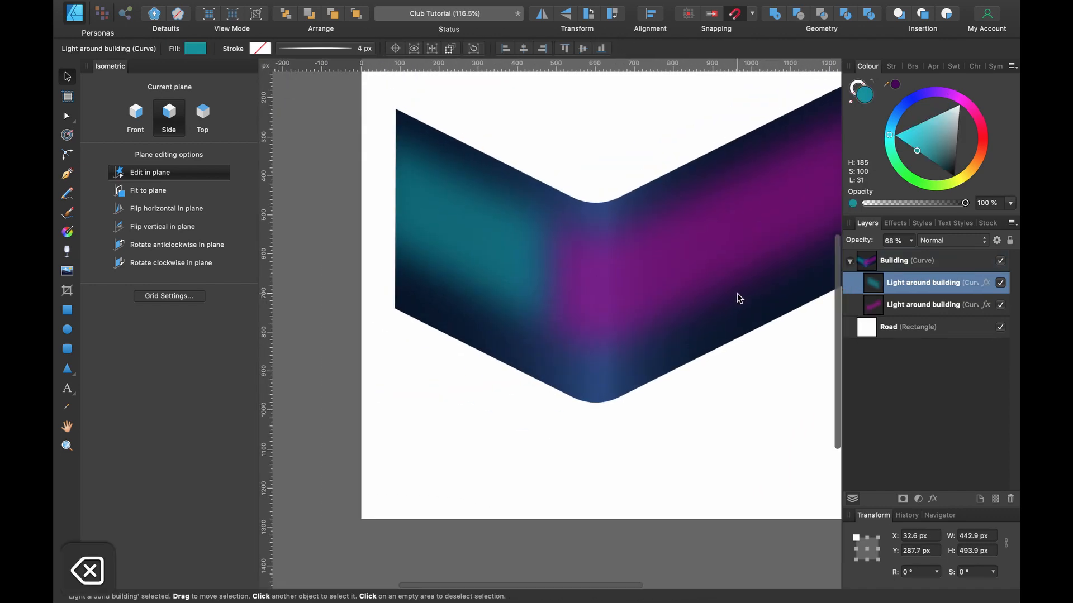
{"action": "scroll", "coordinate": [736, 294], "scroll_direction": "right", "scroll_amount": 2}
{"action": "scroll", "coordinate": [736, 293], "scroll_direction": "up", "scroll_amount": 1}
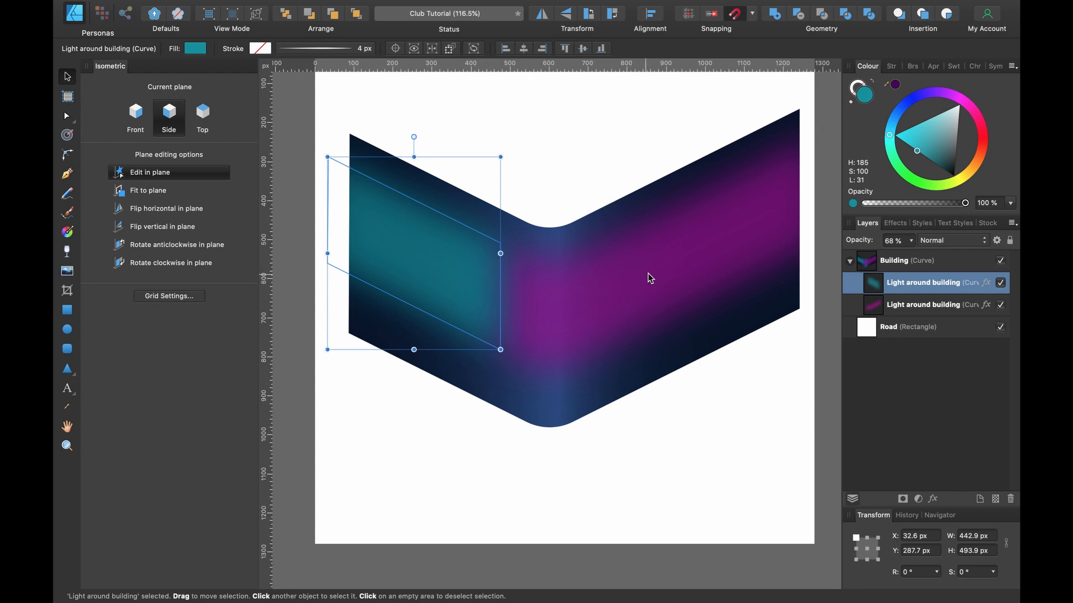
{"action": "key", "text": "BackSpace"}
{"action": "key", "text": "BackSpace"}
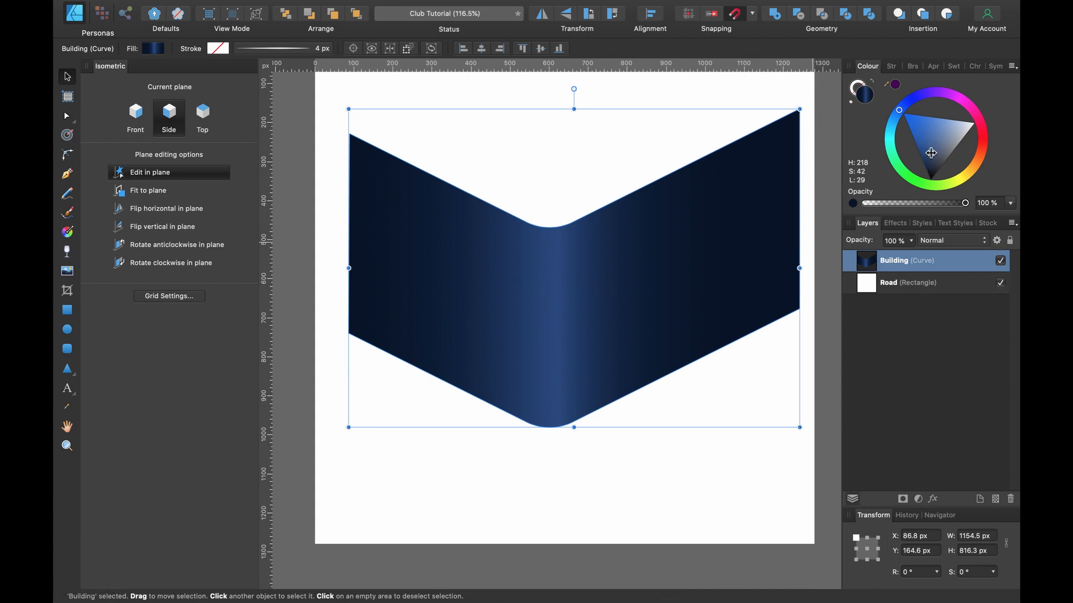
Fill the Building curve with a flat bright blue and delete the shape, leaving only the white background rectangle.
{"action": "mouse_move", "coordinate": [930, 154]}
{"action": "left_mouse_down"}
{"action": "mouse_move", "coordinate": [911, 134]}
{"action": "mouse_move", "coordinate": [884, 154]}
{"action": "left_mouse_up"}
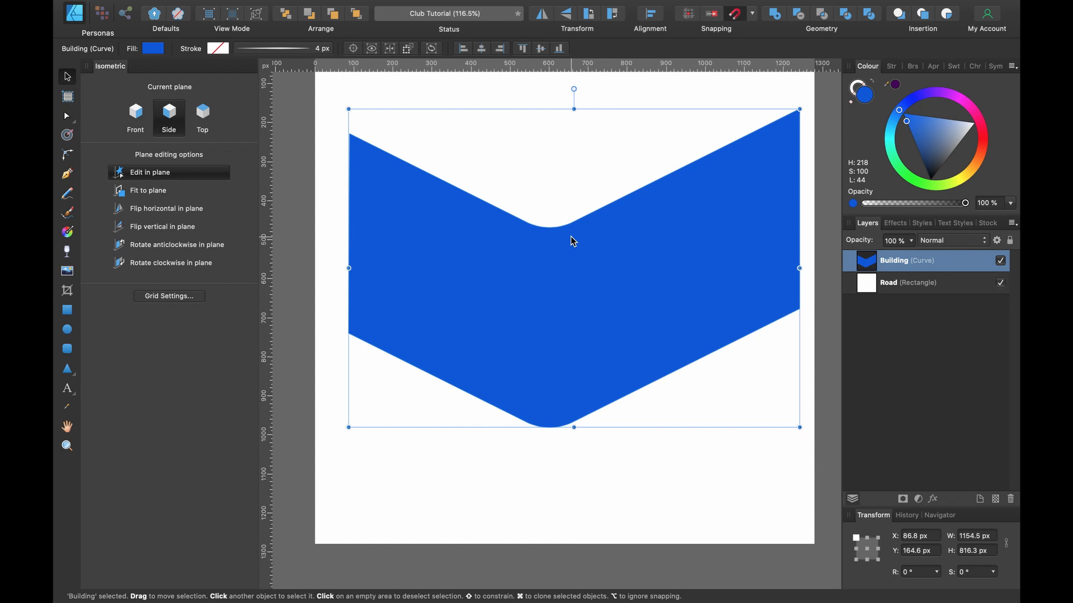
{"action": "key", "text": "BackSpace"}
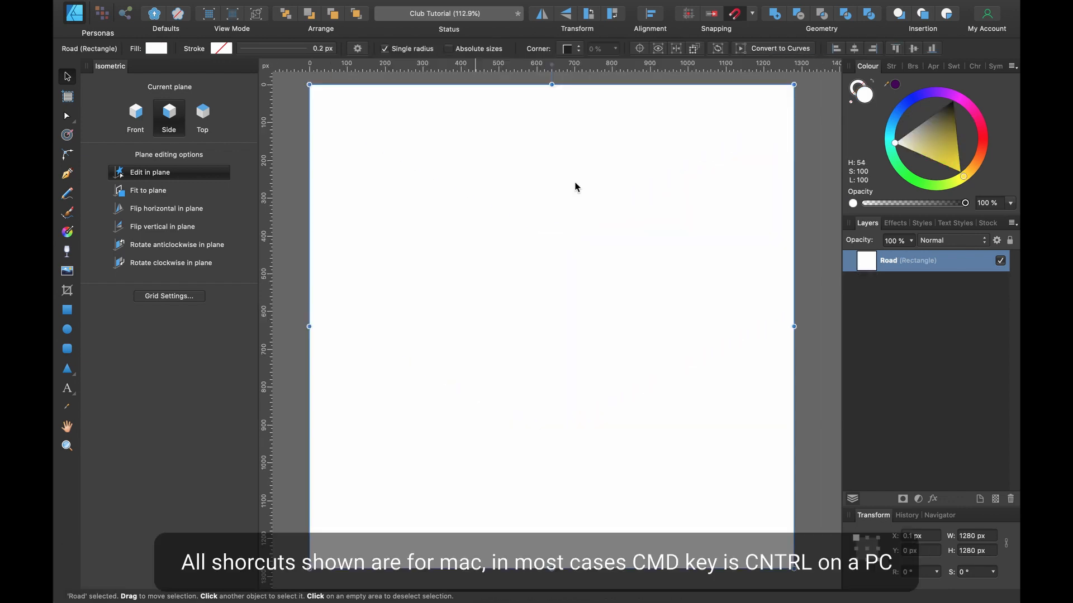
Show the isometric grid over the empty white page.
{"action": "left_click", "coordinate": [355, 8]}
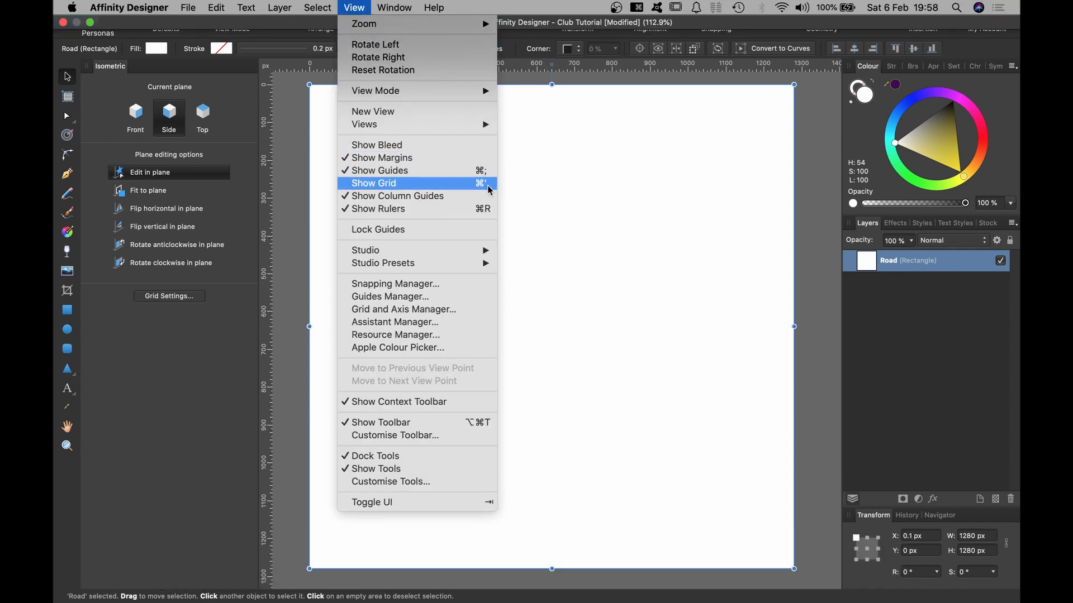
{"action": "left_click", "coordinate": [553, 203]}
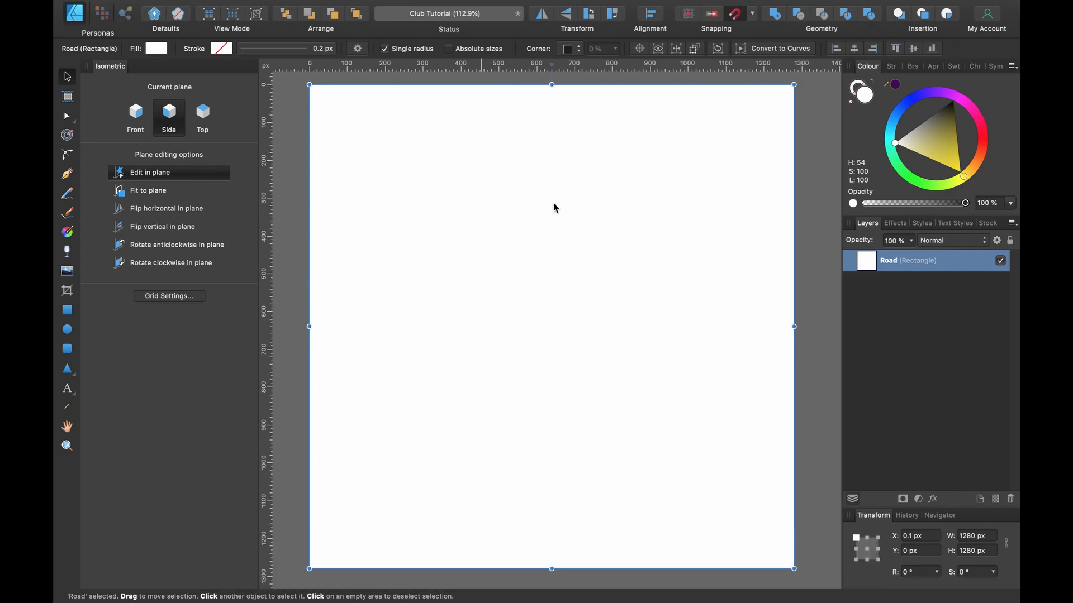
{"action": "key", "text": "super+apostrophe"}
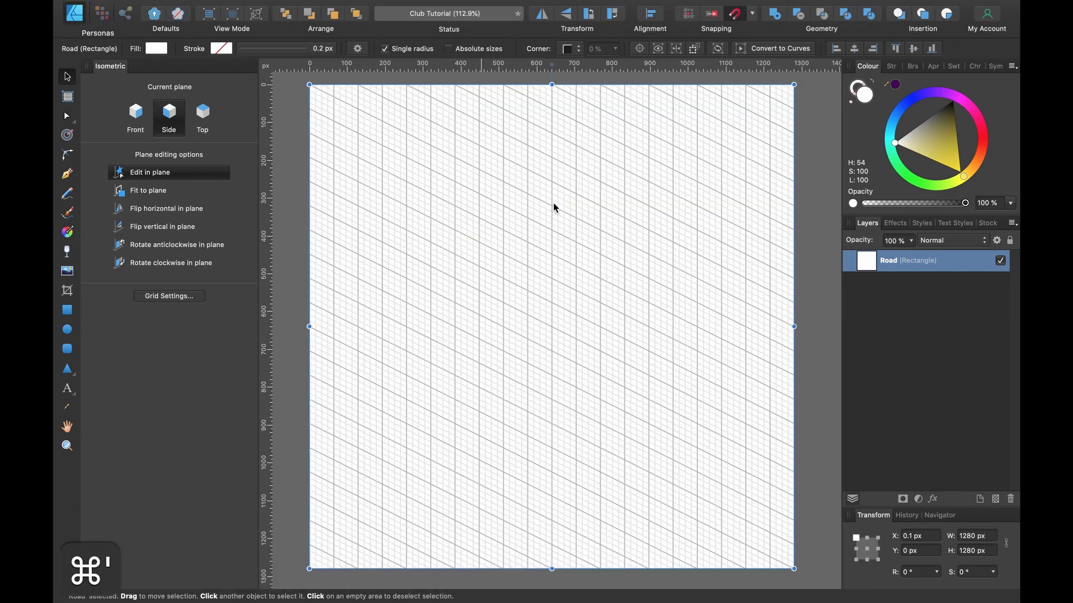
Draw a blue rectangle in the side plane, about 358 by 256 px, starting at X 192 px, Y 480 px.
{"action": "left_click", "coordinate": [70, 313]}
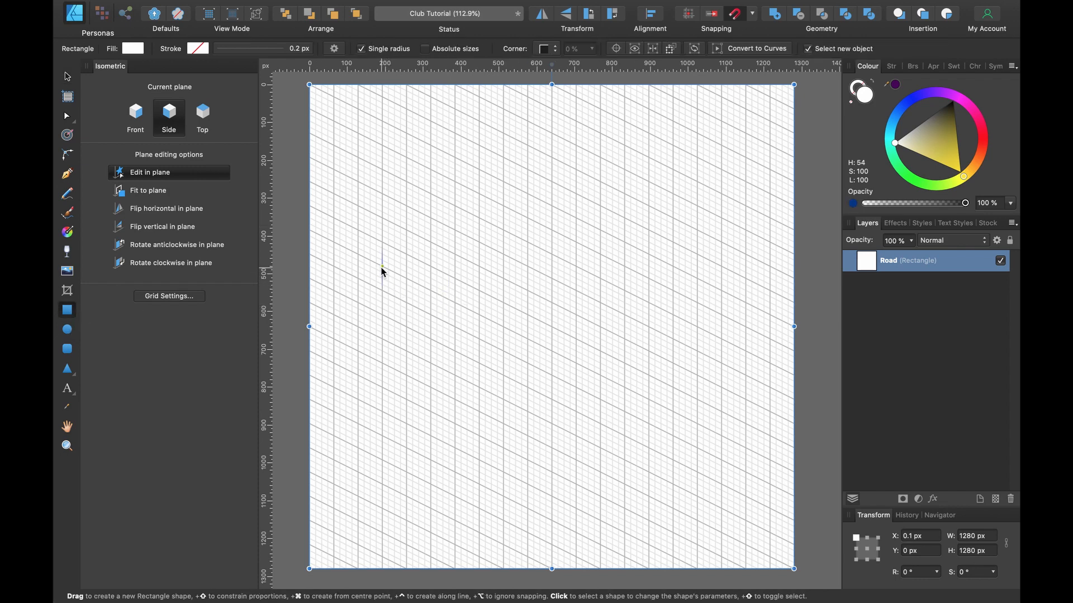
{"action": "left_click_drag", "start_coordinate": [382, 267], "coordinate": [503, 424]}
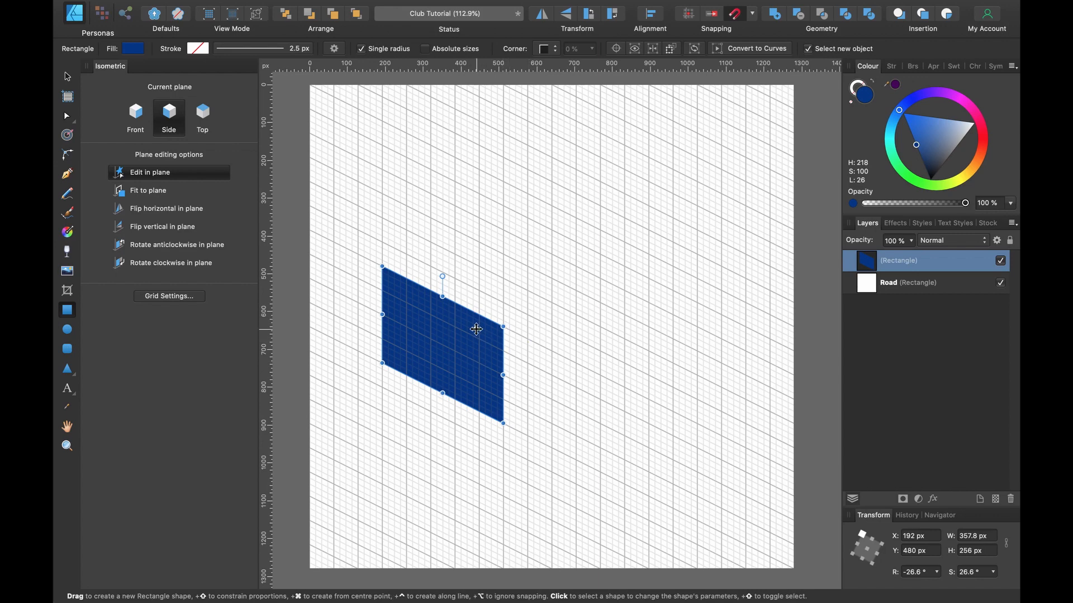
Make a horizontally flipped copy of the blue wall rectangle with its fill darkened to lightness 19.
{"action": "key", "text": "super+j"}
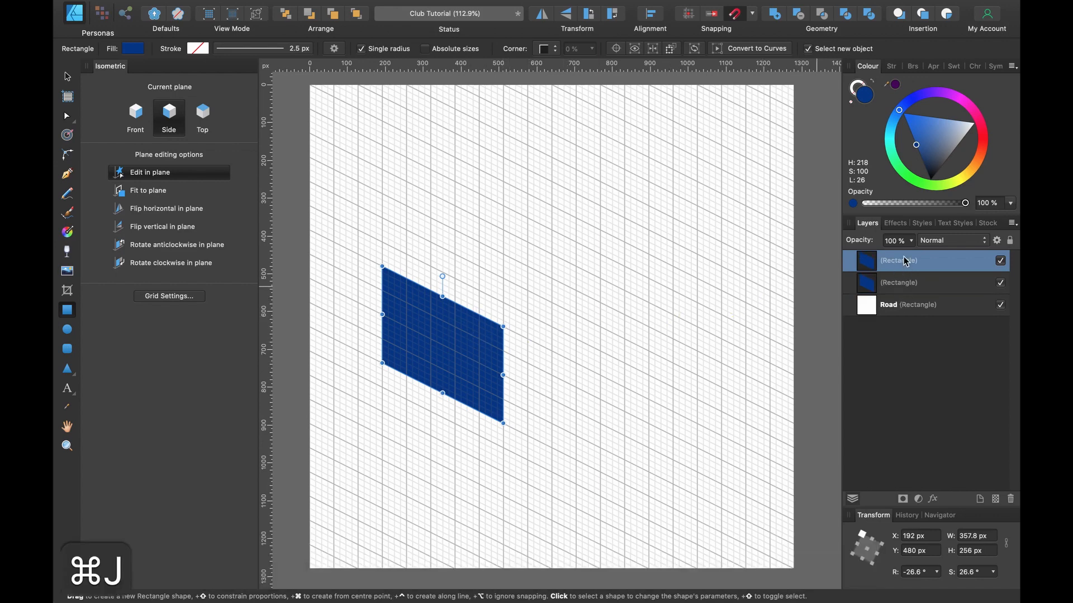
{"action": "left_click_drag", "start_coordinate": [924, 151], "coordinate": [920, 162]}
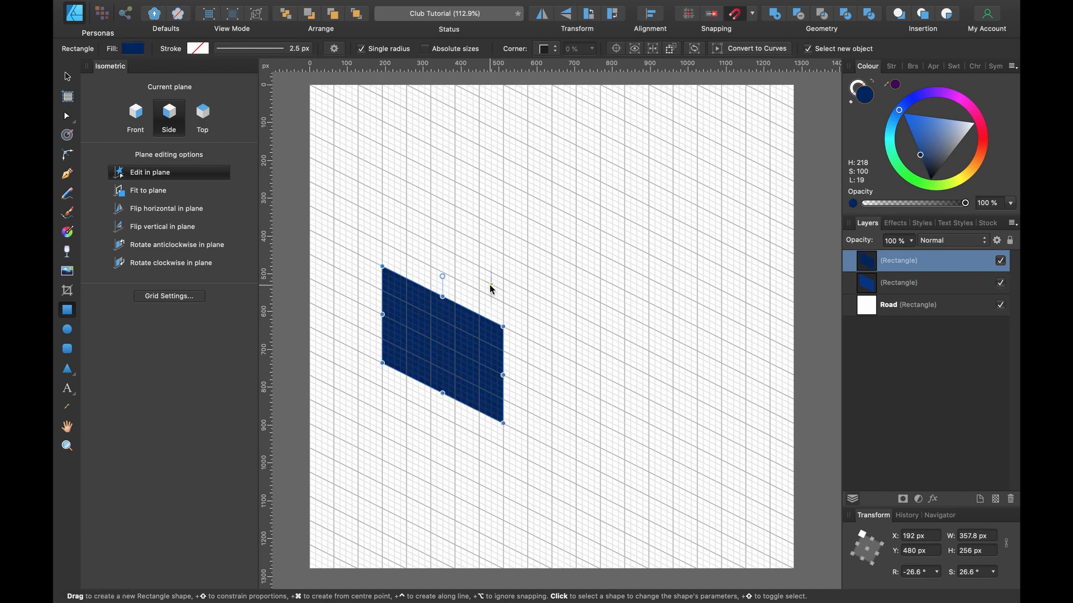
{"action": "left_click", "coordinate": [547, 18]}
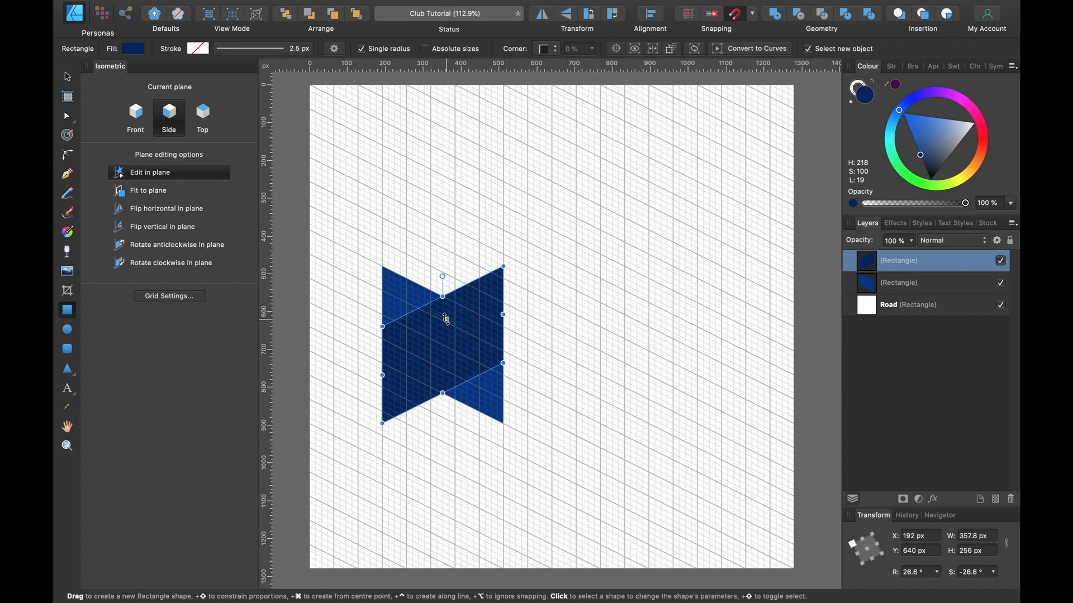
Move the darker wall to X 512 px, Y 640 px so it snaps edge to edge with the lighter wall.
{"action": "key", "text": "v"}
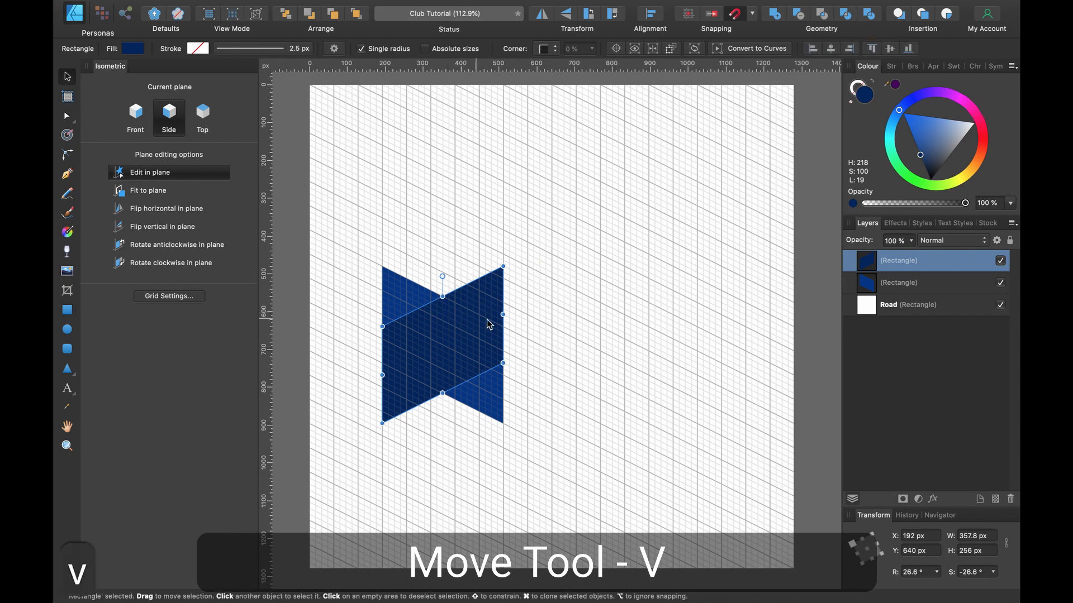
{"action": "left_click_drag", "start_coordinate": [441, 337], "coordinate": [558, 334]}
{"action": "scroll", "coordinate": [541, 336], "scroll_direction": "up", "scroll_amount": 5}
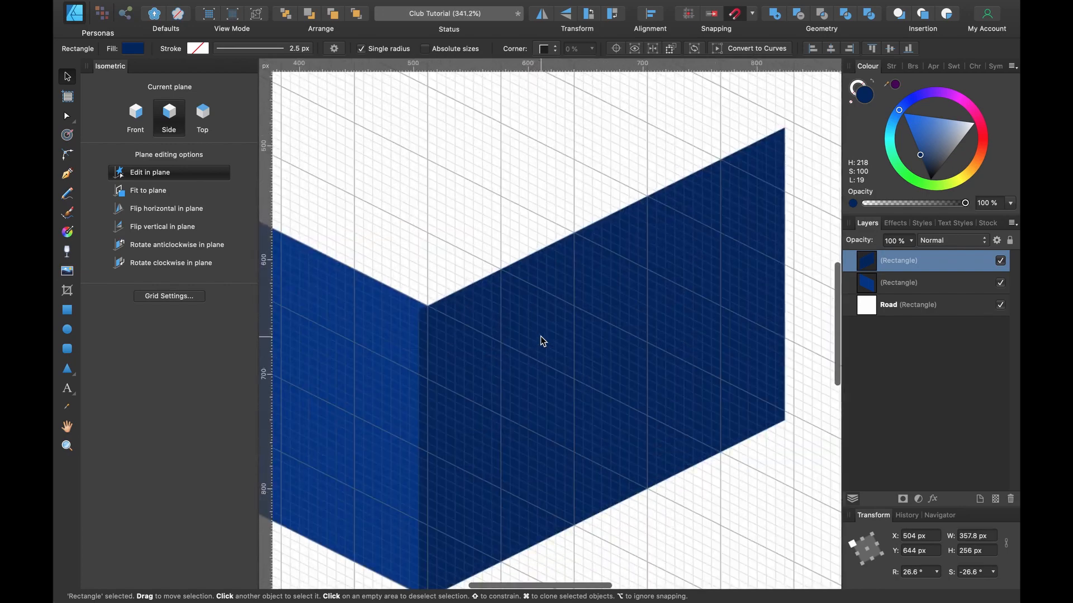
{"action": "scroll", "coordinate": [541, 336], "scroll_direction": "up", "scroll_amount": 2}
{"action": "mouse_move", "coordinate": [541, 335]}
{"action": "left_mouse_down"}
{"action": "mouse_move", "coordinate": [568, 330]}
{"action": "mouse_move", "coordinate": [555, 330]}
{"action": "left_mouse_up"}
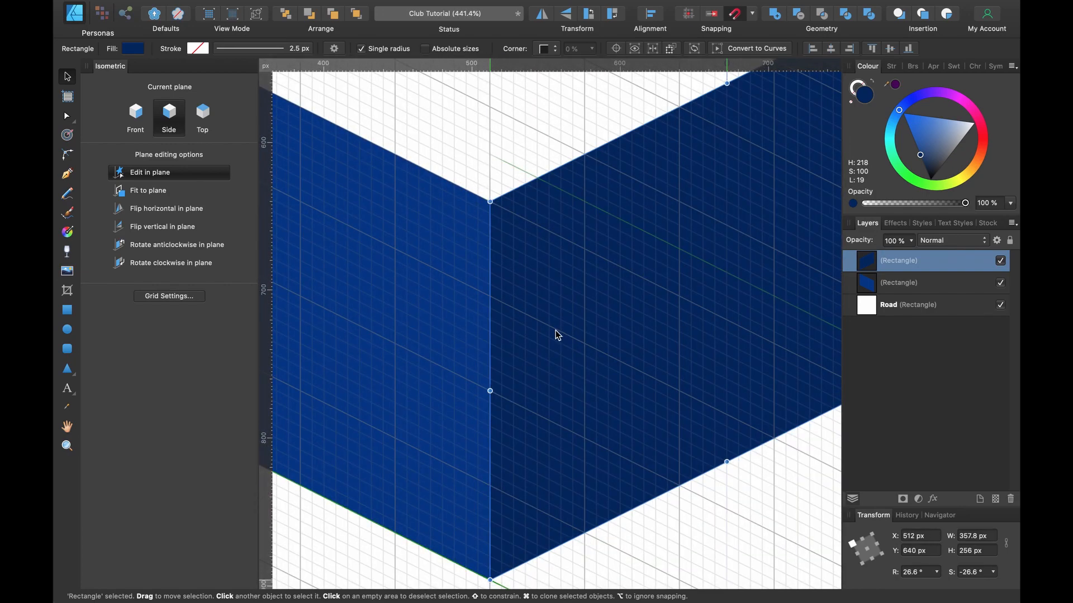
{"action": "scroll", "coordinate": [555, 330], "scroll_direction": "down", "scroll_amount": 4}
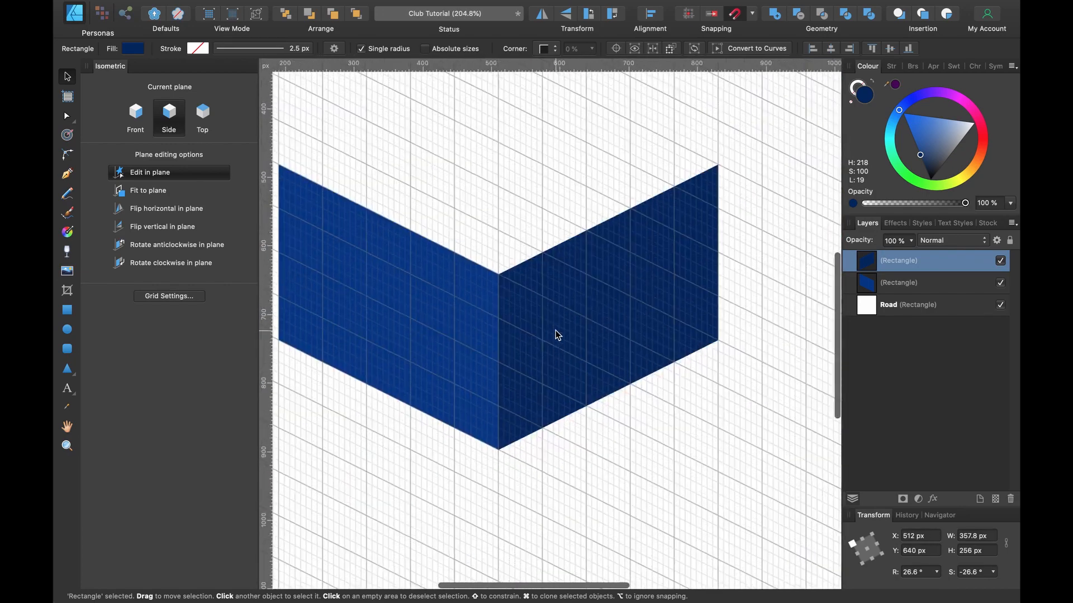
{"action": "scroll", "coordinate": [555, 330], "scroll_direction": "up", "scroll_amount": 2}
{"action": "scroll", "coordinate": [555, 330], "scroll_direction": "left", "scroll_amount": 2}
{"action": "scroll", "coordinate": [556, 330], "scroll_direction": "up", "scroll_amount": 1}
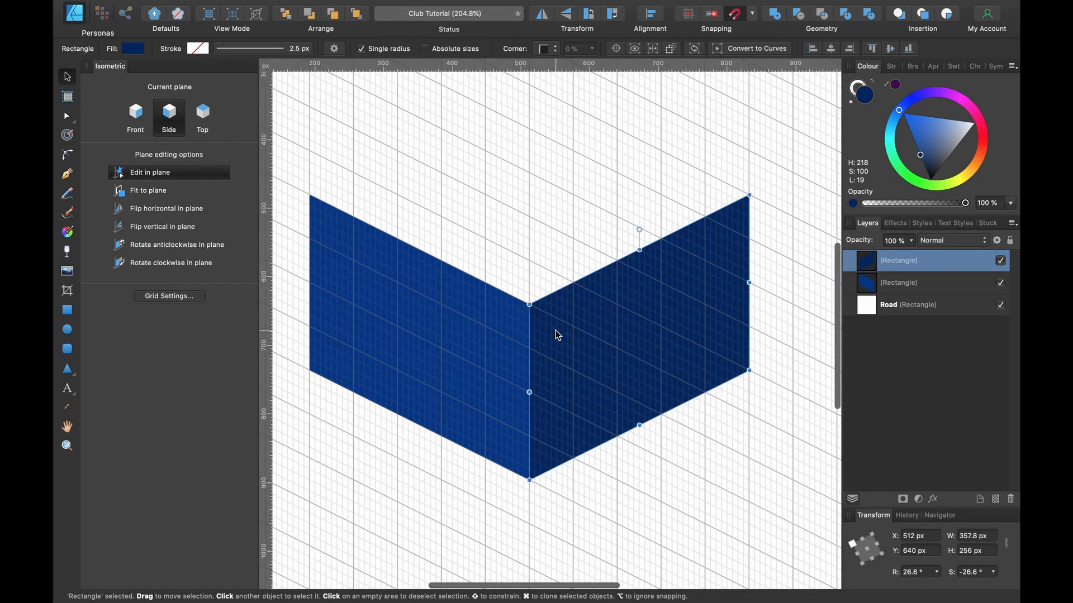
{"action": "scroll", "coordinate": [556, 333], "scroll_direction": "up", "scroll_amount": 1}
{"action": "scroll", "coordinate": [555, 334], "scroll_direction": "right", "scroll_amount": 1}
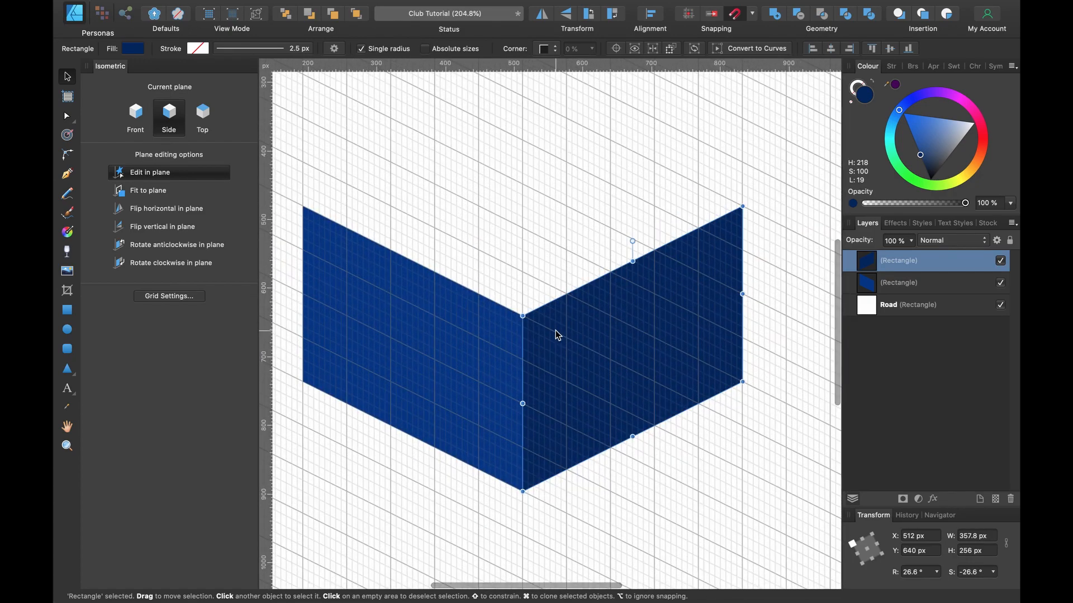
Extend the darker wall's outer end to a width of about 474 px and set the current plane to Front.
{"action": "scroll", "coordinate": [695, 273], "scroll_direction": "down", "scroll_amount": 2}
{"action": "scroll", "coordinate": [695, 273], "scroll_direction": "up", "scroll_amount": 1}
{"action": "scroll", "coordinate": [694, 273], "scroll_direction": "right", "scroll_amount": 1}
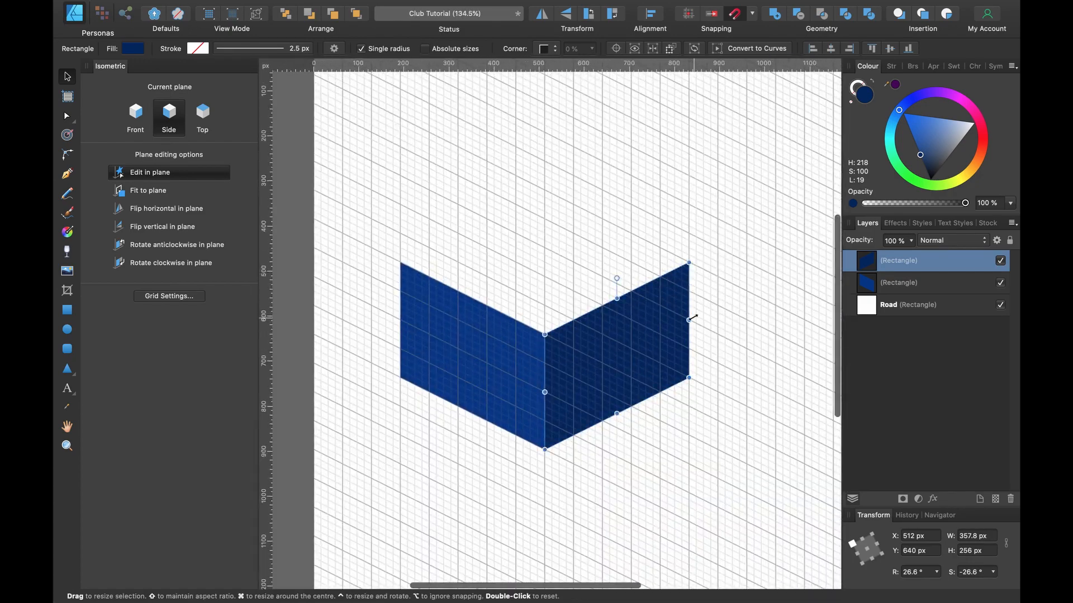
{"action": "left_click_drag", "start_coordinate": [693, 318], "coordinate": [738, 296]}
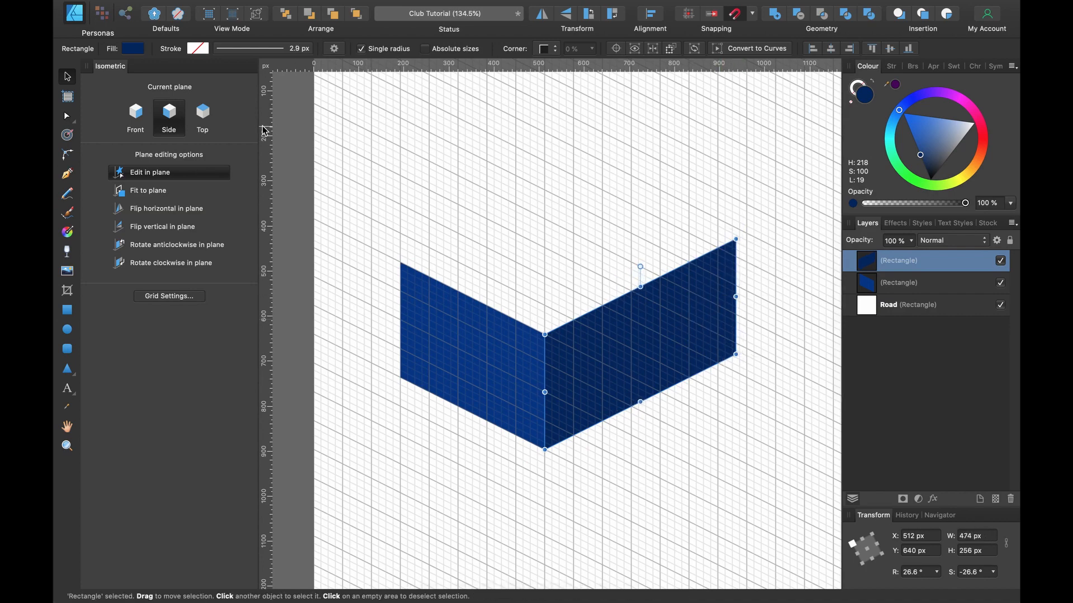
{"action": "left_click", "coordinate": [136, 114]}
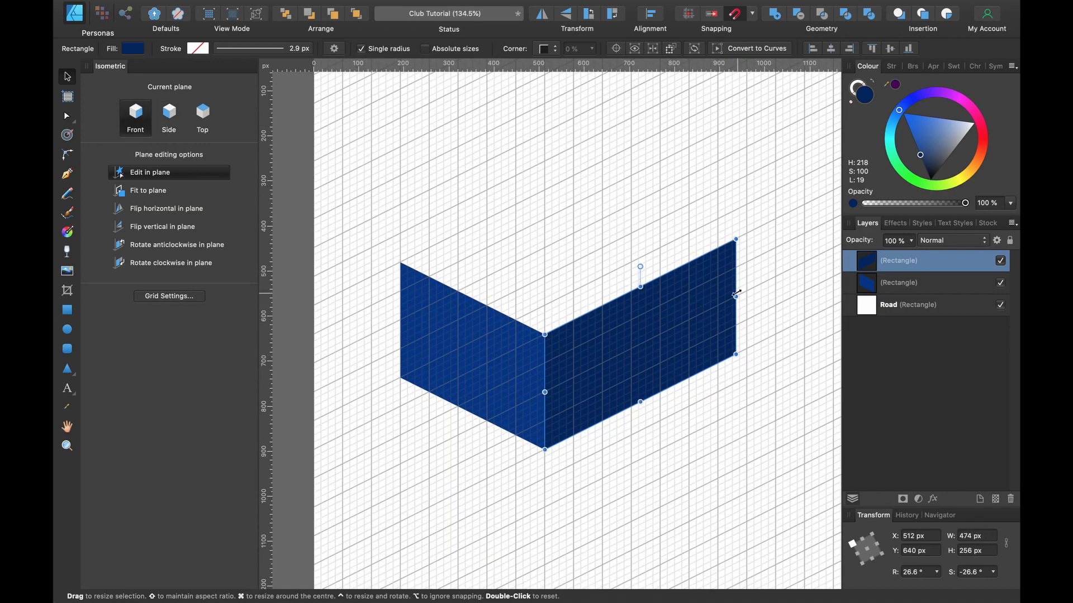
Extend the darker wall's outer end to a width of about 501 px.
{"action": "left_click_drag", "start_coordinate": [736, 294], "coordinate": [746, 290]}
{"action": "scroll", "coordinate": [746, 290], "scroll_direction": "down", "scroll_amount": 2}
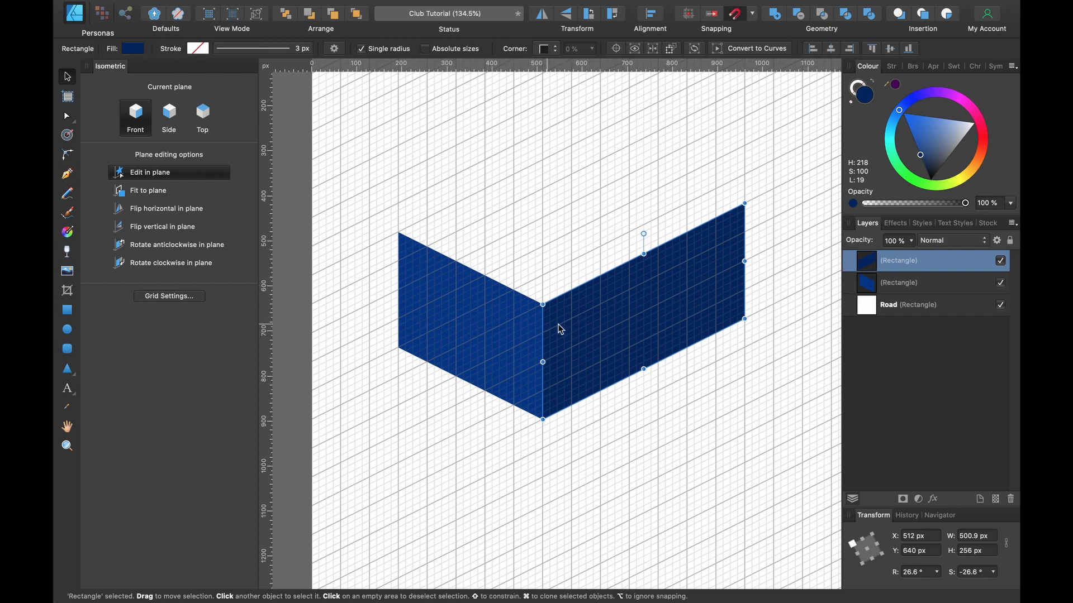
Hide the grid and merge the two wall rectangles into a single shape with the Add operation.
{"action": "key", "text": "super+apostrophe"}
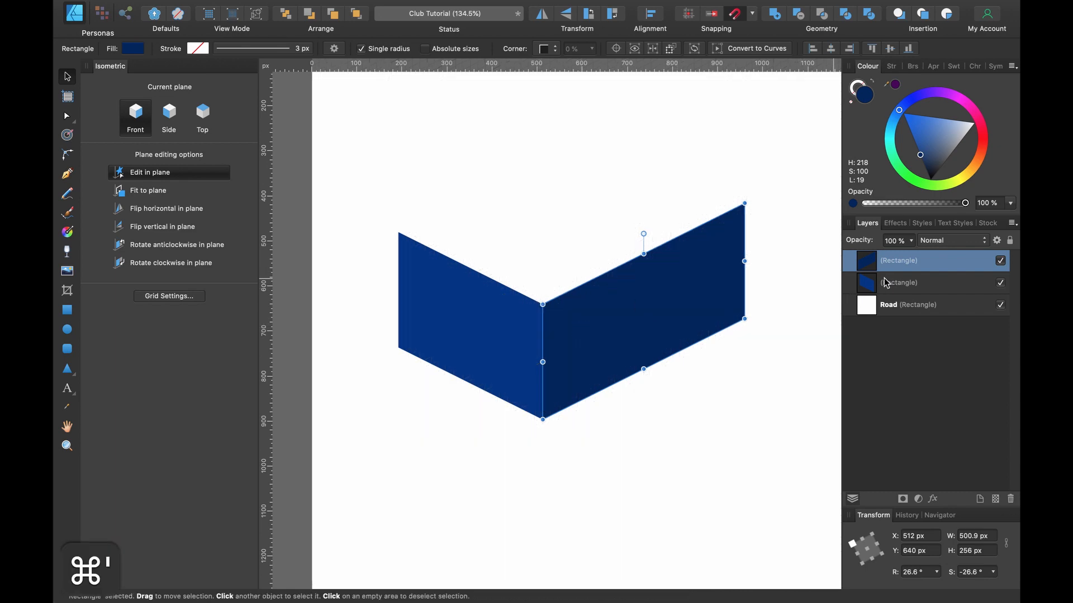
{"action": "left_click", "coordinate": [911, 283], "text": "shift"}
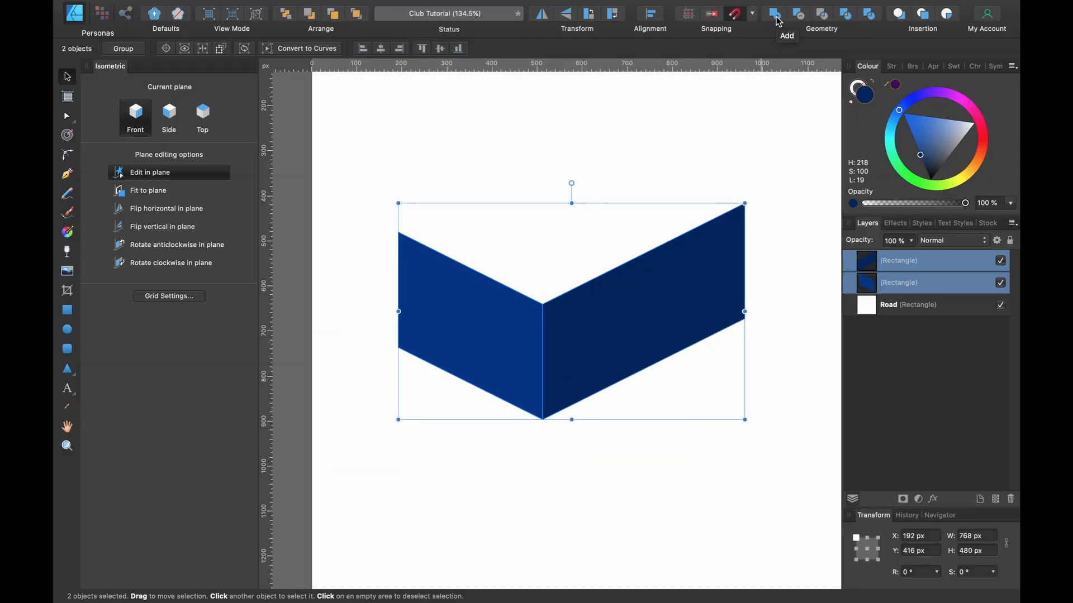
{"action": "left_click", "coordinate": [775, 14]}
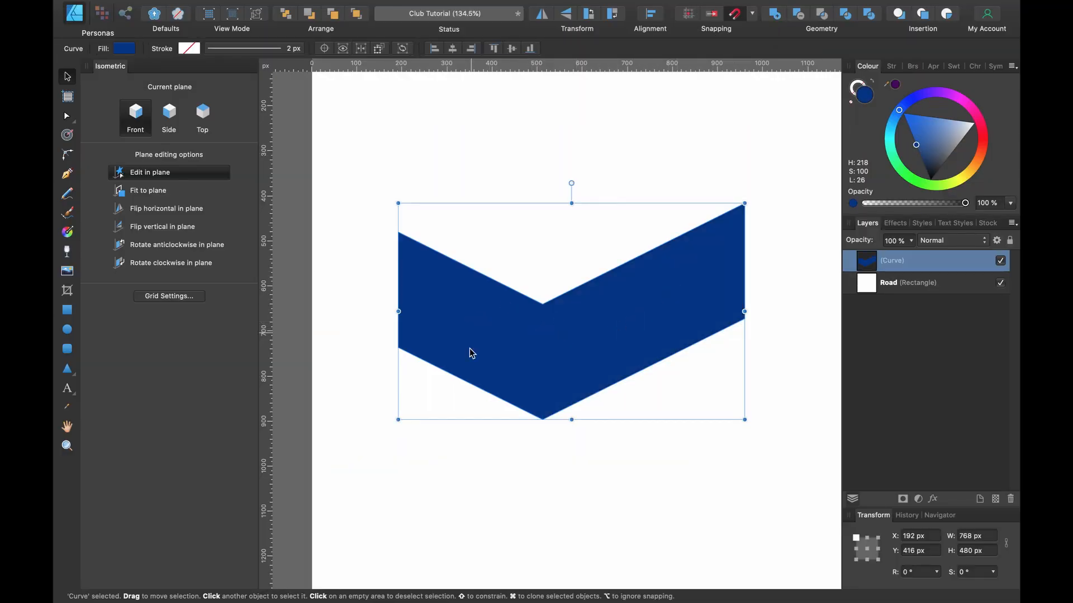
Round the upper and lower nodes at the wall's centre bend to a radius of about 105 px and bake the corners.
{"action": "scroll", "coordinate": [594, 360], "scroll_direction": "up", "scroll_amount": 2}
{"action": "scroll", "coordinate": [596, 360], "scroll_direction": "down", "scroll_amount": 3}
{"action": "scroll", "coordinate": [596, 360], "scroll_direction": "up", "scroll_amount": 1}
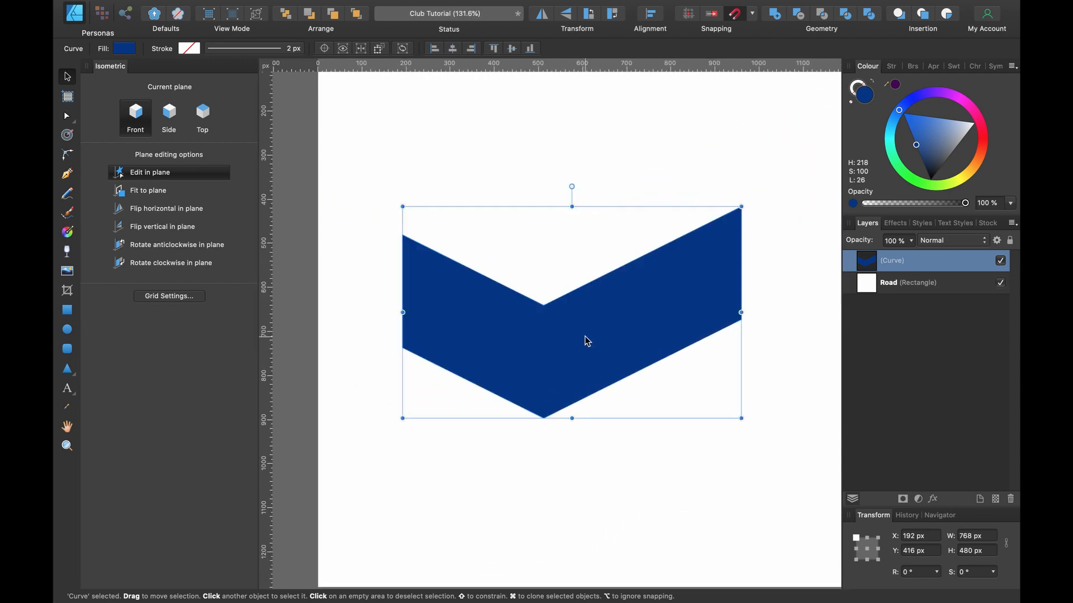
{"action": "scroll", "coordinate": [590, 327], "scroll_direction": "up", "scroll_amount": 3}
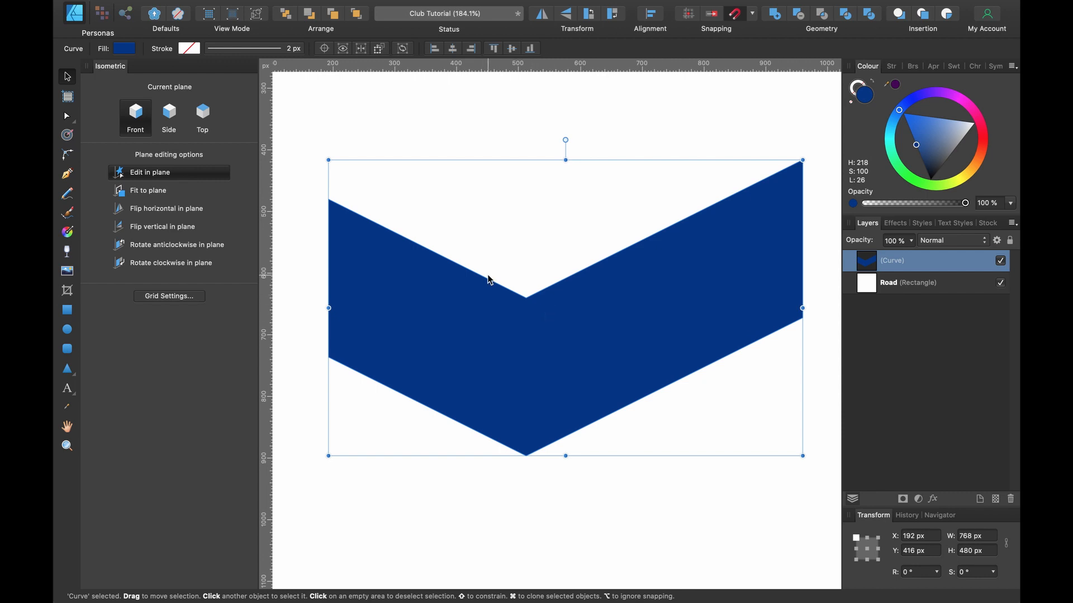
{"action": "left_click", "coordinate": [67, 156]}
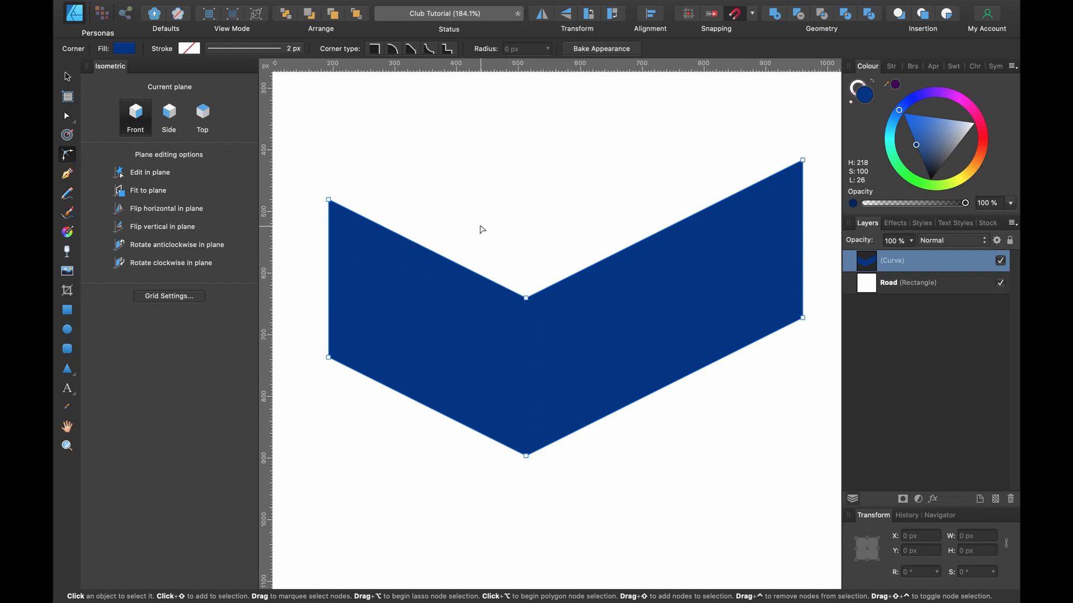
{"action": "left_click_drag", "start_coordinate": [483, 229], "coordinate": [558, 481]}
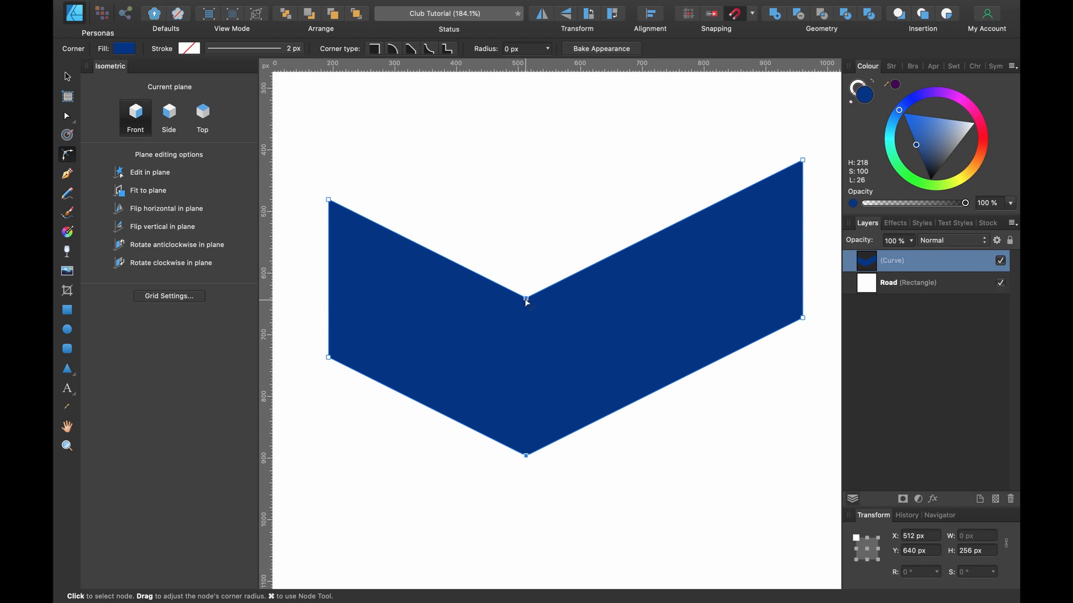
{"action": "left_click_drag", "start_coordinate": [526, 300], "coordinate": [527, 225]}
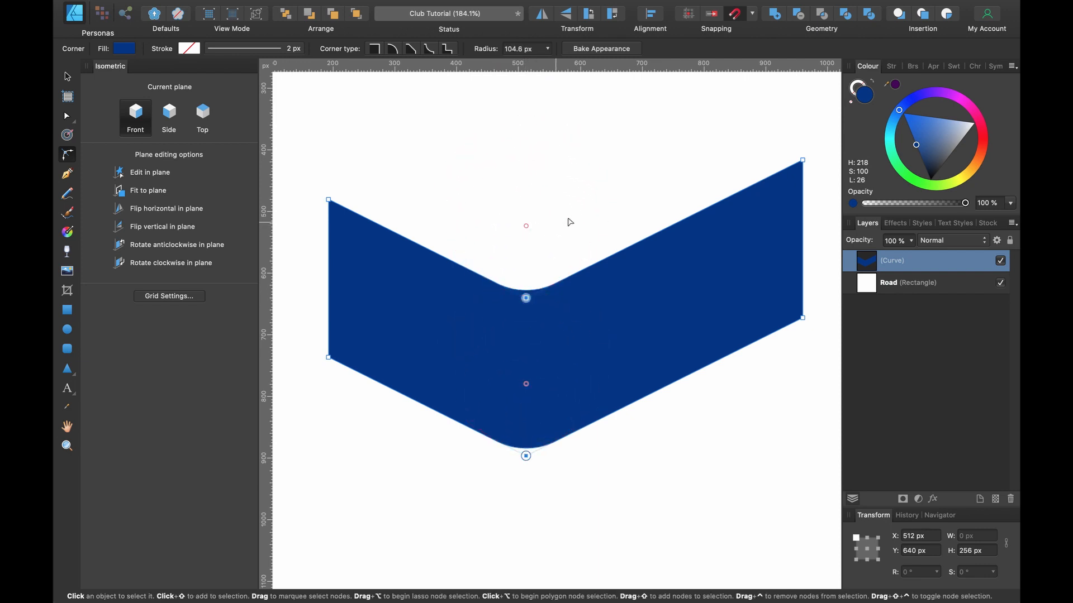
{"action": "left_click", "coordinate": [603, 49]}
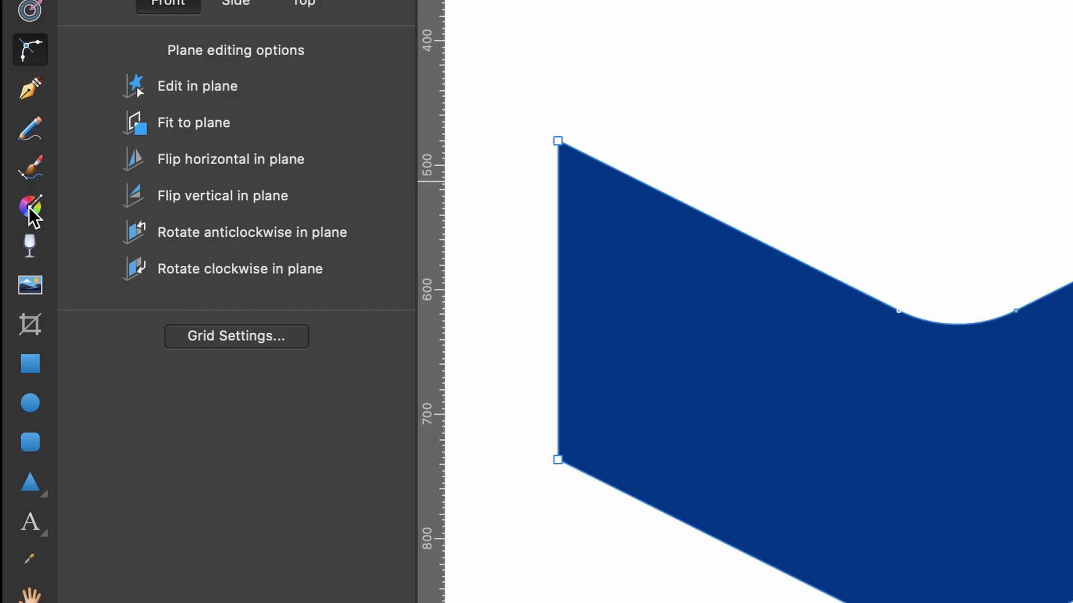
Turn off in-plane editing and apply a linear gradient fill running from the wall's right end to its left end.
{"action": "left_click", "coordinate": [28, 206]}
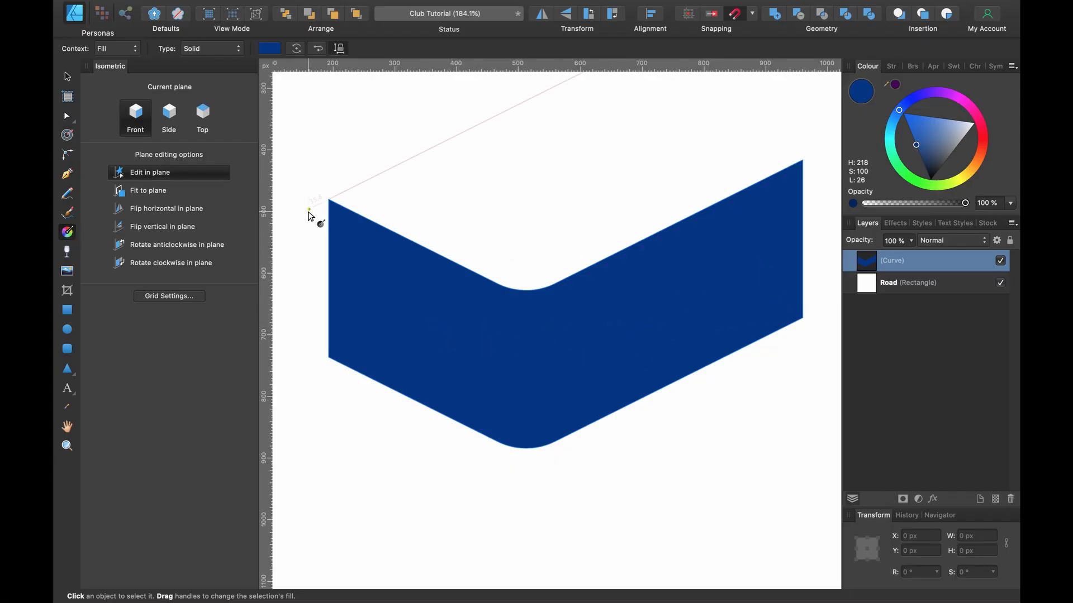
{"action": "left_click", "coordinate": [180, 177]}
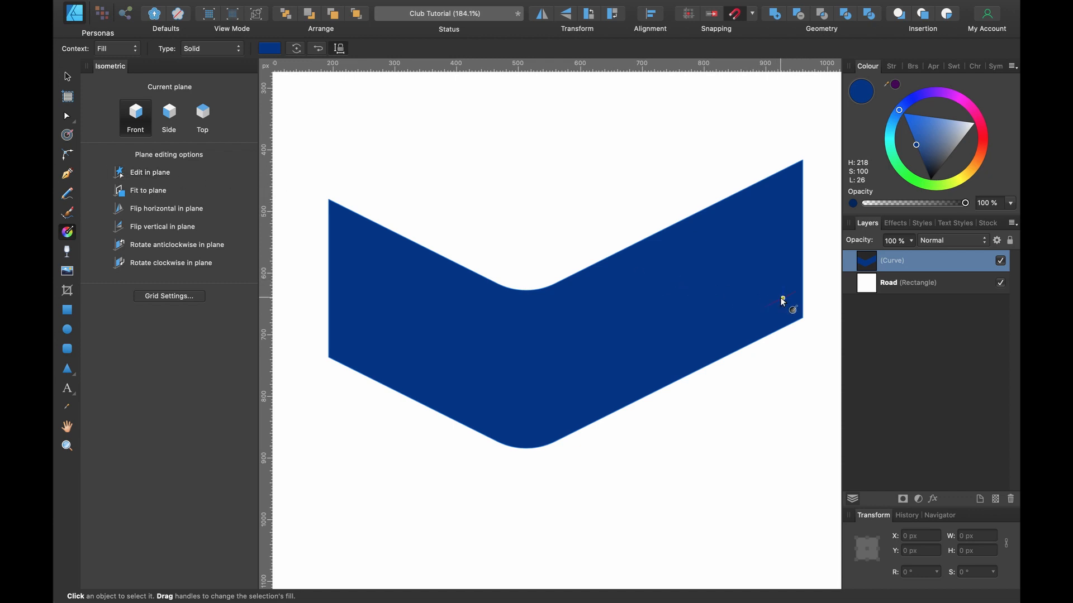
{"action": "left_click_drag", "start_coordinate": [782, 299], "coordinate": [333, 316]}
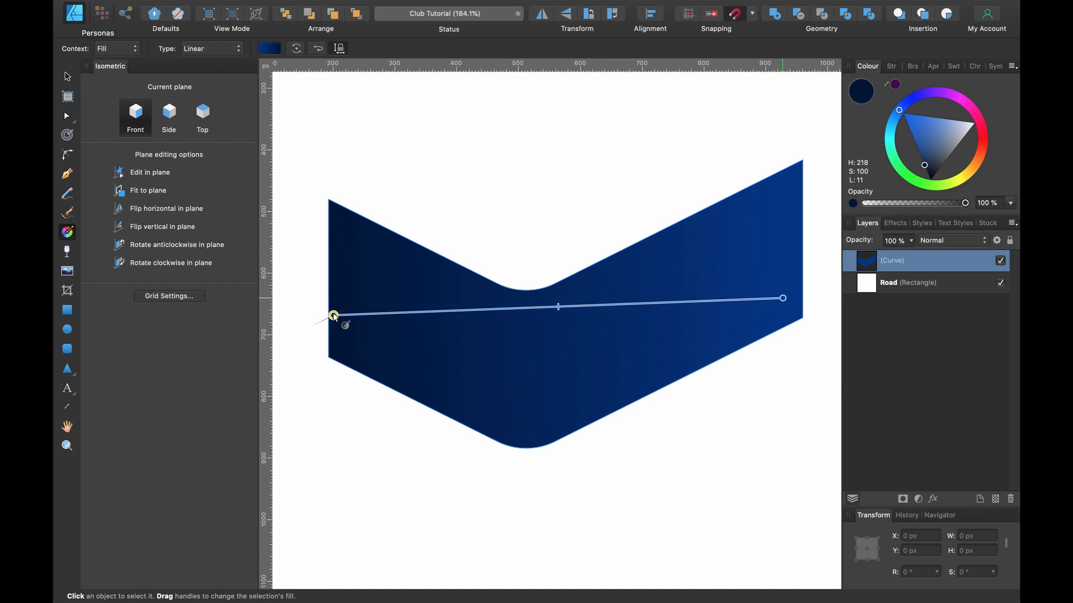
Set the gradient's right end stop to H 218, S 100, L 38 and its left end stop to lightness 18.
{"action": "left_click", "coordinate": [782, 299]}
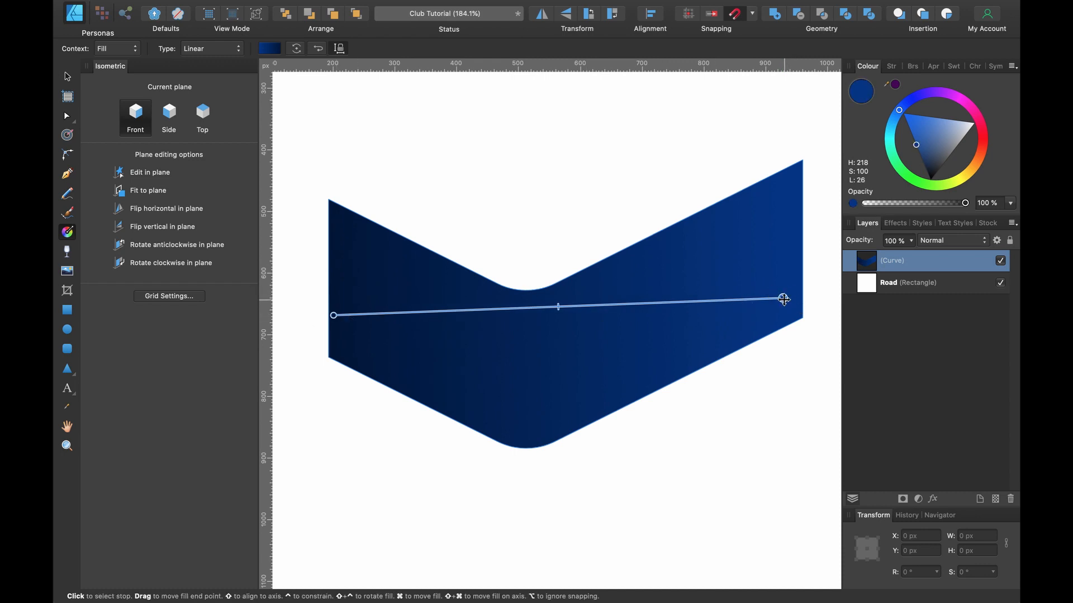
{"action": "left_click_drag", "start_coordinate": [918, 146], "coordinate": [898, 139]}
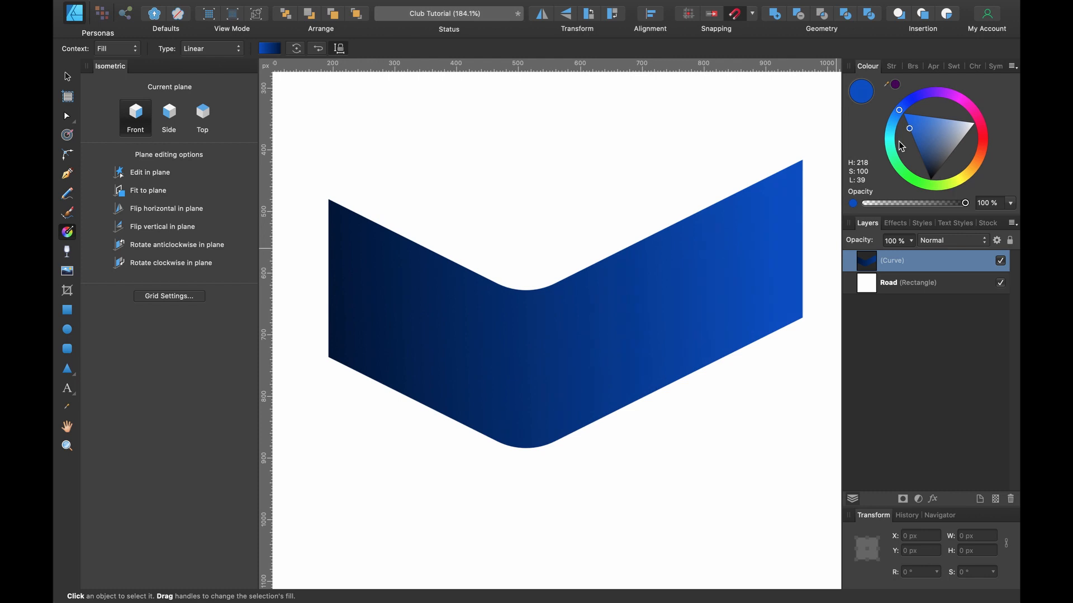
{"action": "left_click", "coordinate": [334, 315]}
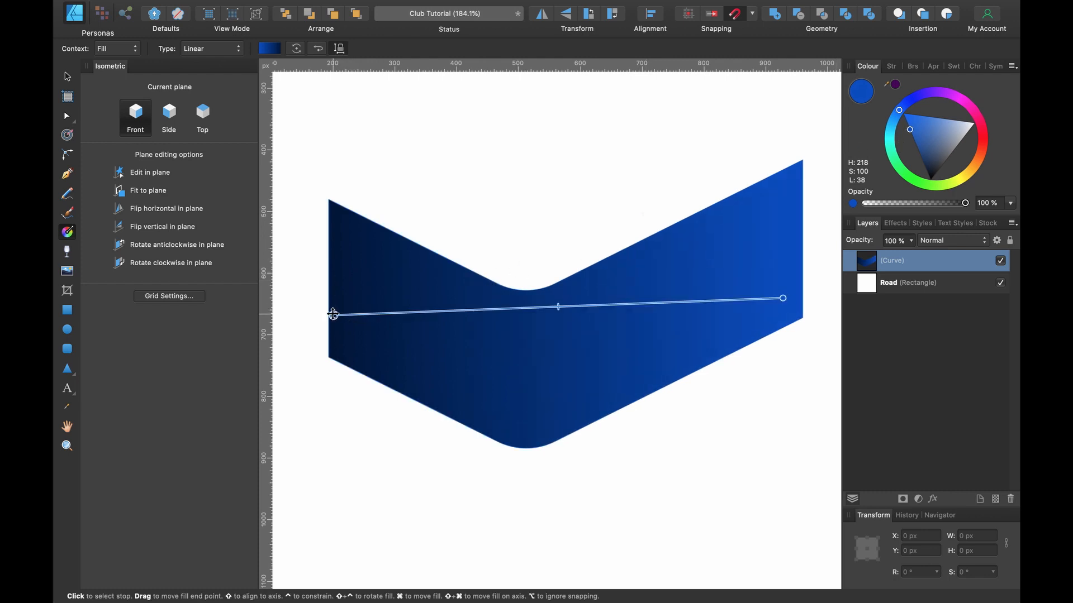
{"action": "left_click_drag", "start_coordinate": [924, 163], "coordinate": [916, 168]}
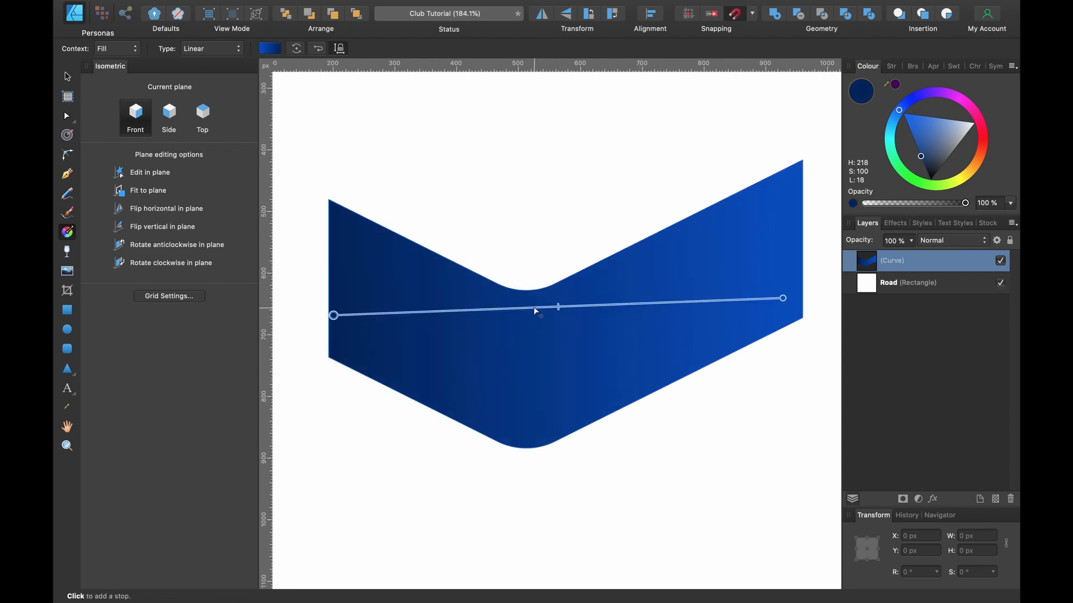
Add a gradient stop at the wall's rounded corner and colour it light blue, H 218, S 59, L 53.
{"action": "left_click", "coordinate": [534, 308]}
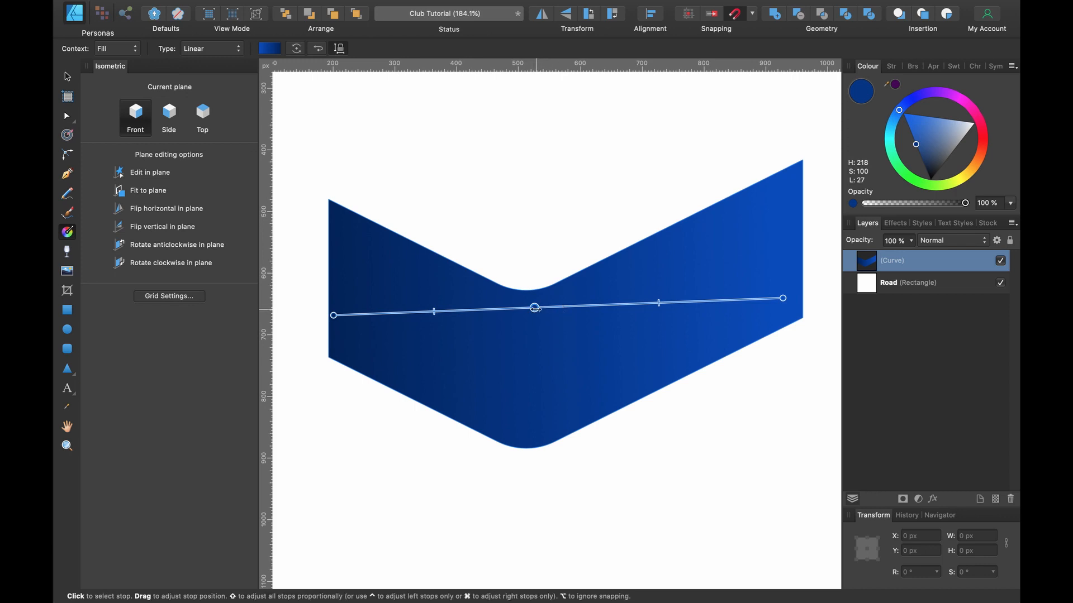
{"action": "left_click_drag", "start_coordinate": [916, 145], "coordinate": [926, 128]}
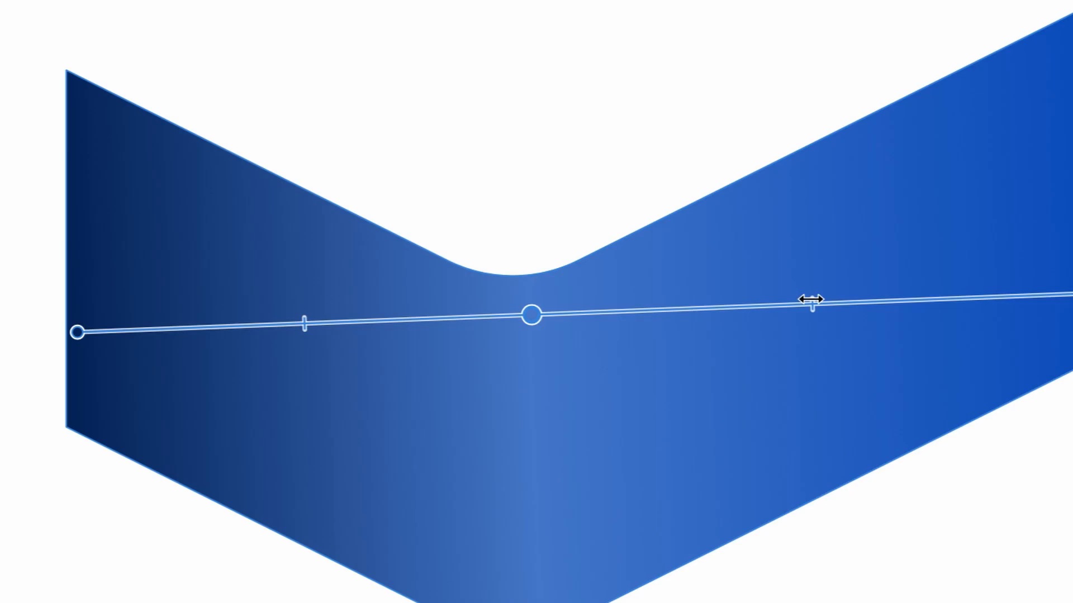
Pull both gradient midpoints close to the corner highlight and shift the dark end stop onto the wall's left edge.
{"action": "left_click_drag", "start_coordinate": [657, 303], "coordinate": [649, 303]}
{"action": "mouse_move", "coordinate": [793, 311]}
{"action": "left_mouse_down"}
{"action": "mouse_move", "coordinate": [675, 344]}
{"action": "mouse_move", "coordinate": [655, 338]}
{"action": "mouse_move", "coordinate": [722, 338]}
{"action": "mouse_move", "coordinate": [614, 341]}
{"action": "left_mouse_up"}
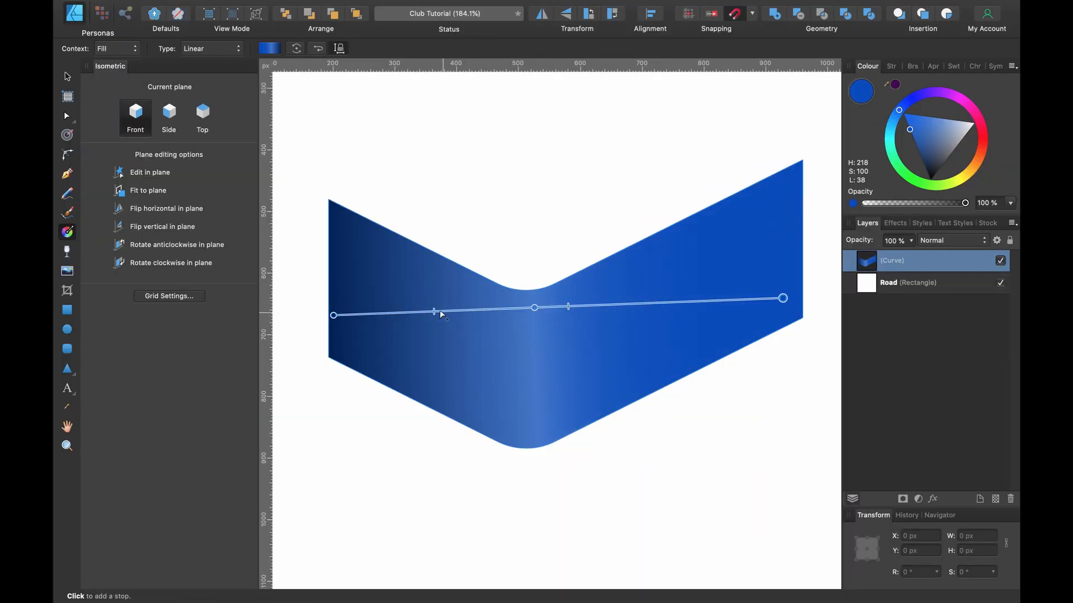
{"action": "left_click_drag", "start_coordinate": [434, 311], "coordinate": [499, 309]}
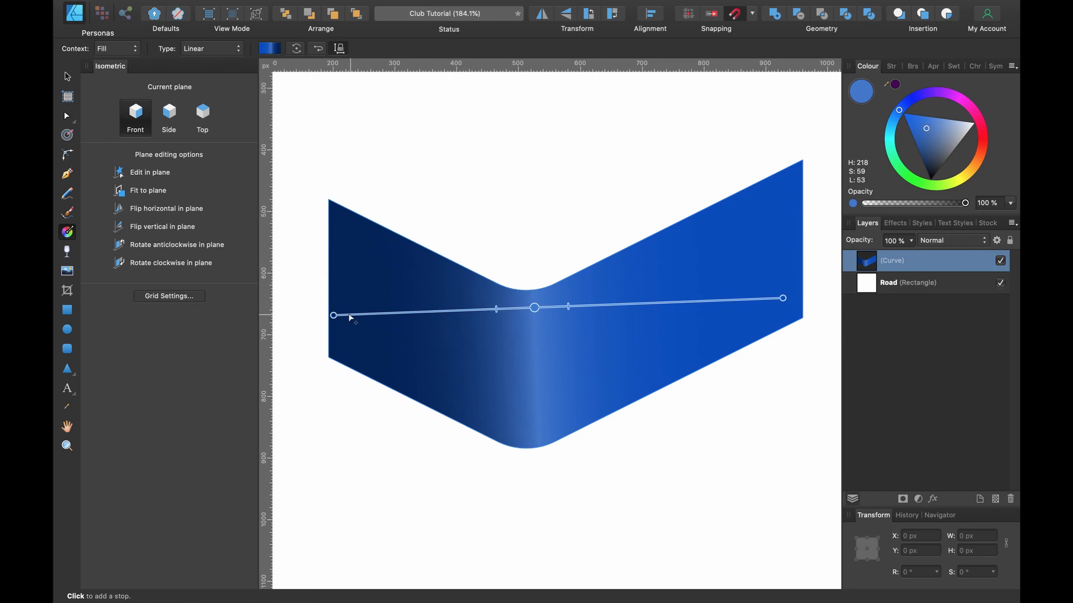
{"action": "left_click_drag", "start_coordinate": [332, 315], "coordinate": [329, 308]}
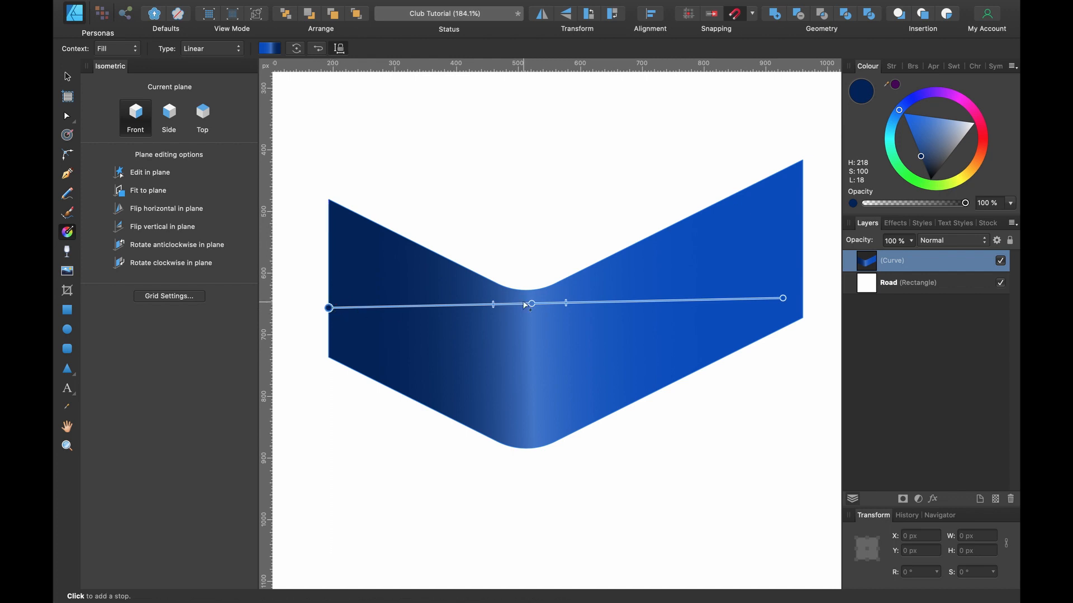
{"action": "key", "text": "v"}
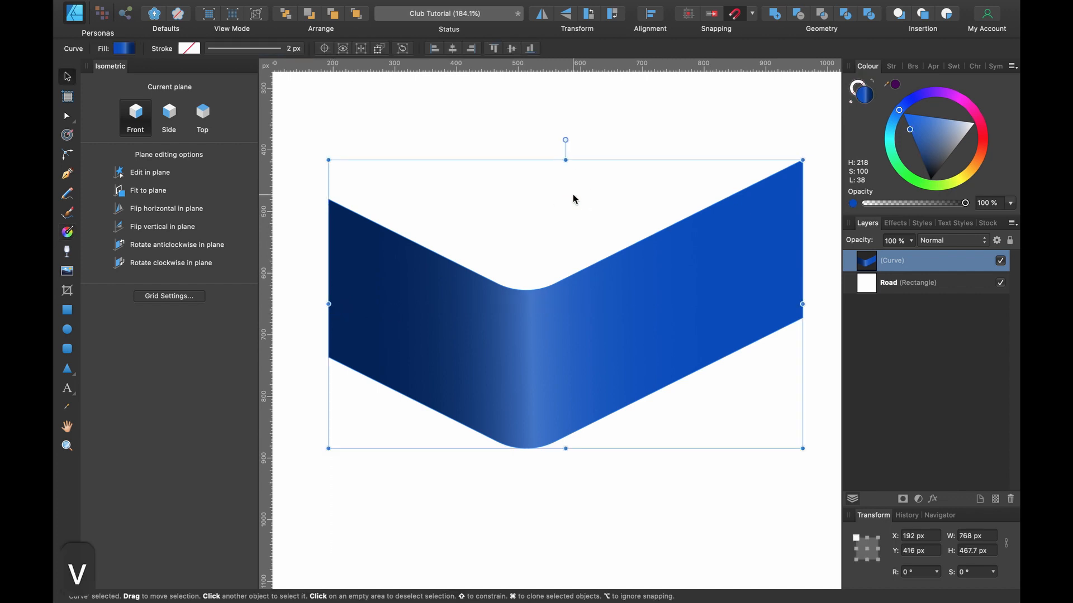
Rename the merged curve layer as Wall.
{"action": "left_click", "coordinate": [608, 149]}
{"action": "scroll", "coordinate": [611, 150], "scroll_direction": "down", "scroll_amount": 2}
{"action": "scroll", "coordinate": [611, 149], "scroll_direction": "right", "scroll_amount": 1}
{"action": "scroll", "coordinate": [611, 150], "scroll_direction": "up", "scroll_amount": 1}
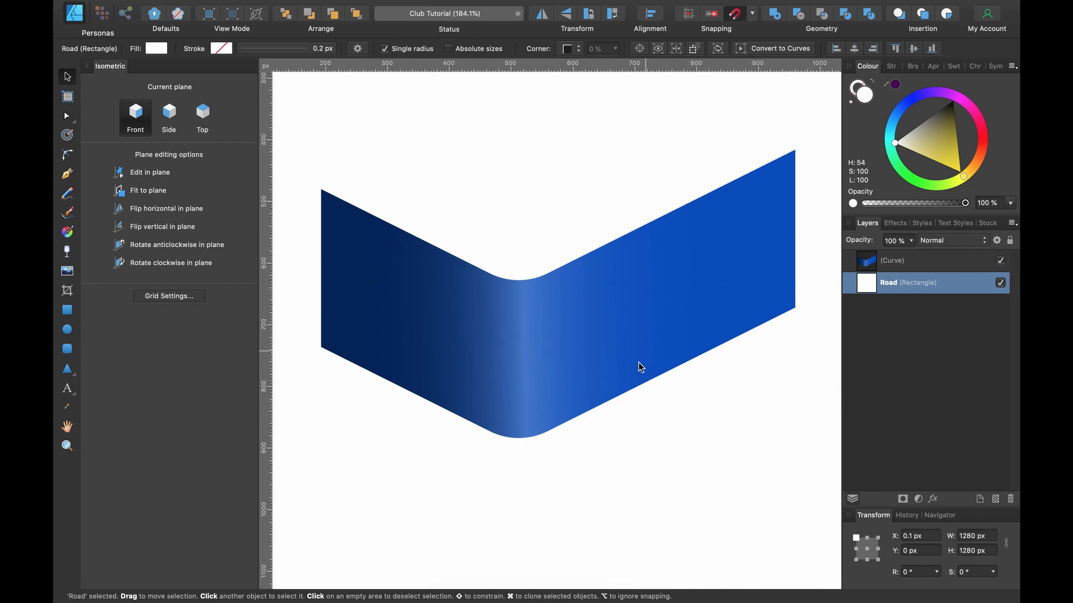
{"action": "scroll", "coordinate": [635, 300], "scroll_direction": "down", "scroll_amount": 1}
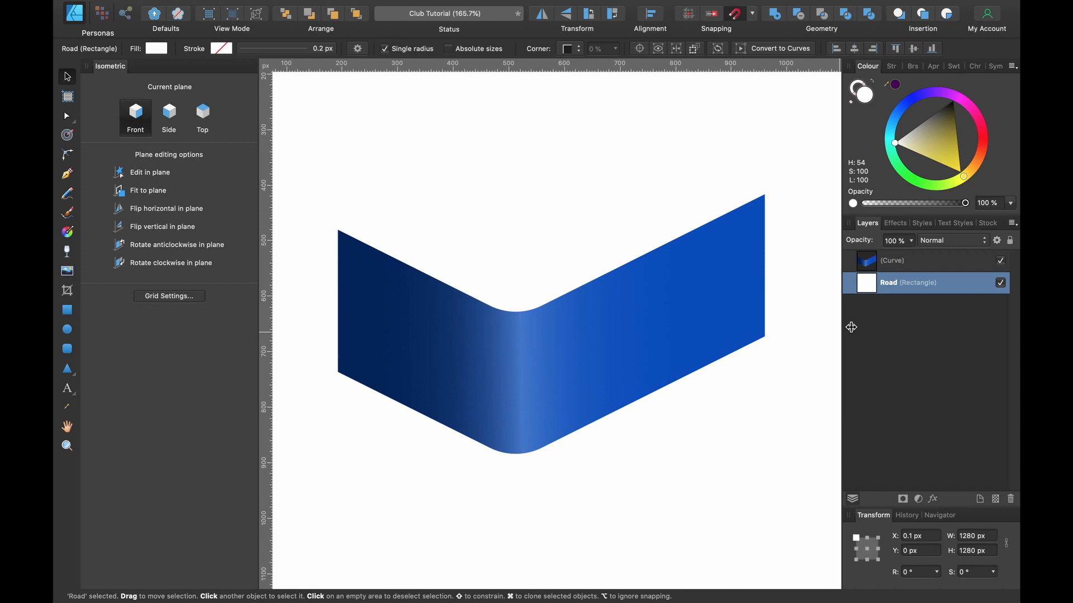
{"action": "left_click", "coordinate": [897, 269]}
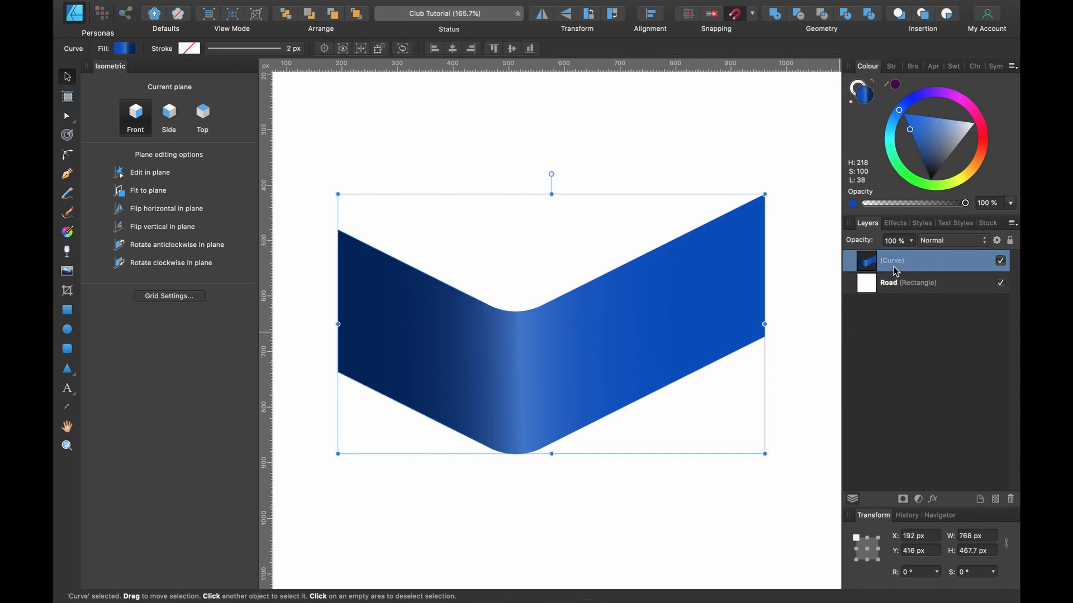
{"action": "double_click", "coordinate": [893, 267]}
{"action": "type", "text": "Wall"}
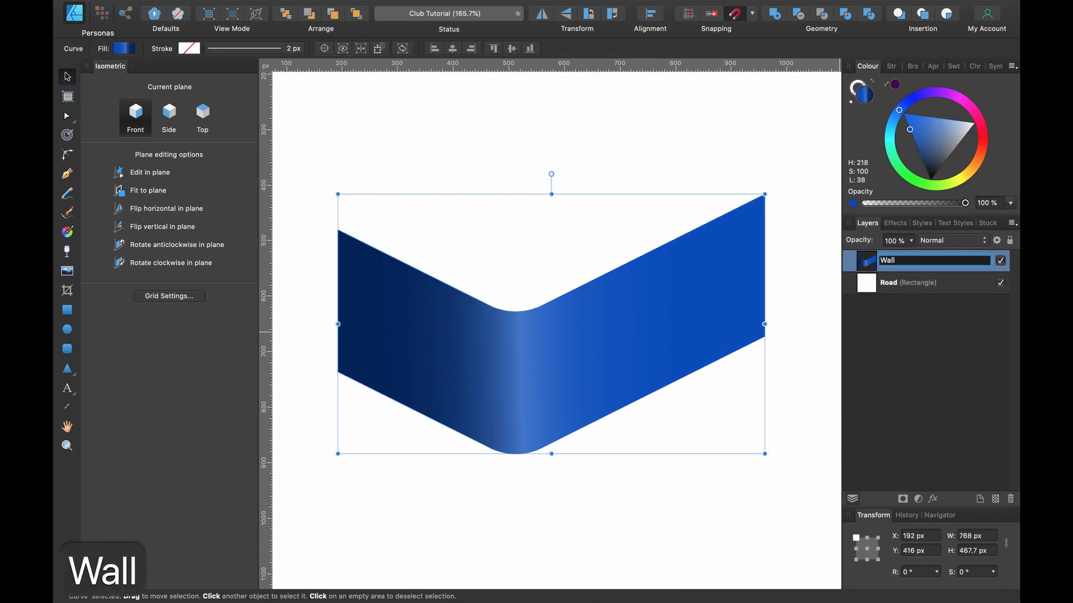
{"action": "key", "text": "Return"}
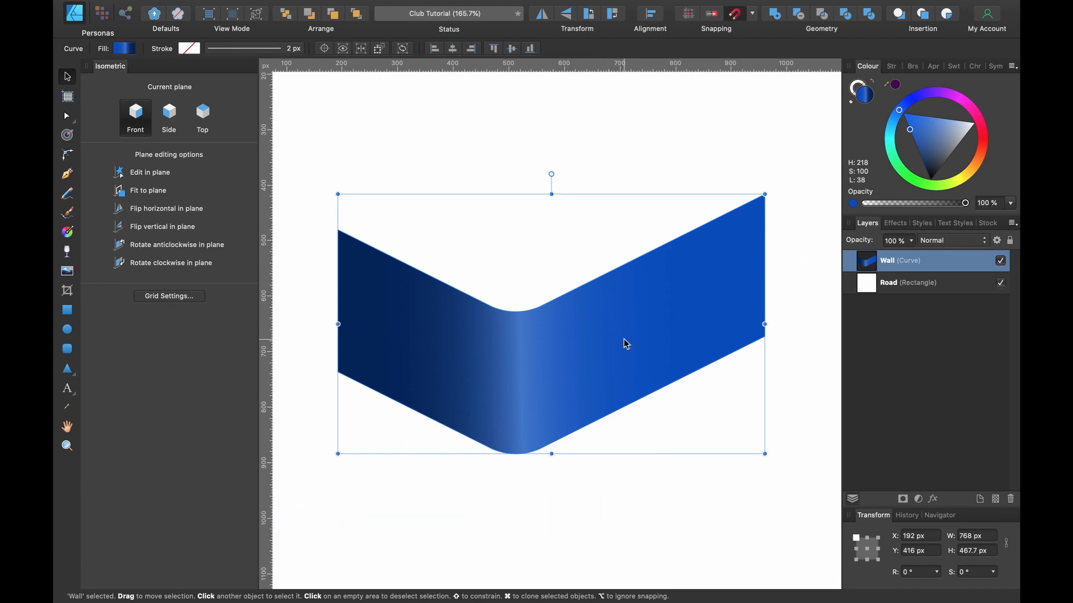
Duplicate the Wall shape and fill the copy with solid purple, H 291, S 69, L 55.
{"action": "key", "text": "super+j"}
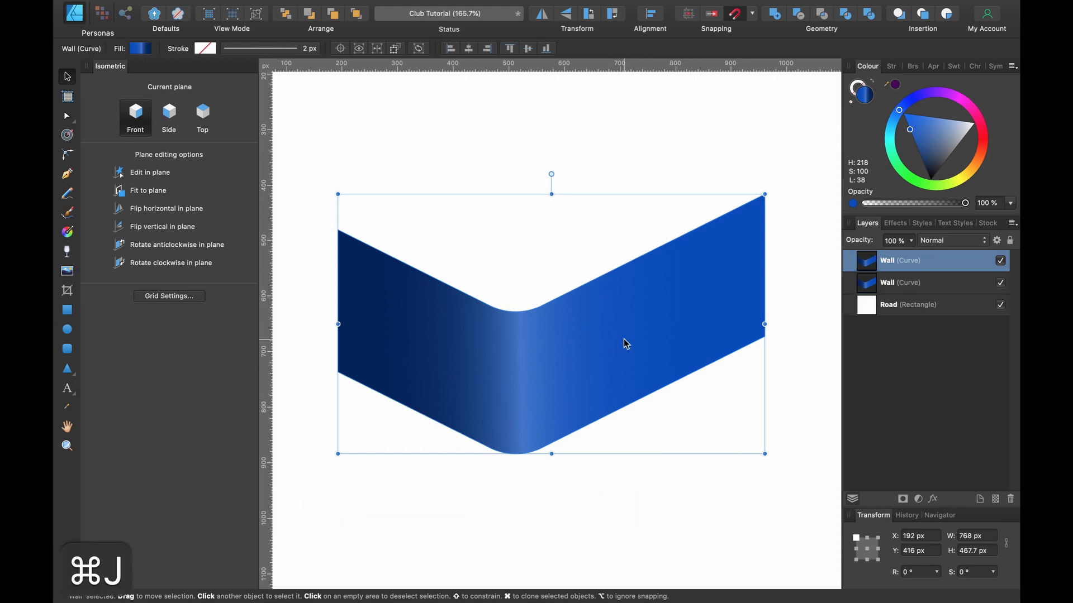
{"action": "left_click", "coordinate": [947, 93]}
{"action": "left_click_drag", "start_coordinate": [947, 93], "coordinate": [946, 122]}
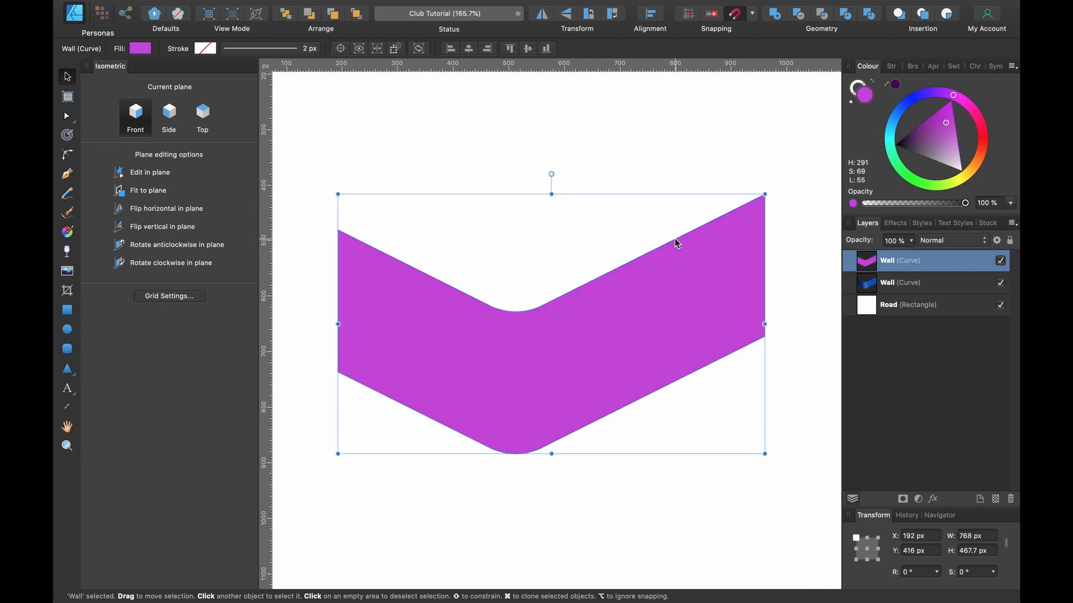
Show the grid and move all nodes along the purple copy's upper edge straight down to Y 480 px.
{"action": "left_click", "coordinate": [68, 117]}
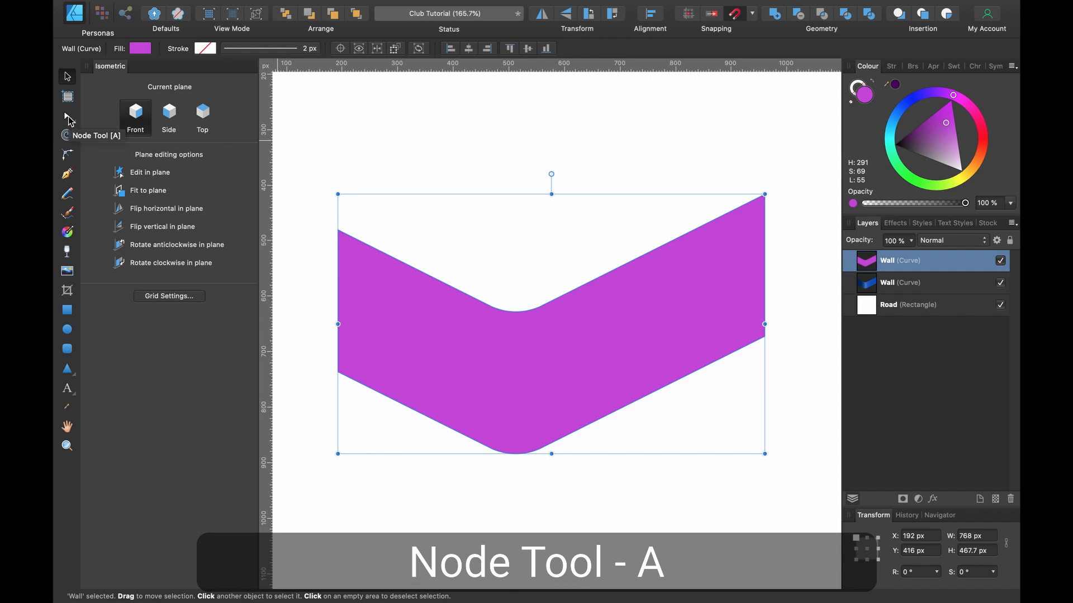
{"action": "left_click", "coordinate": [69, 118]}
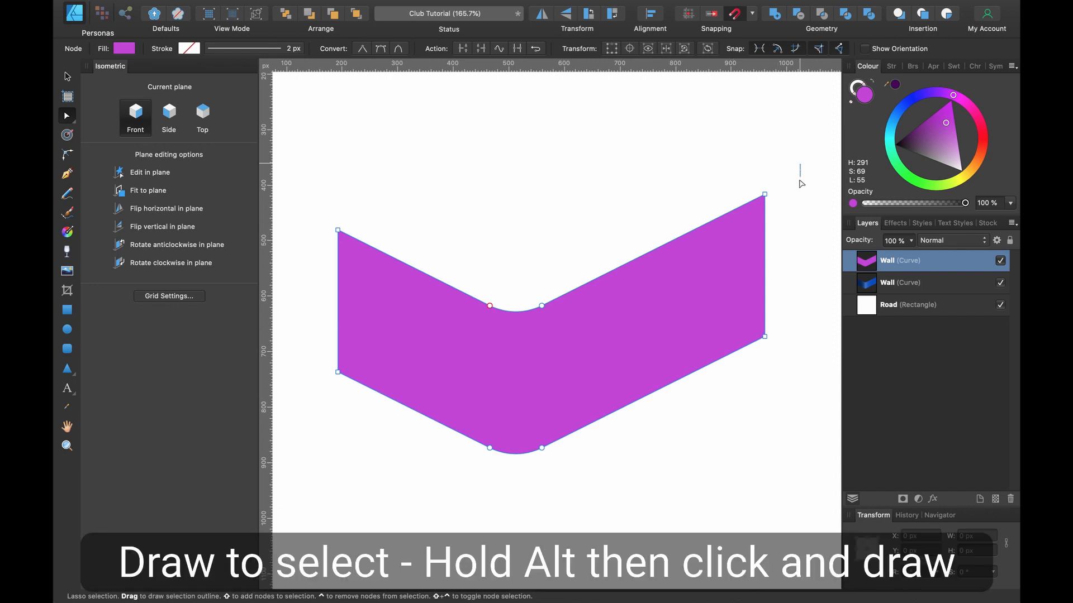
{"action": "mouse_move", "coordinate": [800, 165]}
{"action": "left_mouse_down"}
{"action": "mouse_move", "coordinate": [775, 232]}
{"action": "mouse_move", "coordinate": [636, 308]}
{"action": "mouse_move", "coordinate": [457, 337]}
{"action": "left_mouse_up"}
{"action": "mouse_move", "coordinate": [316, 256]}
{"action": "left_mouse_down"}
{"action": "mouse_move", "coordinate": [311, 206]}
{"action": "mouse_move", "coordinate": [639, 205]}
{"action": "mouse_move", "coordinate": [762, 159]}
{"action": "mouse_move", "coordinate": [796, 168]}
{"action": "left_mouse_up"}
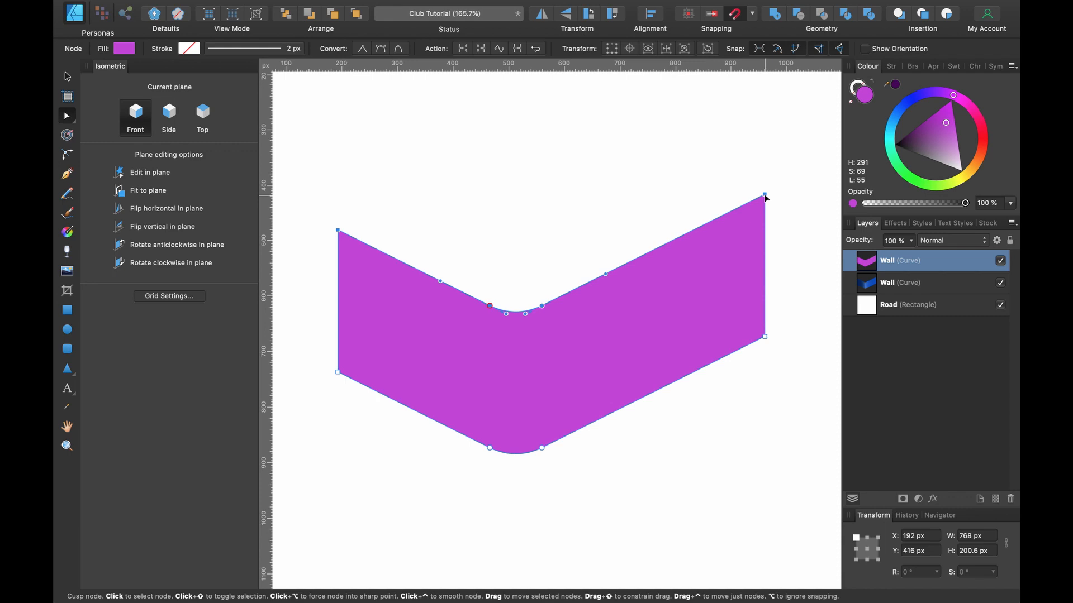
{"action": "key", "text": "super+apostrophe"}
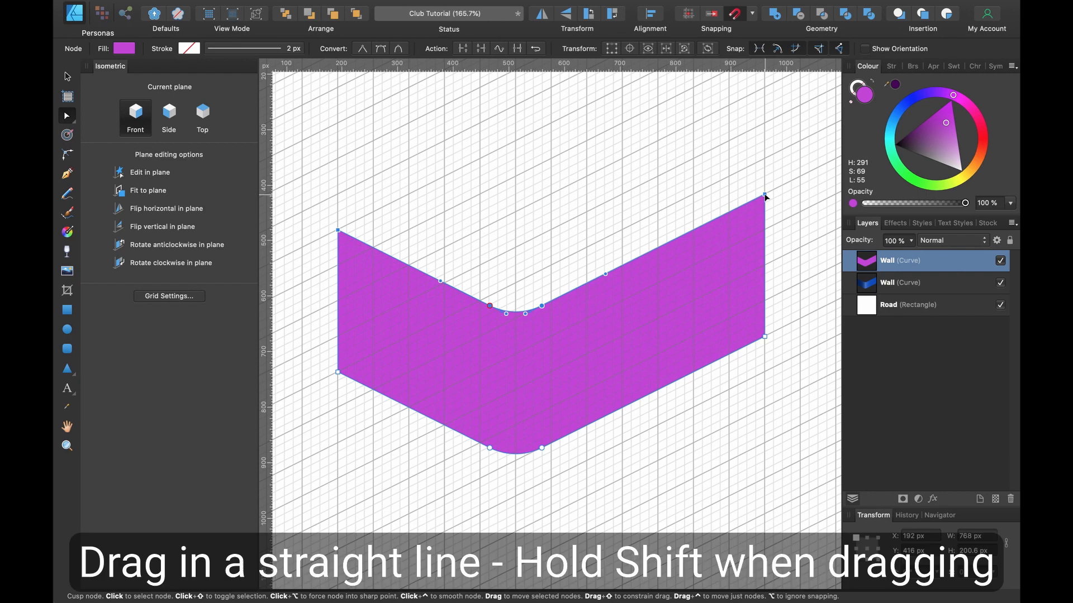
{"action": "left_click_drag", "start_coordinate": [765, 196], "coordinate": [763, 232]}
{"action": "scroll", "coordinate": [631, 304], "scroll_direction": "up", "scroll_amount": 5}
{"action": "scroll", "coordinate": [631, 304], "scroll_direction": "down", "scroll_amount": 2}
{"action": "scroll", "coordinate": [631, 303], "scroll_direction": "left", "scroll_amount": 2}
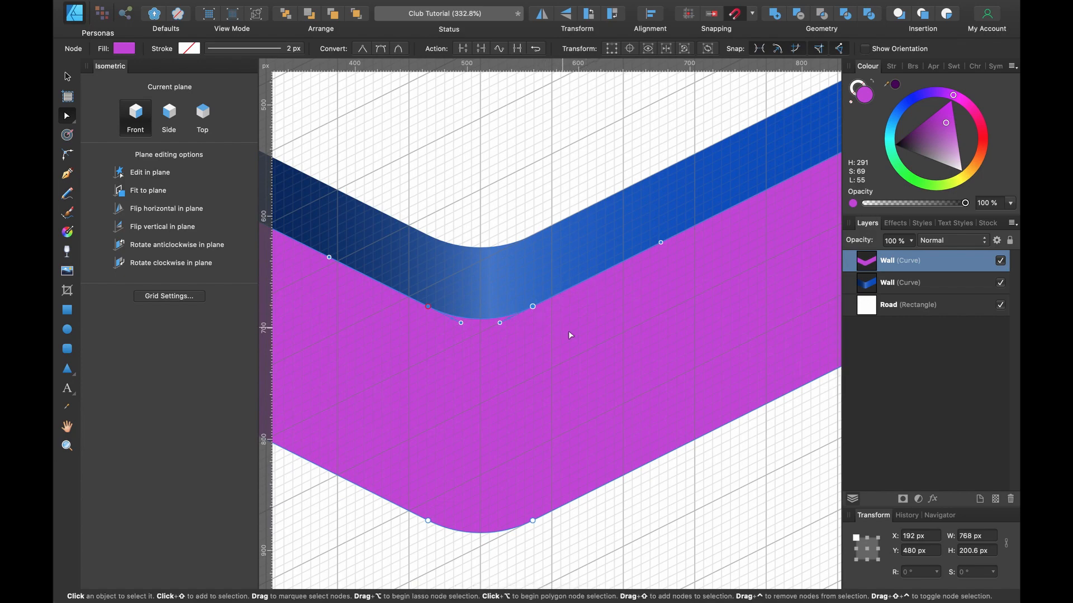
Select all nodes along the purple copy's lower edge and move them straight up to Y 608 px.
{"action": "scroll", "coordinate": [555, 410], "scroll_direction": "down", "scroll_amount": 4}
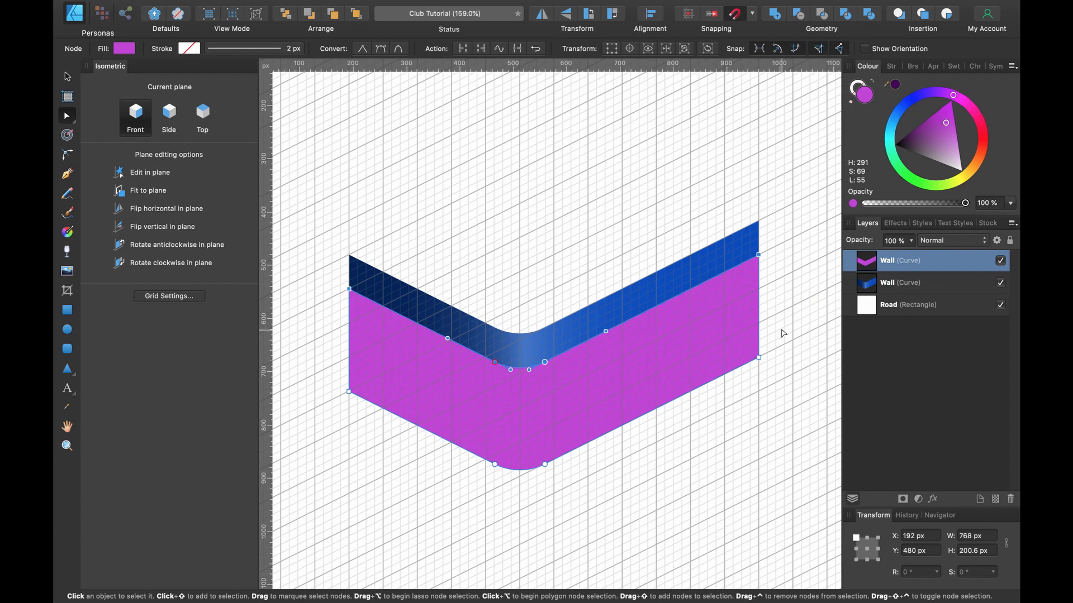
{"action": "left_click_drag", "start_coordinate": [782, 333], "coordinate": [637, 389]}
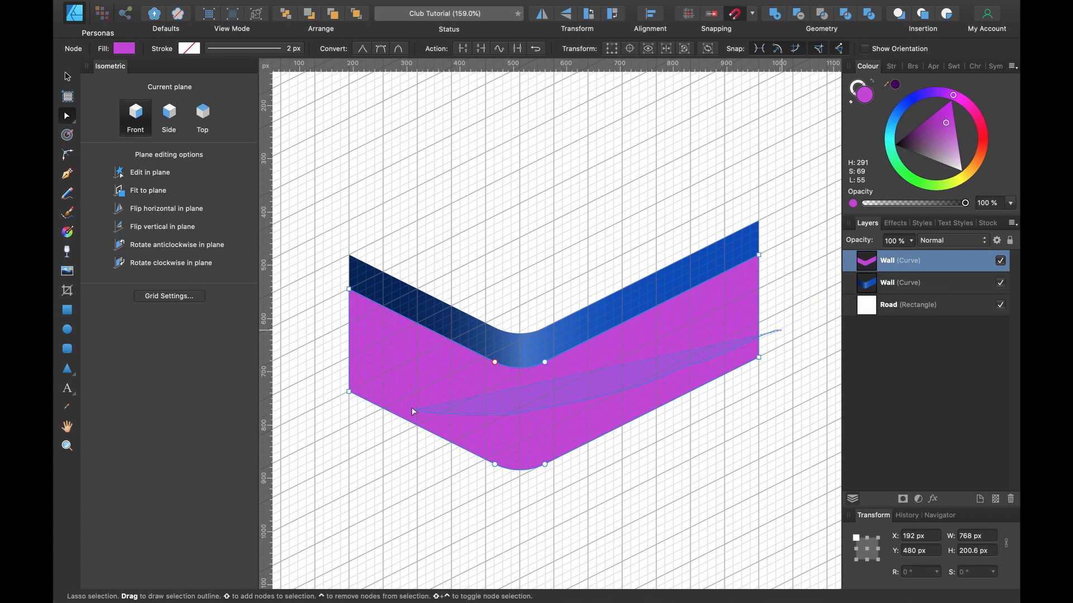
{"action": "mouse_move", "coordinate": [340, 381]}
{"action": "left_mouse_down"}
{"action": "mouse_move", "coordinate": [392, 477]}
{"action": "mouse_move", "coordinate": [587, 530]}
{"action": "mouse_move", "coordinate": [655, 501]}
{"action": "mouse_move", "coordinate": [778, 335]}
{"action": "left_mouse_up"}
{"action": "scroll", "coordinate": [447, 476], "scroll_direction": "up", "scroll_amount": 5}
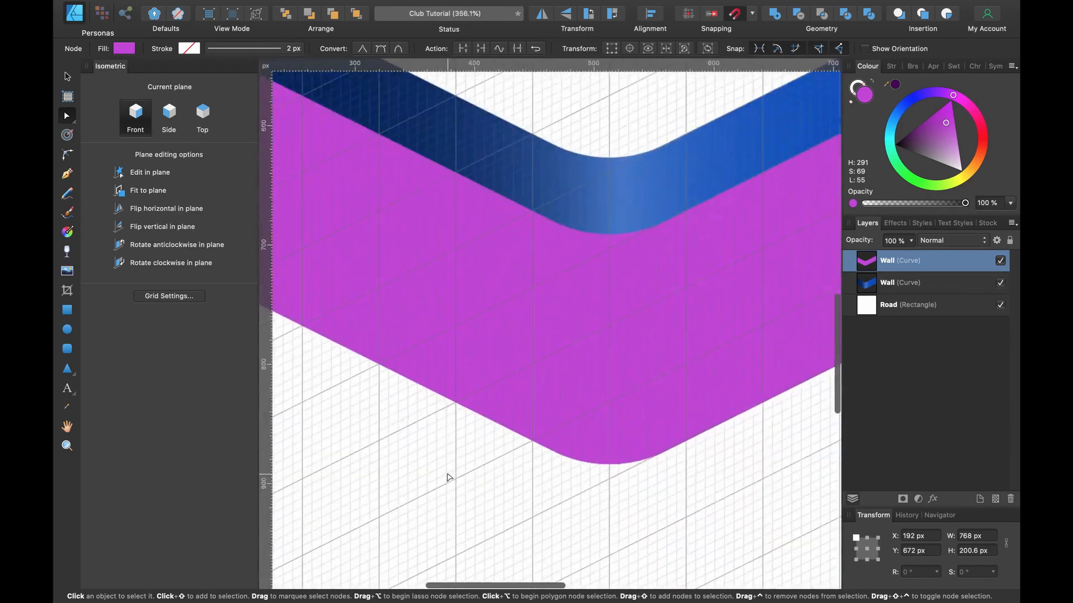
{"action": "scroll", "coordinate": [629, 377], "scroll_direction": "right", "scroll_amount": 3}
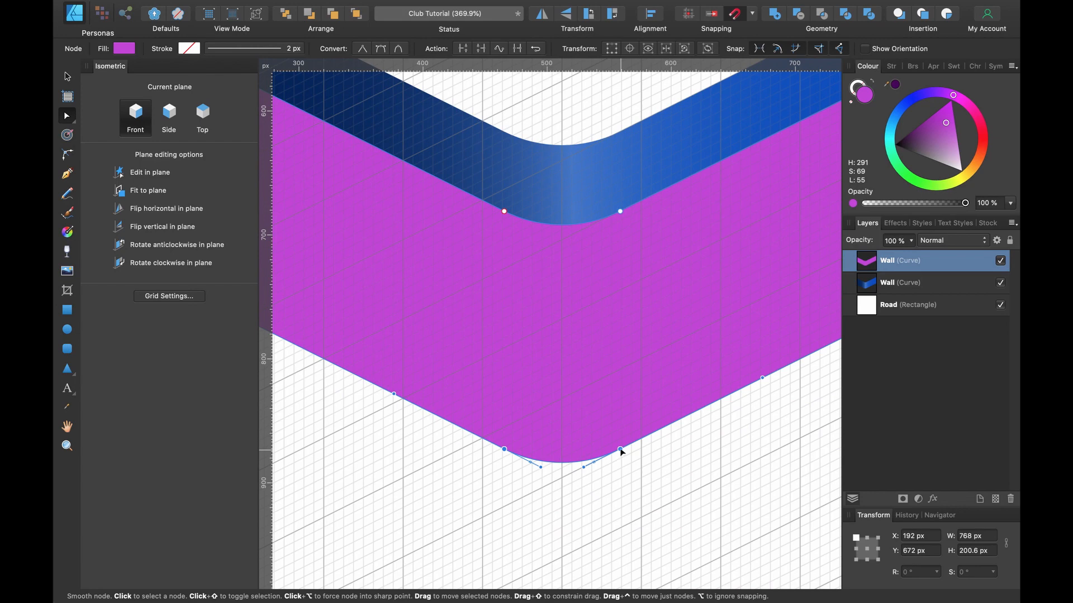
{"action": "left_click_drag", "start_coordinate": [620, 449], "coordinate": [621, 372]}
{"action": "scroll", "coordinate": [621, 372], "scroll_direction": "down", "scroll_amount": 5}
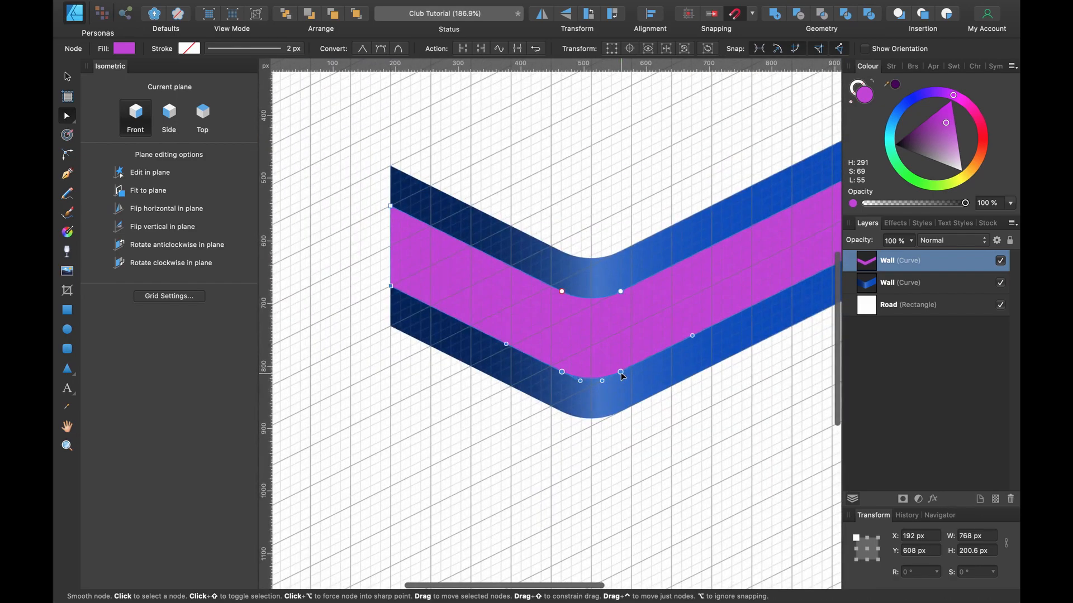
Pull the purple band's right end nodes in to X 704 px and its left end nodes in to X 384 px along the wall's slope.
{"action": "scroll", "coordinate": [622, 375], "scroll_direction": "right", "scroll_amount": 5}
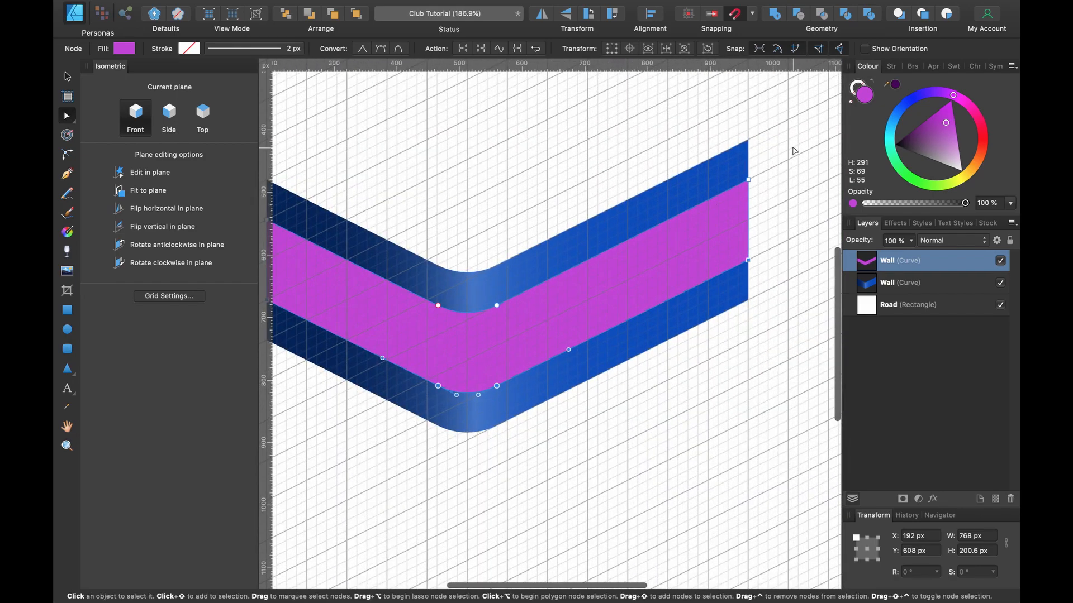
{"action": "left_click_drag", "start_coordinate": [794, 150], "coordinate": [587, 338]}
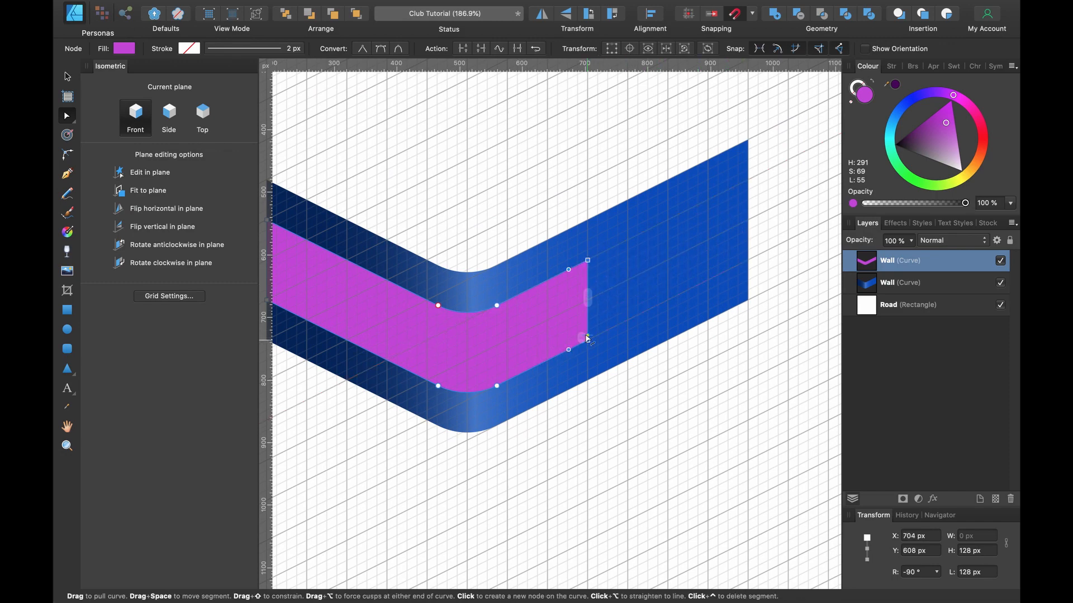
{"action": "scroll", "coordinate": [581, 330], "scroll_direction": "left", "scroll_amount": 8}
{"action": "left_click_drag", "start_coordinate": [440, 178], "coordinate": [513, 343]}
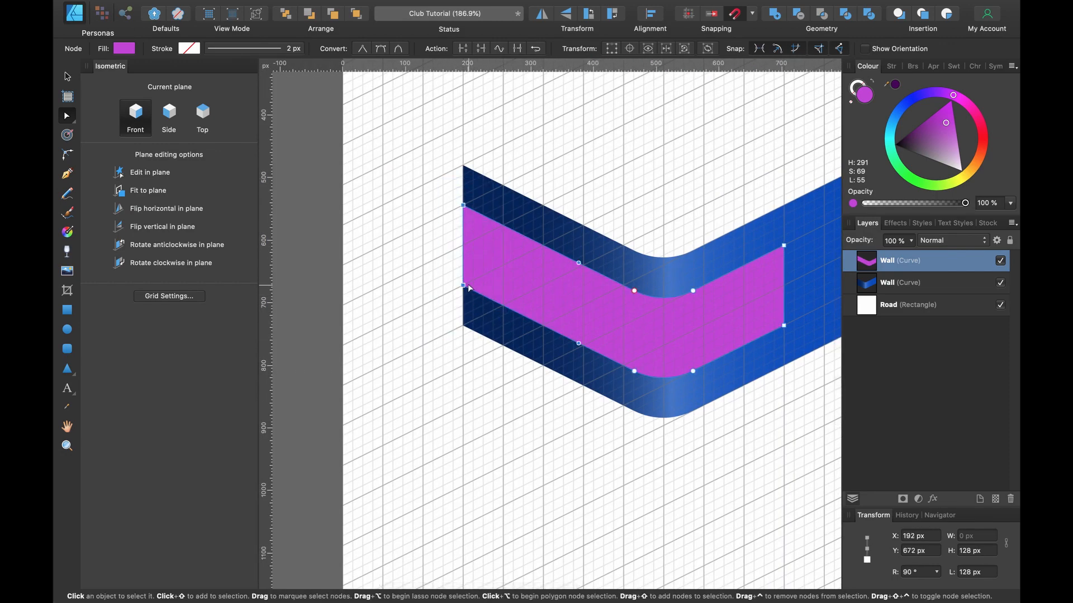
{"action": "left_click_drag", "start_coordinate": [469, 289], "coordinate": [582, 345]}
Switch to the Side plane and extend the band's left end nodes outward along the wall's slope to X 320 px.
{"action": "scroll", "coordinate": [582, 344], "scroll_direction": "up", "scroll_amount": 5}
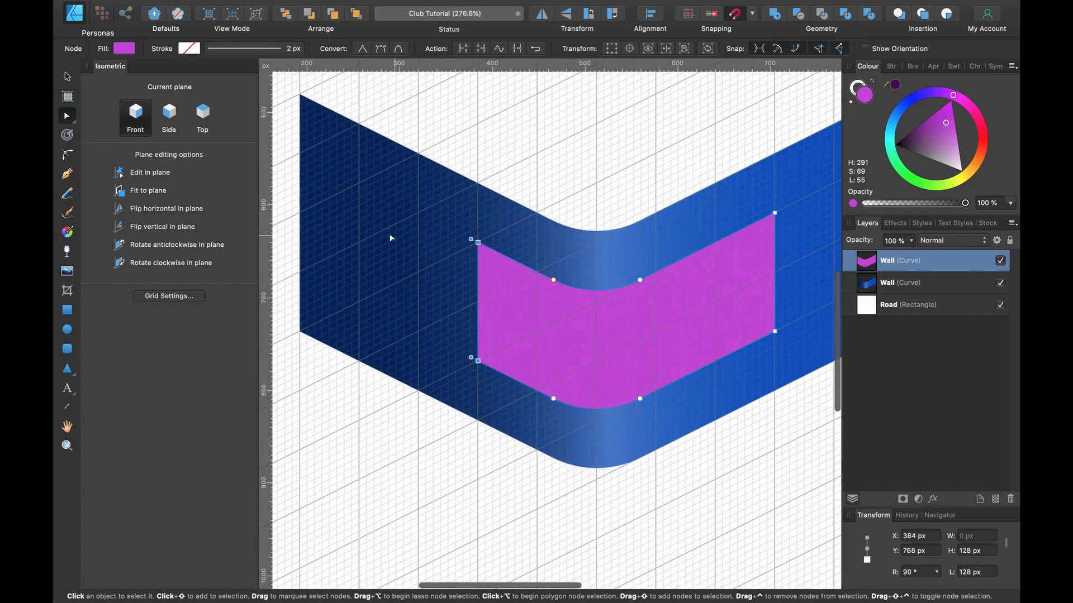
{"action": "left_click", "coordinate": [170, 115]}
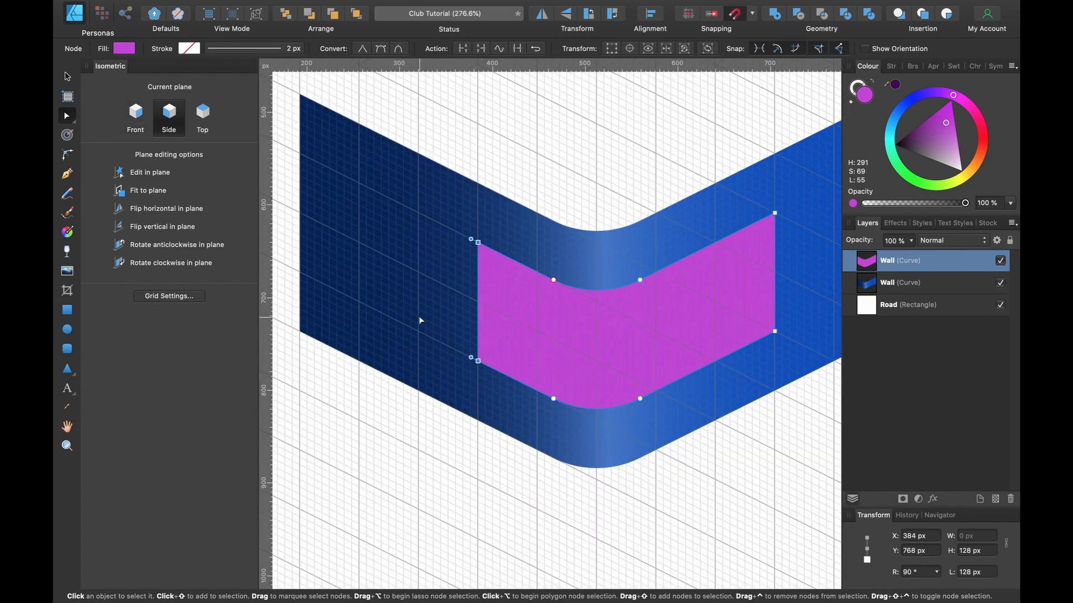
{"action": "scroll", "coordinate": [470, 371], "scroll_direction": "up", "scroll_amount": 3}
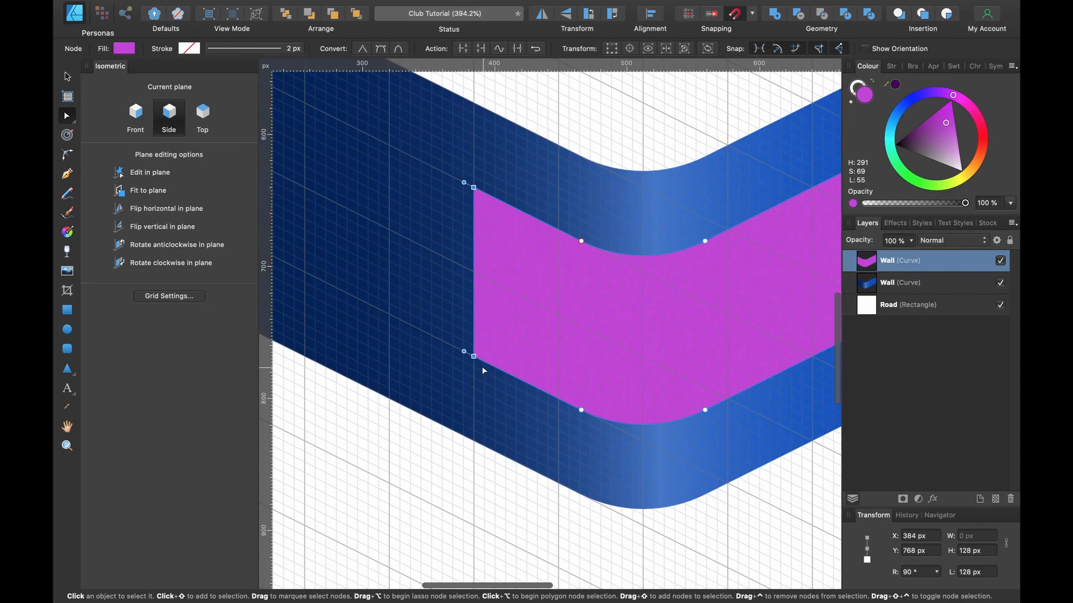
{"action": "left_click_drag", "start_coordinate": [475, 358], "coordinate": [391, 322]}
{"action": "scroll", "coordinate": [390, 317], "scroll_direction": "down", "scroll_amount": 5}
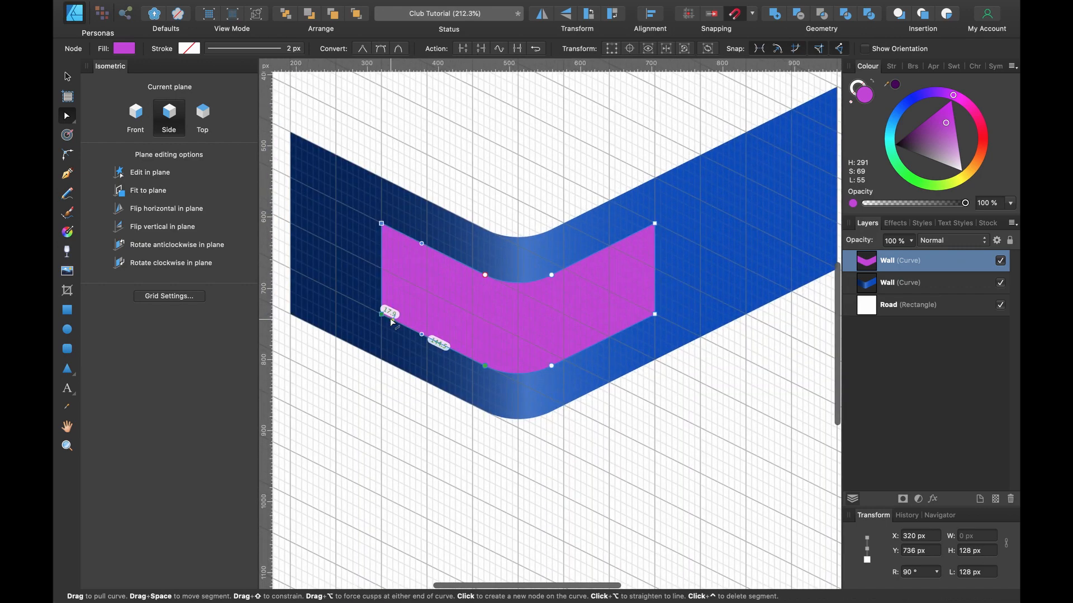
Rename the purple band's layer as Window.
{"action": "double_click", "coordinate": [907, 261]}
{"action": "type", "text": "Window"}
{"action": "key", "text": "Return"}
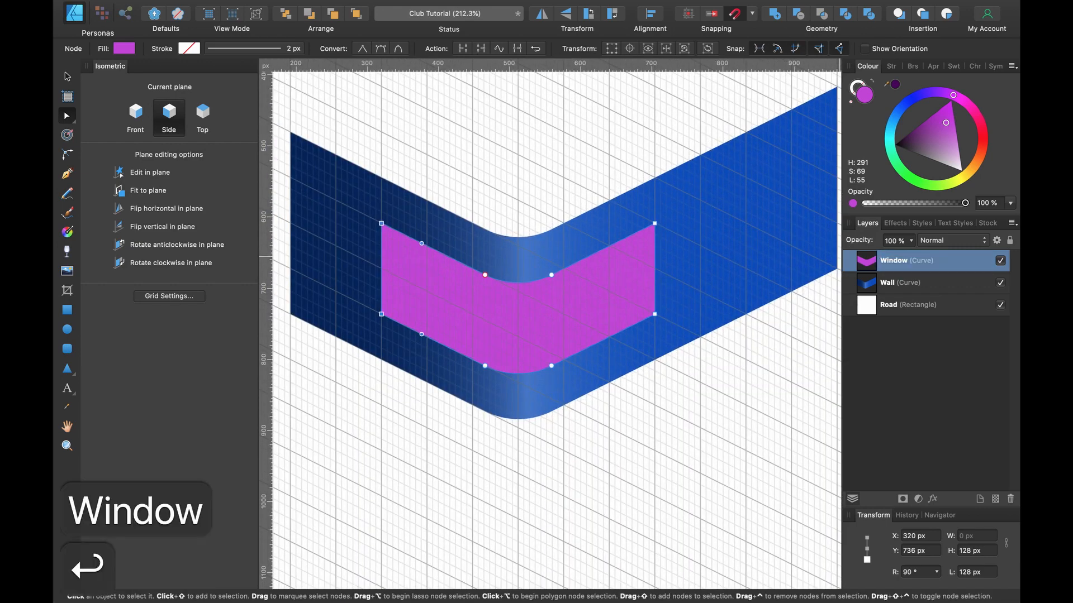
Switch to the Top plane, duplicate the Window shape and fill the copy with dark navy, H 236, S 100, L 15.
{"action": "scroll", "coordinate": [475, 295], "scroll_direction": "up", "scroll_amount": 3}
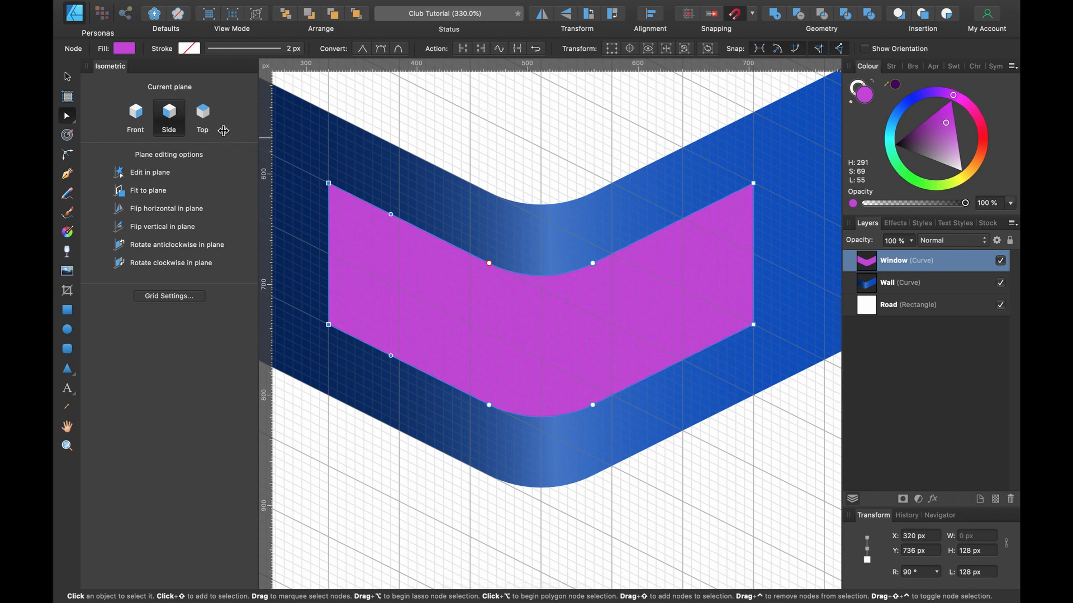
{"action": "left_click", "coordinate": [201, 110]}
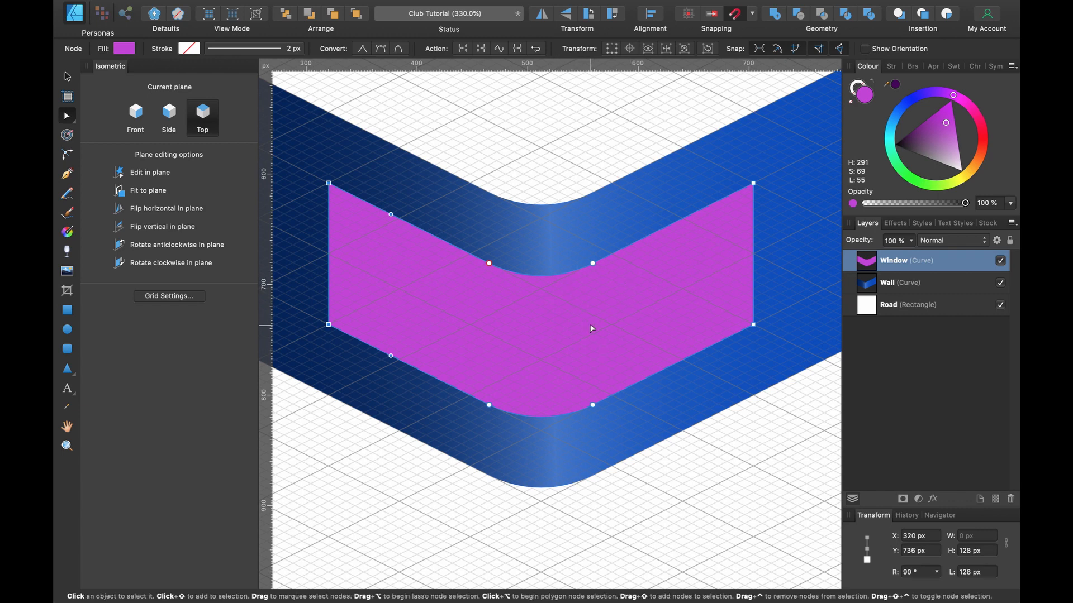
{"action": "key", "text": "v"}
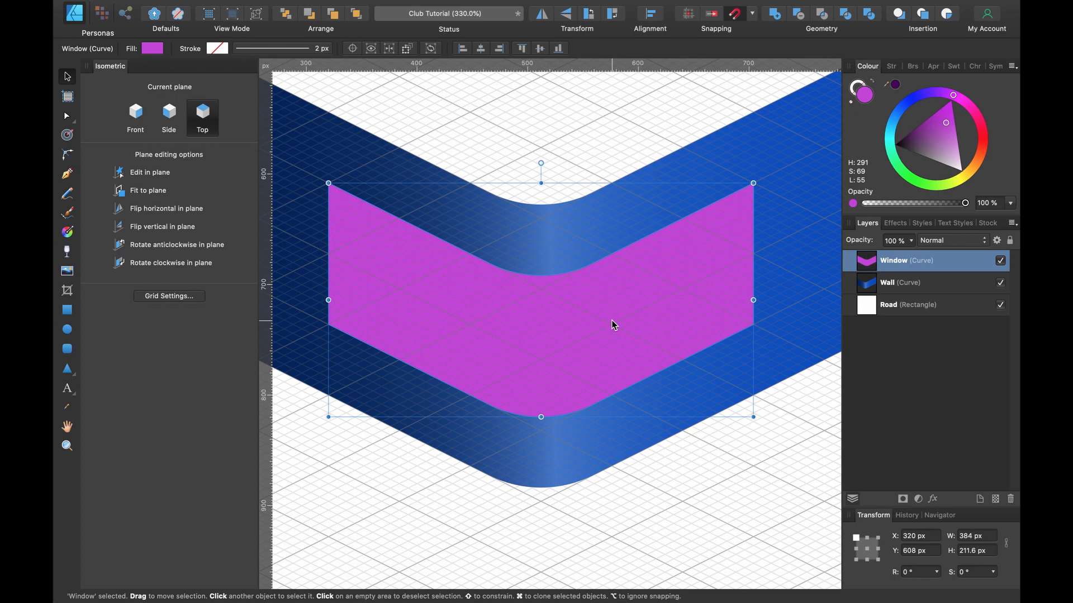
{"action": "key", "text": "super+j"}
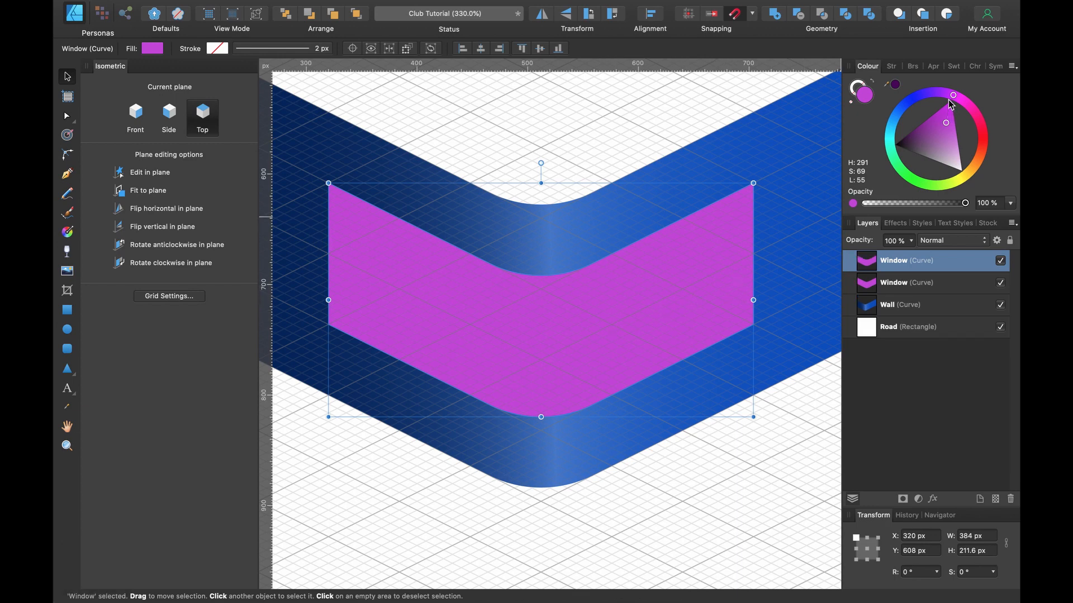
{"action": "mouse_move", "coordinate": [918, 102]}
{"action": "left_mouse_down"}
{"action": "mouse_move", "coordinate": [906, 106]}
{"action": "mouse_move", "coordinate": [903, 163]}
{"action": "left_mouse_up"}
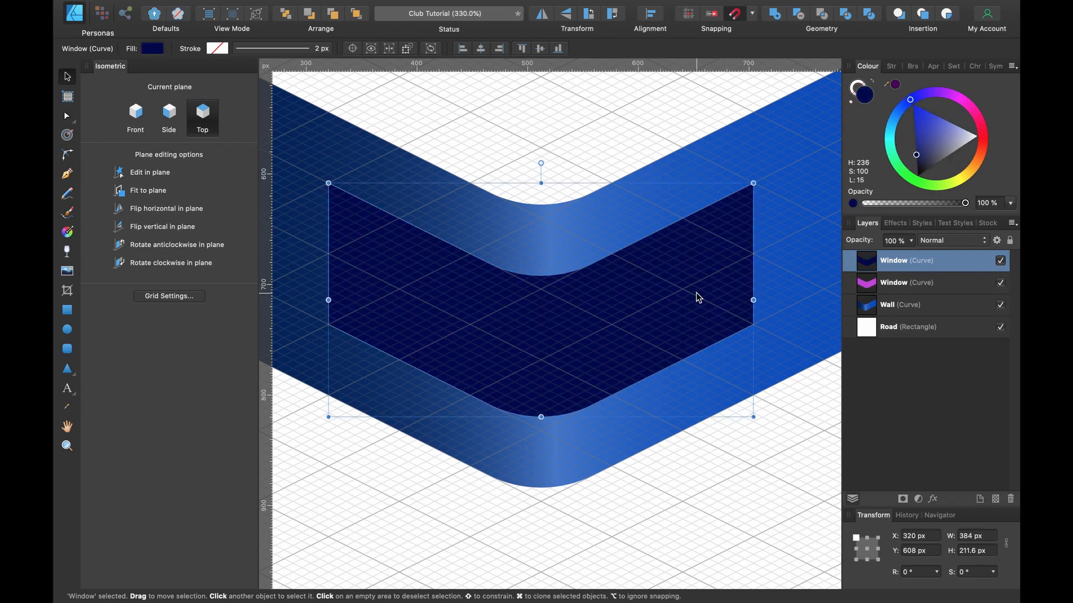
Rename the navy copy as Room and nest it inside the Window layer.
{"action": "double_click", "coordinate": [891, 263]}
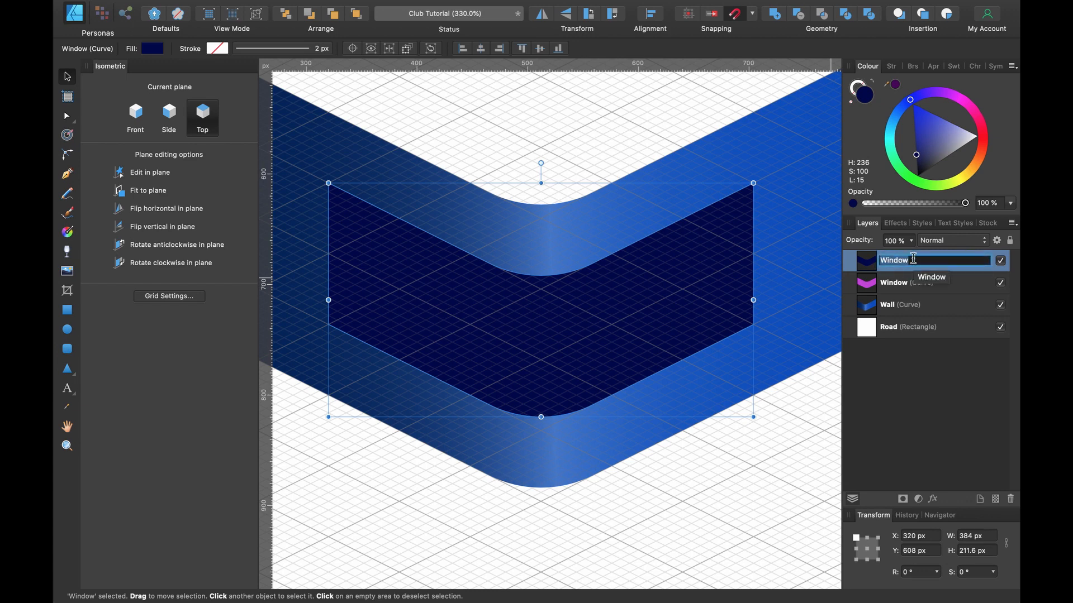
{"action": "type", "text": "Room"}
{"action": "key", "text": "Return"}
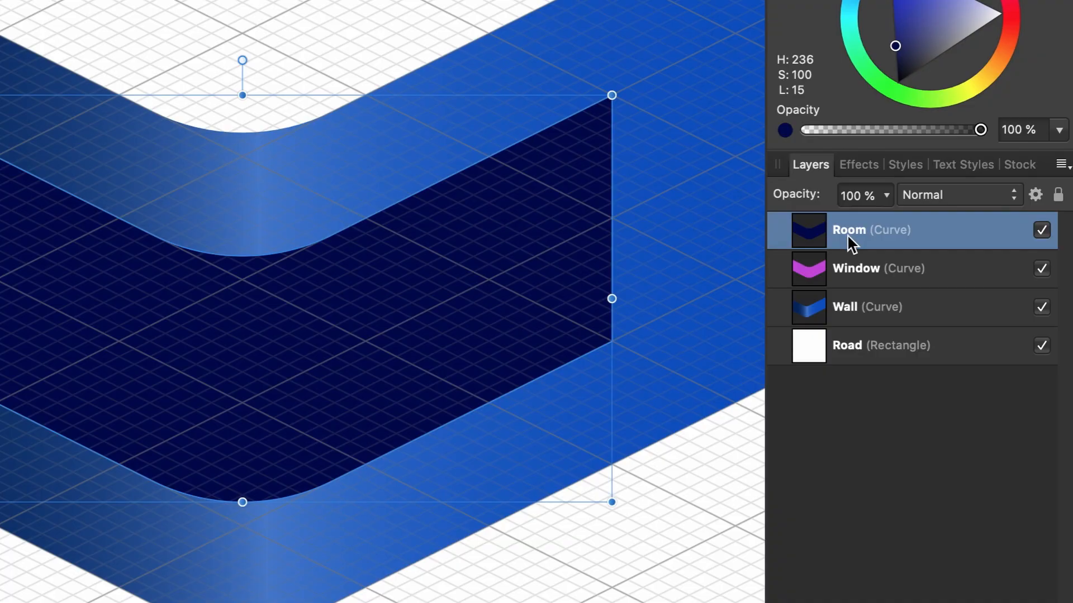
{"action": "left_click_drag", "start_coordinate": [888, 267], "coordinate": [907, 286]}
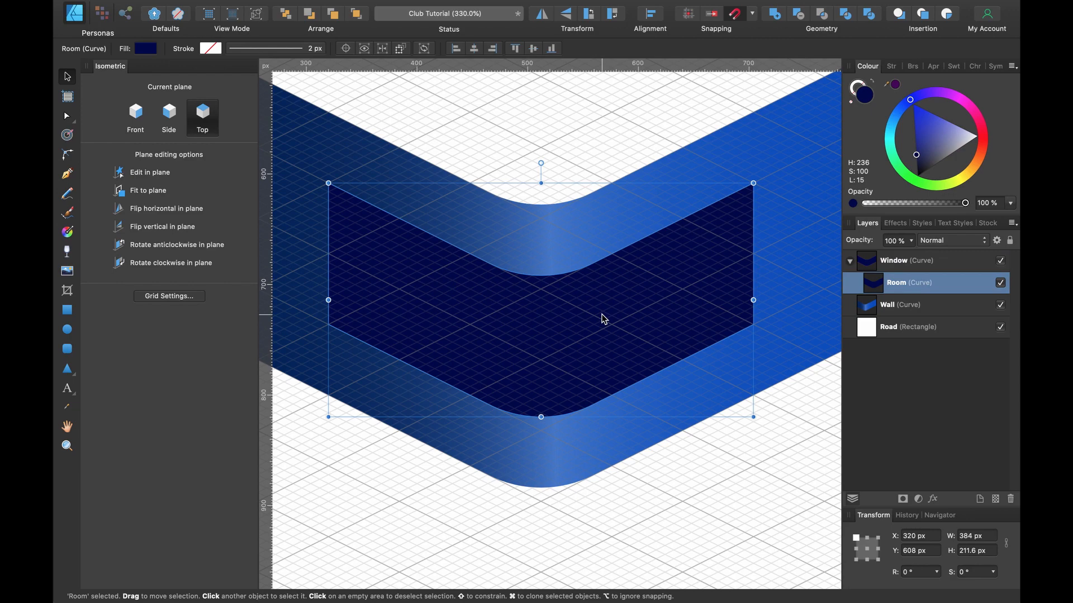
Move the Room shape straight up to Y 584 px to expose a purple sill along the window's lower edge.
{"action": "left_click_drag", "start_coordinate": [603, 319], "coordinate": [602, 302]}
{"action": "scroll", "coordinate": [465, 375], "scroll_direction": "up", "scroll_amount": 5}
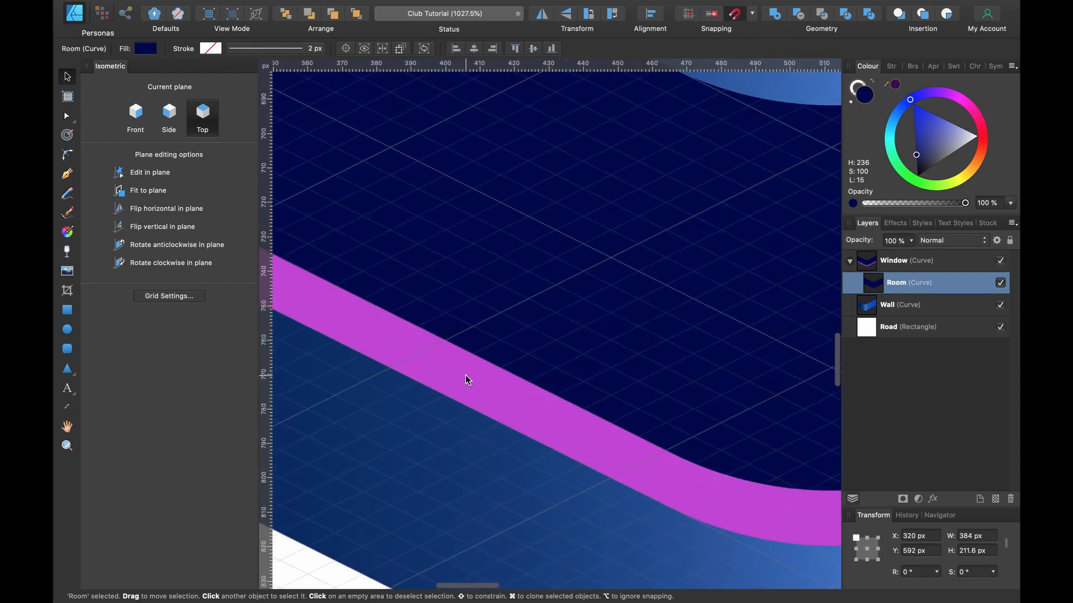
{"action": "scroll", "coordinate": [465, 375], "scroll_direction": "up", "scroll_amount": 3}
{"action": "scroll", "coordinate": [465, 375], "scroll_direction": "left", "scroll_amount": 5}
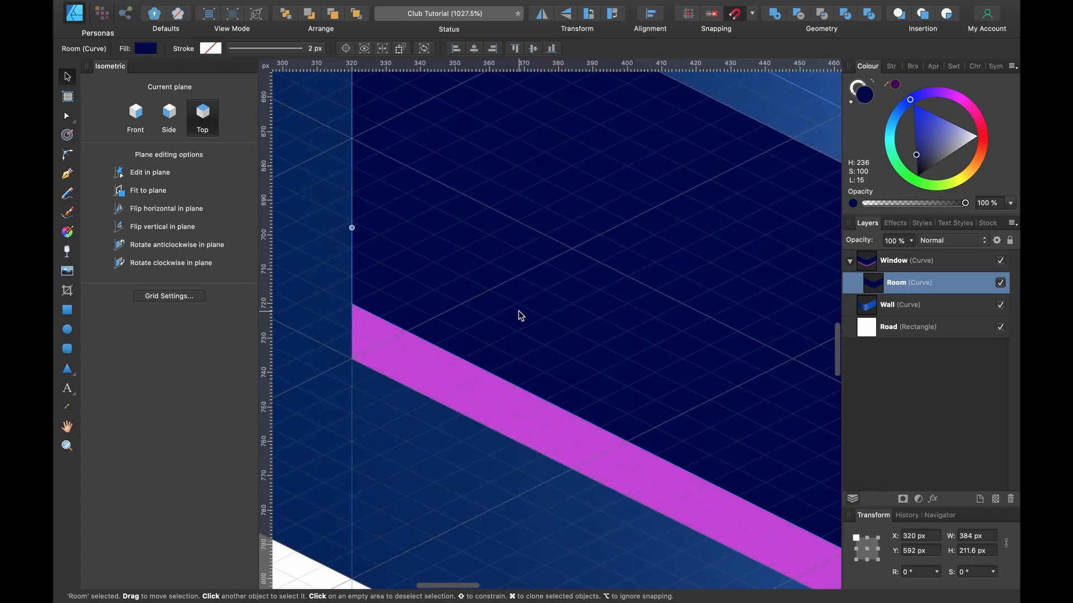
{"action": "left_click_drag", "start_coordinate": [515, 331], "coordinate": [518, 307]}
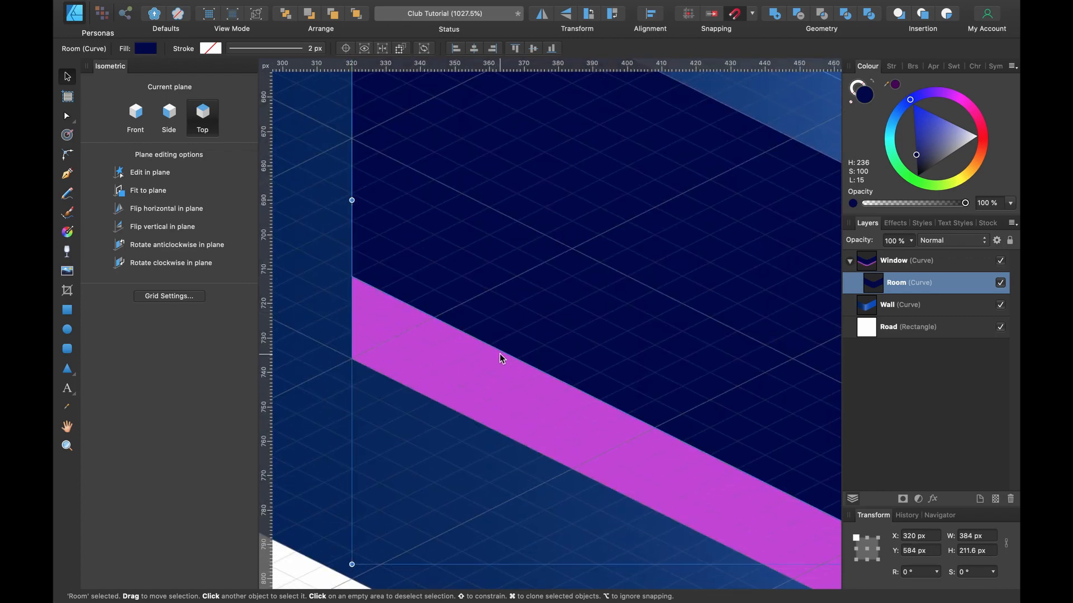
{"action": "scroll", "coordinate": [500, 354], "scroll_direction": "down", "scroll_amount": 5}
{"action": "scroll", "coordinate": [499, 353], "scroll_direction": "right", "scroll_amount": 4}
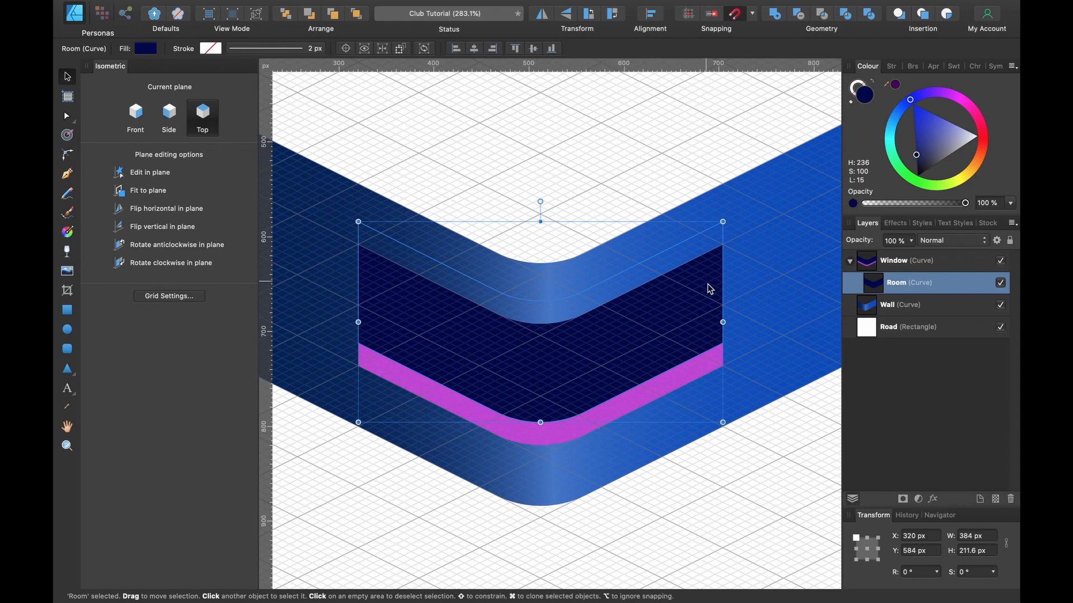
Switch to the Front plane, try drawing a rectangle over the purple sill's left end, and undo it.
{"action": "left_click", "coordinate": [137, 112]}
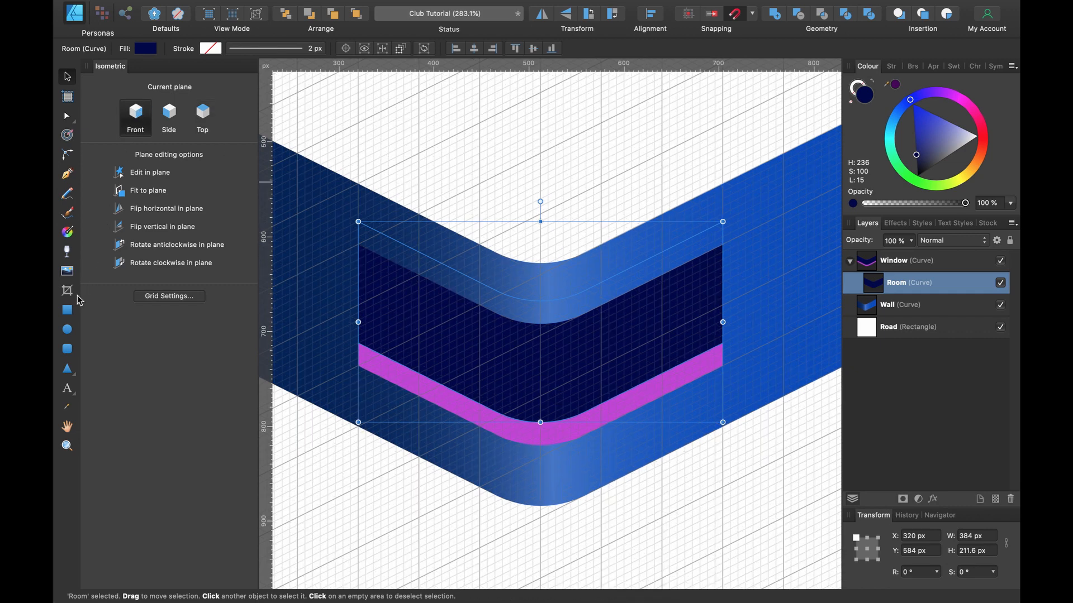
{"action": "left_click", "coordinate": [66, 313]}
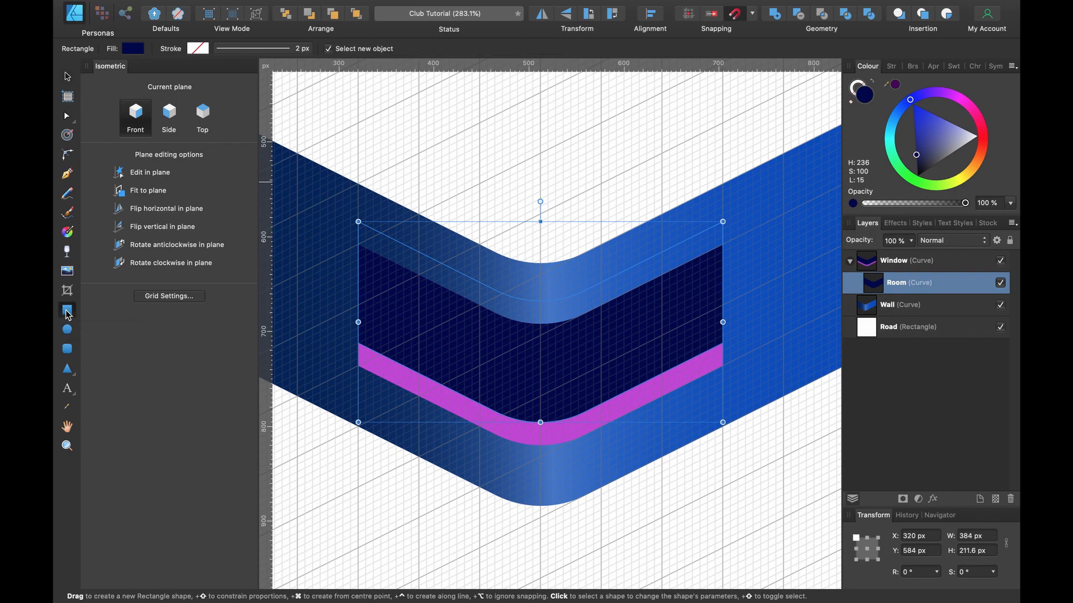
{"action": "scroll", "coordinate": [385, 357], "scroll_direction": "up", "scroll_amount": 10}
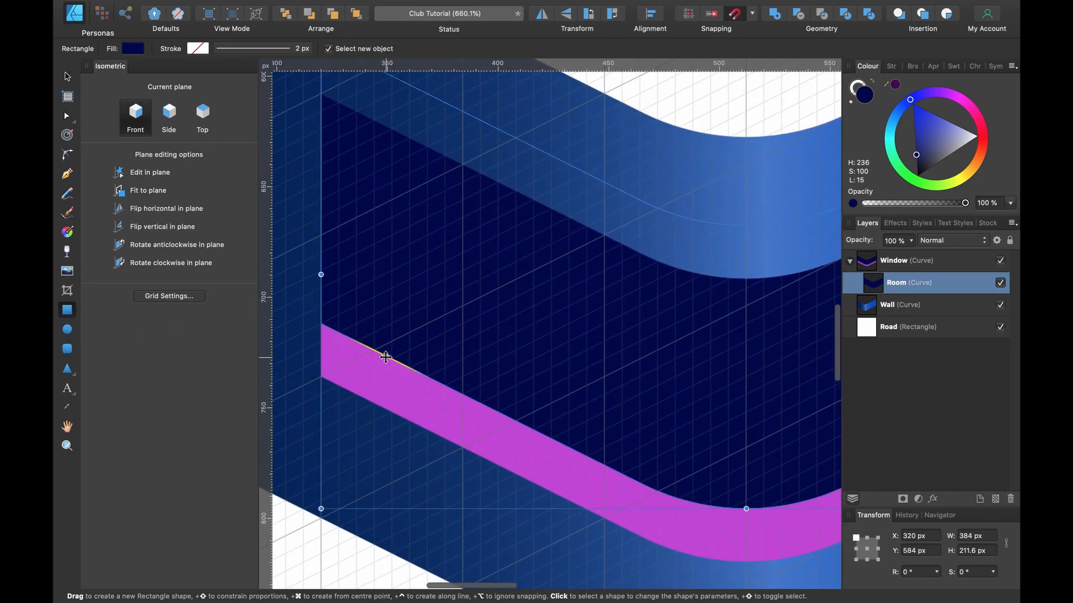
{"action": "scroll", "coordinate": [386, 357], "scroll_direction": "left", "scroll_amount": 2}
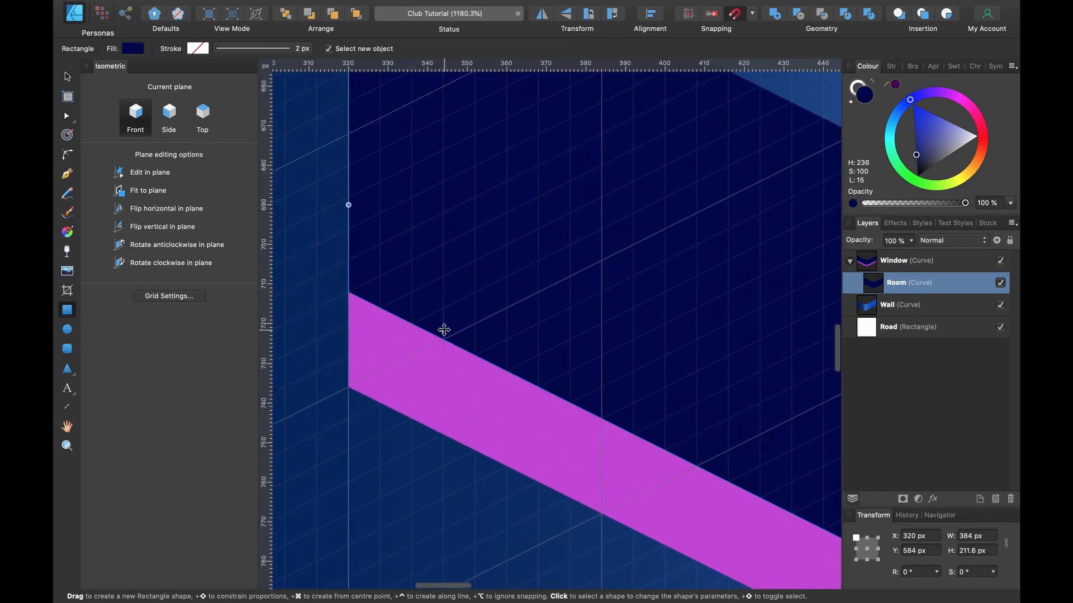
{"action": "key", "text": "Escape"}
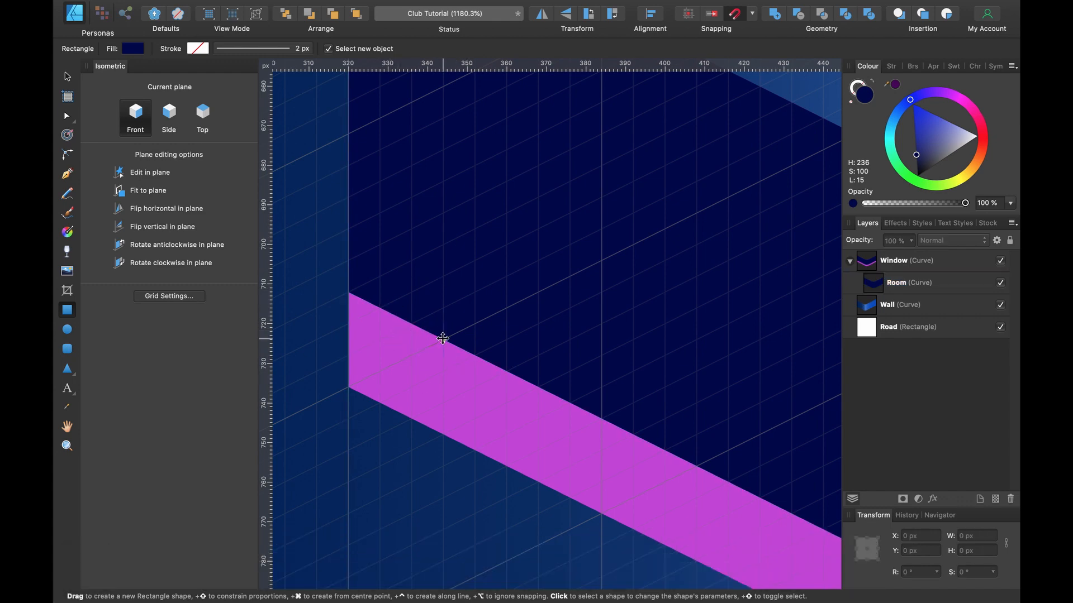
{"action": "left_click_drag", "start_coordinate": [441, 338], "coordinate": [366, 357]}
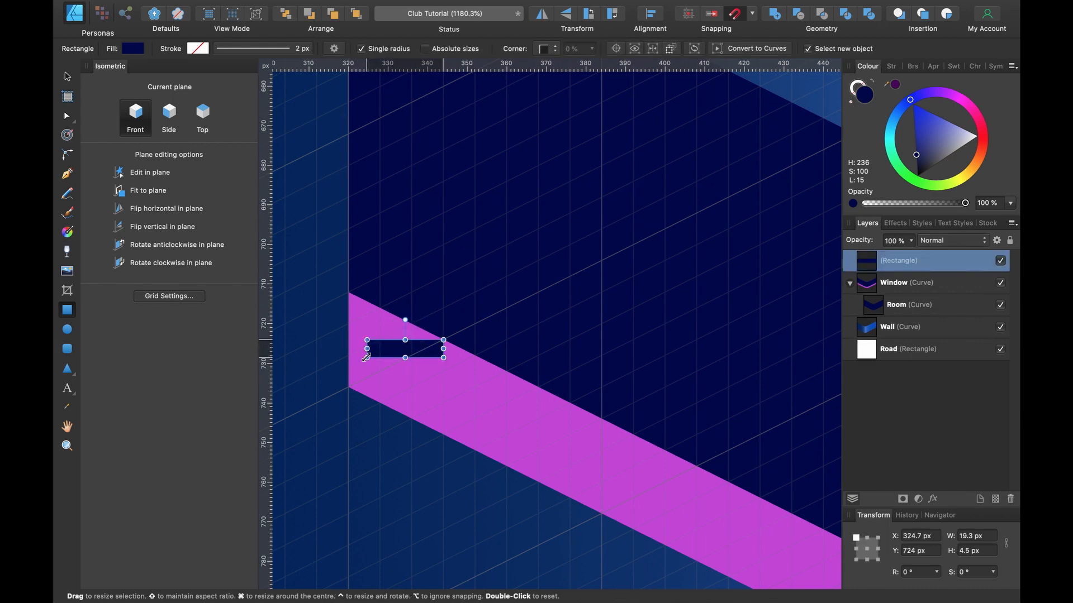
{"action": "key", "text": "super+z"}
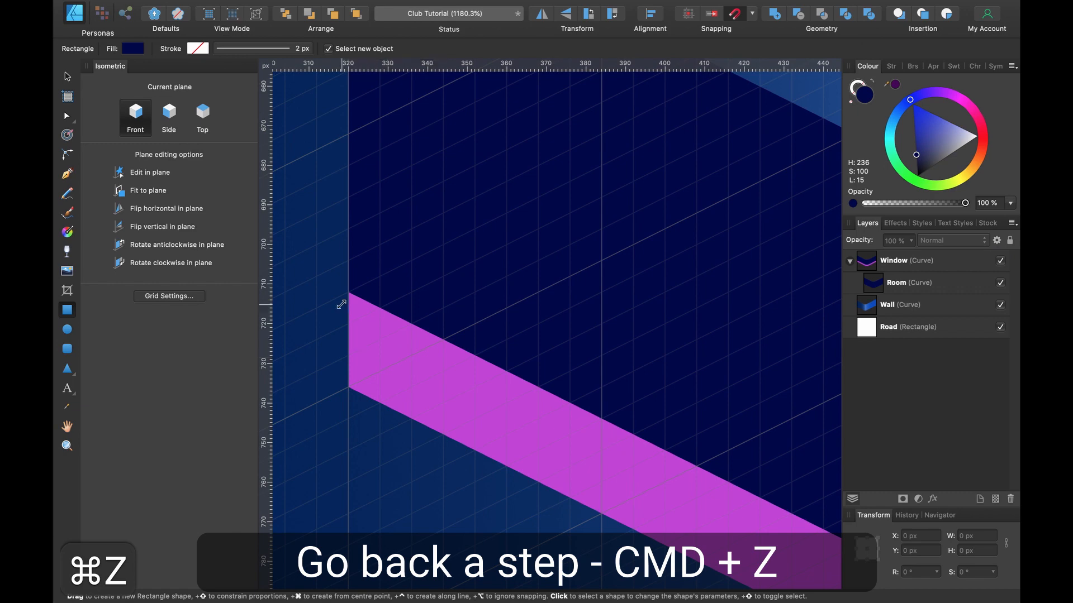
Enable Edit in plane, draw a rectangle about 26.8 by 30.2 px standing on the sill's left end, and fill it H 287, S 100, L 18.
{"action": "left_click", "coordinate": [149, 178]}
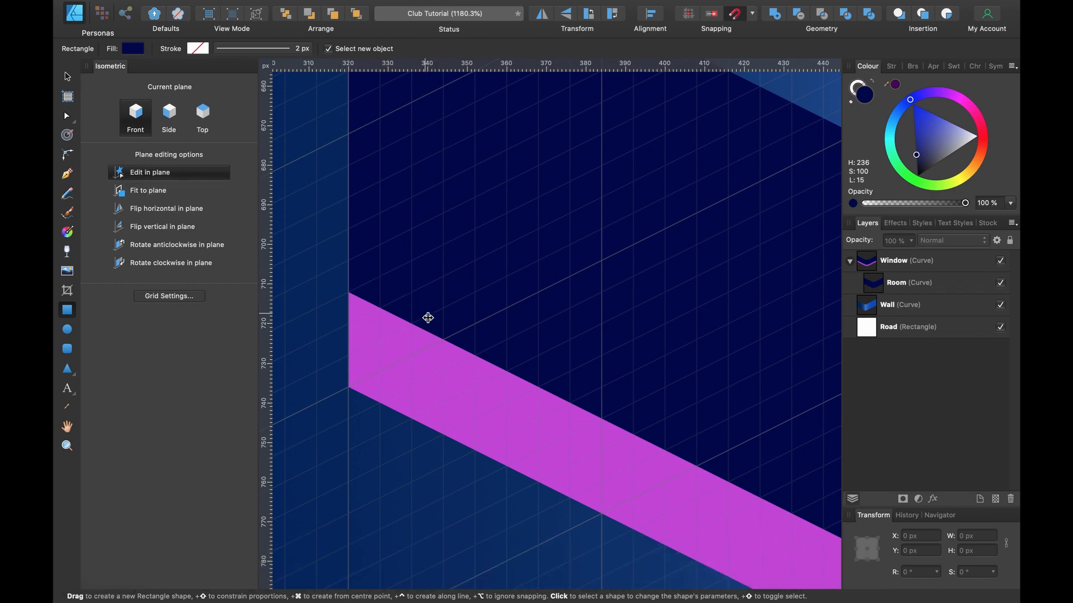
{"action": "left_click_drag", "start_coordinate": [443, 339], "coordinate": [396, 244]}
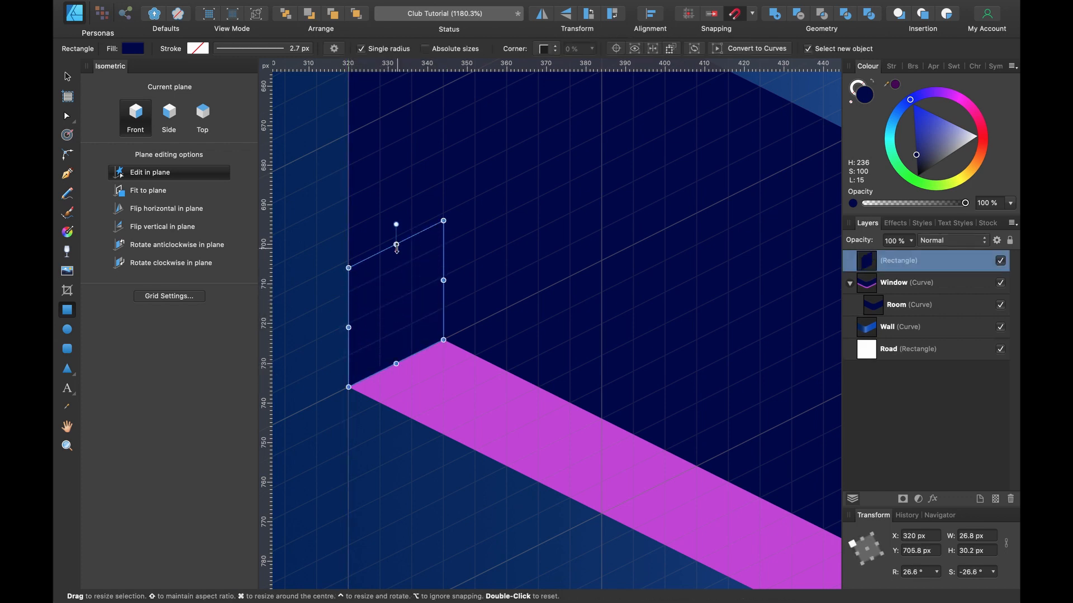
{"action": "left_click", "coordinate": [894, 86]}
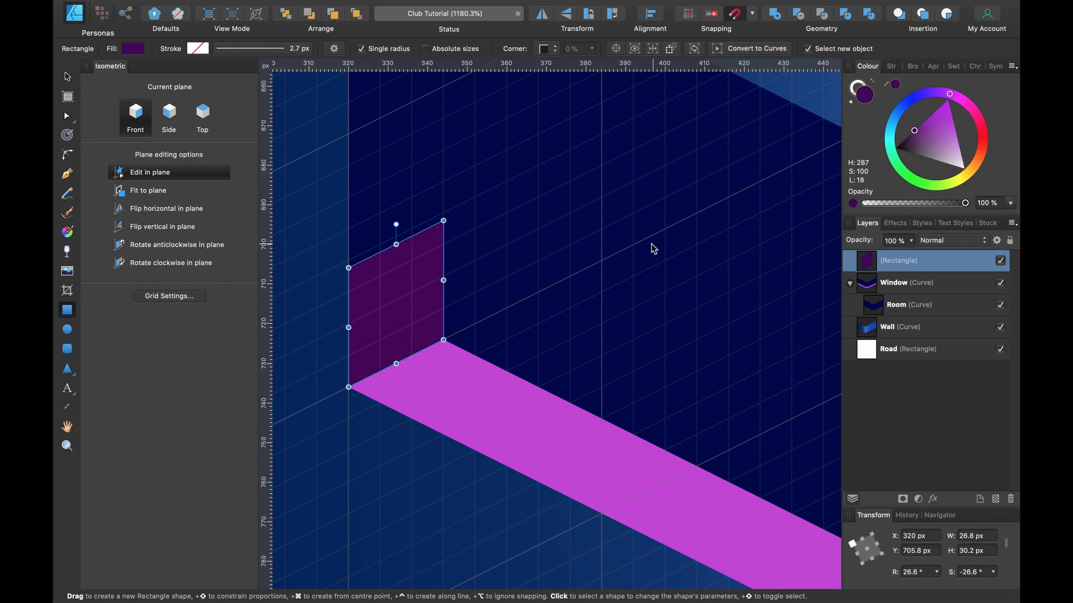
Stretch the dark purple reveal rectangle straight up past the window's upper edge to a height of 128 px.
{"action": "scroll", "coordinate": [443, 307], "scroll_direction": "down", "scroll_amount": 3}
{"action": "scroll", "coordinate": [445, 285], "scroll_direction": "up", "scroll_amount": 2}
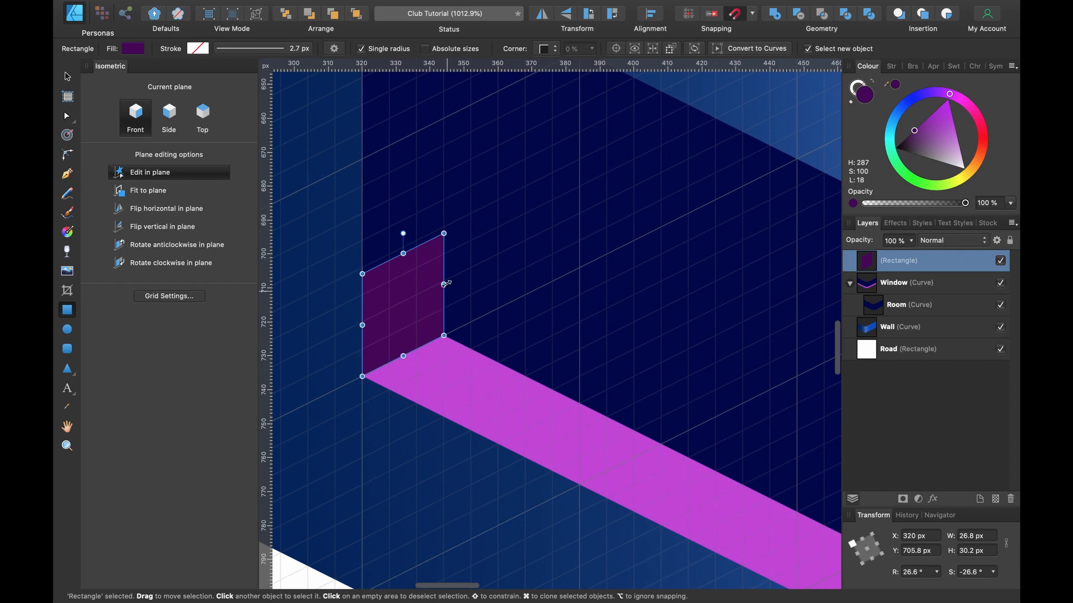
{"action": "scroll", "coordinate": [445, 269], "scroll_direction": "up", "scroll_amount": 5}
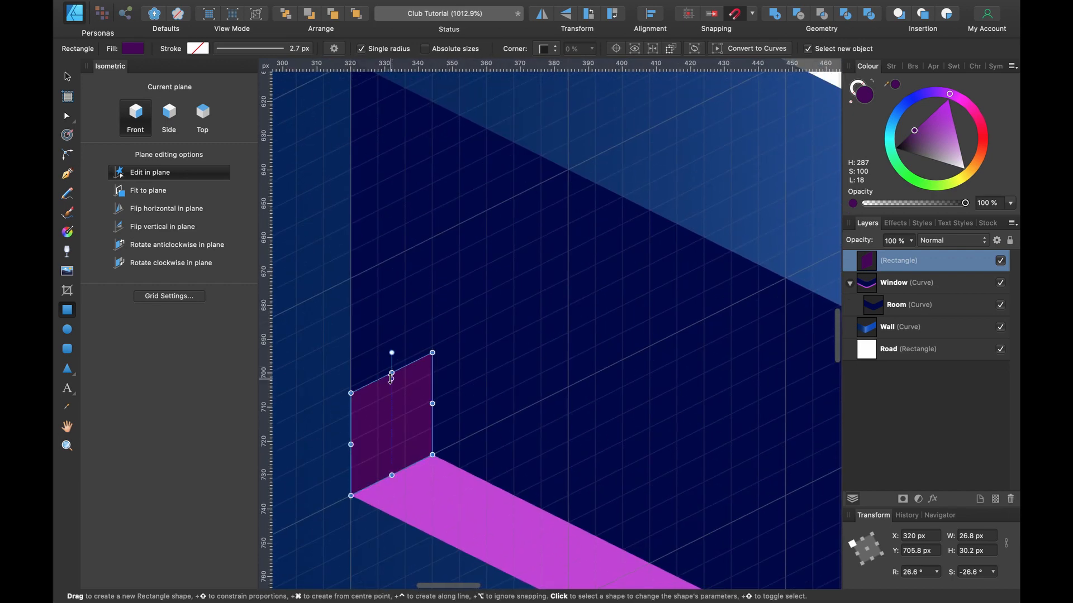
{"action": "left_click_drag", "start_coordinate": [392, 374], "coordinate": [392, 150]}
{"action": "scroll", "coordinate": [392, 150], "scroll_direction": "up", "scroll_amount": 3}
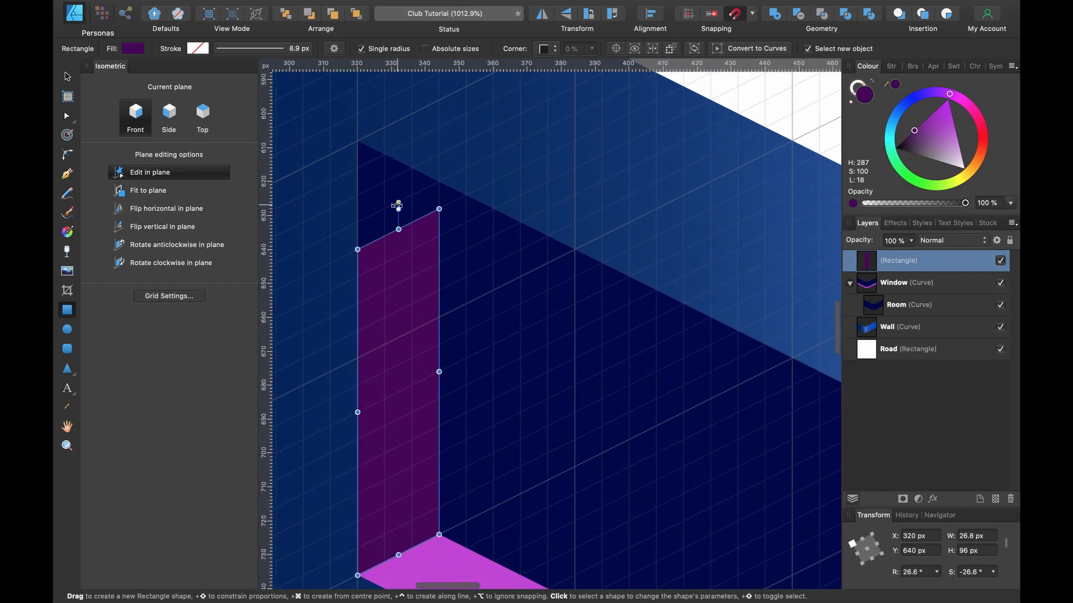
{"action": "left_click_drag", "start_coordinate": [399, 226], "coordinate": [398, 119]}
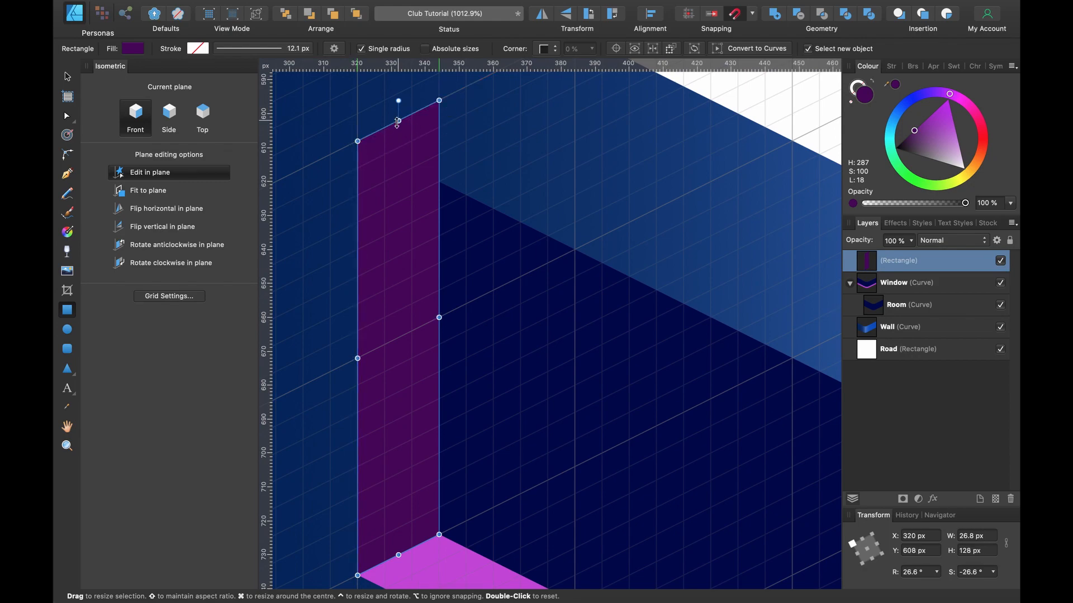
{"action": "scroll", "coordinate": [493, 239], "scroll_direction": "down", "scroll_amount": 4}
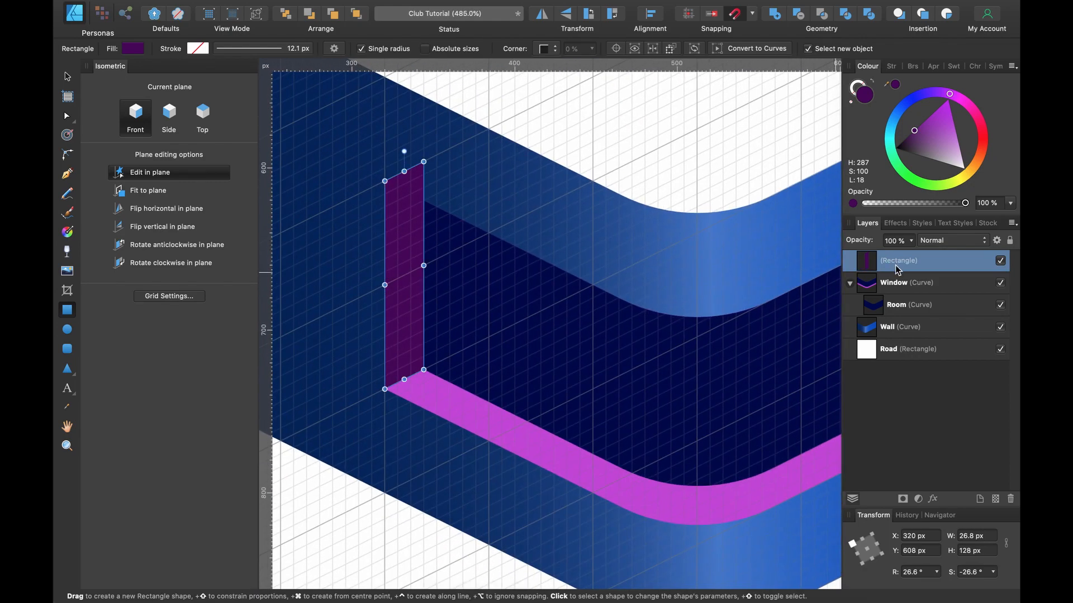
Nest the dark purple reveal rectangle inside the Window layer, above Room, so the window shape clips it.
{"action": "left_click_drag", "start_coordinate": [896, 270], "coordinate": [917, 297]}
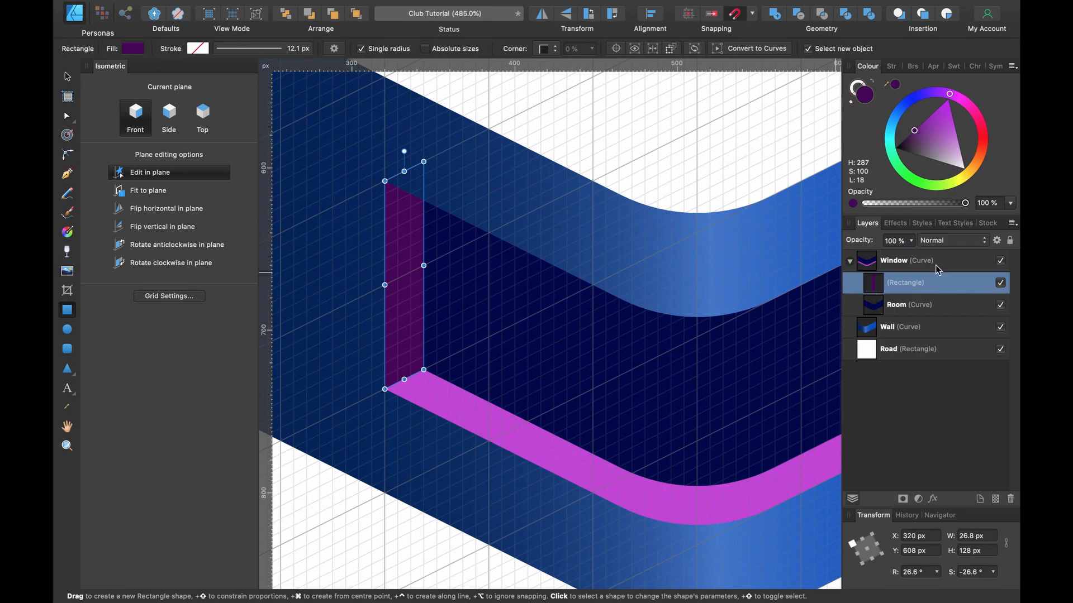
{"action": "scroll", "coordinate": [522, 331], "scroll_direction": "left", "scroll_amount": 2}
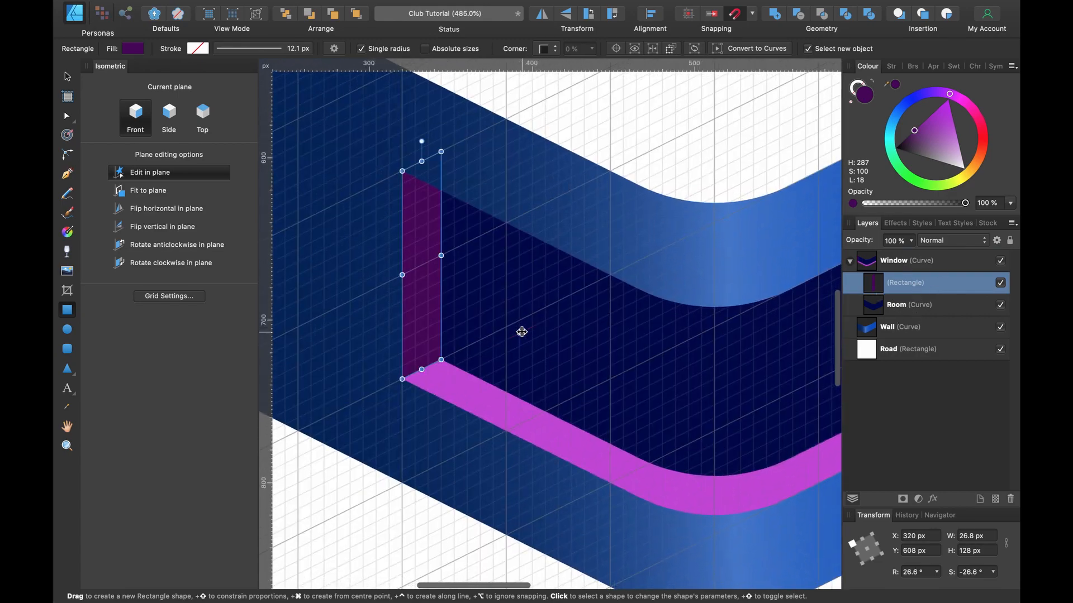
{"action": "scroll", "coordinate": [521, 332], "scroll_direction": "down", "scroll_amount": 5}
{"action": "scroll", "coordinate": [521, 332], "scroll_direction": "up", "scroll_amount": 4}
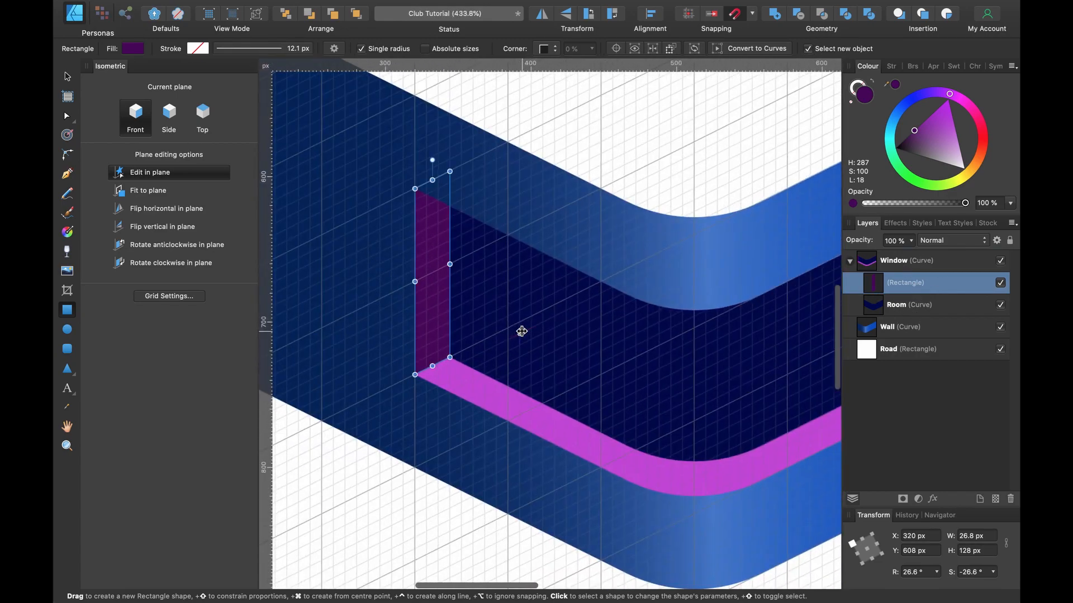
{"action": "scroll", "coordinate": [521, 332], "scroll_direction": "down", "scroll_amount": 3}
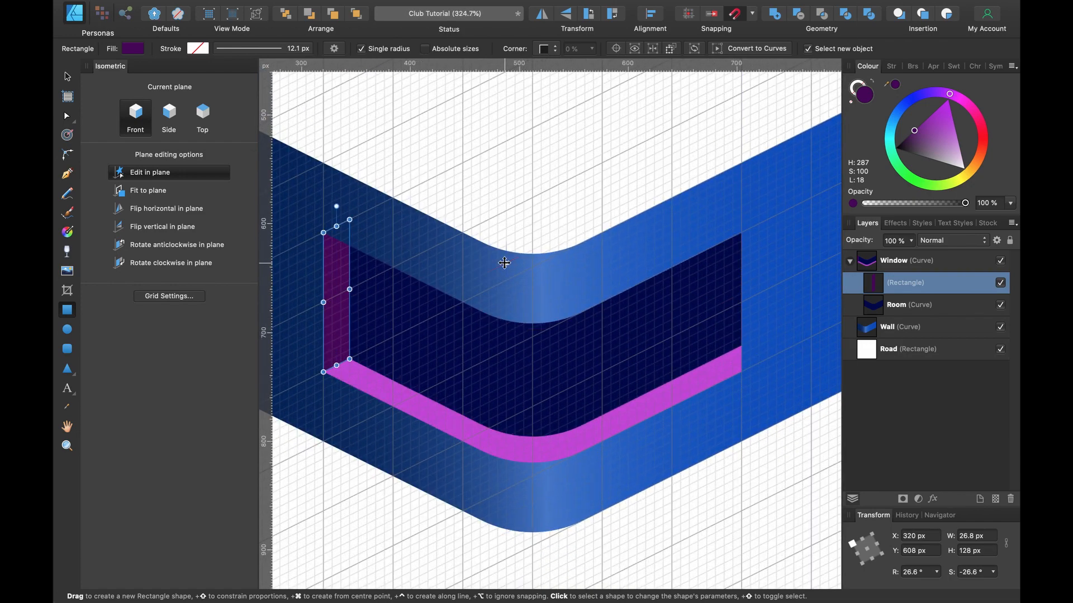
Place a horizontally flipped duplicate of the reveal rectangle on the sill's right end at X 680 px, Y 596 px.
{"action": "key", "text": "v"}
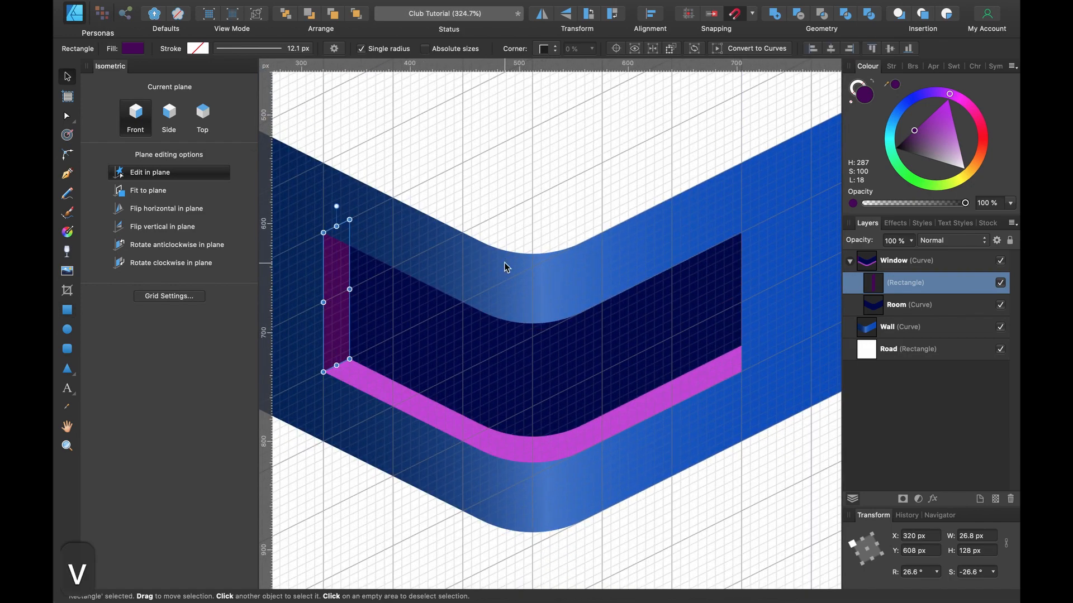
{"action": "key", "text": "super+j"}
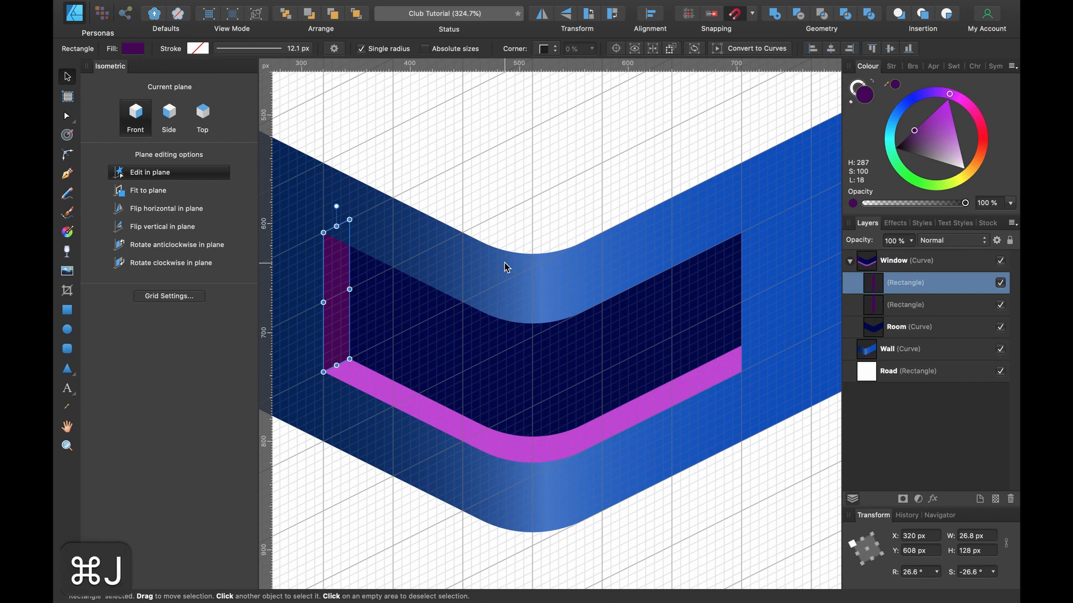
{"action": "left_click", "coordinate": [540, 23]}
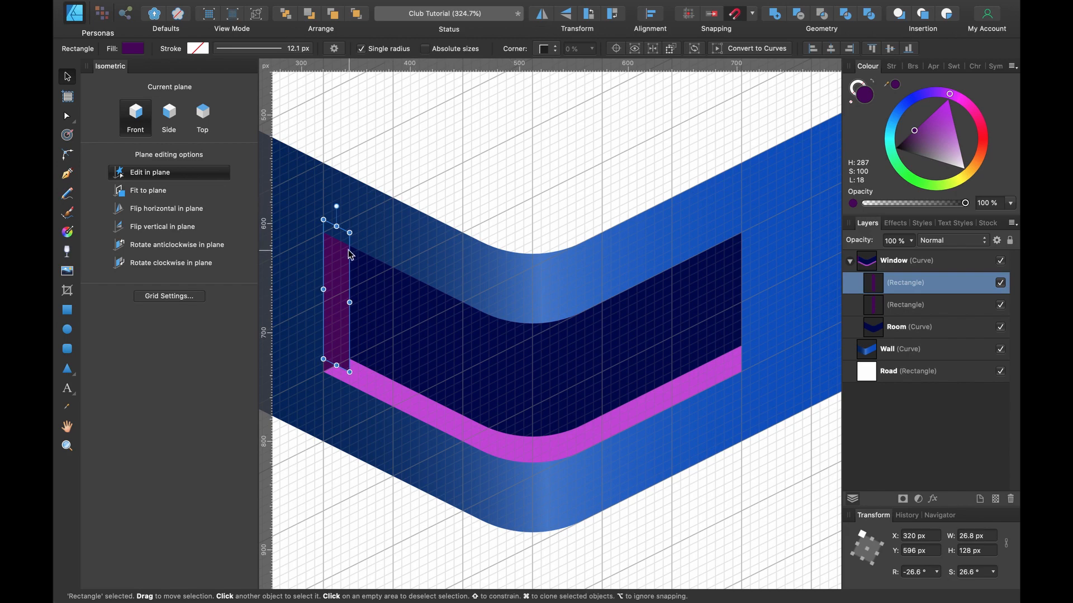
{"action": "left_click_drag", "start_coordinate": [339, 277], "coordinate": [714, 266]}
{"action": "scroll", "coordinate": [755, 284], "scroll_direction": "up", "scroll_amount": 8}
{"action": "scroll", "coordinate": [756, 283], "scroll_direction": "down", "scroll_amount": 3}
{"action": "left_click_drag", "start_coordinate": [608, 334], "coordinate": [661, 362]}
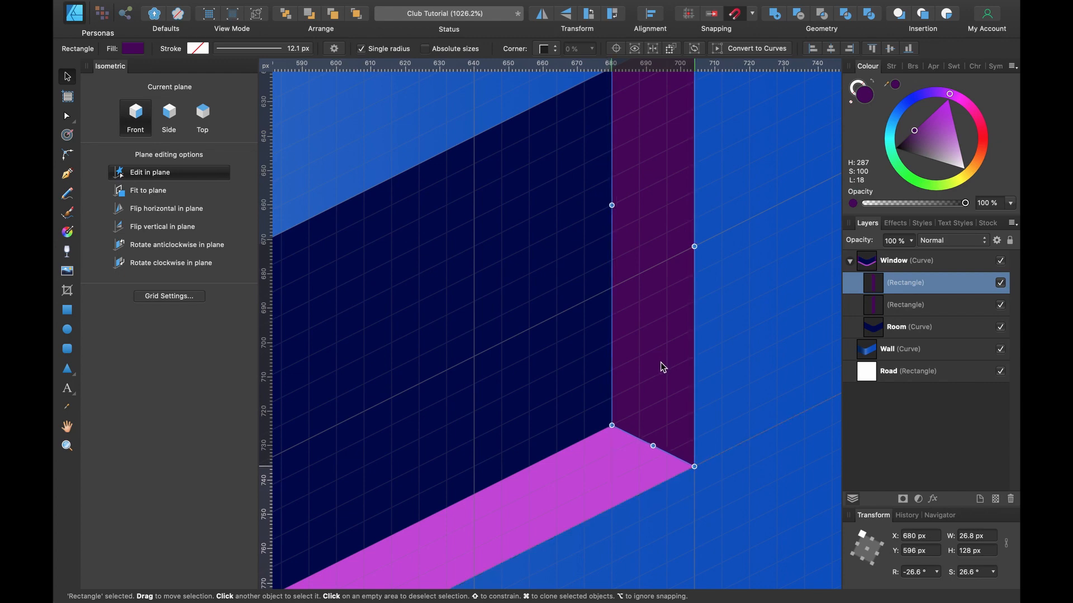
{"action": "scroll", "coordinate": [660, 362], "scroll_direction": "down", "scroll_amount": 5}
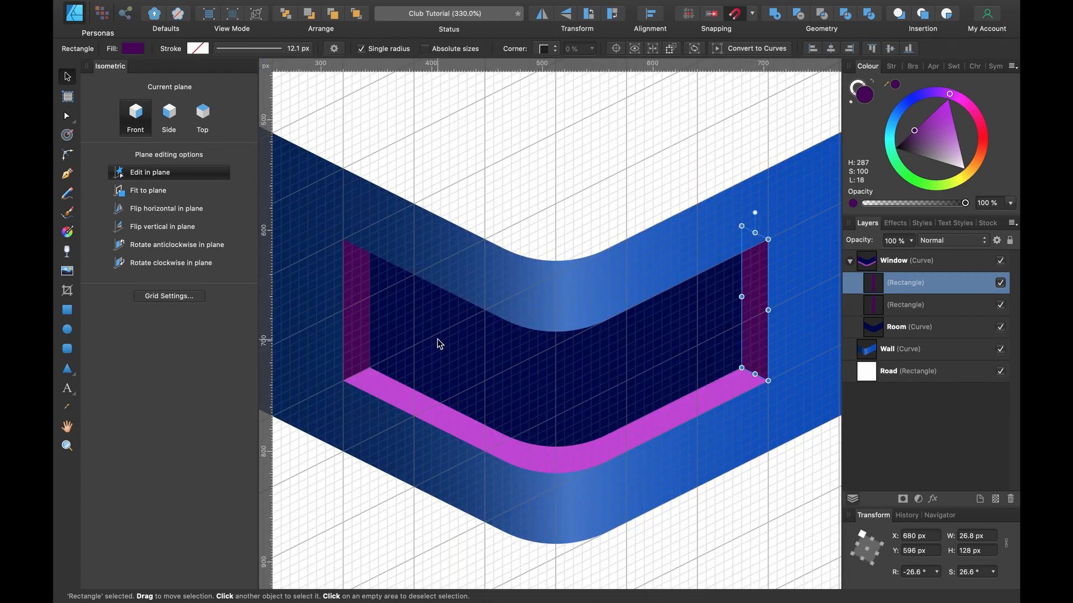
Duplicate Room to the top of the Window layer's contents and fill the copy H 229, S 100, L 42.
{"action": "left_click", "coordinate": [872, 333]}
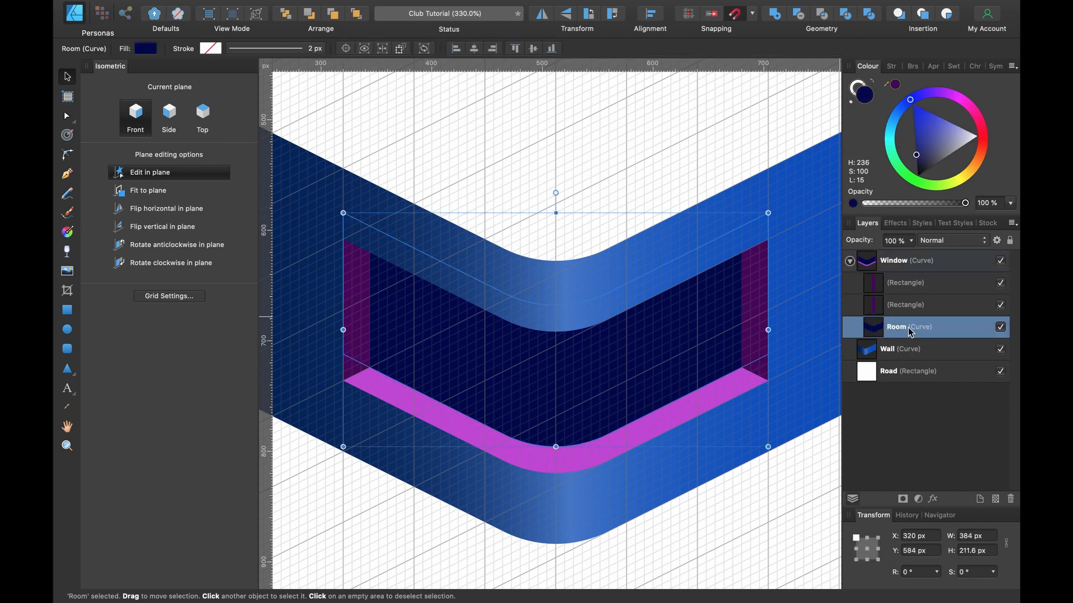
{"action": "key", "text": "super+j"}
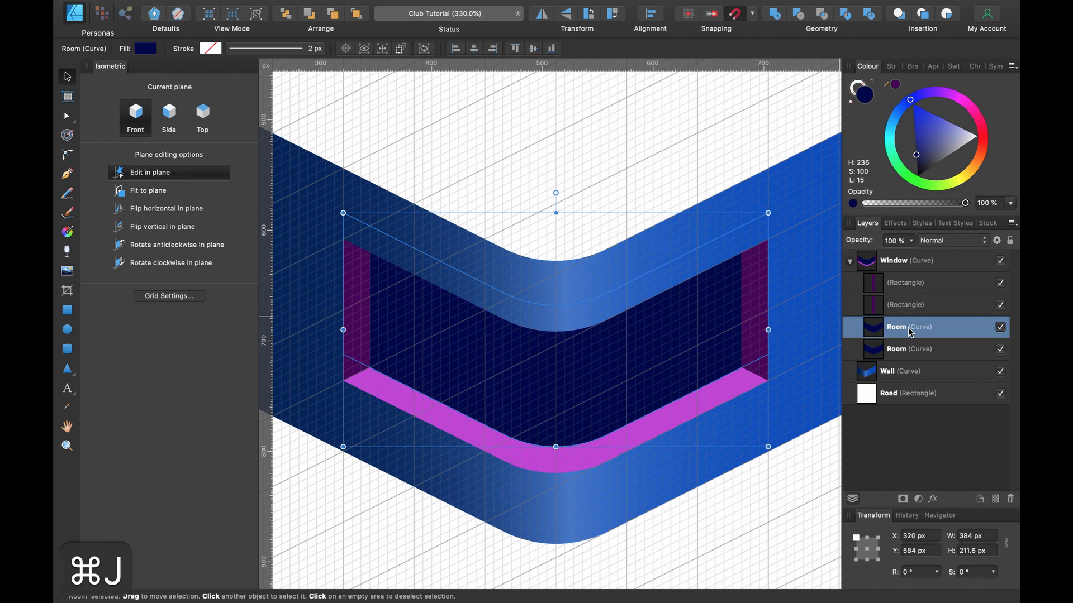
{"action": "left_click_drag", "start_coordinate": [909, 332], "coordinate": [933, 271]}
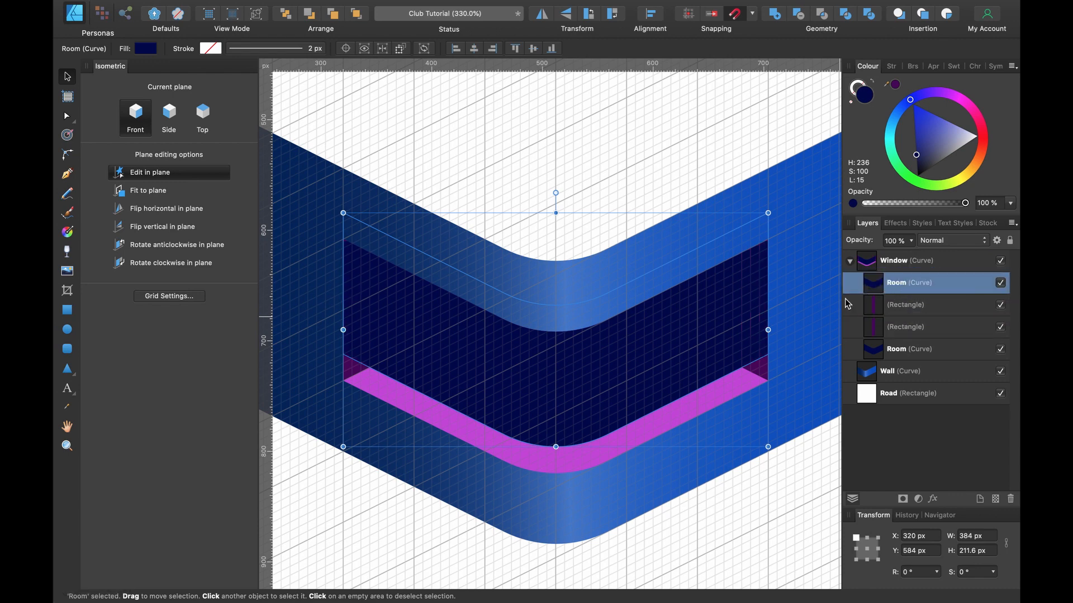
{"action": "mouse_move", "coordinate": [910, 103]}
{"action": "left_mouse_down"}
{"action": "mouse_move", "coordinate": [923, 126]}
{"action": "mouse_move", "coordinate": [905, 104]}
{"action": "left_mouse_up"}
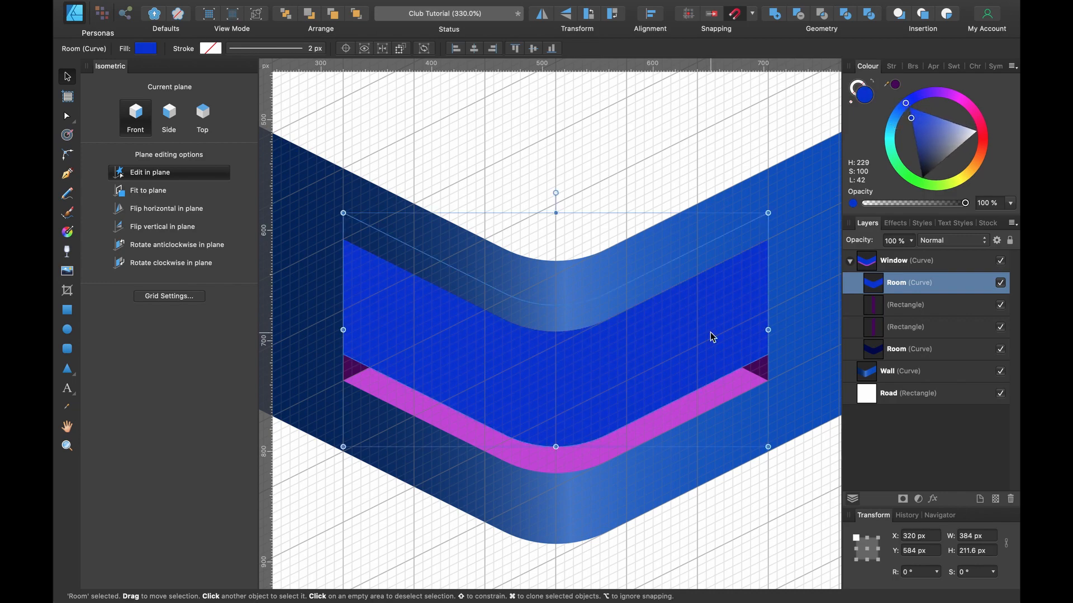
Move the bright blue Room copy straight down to Y 592 px so it overlaps part of the sill.
{"action": "scroll", "coordinate": [653, 394], "scroll_direction": "up", "scroll_amount": 5}
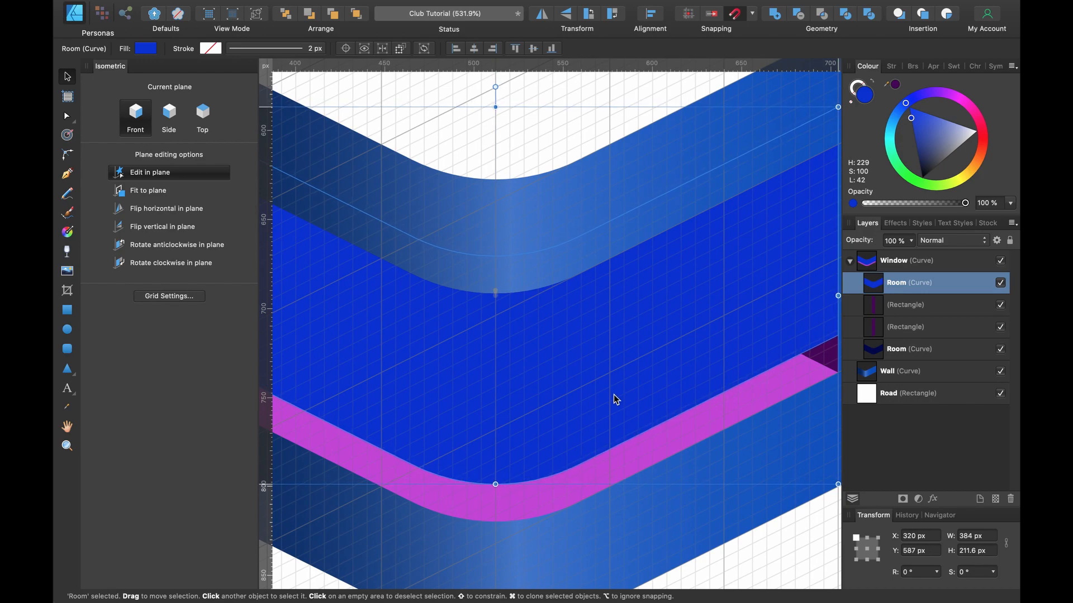
{"action": "key", "text": "Down"}
{"action": "key", "text": "Down"}
{"action": "key", "text": "Down"}
{"action": "key", "text": "Down"}
{"action": "key", "text": "Down"}
{"action": "key", "text": "Down"}
{"action": "key", "text": "Down"}
{"action": "key", "text": "Down"}
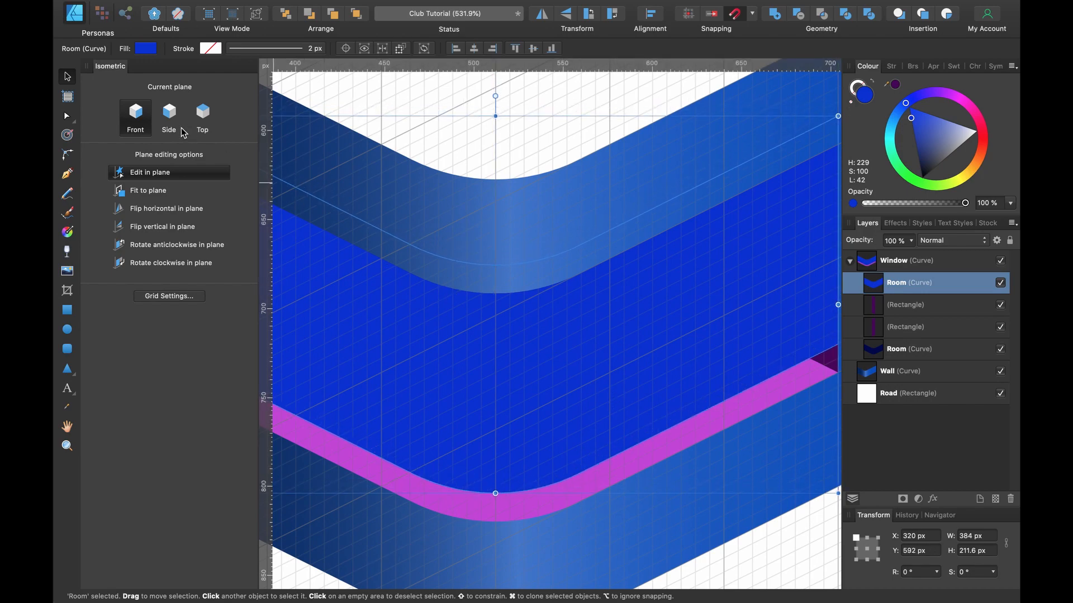
Switch to the Side plane and lower the blue Room copy's colour opacity to 37%.
{"action": "left_click", "coordinate": [170, 117]}
{"action": "scroll", "coordinate": [353, 351], "scroll_direction": "left", "scroll_amount": 8}
{"action": "scroll", "coordinate": [353, 351], "scroll_direction": "down", "scroll_amount": 3}
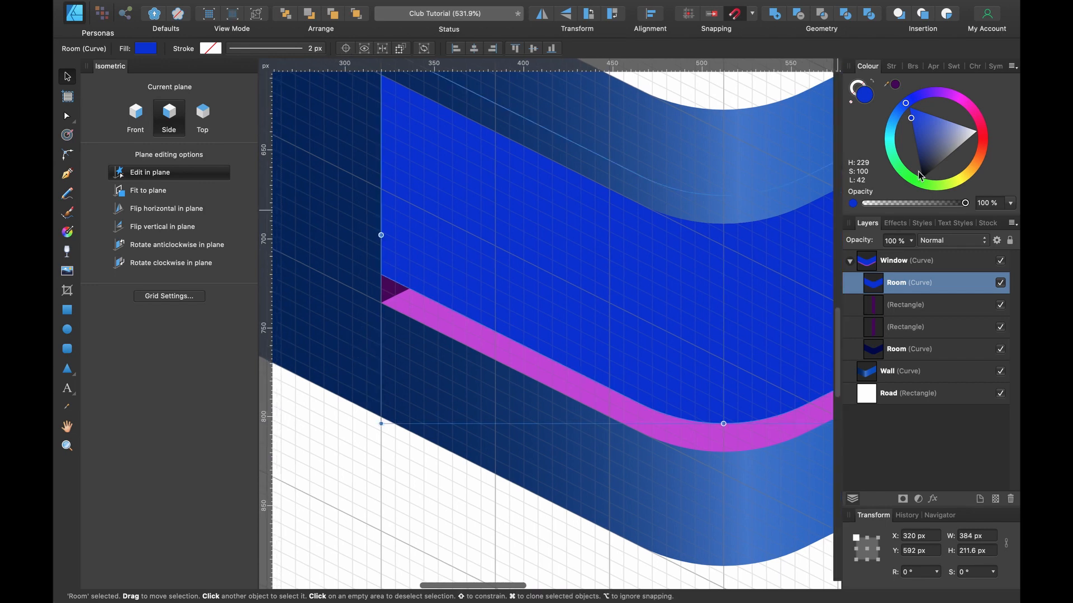
{"action": "left_click_drag", "start_coordinate": [920, 204], "coordinate": [902, 205]}
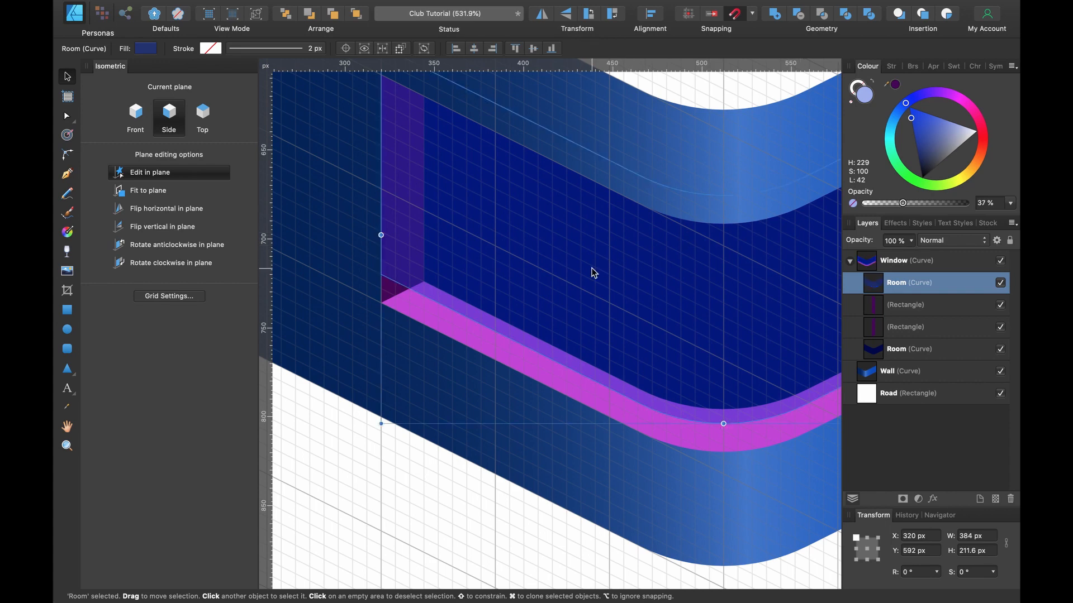
Switch to the Top plane and move the translucent Room copy down to Y 596.5 px, midway across the sill.
{"action": "scroll", "coordinate": [521, 314], "scroll_direction": "up", "scroll_amount": 5}
{"action": "left_click", "coordinate": [204, 112]}
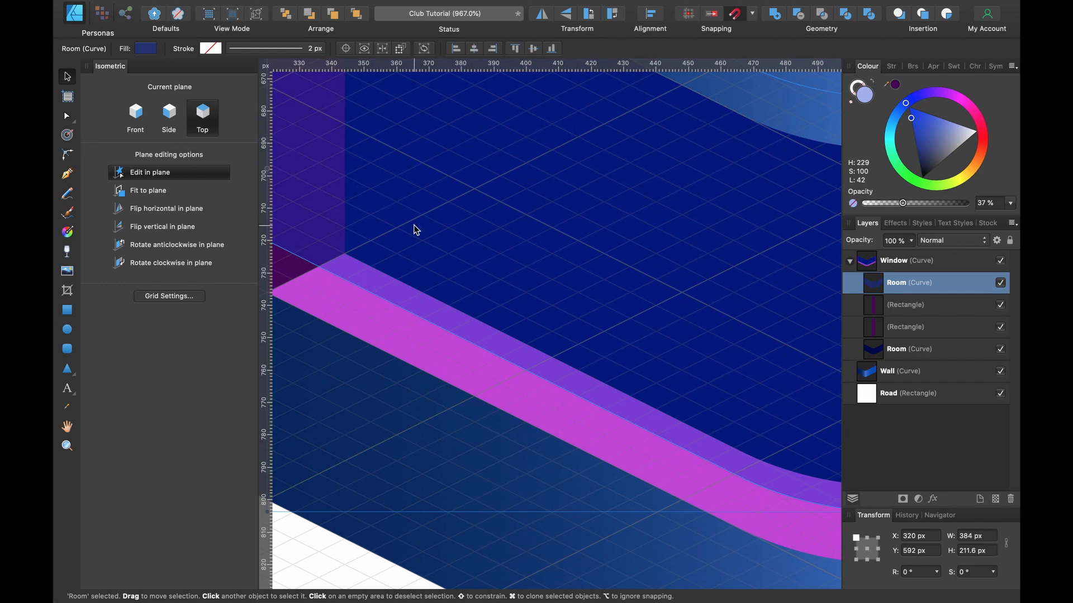
{"action": "left_click_drag", "start_coordinate": [431, 241], "coordinate": [430, 250]}
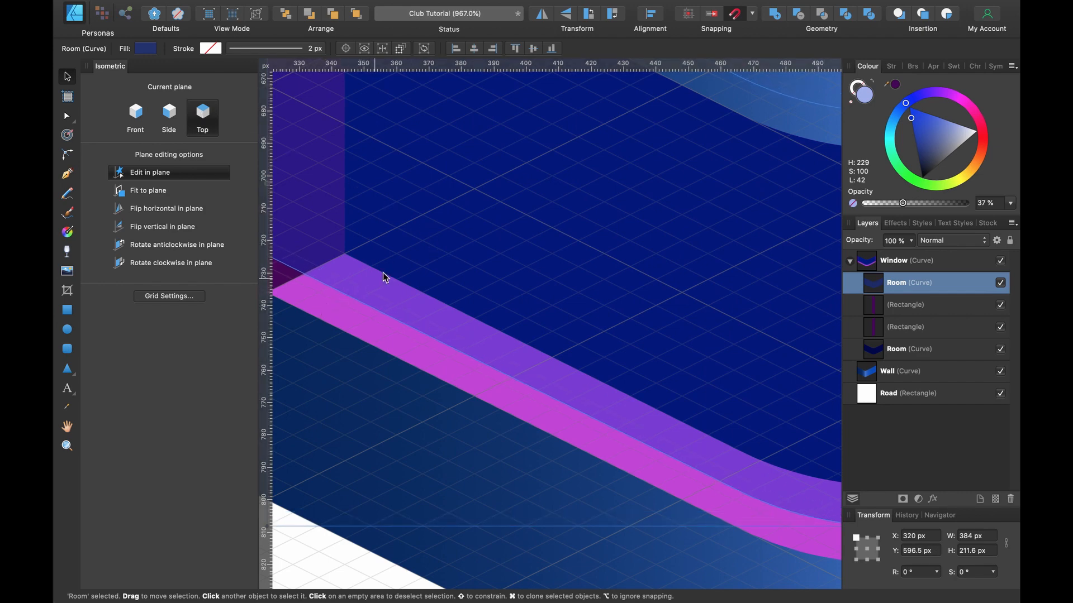
{"action": "scroll", "coordinate": [455, 233], "scroll_direction": "down", "scroll_amount": 5}
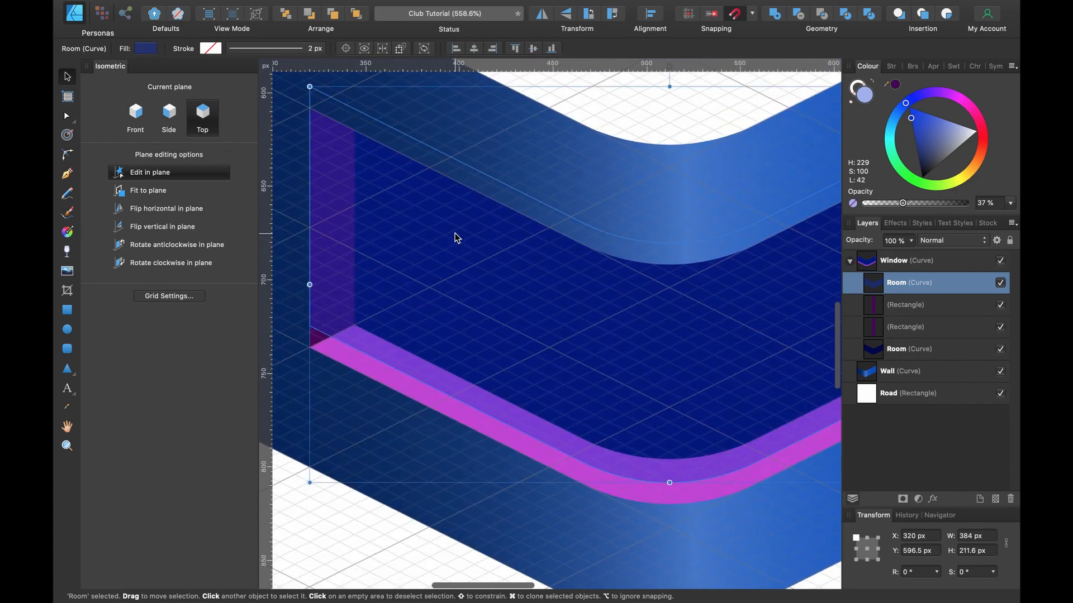
{"action": "scroll", "coordinate": [455, 233], "scroll_direction": "up", "scroll_amount": 2}
{"action": "scroll", "coordinate": [455, 233], "scroll_direction": "left", "scroll_amount": 2}
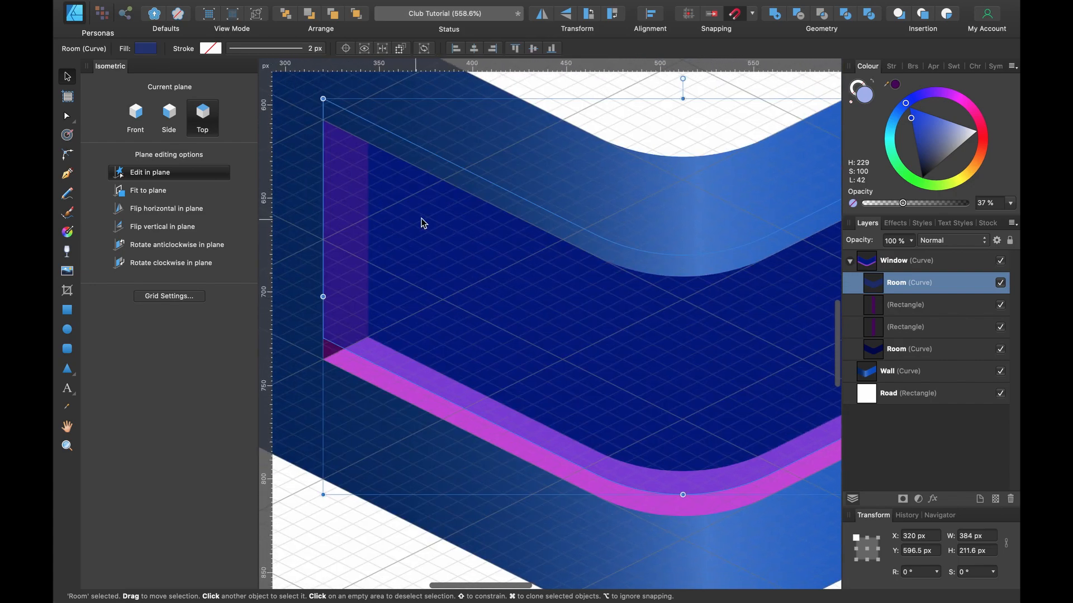
Move the translucent Room copy's left end nodes inward along the sill to X 331.5 px and its right end nodes to X 692.5 px.
{"action": "key", "text": "a"}
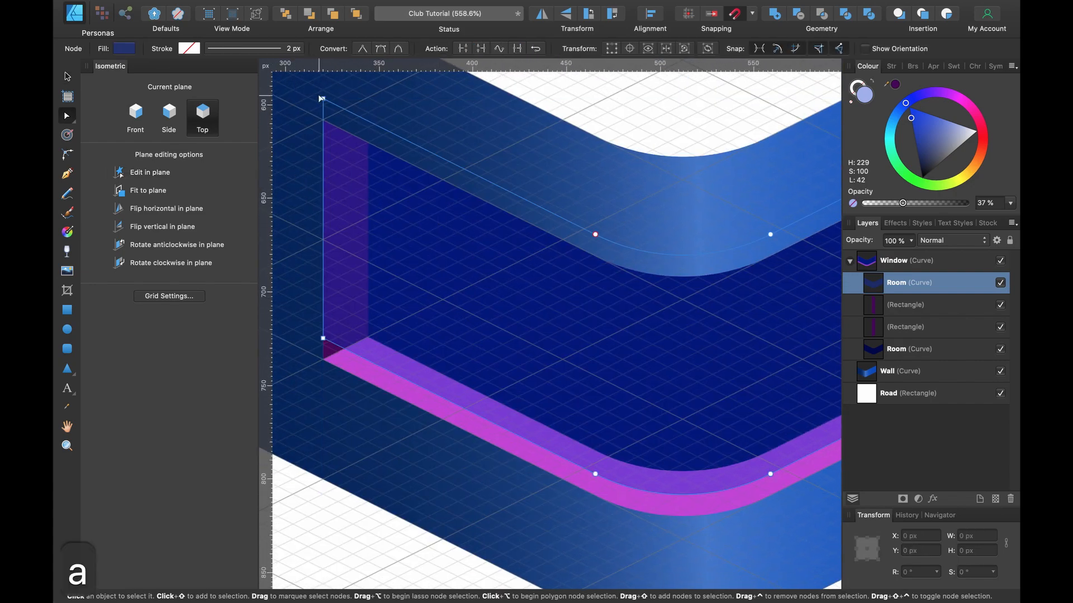
{"action": "left_click_drag", "start_coordinate": [304, 86], "coordinate": [345, 350]}
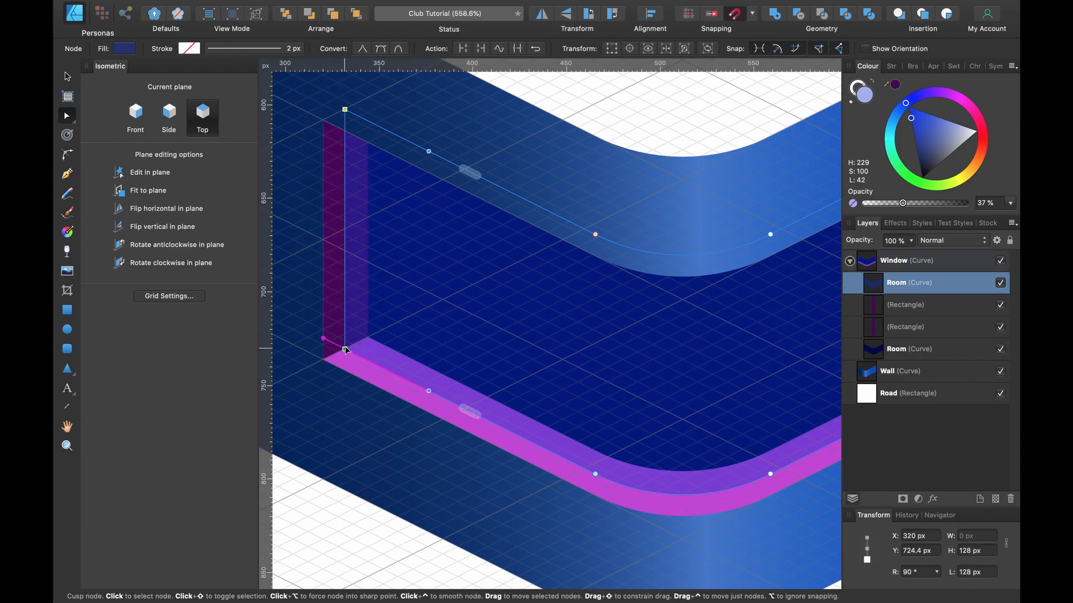
{"action": "scroll", "coordinate": [346, 350], "scroll_direction": "right", "scroll_amount": 10}
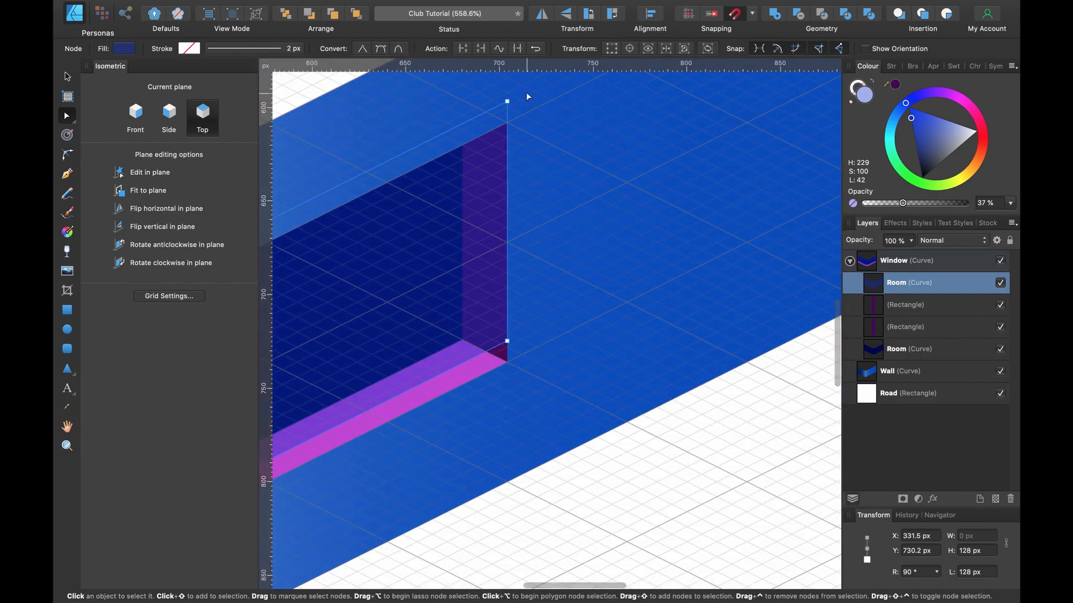
{"action": "left_click_drag", "start_coordinate": [526, 91], "coordinate": [488, 354]}
{"action": "scroll", "coordinate": [487, 352], "scroll_direction": "left", "scroll_amount": 10}
{"action": "scroll", "coordinate": [487, 352], "scroll_direction": "down", "scroll_amount": 3}
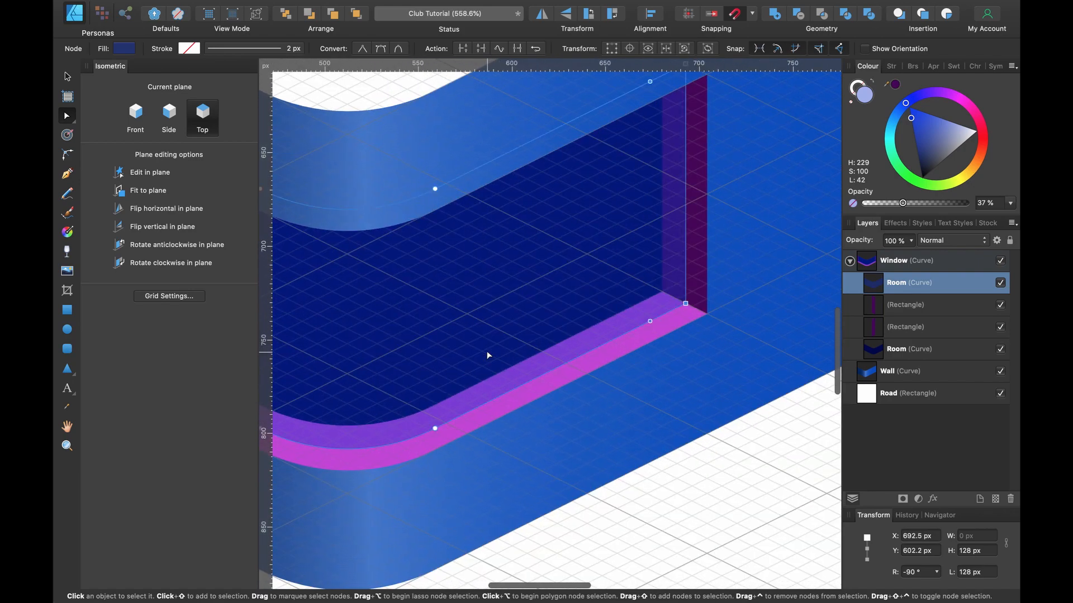
Hide the grid to inspect the glass pane at the window's right corner, and reselect the translucent Room copy.
{"action": "key", "text": "super+apostrophe"}
{"action": "scroll", "coordinate": [487, 355], "scroll_direction": "down", "scroll_amount": 5}
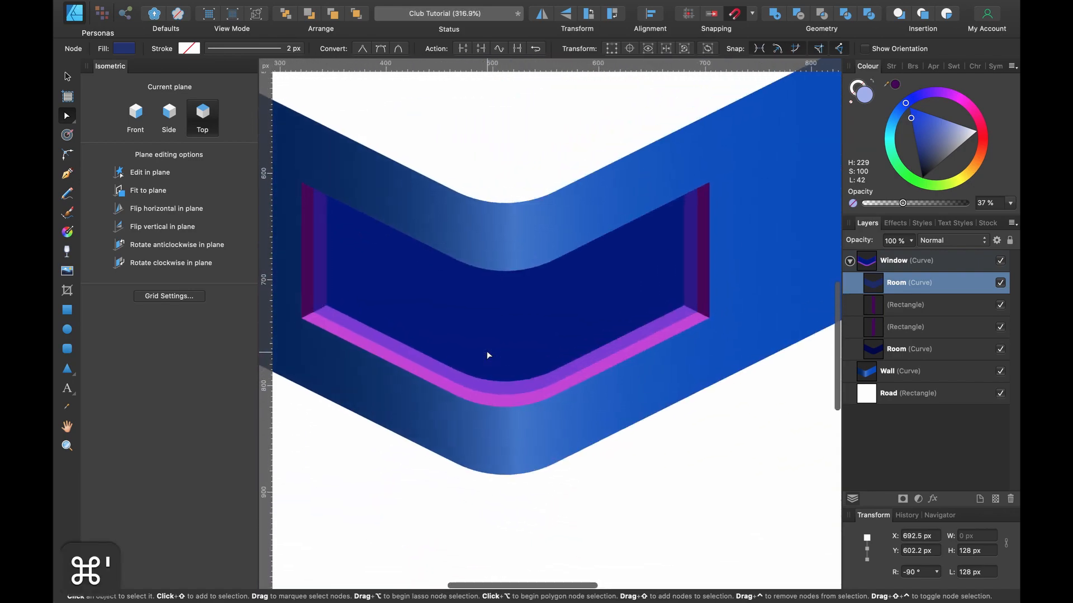
{"action": "key", "text": "v"}
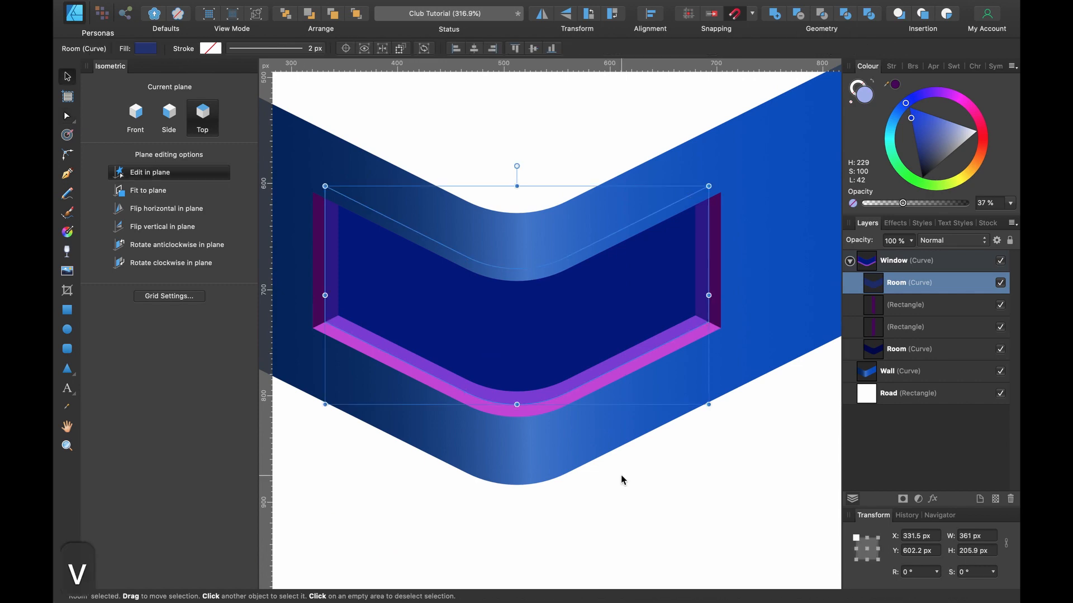
{"action": "left_click", "coordinate": [659, 485]}
{"action": "scroll", "coordinate": [659, 485], "scroll_direction": "up", "scroll_amount": 5}
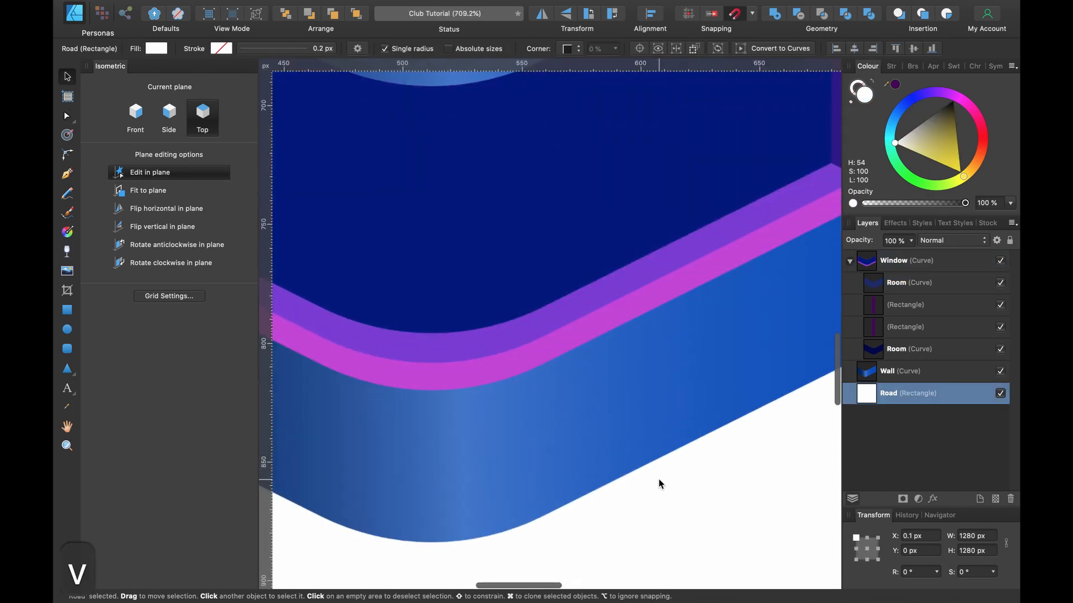
{"action": "scroll", "coordinate": [659, 485], "scroll_direction": "up", "scroll_amount": 2}
{"action": "scroll", "coordinate": [659, 485], "scroll_direction": "right", "scroll_amount": 2}
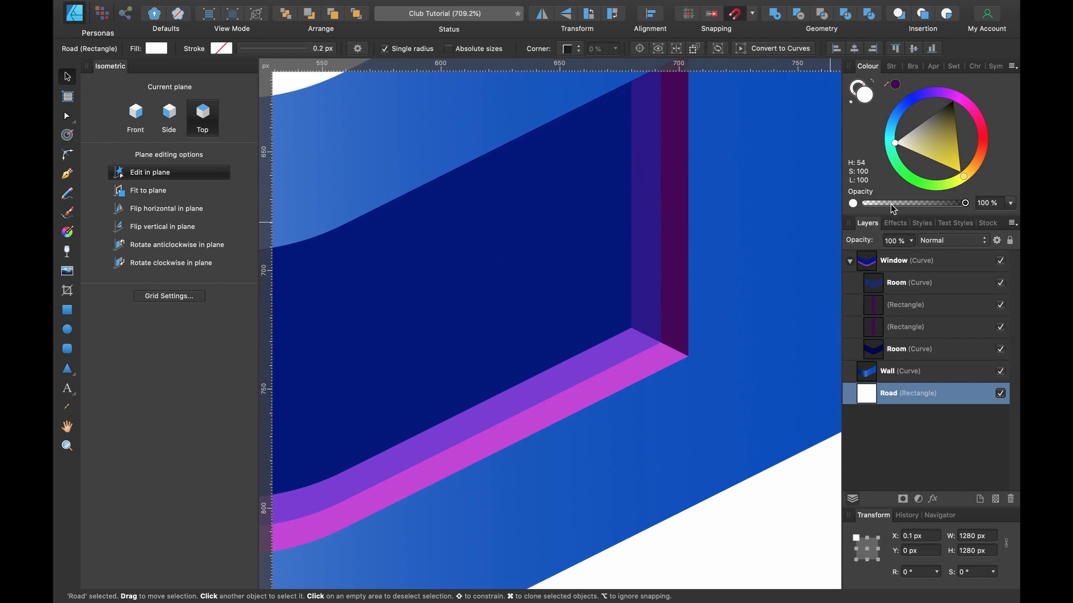
{"action": "left_click", "coordinate": [912, 287]}
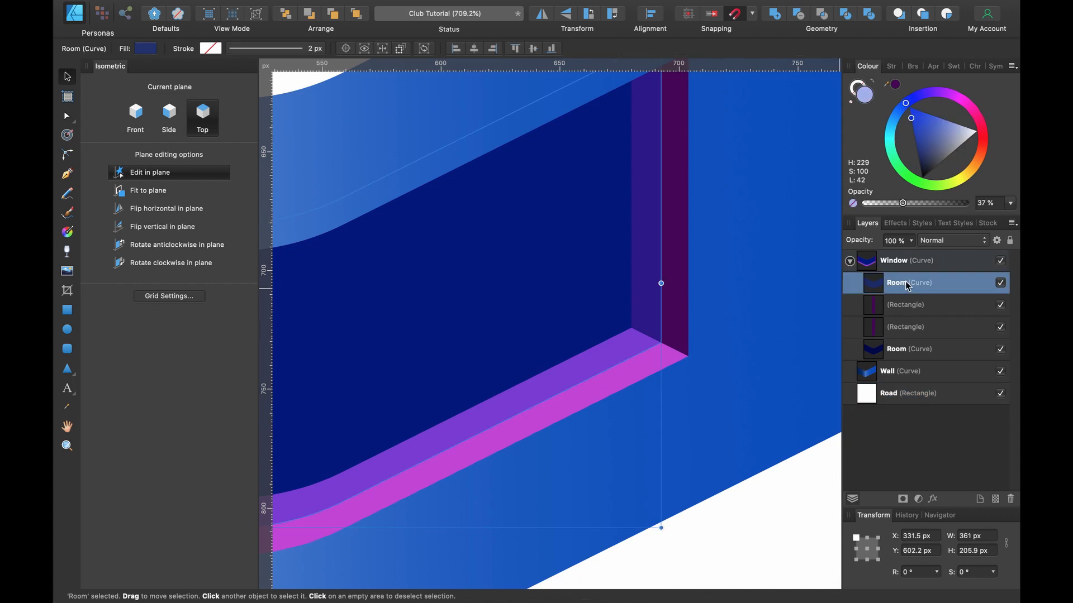
Rename the translucent Room copy as Window and lower its colour opacity to 25%.
{"action": "double_click", "coordinate": [908, 283]}
{"action": "type", "text": "Window"}
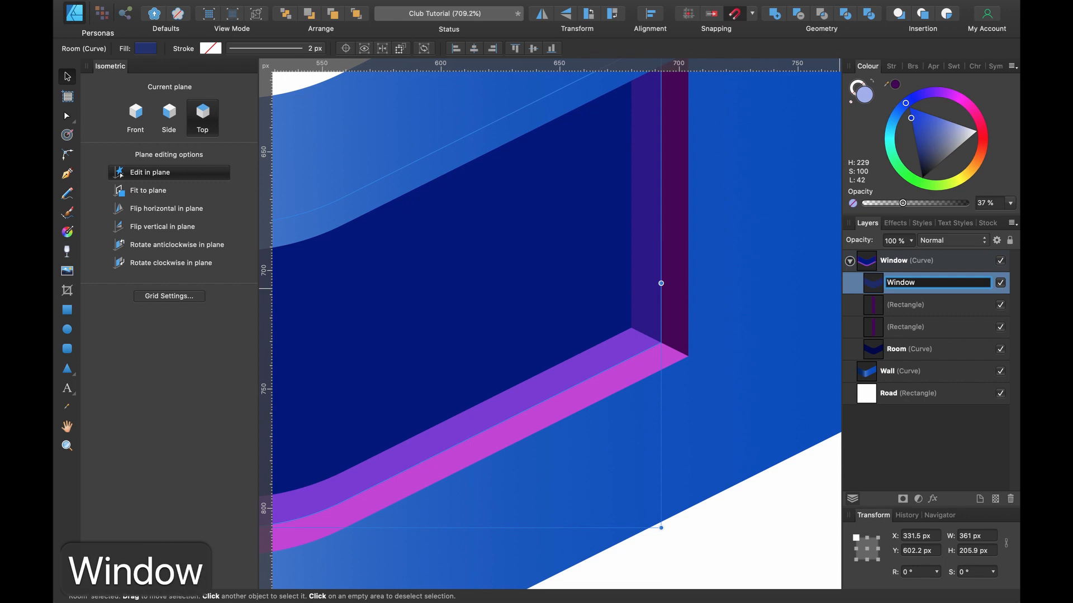
{"action": "key", "text": "Return"}
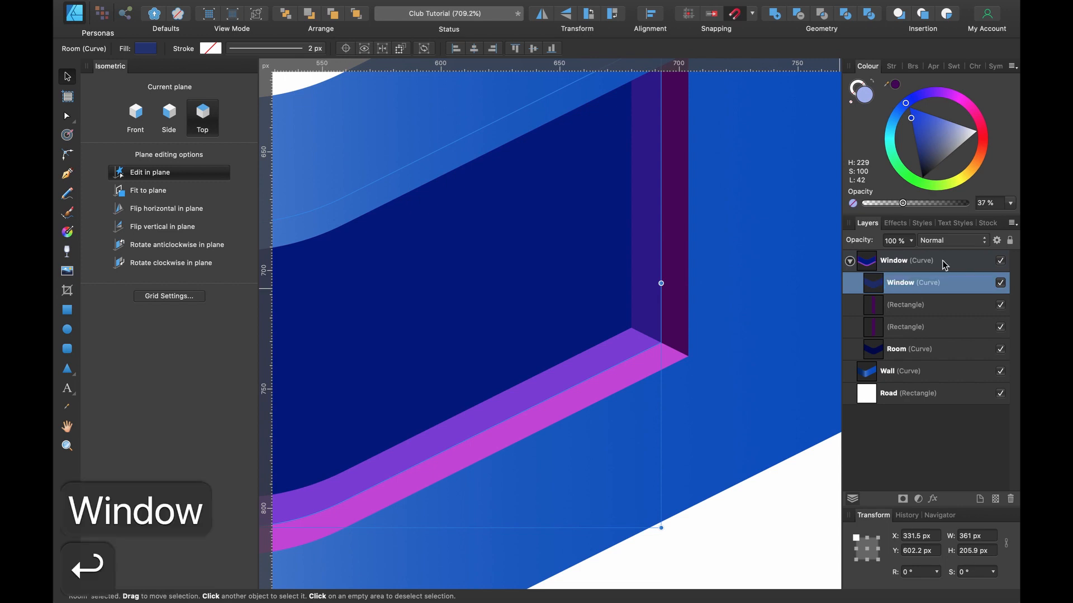
{"action": "left_click_drag", "start_coordinate": [903, 207], "coordinate": [890, 208]}
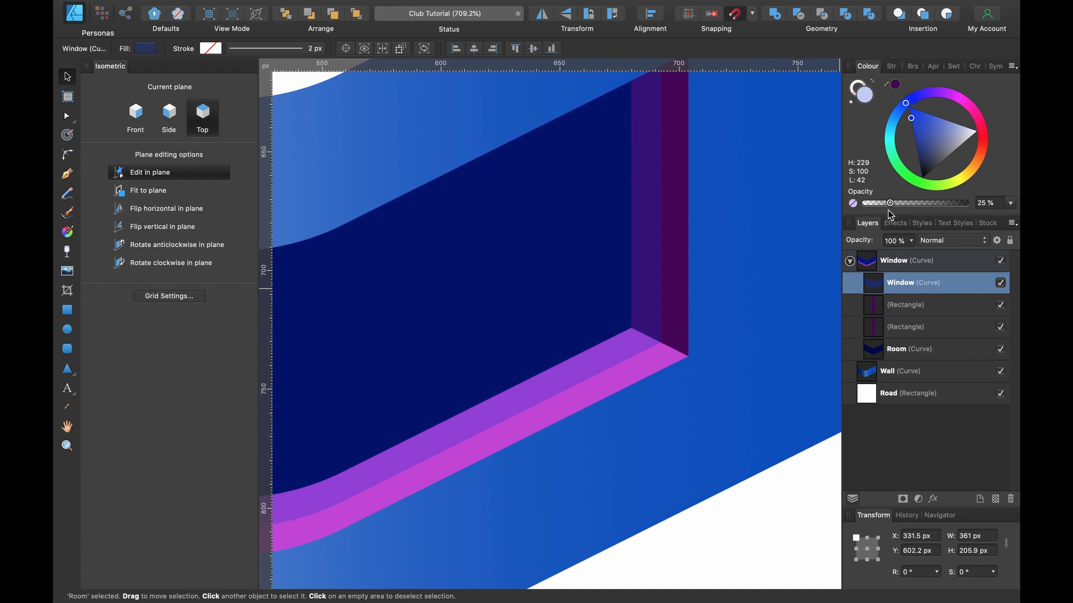
{"action": "scroll", "coordinate": [596, 371], "scroll_direction": "left", "scroll_amount": 5}
{"action": "scroll", "coordinate": [596, 371], "scroll_direction": "down", "scroll_amount": 5}
{"action": "scroll", "coordinate": [596, 371], "scroll_direction": "right", "scroll_amount": 1}
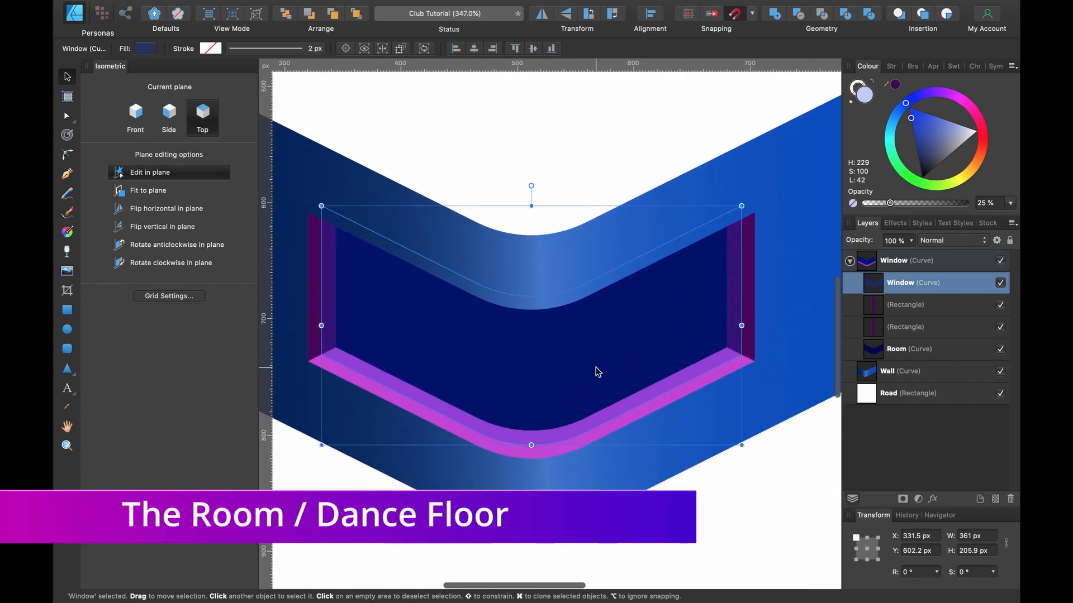
Draw a floor rectangle about 178.9 by 104.5 px on the Top plane, directly above the Room curve, with its front corner over the sill.
{"action": "left_click", "coordinate": [895, 352]}
{"action": "scroll", "coordinate": [567, 376], "scroll_direction": "up", "scroll_amount": 2}
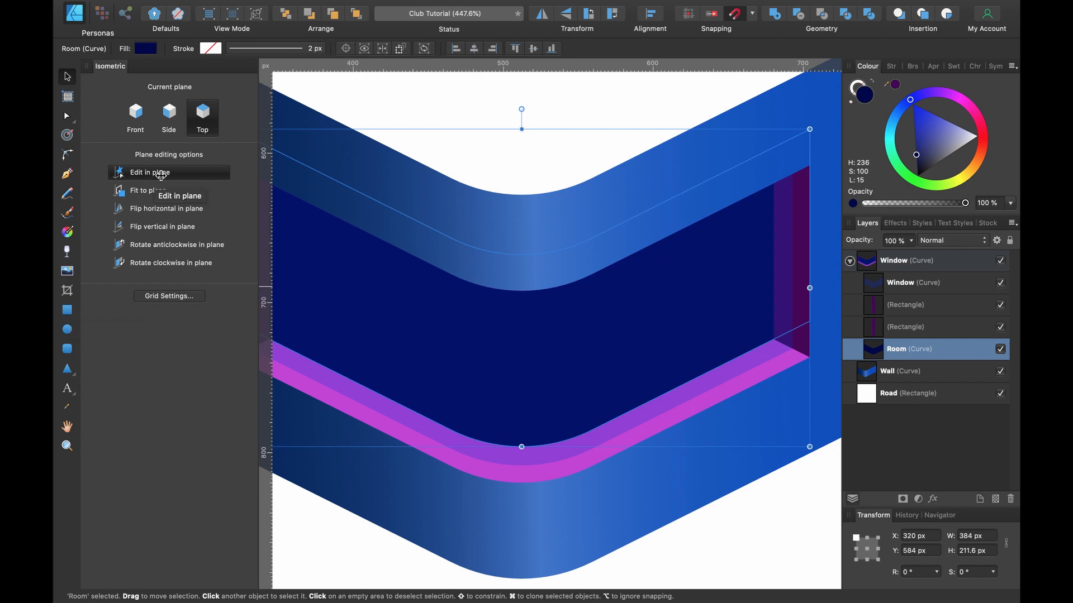
{"action": "key", "text": "m"}
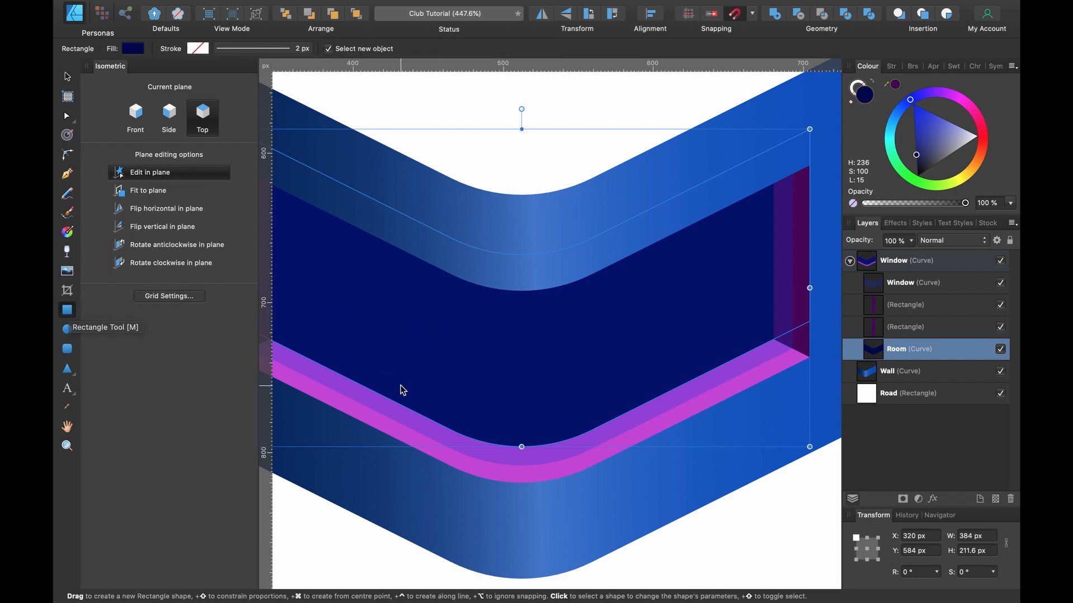
{"action": "left_click_drag", "start_coordinate": [380, 395], "coordinate": [762, 345]}
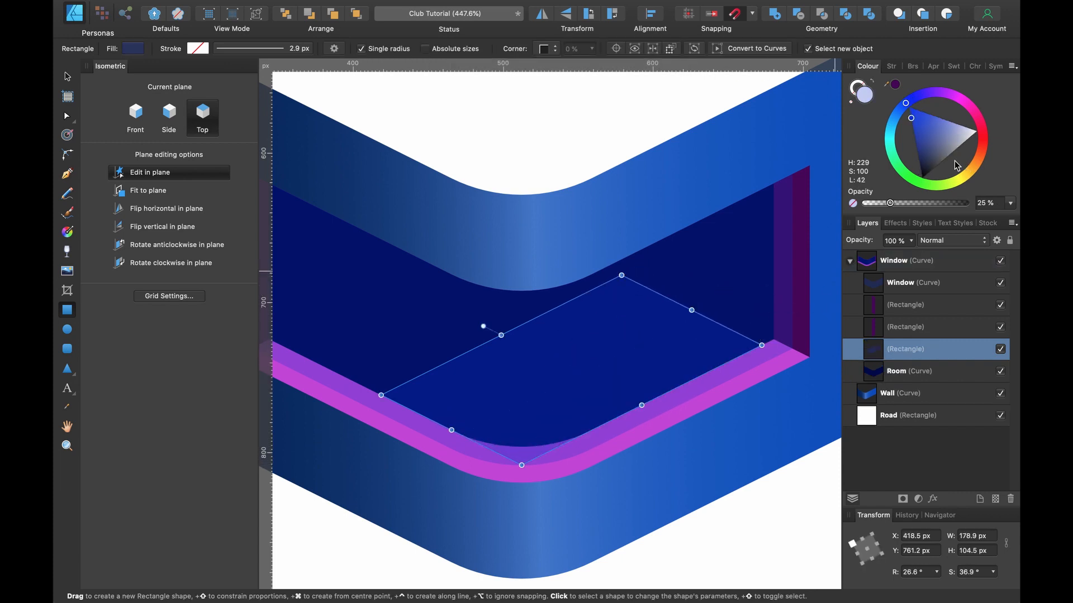
Fill the floor rectangle with fully opaque yellow (H 56, S 100, L 50) and nest it inside the Room curve.
{"action": "left_click_drag", "start_coordinate": [962, 180], "coordinate": [970, 185]}
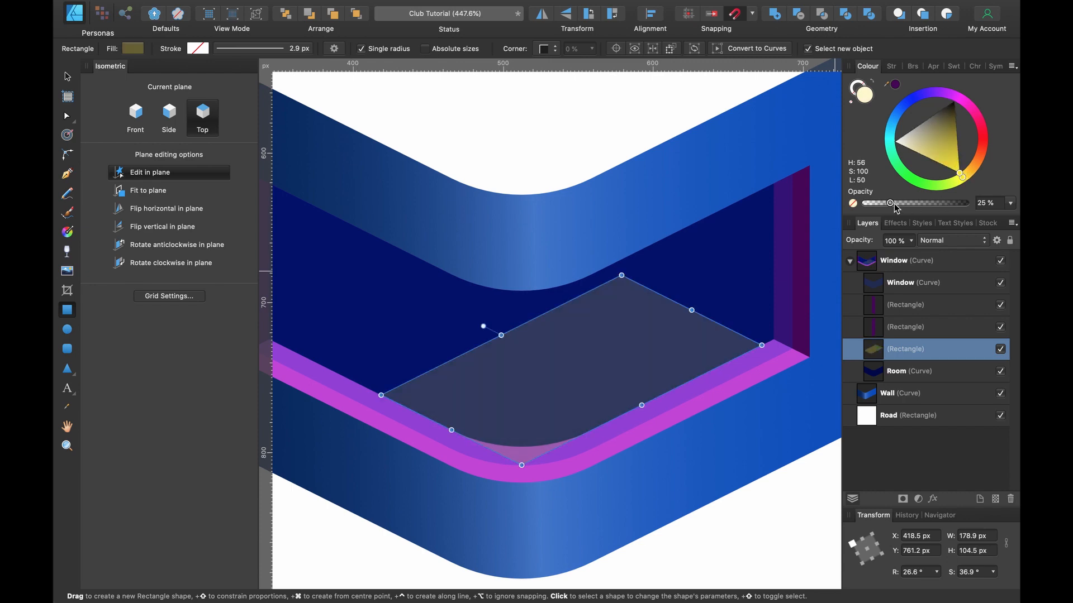
{"action": "left_click_drag", "start_coordinate": [893, 207], "coordinate": [970, 206]}
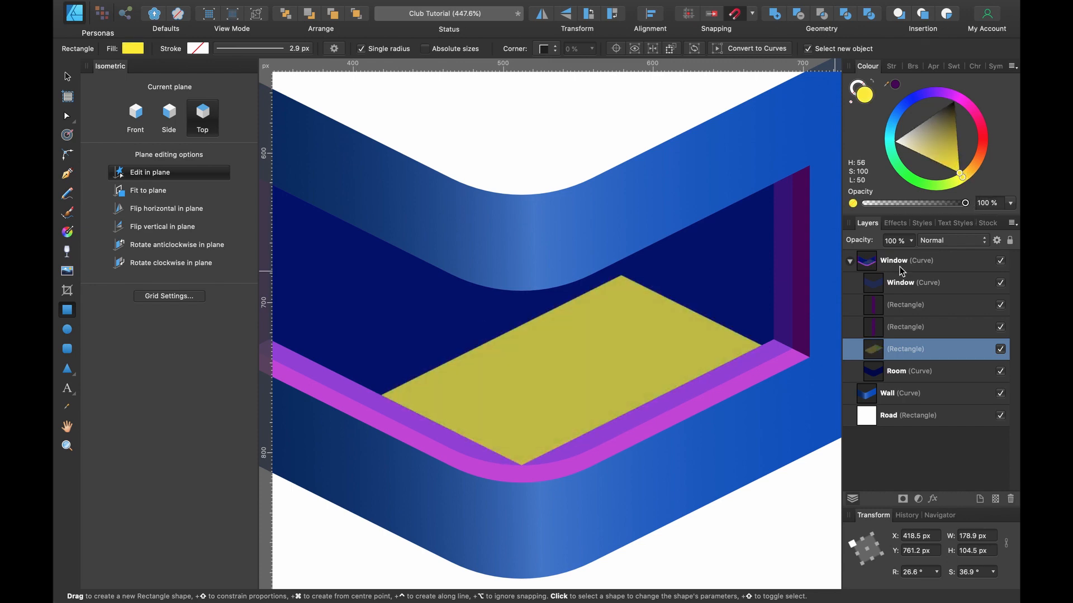
{"action": "scroll", "coordinate": [610, 452], "scroll_direction": "down", "scroll_amount": 2}
{"action": "scroll", "coordinate": [610, 452], "scroll_direction": "left", "scroll_amount": 2}
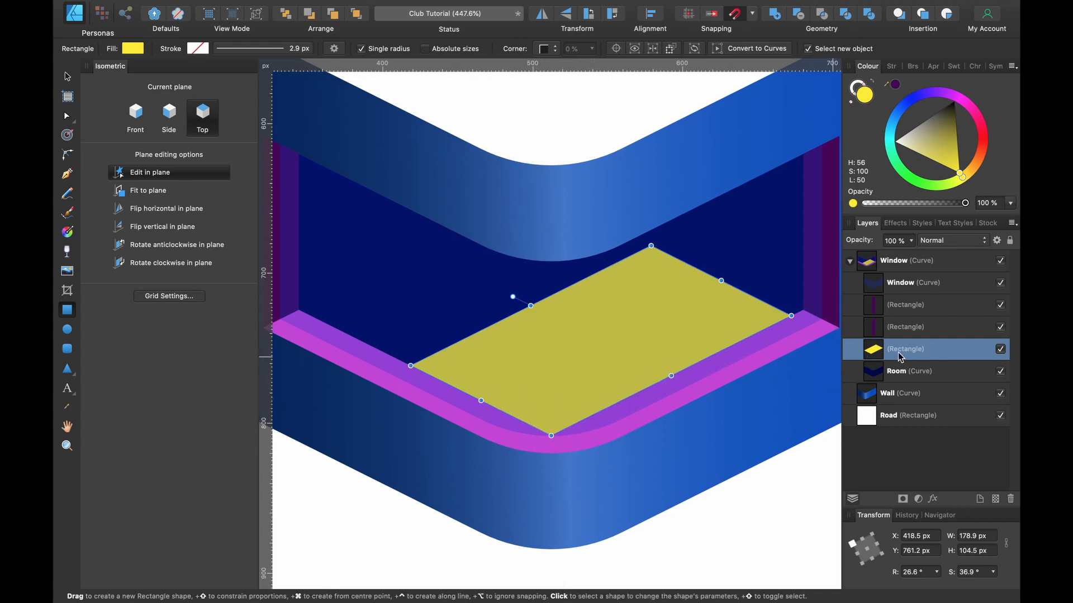
{"action": "left_click_drag", "start_coordinate": [898, 356], "coordinate": [920, 380]}
{"action": "scroll", "coordinate": [707, 436], "scroll_direction": "up", "scroll_amount": 2}
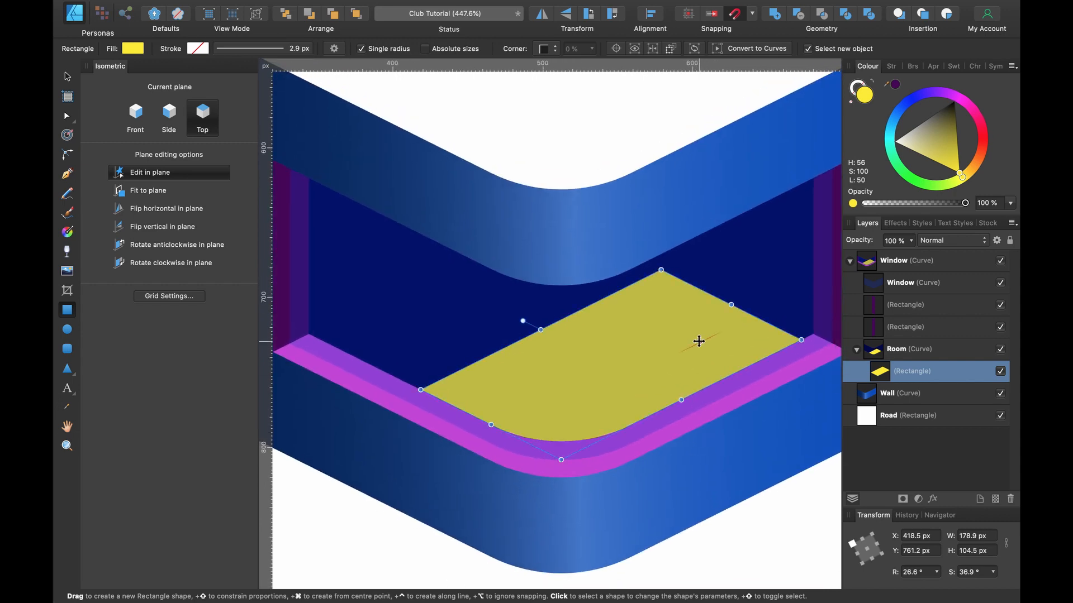
Show the grid and extend the yellow floor's rear long edge to a grid line, making the rectangle 116.3 px high.
{"action": "key", "text": "super+apostrophe"}
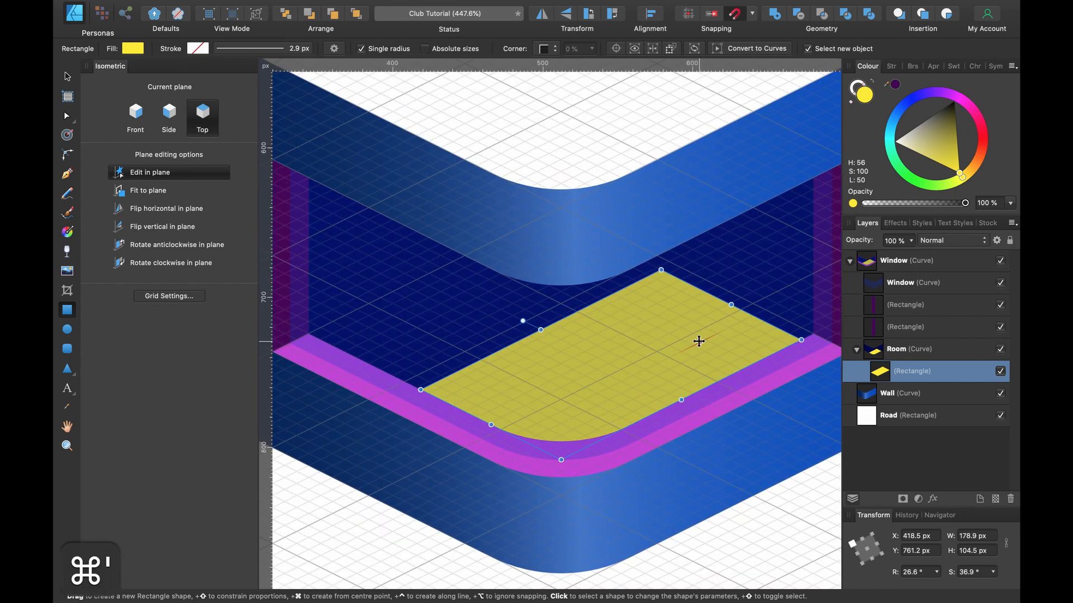
{"action": "scroll", "coordinate": [635, 311], "scroll_direction": "up", "scroll_amount": 3}
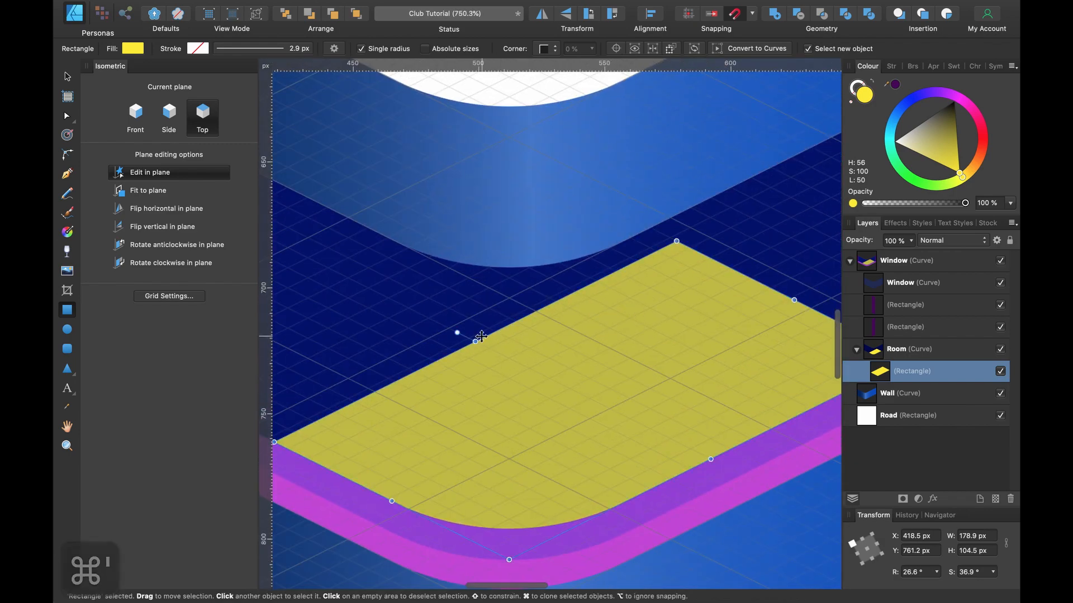
{"action": "left_click_drag", "start_coordinate": [475, 341], "coordinate": [448, 329]}
{"action": "scroll", "coordinate": [678, 307], "scroll_direction": "right", "scroll_amount": 3}
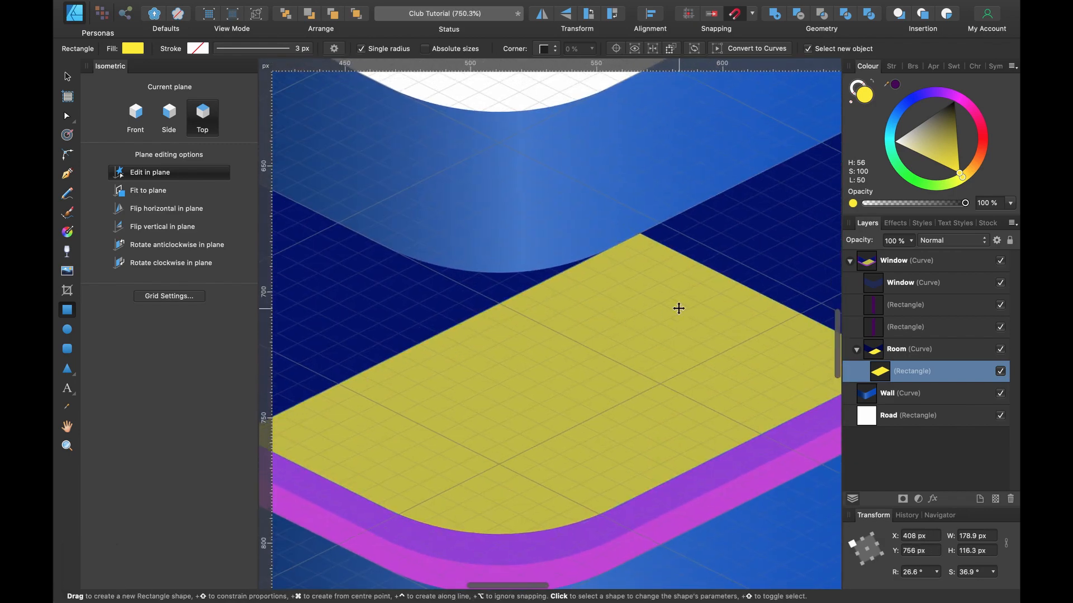
{"action": "mouse_move", "coordinate": [708, 294]}
{"action": "left_mouse_down"}
{"action": "mouse_move", "coordinate": [684, 315]}
{"action": "mouse_move", "coordinate": [709, 296]}
{"action": "left_mouse_up"}
{"action": "scroll", "coordinate": [712, 295], "scroll_direction": "down", "scroll_amount": 2}
{"action": "scroll", "coordinate": [711, 295], "scroll_direction": "left", "scroll_amount": 2}
{"action": "scroll", "coordinate": [711, 295], "scroll_direction": "left", "scroll_amount": 2}
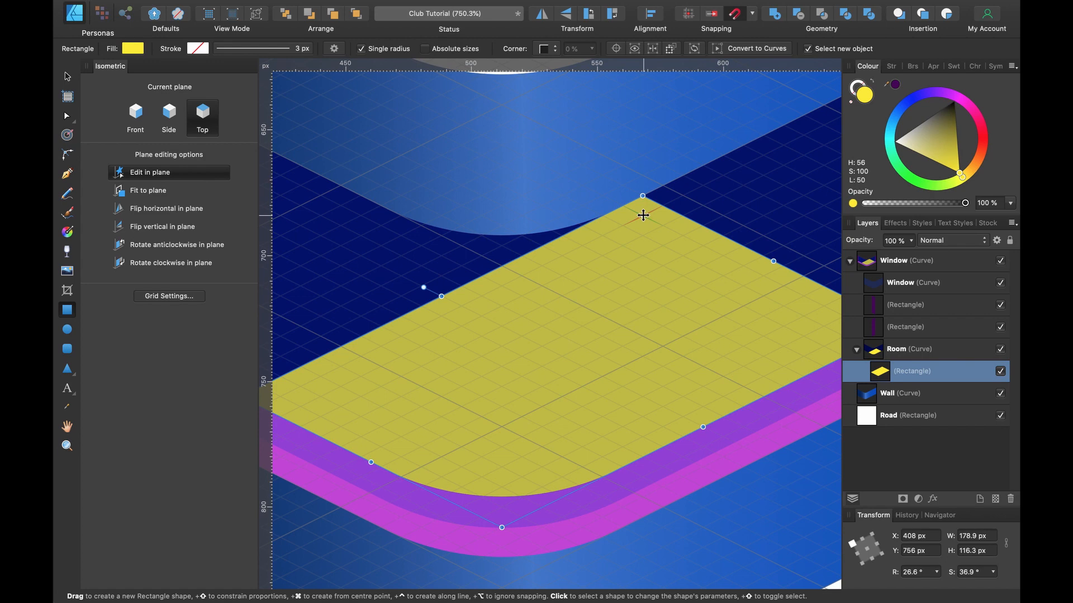
Draw a 26.8 px square tile at X 544 px, Y 696 px near the floor's back corner and fill it white.
{"action": "left_click_drag", "start_coordinate": [643, 215], "coordinate": [641, 275]}
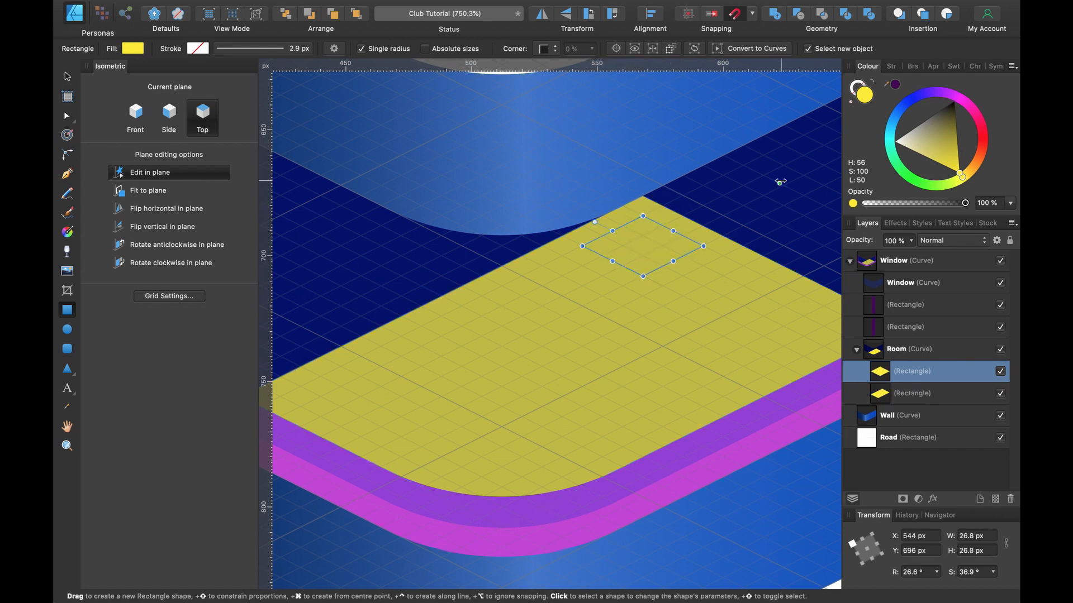
{"action": "left_click_drag", "start_coordinate": [917, 135], "coordinate": [894, 142]}
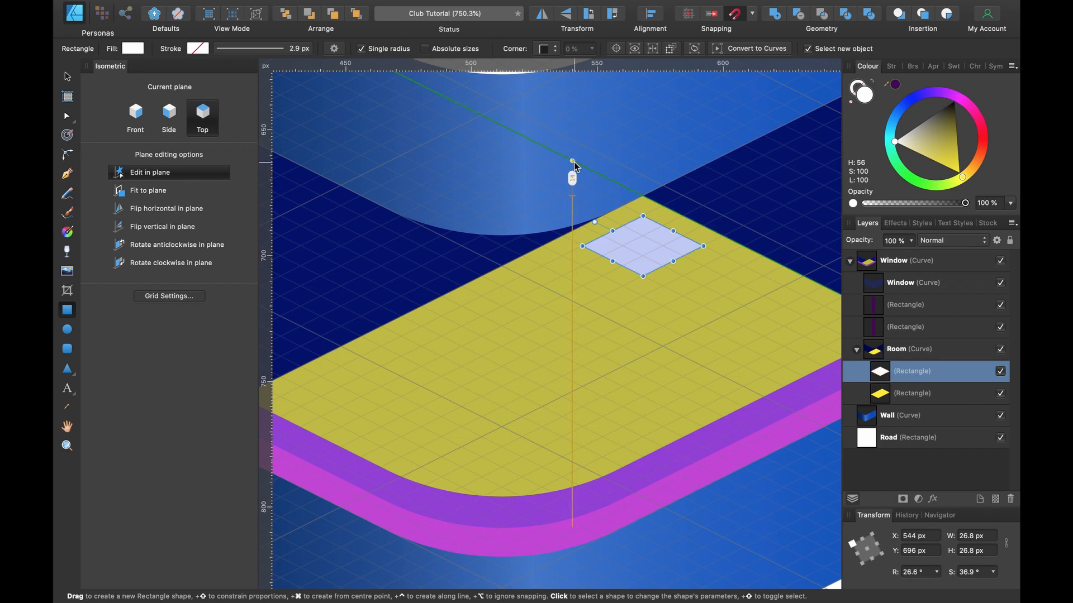
{"action": "key", "text": "v"}
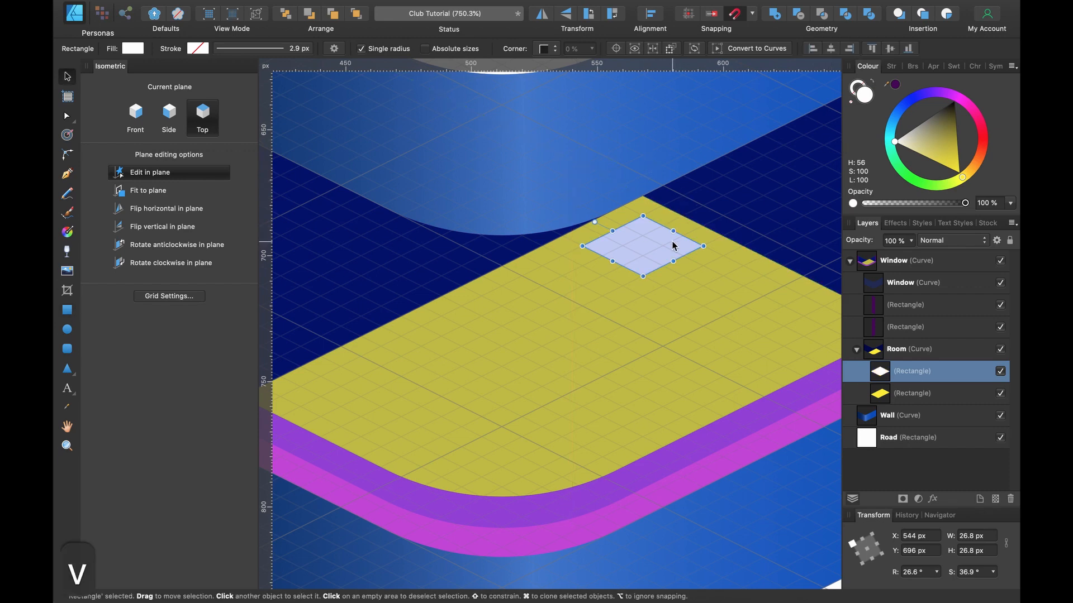
Duplicate the white tile to X 512 px, Y 712 px and repeat the offset copy to form a row of five tiles.
{"action": "key", "text": "super+j"}
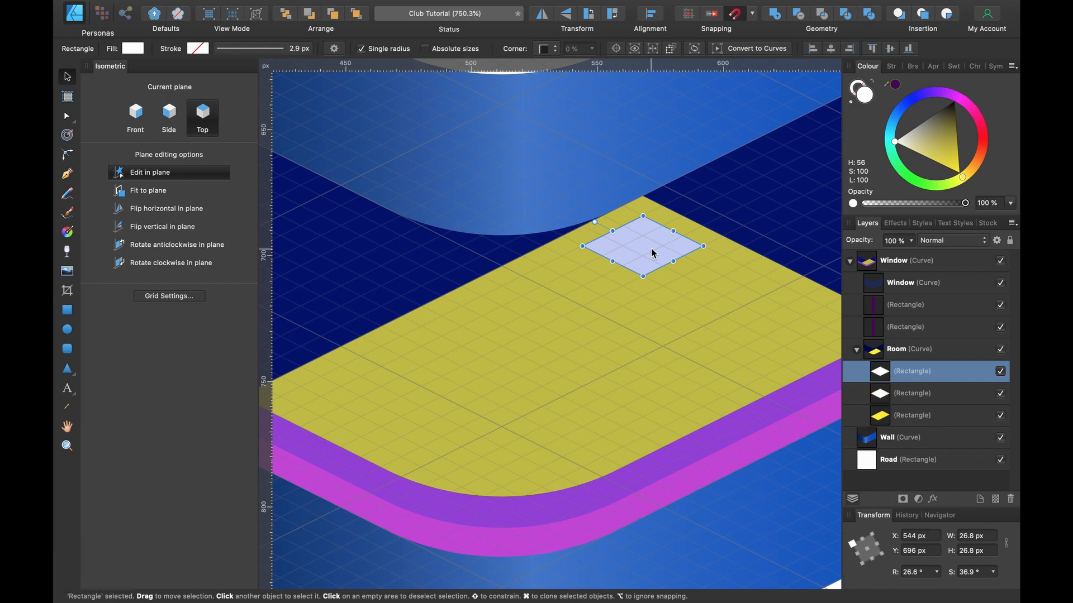
{"action": "left_click_drag", "start_coordinate": [652, 253], "coordinate": [575, 305]}
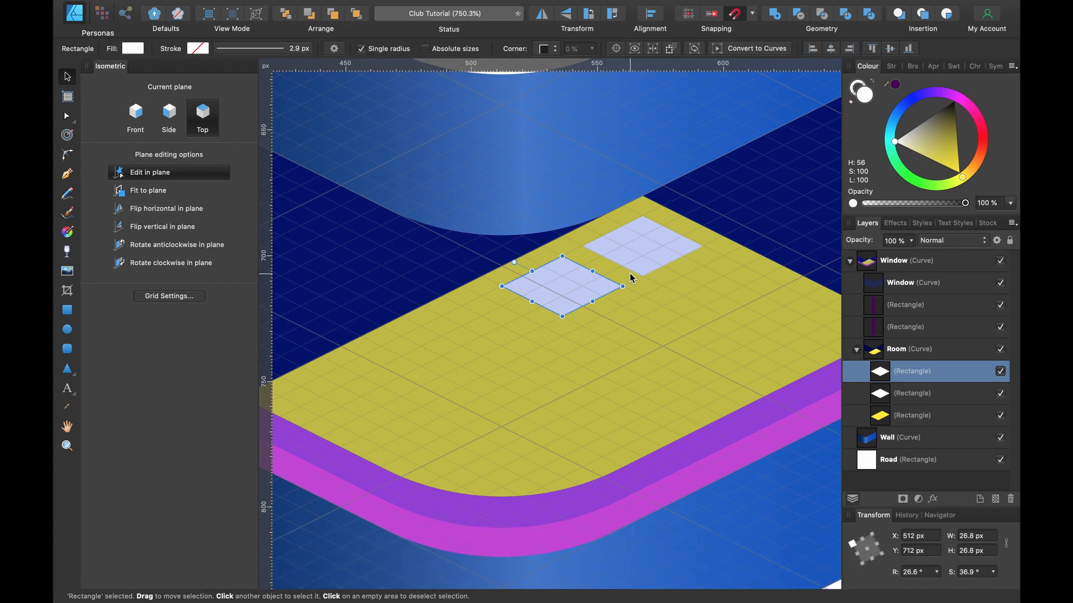
{"action": "key", "text": "super+j"}
{"action": "key", "text": "super+j"}
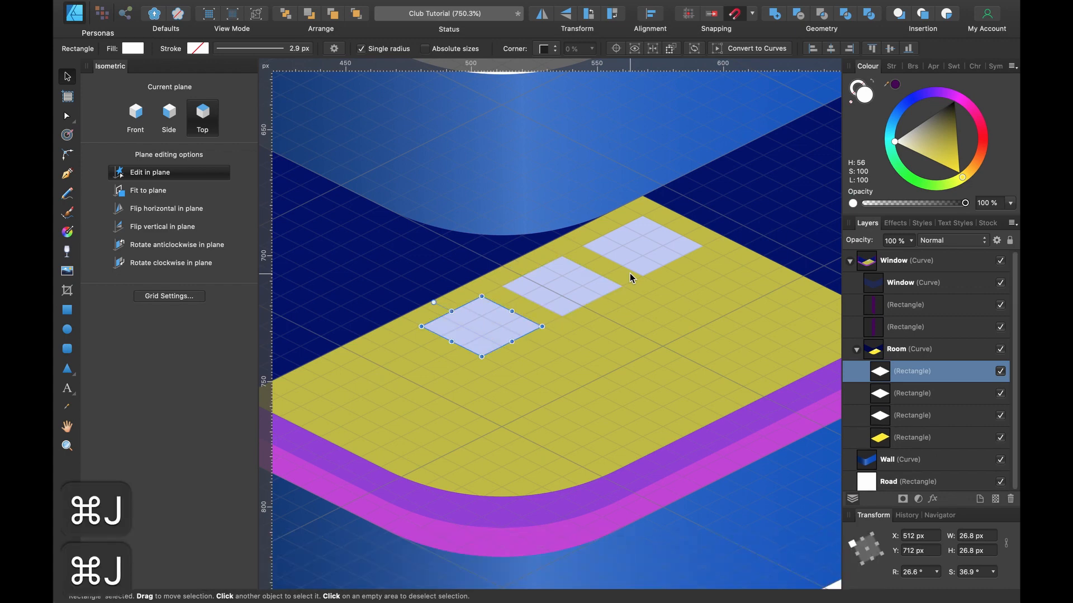
{"action": "key", "text": "super+j"}
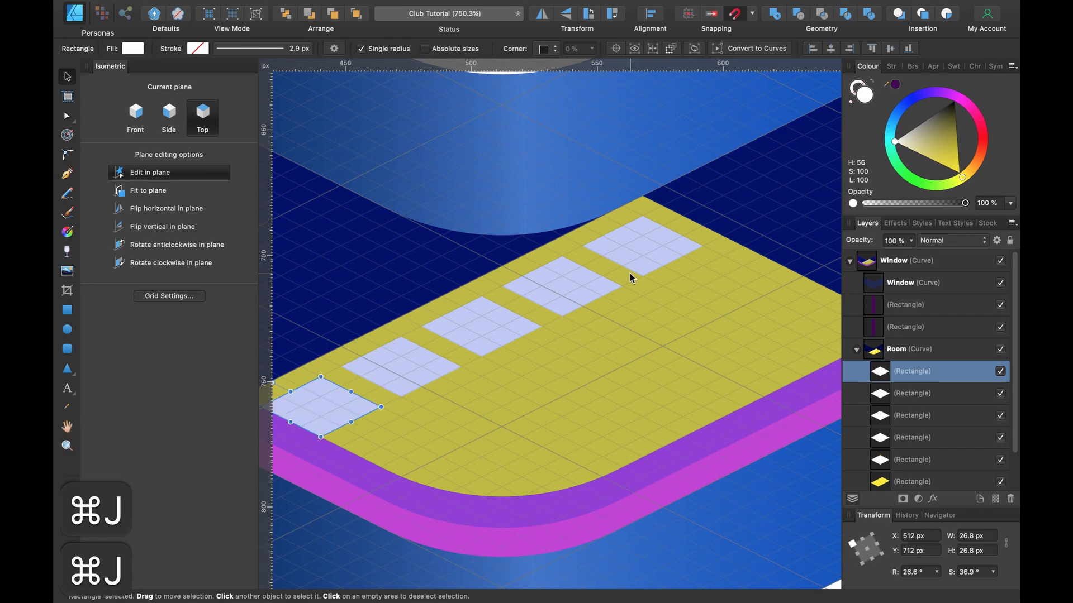
Group the five tiles, duplicate the row to X 448 px, Y 700 px, and repeat the offset copy for a third row.
{"action": "left_click", "coordinate": [930, 460], "text": "shift"}
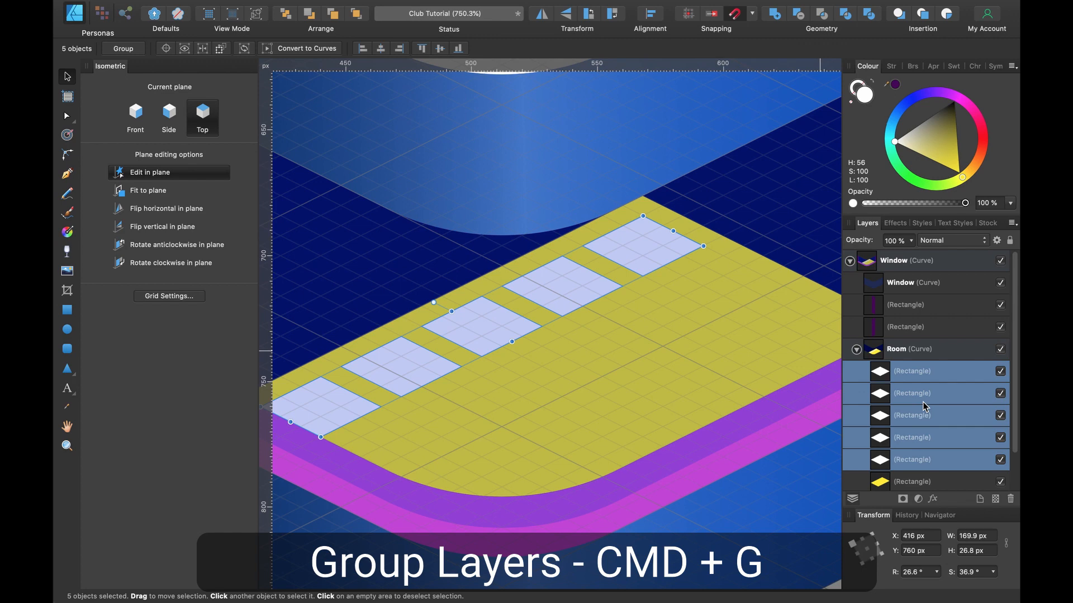
{"action": "key", "text": "super+g"}
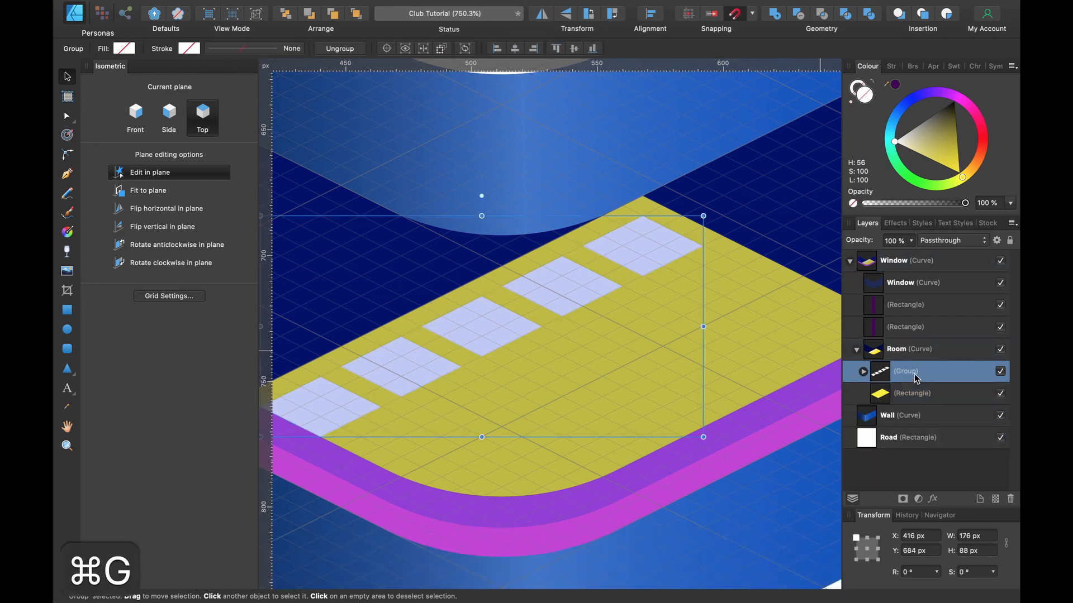
{"action": "key", "text": "super+j"}
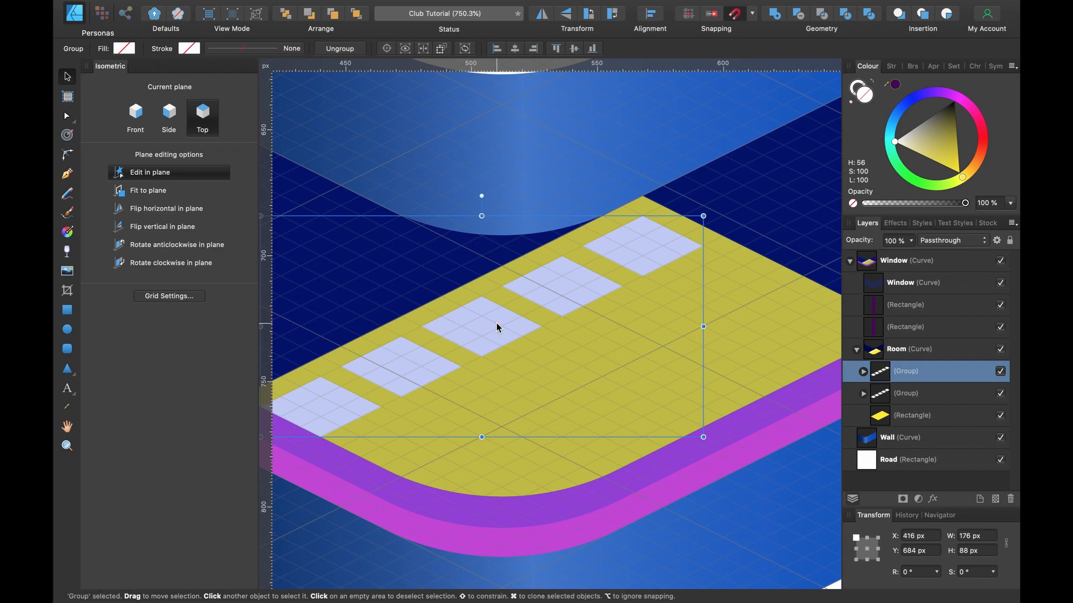
{"action": "left_click_drag", "start_coordinate": [497, 324], "coordinate": [579, 367]}
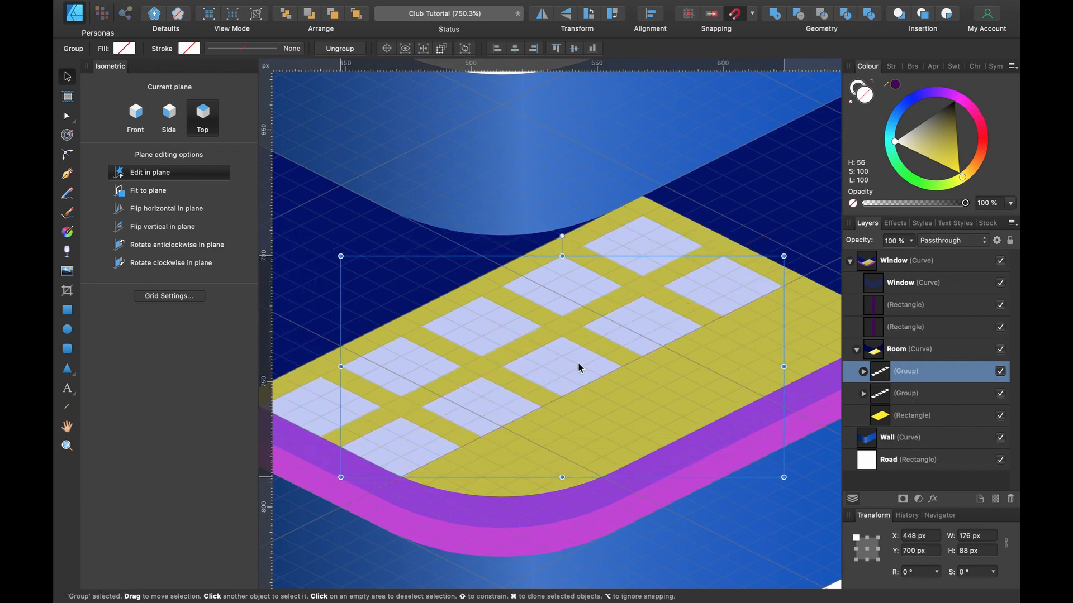
{"action": "key", "text": "super+j"}
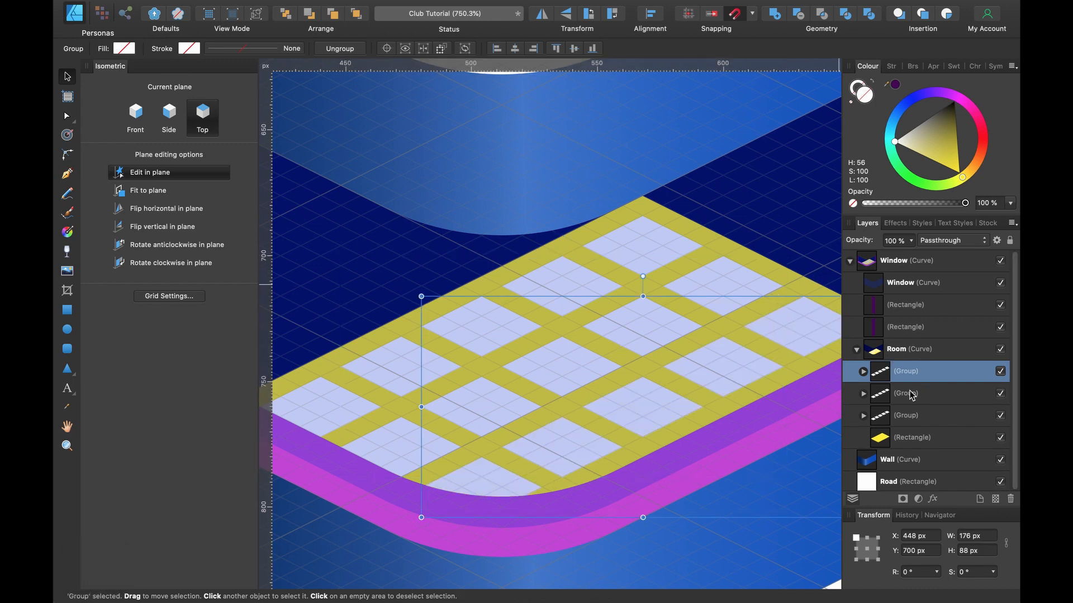
Recolour all three tile rows red (H 5, S 100, L 50) and give them a purple outer glow with a 7 px radius.
{"action": "left_click", "coordinate": [912, 416], "text": "shift"}
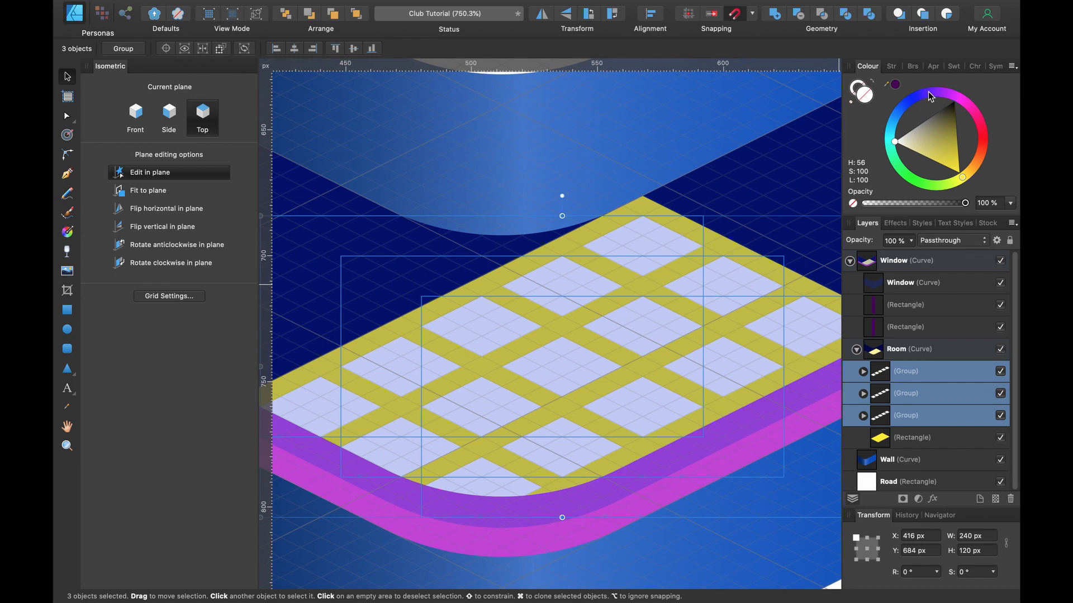
{"action": "mouse_move", "coordinate": [930, 96]}
{"action": "left_mouse_down"}
{"action": "mouse_move", "coordinate": [966, 94]}
{"action": "mouse_move", "coordinate": [978, 109]}
{"action": "mouse_move", "coordinate": [967, 92]}
{"action": "mouse_move", "coordinate": [989, 158]}
{"action": "mouse_move", "coordinate": [990, 147]}
{"action": "left_mouse_up"}
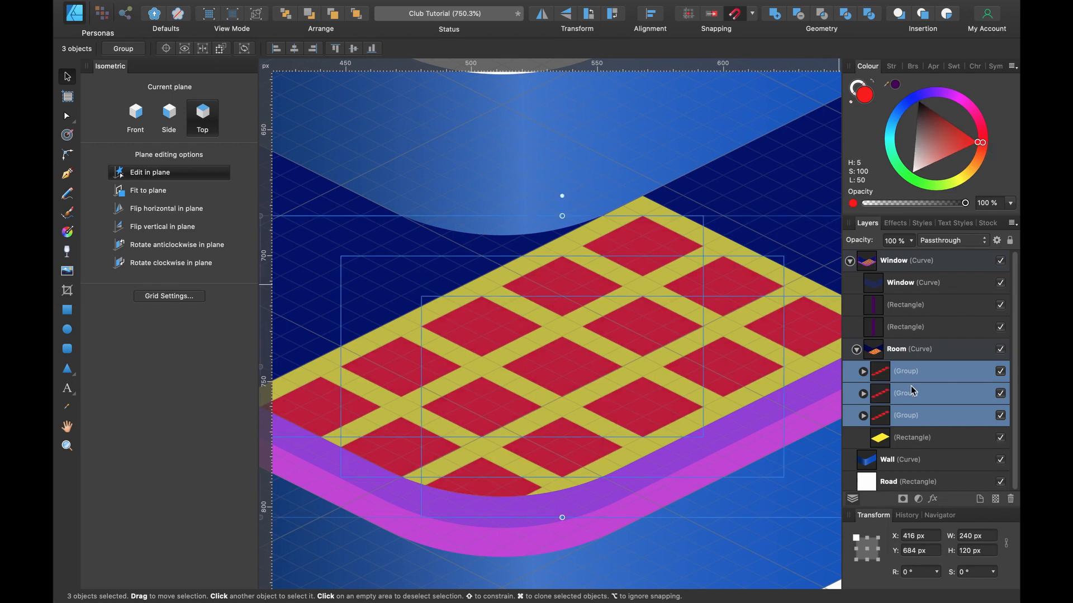
{"action": "left_click", "coordinate": [933, 500]}
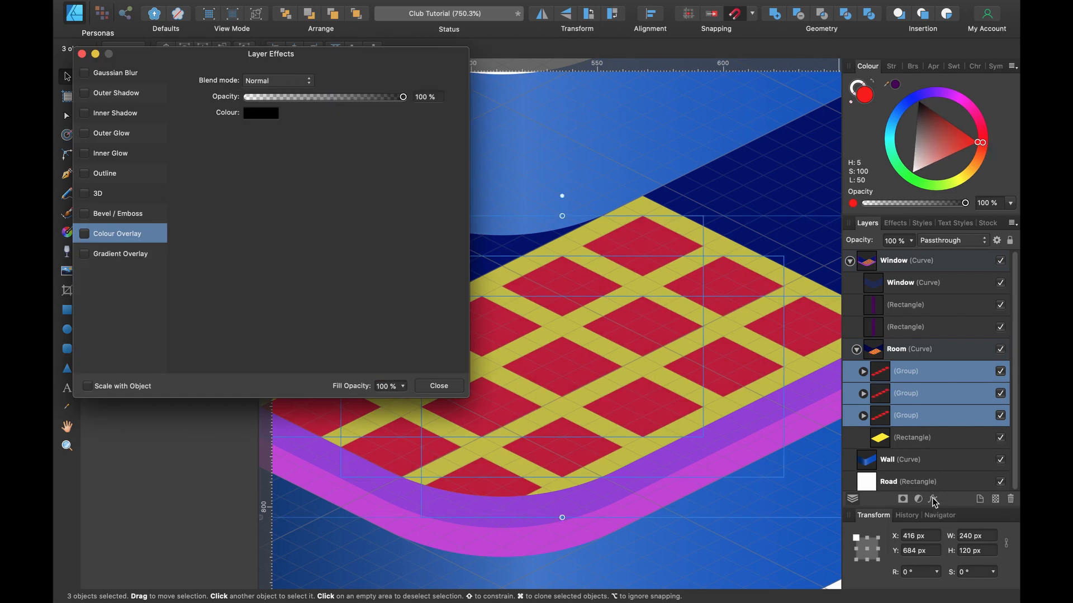
{"action": "left_click", "coordinate": [102, 138]}
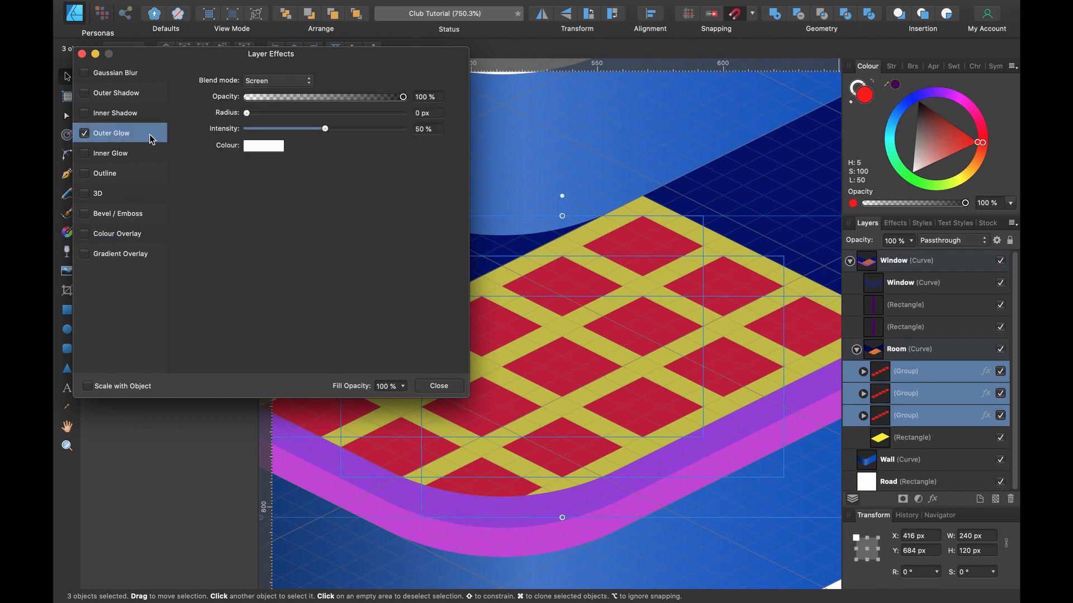
{"action": "left_click", "coordinate": [262, 145]}
{"action": "left_click_drag", "start_coordinate": [339, 213], "coordinate": [308, 161]}
{"action": "left_click_drag", "start_coordinate": [246, 112], "coordinate": [302, 115]}
{"action": "scroll", "coordinate": [583, 297], "scroll_direction": "up", "scroll_amount": 5}
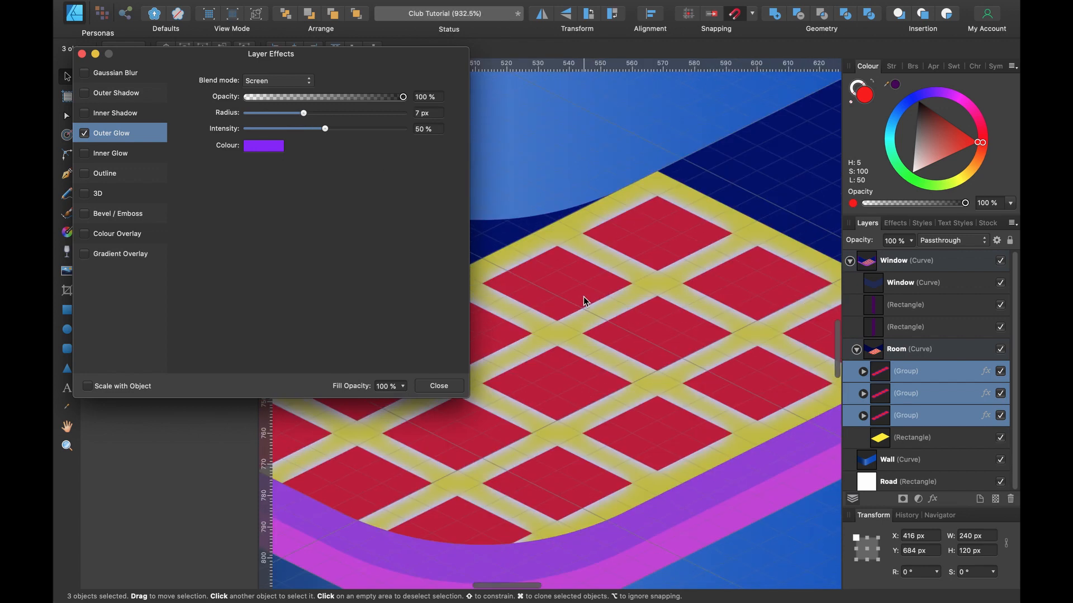
Change the floor rectangle beneath the tiles to dark red (H 8, S 100, L 15).
{"action": "left_click", "coordinate": [910, 437]}
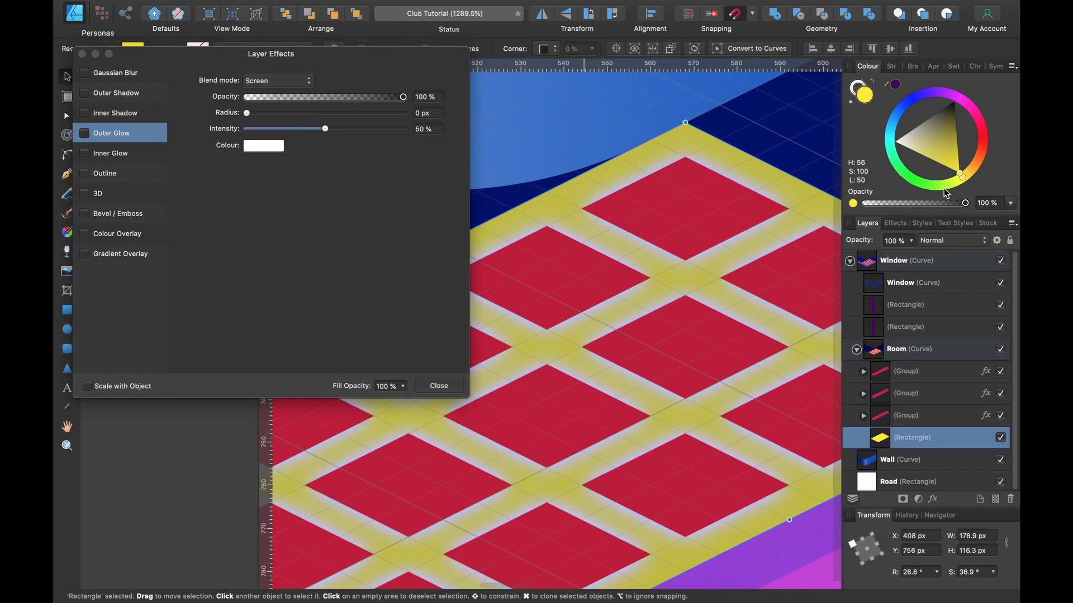
{"action": "mouse_move", "coordinate": [955, 147]}
{"action": "left_mouse_down"}
{"action": "mouse_move", "coordinate": [958, 137]}
{"action": "mouse_move", "coordinate": [966, 162]}
{"action": "mouse_move", "coordinate": [987, 149]}
{"action": "mouse_move", "coordinate": [940, 112]}
{"action": "left_mouse_up"}
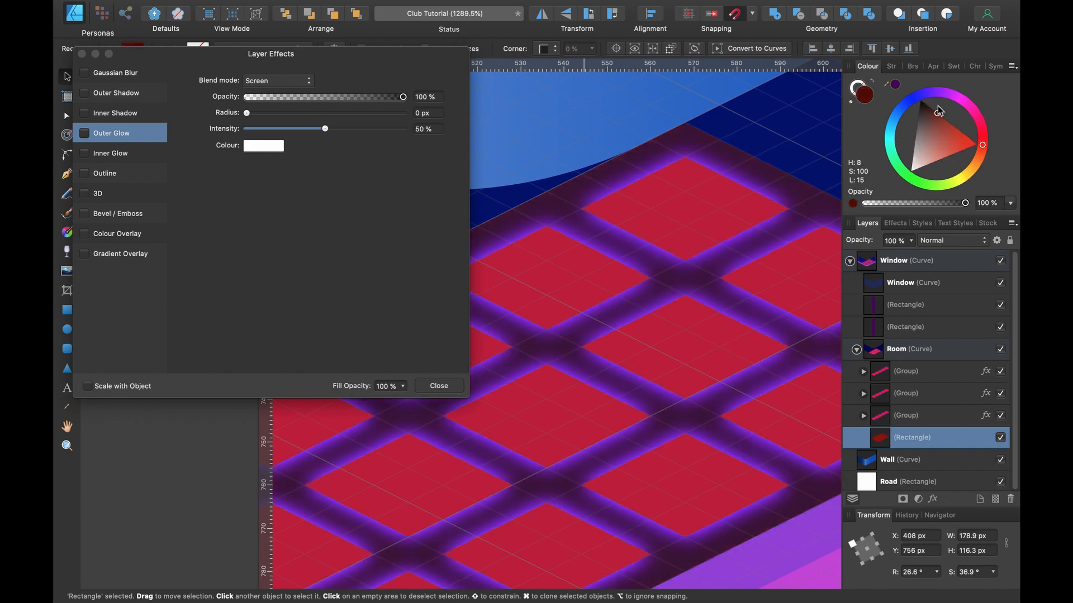
{"action": "scroll", "coordinate": [748, 210], "scroll_direction": "down", "scroll_amount": 5}
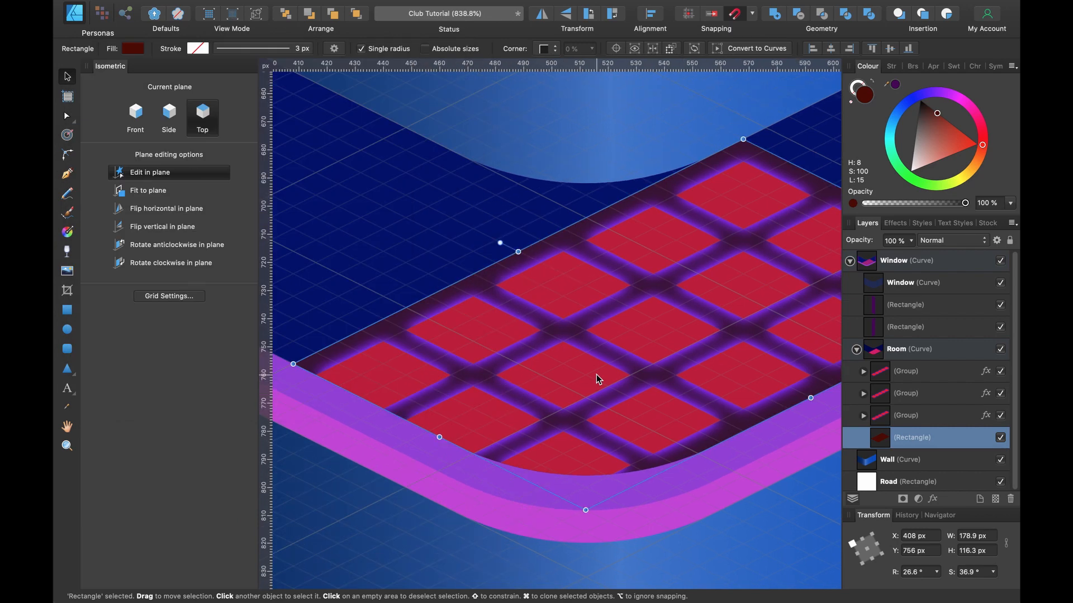
Duplicate the Wall curve and raise the copy's lower nodes to leave a 48 px high strip along the wall's top.
{"action": "scroll", "coordinate": [654, 325], "scroll_direction": "right", "scroll_amount": 5}
{"action": "scroll", "coordinate": [653, 325], "scroll_direction": "up", "scroll_amount": 1}
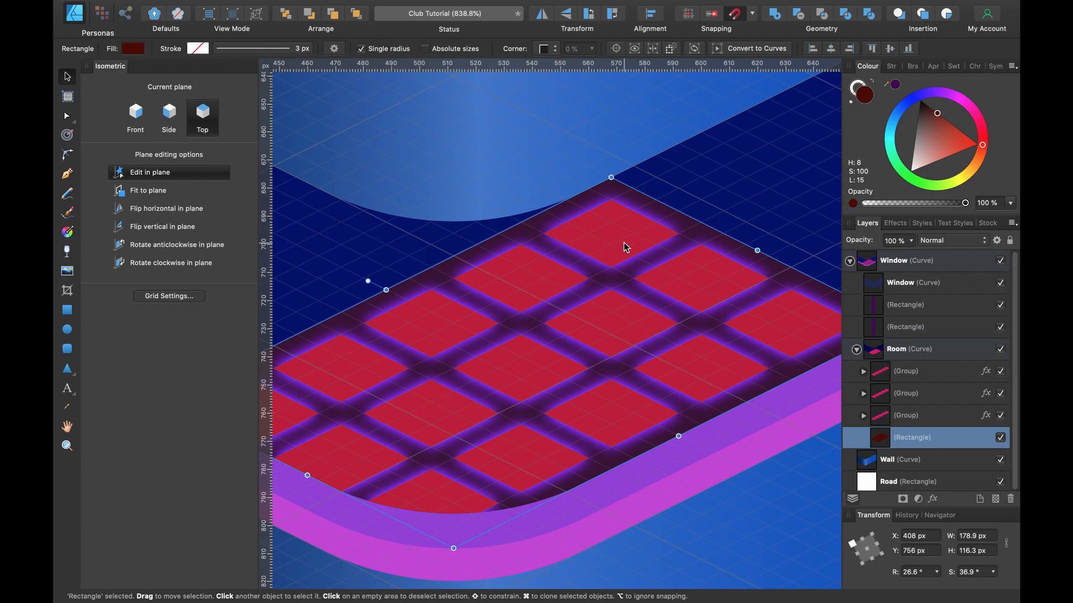
{"action": "scroll", "coordinate": [623, 242], "scroll_direction": "down", "scroll_amount": 5}
{"action": "scroll", "coordinate": [624, 242], "scroll_direction": "up", "scroll_amount": 2}
{"action": "scroll", "coordinate": [623, 243], "scroll_direction": "down", "scroll_amount": 2}
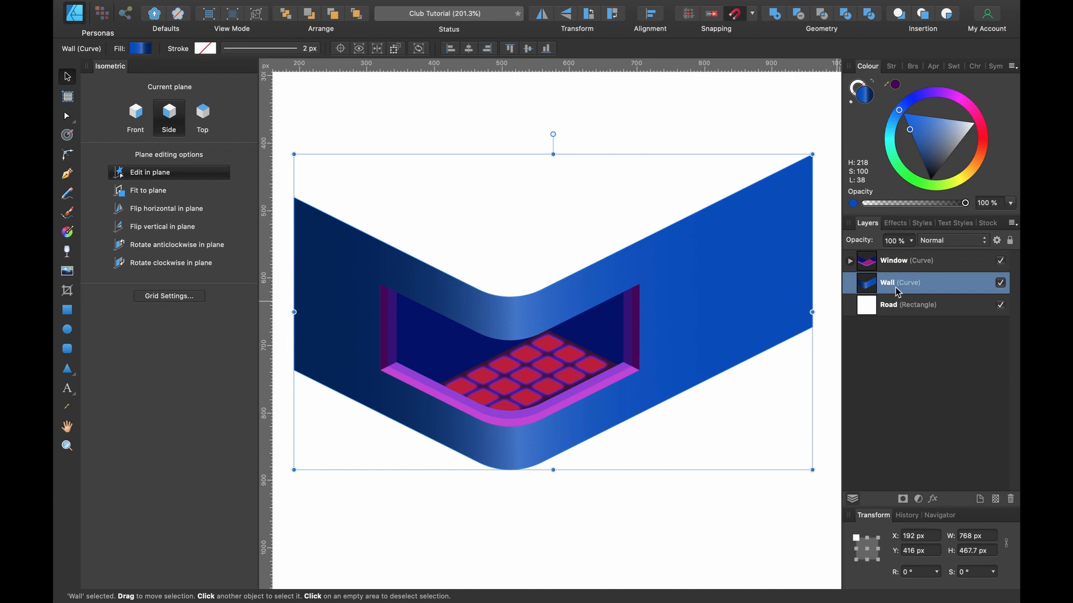
{"action": "key", "text": "super+j"}
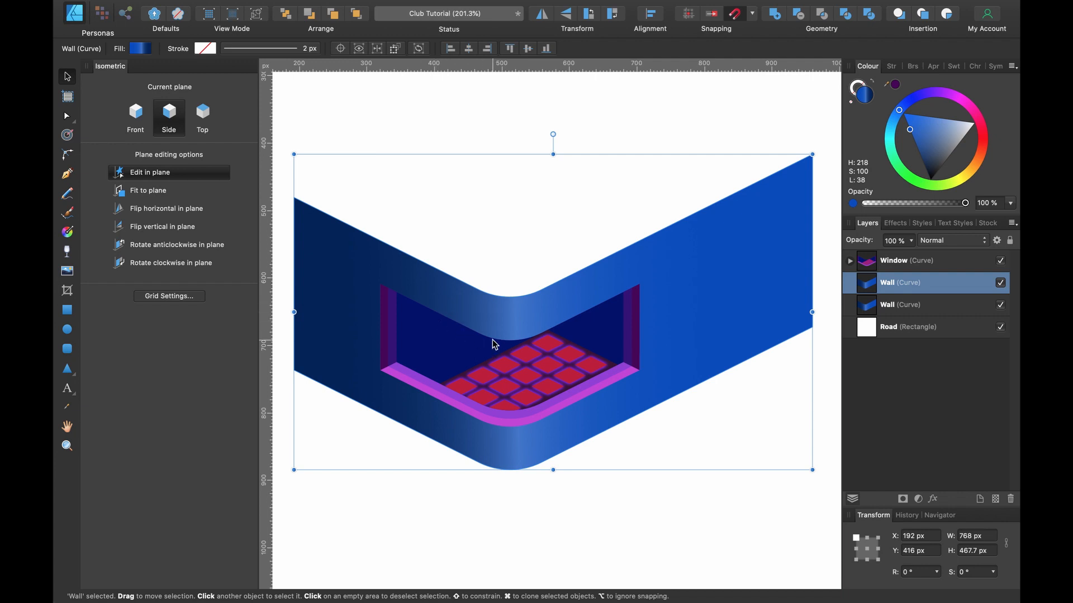
{"action": "key", "text": "a"}
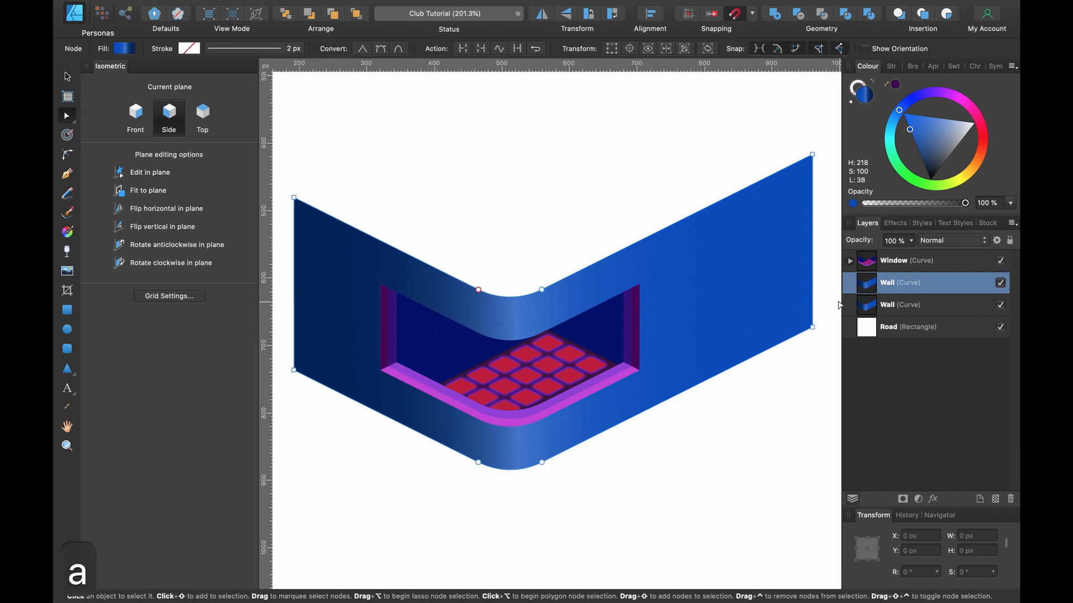
{"action": "mouse_move", "coordinate": [831, 305]}
{"action": "left_mouse_down"}
{"action": "mouse_move", "coordinate": [607, 408]}
{"action": "mouse_move", "coordinate": [427, 420]}
{"action": "mouse_move", "coordinate": [273, 336]}
{"action": "mouse_move", "coordinate": [467, 505]}
{"action": "mouse_move", "coordinate": [582, 508]}
{"action": "mouse_move", "coordinate": [760, 441]}
{"action": "mouse_move", "coordinate": [805, 376]}
{"action": "mouse_move", "coordinate": [830, 308]}
{"action": "left_mouse_up"}
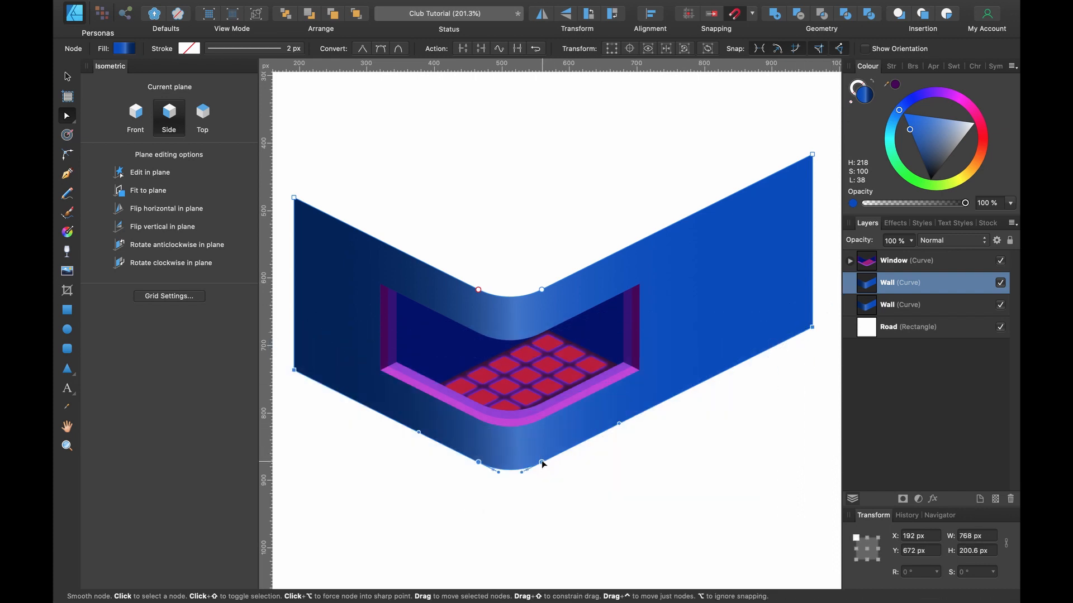
{"action": "left_click_drag", "start_coordinate": [542, 464], "coordinate": [550, 324]}
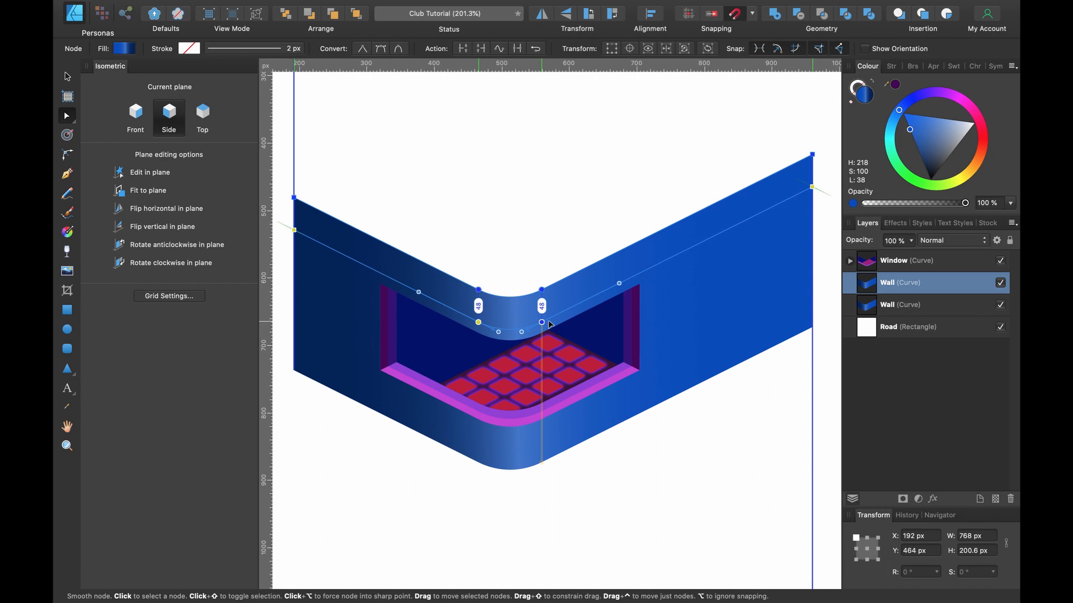
Recolour the strip grey (H 218, S 0, L 66) and raise its lower edge on the grid to make it 24 px high.
{"action": "left_click_drag", "start_coordinate": [917, 143], "coordinate": [980, 158]}
{"action": "scroll", "coordinate": [541, 321], "scroll_direction": "up", "scroll_amount": 5}
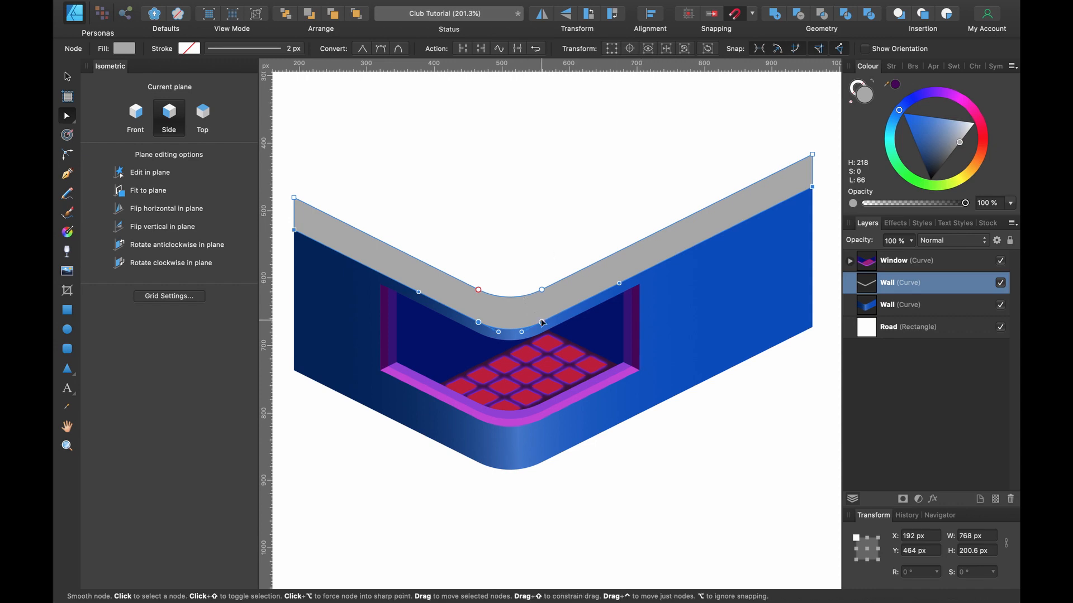
{"action": "key", "text": "super+apostrophe"}
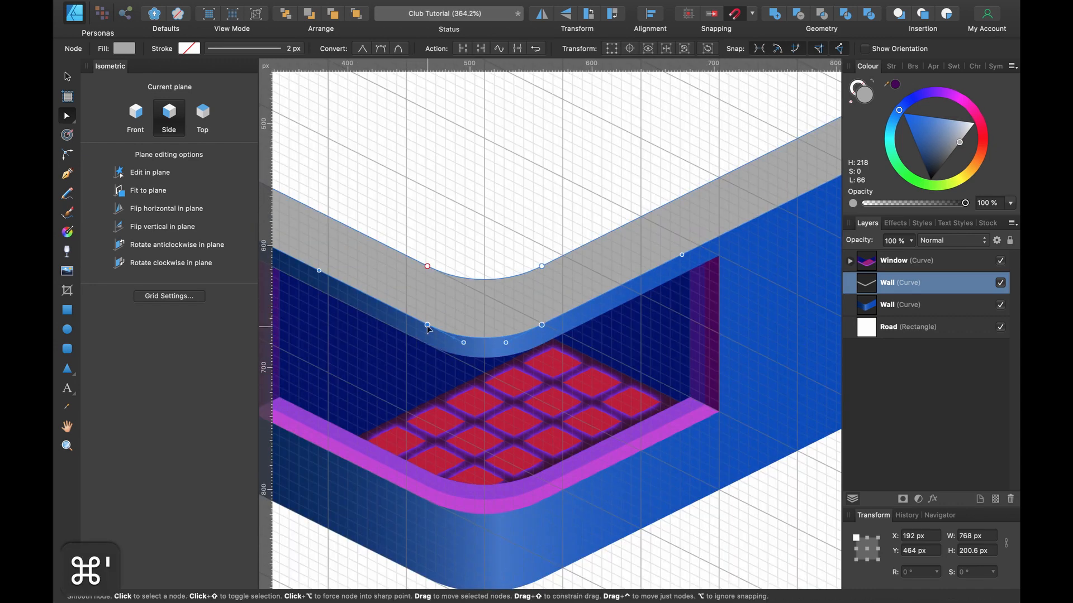
{"action": "left_click_drag", "start_coordinate": [427, 329], "coordinate": [429, 302]}
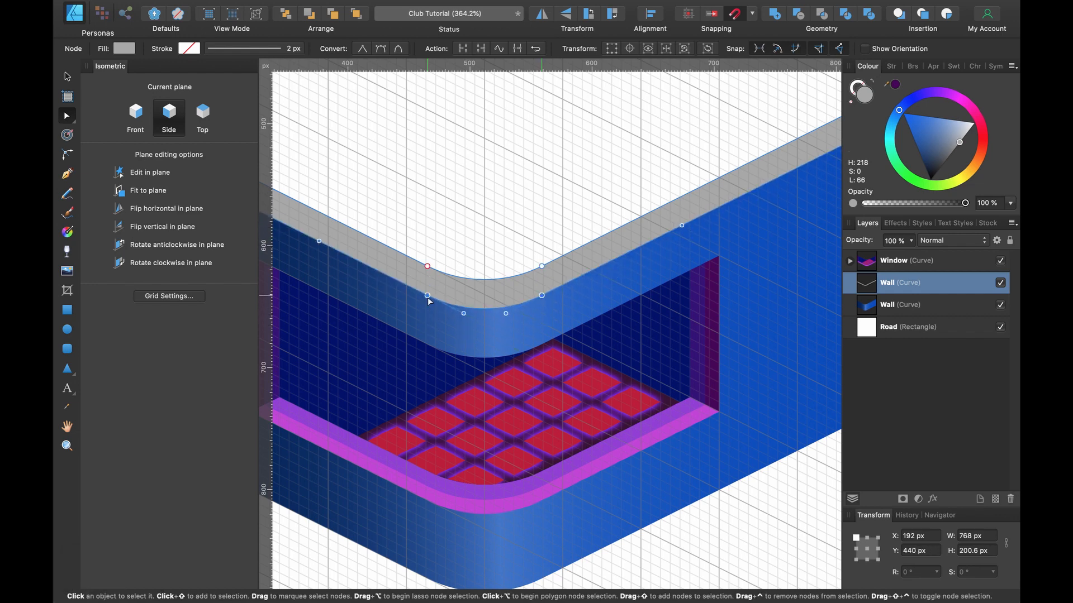
Move the grey strip down the wall to Y 440 px.
{"action": "key", "text": "v"}
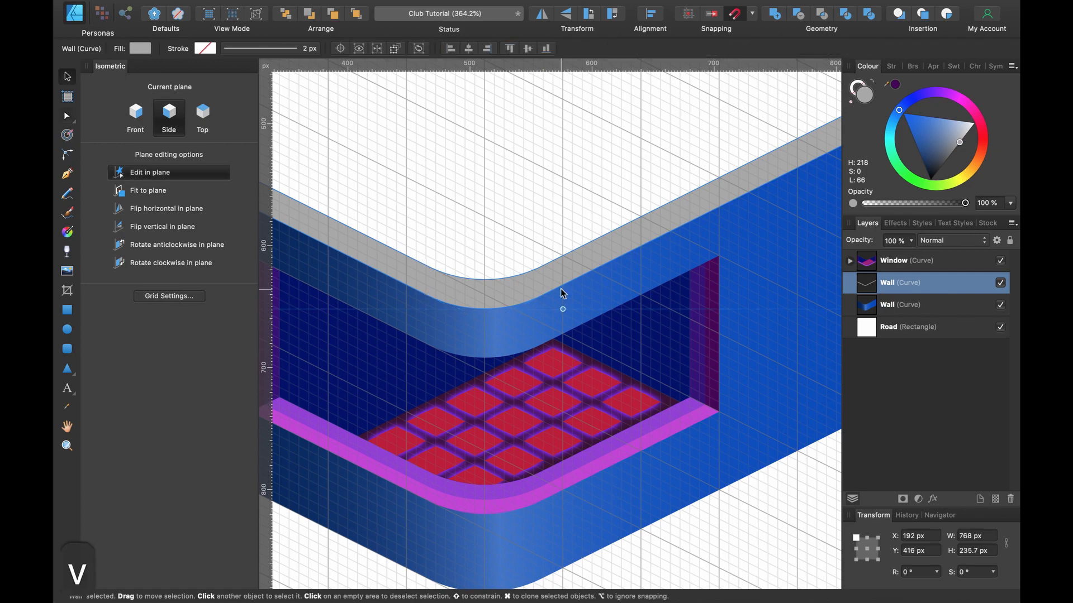
{"action": "scroll", "coordinate": [561, 289], "scroll_direction": "down", "scroll_amount": 4}
{"action": "left_click_drag", "start_coordinate": [562, 272], "coordinate": [562, 296]}
{"action": "scroll", "coordinate": [562, 296], "scroll_direction": "left", "scroll_amount": 5}
{"action": "scroll", "coordinate": [562, 296], "scroll_direction": "up", "scroll_amount": 2}
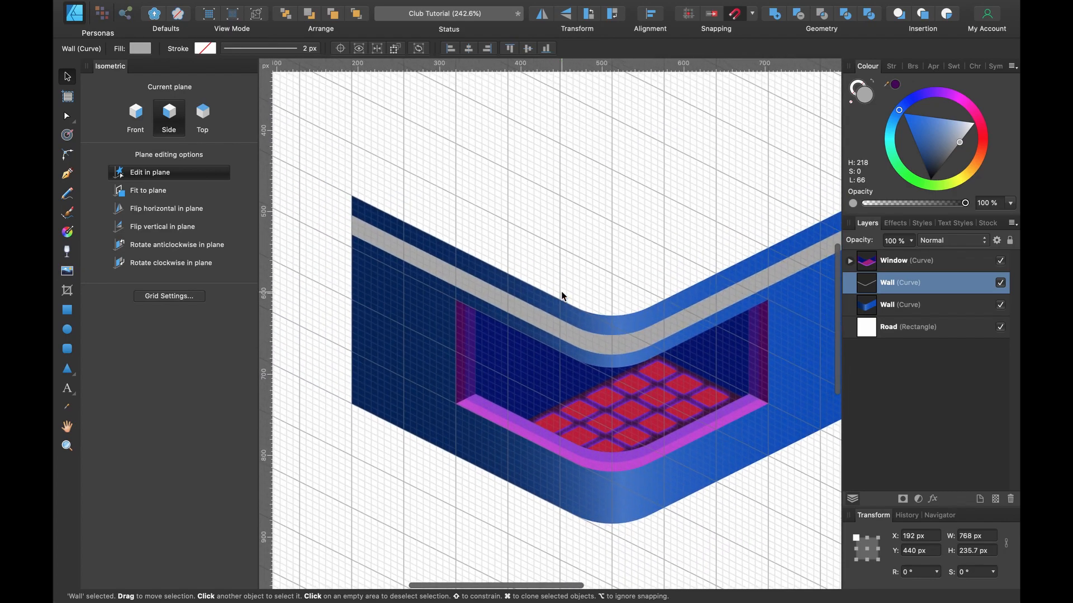
Extend the strip's left end 8 px beyond the wall along the Side plane, to X 184 px, Y 524 px.
{"action": "scroll", "coordinate": [372, 229], "scroll_direction": "up", "scroll_amount": 5}
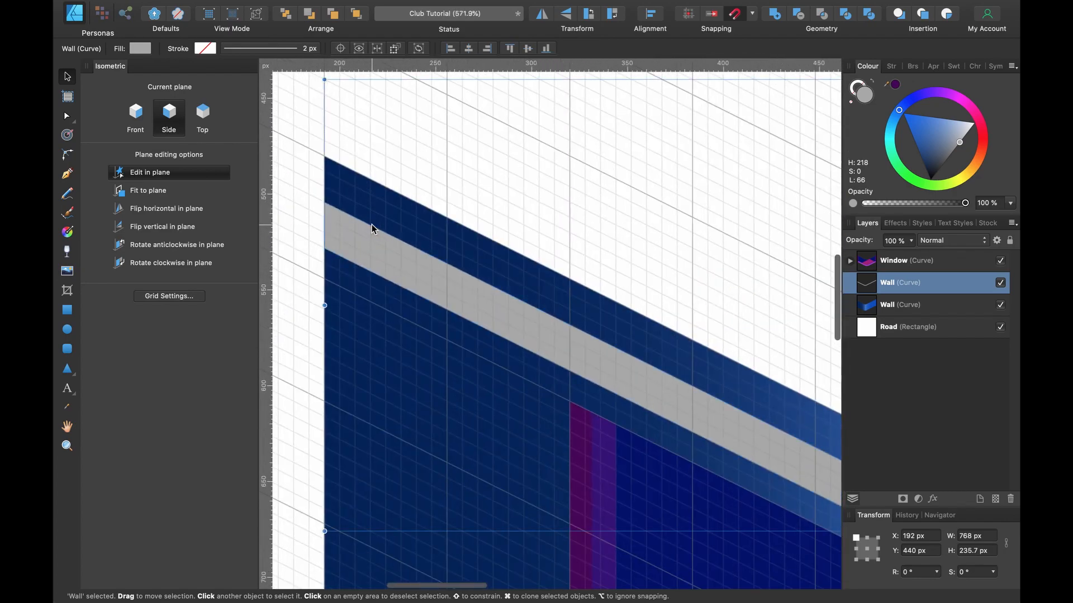
{"action": "scroll", "coordinate": [372, 229], "scroll_direction": "left", "scroll_amount": 2}
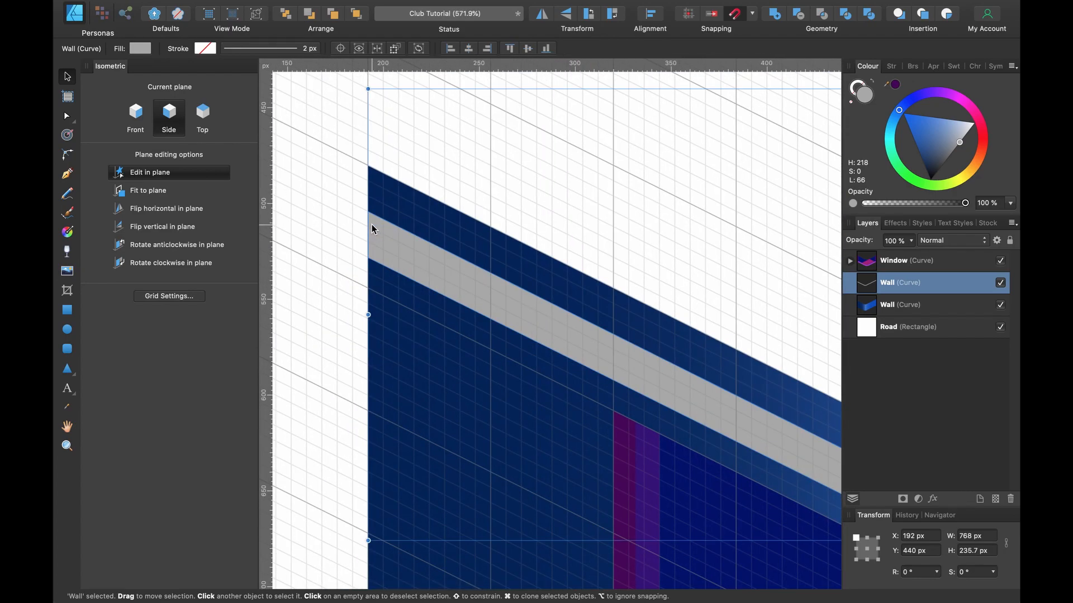
{"action": "key", "text": "a"}
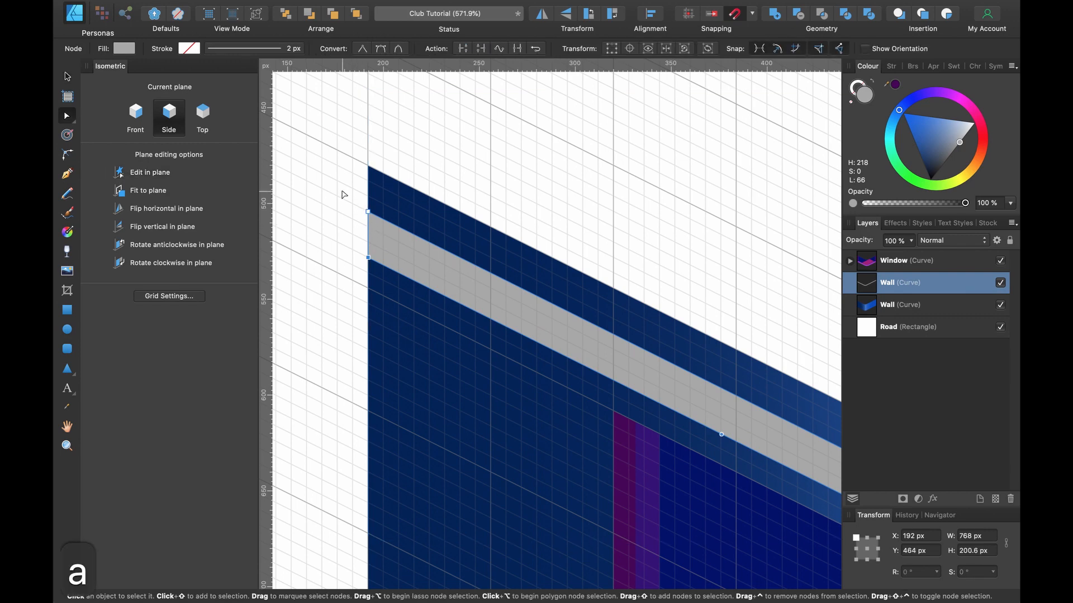
{"action": "left_click_drag", "start_coordinate": [342, 194], "coordinate": [371, 264]}
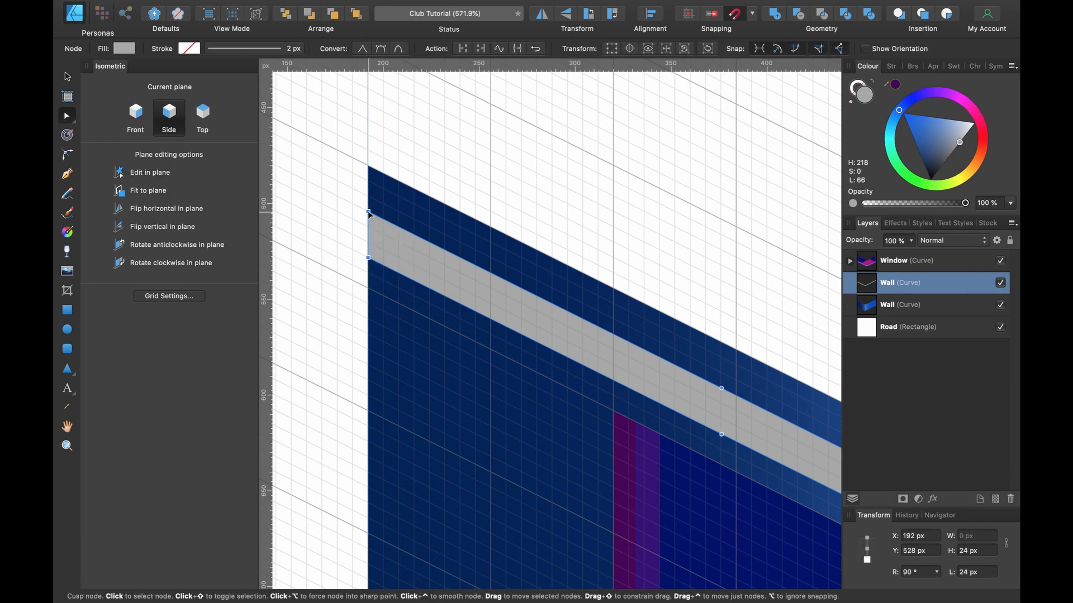
{"action": "left_click_drag", "start_coordinate": [368, 214], "coordinate": [354, 208]}
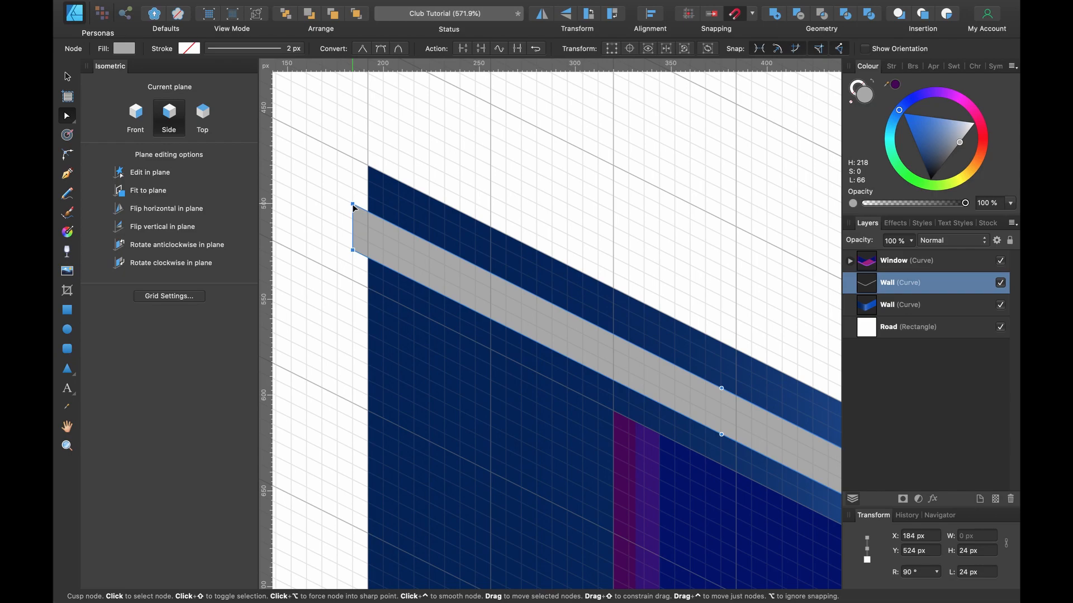
Extend the strip's right end beyond the wall along the Front plane, to X 968 px, Y 436 px.
{"action": "scroll", "coordinate": [352, 209], "scroll_direction": "down", "scroll_amount": 3}
{"action": "scroll", "coordinate": [354, 208], "scroll_direction": "right", "scroll_amount": 14}
{"action": "scroll", "coordinate": [472, 182], "scroll_direction": "up", "scroll_amount": 5}
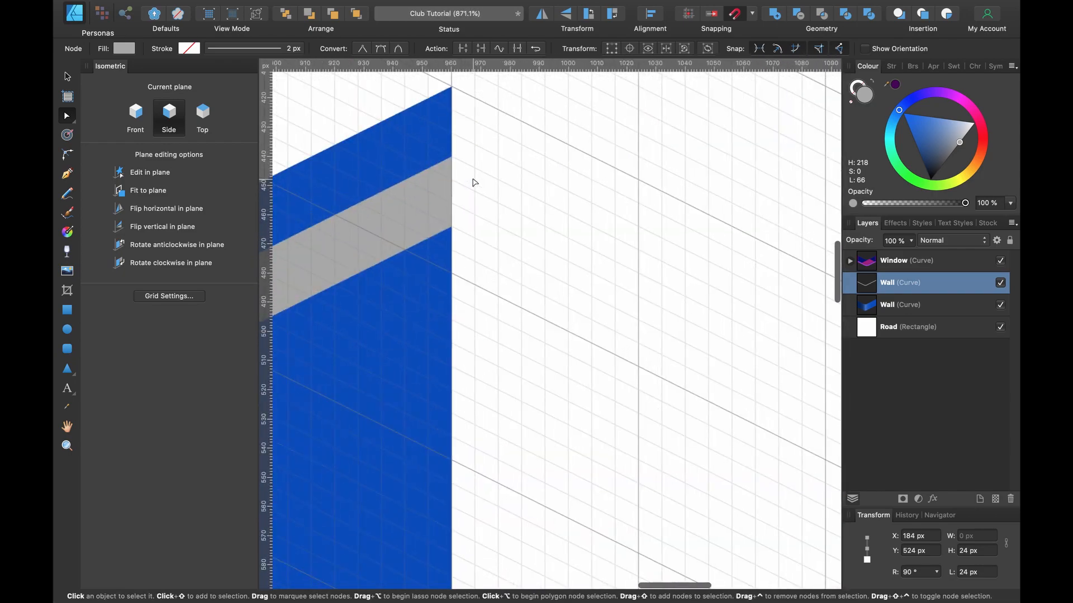
{"action": "left_click_drag", "start_coordinate": [417, 137], "coordinate": [528, 275]}
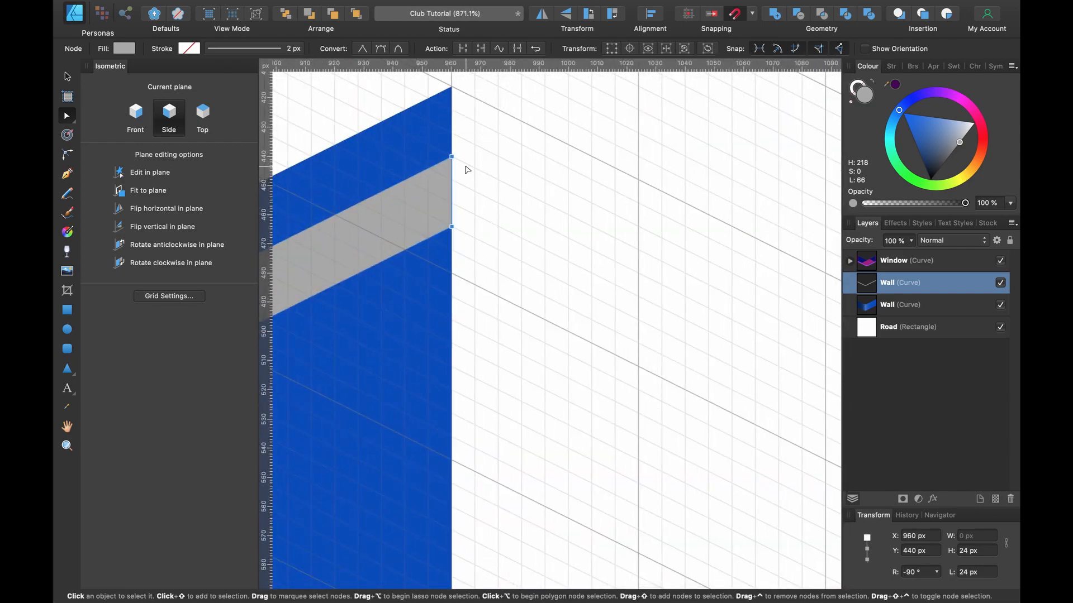
{"action": "left_click", "coordinate": [136, 114]}
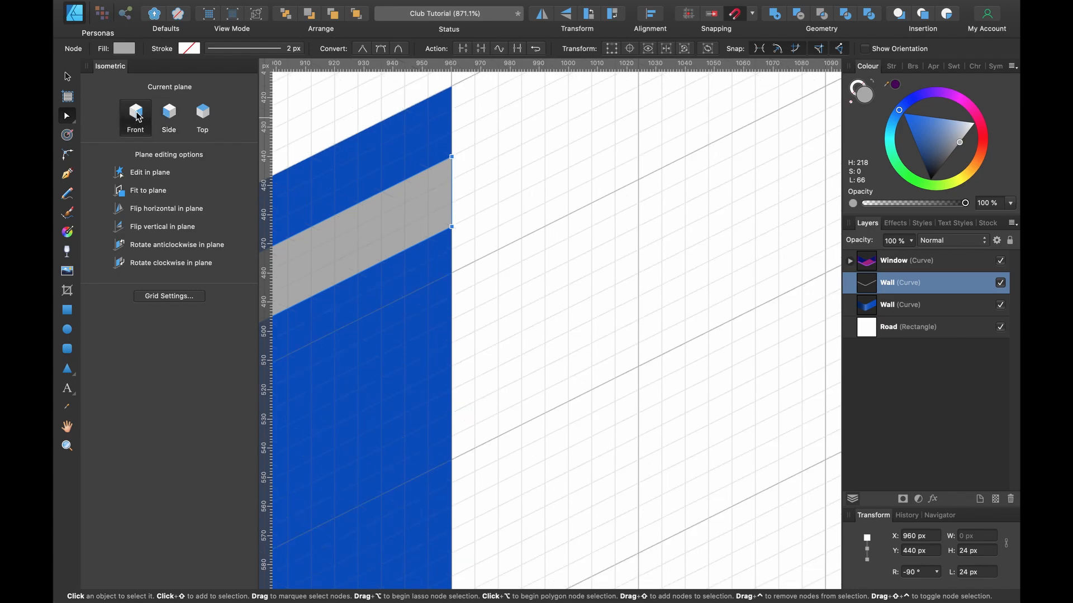
{"action": "left_click_drag", "start_coordinate": [452, 158], "coordinate": [473, 148]}
{"action": "scroll", "coordinate": [474, 147], "scroll_direction": "down", "scroll_amount": 3}
{"action": "scroll", "coordinate": [476, 150], "scroll_direction": "down", "scroll_amount": 8}
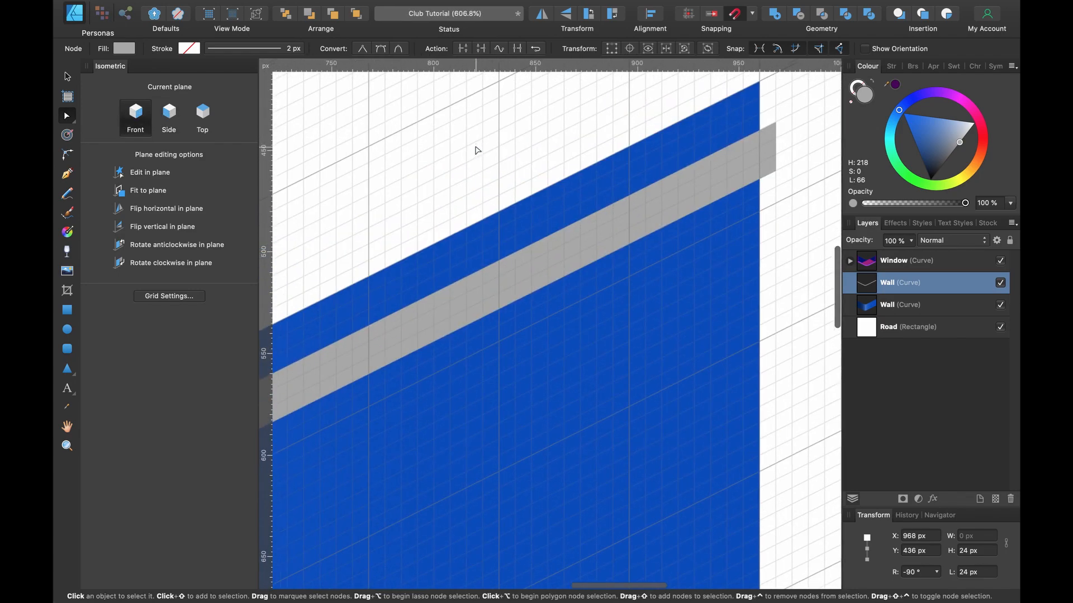
{"action": "scroll", "coordinate": [476, 150], "scroll_direction": "up", "scroll_amount": 2}
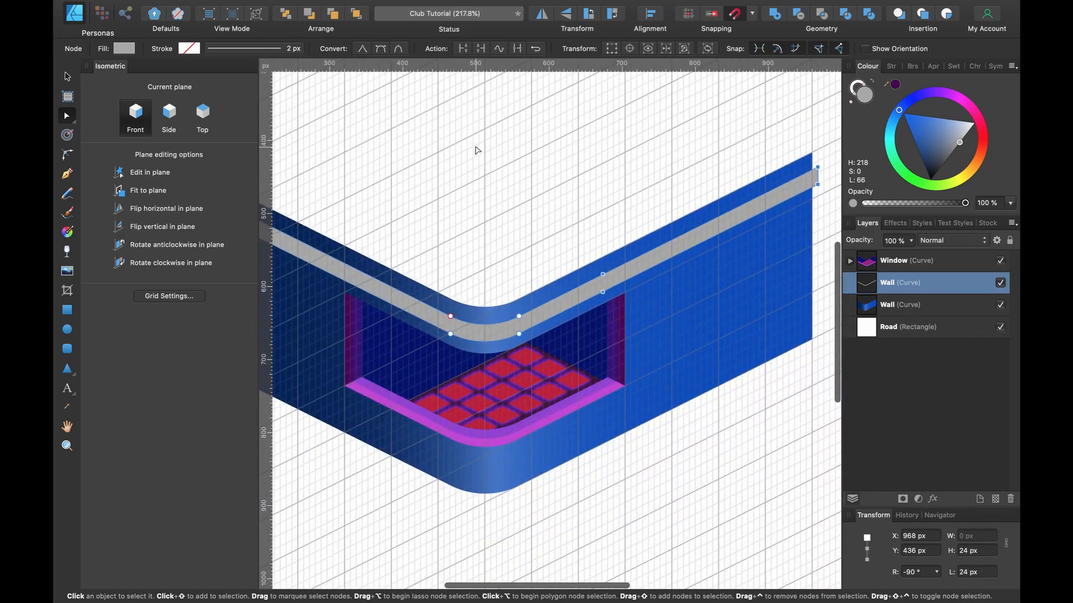
Hide the grid and apply a linear gradient fill across the strip from the left wall to the right wall.
{"action": "key", "text": "super+apostrophe"}
{"action": "scroll", "coordinate": [476, 150], "scroll_direction": "left", "scroll_amount": 1}
{"action": "scroll", "coordinate": [476, 149], "scroll_direction": "down", "scroll_amount": 1}
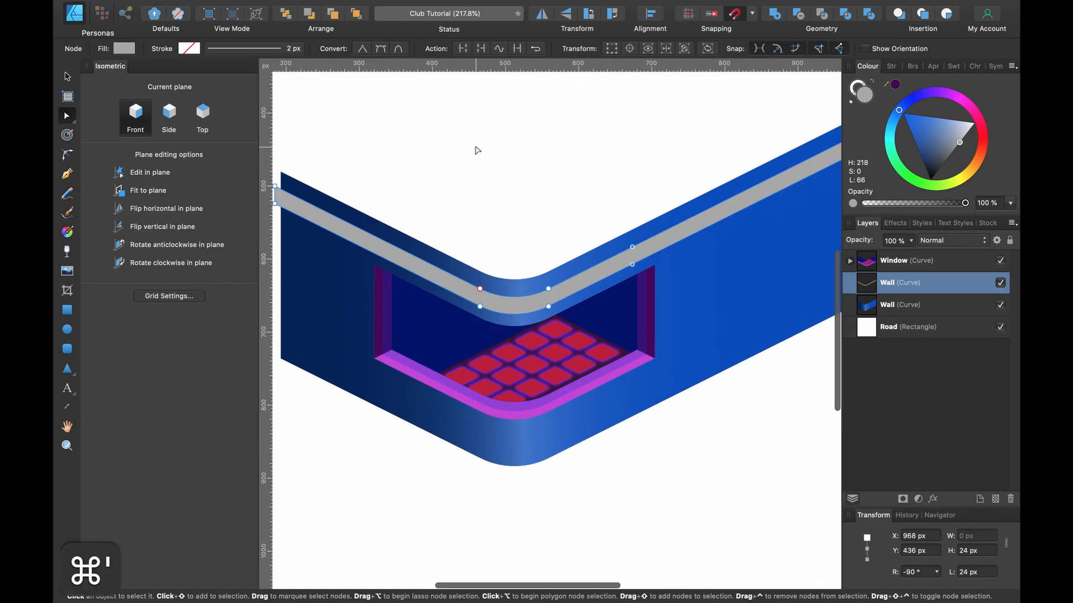
{"action": "left_click", "coordinate": [67, 234]}
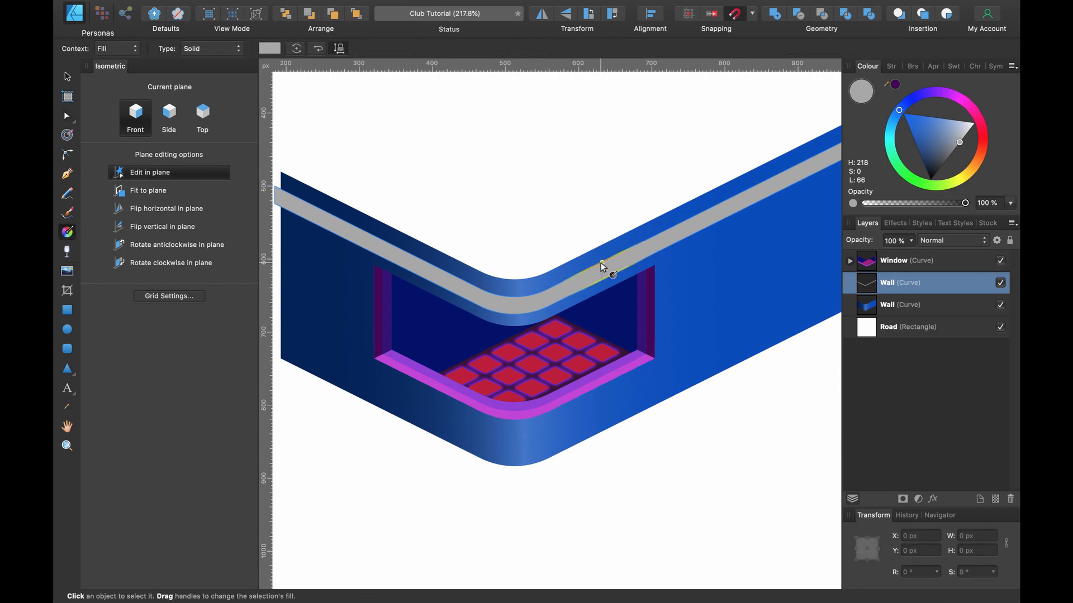
{"action": "scroll", "coordinate": [351, 246], "scroll_direction": "down", "scroll_amount": 2}
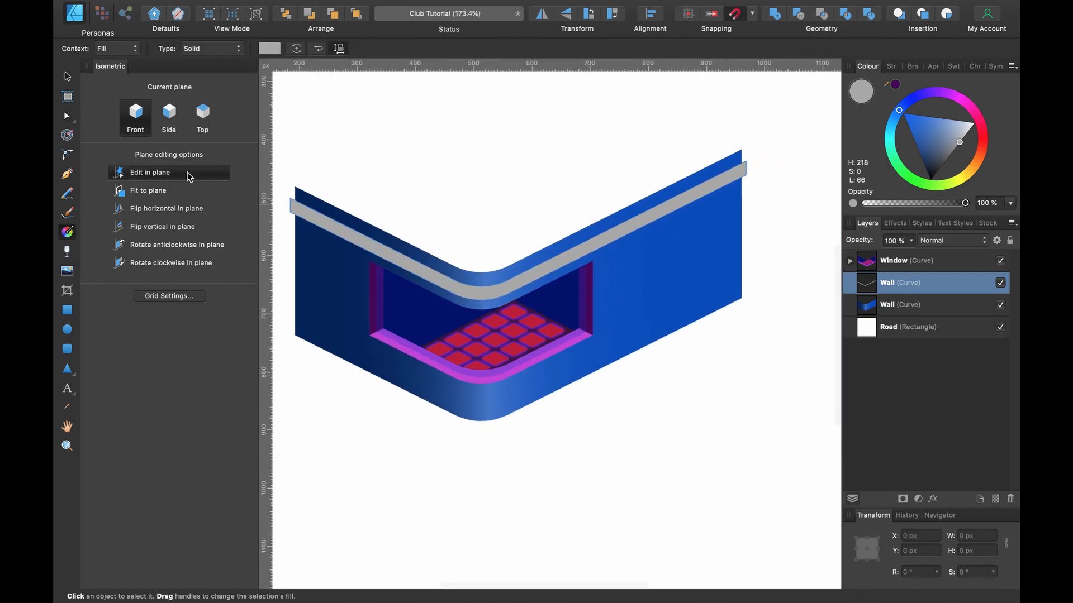
{"action": "left_click_drag", "start_coordinate": [331, 224], "coordinate": [708, 212]}
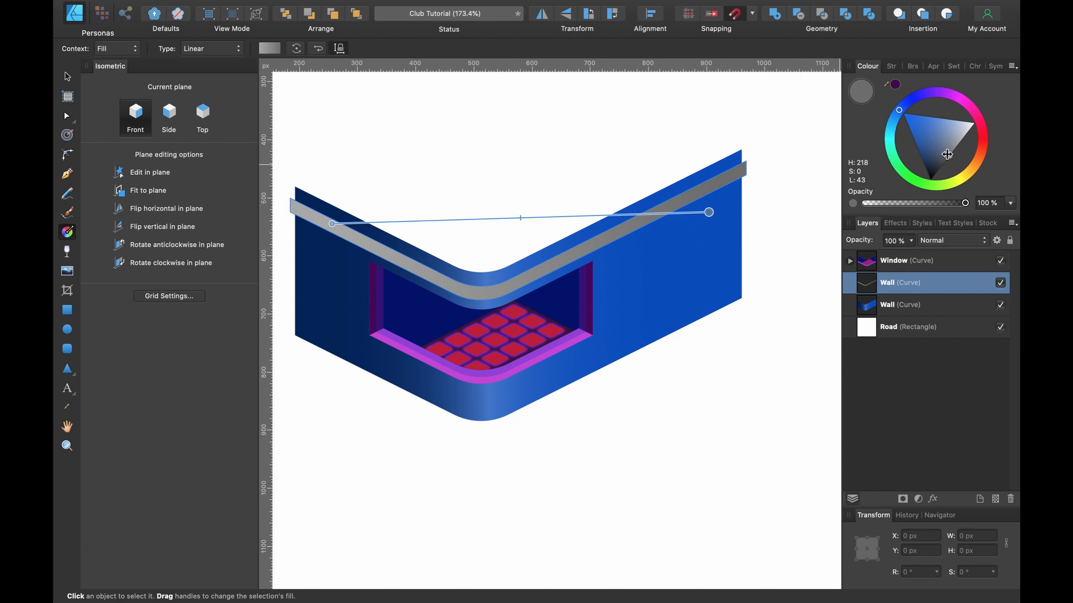
Extend the gradient to the strip's right end with a light end stop, and add alternating dark (L 16) and light stops on the right wall.
{"action": "left_click_drag", "start_coordinate": [947, 154], "coordinate": [938, 169]}
{"action": "left_click_drag", "start_coordinate": [709, 212], "coordinate": [738, 212]}
{"action": "left_click", "coordinate": [711, 212]}
{"action": "left_click", "coordinate": [738, 212]}
{"action": "left_click_drag", "start_coordinate": [938, 169], "coordinate": [958, 144]}
{"action": "left_click_drag", "start_coordinate": [711, 213], "coordinate": [677, 214]}
{"action": "left_click_drag", "start_coordinate": [915, 122], "coordinate": [910, 162]}
{"action": "left_click", "coordinate": [585, 217]}
{"action": "left_click", "coordinate": [642, 215]}
{"action": "left_click_drag", "start_coordinate": [613, 216], "coordinate": [626, 218]}
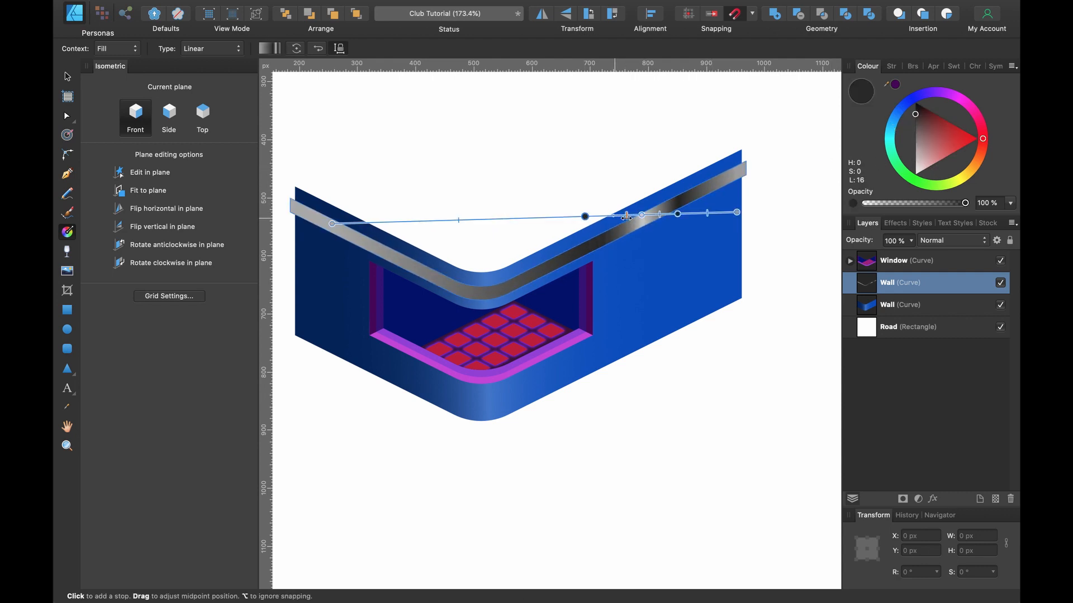
Add a near-white gradient stop (L 92) near the rounded corner and a dark stop on the left wall.
{"action": "left_click", "coordinate": [489, 219]}
{"action": "left_click_drag", "start_coordinate": [915, 134], "coordinate": [910, 165]}
{"action": "left_click_drag", "start_coordinate": [536, 218], "coordinate": [514, 219]}
{"action": "left_click", "coordinate": [418, 221]}
{"action": "left_click_drag", "start_coordinate": [914, 157], "coordinate": [897, 113]}
Extend the gradient's start to the strip's left end, lighten it to L 76, add dark and mid-grey (L 44) stops, and centre the corner highlight.
{"action": "left_click_drag", "start_coordinate": [334, 225], "coordinate": [299, 226]}
{"action": "left_click_drag", "start_coordinate": [958, 146], "coordinate": [907, 106]}
{"action": "left_click", "coordinate": [364, 224]}
{"action": "left_click_drag", "start_coordinate": [401, 223], "coordinate": [416, 222]}
{"action": "left_click", "coordinate": [396, 223]}
{"action": "mouse_move", "coordinate": [915, 124]}
{"action": "left_mouse_down"}
{"action": "mouse_move", "coordinate": [912, 157]}
{"action": "mouse_move", "coordinate": [913, 135]}
{"action": "left_mouse_up"}
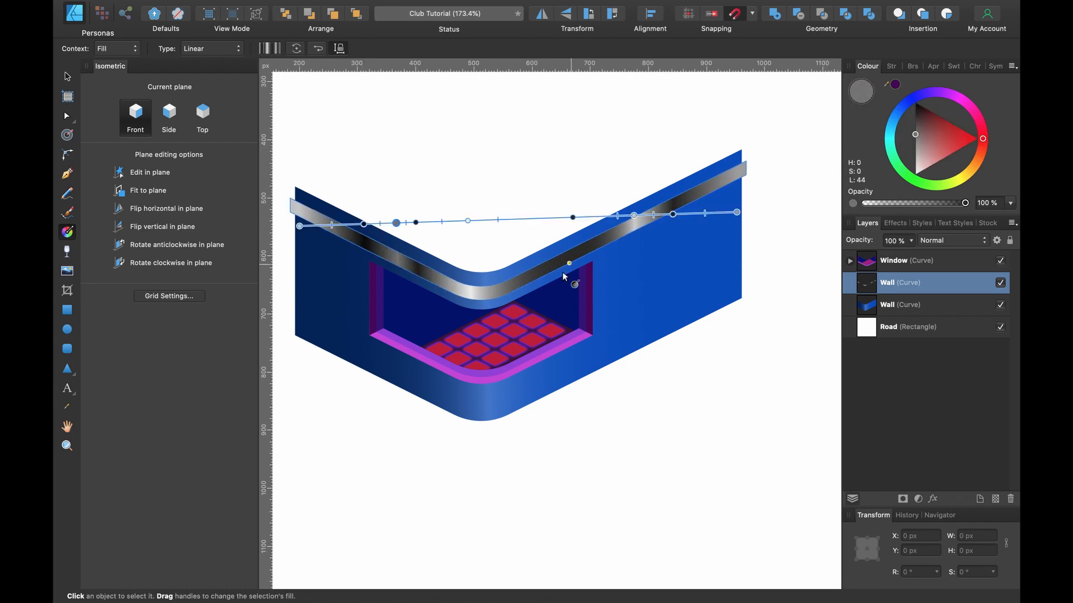
{"action": "left_click_drag", "start_coordinate": [468, 220], "coordinate": [483, 220]}
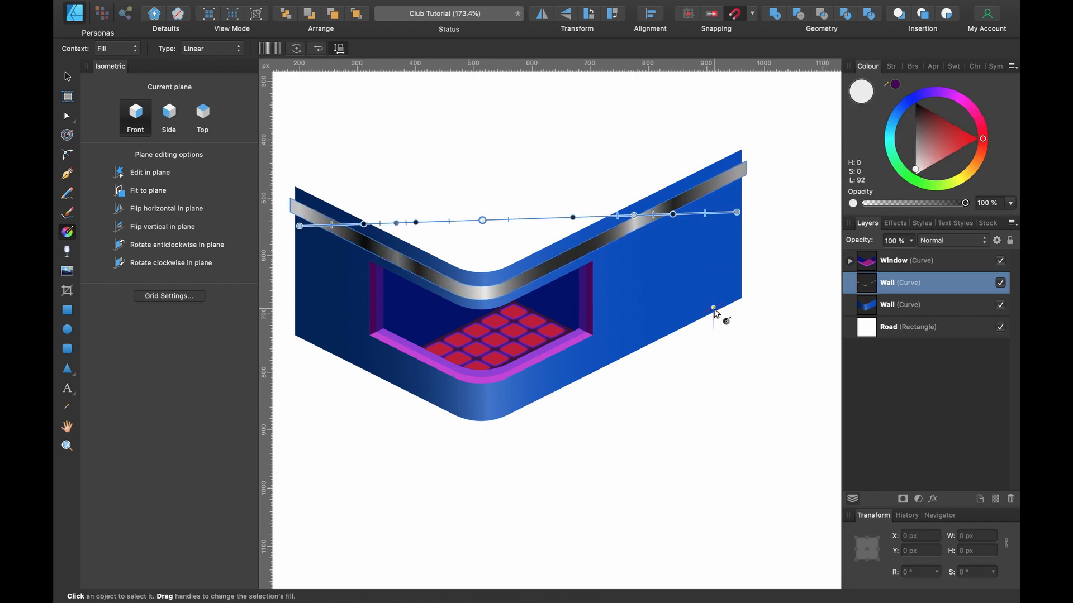
{"action": "key", "text": "v"}
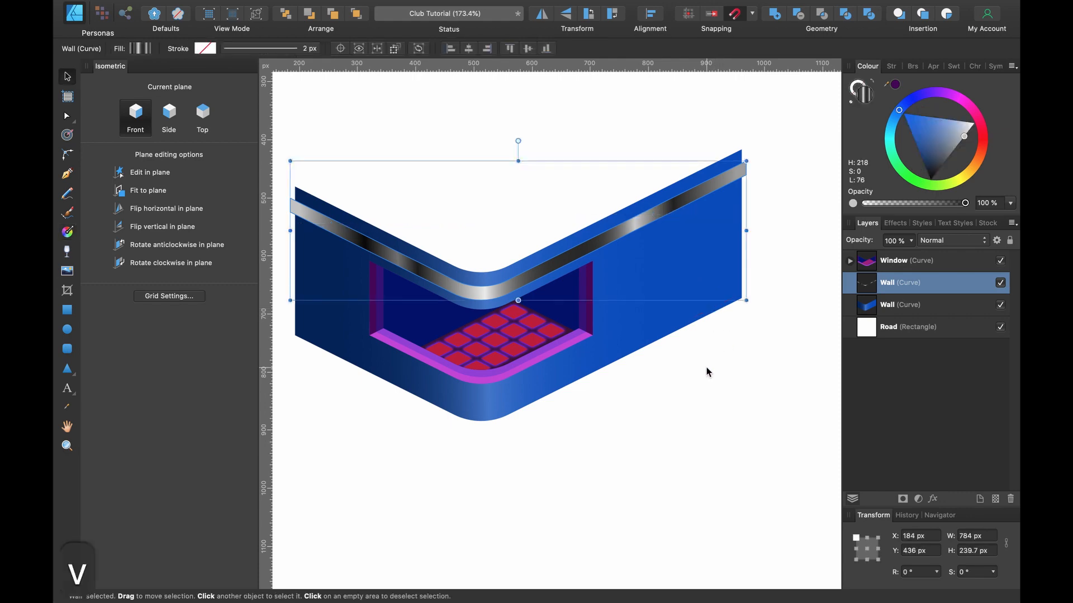
Duplicate the metallic strip and move the rear copy up to Y 428 px.
{"action": "scroll", "coordinate": [704, 371], "scroll_direction": "left", "scroll_amount": 3}
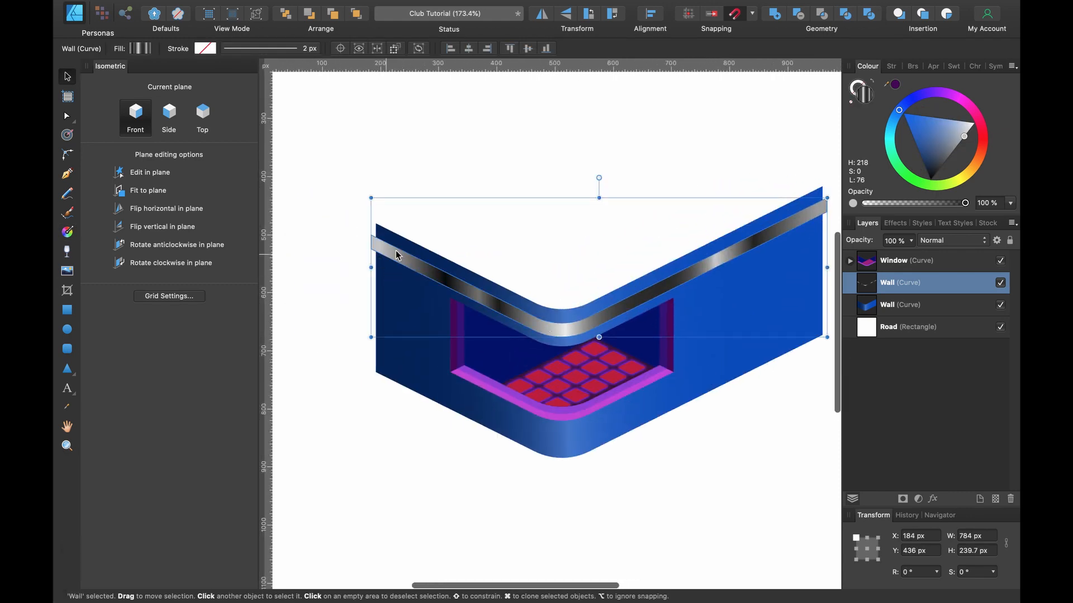
{"action": "scroll", "coordinate": [428, 243], "scroll_direction": "up", "scroll_amount": 5}
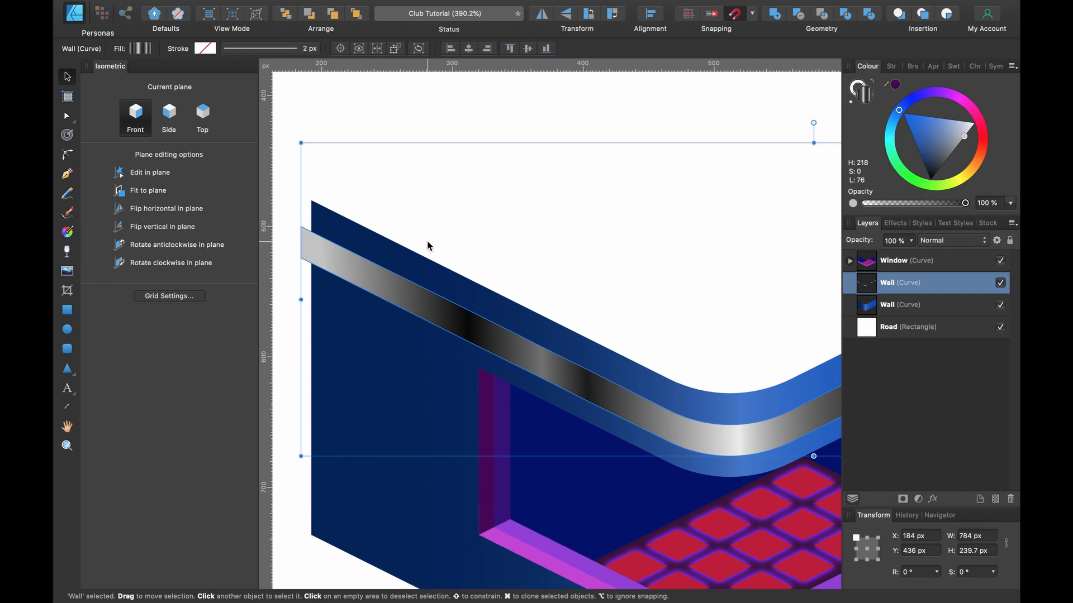
{"action": "scroll", "coordinate": [427, 246], "scroll_direction": "right", "scroll_amount": 2}
{"action": "scroll", "coordinate": [426, 245], "scroll_direction": "right", "scroll_amount": 5}
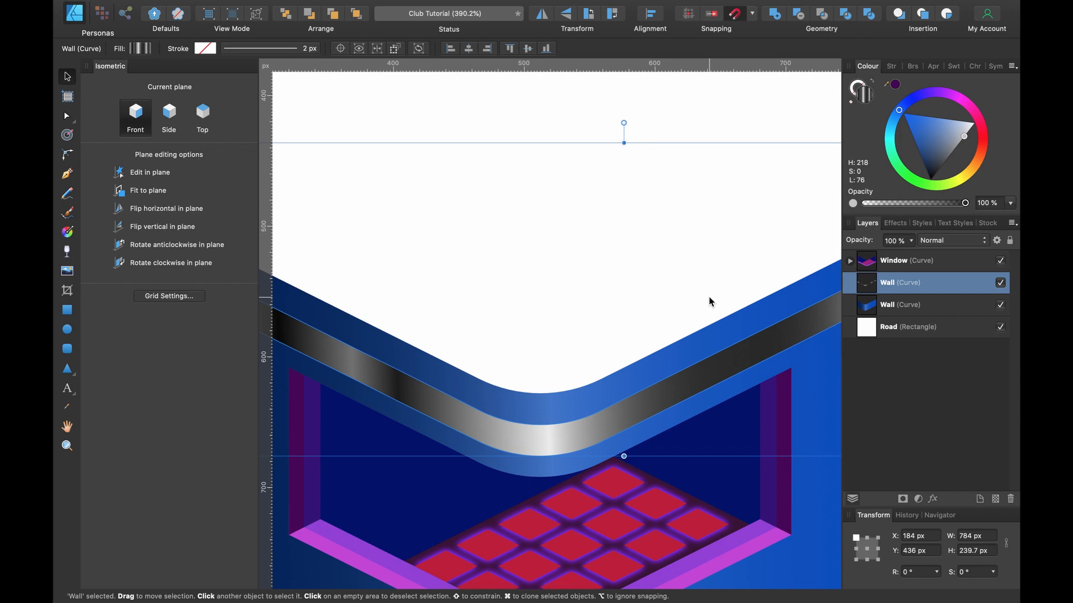
{"action": "key", "text": "super+j"}
{"action": "scroll", "coordinate": [709, 300], "scroll_direction": "left", "scroll_amount": 5}
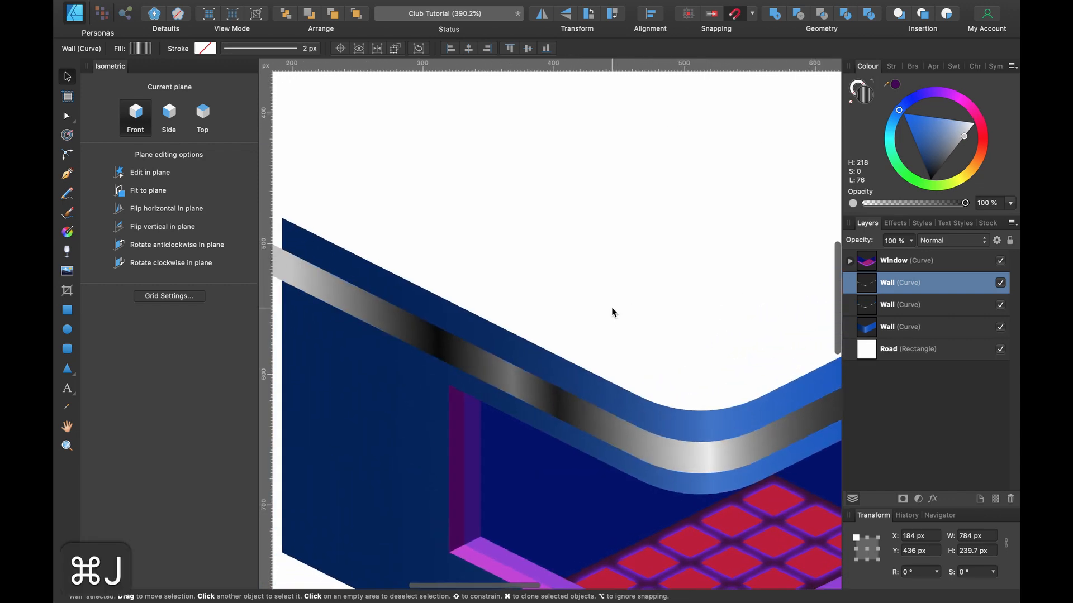
{"action": "left_click", "coordinate": [918, 305]}
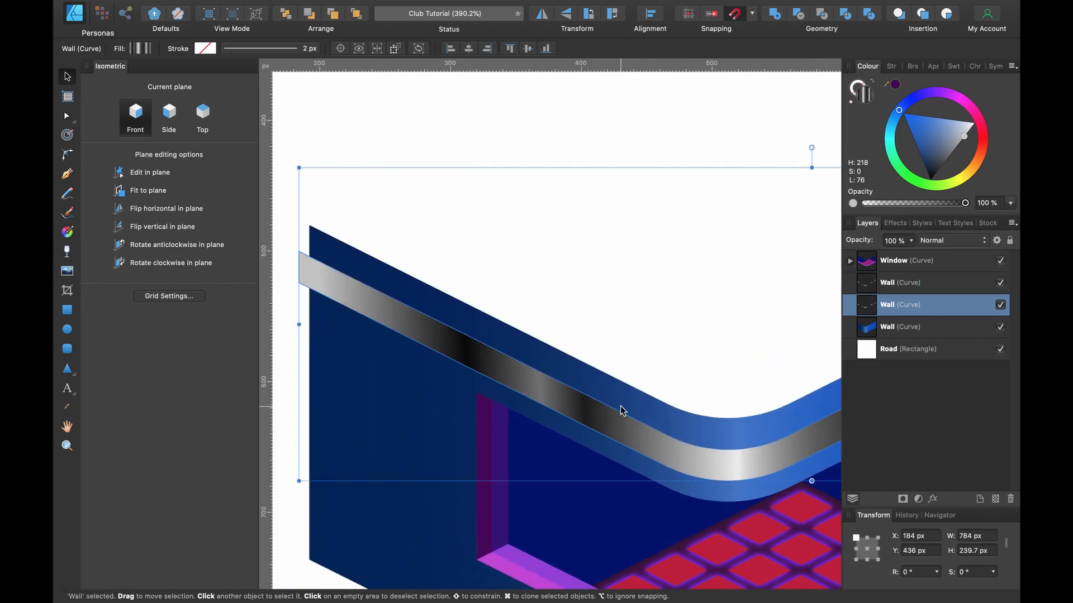
{"action": "left_click_drag", "start_coordinate": [622, 411], "coordinate": [623, 391]}
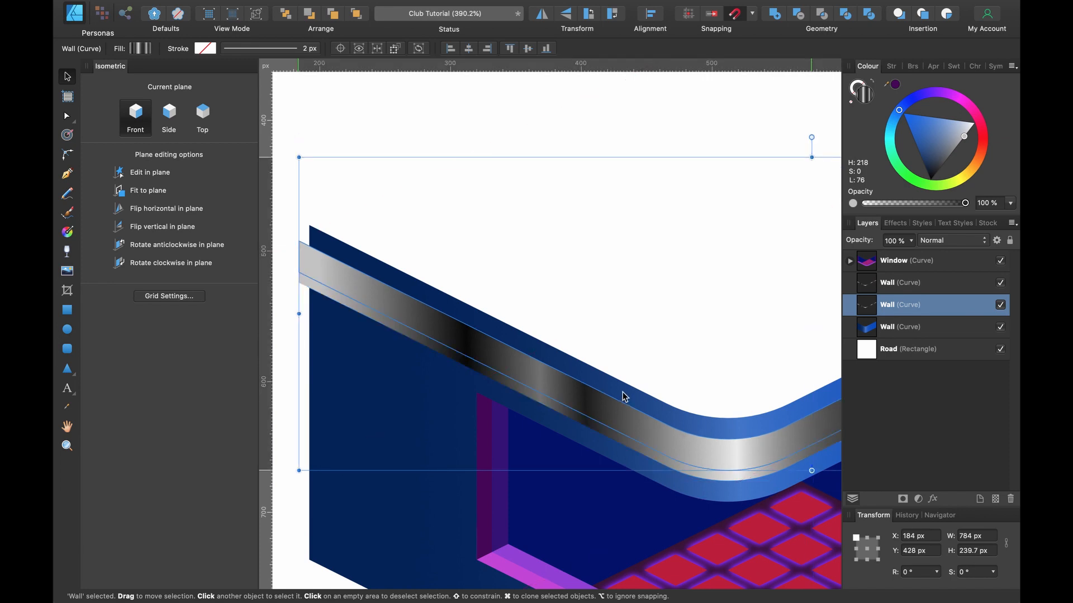
Fill the rear copy of the metallic strip with solid black.
{"action": "left_click_drag", "start_coordinate": [947, 151], "coordinate": [944, 201]}
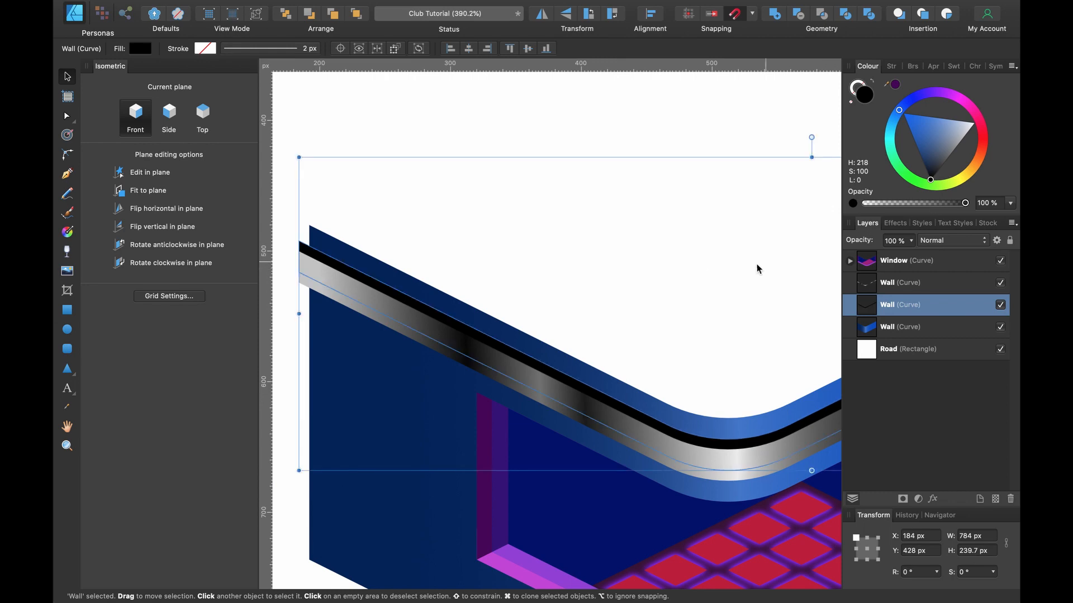
{"action": "scroll", "coordinate": [378, 339], "scroll_direction": "left", "scroll_amount": 2}
{"action": "scroll", "coordinate": [378, 340], "scroll_direction": "up", "scroll_amount": 1}
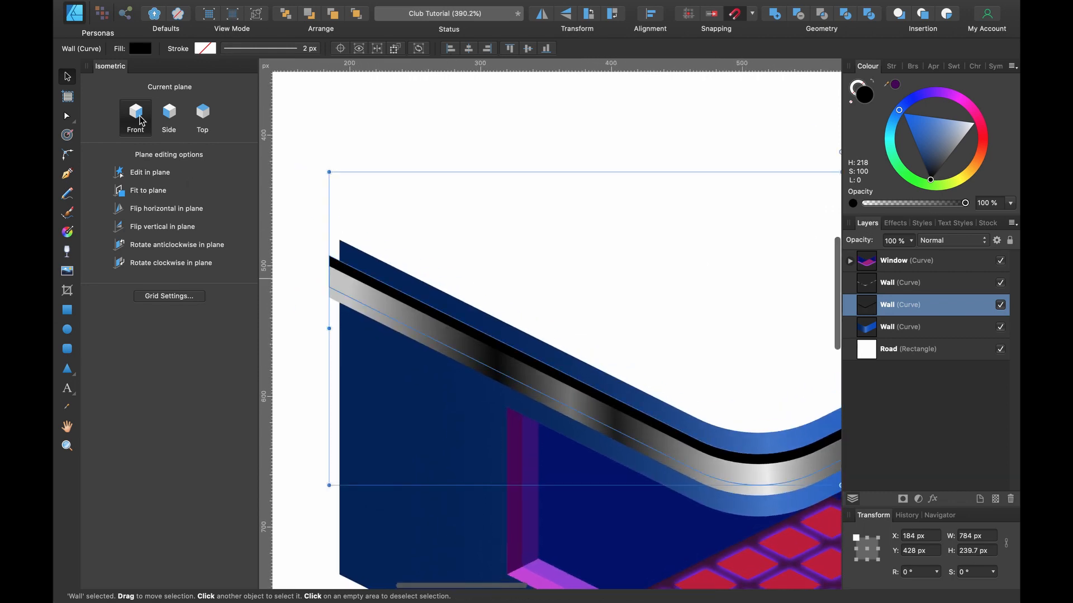
Bevel the black strip's left end on the Side grid: add a sharp node at 192, 496 px and one at 184, 500 px, then delete the outer corner.
{"action": "key", "text": "super+apostrophe"}
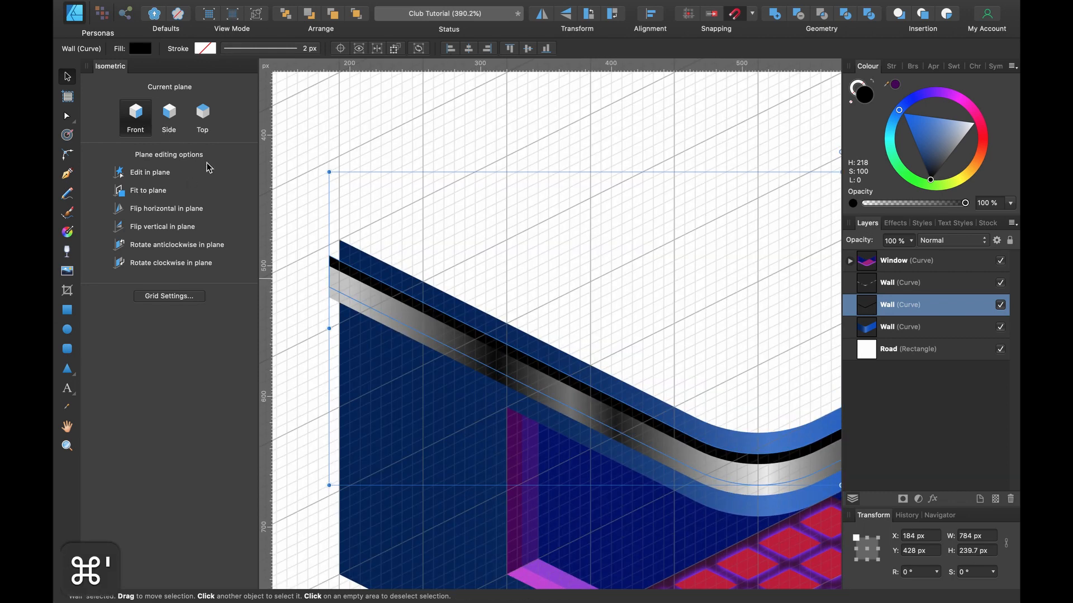
{"action": "left_click", "coordinate": [170, 116]}
{"action": "scroll", "coordinate": [382, 262], "scroll_direction": "up", "scroll_amount": 10}
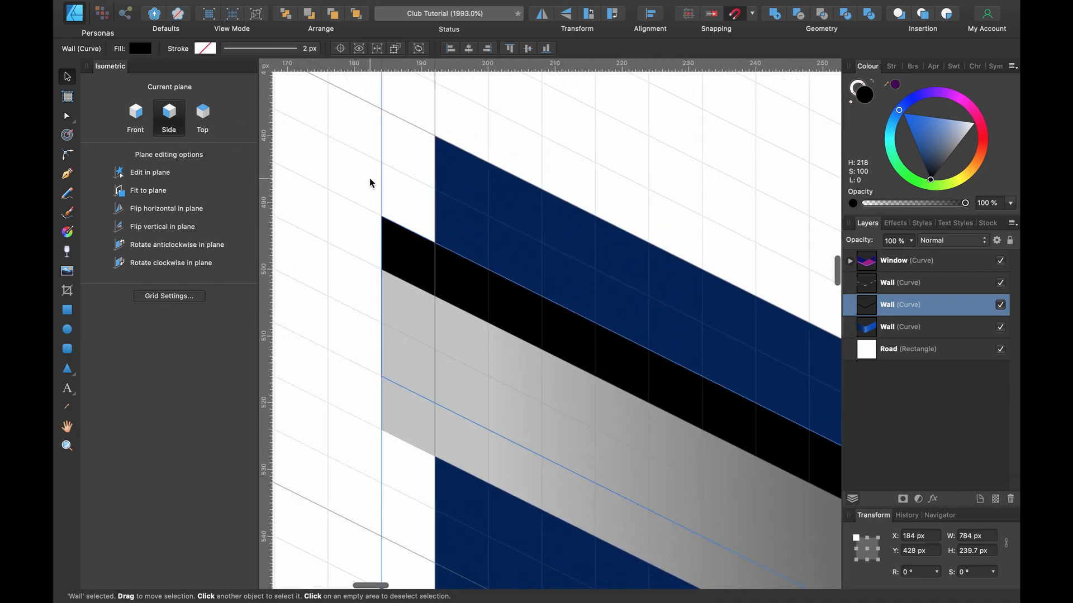
{"action": "key", "text": "a"}
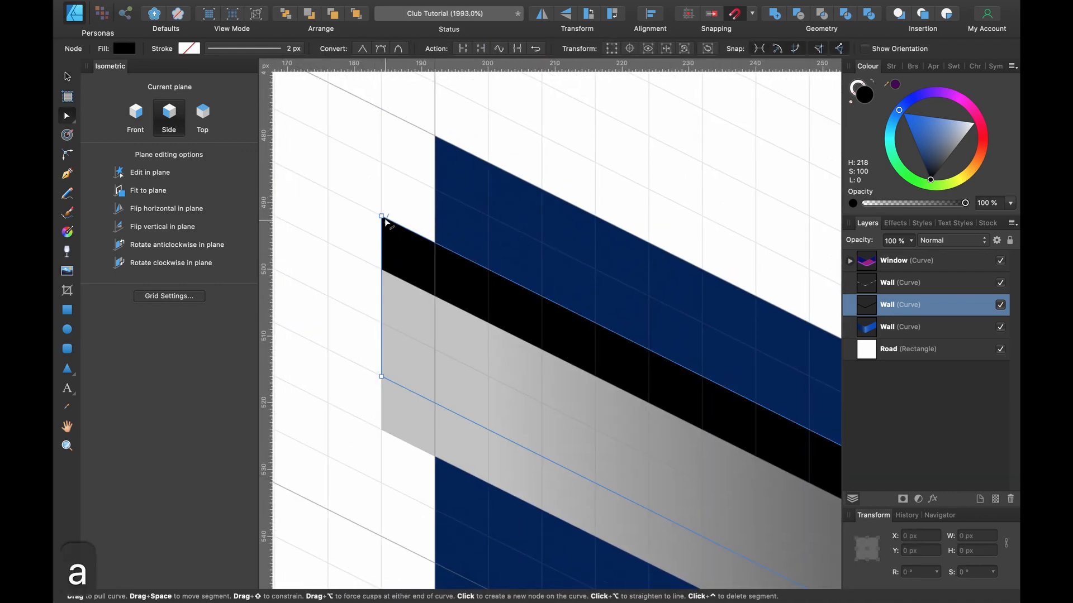
{"action": "left_click", "coordinate": [435, 243]}
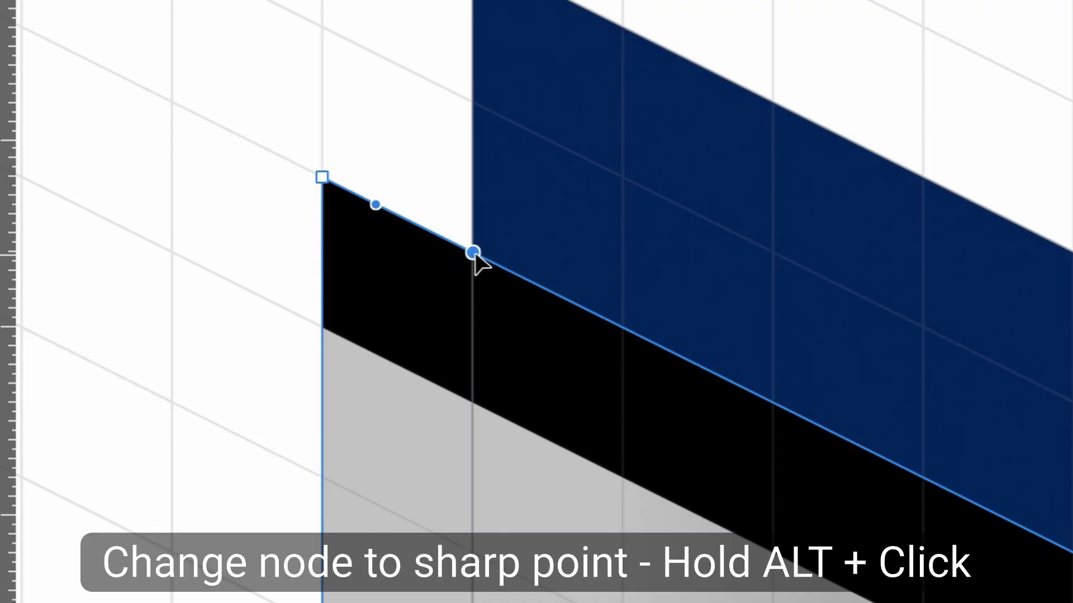
{"action": "left_click", "coordinate": [472, 253], "text": "alt"}
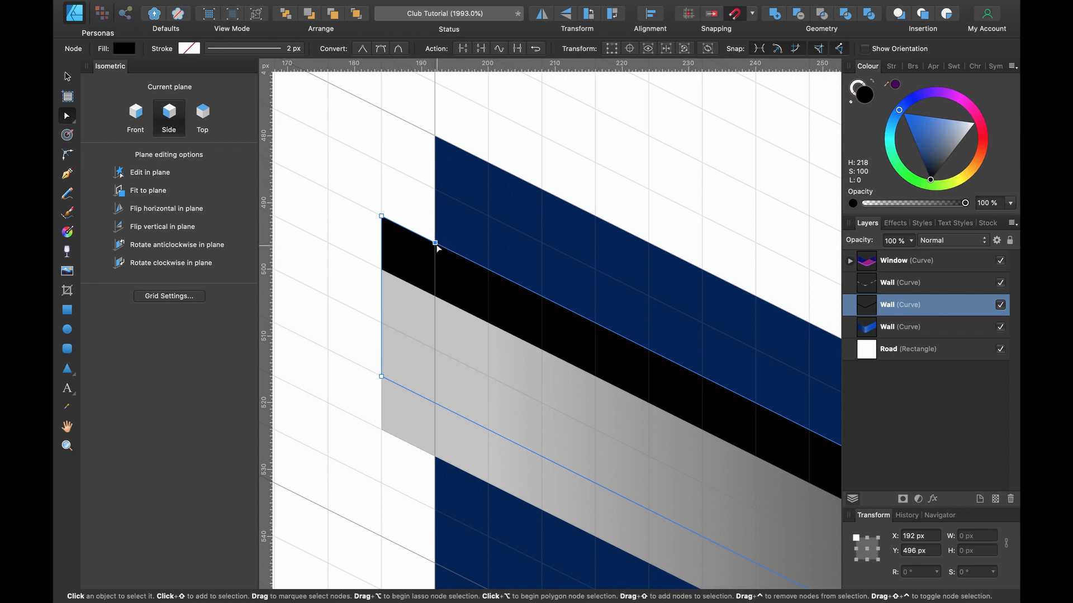
{"action": "left_click", "coordinate": [382, 272]}
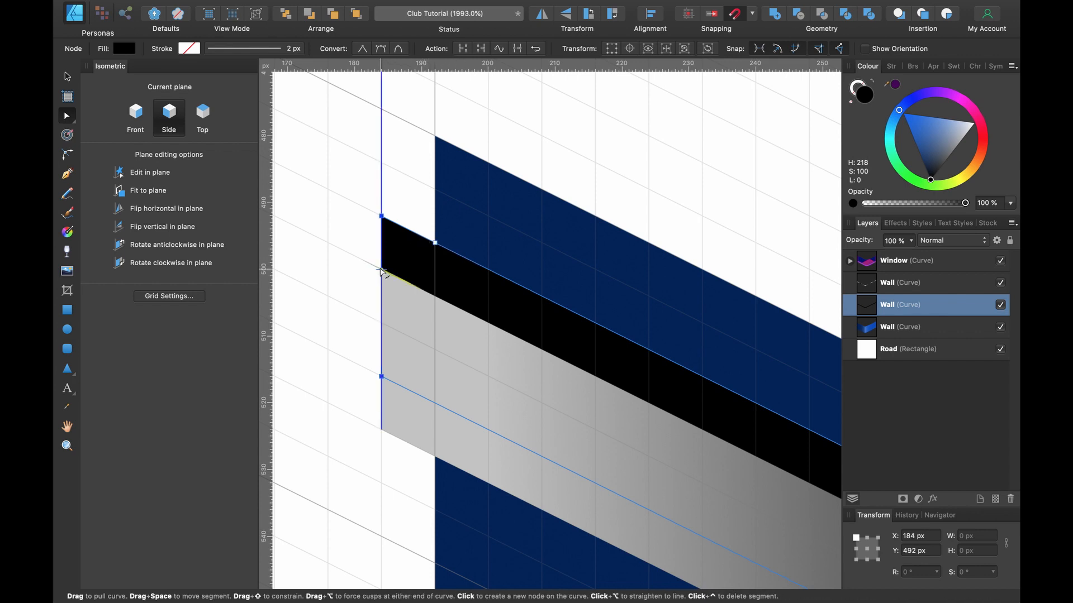
{"action": "left_click", "coordinate": [382, 272]}
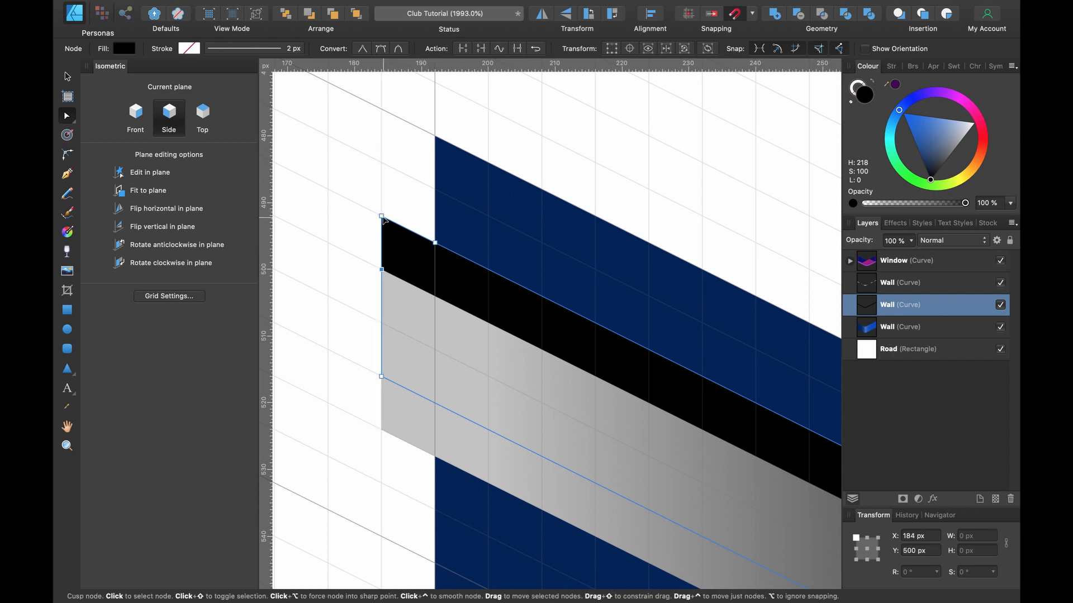
{"action": "key", "text": "BackSpace"}
Bevel the black strip's right end: add a side-edge node at the metallic strip's top and a sharp node at 960, 432 px, then delete the outer corner.
{"action": "scroll", "coordinate": [437, 235], "scroll_direction": "down", "scroll_amount": 3}
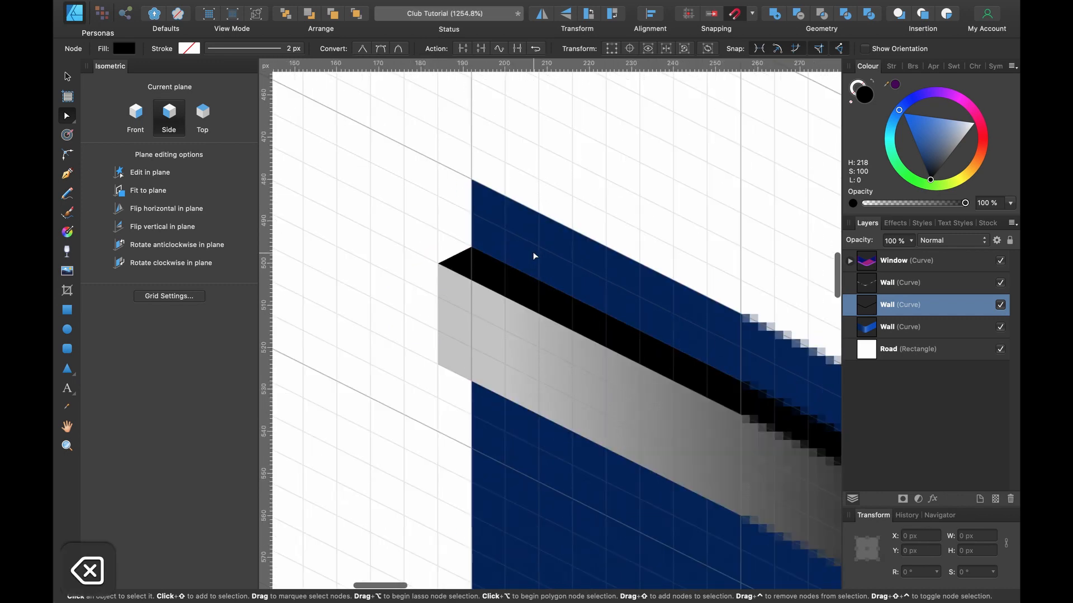
{"action": "scroll", "coordinate": [499, 242], "scroll_direction": "down", "scroll_amount": 2}
{"action": "scroll", "coordinate": [499, 242], "scroll_direction": "right", "scroll_amount": 3}
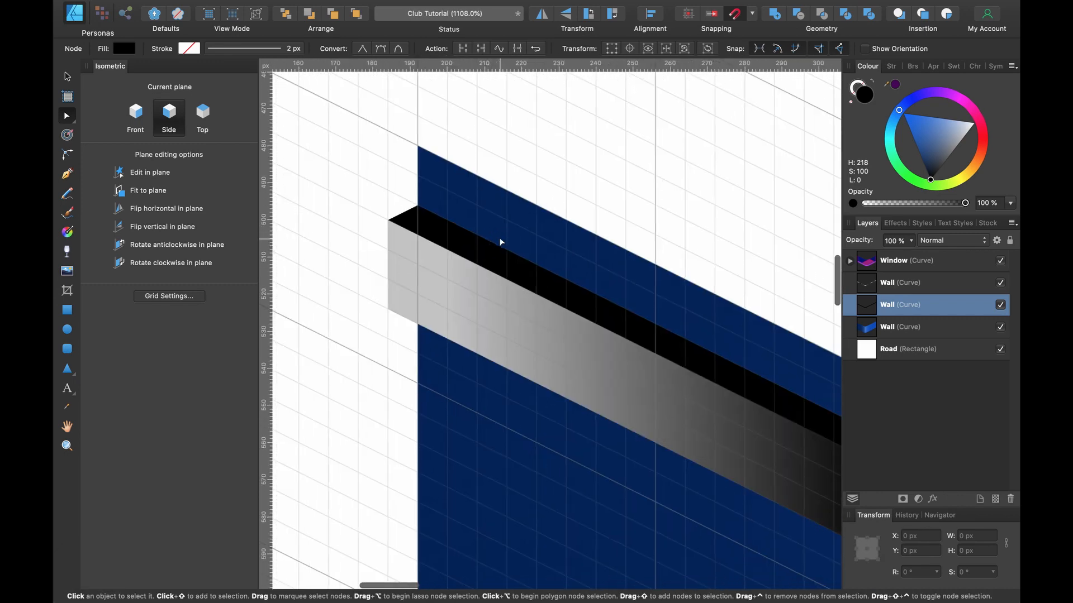
{"action": "scroll", "coordinate": [512, 261], "scroll_direction": "right", "scroll_amount": 20}
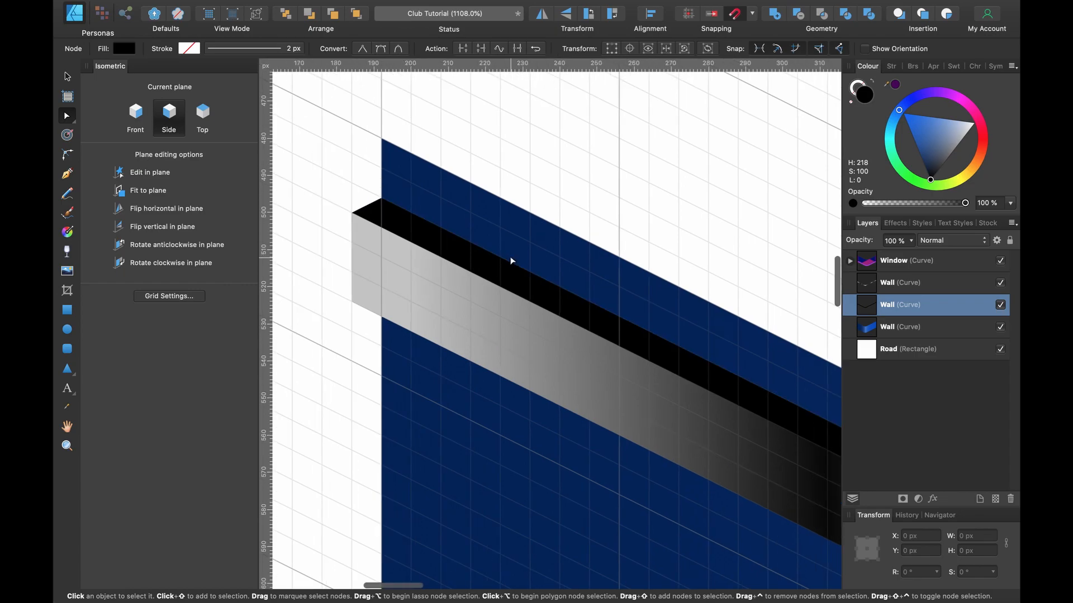
{"action": "scroll", "coordinate": [512, 261], "scroll_direction": "right", "scroll_amount": 6}
{"action": "scroll", "coordinate": [511, 260], "scroll_direction": "up", "scroll_amount": 2}
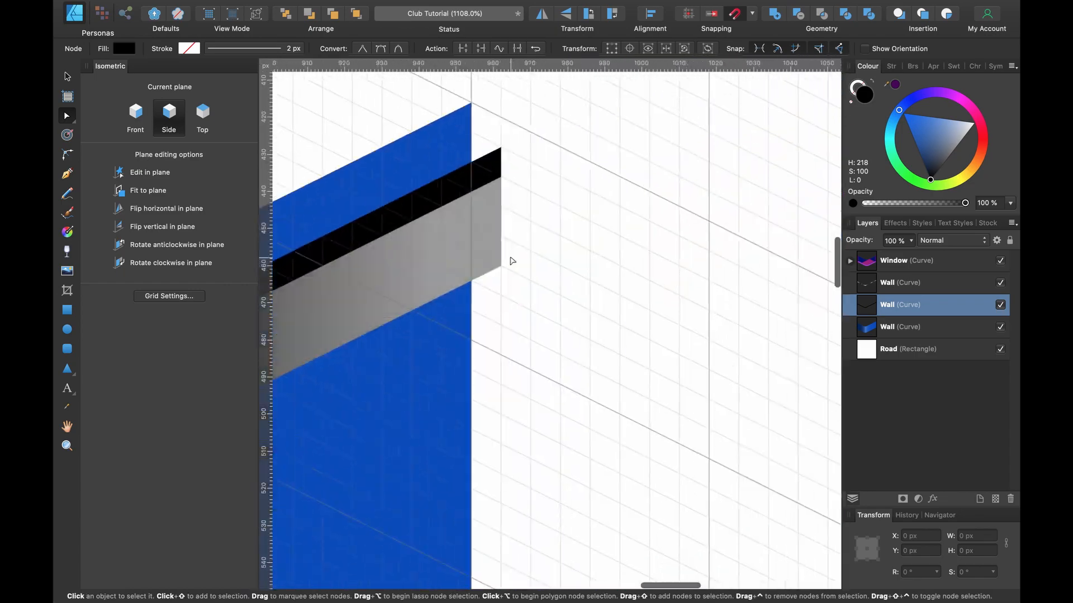
{"action": "scroll", "coordinate": [447, 204], "scroll_direction": "up", "scroll_amount": 5}
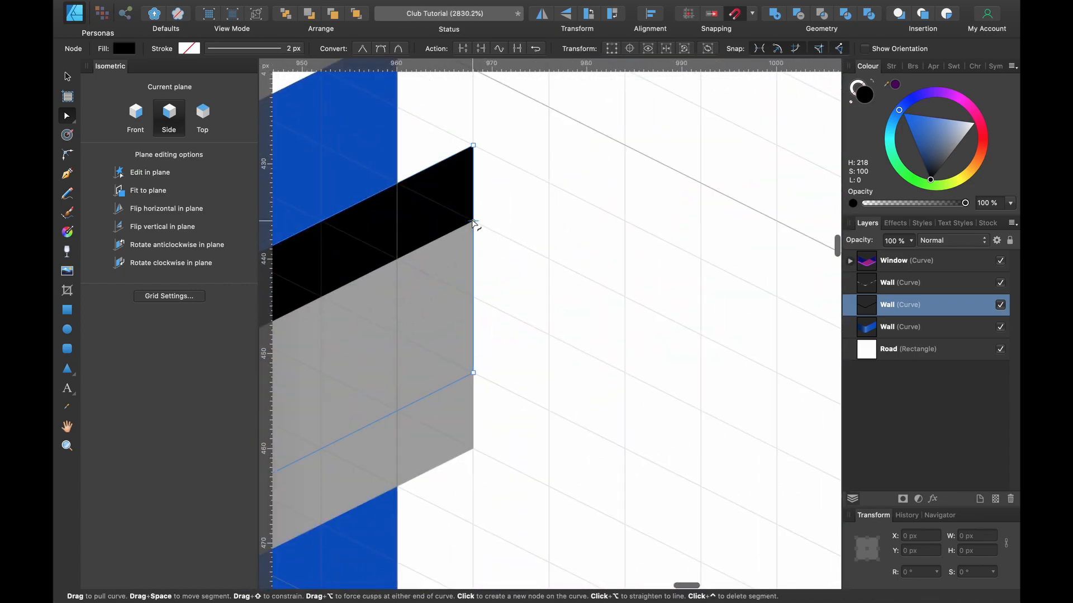
{"action": "left_click", "coordinate": [456, 208]}
{"action": "left_click", "coordinate": [397, 183]}
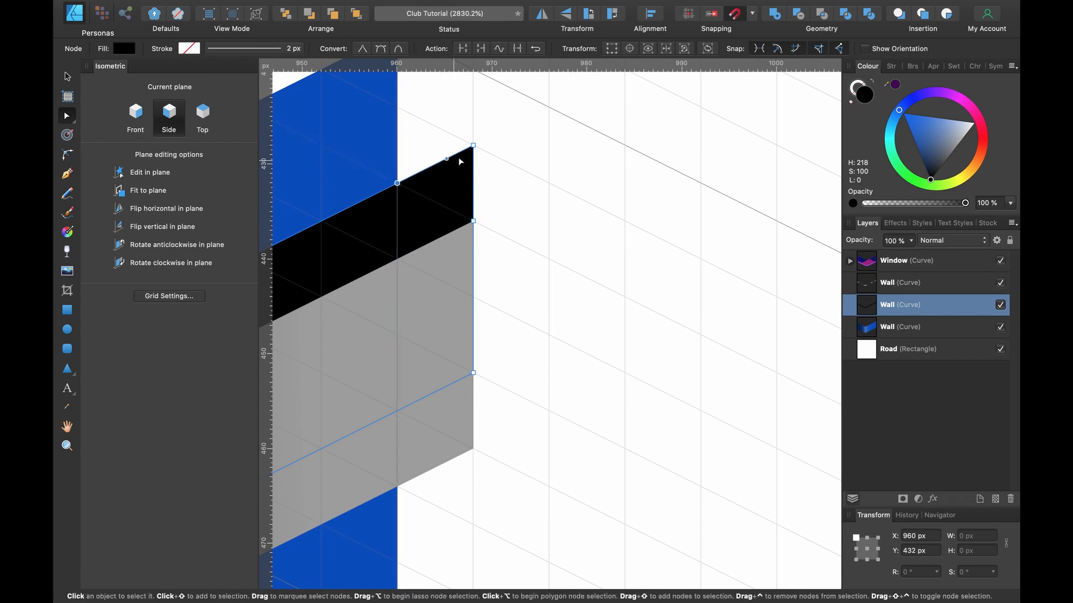
{"action": "left_click", "coordinate": [473, 146]}
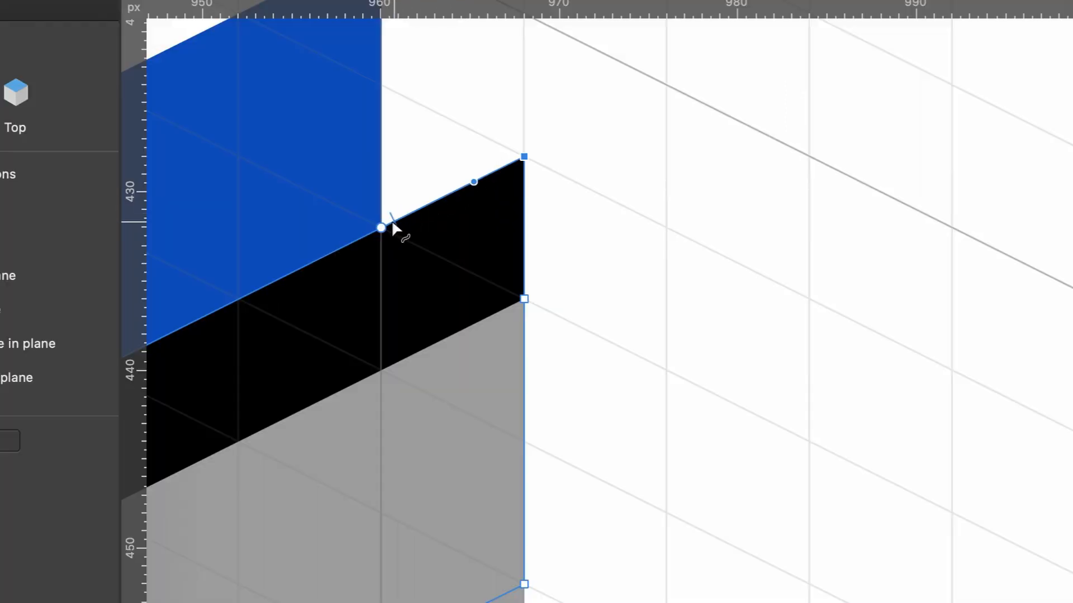
{"action": "left_click", "coordinate": [397, 183]}
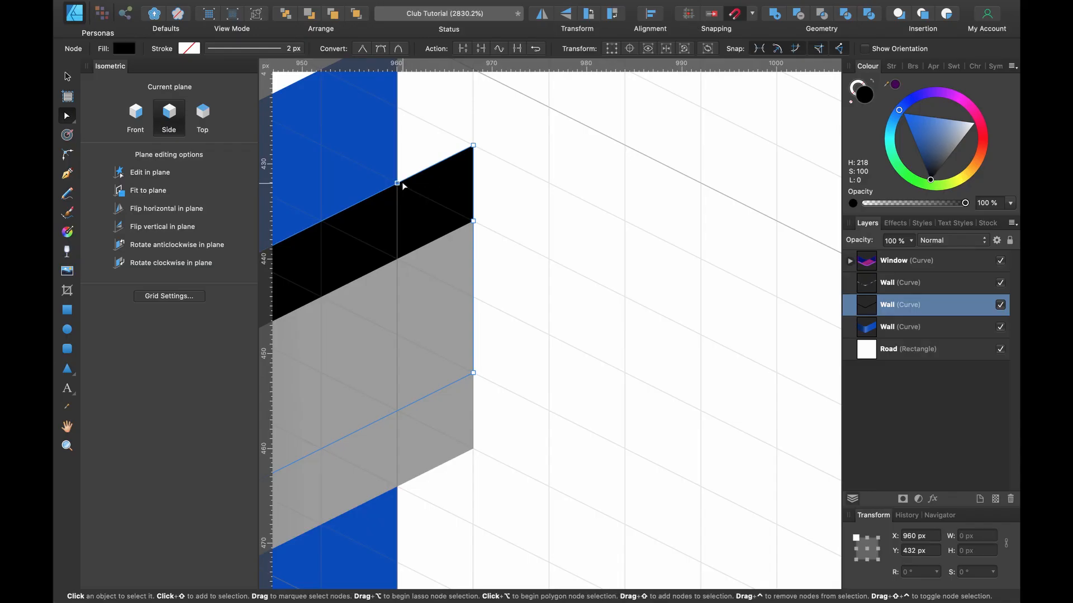
{"action": "scroll", "coordinate": [386, 226], "scroll_direction": "left", "scroll_amount": 2}
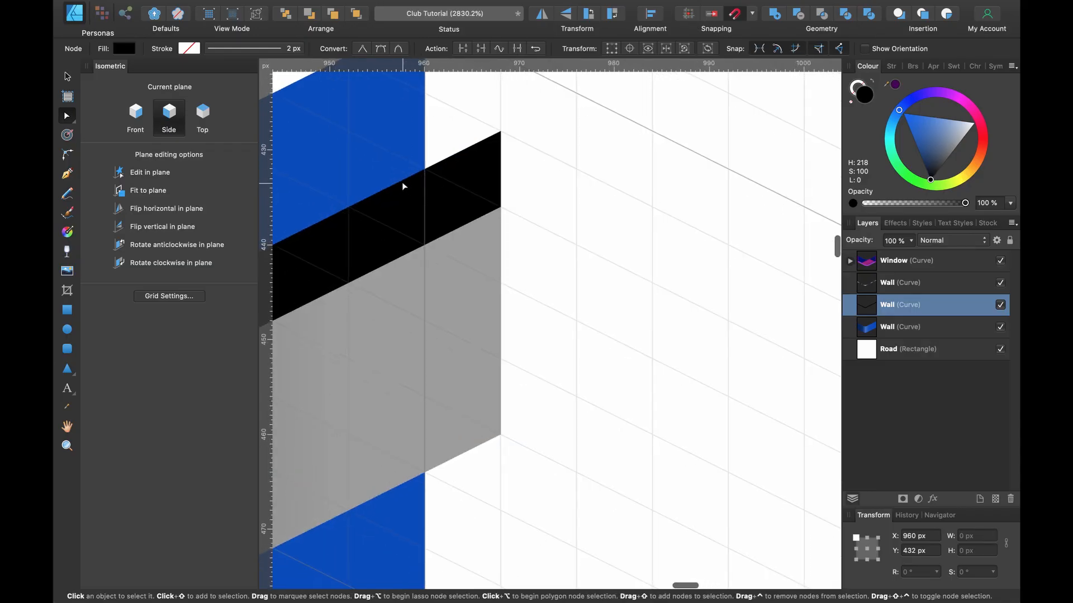
{"action": "left_click", "coordinate": [524, 140]}
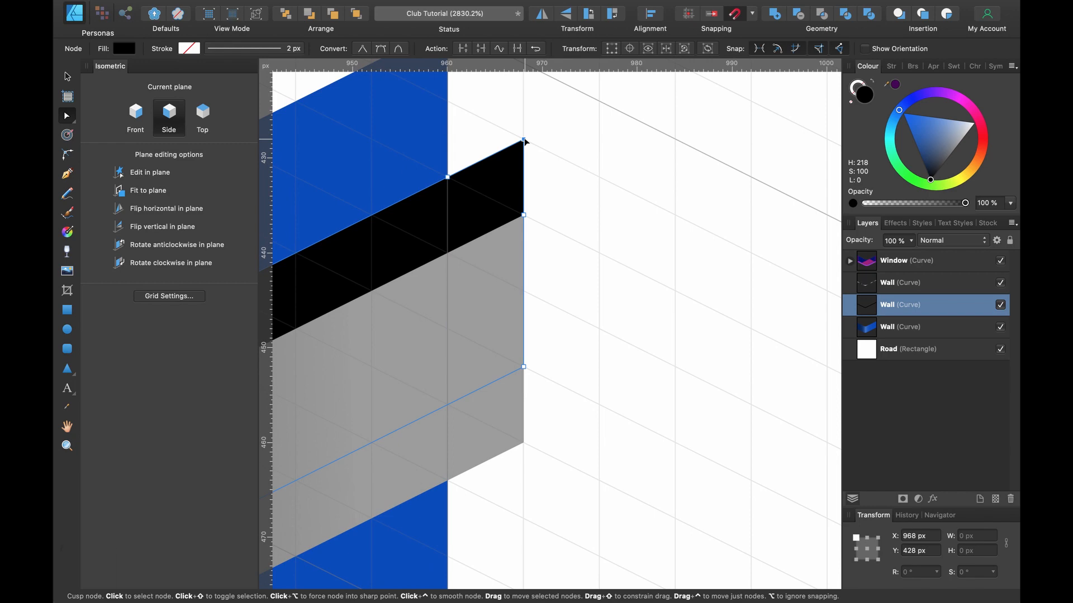
{"action": "key", "text": "BackSpace"}
Hide the isometric grid and deselect the strip by selecting the Road background.
{"action": "scroll", "coordinate": [525, 141], "scroll_direction": "down", "scroll_amount": 10}
{"action": "key", "text": "super+apostrophe"}
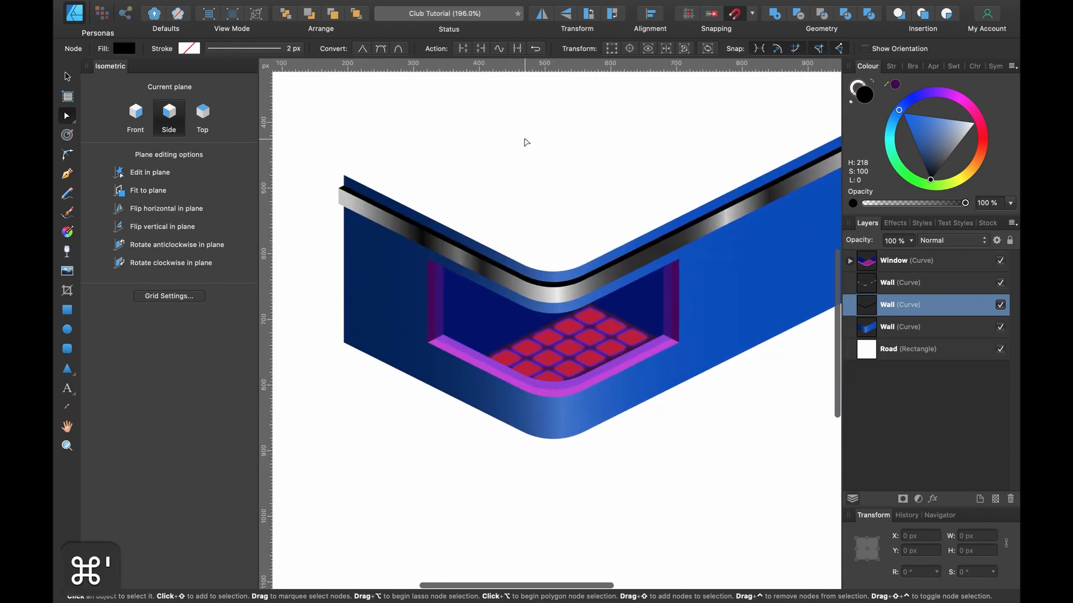
{"action": "scroll", "coordinate": [525, 142], "scroll_direction": "down", "scroll_amount": 1}
{"action": "key", "text": "v"}
{"action": "left_click", "coordinate": [384, 468]}
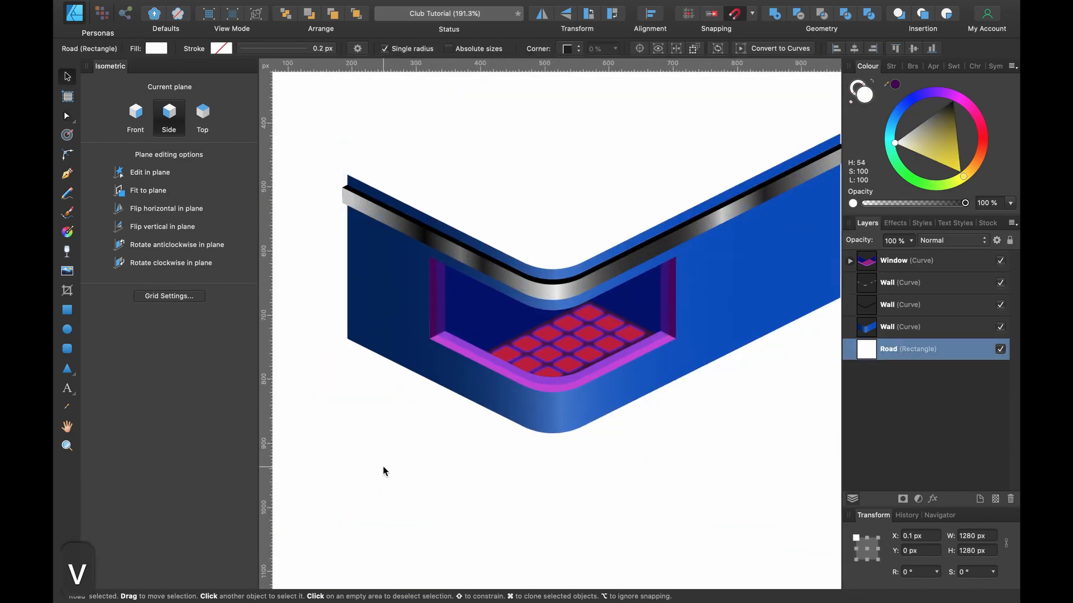
{"action": "scroll", "coordinate": [383, 468], "scroll_direction": "up", "scroll_amount": 2}
{"action": "scroll", "coordinate": [383, 468], "scroll_direction": "right", "scroll_amount": 3}
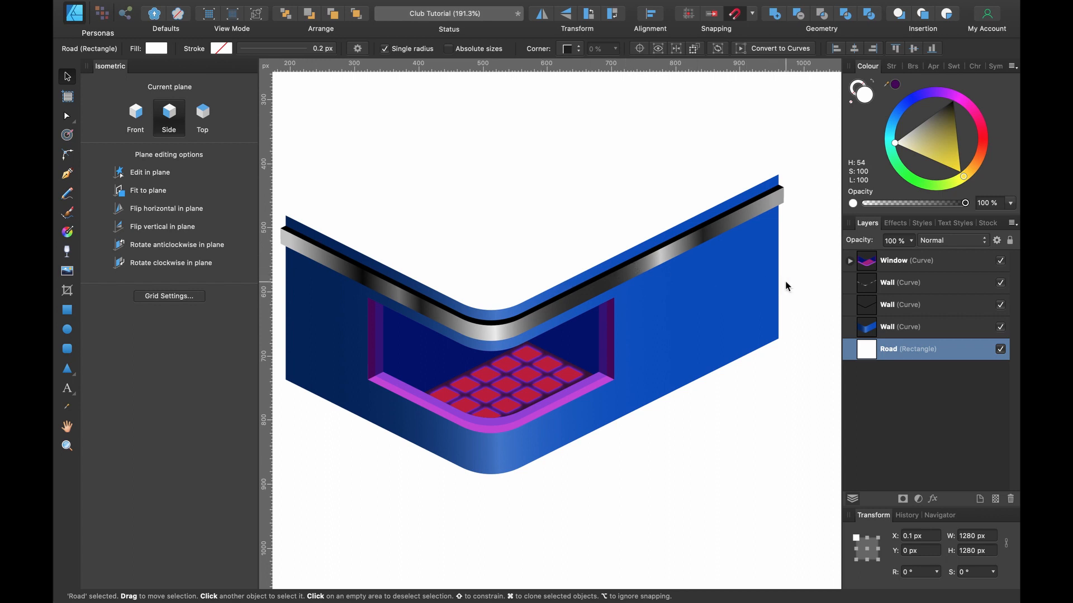
Recolour the wall gradient's end stops to medium blue (L 31) on the left and dark navy (L 14) on the right.
{"action": "left_click", "coordinate": [905, 329]}
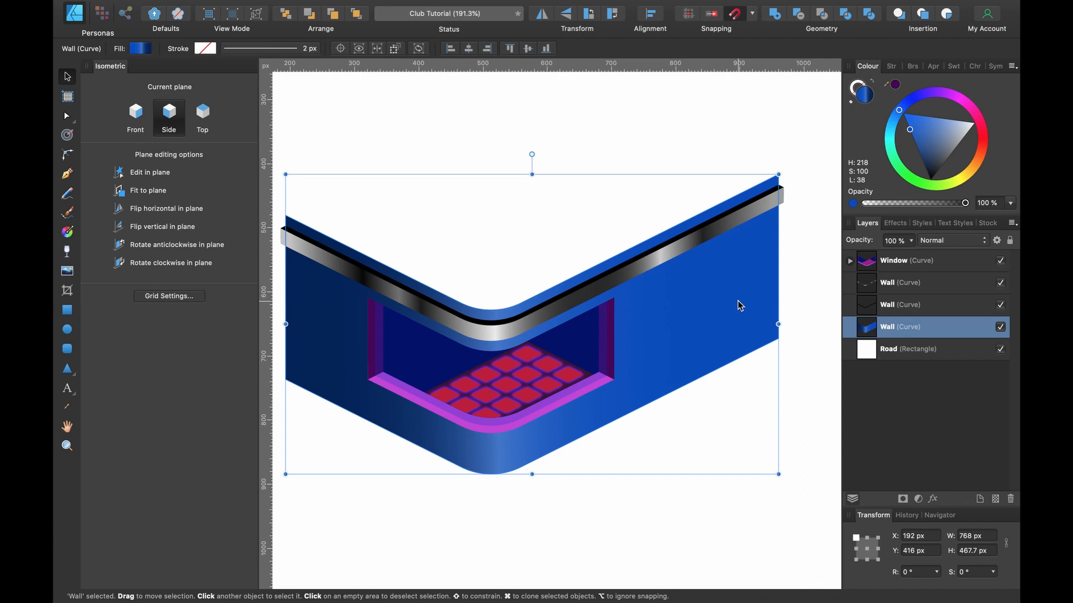
{"action": "key", "text": "g"}
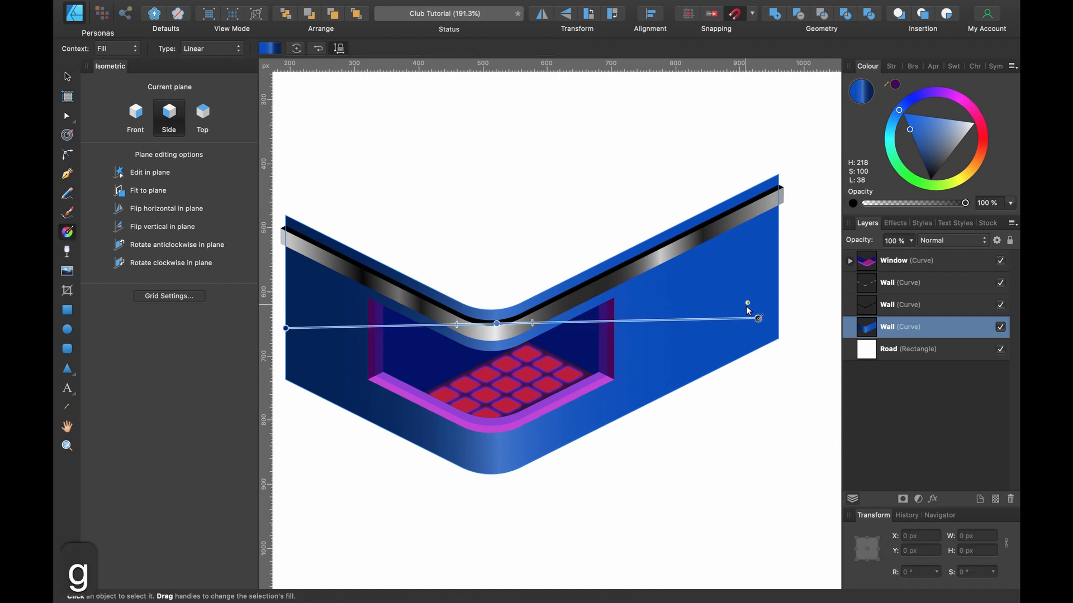
{"action": "left_click", "coordinate": [757, 318]}
{"action": "mouse_move", "coordinate": [913, 135]}
{"action": "left_mouse_down"}
{"action": "mouse_move", "coordinate": [922, 165]}
{"action": "mouse_move", "coordinate": [914, 139]}
{"action": "left_mouse_up"}
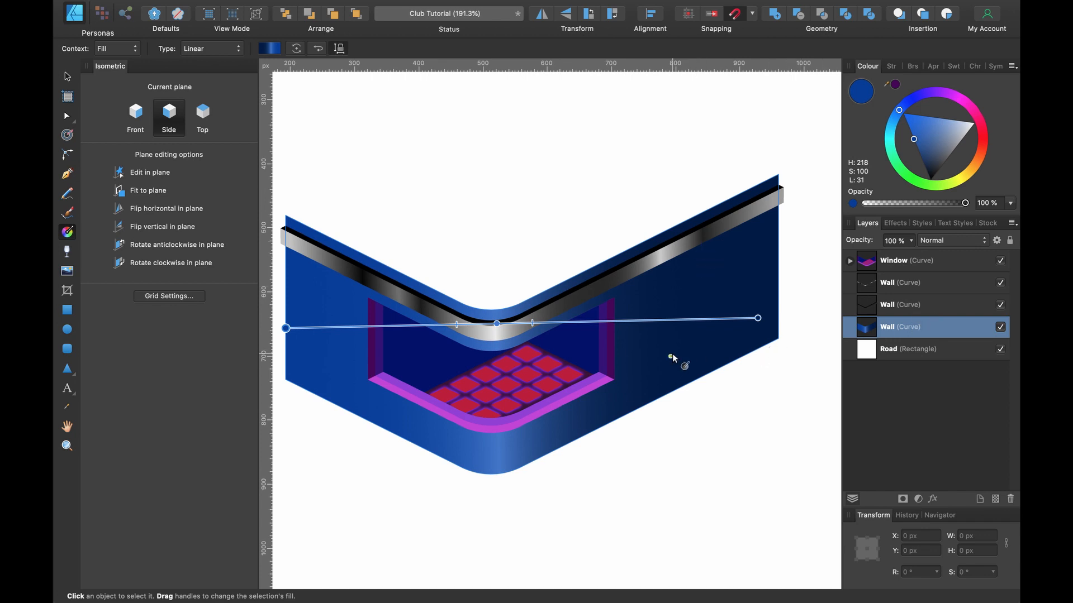
{"action": "key", "text": "v"}
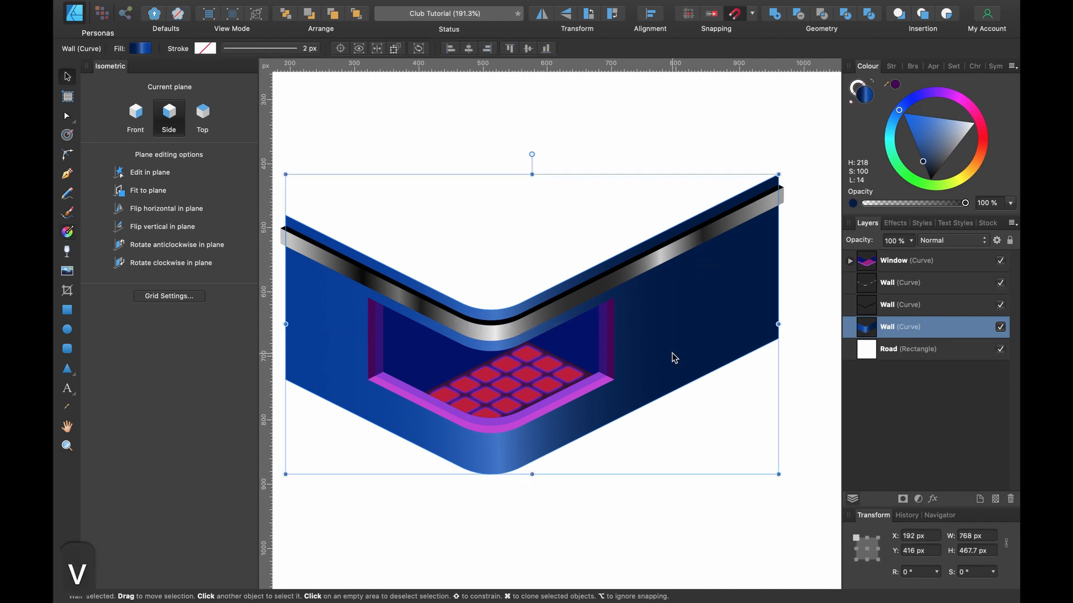
Draw a Front-plane rectangle about 250 × 144 px on the right wall beside the window, with the grid shown and Edit in plane on.
{"action": "left_click", "coordinate": [66, 314]}
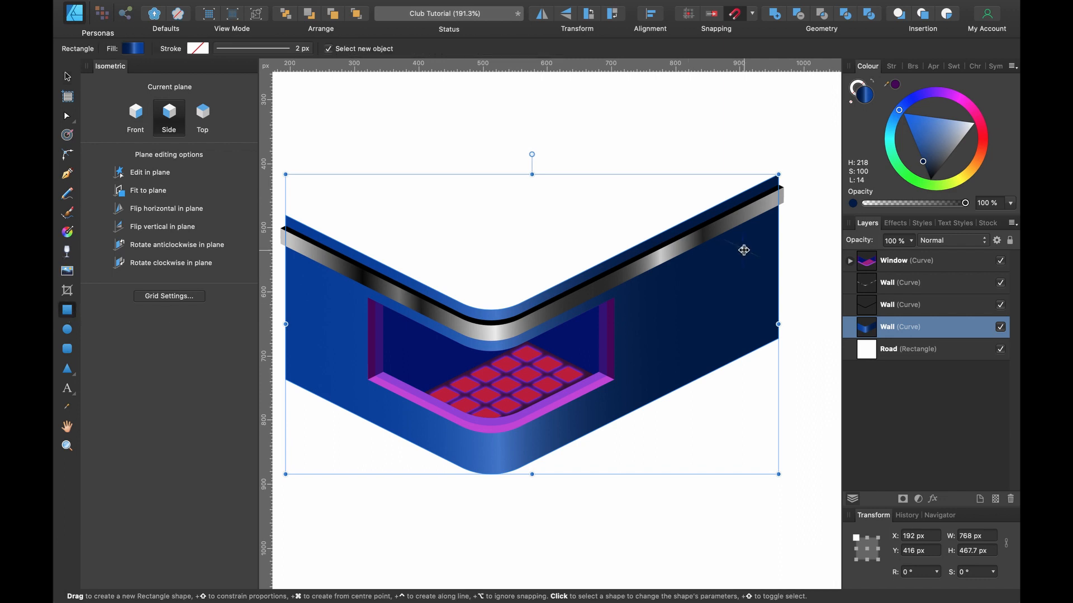
{"action": "left_click", "coordinate": [136, 114]}
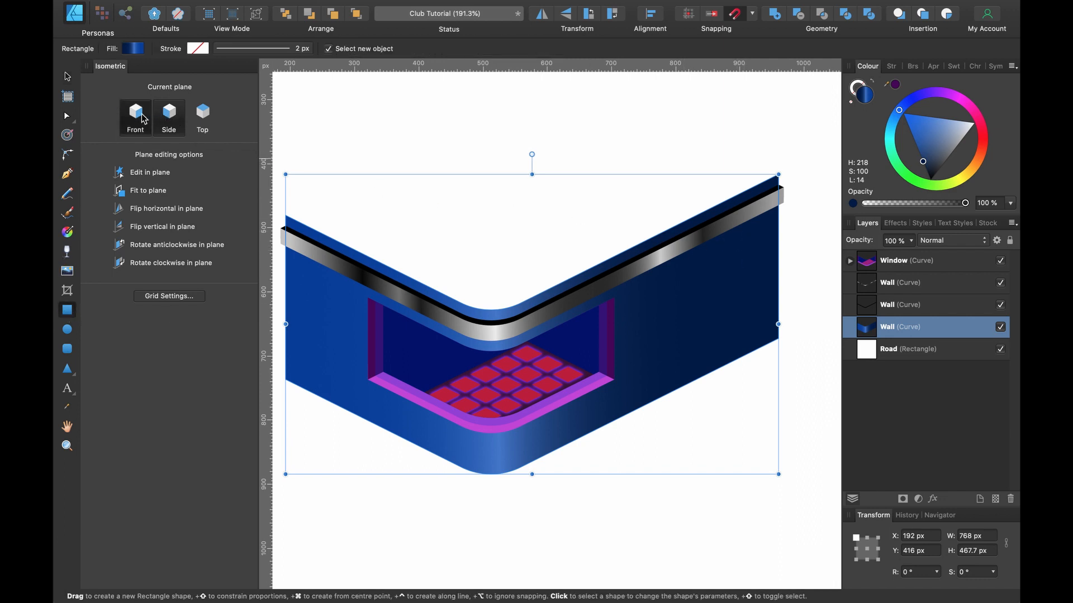
{"action": "left_click", "coordinate": [139, 172]}
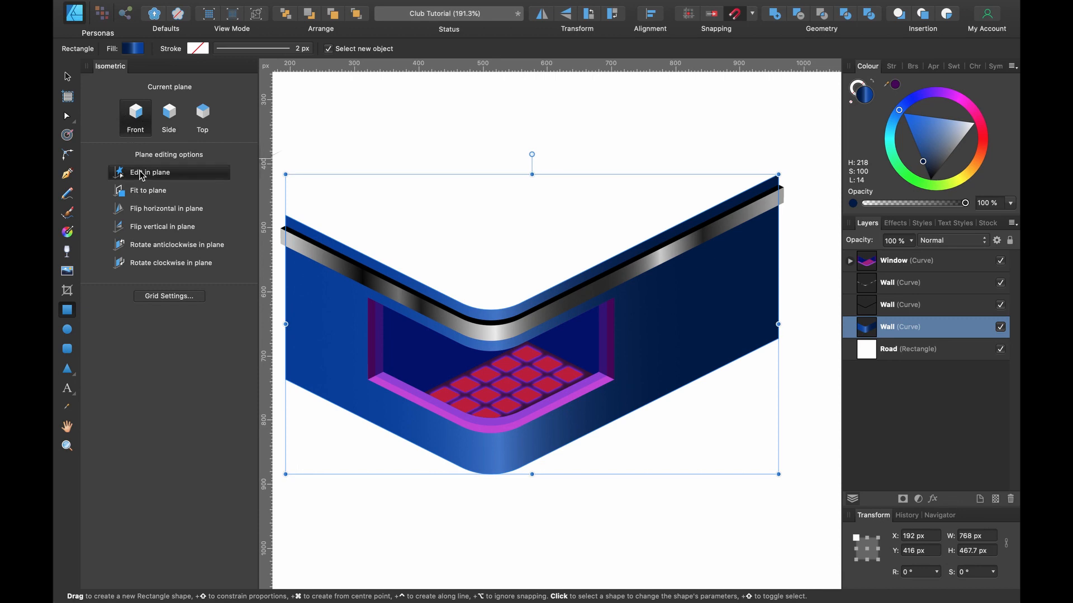
{"action": "key", "text": "super+apostrophe"}
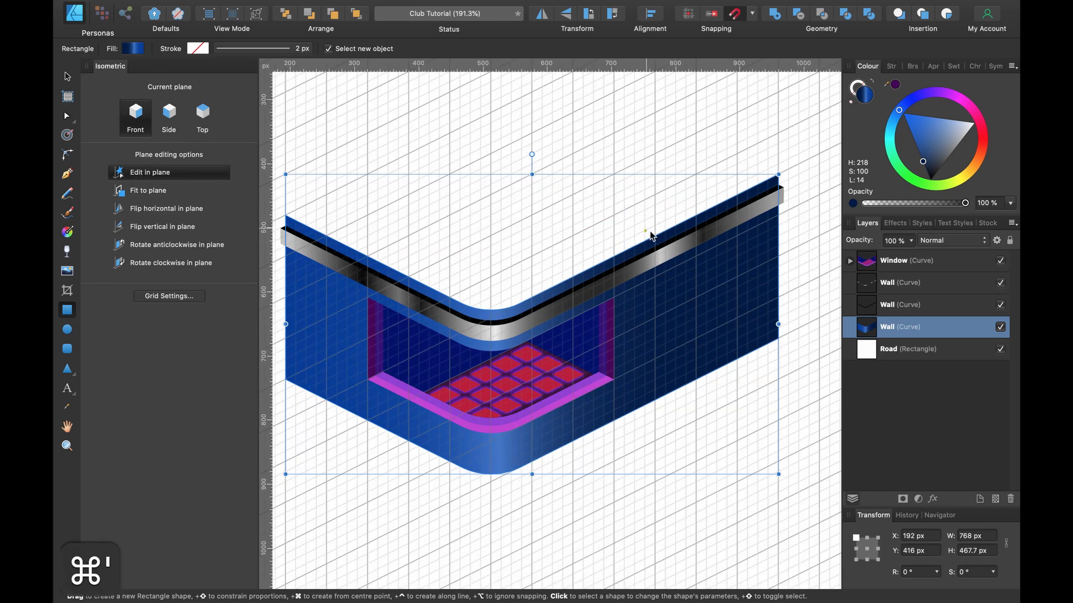
{"action": "scroll", "coordinate": [711, 278], "scroll_direction": "up", "scroll_amount": 5}
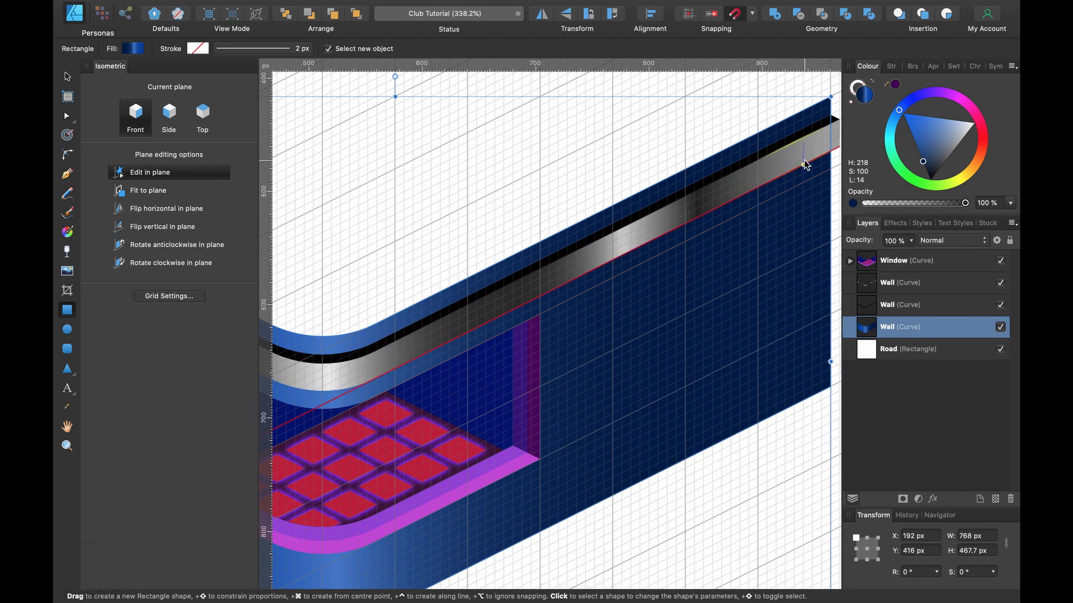
{"action": "left_click_drag", "start_coordinate": [804, 157], "coordinate": [549, 445]}
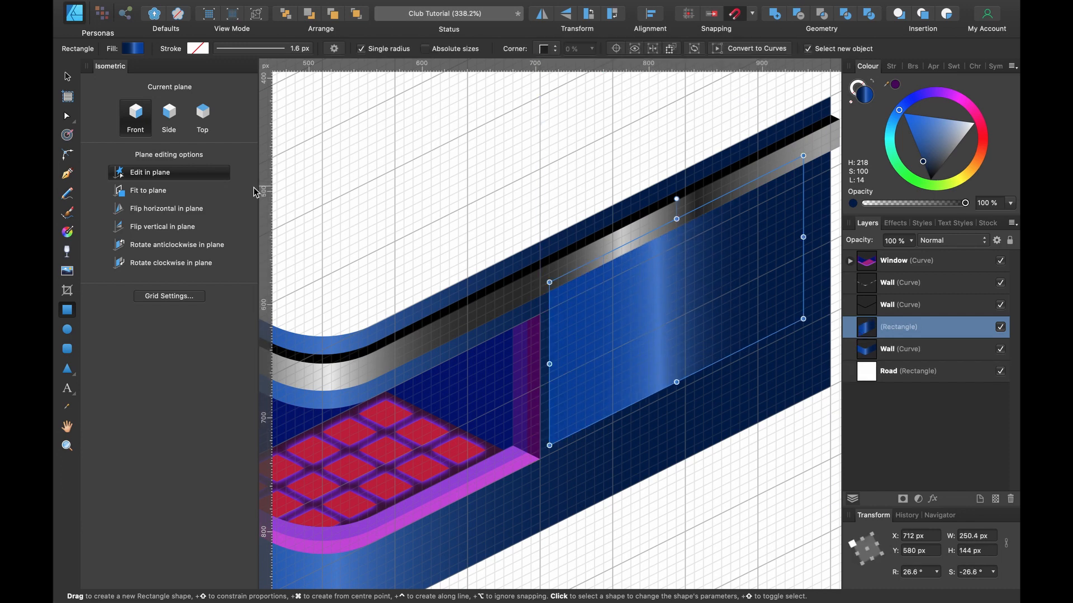
Run the right-wall rectangle's linear gradient from its top edge to its bottom edge and recolour the top stop magenta (H 308, S 100, L 42).
{"action": "left_click", "coordinate": [67, 231]}
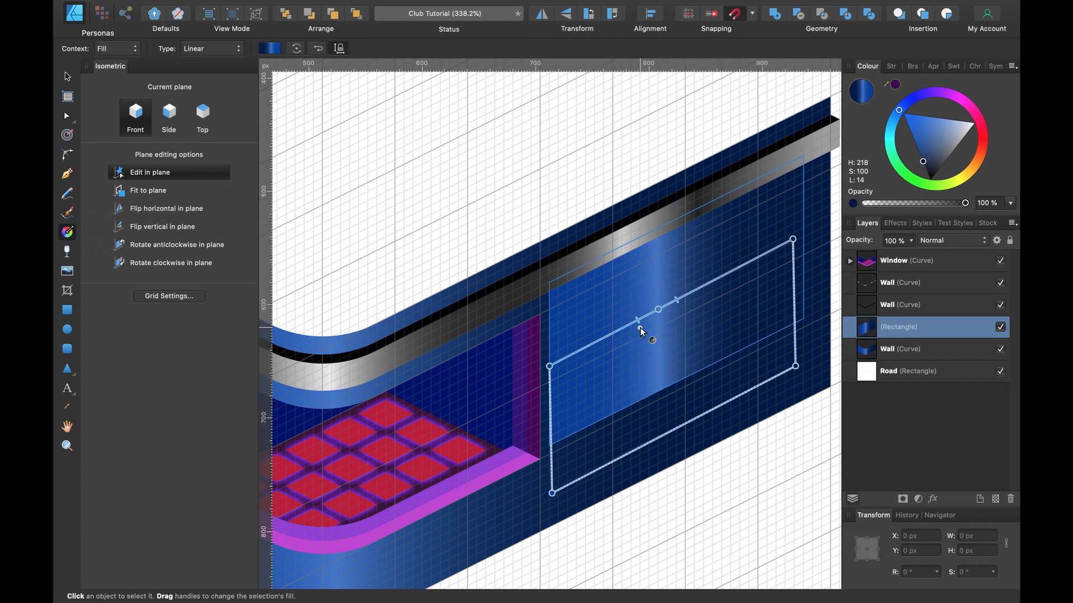
{"action": "left_click_drag", "start_coordinate": [677, 220], "coordinate": [677, 383]}
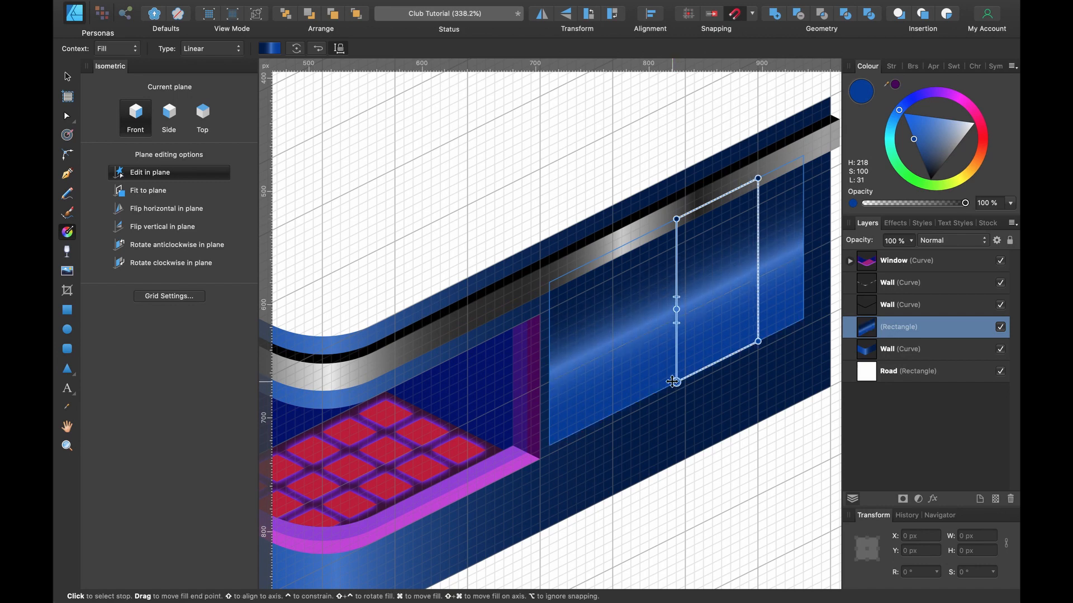
{"action": "left_click", "coordinate": [677, 219]}
{"action": "left_click_drag", "start_coordinate": [962, 102], "coordinate": [942, 115]}
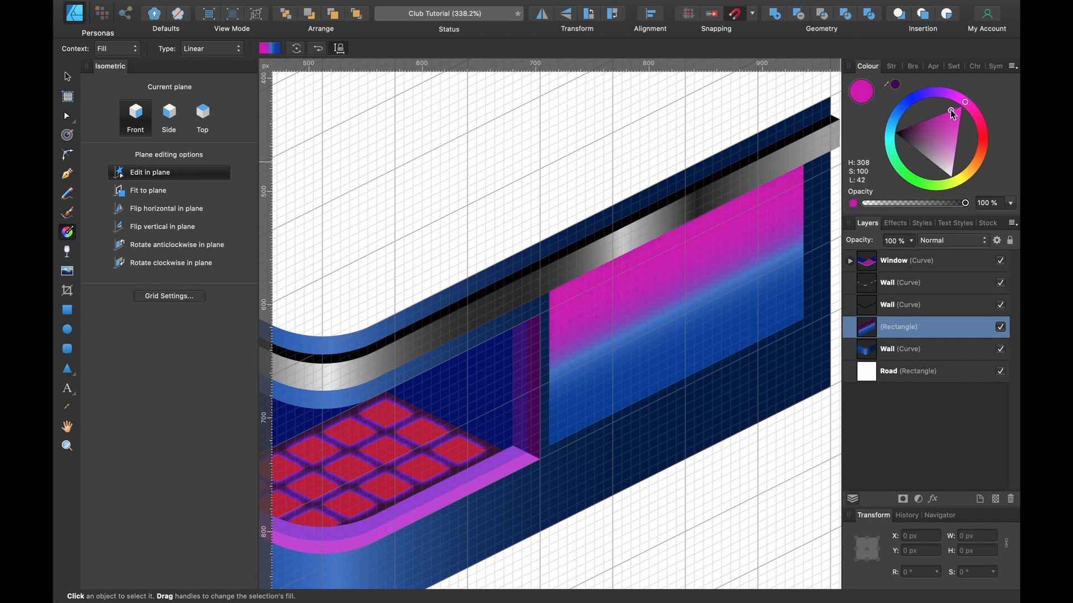
Fade the magenta downwards: delete the gradient's middle stop, set the bottom stop to 0% opacity and raise the midpoint.
{"action": "left_click", "coordinate": [676, 310]}
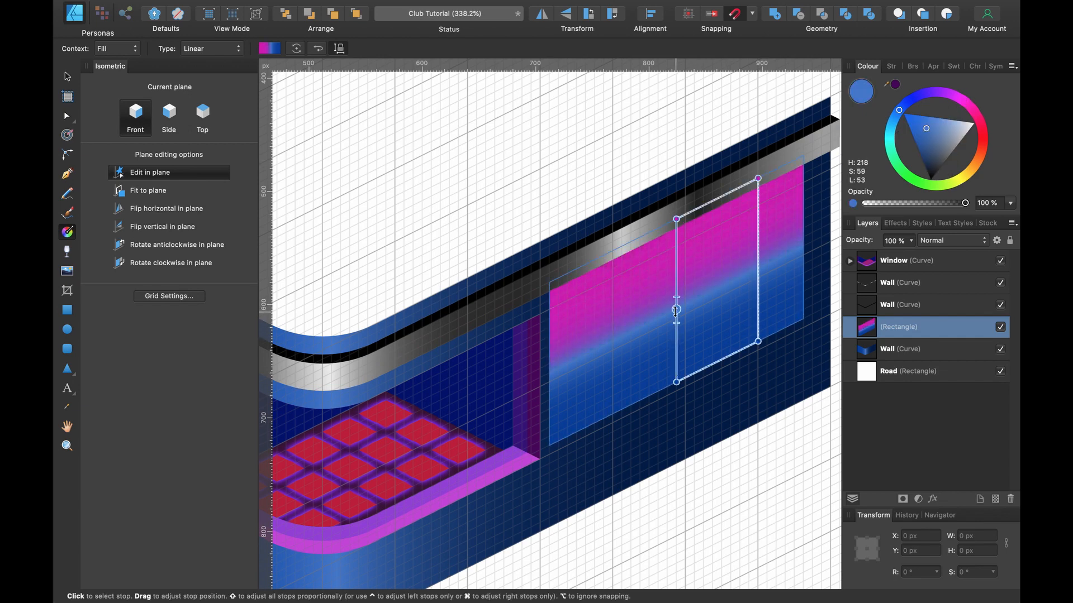
{"action": "key", "text": "BackSpace"}
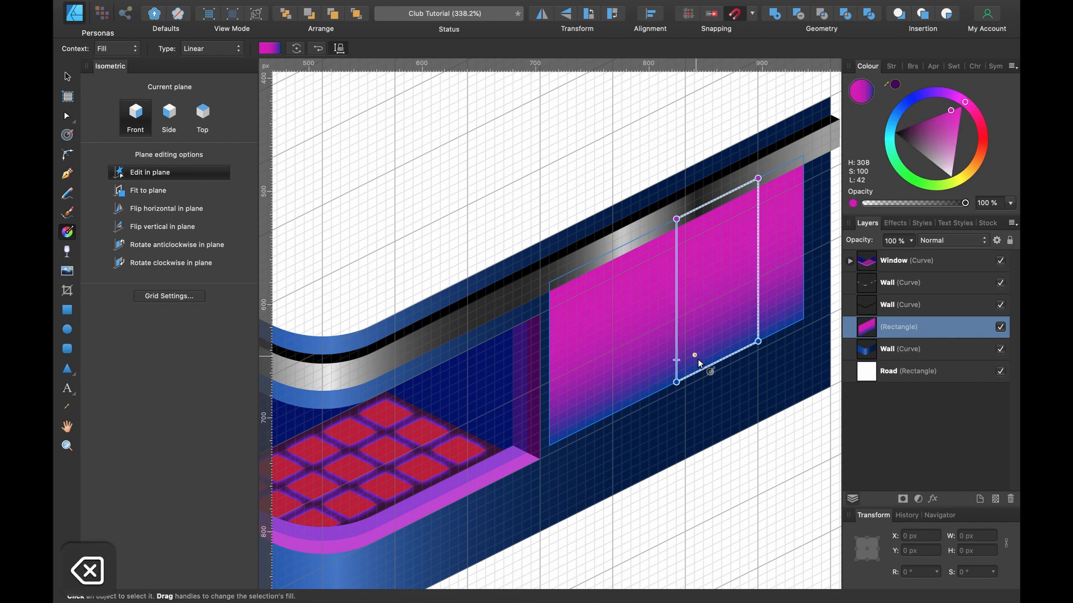
{"action": "left_click", "coordinate": [675, 383]}
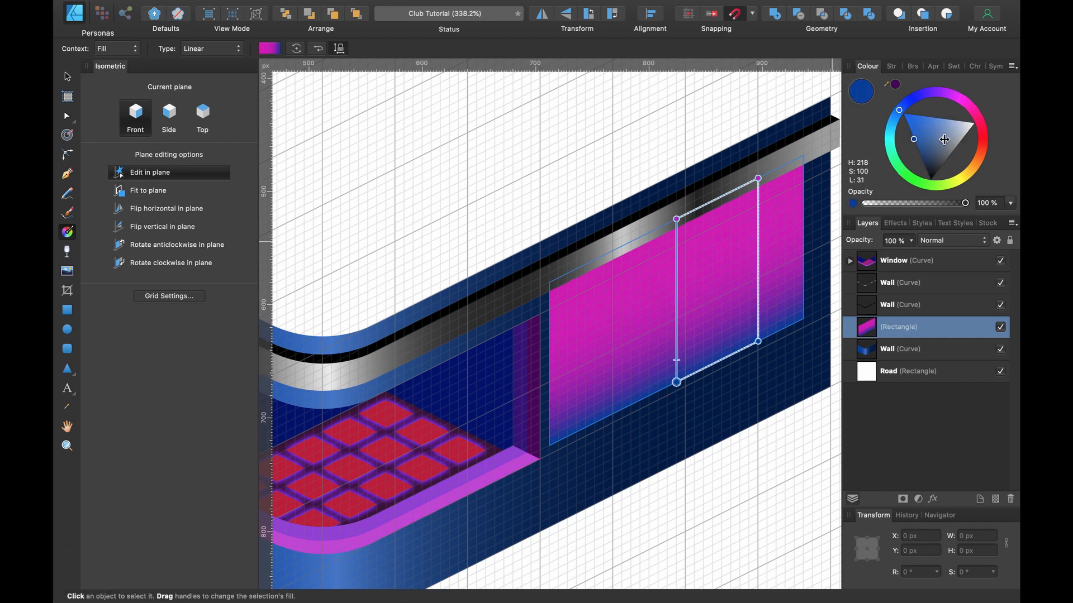
{"action": "left_click_drag", "start_coordinate": [944, 139], "coordinate": [800, 205]}
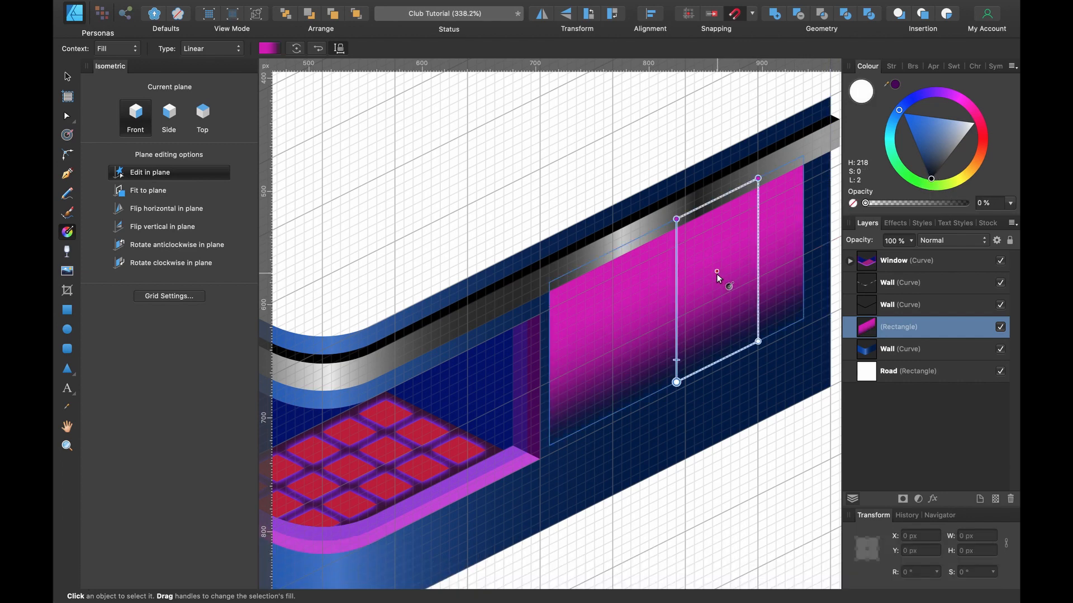
{"action": "left_click", "coordinate": [676, 219]}
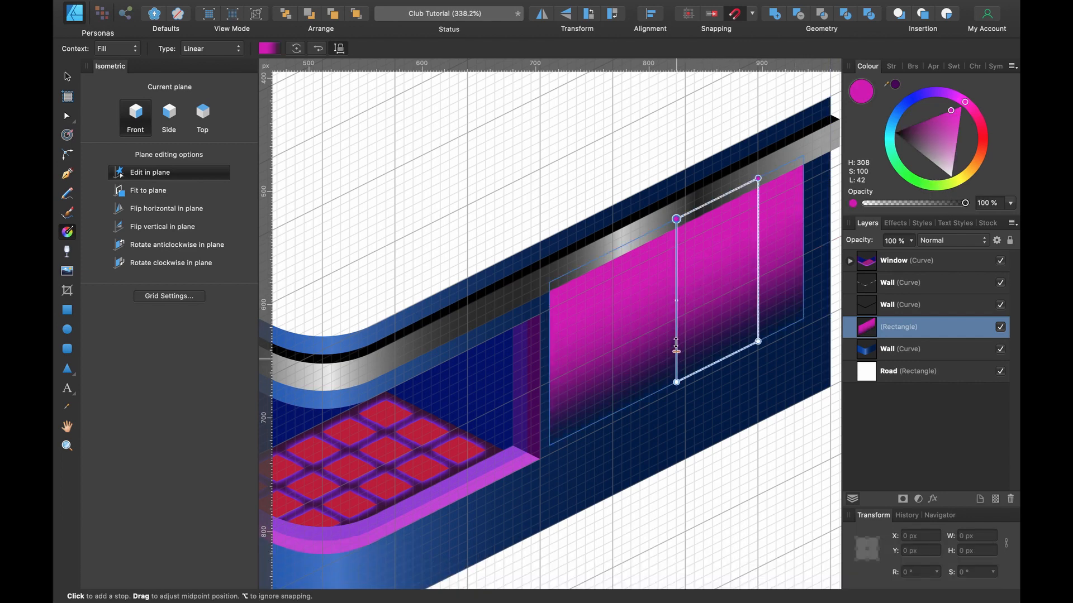
Apply a Gaussian Blur layer effect with a radius of about 25.9 px to the magenta rectangle.
{"action": "left_click", "coordinate": [933, 499]}
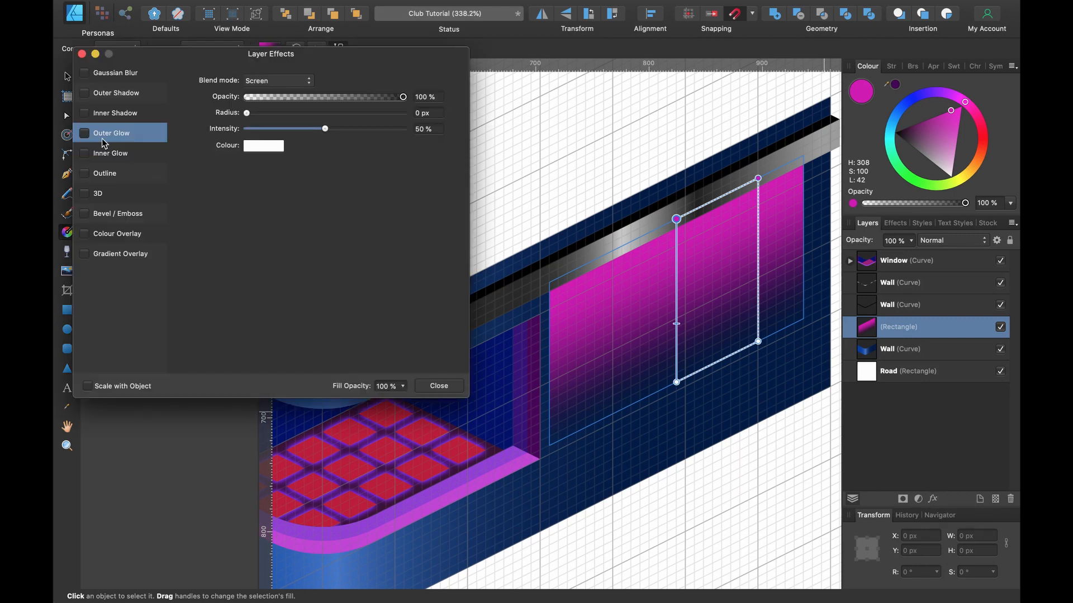
{"action": "left_click", "coordinate": [120, 75]}
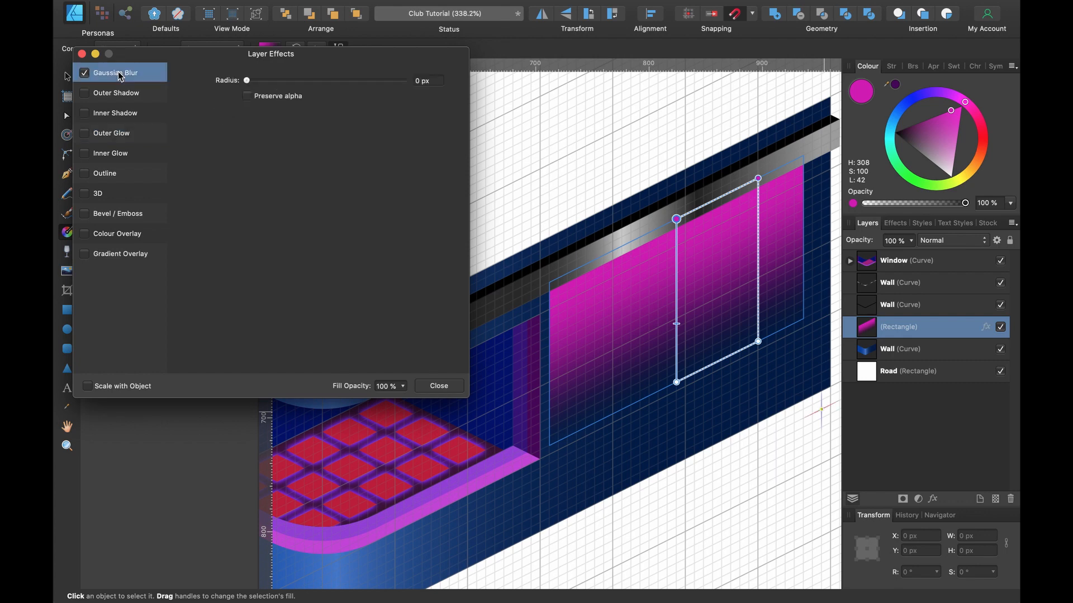
{"action": "left_click_drag", "start_coordinate": [260, 81], "coordinate": [340, 86]}
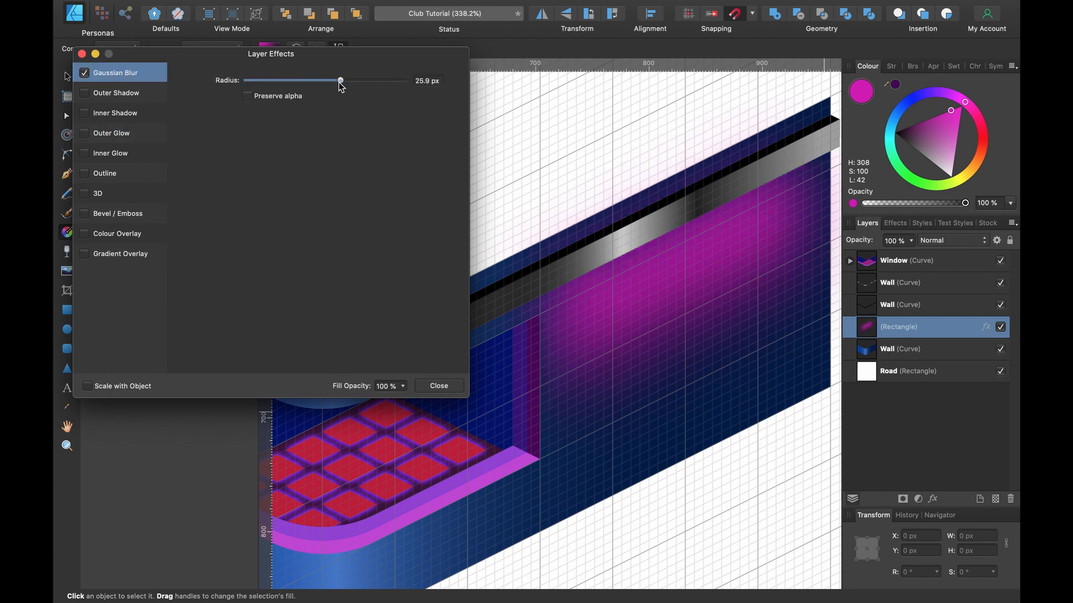
{"action": "left_click", "coordinate": [439, 386]}
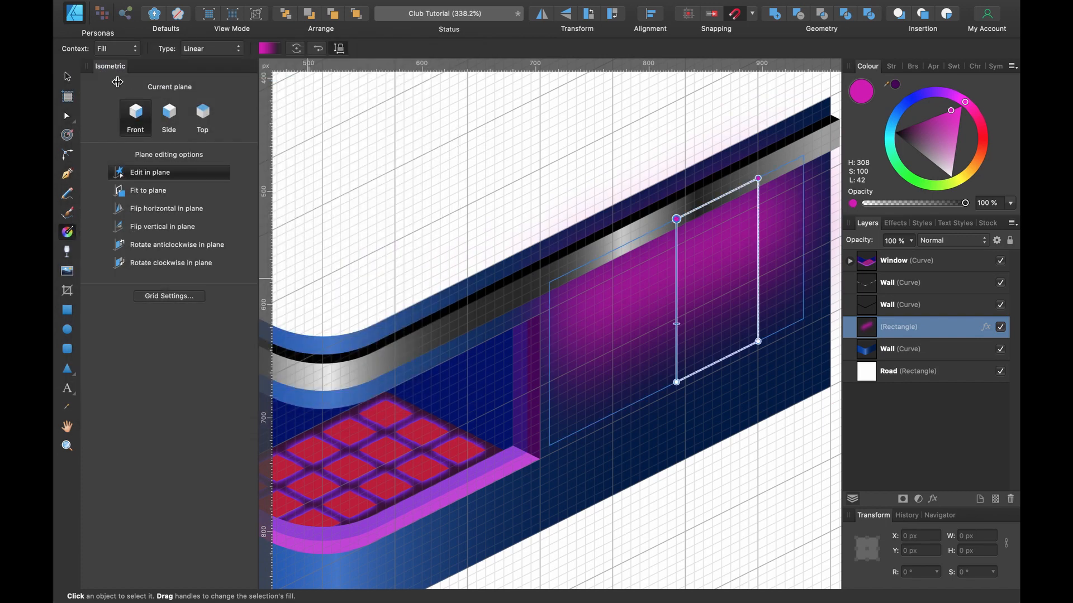
Enlarge the magenta glow rectangle to 367 × 152 px, extending it behind the window and up the wall, and hide the grid.
{"action": "key", "text": "v"}
{"action": "left_click_drag", "start_coordinate": [554, 355], "coordinate": [448, 374]}
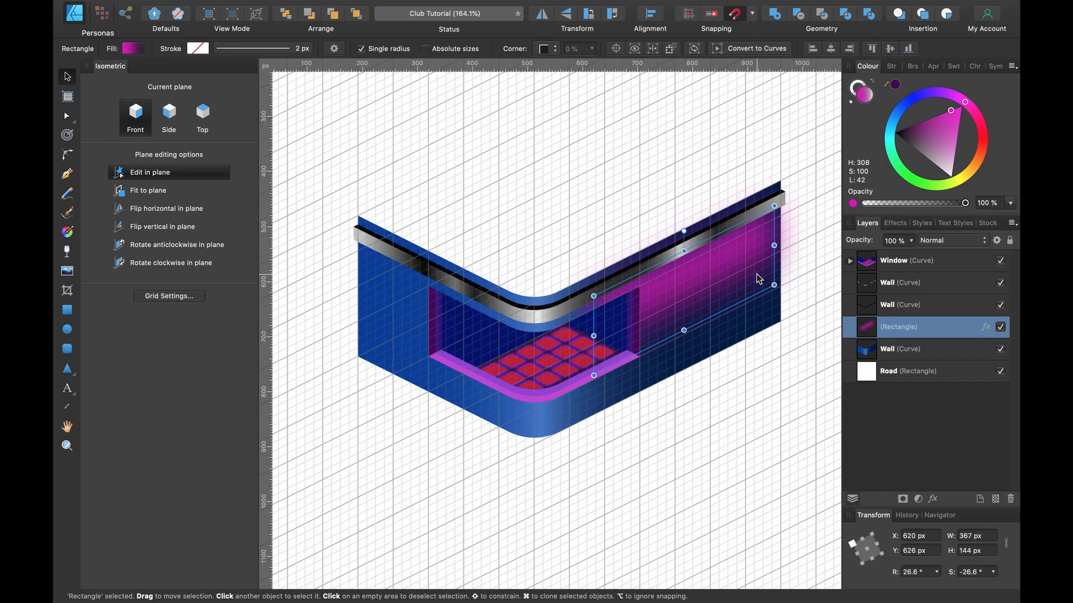
{"action": "scroll", "coordinate": [756, 274], "scroll_direction": "up", "scroll_amount": 10}
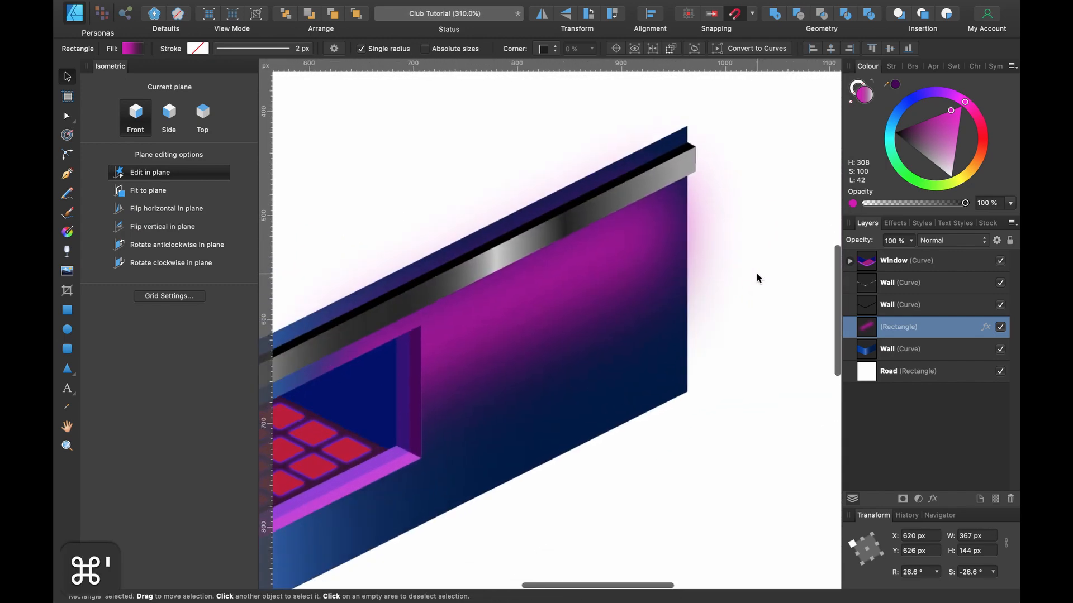
{"action": "left_click_drag", "start_coordinate": [570, 229], "coordinate": [571, 225]}
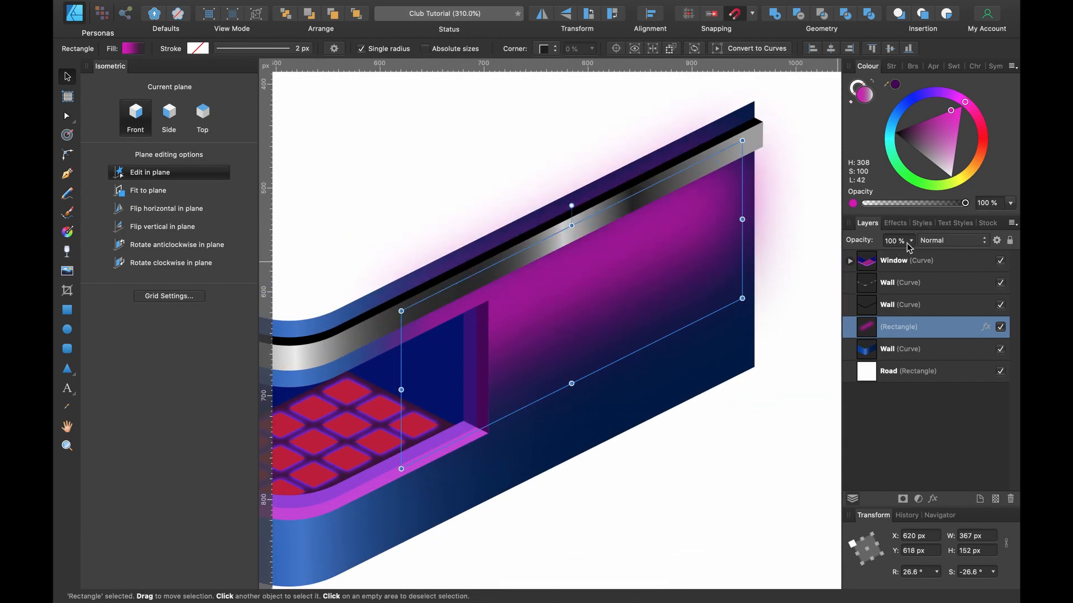
Set the magenta glow's colour opacity to 92% and its blend mode to Screen.
{"action": "mouse_move", "coordinate": [940, 214]}
{"action": "left_mouse_down"}
{"action": "mouse_move", "coordinate": [915, 210]}
{"action": "mouse_move", "coordinate": [959, 206]}
{"action": "left_mouse_up"}
{"action": "left_click", "coordinate": [949, 241]}
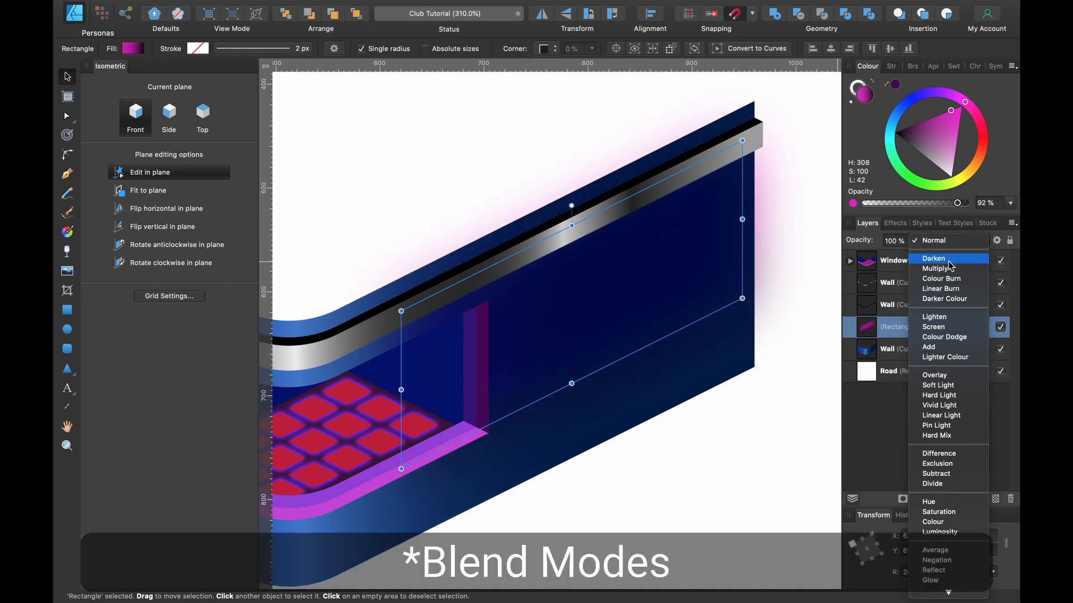
{"action": "left_click", "coordinate": [942, 328]}
{"action": "scroll", "coordinate": [719, 287], "scroll_direction": "down", "scroll_amount": 5}
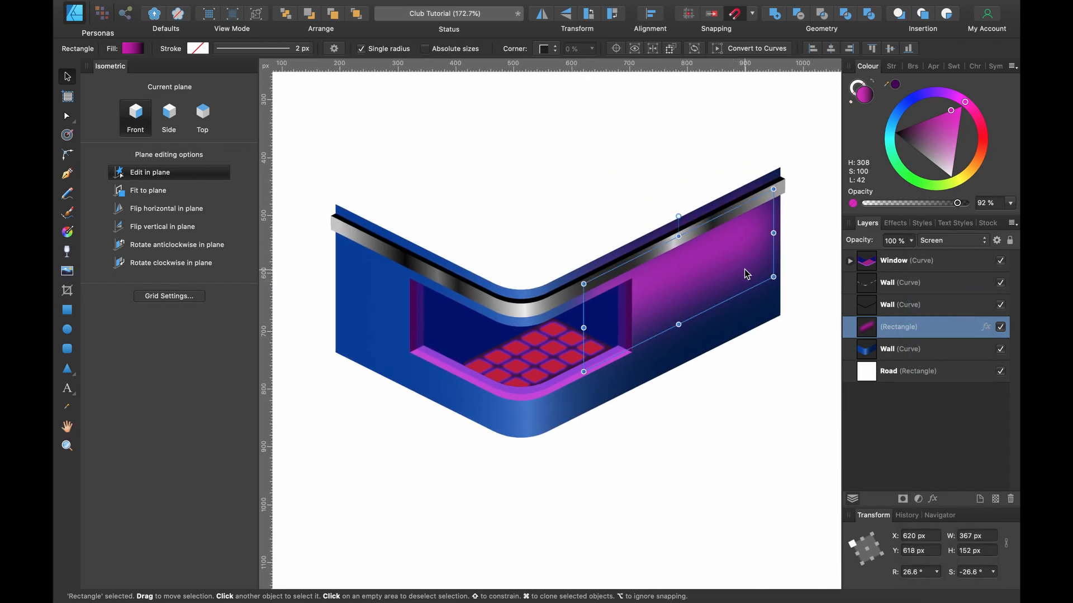
Duplicate the magenta glow, flip the copy horizontally and place it on the left wall at about X 199.7, Y 523.9 px.
{"action": "key", "text": "super+j"}
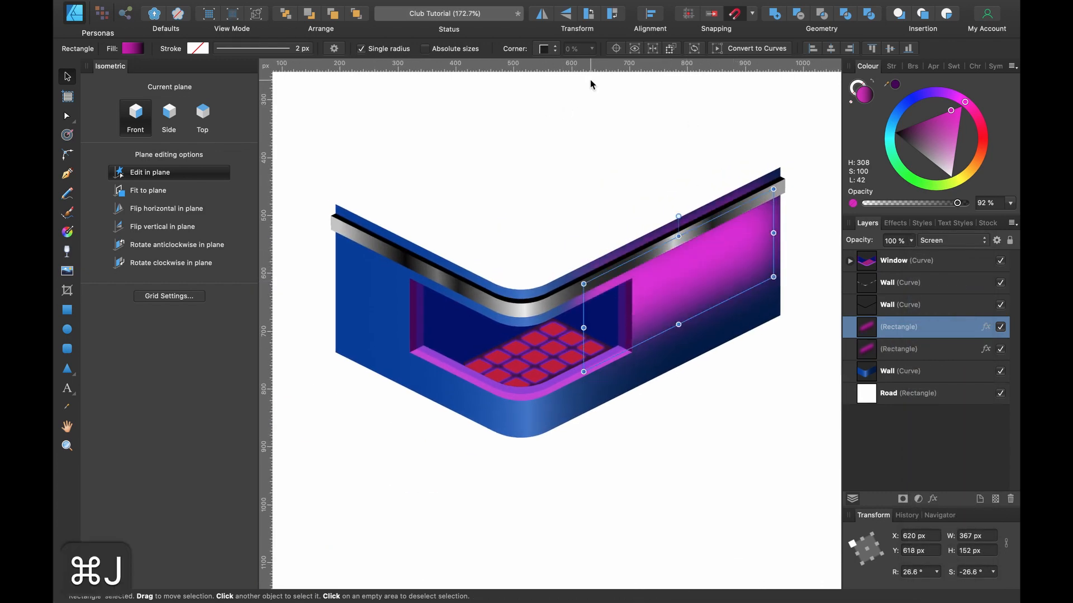
{"action": "left_click", "coordinate": [543, 19]}
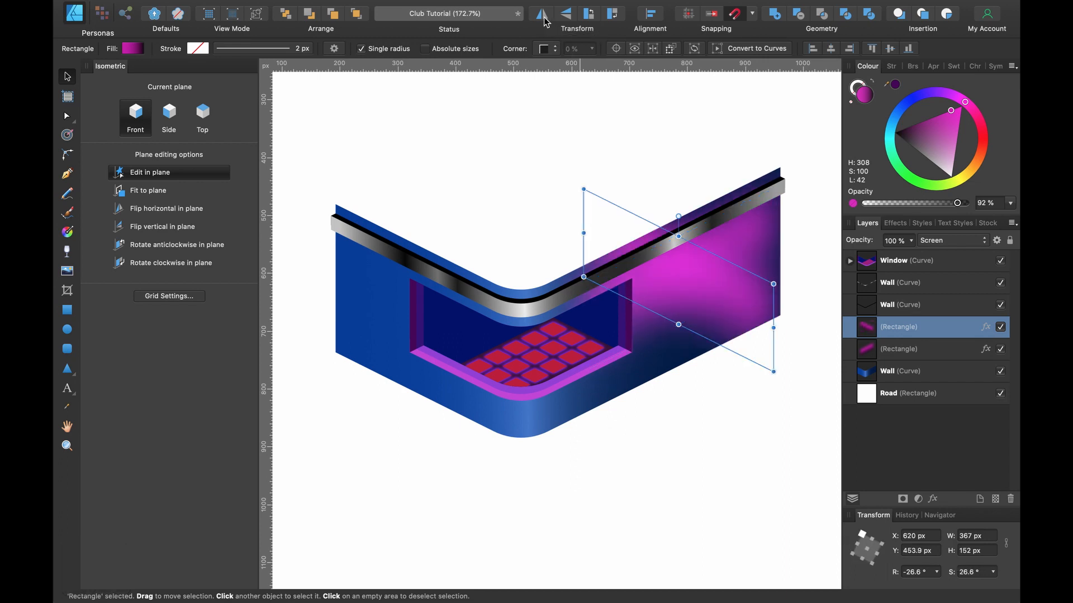
{"action": "left_click_drag", "start_coordinate": [707, 285], "coordinate": [463, 324]}
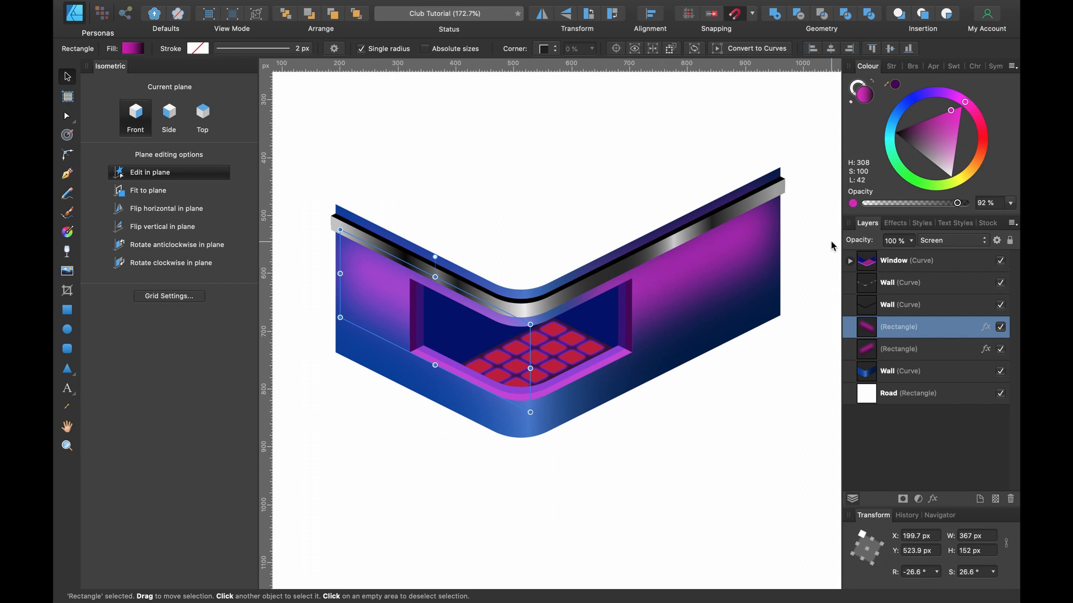
Recolour the left-wall glow turquoise (H 175, S 100, L 42) at full opacity and shift it up to about X 200, Y 515.8 px.
{"action": "left_click_drag", "start_coordinate": [965, 102], "coordinate": [886, 144]}
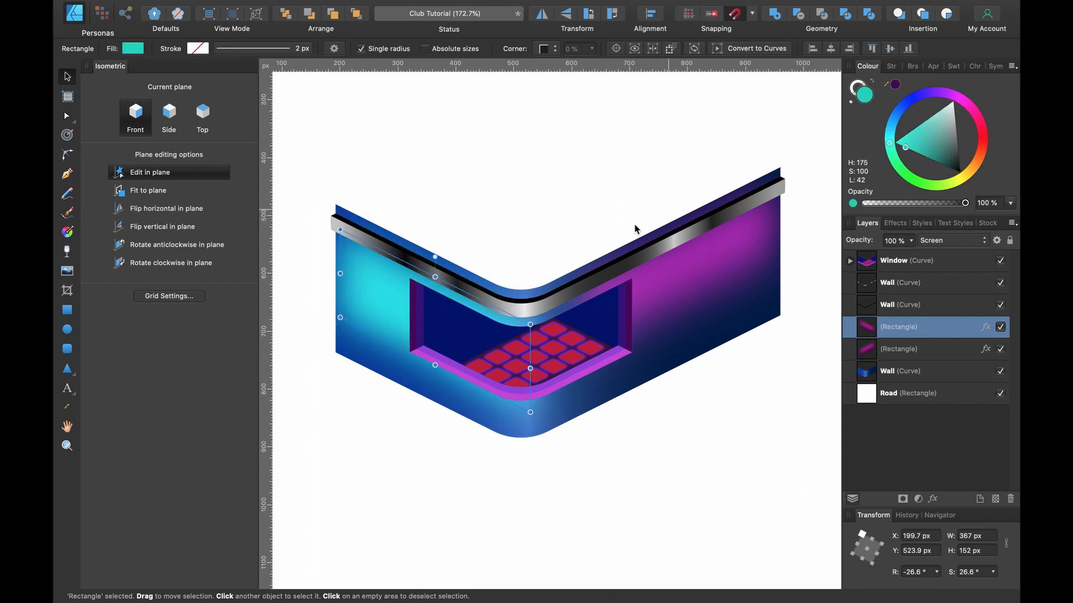
{"action": "left_click_drag", "start_coordinate": [397, 308], "coordinate": [394, 304]}
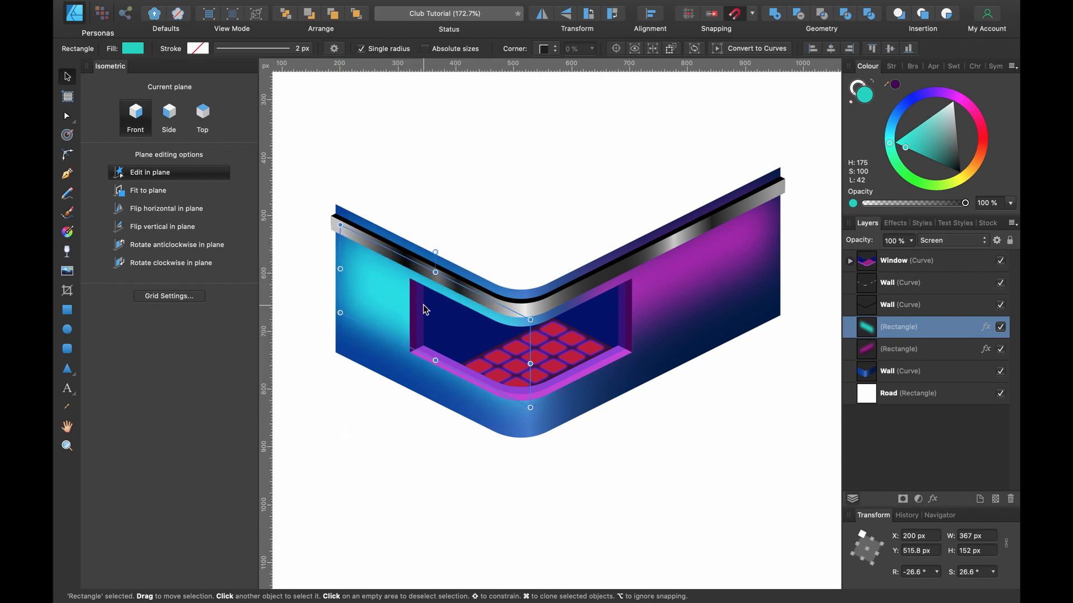
Lower the colour opacity of the cyan glow rectangle on the front wall to 60%.
{"action": "scroll", "coordinate": [423, 305], "scroll_direction": "right", "scroll_amount": 2}
{"action": "scroll", "coordinate": [424, 305], "scroll_direction": "up", "scroll_amount": 1}
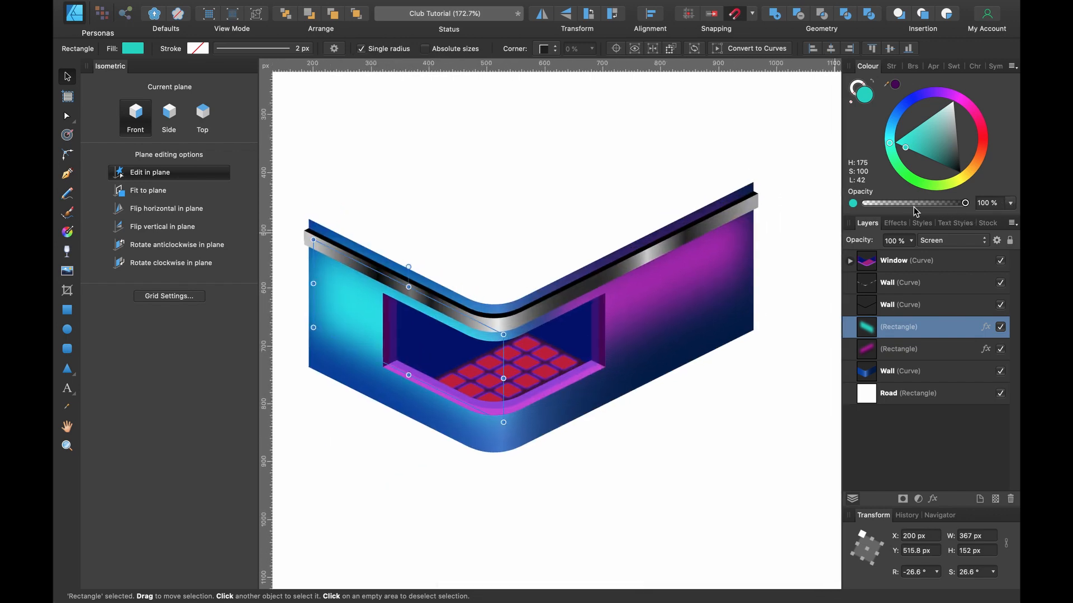
{"action": "mouse_move", "coordinate": [932, 202]}
{"action": "left_mouse_down"}
{"action": "mouse_move", "coordinate": [910, 205]}
{"action": "mouse_move", "coordinate": [925, 203]}
{"action": "left_mouse_up"}
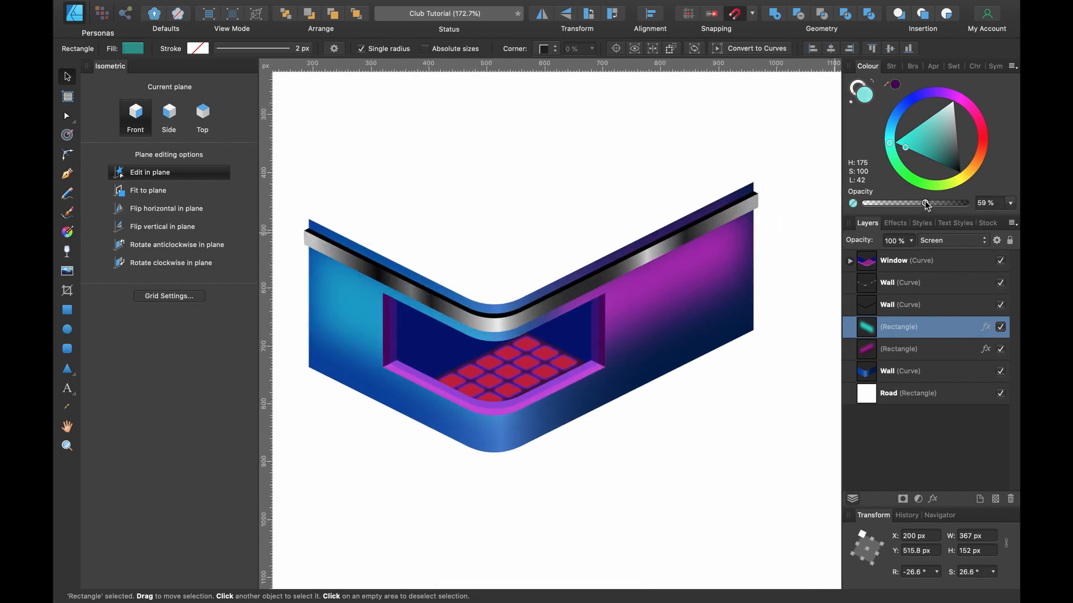
{"action": "scroll", "coordinate": [642, 363], "scroll_direction": "up", "scroll_amount": 1}
{"action": "scroll", "coordinate": [642, 363], "scroll_direction": "left", "scroll_amount": 1}
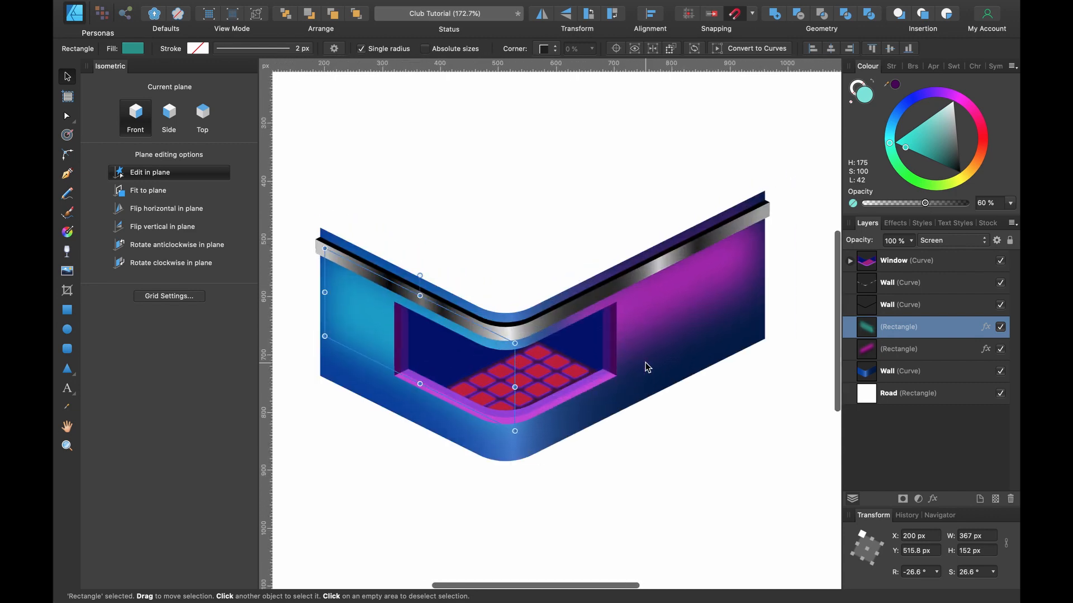
{"action": "scroll", "coordinate": [646, 363], "scroll_direction": "up", "scroll_amount": 3}
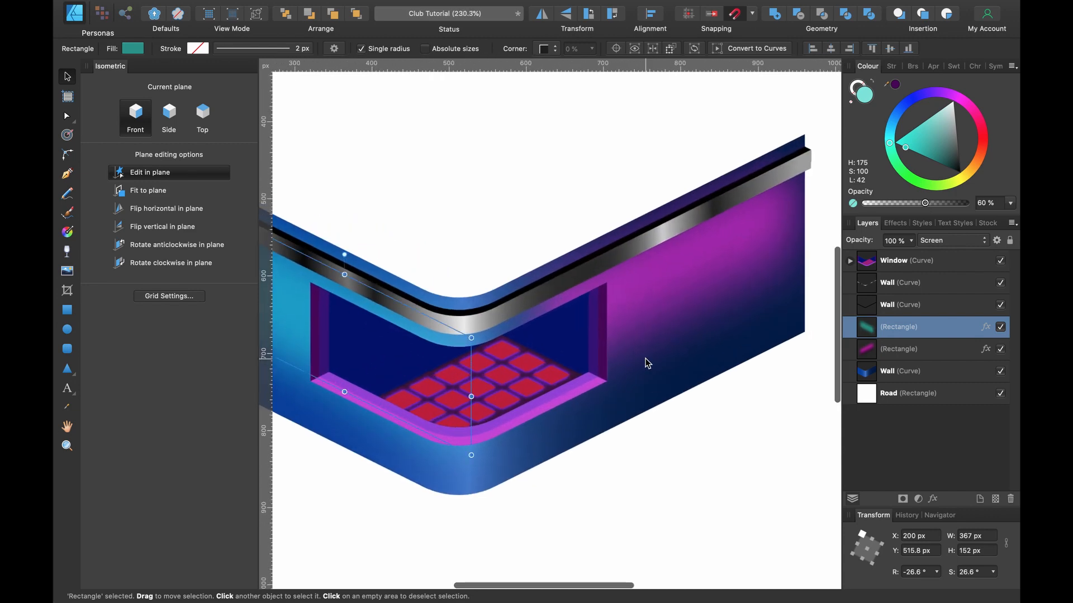
{"action": "scroll", "coordinate": [645, 363], "scroll_direction": "down", "scroll_amount": 4}
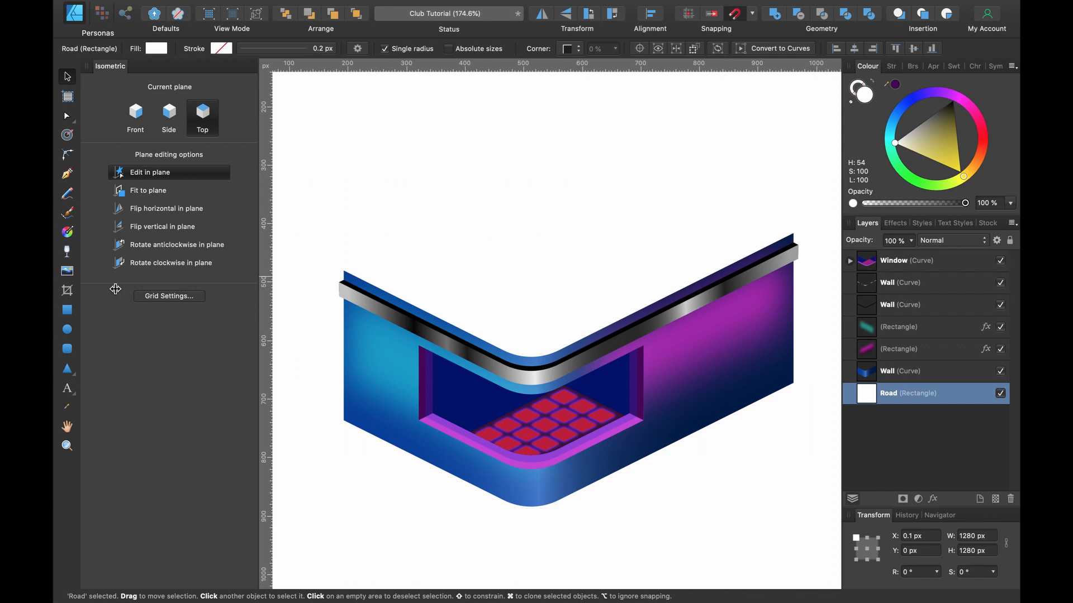
Show the grid and draw a rectangle in the top plane covering the building between the wall tops, about 501 by 358 px.
{"action": "left_click", "coordinate": [67, 309]}
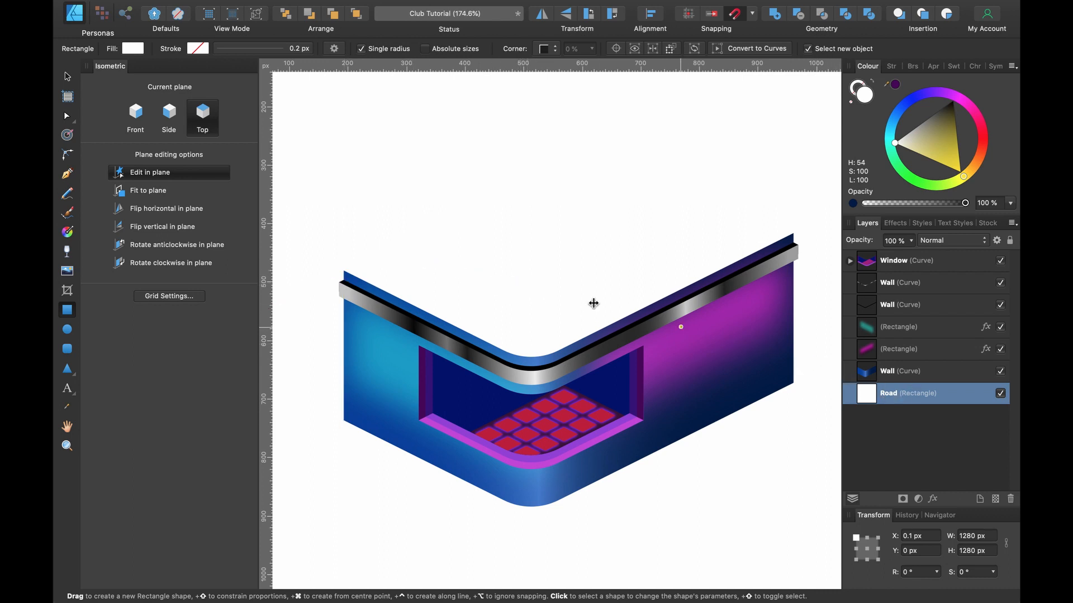
{"action": "key", "text": "super+apostrophe"}
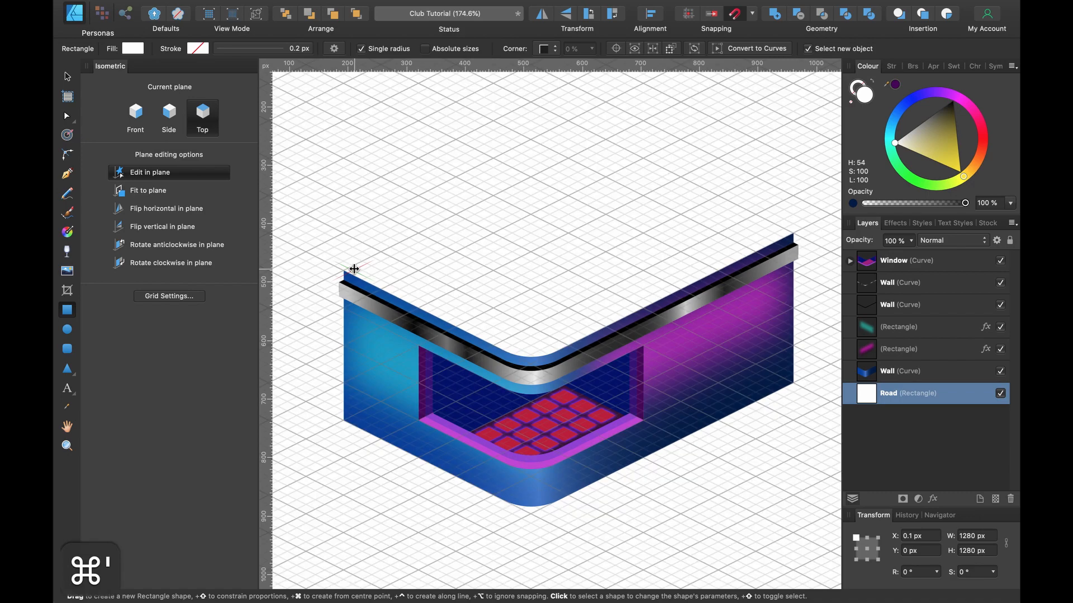
{"action": "scroll", "coordinate": [347, 269], "scroll_direction": "up", "scroll_amount": 5}
{"action": "scroll", "coordinate": [343, 269], "scroll_direction": "down", "scroll_amount": 4}
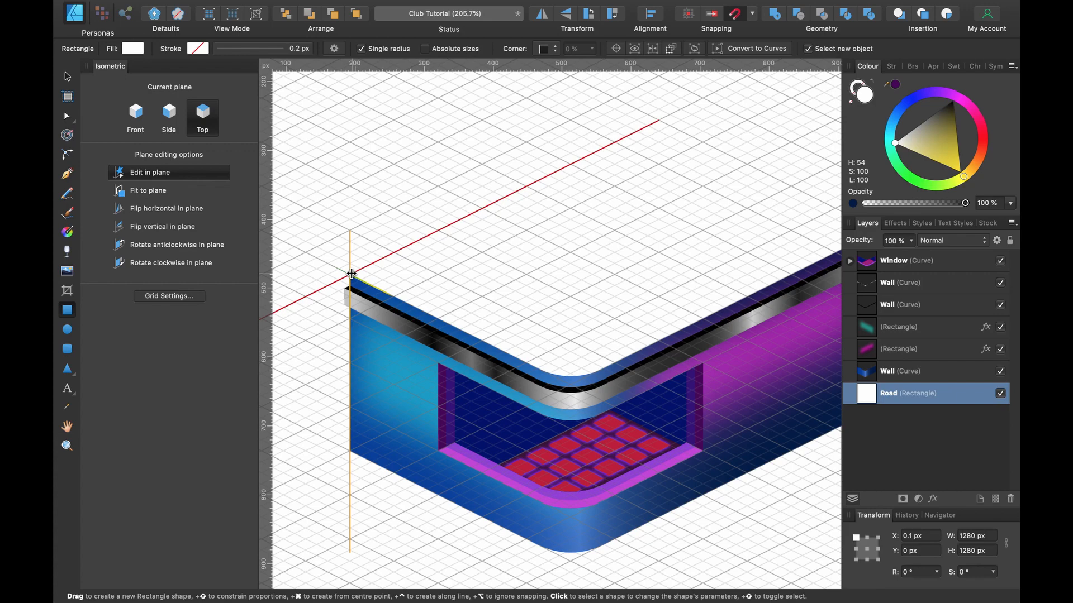
{"action": "left_click_drag", "start_coordinate": [350, 273], "coordinate": [710, 237]}
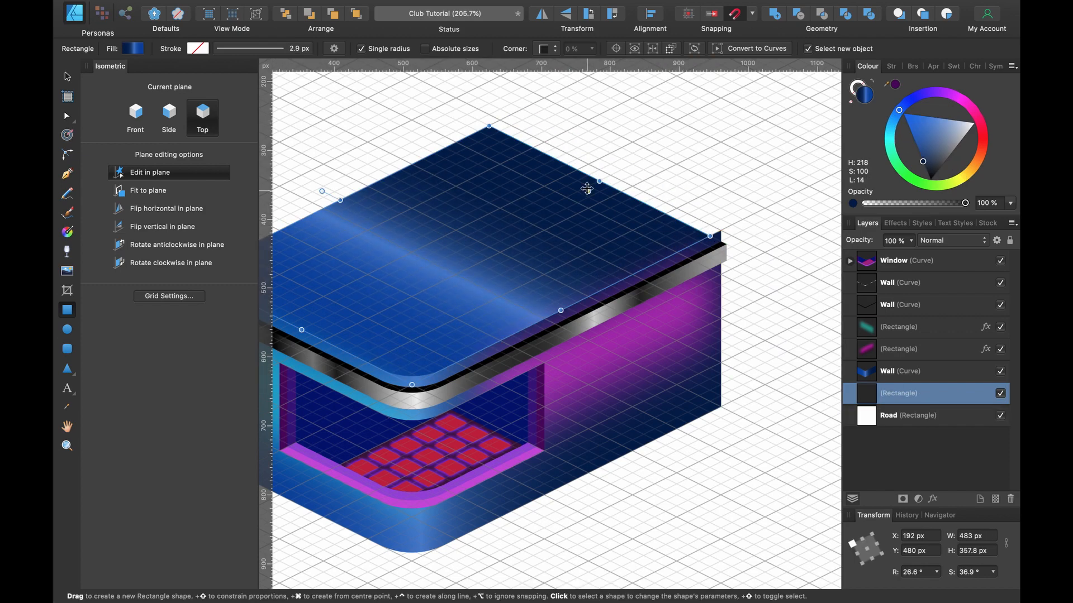
{"action": "left_click_drag", "start_coordinate": [598, 183], "coordinate": [610, 175]}
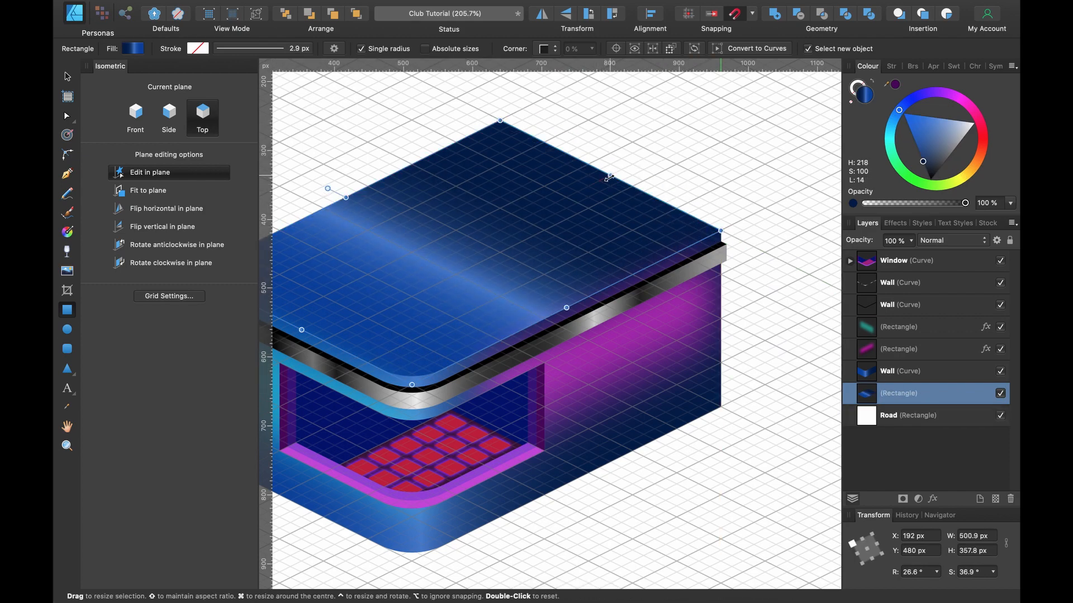
Fill the new top-plane rectangle with solid dark grey, saturation 0 and lightness 18.
{"action": "left_click_drag", "start_coordinate": [945, 144], "coordinate": [949, 177]}
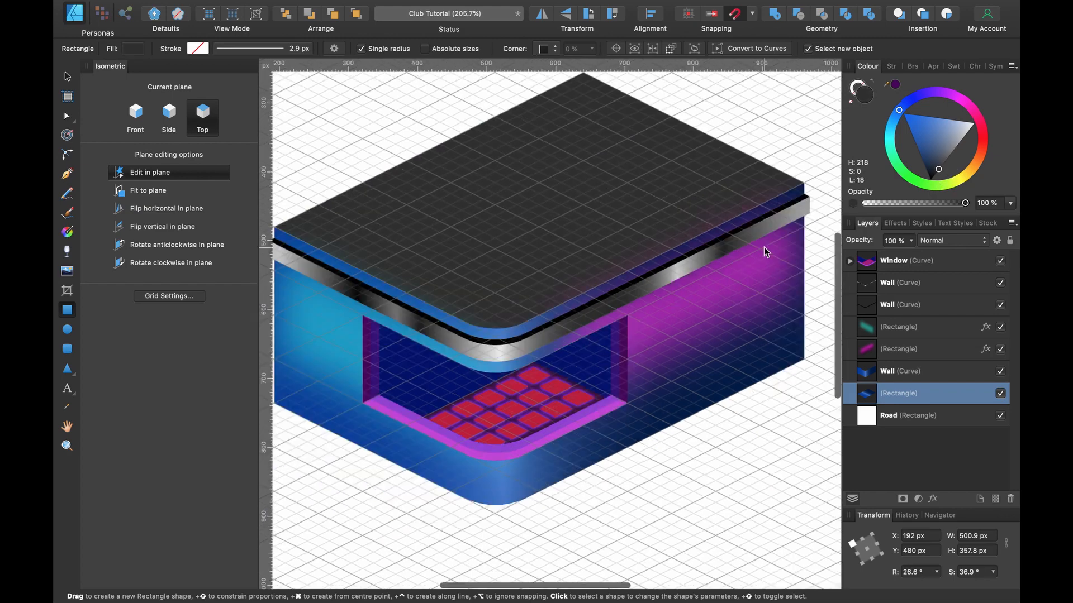
{"action": "scroll", "coordinate": [763, 247], "scroll_direction": "left", "scroll_amount": 5}
{"action": "scroll", "coordinate": [763, 247], "scroll_direction": "down", "scroll_amount": 3}
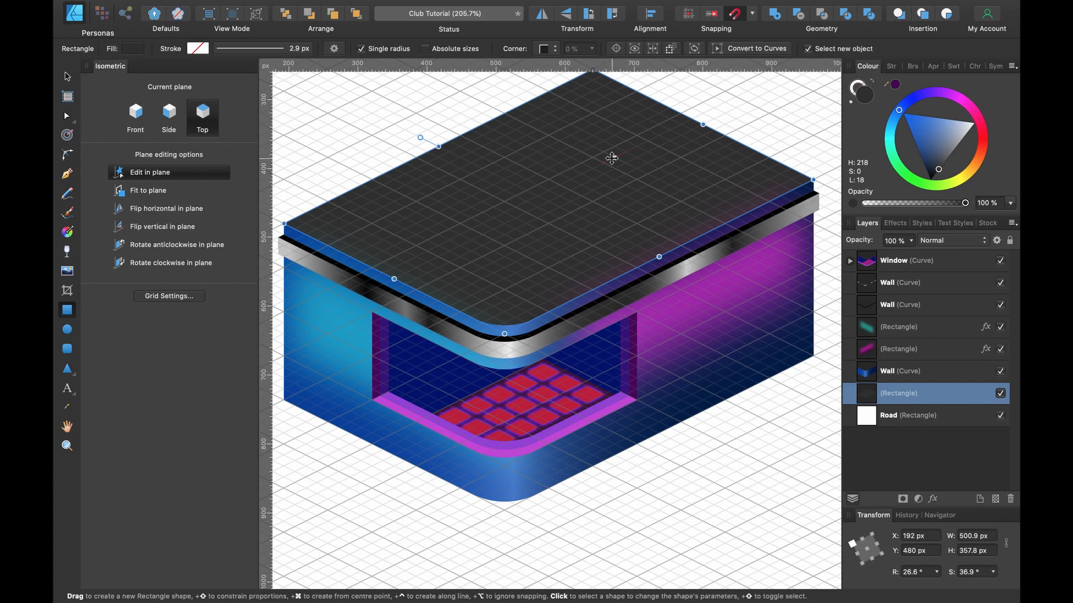
Duplicate the blue Wall curve and fill the copy with solid mid-grey, saturation 0 and lightness 49.
{"action": "left_click", "coordinate": [906, 372]}
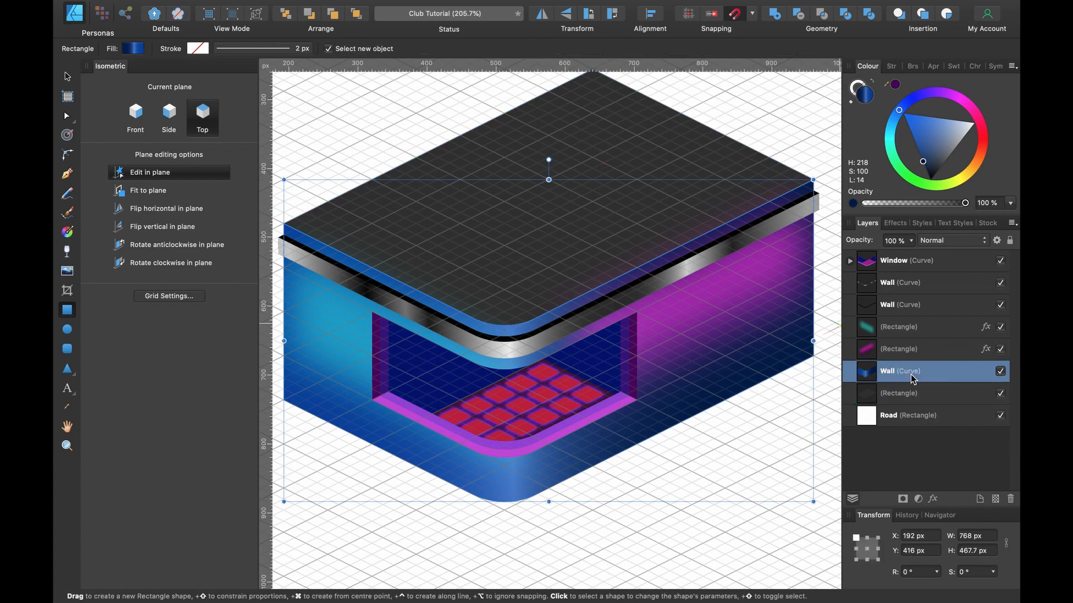
{"action": "key", "text": "super+j"}
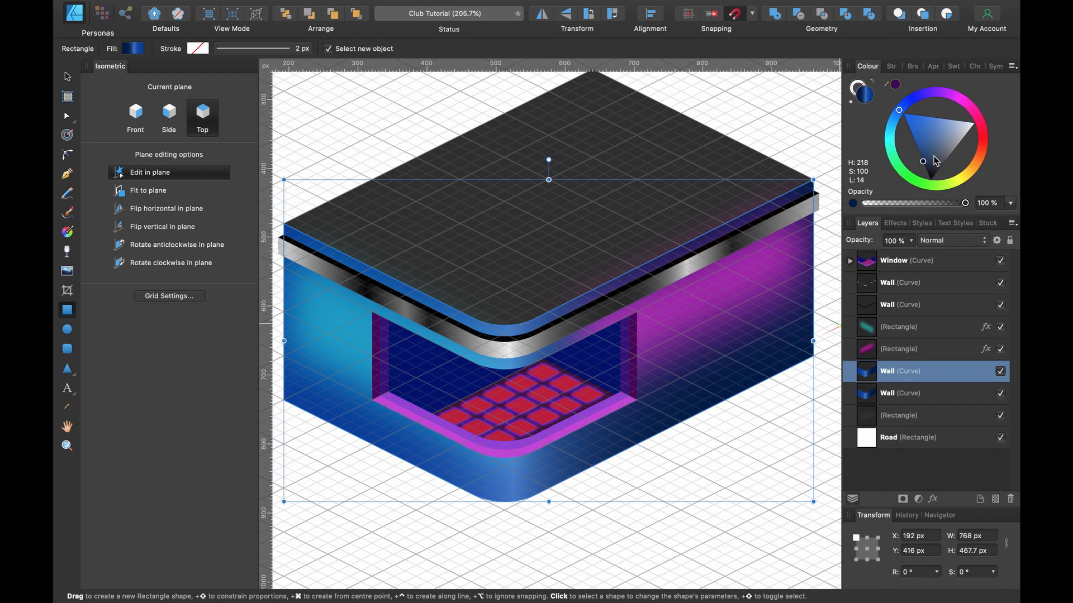
{"action": "left_click_drag", "start_coordinate": [928, 158], "coordinate": [956, 155]}
Nest the grey wall copy inside the dark grey rectangle and rename that rectangle Roof.
{"action": "left_click", "coordinate": [919, 377]}
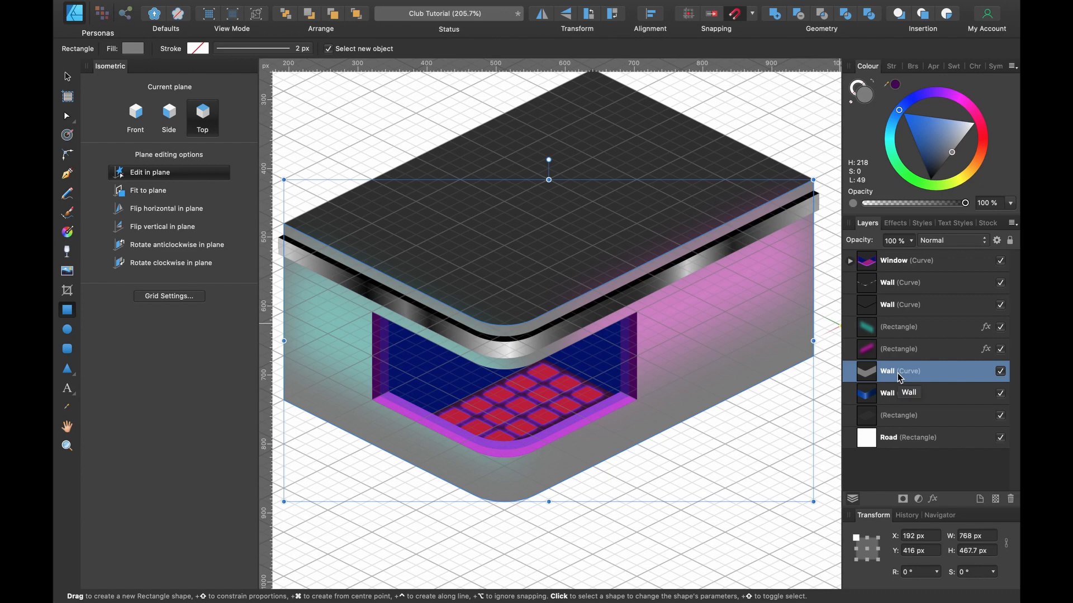
{"action": "left_click_drag", "start_coordinate": [898, 377], "coordinate": [914, 419]}
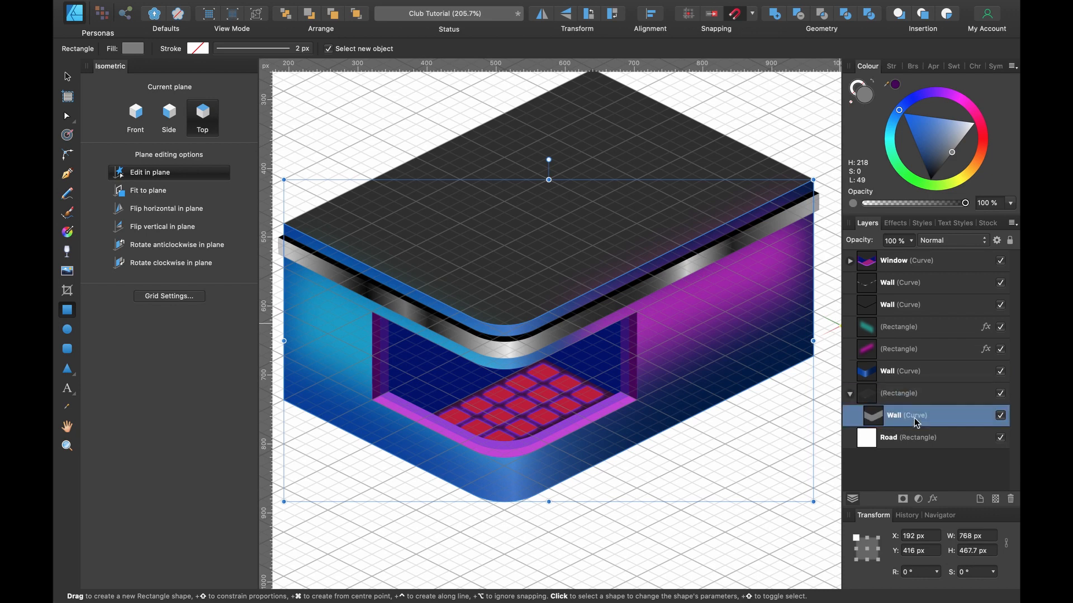
{"action": "left_click", "coordinate": [906, 394]}
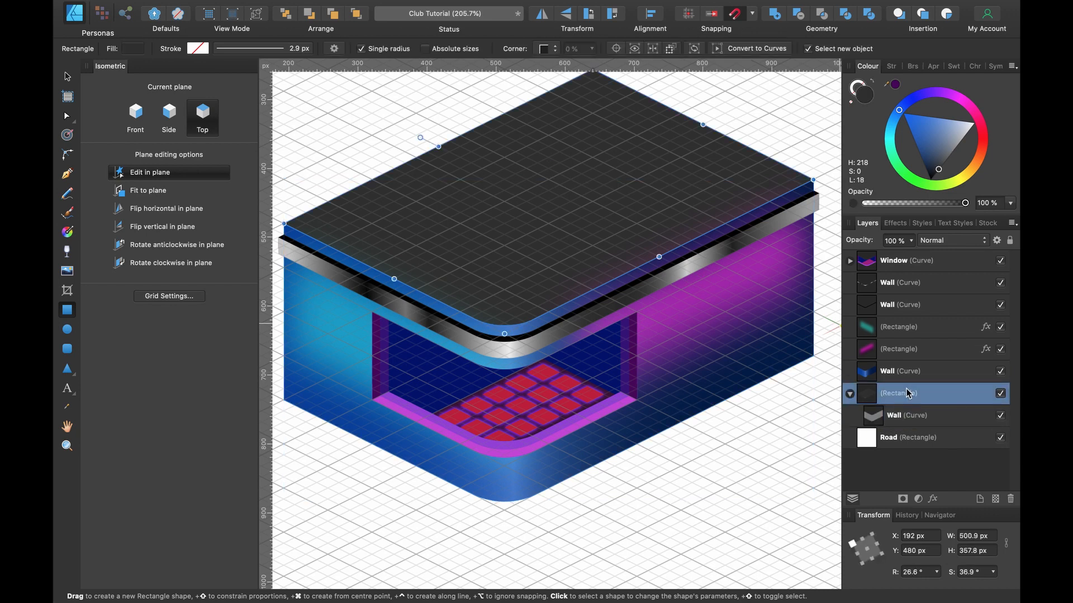
{"action": "double_click", "coordinate": [907, 392]}
{"action": "type", "text": "Roof"}
{"action": "key", "text": "Return"}
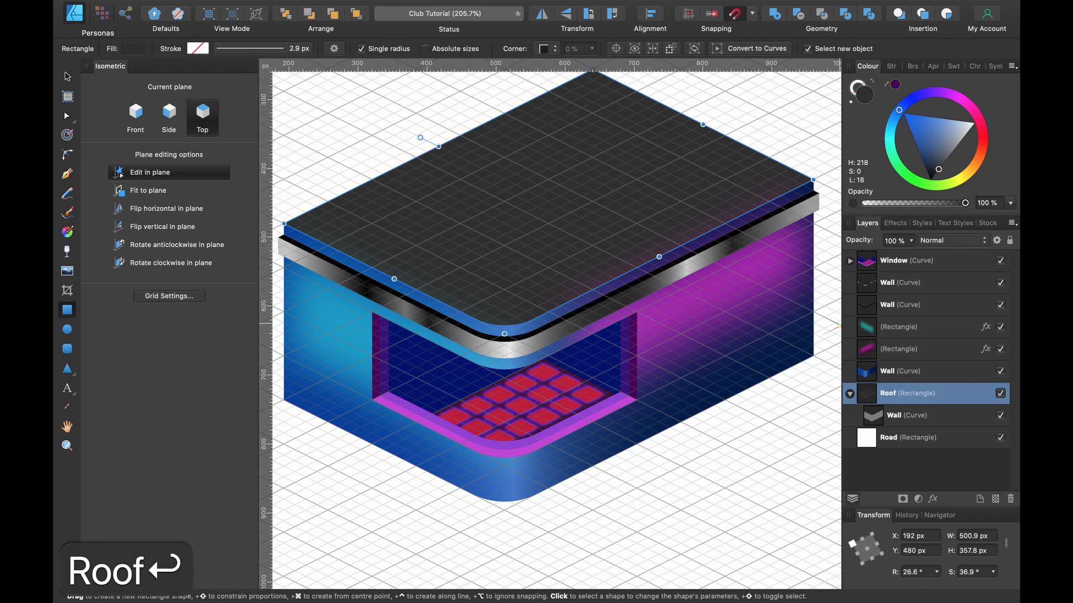
Move the nested grey wall curve straight up to Y 136 px, leaving a dark border along the roof's front edges.
{"action": "left_click", "coordinate": [956, 421]}
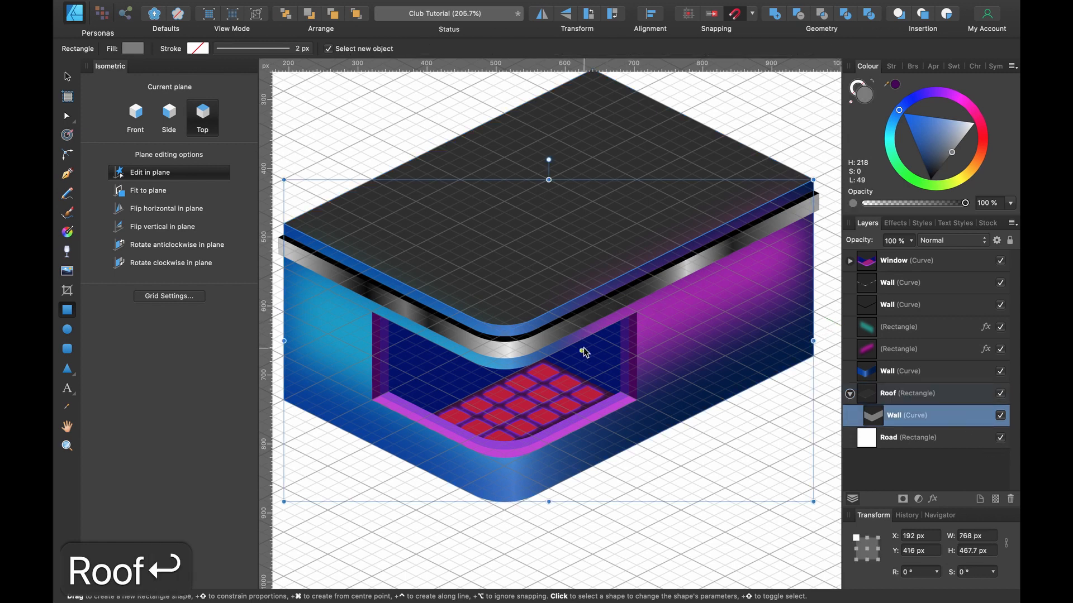
{"action": "key", "text": "v"}
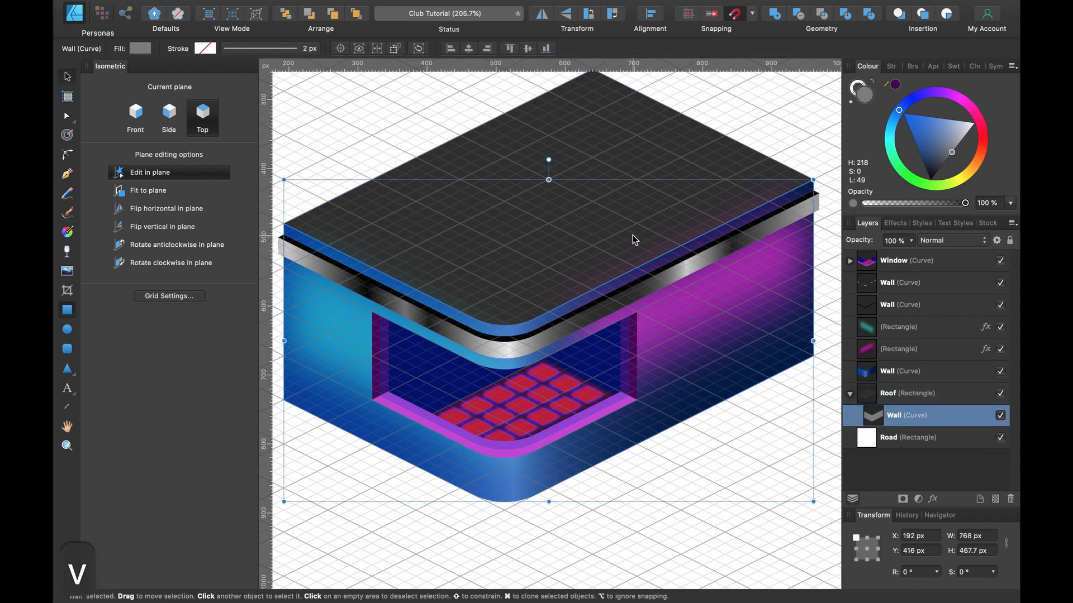
{"action": "left_click_drag", "start_coordinate": [683, 308], "coordinate": [689, 112]}
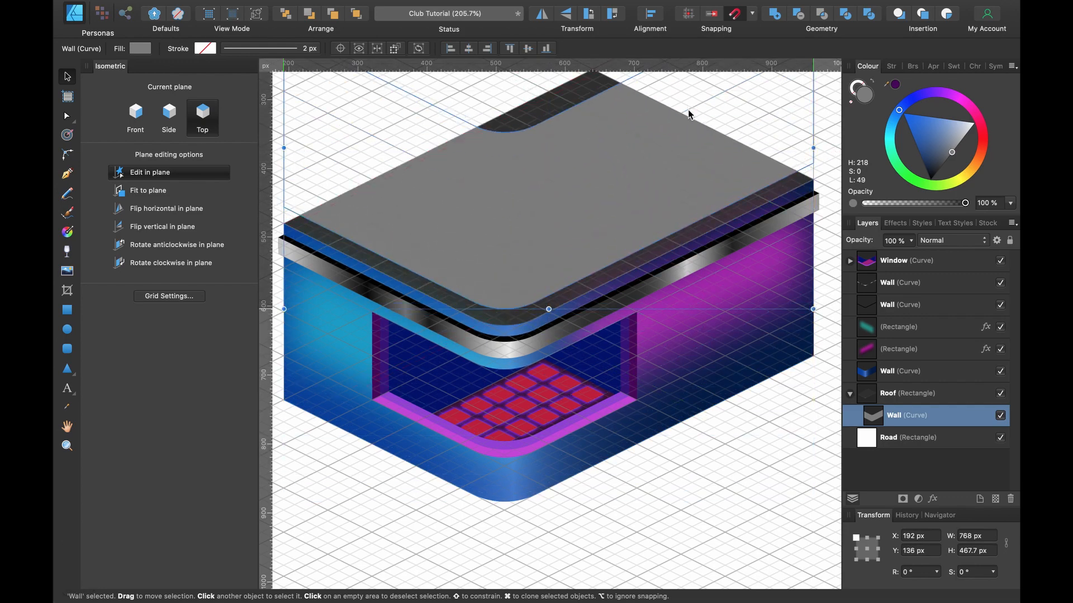
{"action": "scroll", "coordinate": [345, 220], "scroll_direction": "up", "scroll_amount": 5}
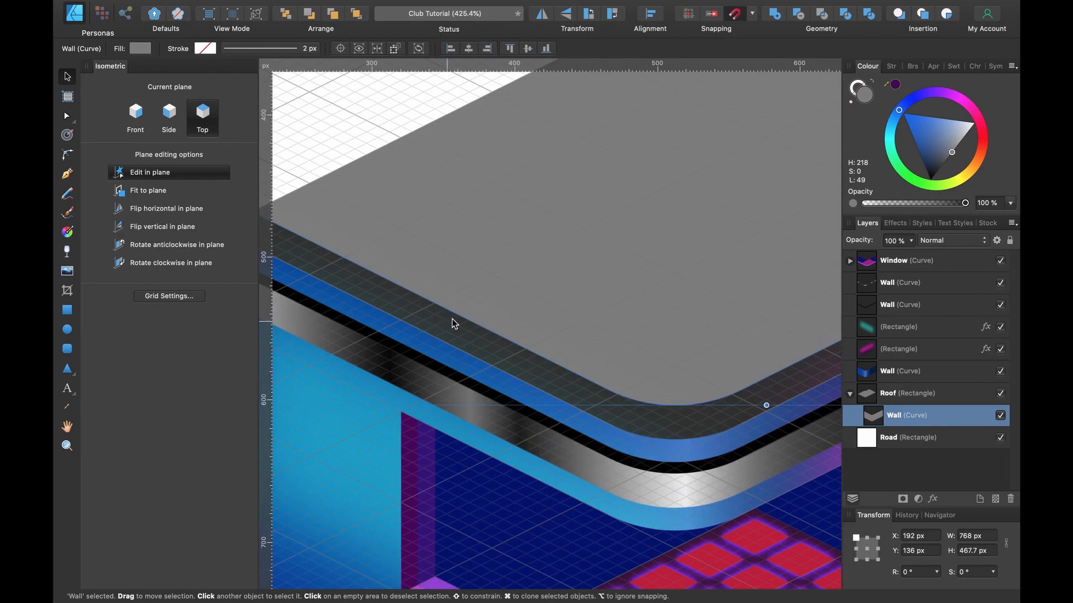
{"action": "scroll", "coordinate": [452, 320], "scroll_direction": "up", "scroll_amount": 3}
{"action": "scroll", "coordinate": [525, 279], "scroll_direction": "down", "scroll_amount": 6}
{"action": "scroll", "coordinate": [526, 278], "scroll_direction": "right", "scroll_amount": 4}
{"action": "scroll", "coordinate": [525, 279], "scroll_direction": "up", "scroll_amount": 3}
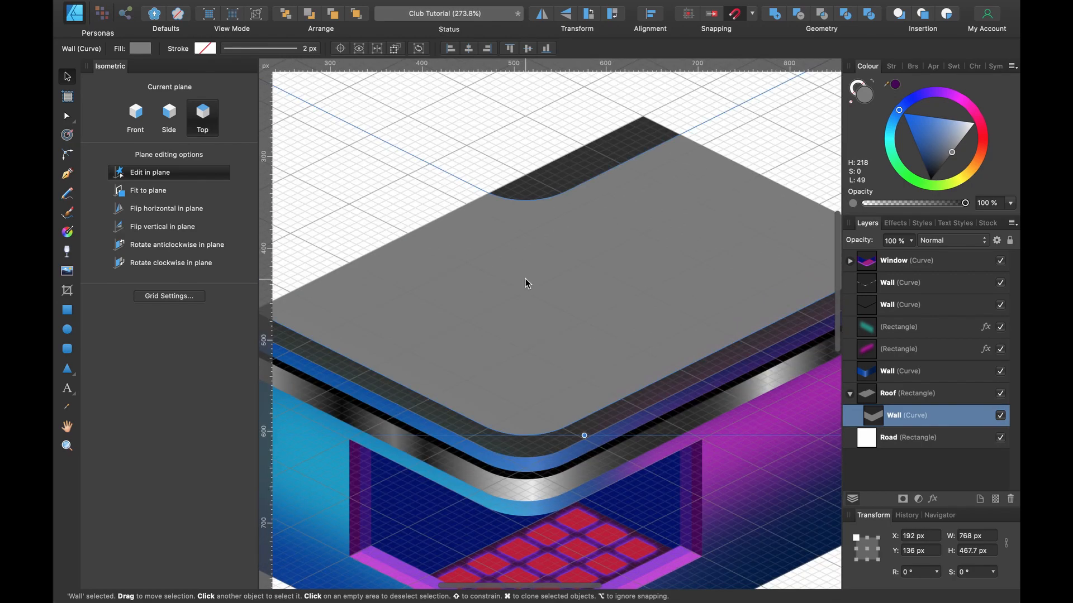
{"action": "scroll", "coordinate": [525, 278], "scroll_direction": "down", "scroll_amount": 2}
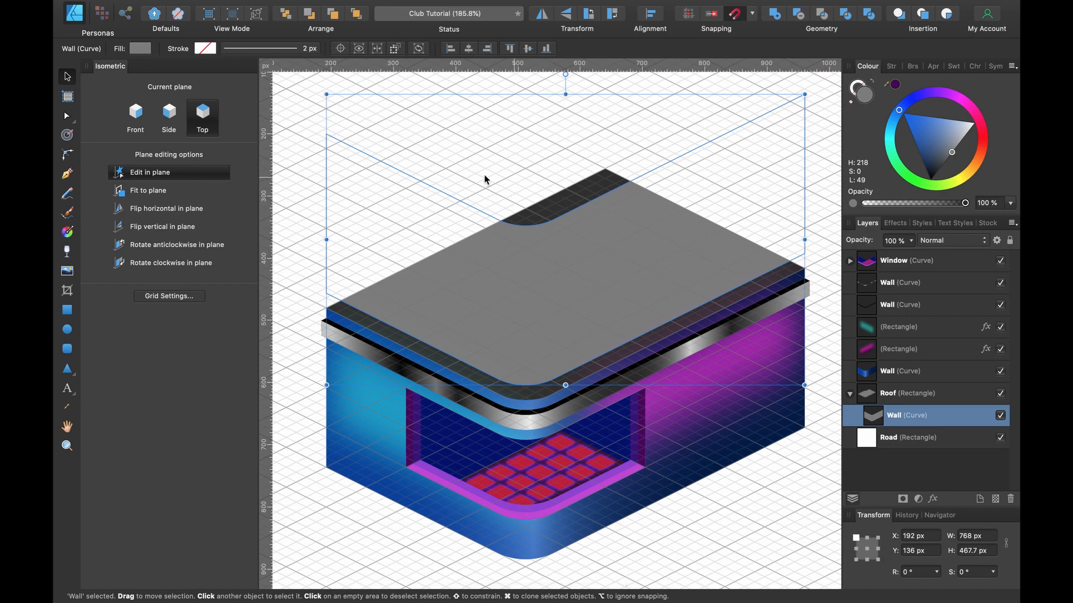
Move the grey curve's lower-left corner node inward along the roof's front edge to X 240 px, Y 480 px.
{"action": "key", "text": "a"}
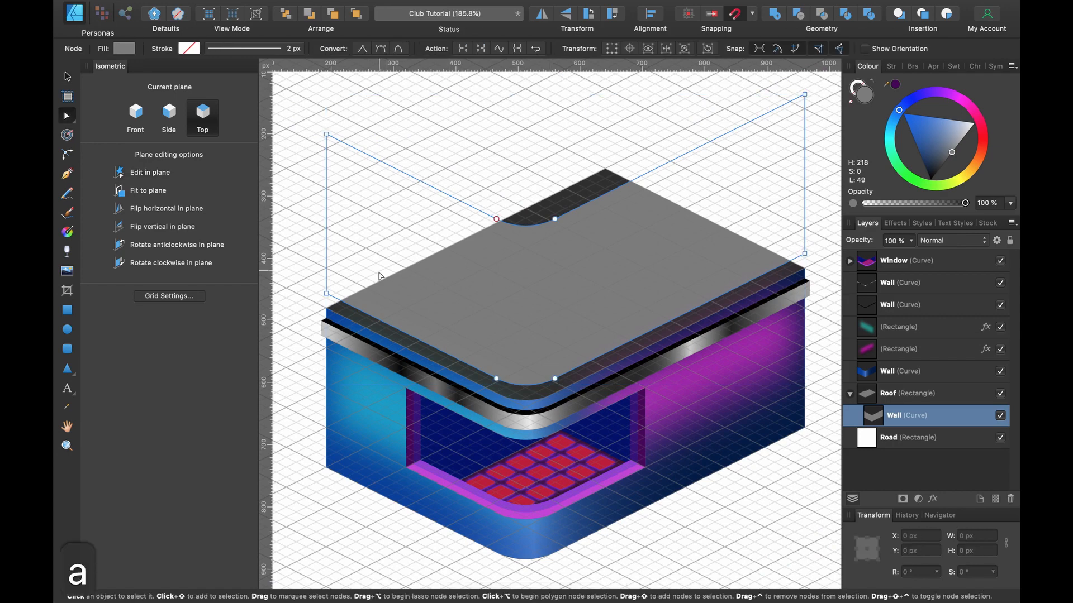
{"action": "scroll", "coordinate": [353, 317], "scroll_direction": "up", "scroll_amount": 5}
{"action": "scroll", "coordinate": [353, 317], "scroll_direction": "up", "scroll_amount": 2}
{"action": "scroll", "coordinate": [451, 261], "scroll_direction": "left", "scroll_amount": 4}
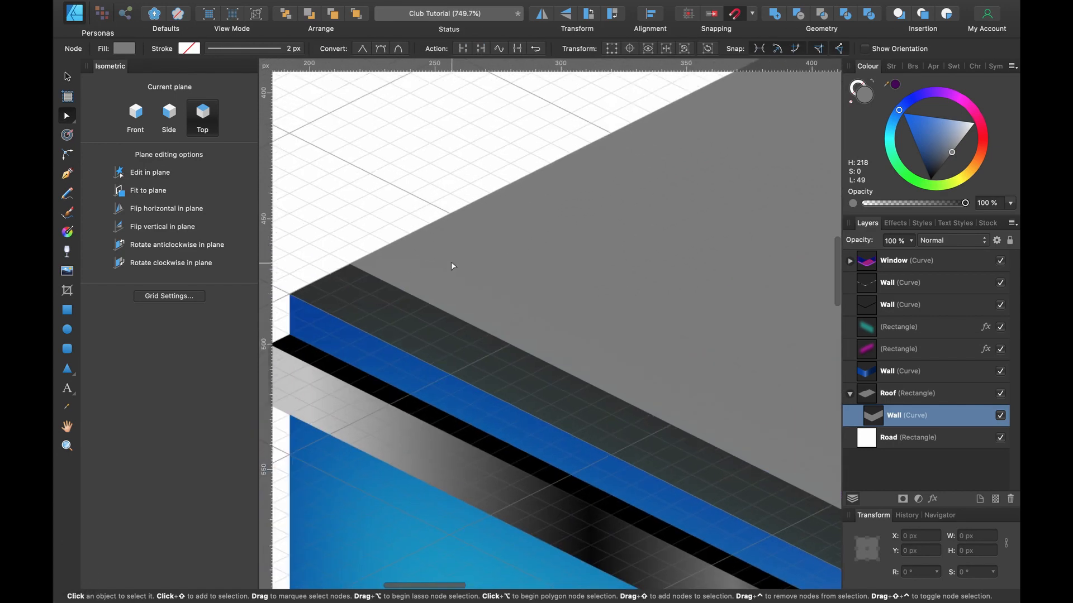
{"action": "left_click_drag", "start_coordinate": [369, 239], "coordinate": [486, 299]}
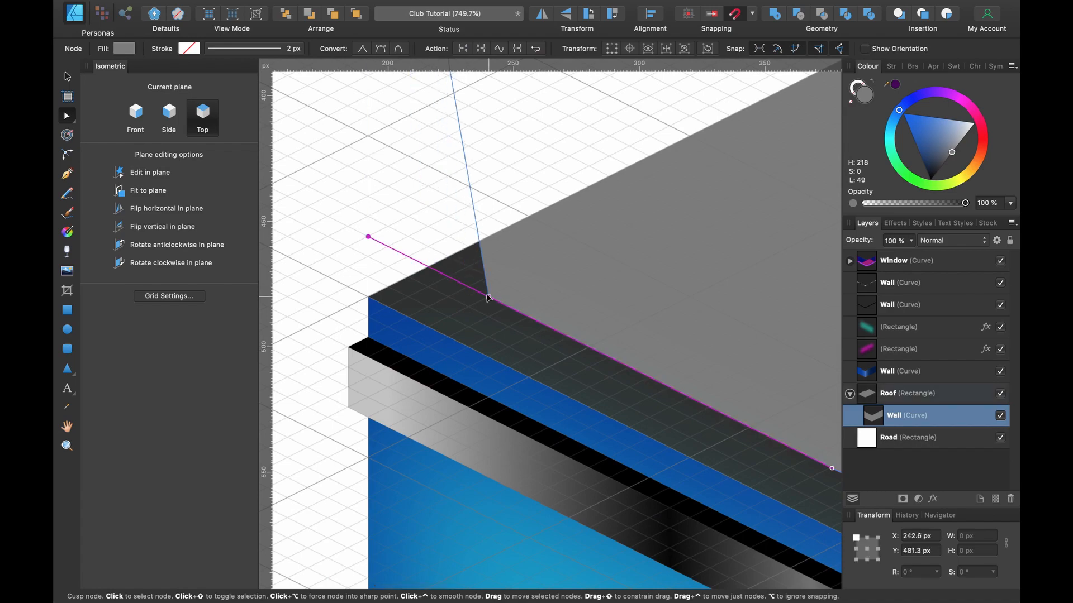
Delete the two nodes forming the rounded corner on the grey curve's upper edge.
{"action": "scroll", "coordinate": [487, 298], "scroll_direction": "down", "scroll_amount": 5}
{"action": "scroll", "coordinate": [487, 299], "scroll_direction": "down", "scroll_amount": 1}
{"action": "scroll", "coordinate": [536, 291], "scroll_direction": "right", "scroll_amount": 3}
{"action": "scroll", "coordinate": [536, 290], "scroll_direction": "up", "scroll_amount": 3}
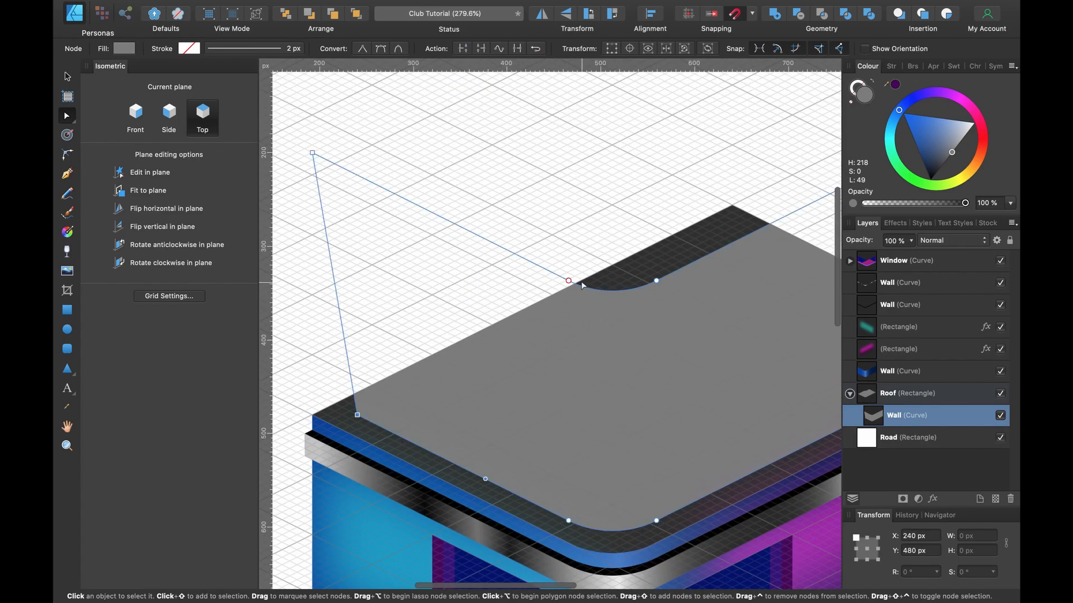
{"action": "left_click_drag", "start_coordinate": [536, 243], "coordinate": [663, 305]}
{"action": "key", "text": "BackSpace"}
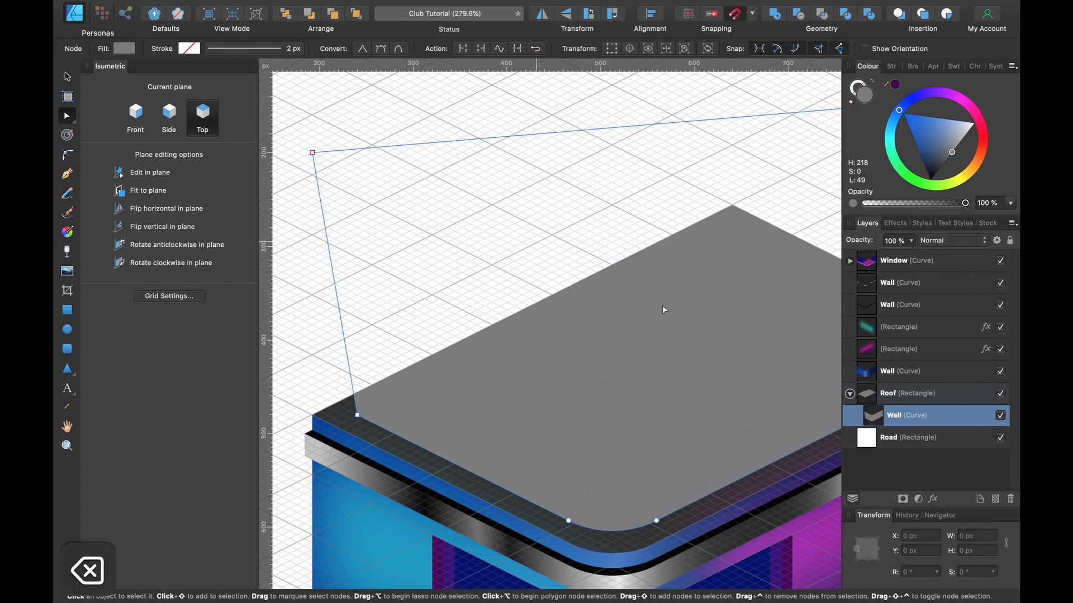
Move the grey curve's upper-left node just inside the roof's back corner, at X 640 px, Y 280 px.
{"action": "scroll", "coordinate": [663, 305], "scroll_direction": "right", "scroll_amount": 2}
{"action": "scroll", "coordinate": [662, 305], "scroll_direction": "right", "scroll_amount": 1}
{"action": "scroll", "coordinate": [487, 293], "scroll_direction": "down", "scroll_amount": 5}
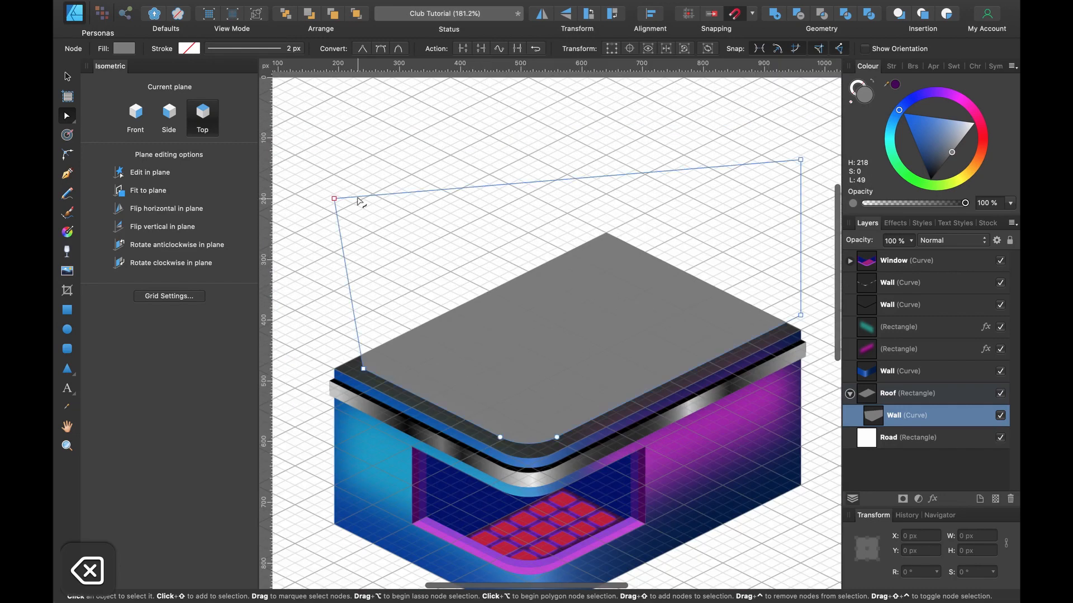
{"action": "left_click_drag", "start_coordinate": [335, 199], "coordinate": [627, 239]}
{"action": "scroll", "coordinate": [594, 253], "scroll_direction": "up", "scroll_amount": 10}
{"action": "scroll", "coordinate": [627, 241], "scroll_direction": "down", "scroll_amount": 6}
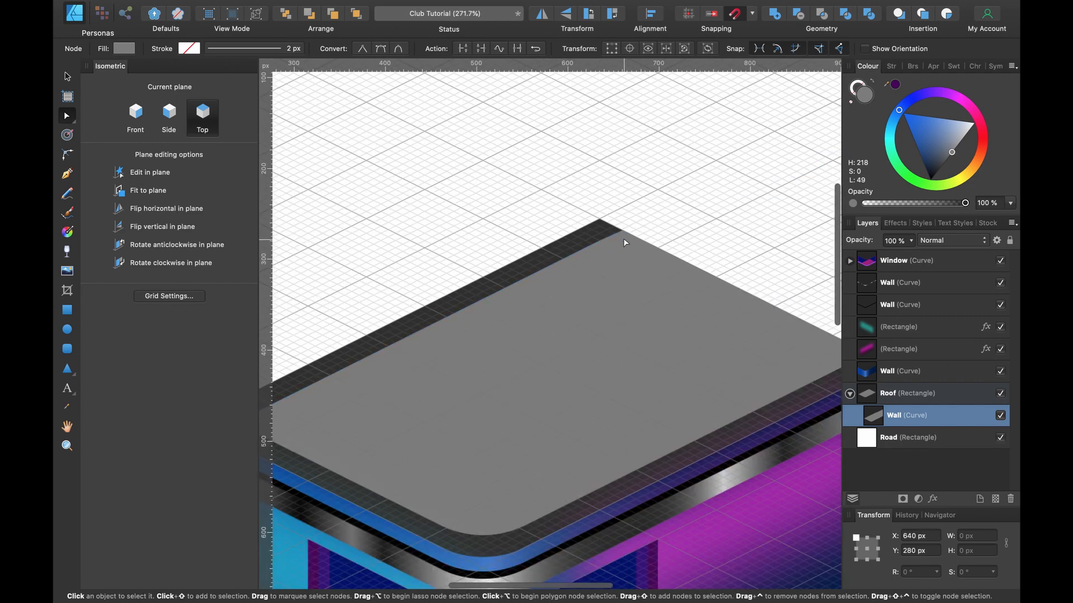
Move the grey curve's lower-right node inward to X 912 px, Y 416 px and delete the leftover node above it.
{"action": "scroll", "coordinate": [689, 287], "scroll_direction": "up", "scroll_amount": 8}
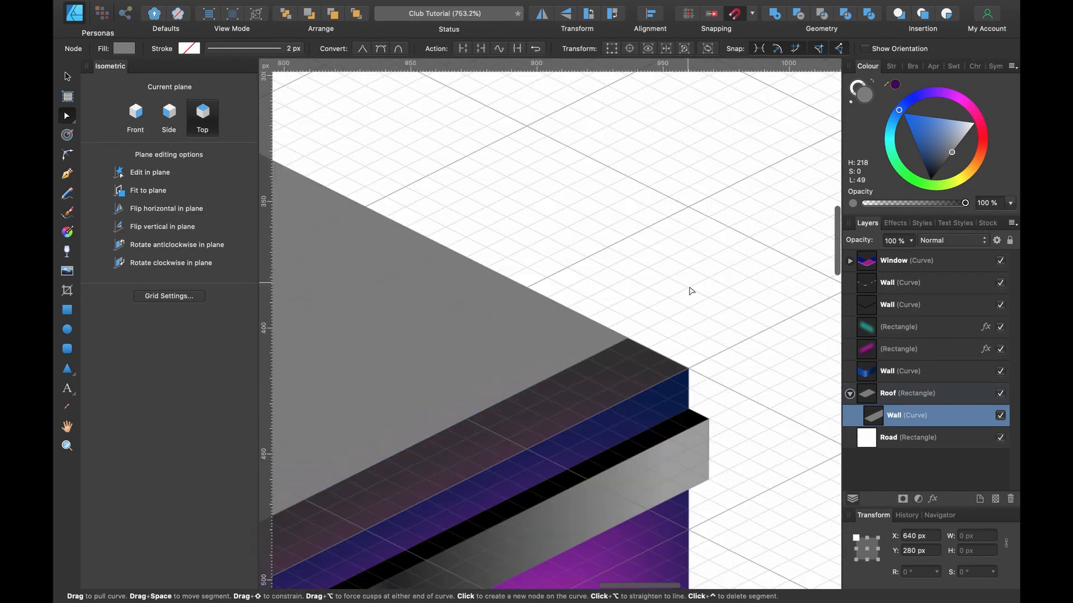
{"action": "left_click_drag", "start_coordinate": [689, 308], "coordinate": [572, 367]}
{"action": "scroll", "coordinate": [670, 242], "scroll_direction": "down", "scroll_amount": 5}
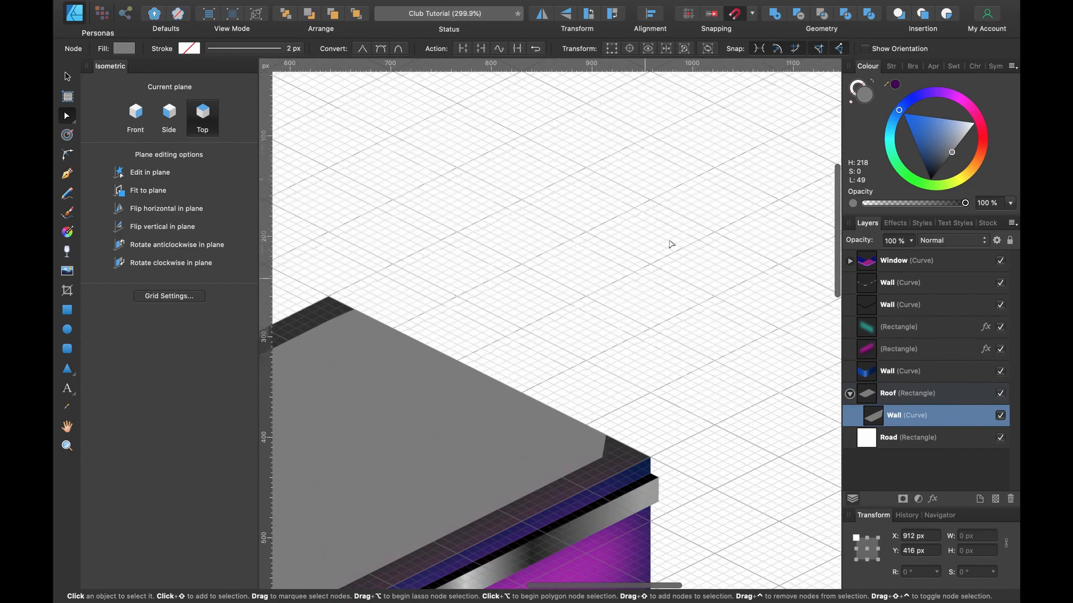
{"action": "left_click_drag", "start_coordinate": [690, 229], "coordinate": [587, 170]}
{"action": "key", "text": "BackSpace"}
{"action": "scroll", "coordinate": [586, 170], "scroll_direction": "left", "scroll_amount": 3}
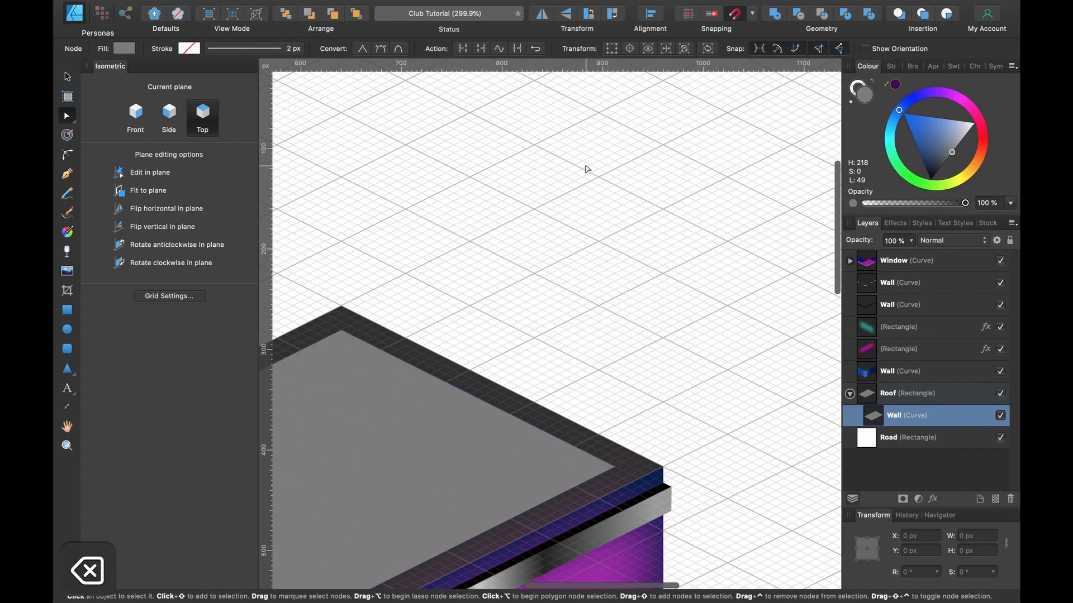
{"action": "scroll", "coordinate": [587, 170], "scroll_direction": "down", "scroll_amount": 3}
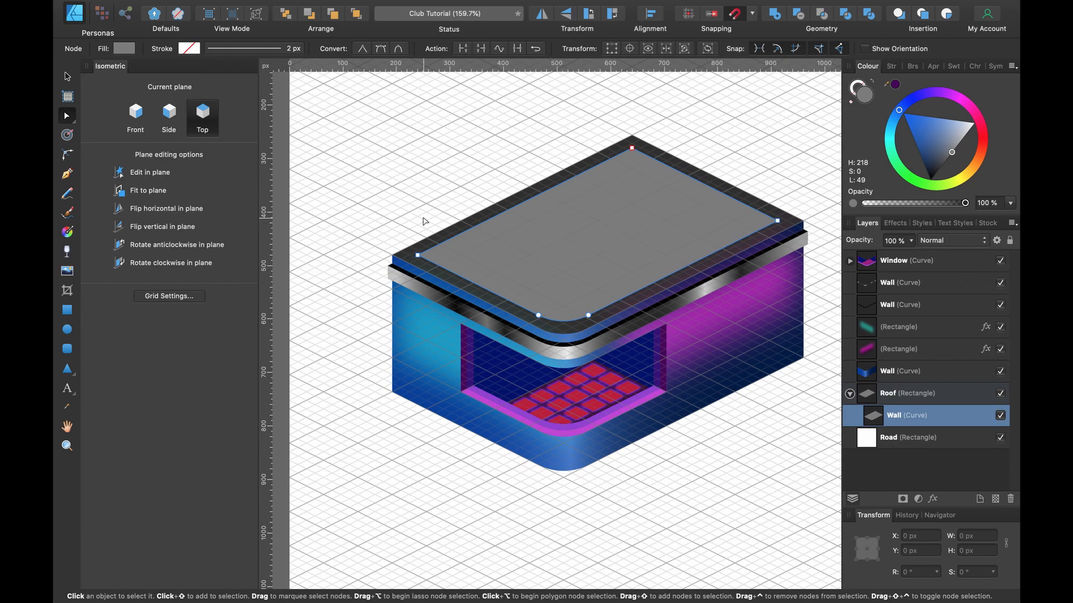
On the front plane, draw a rectangle about 54 px wide and 40 px high at X 240 px, Y 480 px by the grey surface's corner.
{"action": "left_click", "coordinate": [69, 312]}
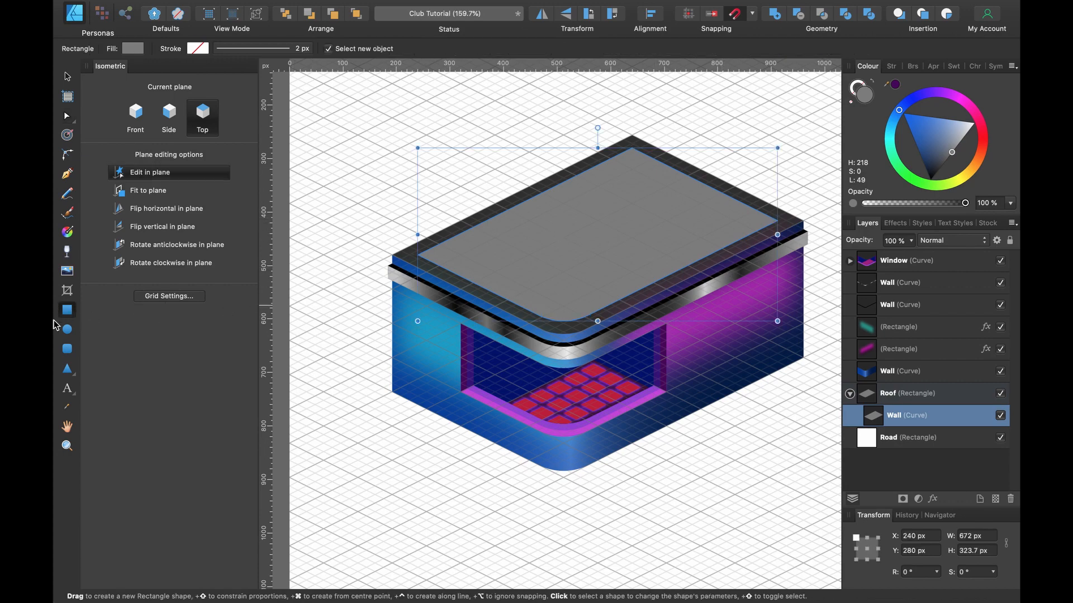
{"action": "scroll", "coordinate": [585, 204], "scroll_direction": "up", "scroll_amount": 5}
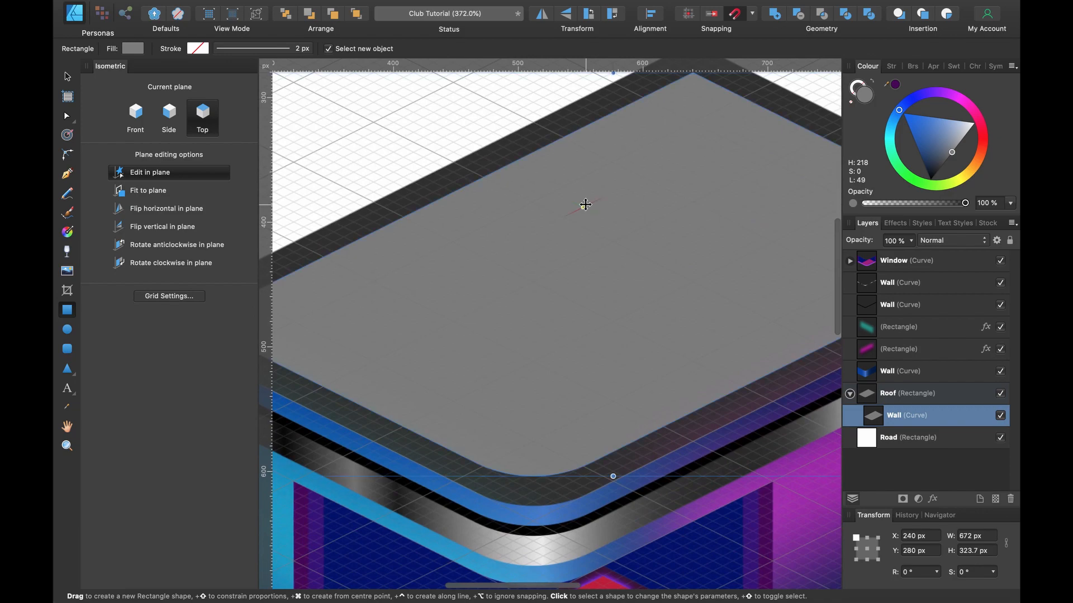
{"action": "scroll", "coordinate": [678, 132], "scroll_direction": "up", "scroll_amount": 3}
{"action": "left_click", "coordinate": [130, 119]}
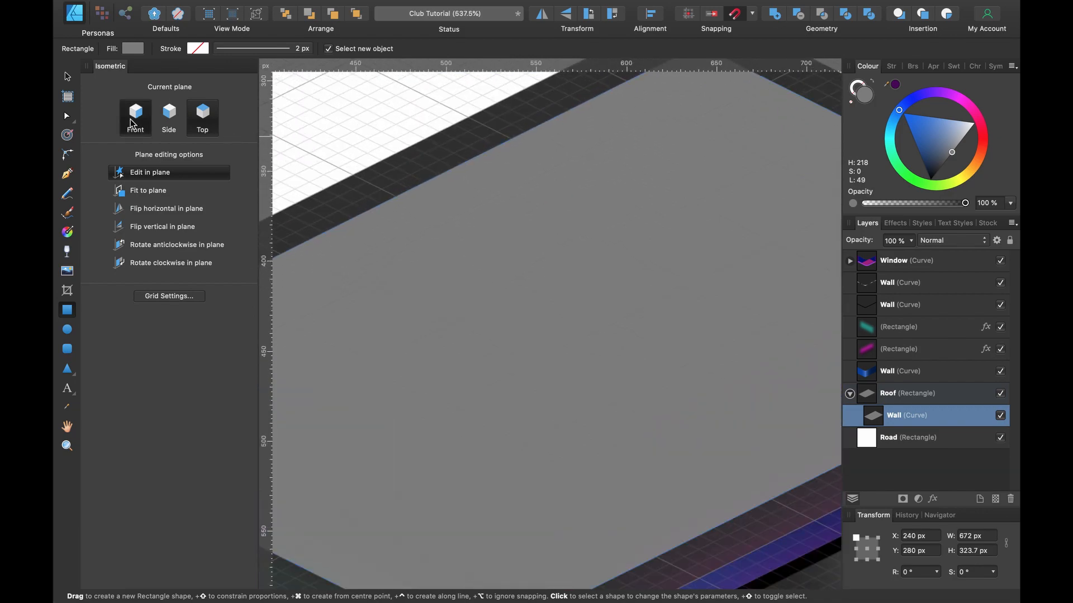
{"action": "scroll", "coordinate": [418, 180], "scroll_direction": "down", "scroll_amount": 3}
{"action": "scroll", "coordinate": [417, 179], "scroll_direction": "left", "scroll_amount": 3}
{"action": "scroll", "coordinate": [422, 185], "scroll_direction": "left", "scroll_amount": 5}
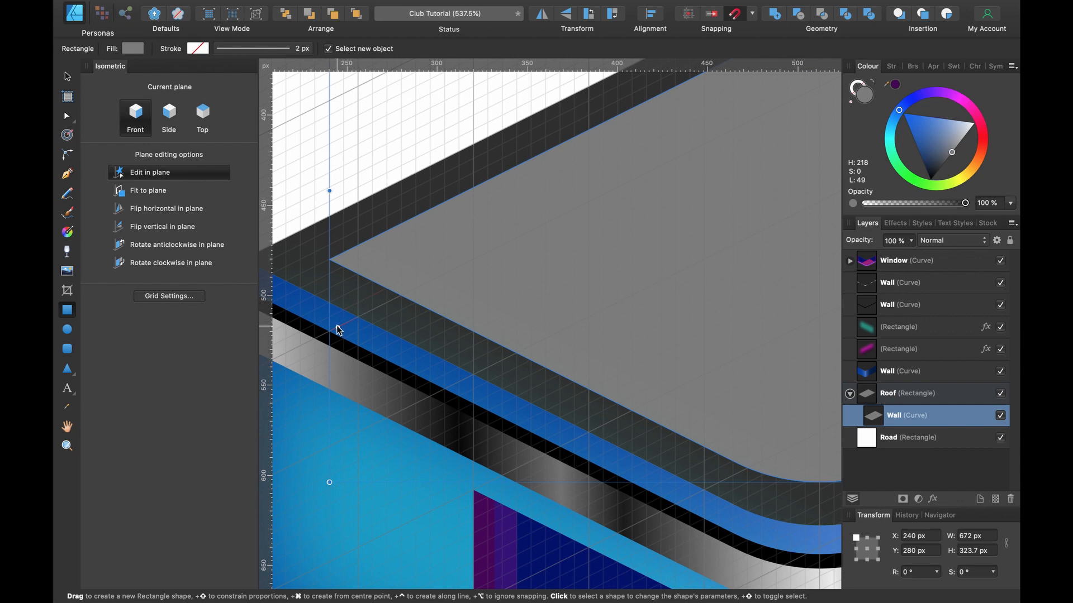
{"action": "key", "text": "super+z"}
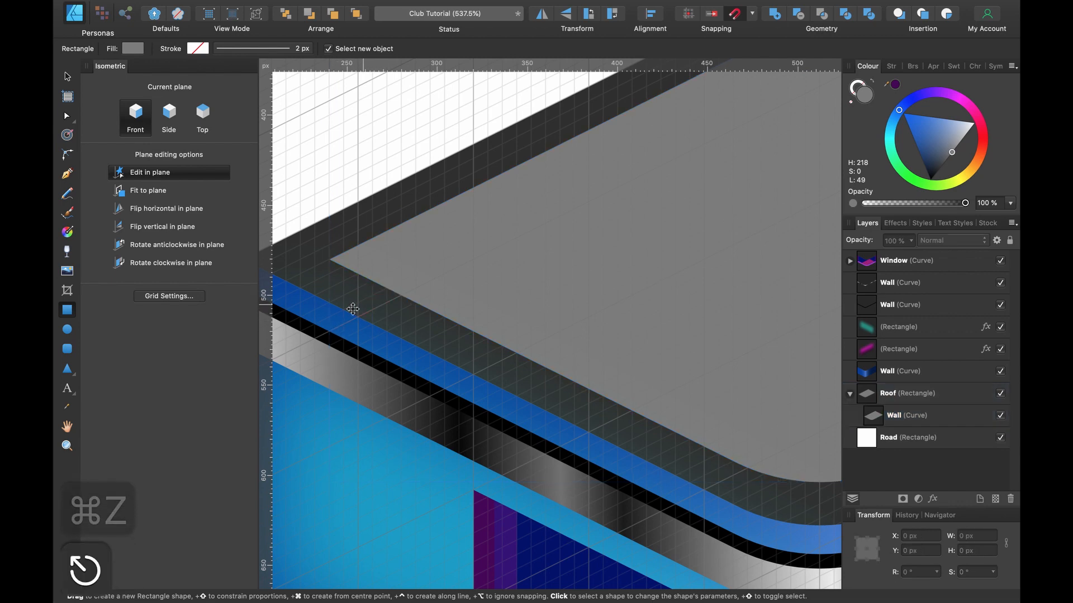
{"action": "left_click_drag", "start_coordinate": [331, 331], "coordinate": [416, 216]}
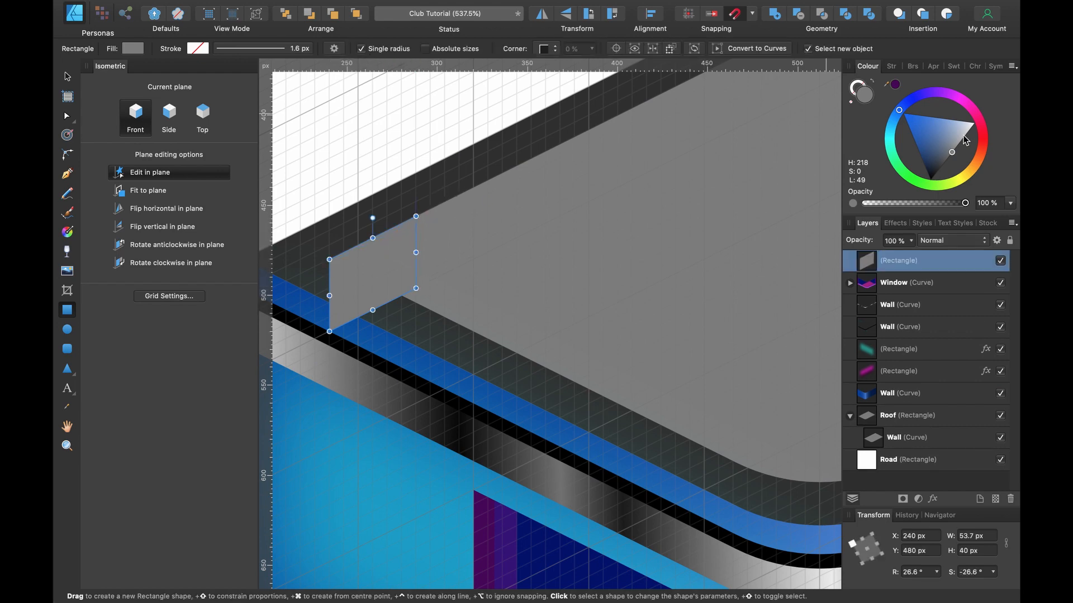
Darken the rectangle's fill to lightness 22 and nest it inside the grey Wall curve under Roof.
{"action": "mouse_move", "coordinate": [952, 152]}
{"action": "left_mouse_down"}
{"action": "mouse_move", "coordinate": [954, 166]}
{"action": "mouse_move", "coordinate": [940, 167]}
{"action": "left_mouse_up"}
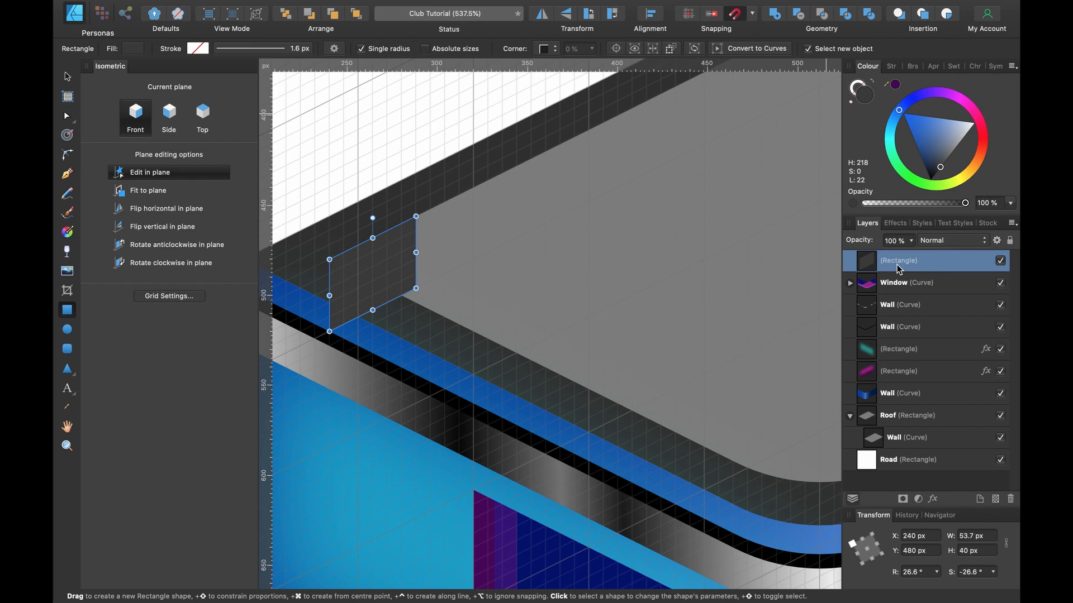
{"action": "left_click_drag", "start_coordinate": [896, 264], "coordinate": [912, 429]}
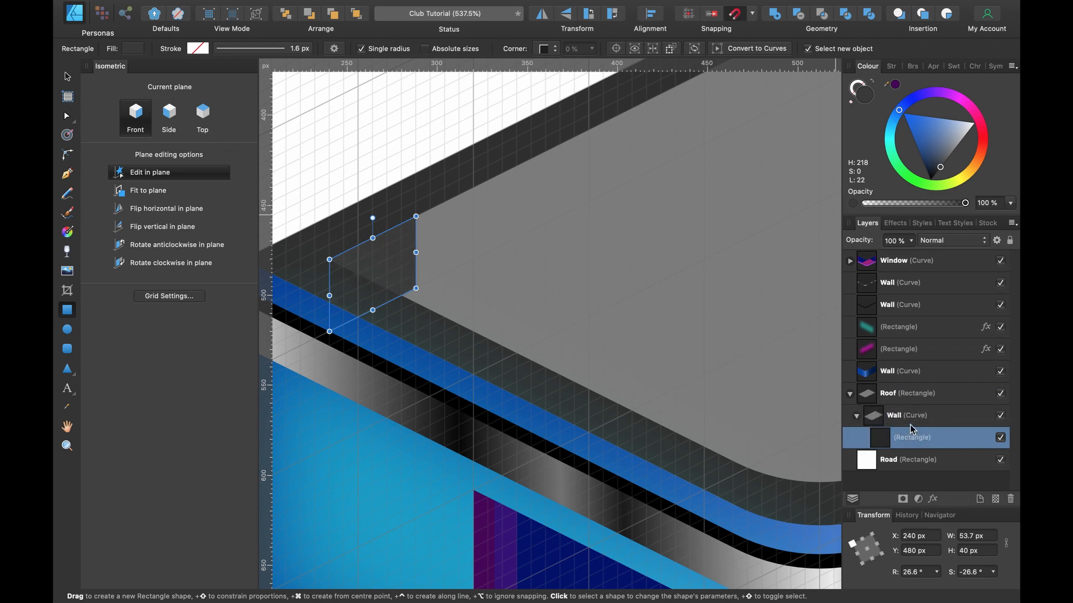
Lengthen the nested rectangle along the inset's edge to its back corner, 447.2 px wide, and lighten its fill to lightness 29.
{"action": "left_click_drag", "start_coordinate": [410, 250], "coordinate": [622, 149]}
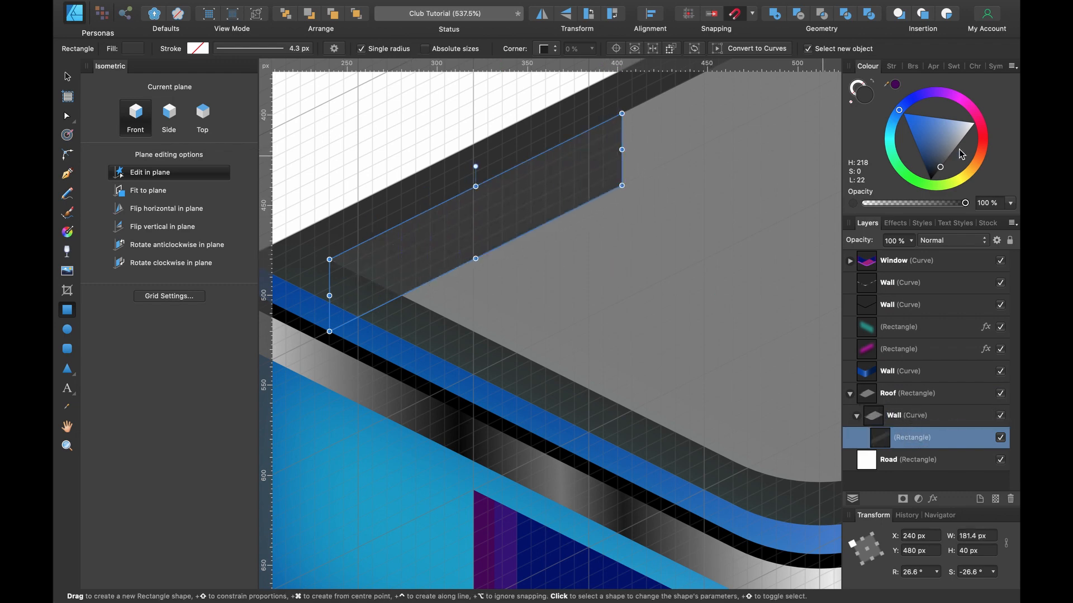
{"action": "left_click_drag", "start_coordinate": [941, 168], "coordinate": [946, 162]}
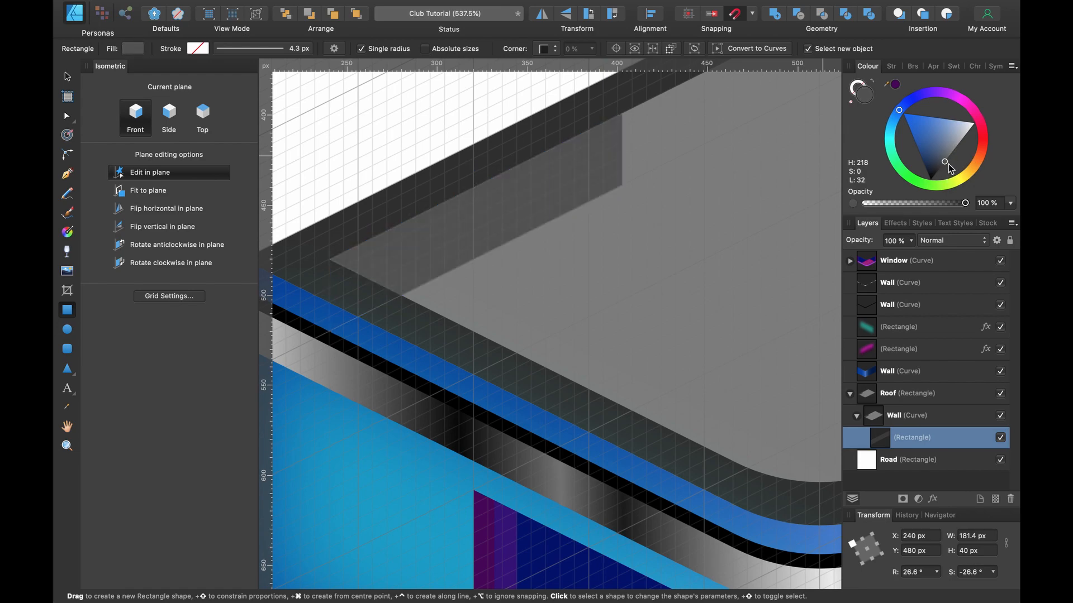
{"action": "scroll", "coordinate": [636, 232], "scroll_direction": "down", "scroll_amount": 3}
{"action": "scroll", "coordinate": [637, 228], "scroll_direction": "up", "scroll_amount": 3}
{"action": "scroll", "coordinate": [637, 227], "scroll_direction": "right", "scroll_amount": 3}
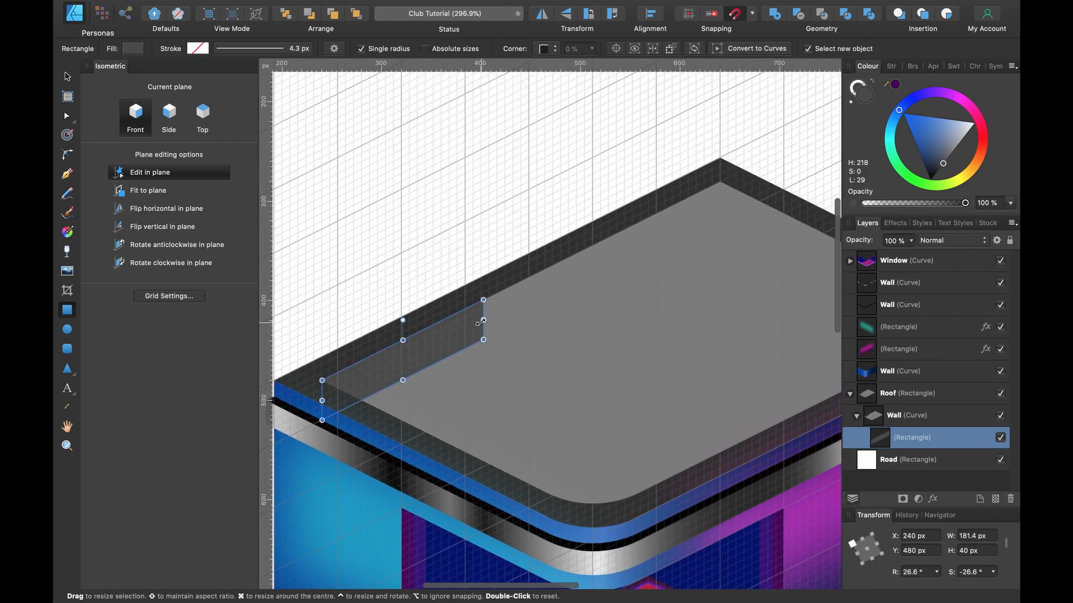
{"action": "left_click_drag", "start_coordinate": [484, 316], "coordinate": [725, 207]}
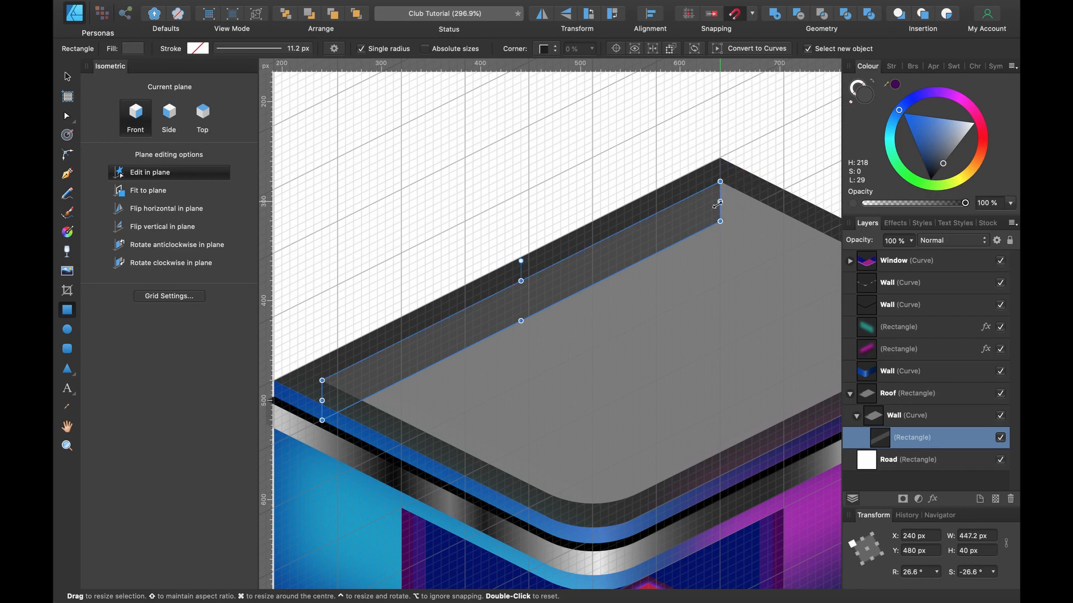
Duplicate the inner wall strip, flip the copy horizontally and move it to X 640 px, Y 280 px along the inset's other back edge.
{"action": "scroll", "coordinate": [725, 207], "scroll_direction": "right", "scroll_amount": 3}
{"action": "scroll", "coordinate": [725, 208], "scroll_direction": "down", "scroll_amount": 2}
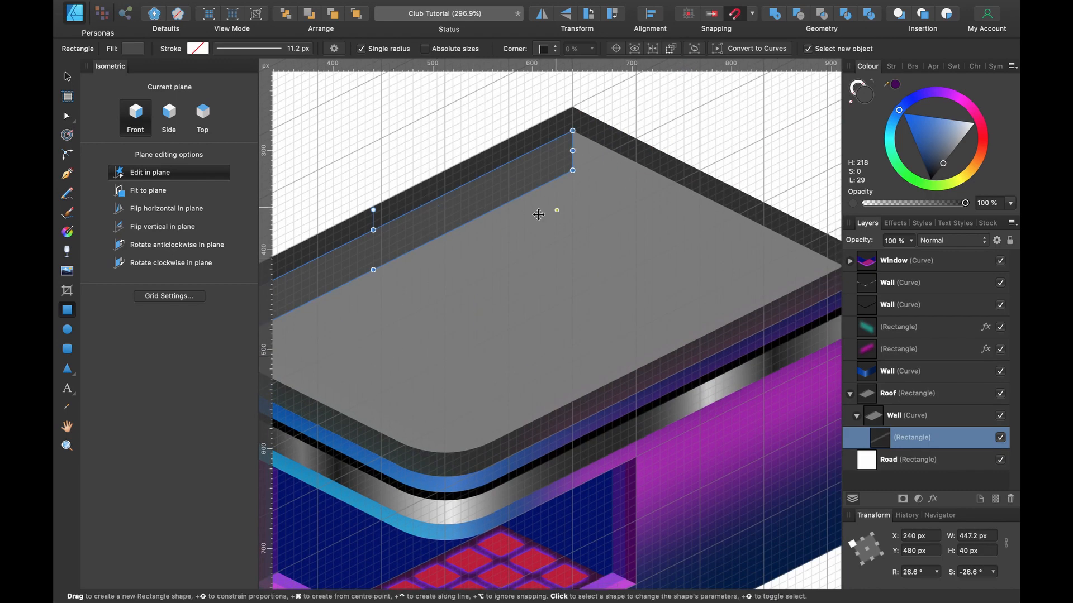
{"action": "scroll", "coordinate": [527, 234], "scroll_direction": "down", "scroll_amount": 4}
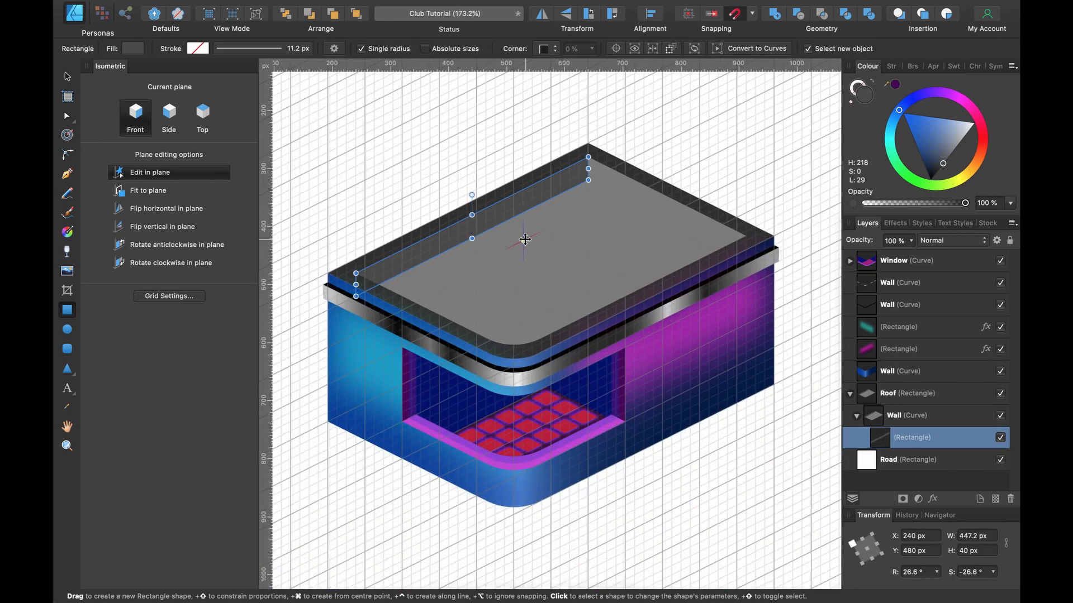
{"action": "key", "text": "super+j"}
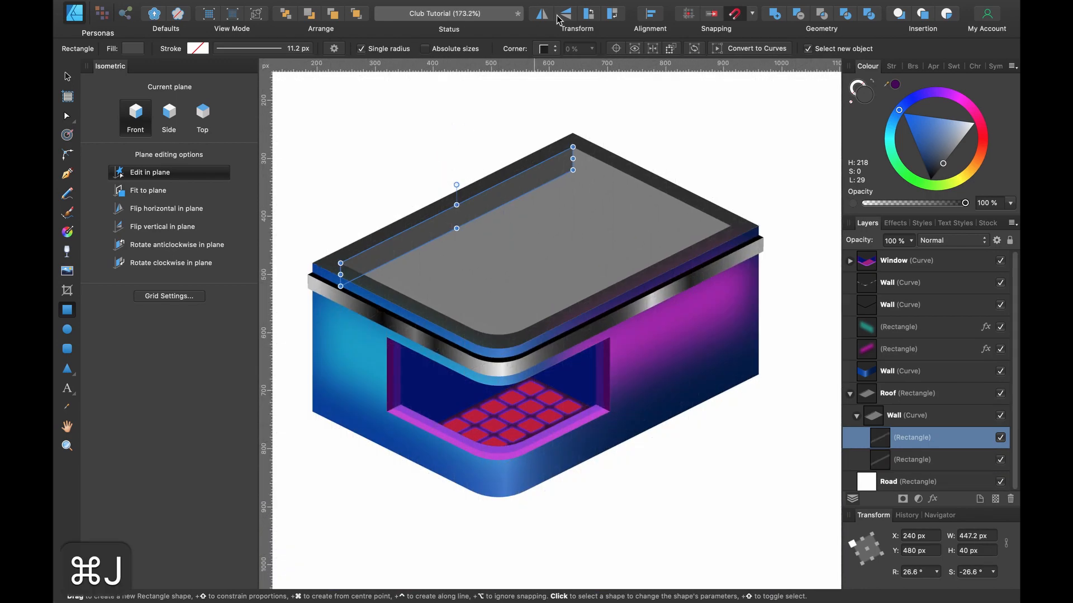
{"action": "left_click", "coordinate": [542, 13]}
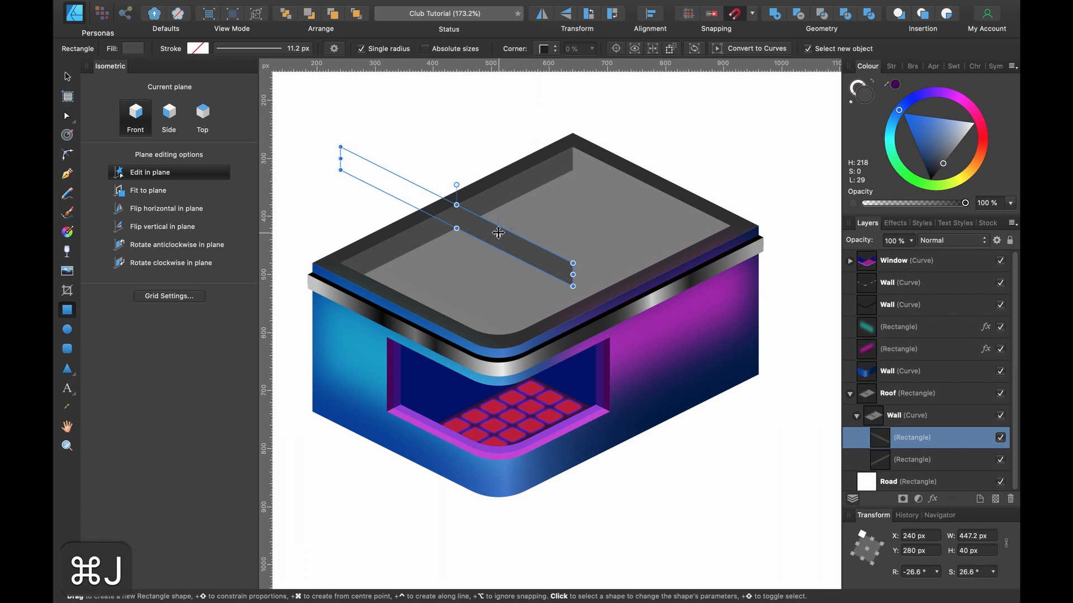
{"action": "key", "text": "v"}
{"action": "left_click_drag", "start_coordinate": [506, 237], "coordinate": [738, 237]}
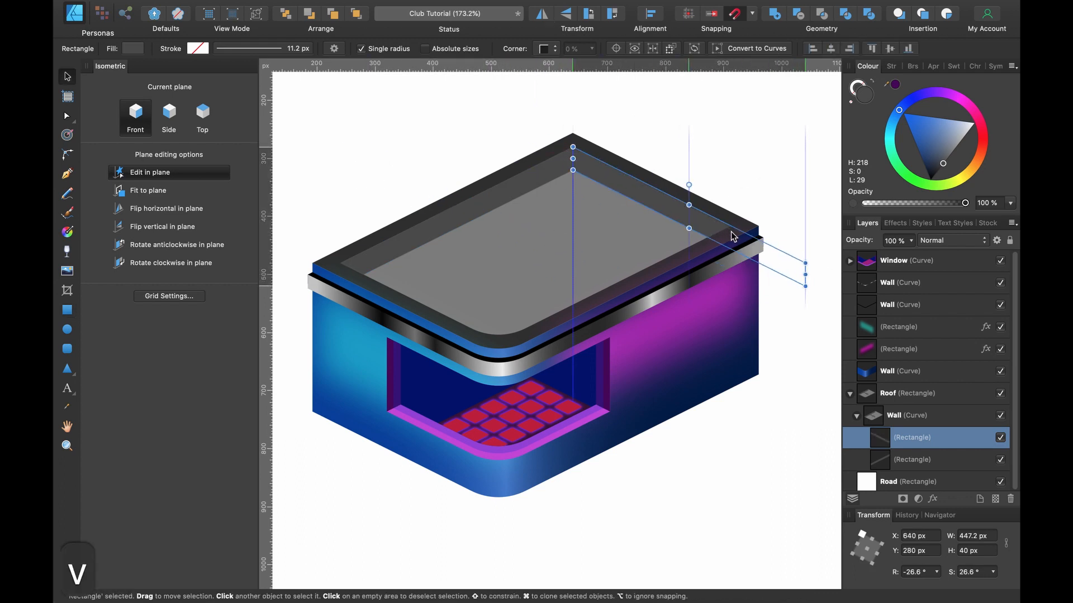
Lighten the copied strip's fill to lightness 39 and deselect it.
{"action": "mouse_move", "coordinate": [943, 163]}
{"action": "left_mouse_down"}
{"action": "mouse_move", "coordinate": [957, 154]}
{"action": "mouse_move", "coordinate": [954, 163]}
{"action": "left_mouse_up"}
{"action": "scroll", "coordinate": [658, 283], "scroll_direction": "down", "scroll_amount": 2}
{"action": "scroll", "coordinate": [658, 283], "scroll_direction": "left", "scroll_amount": 2}
{"action": "scroll", "coordinate": [658, 283], "scroll_direction": "left", "scroll_amount": 1}
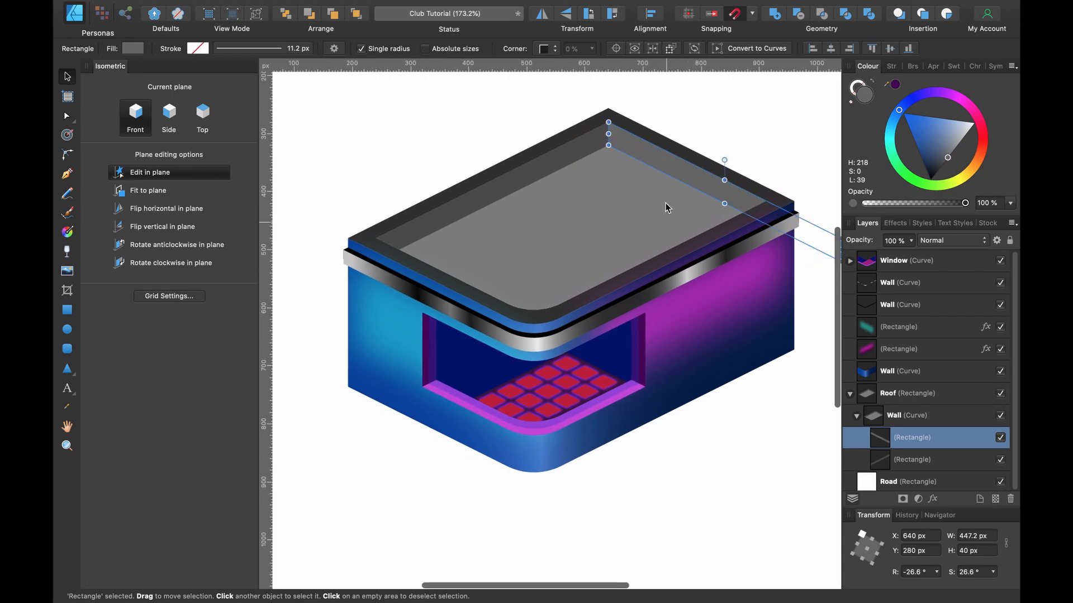
{"action": "left_click", "coordinate": [634, 482]}
Nest the teal and magenta glow rectangles inside the blue Wall curve so they are clipped to the building's walls.
{"action": "scroll", "coordinate": [641, 254], "scroll_direction": "up", "scroll_amount": 5}
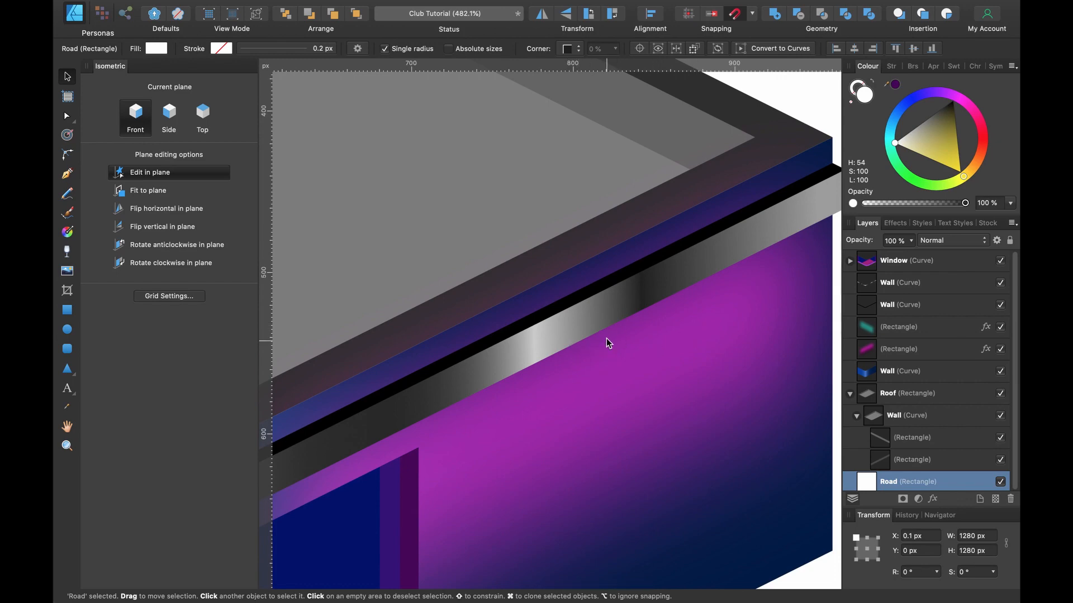
{"action": "scroll", "coordinate": [625, 235], "scroll_direction": "down", "scroll_amount": 5}
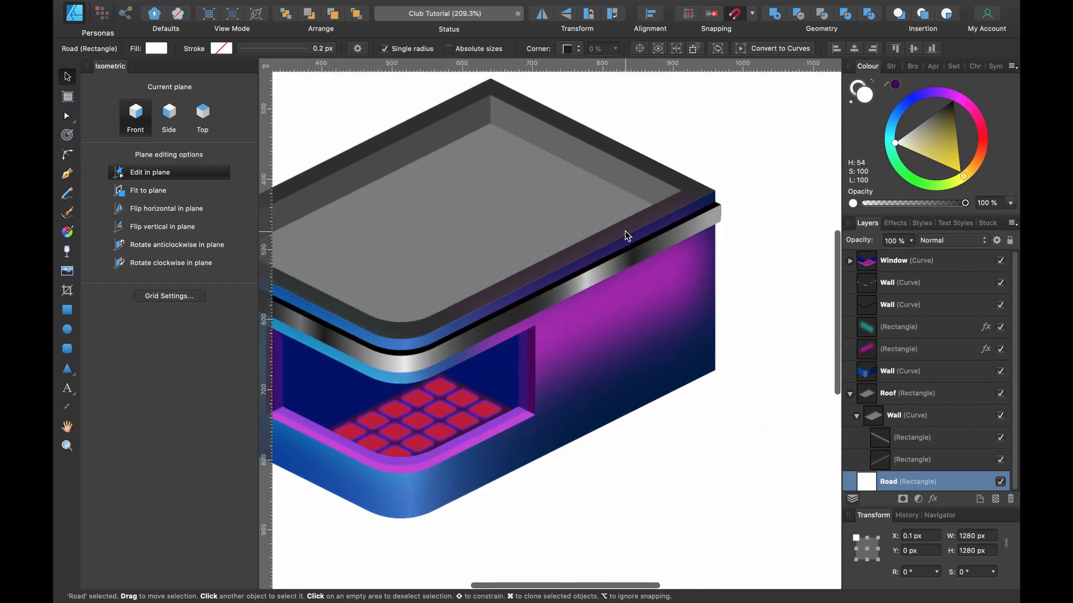
{"action": "scroll", "coordinate": [608, 243], "scroll_direction": "up", "scroll_amount": 5}
{"action": "scroll", "coordinate": [608, 244], "scroll_direction": "down", "scroll_amount": 1}
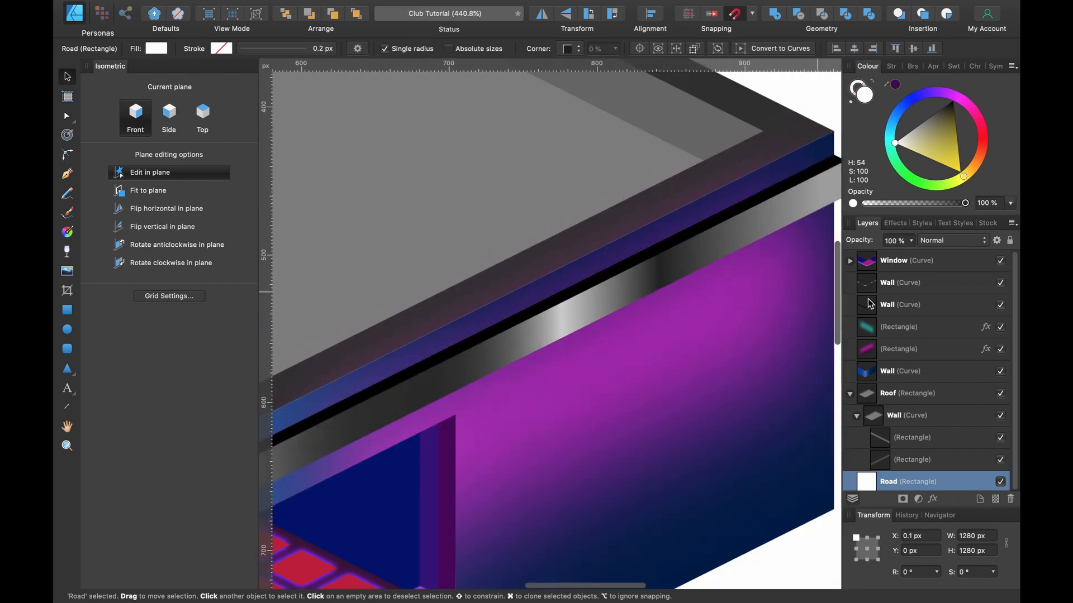
{"action": "left_click", "coordinate": [910, 332]}
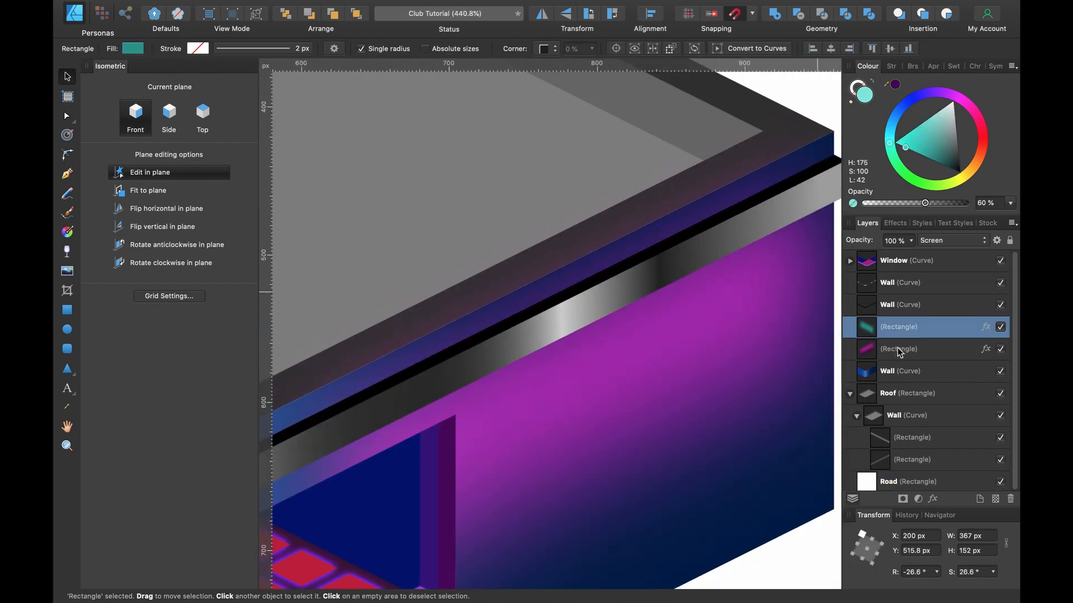
{"action": "left_click", "coordinate": [899, 351], "text": "shift"}
{"action": "scroll", "coordinate": [707, 354], "scroll_direction": "down", "scroll_amount": 6}
{"action": "scroll", "coordinate": [722, 354], "scroll_direction": "up", "scroll_amount": 1}
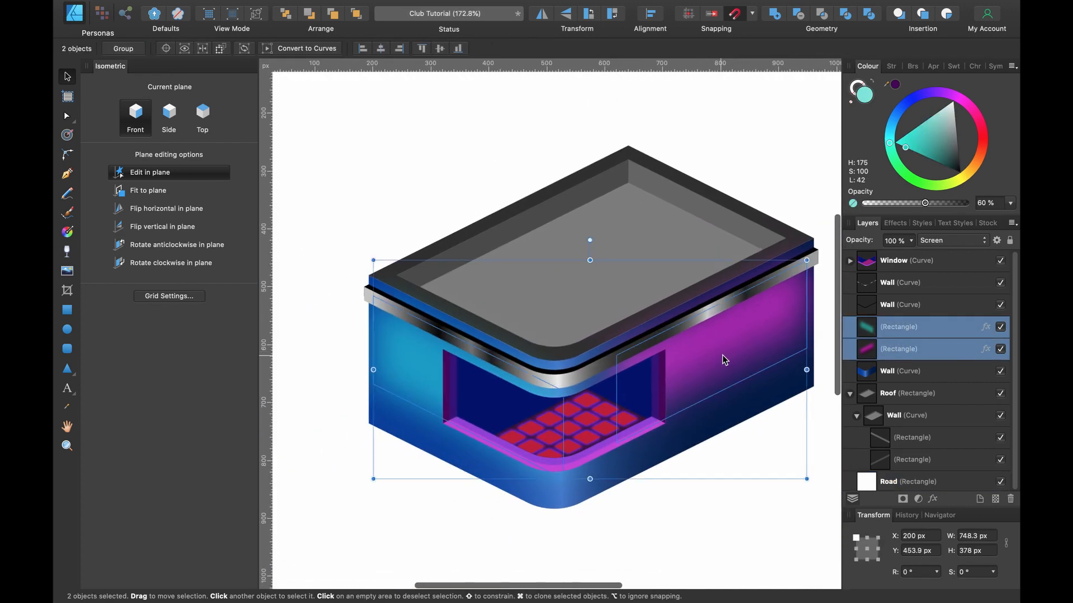
{"action": "scroll", "coordinate": [781, 334], "scroll_direction": "up", "scroll_amount": 5}
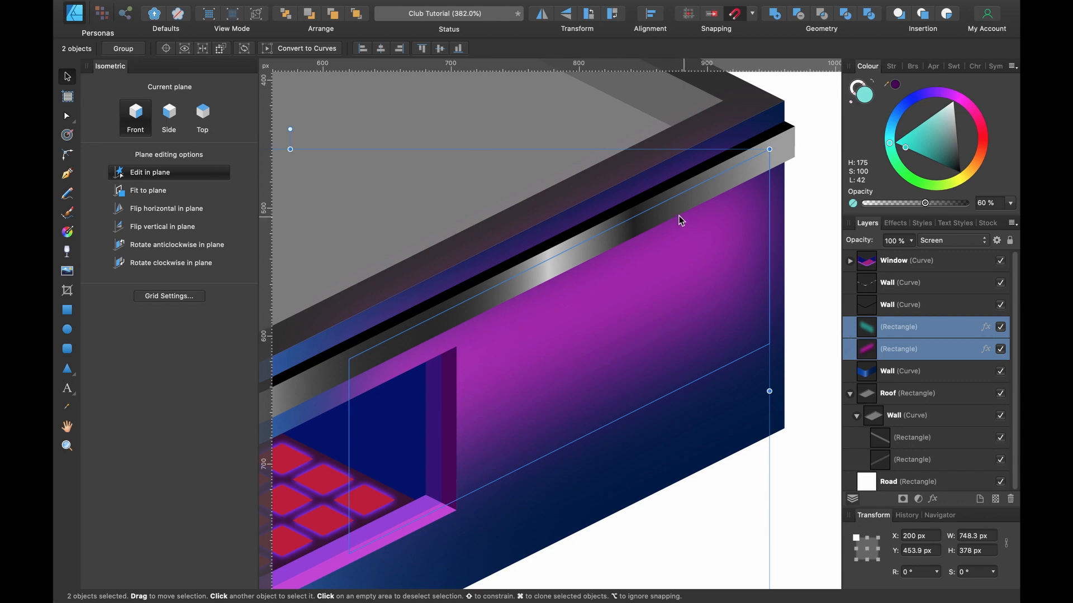
{"action": "scroll", "coordinate": [598, 174], "scroll_direction": "up", "scroll_amount": 2}
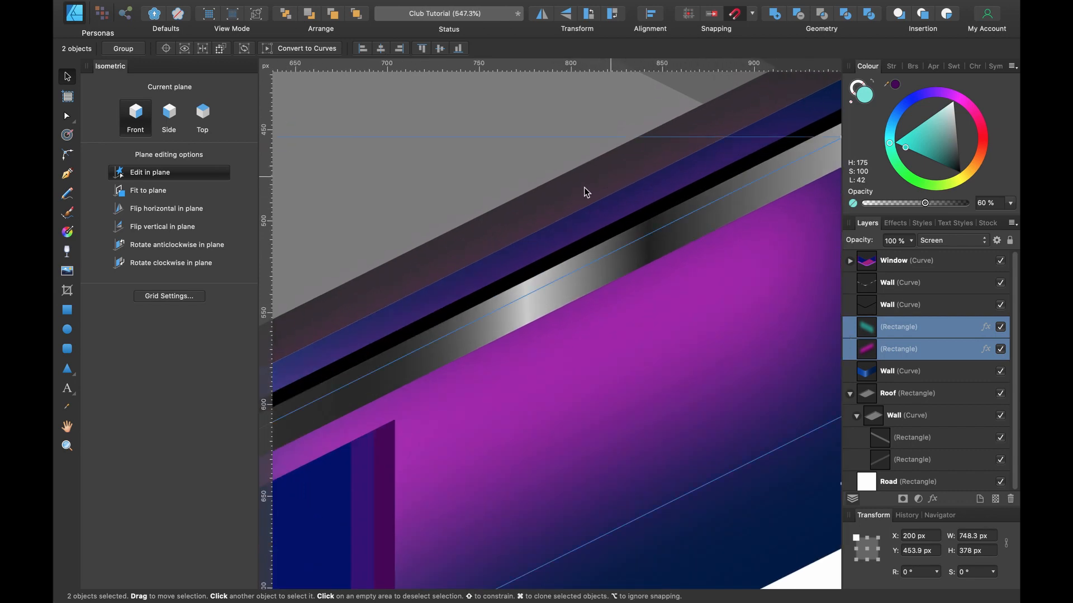
{"action": "left_click_drag", "start_coordinate": [892, 351], "coordinate": [923, 375]}
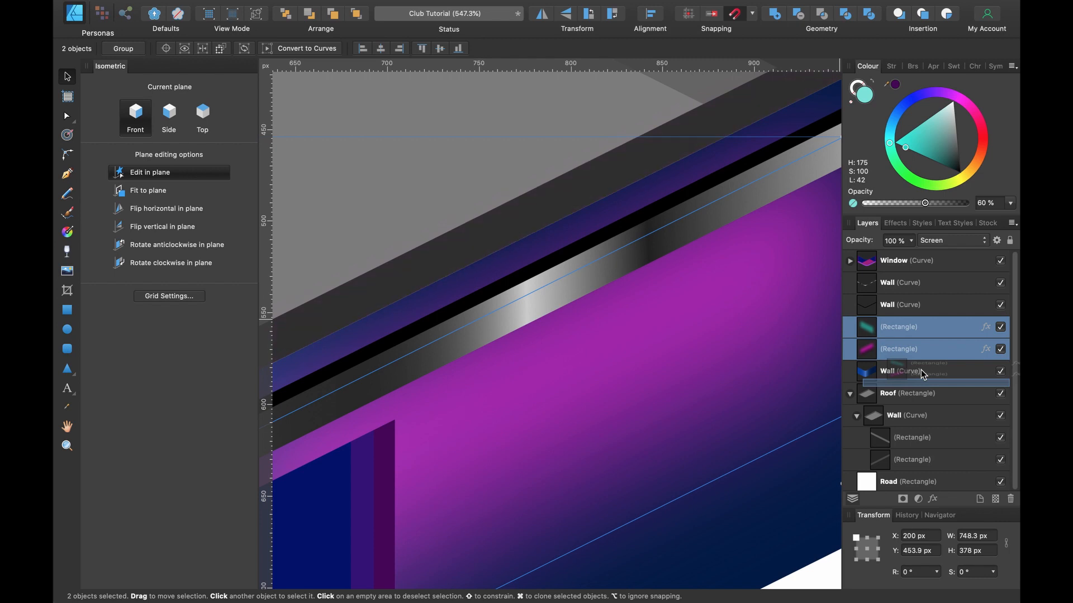
{"action": "mouse_move", "coordinate": [923, 375]}
{"action": "left_mouse_down"}
{"action": "mouse_move", "coordinate": [889, 378]}
{"action": "mouse_move", "coordinate": [914, 373]}
{"action": "left_mouse_up"}
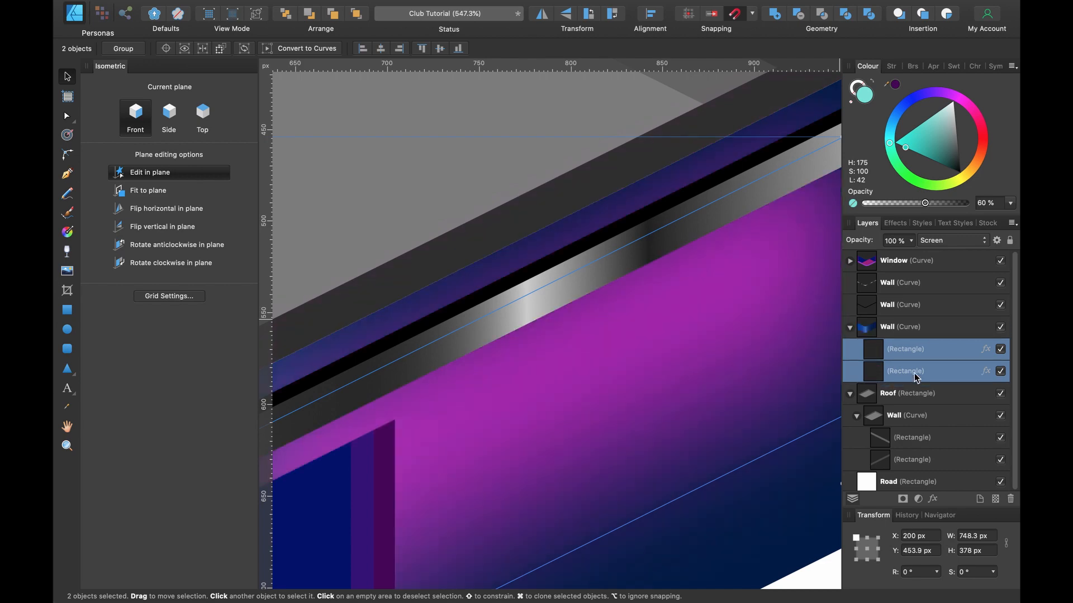
{"action": "left_click", "coordinate": [907, 328]}
{"action": "scroll", "coordinate": [665, 244], "scroll_direction": "down", "scroll_amount": 3}
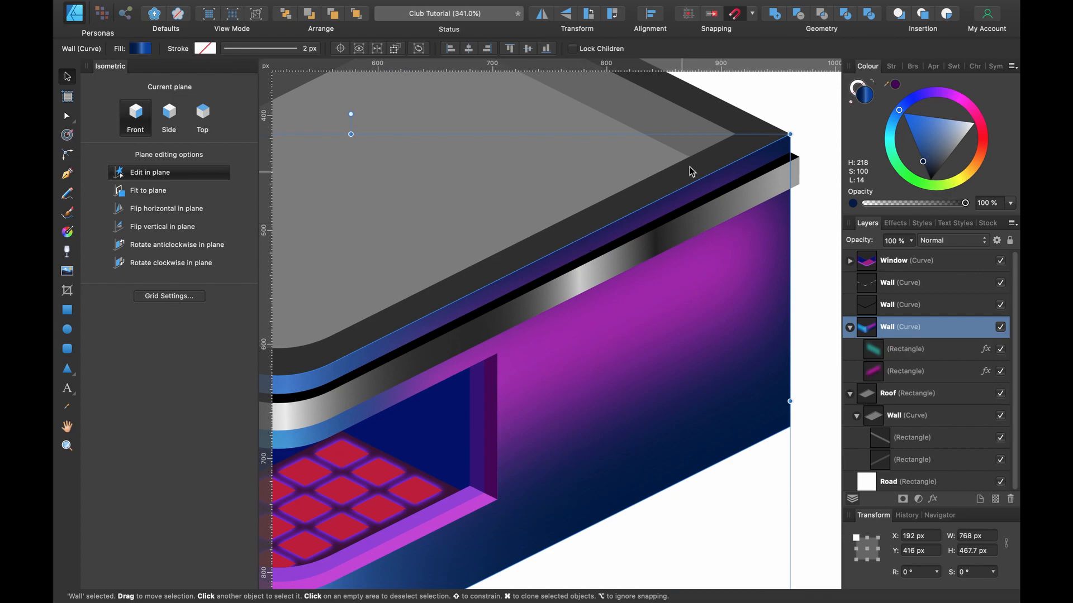
{"action": "scroll", "coordinate": [609, 219], "scroll_direction": "down", "scroll_amount": 3}
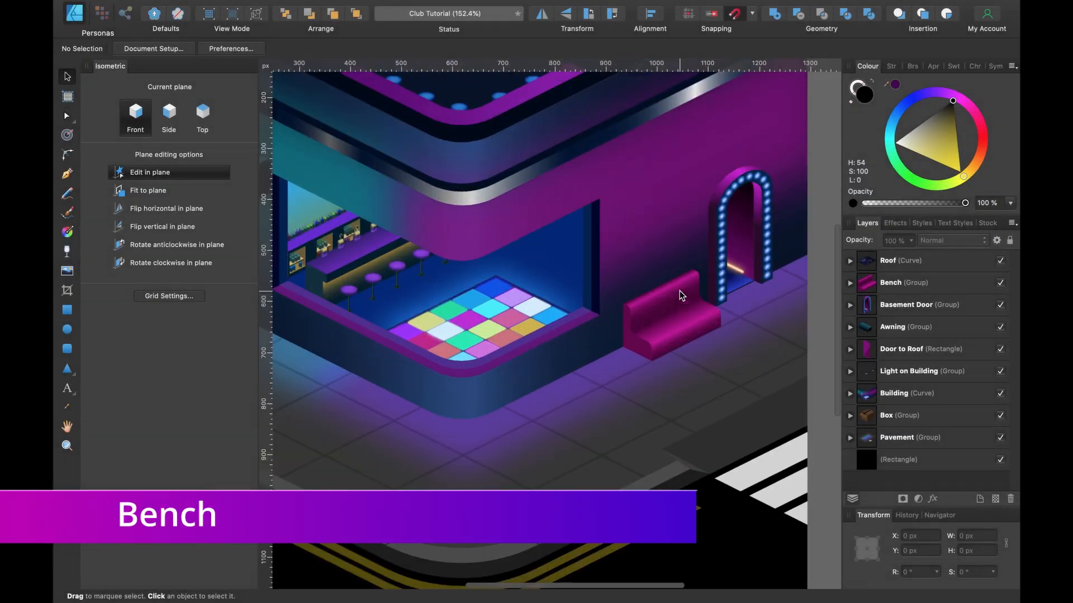
Delete all layers from Roof down to Pavement, keeping only the background rectangle.
{"action": "scroll", "coordinate": [679, 290], "scroll_direction": "up", "scroll_amount": 5}
{"action": "left_click", "coordinate": [663, 319]}
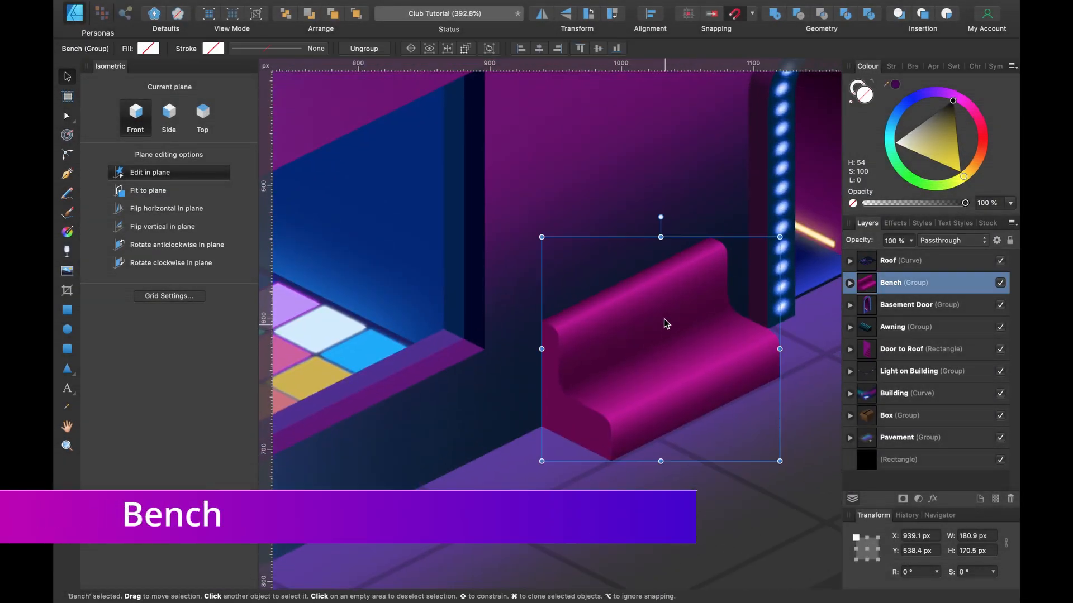
{"action": "key", "text": "super+0"}
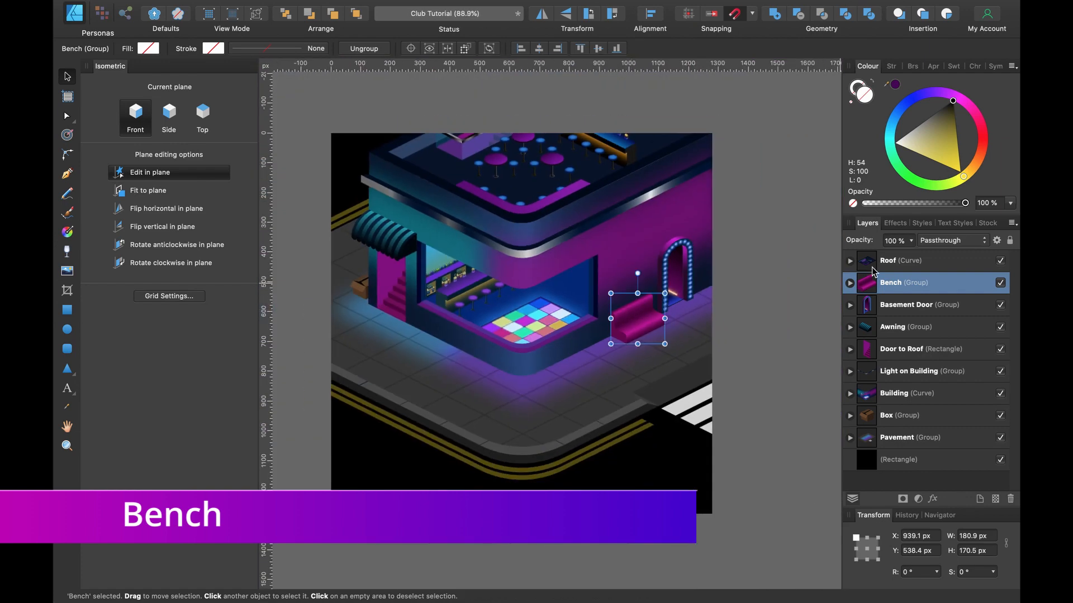
{"action": "left_click", "coordinate": [905, 261]}
{"action": "left_click", "coordinate": [906, 438], "text": "shift"}
{"action": "key", "text": "BackSpace"}
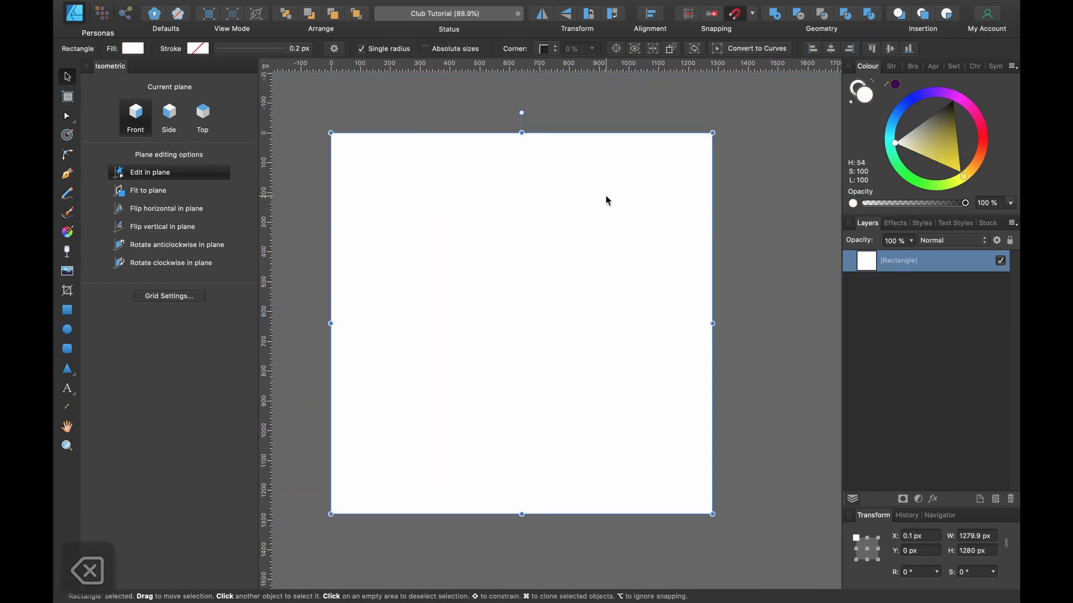
Show the isometric grid on the canvas and have snapping to grid turned on.
{"action": "key", "text": "super+apostrophe"}
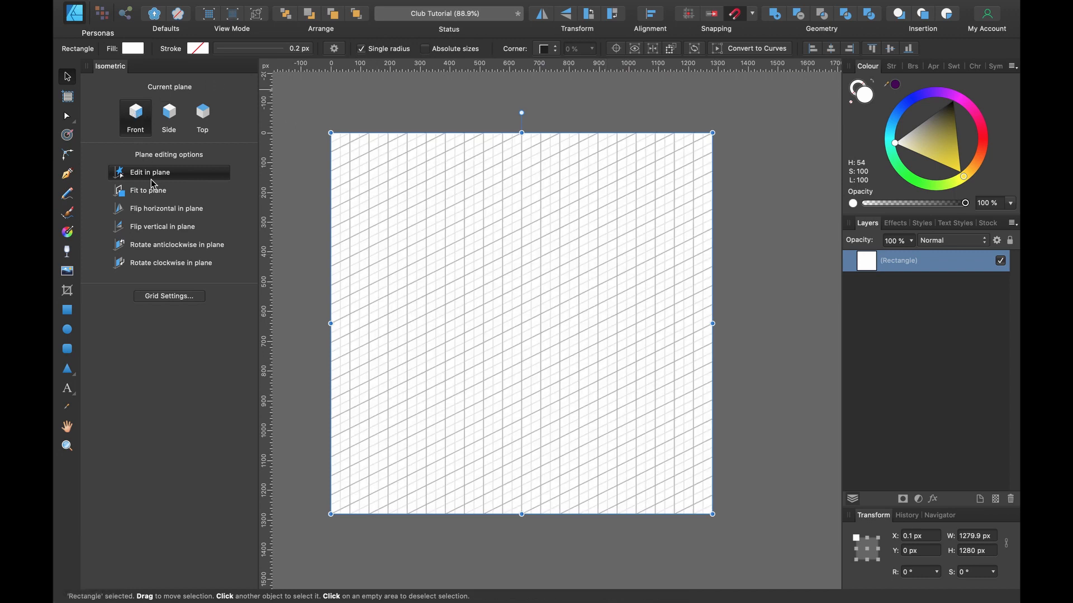
{"action": "left_click", "coordinate": [72, 313]}
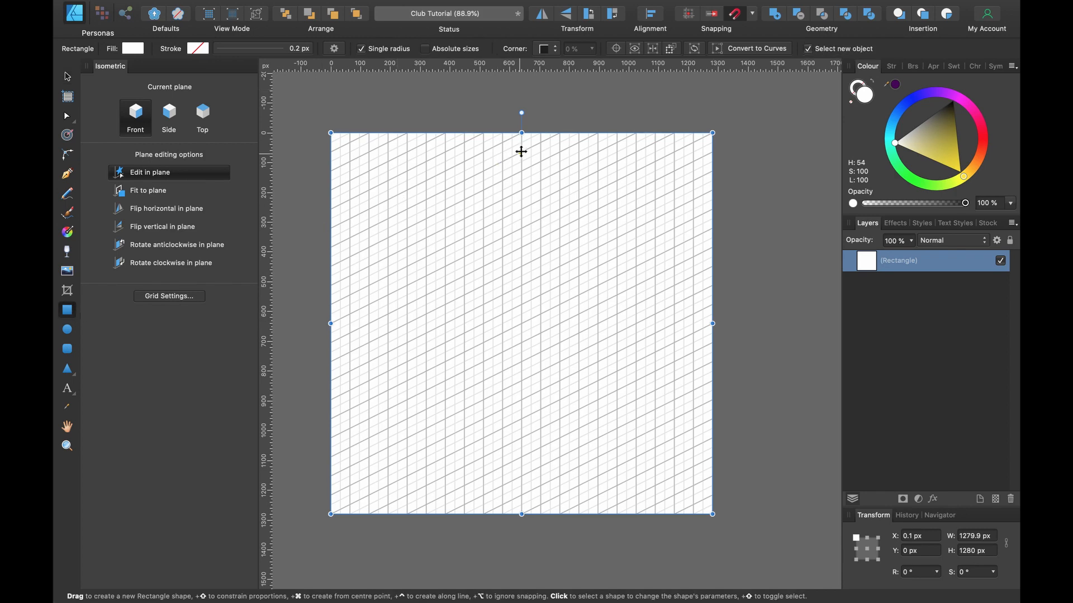
{"action": "left_click", "coordinate": [753, 15]}
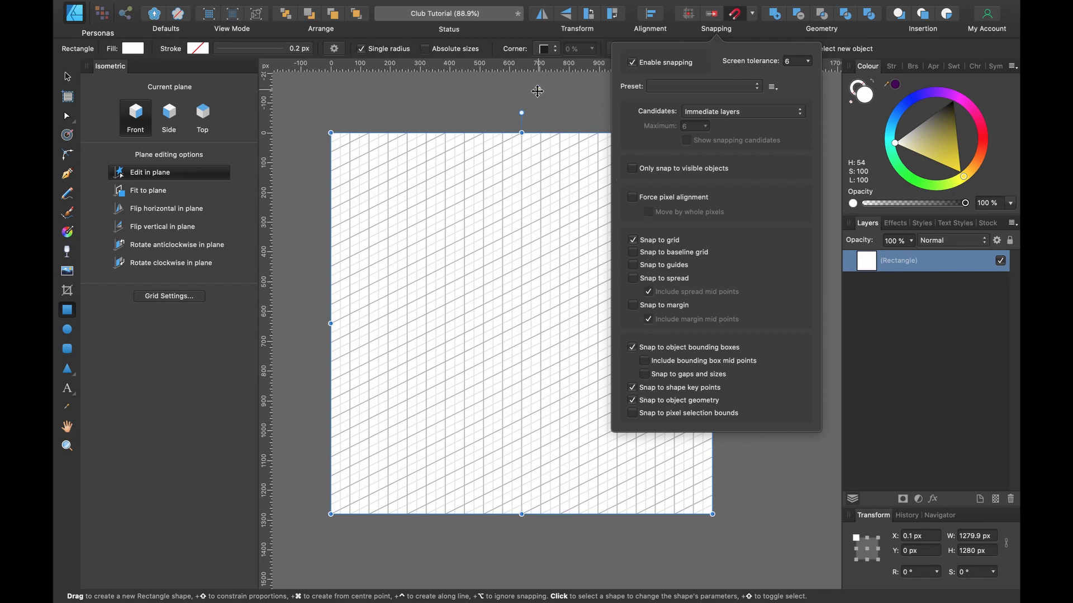
{"action": "left_click", "coordinate": [67, 78]}
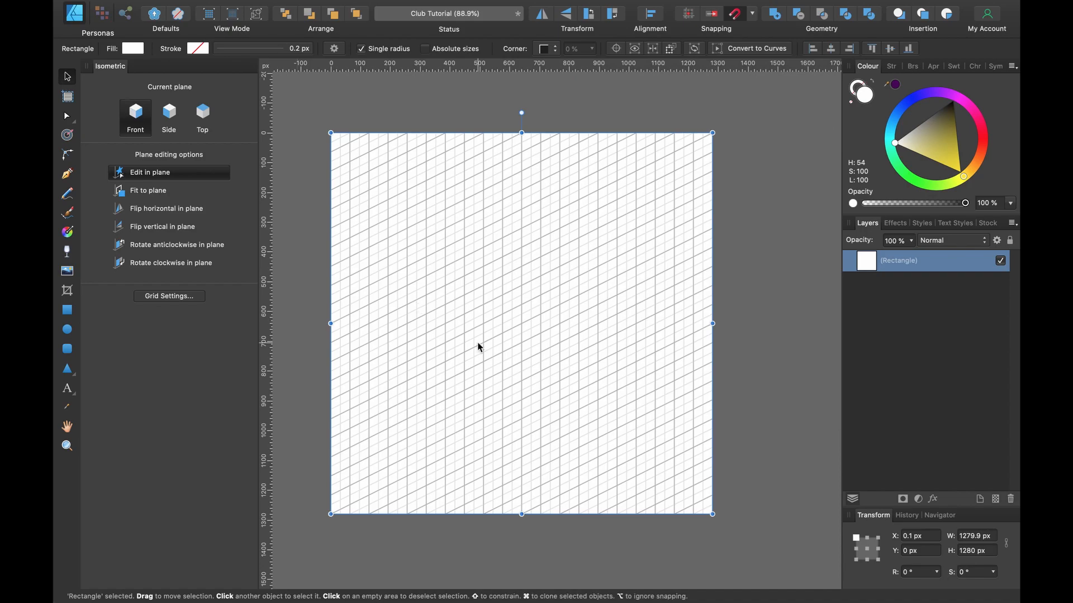
Draw a 214.7 × 64 px front-plane rectangle at X 448 px, Y 736 px and fill it pink with H 301, S 100, L 76.
{"action": "scroll", "coordinate": [478, 345], "scroll_direction": "up", "scroll_amount": 5}
{"action": "scroll", "coordinate": [477, 345], "scroll_direction": "up", "scroll_amount": 1}
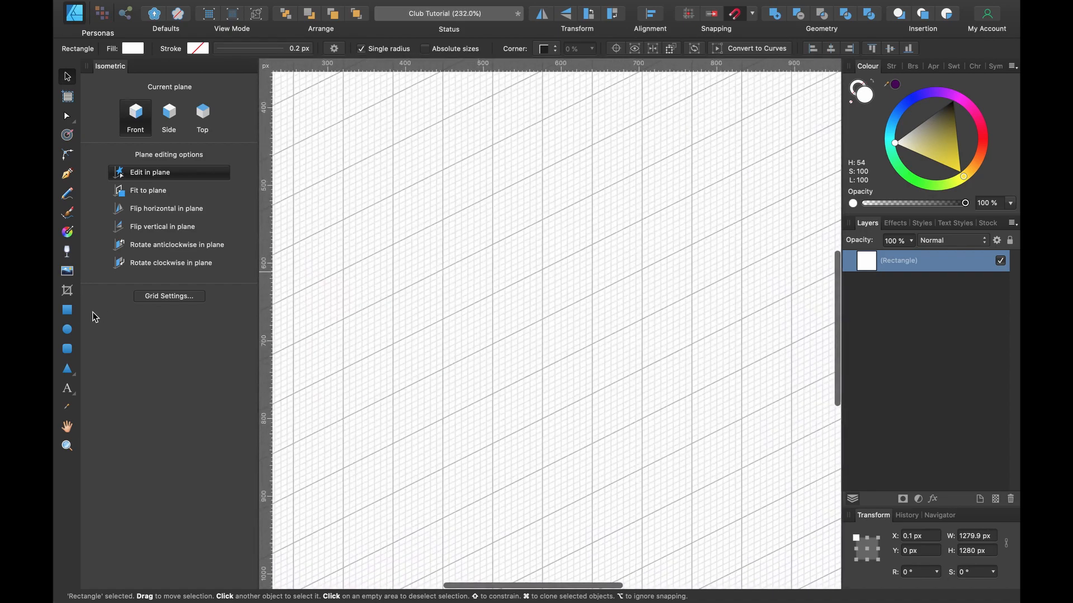
{"action": "left_click", "coordinate": [68, 311]}
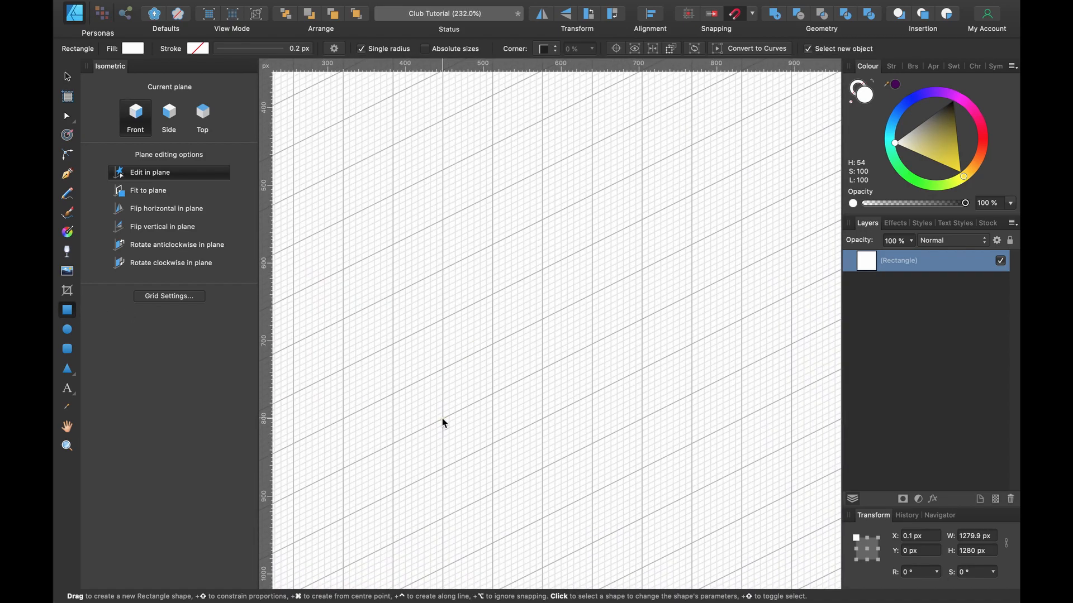
{"action": "left_click_drag", "start_coordinate": [442, 419], "coordinate": [592, 294]}
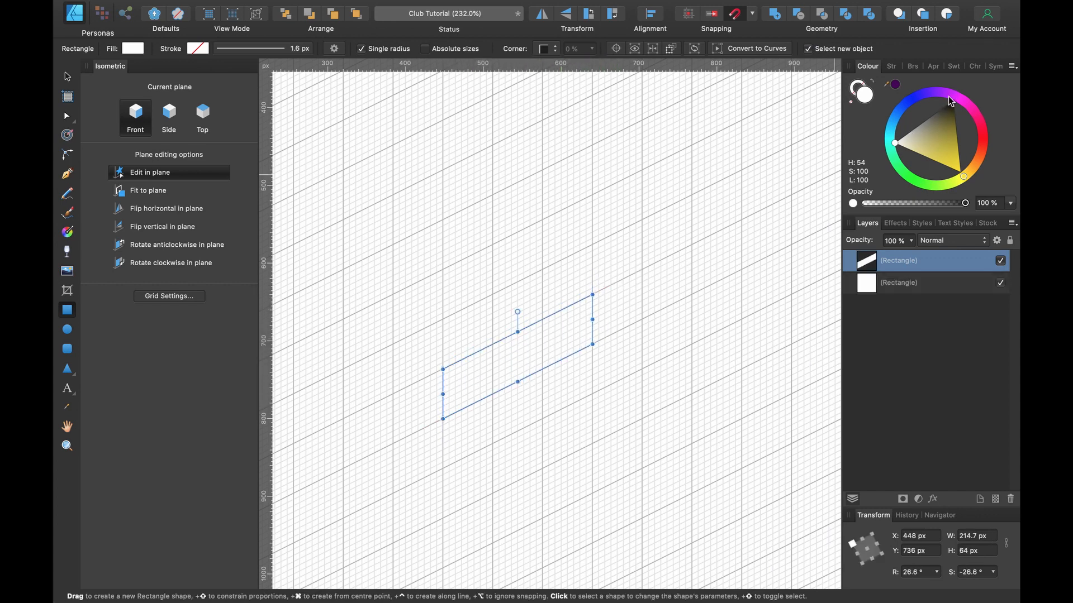
{"action": "mouse_move", "coordinate": [948, 97]}
{"action": "left_mouse_down"}
{"action": "mouse_move", "coordinate": [940, 94]}
{"action": "mouse_move", "coordinate": [961, 96]}
{"action": "left_mouse_up"}
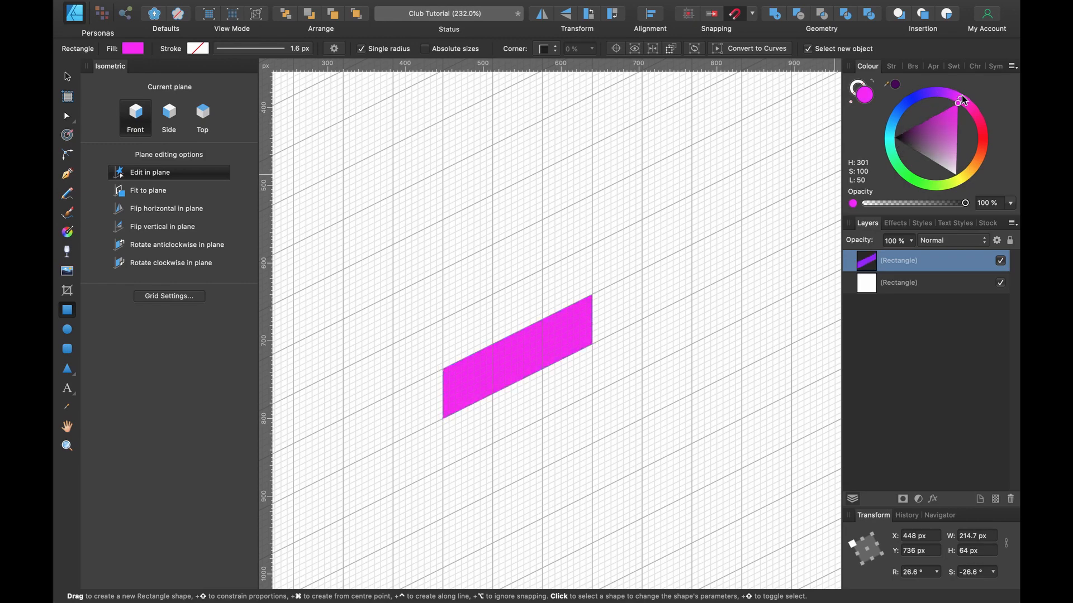
{"action": "left_click", "coordinate": [957, 140]}
Fine-tune the pink front panel's side, lower and upper edges so they sit exactly on the isometric grid lines.
{"action": "scroll", "coordinate": [471, 402], "scroll_direction": "up", "scroll_amount": 1}
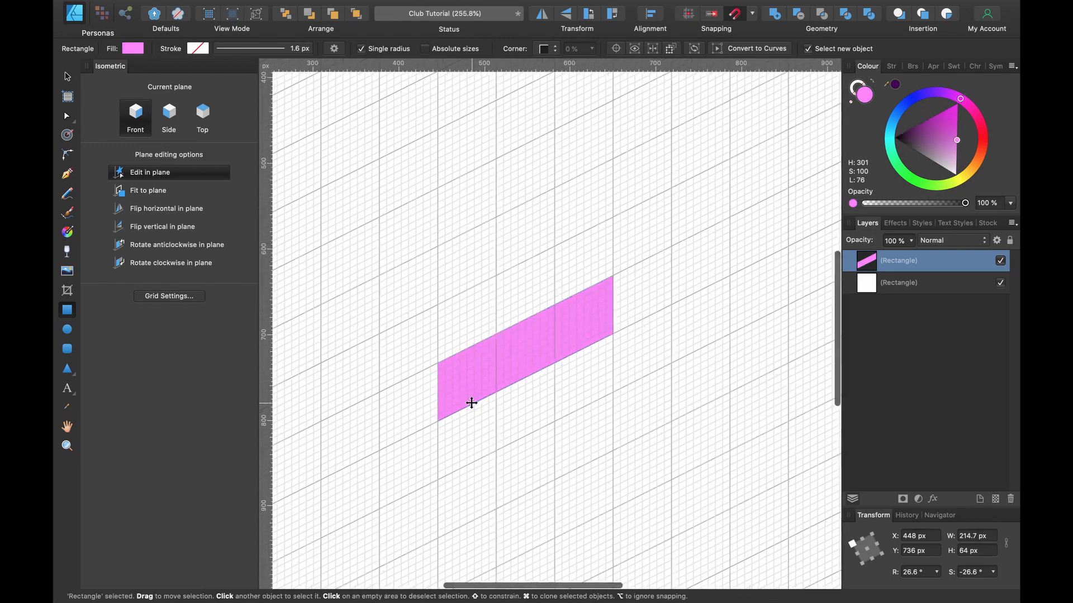
{"action": "scroll", "coordinate": [471, 402], "scroll_direction": "up", "scroll_amount": 10}
{"action": "mouse_move", "coordinate": [371, 368]}
{"action": "left_mouse_down"}
{"action": "mouse_move", "coordinate": [386, 366]}
{"action": "mouse_move", "coordinate": [372, 366]}
{"action": "left_mouse_up"}
{"action": "mouse_move", "coordinate": [629, 327]}
{"action": "left_mouse_down"}
{"action": "mouse_move", "coordinate": [631, 315]}
{"action": "mouse_move", "coordinate": [629, 328]}
{"action": "left_mouse_up"}
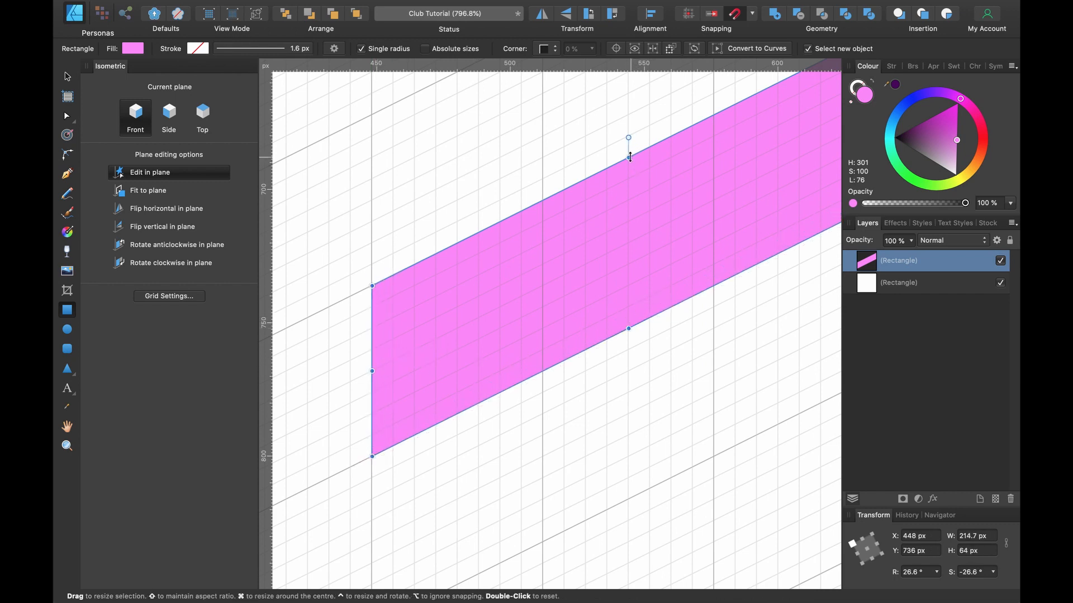
{"action": "mouse_move", "coordinate": [630, 157]}
{"action": "left_mouse_down"}
{"action": "mouse_move", "coordinate": [630, 147]}
{"action": "mouse_move", "coordinate": [629, 158]}
{"action": "left_mouse_up"}
{"action": "scroll", "coordinate": [632, 158], "scroll_direction": "right", "scroll_amount": 8}
{"action": "scroll", "coordinate": [632, 158], "scroll_direction": "up", "scroll_amount": 3}
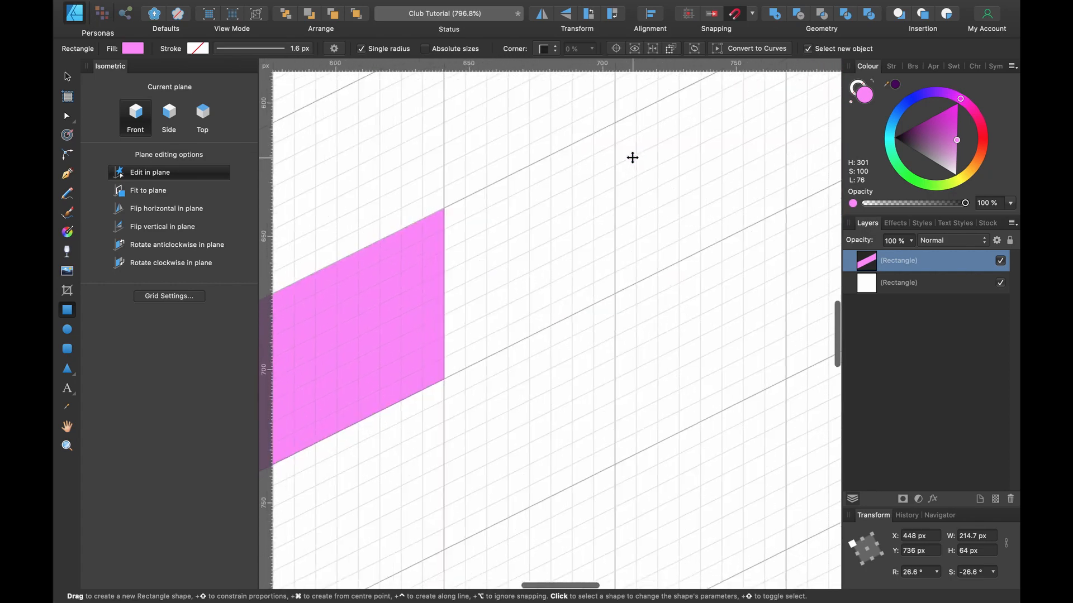
{"action": "left_click_drag", "start_coordinate": [450, 289], "coordinate": [451, 290]}
On the top plane, draw a 214.7 × 71.6 px seat rectangle at X 384 px, Y 704 px, meeting the front panel's upper edge.
{"action": "scroll", "coordinate": [451, 290], "scroll_direction": "down", "scroll_amount": 6}
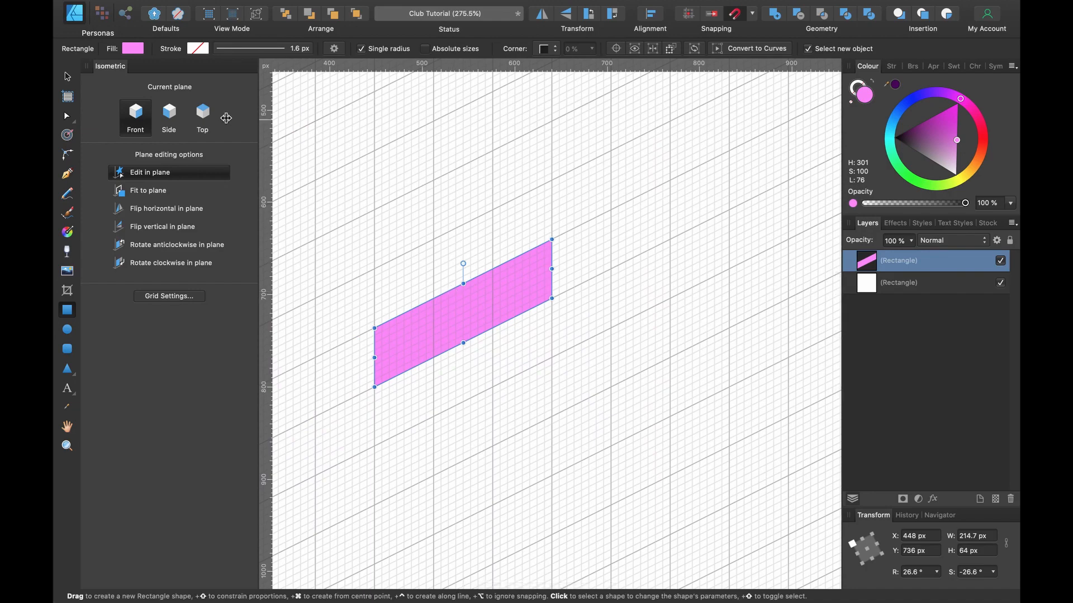
{"action": "left_click", "coordinate": [205, 113]}
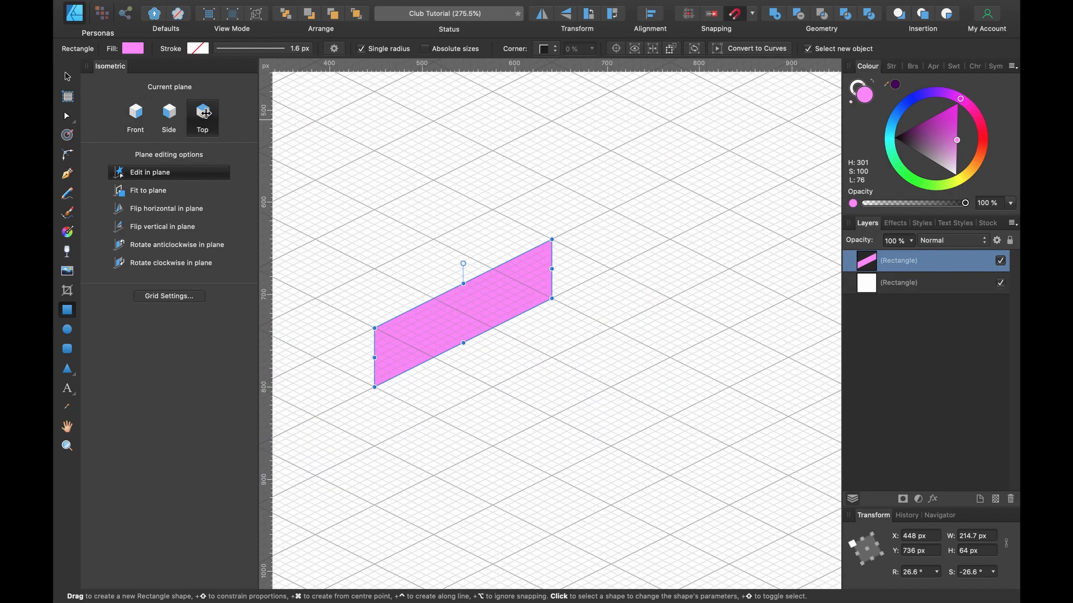
{"action": "scroll", "coordinate": [419, 225], "scroll_direction": "down", "scroll_amount": 3}
{"action": "scroll", "coordinate": [419, 225], "scroll_direction": "left", "scroll_amount": 3}
{"action": "scroll", "coordinate": [388, 241], "scroll_direction": "up", "scroll_amount": 5}
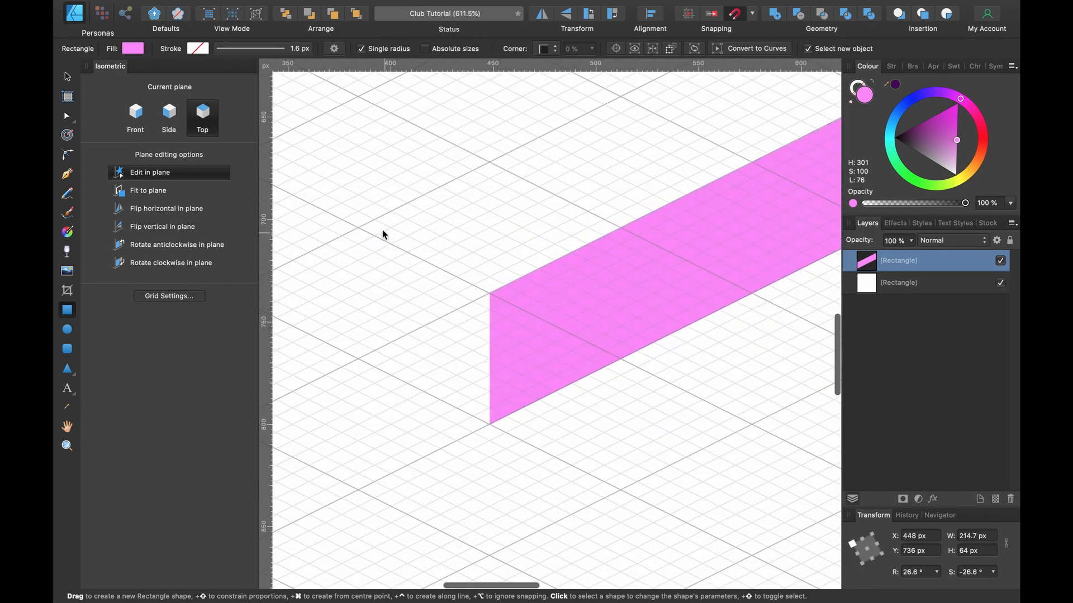
{"action": "left_click_drag", "start_coordinate": [360, 227], "coordinate": [603, 234]}
{"action": "scroll", "coordinate": [563, 242], "scroll_direction": "up", "scroll_amount": 3}
{"action": "scroll", "coordinate": [562, 242], "scroll_direction": "right", "scroll_amount": 3}
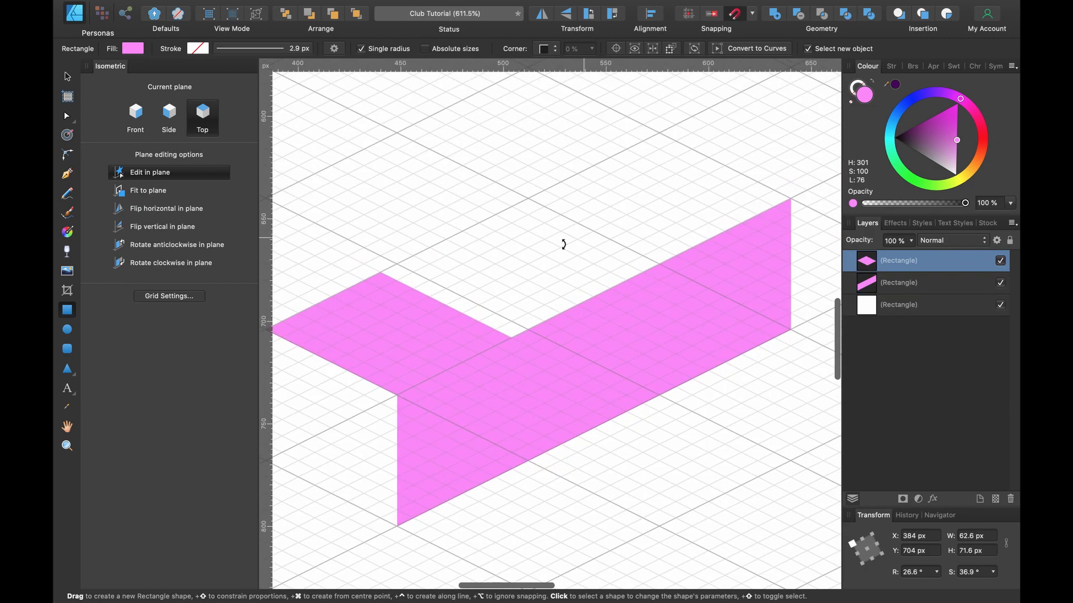
{"action": "left_click_drag", "start_coordinate": [446, 305], "coordinate": [669, 141]}
{"action": "left_click_drag", "start_coordinate": [593, 297], "coordinate": [589, 296]}
{"action": "scroll", "coordinate": [565, 295], "scroll_direction": "up", "scroll_amount": 3}
{"action": "scroll", "coordinate": [565, 295], "scroll_direction": "left", "scroll_amount": 5}
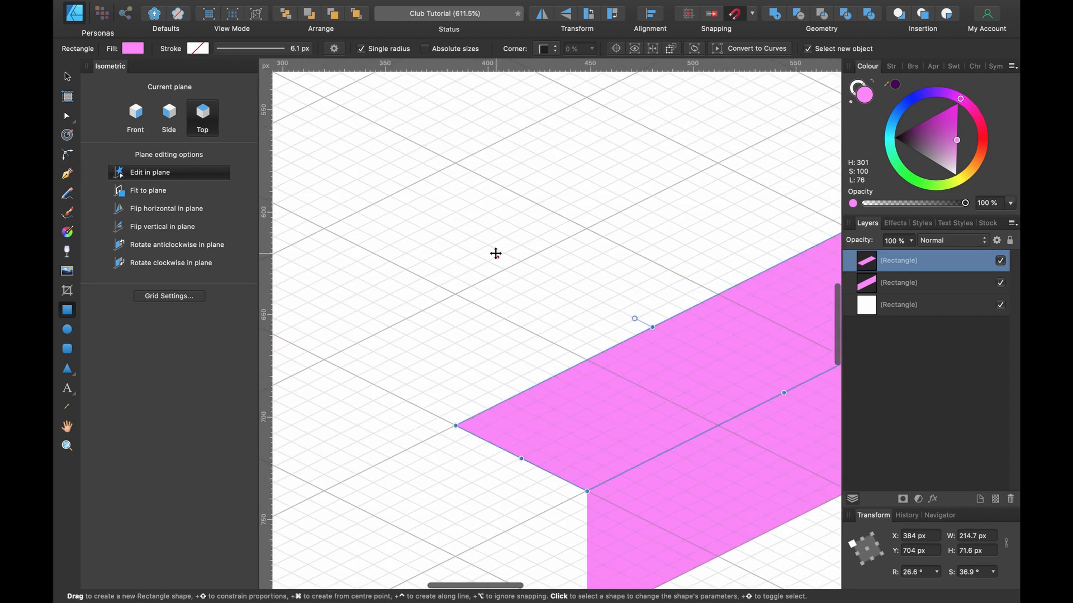
On the front plane, draw a 214.7 × 104 px backrest rectangle at X 384 px, Y 600 px, rising from the seat's back edge.
{"action": "left_click", "coordinate": [136, 117]}
{"action": "left_click_drag", "start_coordinate": [454, 317], "coordinate": [555, 376]}
{"action": "scroll", "coordinate": [553, 371], "scroll_direction": "right", "scroll_amount": 5}
{"action": "scroll", "coordinate": [553, 370], "scroll_direction": "up", "scroll_amount": 4}
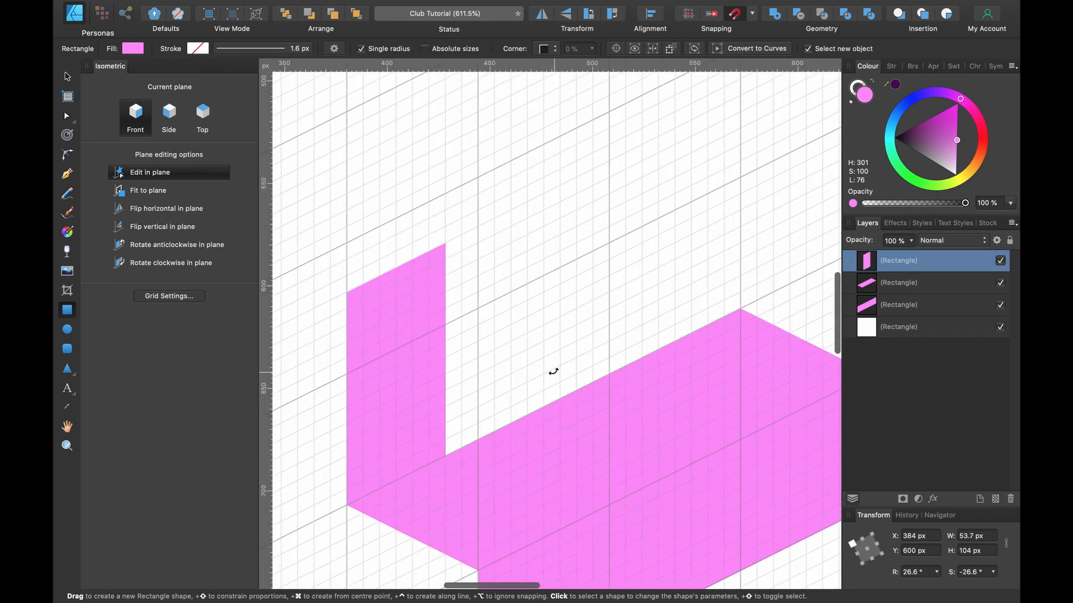
{"action": "left_click_drag", "start_coordinate": [420, 369], "coordinate": [717, 210]}
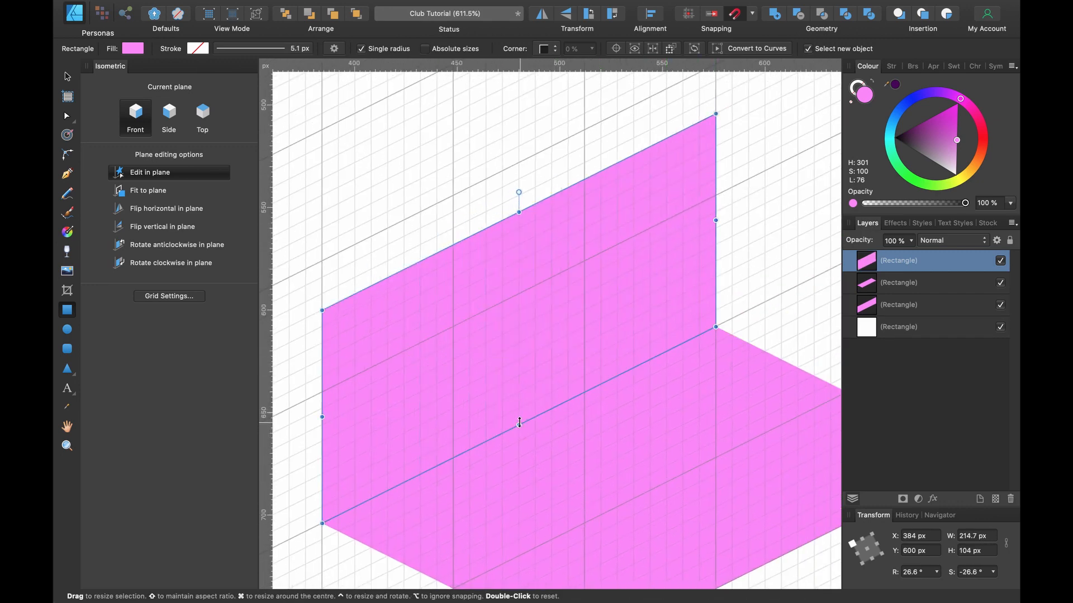
{"action": "mouse_move", "coordinate": [519, 425]}
{"action": "left_mouse_down"}
{"action": "mouse_move", "coordinate": [519, 391]}
{"action": "mouse_move", "coordinate": [520, 421]}
{"action": "left_mouse_up"}
{"action": "scroll", "coordinate": [521, 421], "scroll_direction": "left", "scroll_amount": 5}
{"action": "scroll", "coordinate": [521, 421], "scroll_direction": "up", "scroll_amount": 2}
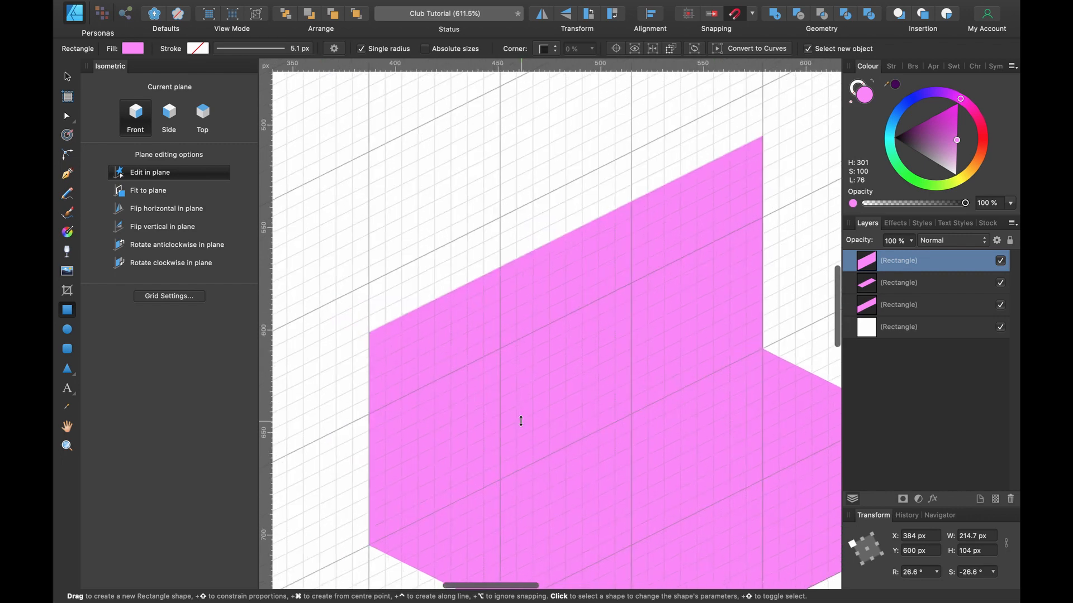
On the top plane, draw a 214.7 × 26.8 px strip at X 360 px, Y 588 px along the backrest's upper edge.
{"action": "left_click", "coordinate": [200, 117]}
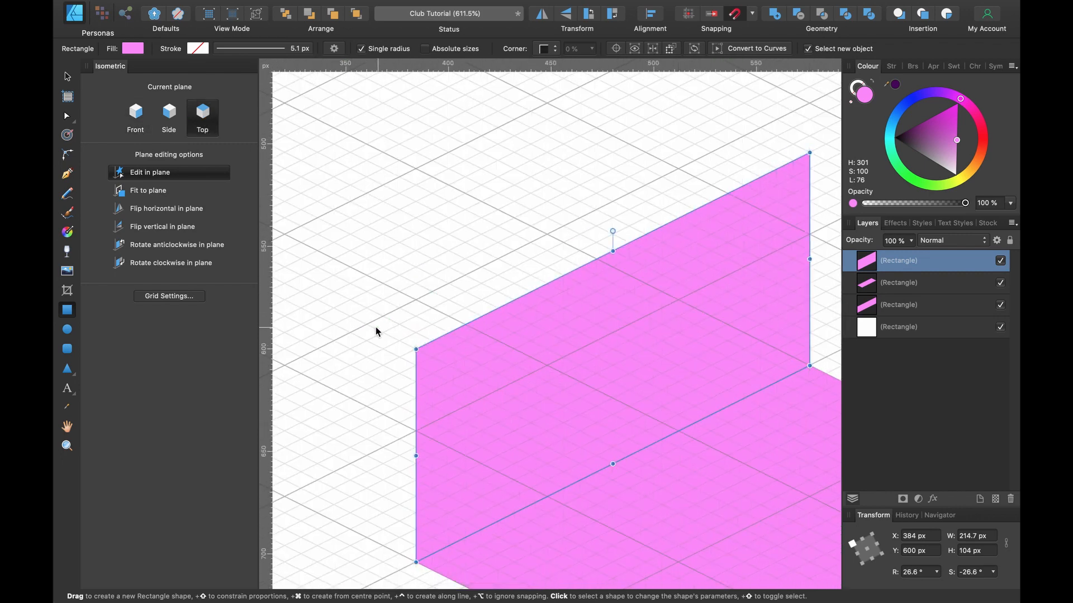
{"action": "left_click_drag", "start_coordinate": [367, 325], "coordinate": [745, 122]}
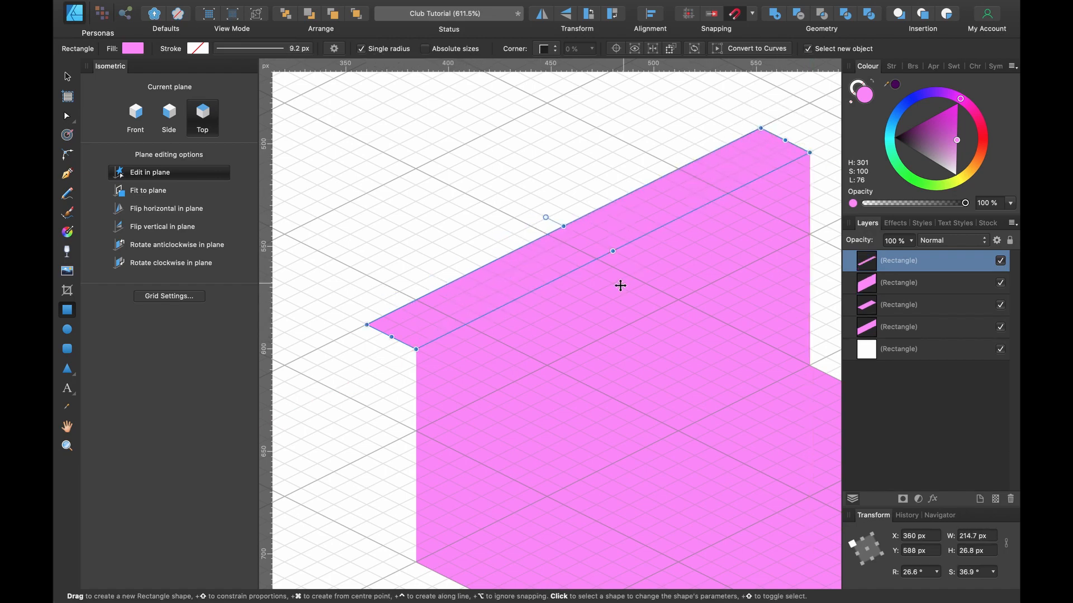
{"action": "scroll", "coordinate": [620, 285], "scroll_direction": "down", "scroll_amount": 5}
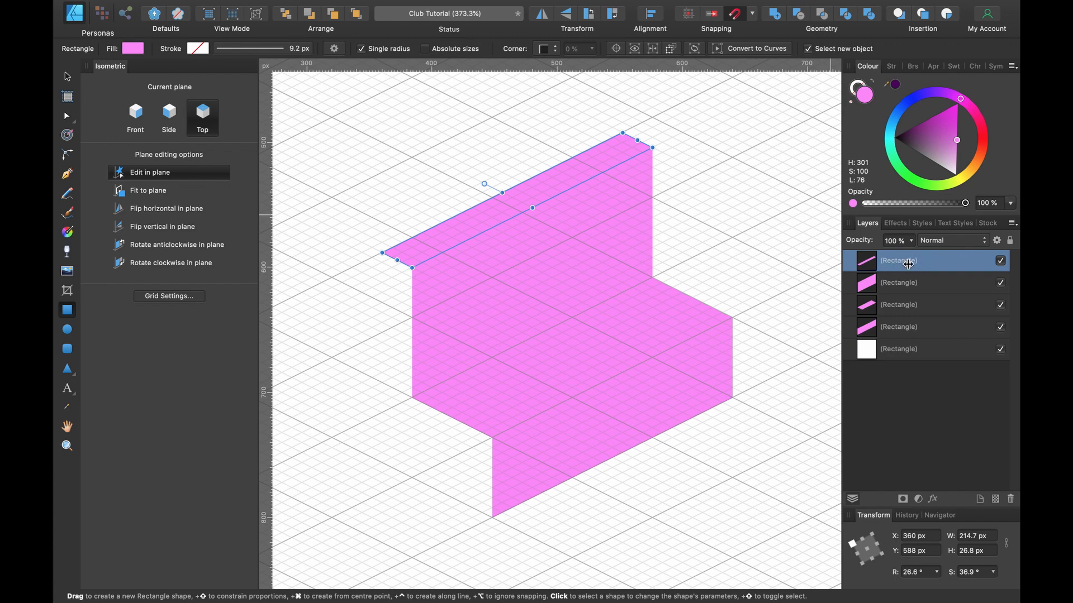
Try to merge the four pink bench rectangles into one shape with the Add operation.
{"action": "left_click", "coordinate": [913, 328], "text": "shift"}
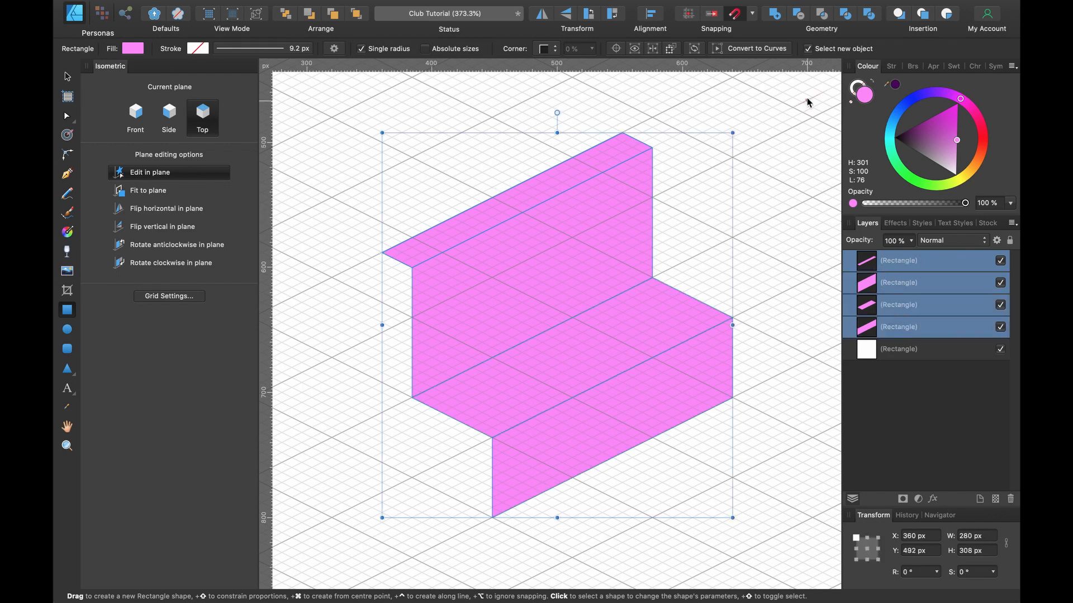
{"action": "left_click", "coordinate": [775, 15]}
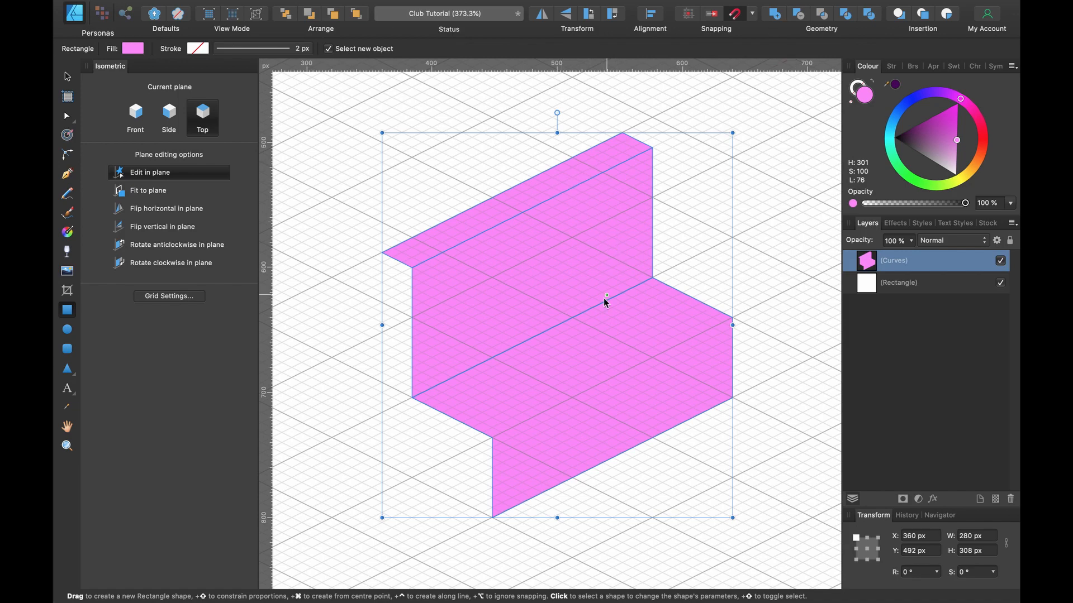
{"action": "scroll", "coordinate": [508, 352], "scroll_direction": "up", "scroll_amount": 2}
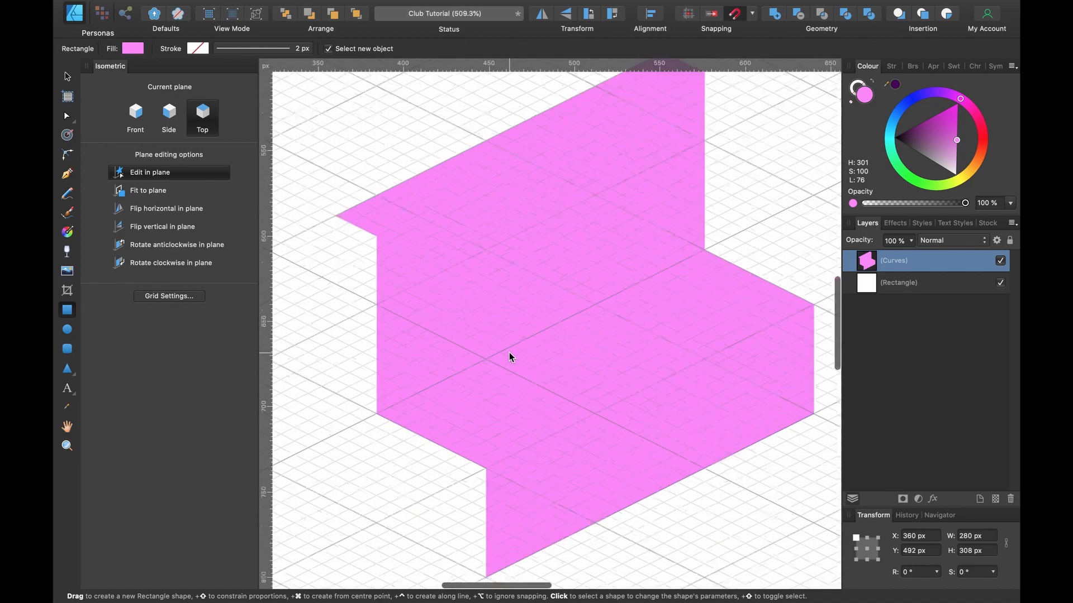
{"action": "scroll", "coordinate": [508, 352], "scroll_direction": "up", "scroll_amount": 2}
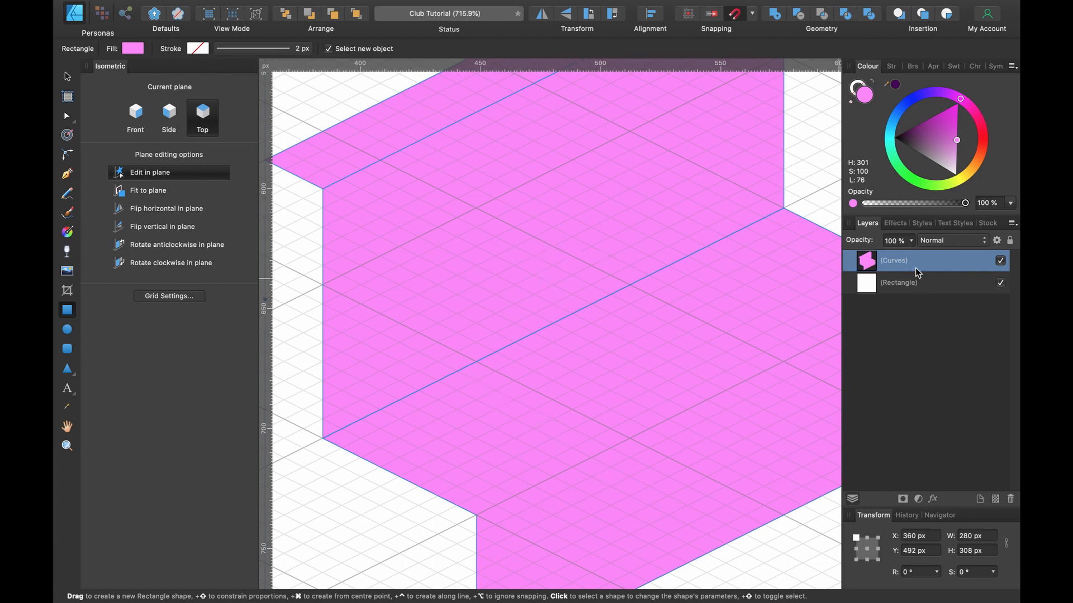
Try moving the merged shape's corner node at the seat's back edge, then undo the move and the merge.
{"action": "key", "text": "a"}
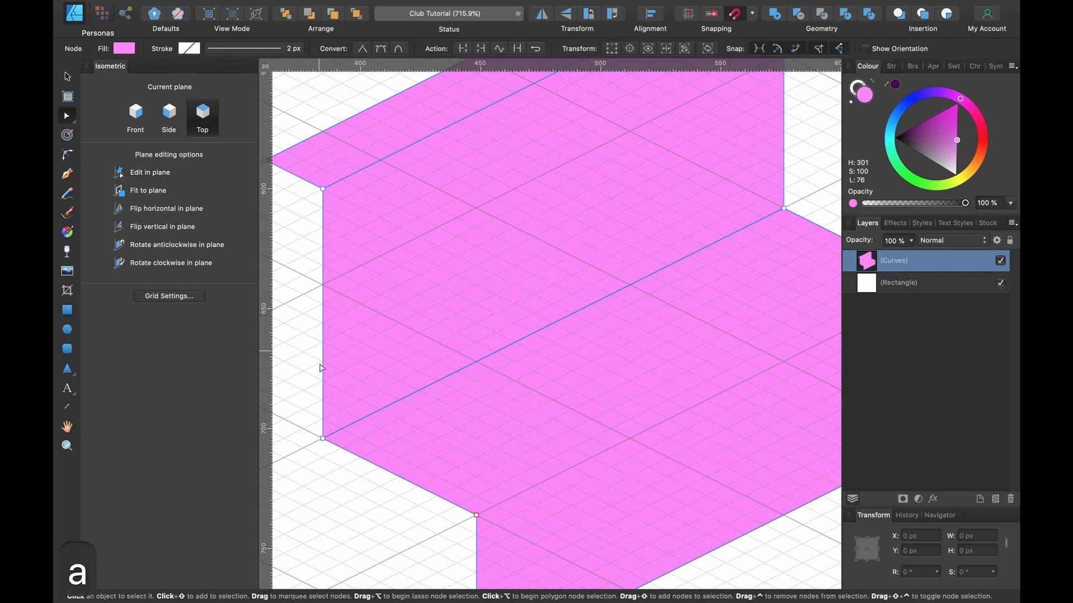
{"action": "mouse_move", "coordinate": [323, 439]}
{"action": "left_mouse_down"}
{"action": "mouse_move", "coordinate": [385, 400]}
{"action": "mouse_move", "coordinate": [390, 446]}
{"action": "mouse_move", "coordinate": [486, 407]}
{"action": "mouse_move", "coordinate": [357, 443]}
{"action": "mouse_move", "coordinate": [338, 438]}
{"action": "left_mouse_up"}
{"action": "key", "text": "super+z"}
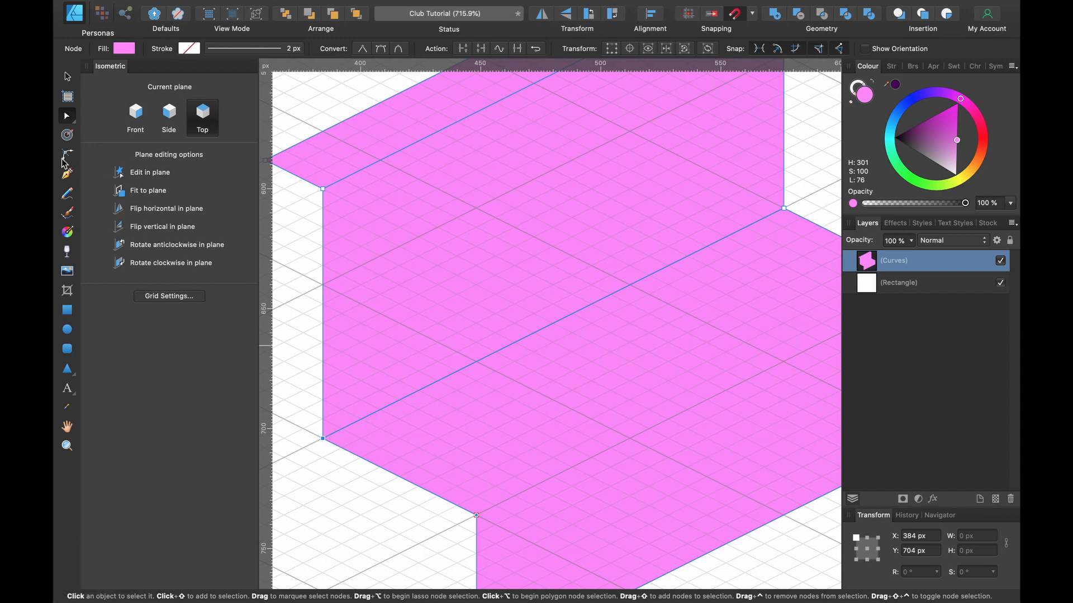
{"action": "scroll", "coordinate": [506, 231], "scroll_direction": "down", "scroll_amount": 2}
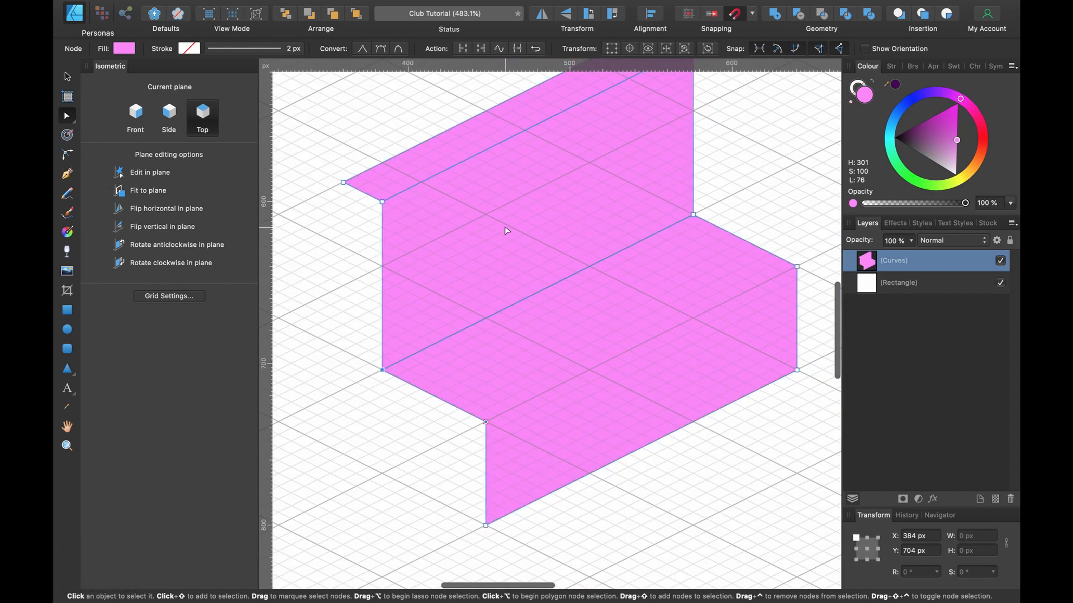
{"action": "key", "text": "super+z"}
{"action": "key", "text": "super+z"}
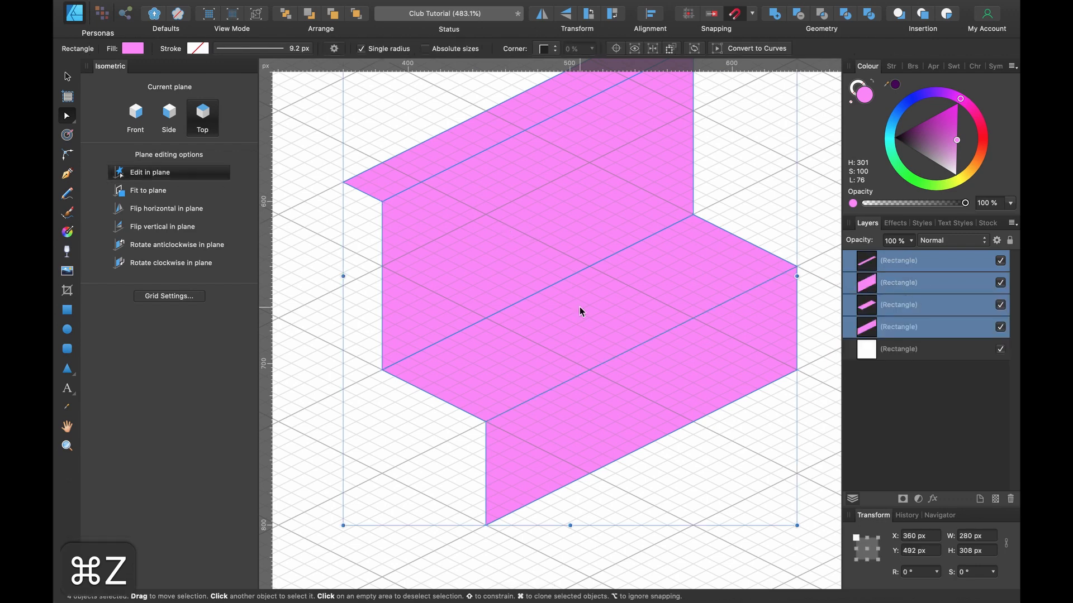
Turn off snapping to grid and snap the backrest's lower edge onto the seat's back edge.
{"action": "left_click", "coordinate": [753, 16]}
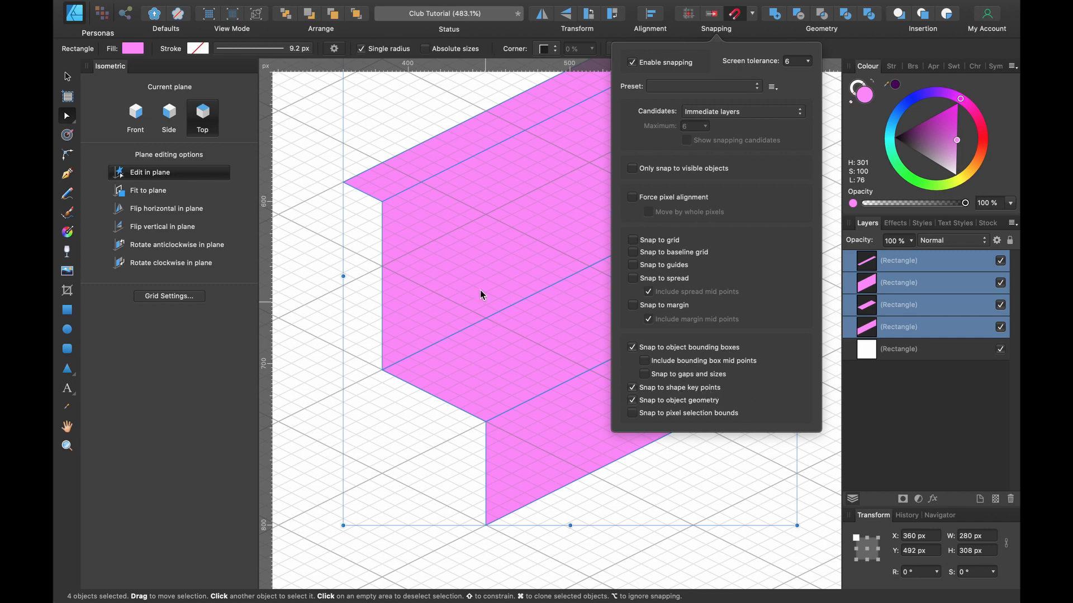
{"action": "left_click", "coordinate": [451, 297]}
{"action": "scroll", "coordinate": [405, 350], "scroll_direction": "up", "scroll_amount": 5}
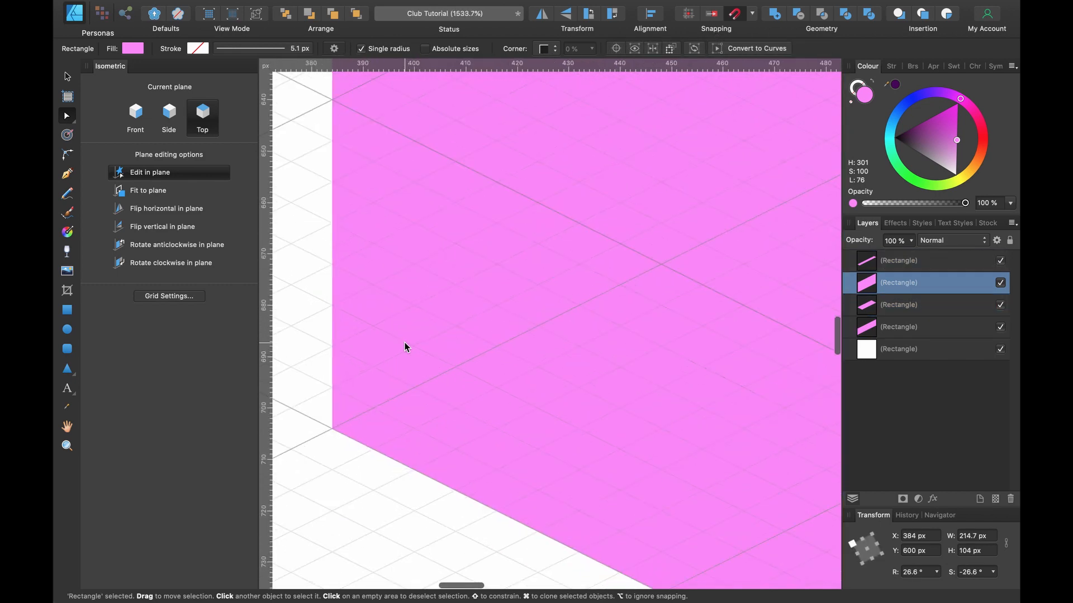
{"action": "scroll", "coordinate": [605, 306], "scroll_direction": "right", "scroll_amount": 3}
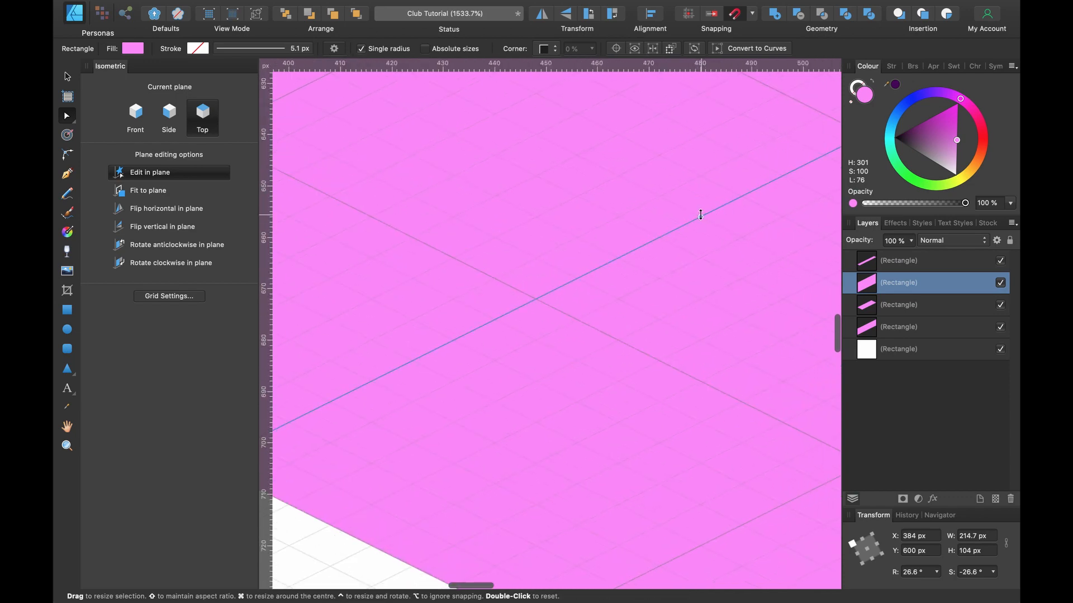
{"action": "mouse_move", "coordinate": [699, 216]}
{"action": "left_mouse_down"}
{"action": "mouse_move", "coordinate": [701, 200]}
{"action": "mouse_move", "coordinate": [702, 215]}
{"action": "left_mouse_up"}
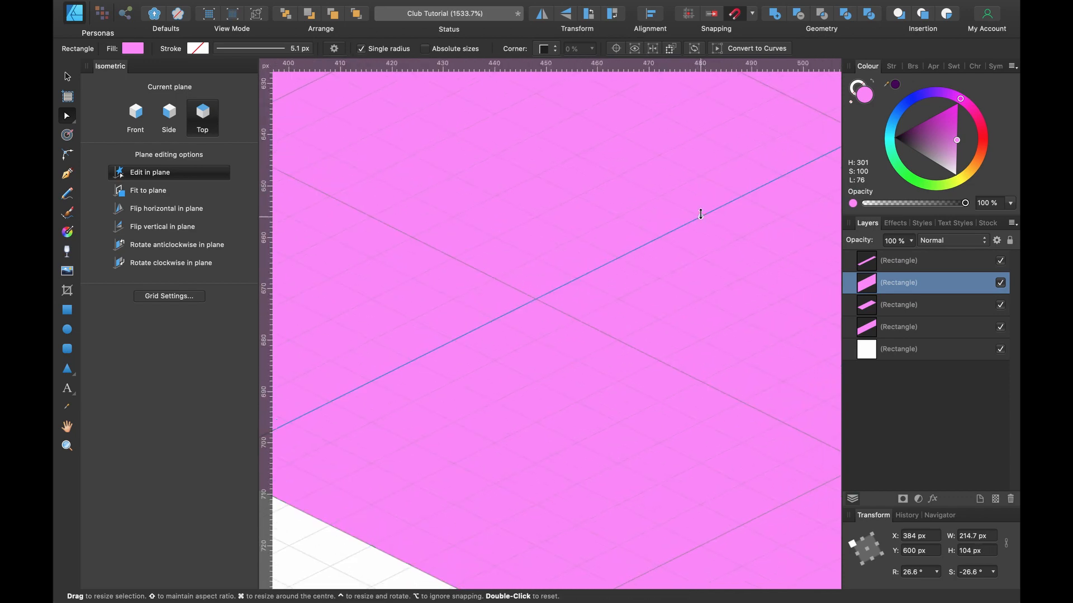
Examine the shared edges and corner joints of the four pink bench rectangles up close.
{"action": "scroll", "coordinate": [702, 217], "scroll_direction": "down", "scroll_amount": 3}
{"action": "scroll", "coordinate": [702, 218], "scroll_direction": "right", "scroll_amount": 2}
{"action": "scroll", "coordinate": [702, 218], "scroll_direction": "down", "scroll_amount": 1}
{"action": "scroll", "coordinate": [702, 217], "scroll_direction": "right", "scroll_amount": 3}
{"action": "left_click", "coordinate": [702, 333]}
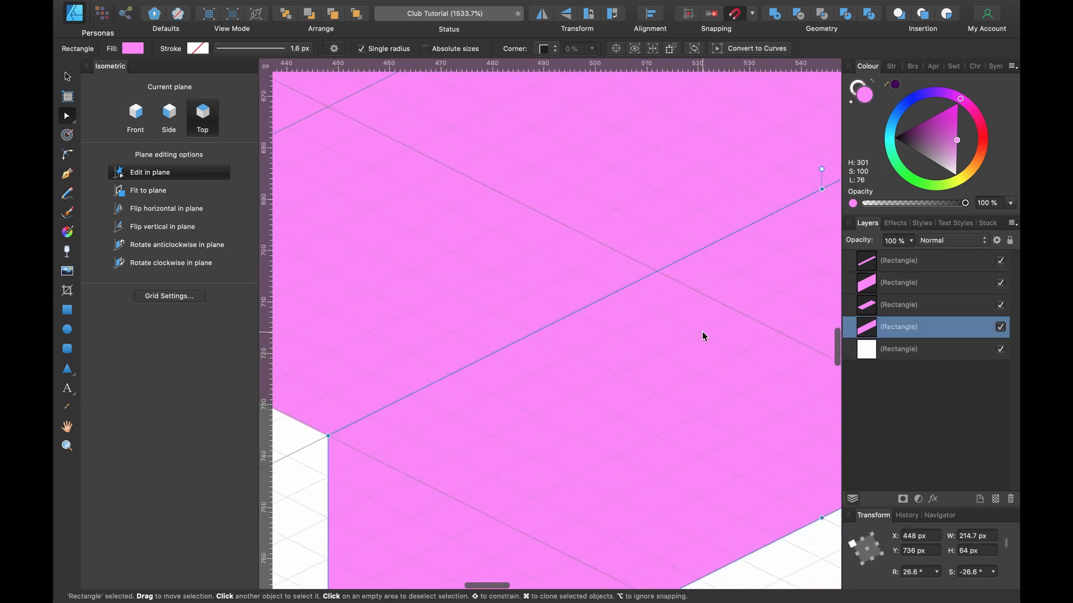
{"action": "scroll", "coordinate": [360, 397], "scroll_direction": "left", "scroll_amount": 5}
{"action": "scroll", "coordinate": [360, 396], "scroll_direction": "down", "scroll_amount": 2}
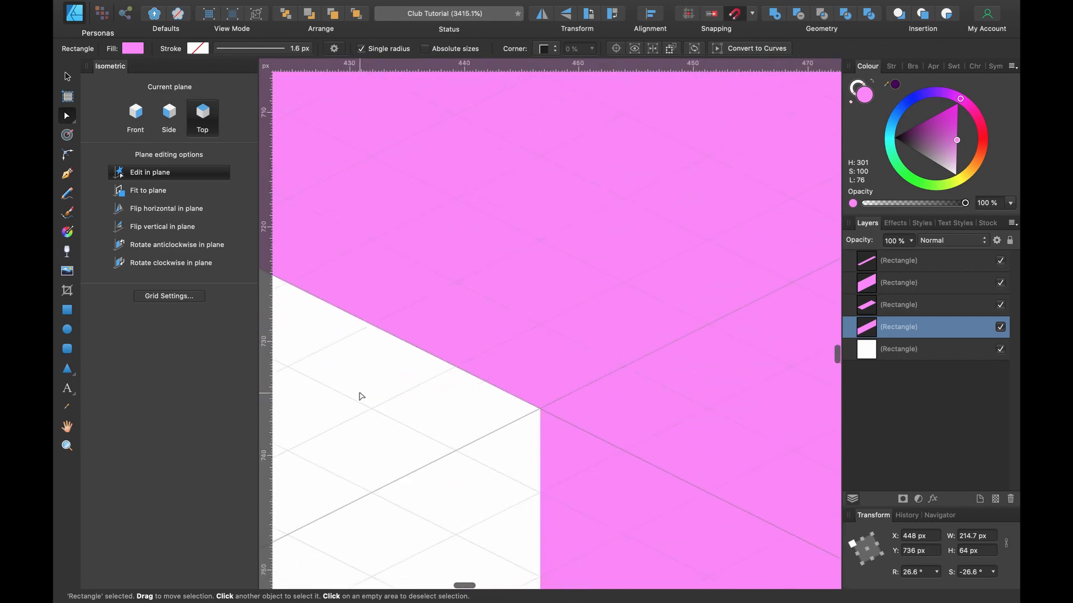
{"action": "scroll", "coordinate": [360, 396], "scroll_direction": "up", "scroll_amount": 2}
{"action": "scroll", "coordinate": [360, 396], "scroll_direction": "left", "scroll_amount": 3}
{"action": "scroll", "coordinate": [360, 395], "scroll_direction": "up", "scroll_amount": 5}
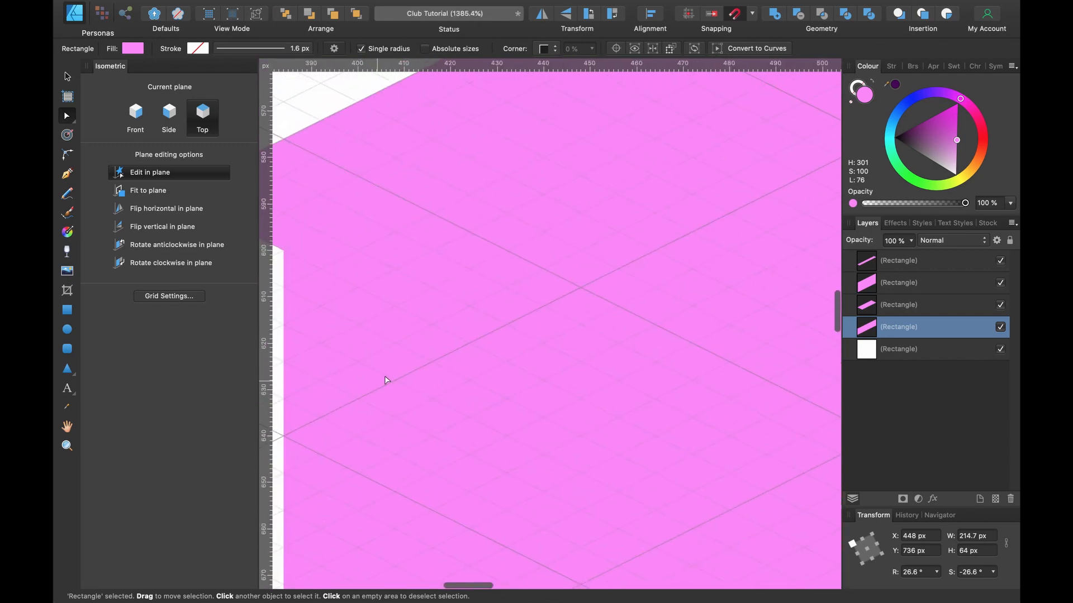
{"action": "scroll", "coordinate": [427, 285], "scroll_direction": "up", "scroll_amount": 1}
{"action": "scroll", "coordinate": [427, 285], "scroll_direction": "left", "scroll_amount": 1}
{"action": "left_click", "coordinate": [417, 284]}
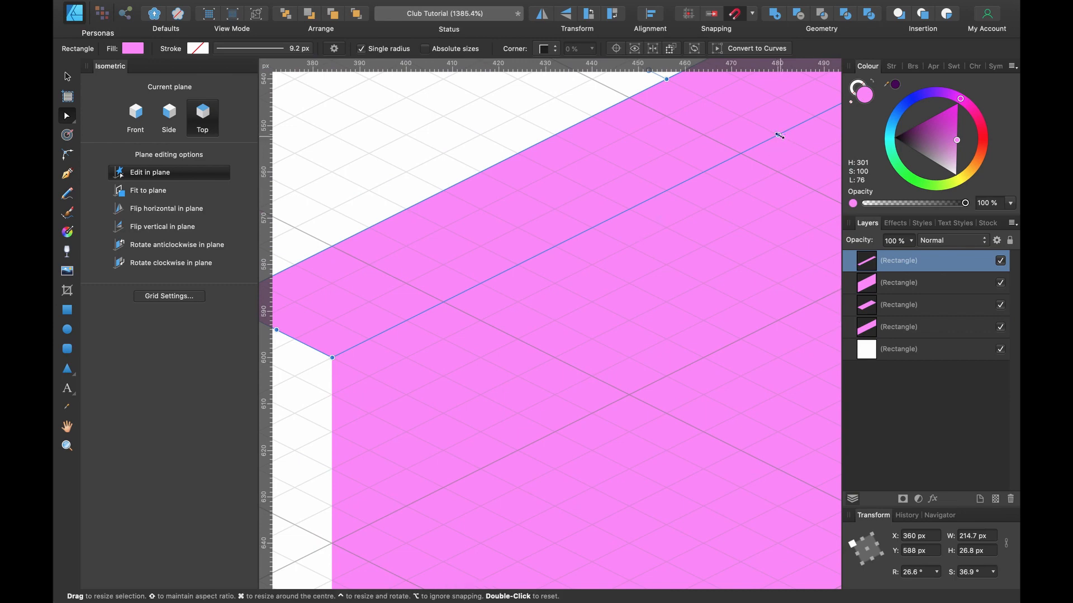
{"action": "mouse_move", "coordinate": [773, 133]}
{"action": "left_mouse_down"}
{"action": "mouse_move", "coordinate": [772, 124]}
{"action": "mouse_move", "coordinate": [773, 138]}
{"action": "left_mouse_up"}
{"action": "scroll", "coordinate": [473, 244], "scroll_direction": "up", "scroll_amount": 5}
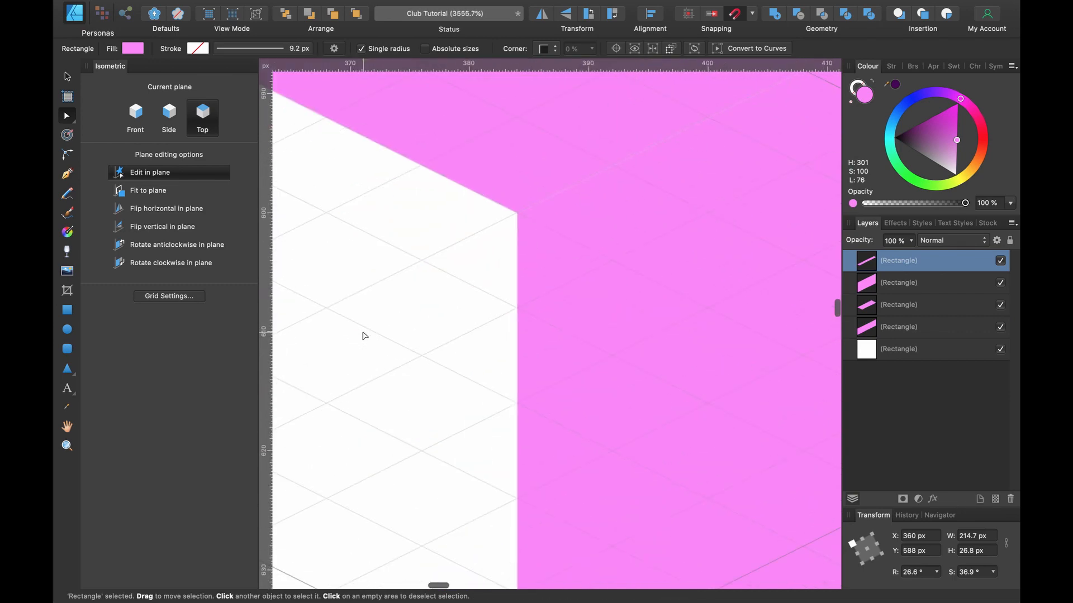
{"action": "scroll", "coordinate": [364, 335], "scroll_direction": "down", "scroll_amount": 10}
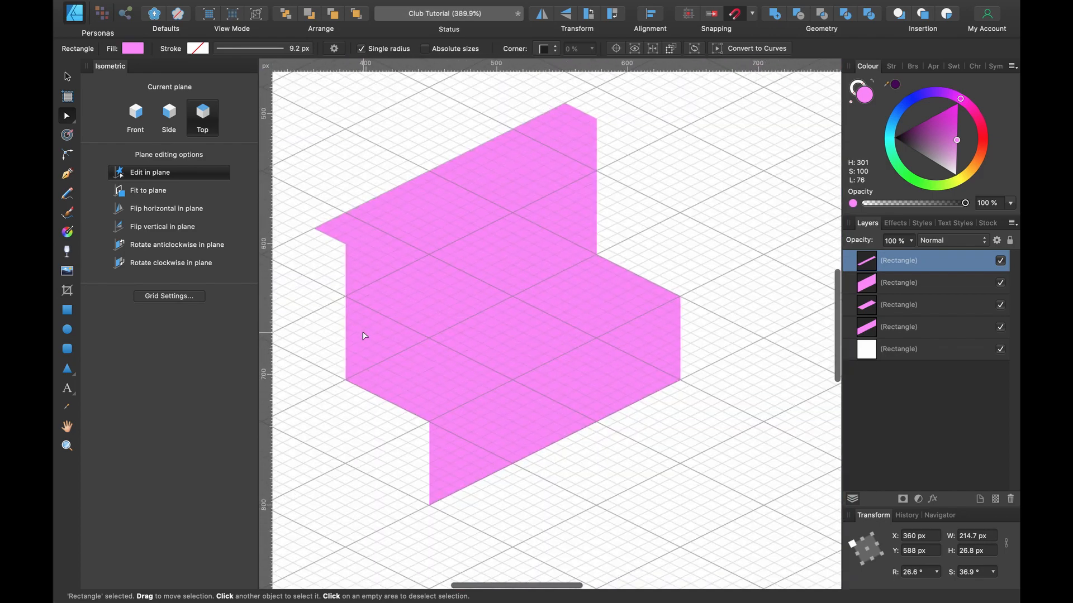
Try to merge the four pink bench rectangles with the Add operation and review the snapping settings.
{"action": "left_click", "coordinate": [906, 327], "text": "shift"}
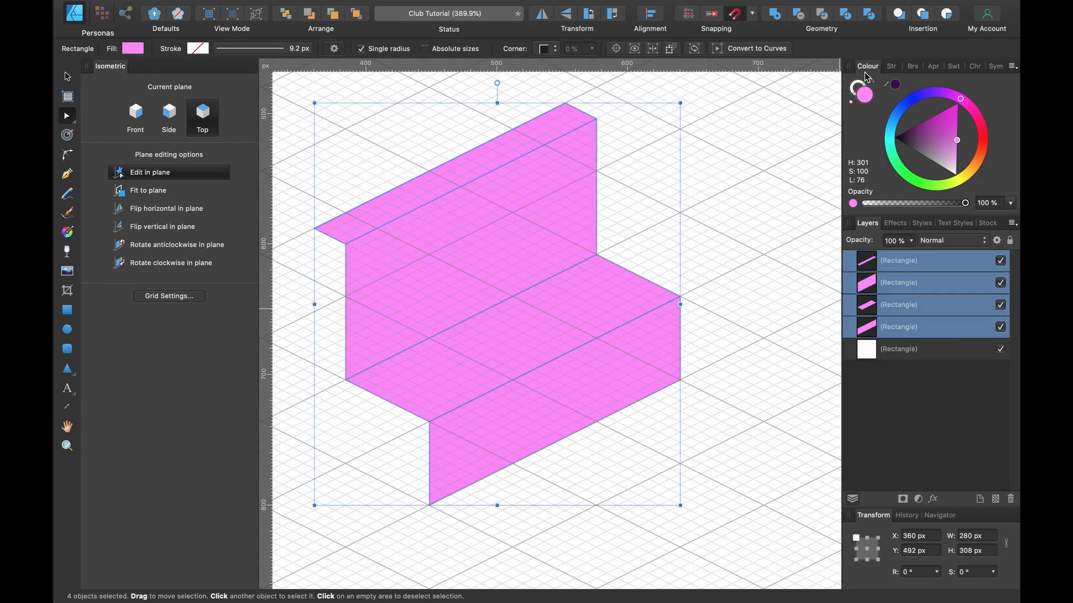
{"action": "left_click", "coordinate": [774, 20]}
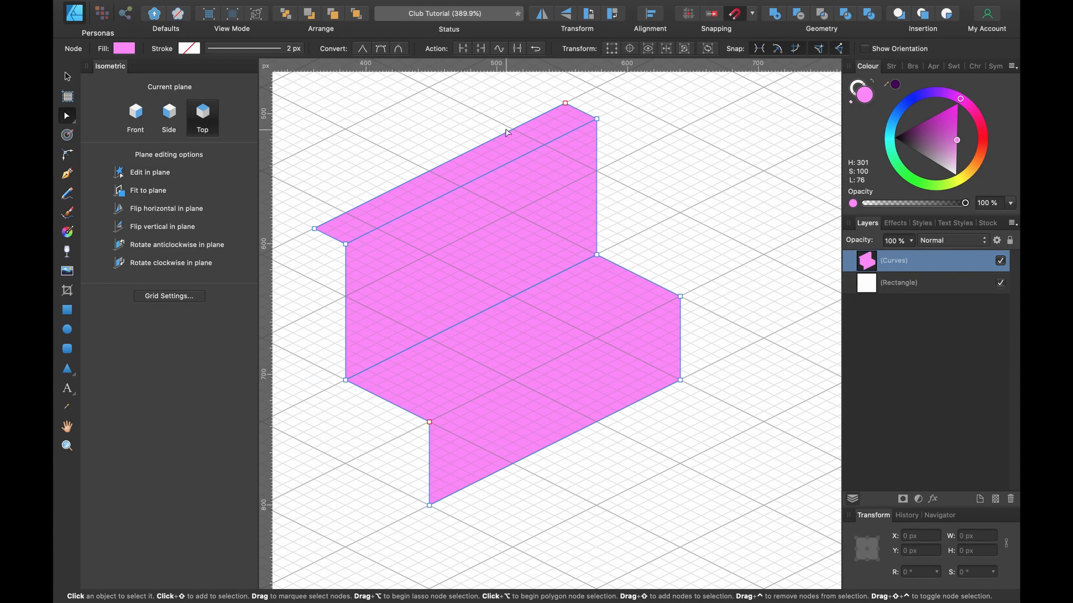
{"action": "left_click", "coordinate": [752, 16]}
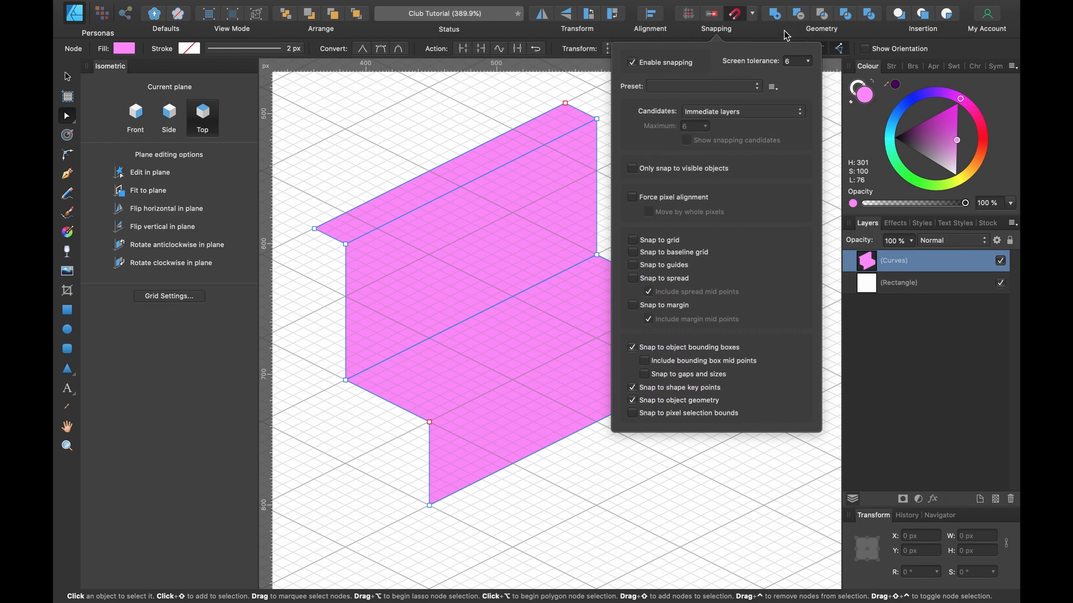
{"action": "left_click", "coordinate": [753, 31]}
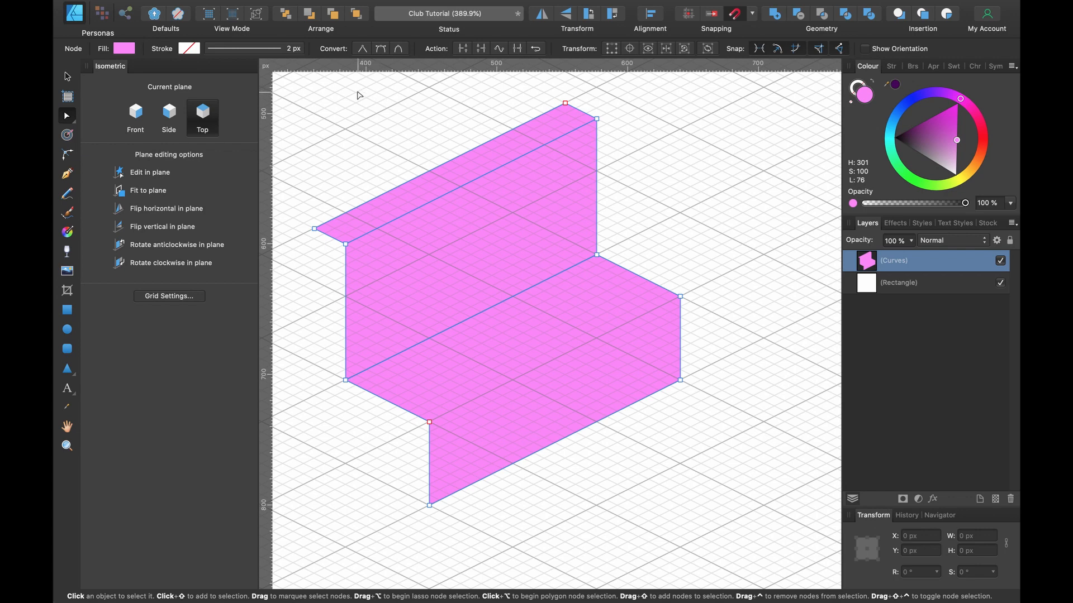
Review the Performance preferences and undo the merge of the bench rectangles.
{"action": "mouse_move", "coordinate": [190, 5]}
{"action": "left_click", "coordinate": [148, 7]}
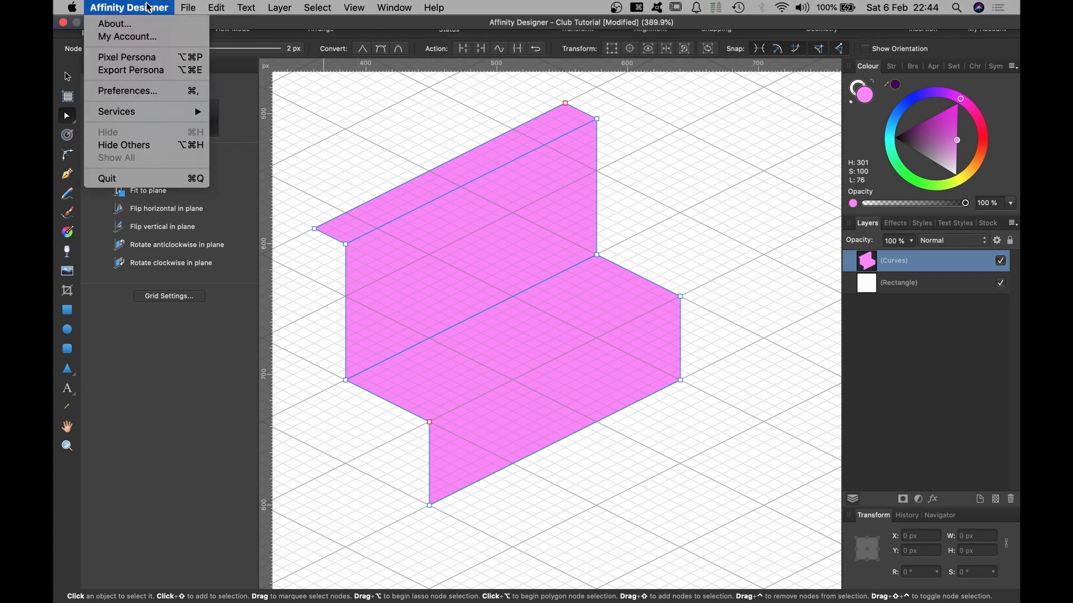
{"action": "left_click", "coordinate": [149, 92]}
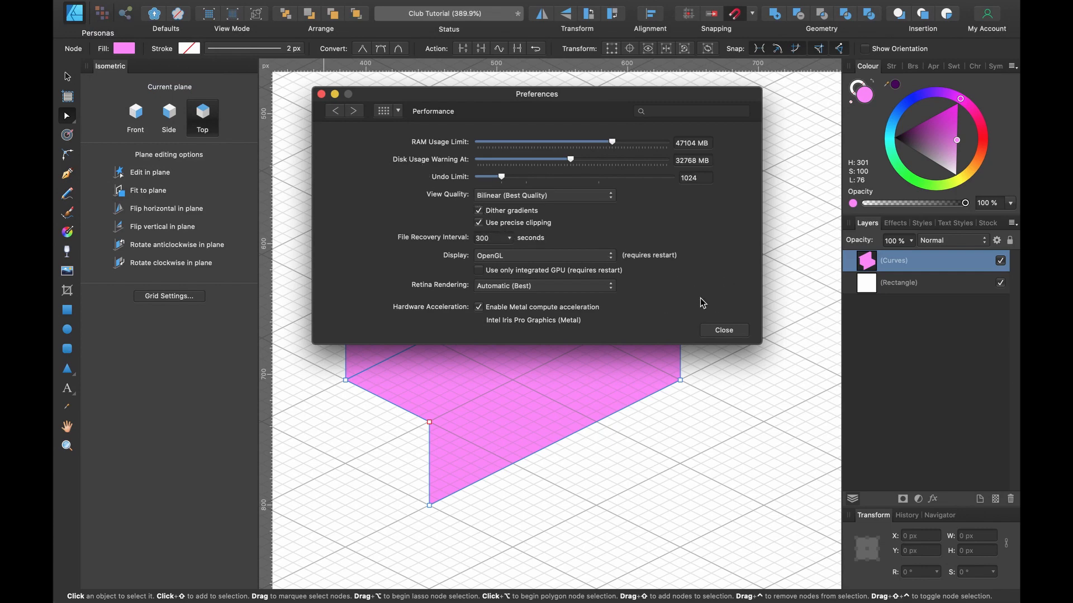
{"action": "left_click", "coordinate": [722, 330]}
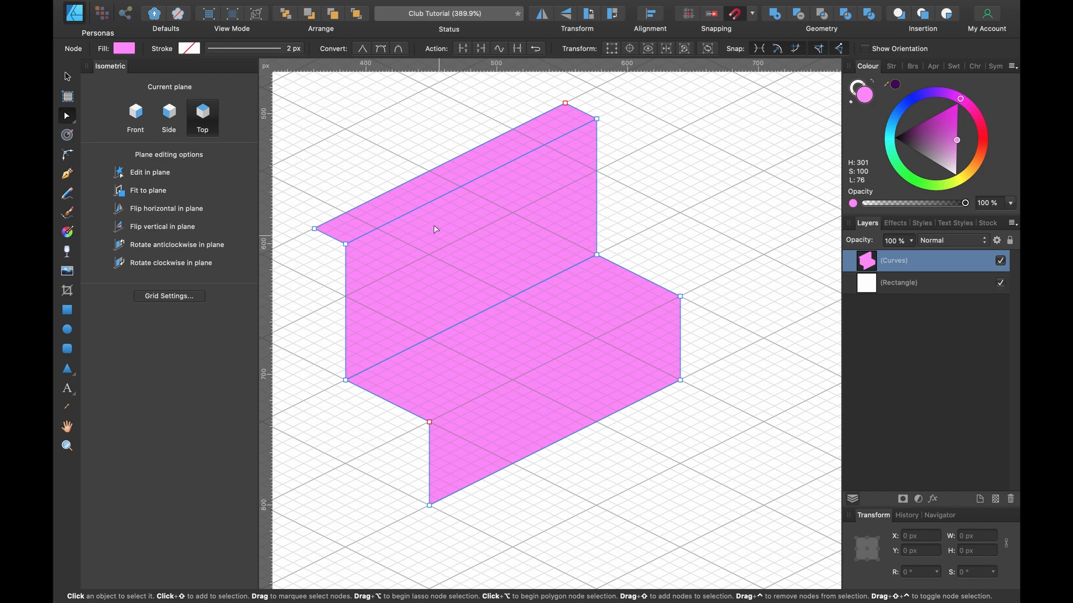
{"action": "key", "text": "super+z"}
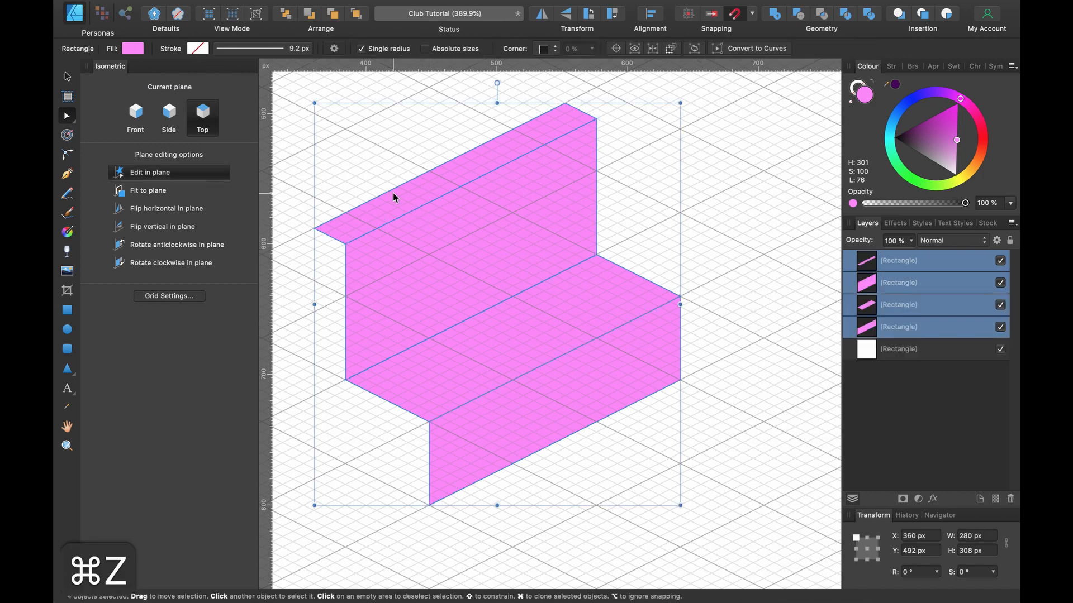
Convert the backrest's top strip to curves and pull a new lower-edge node down to X 384 px, Y 623.6 px.
{"action": "left_click", "coordinate": [385, 206]}
{"action": "scroll", "coordinate": [385, 235], "scroll_direction": "up", "scroll_amount": 5}
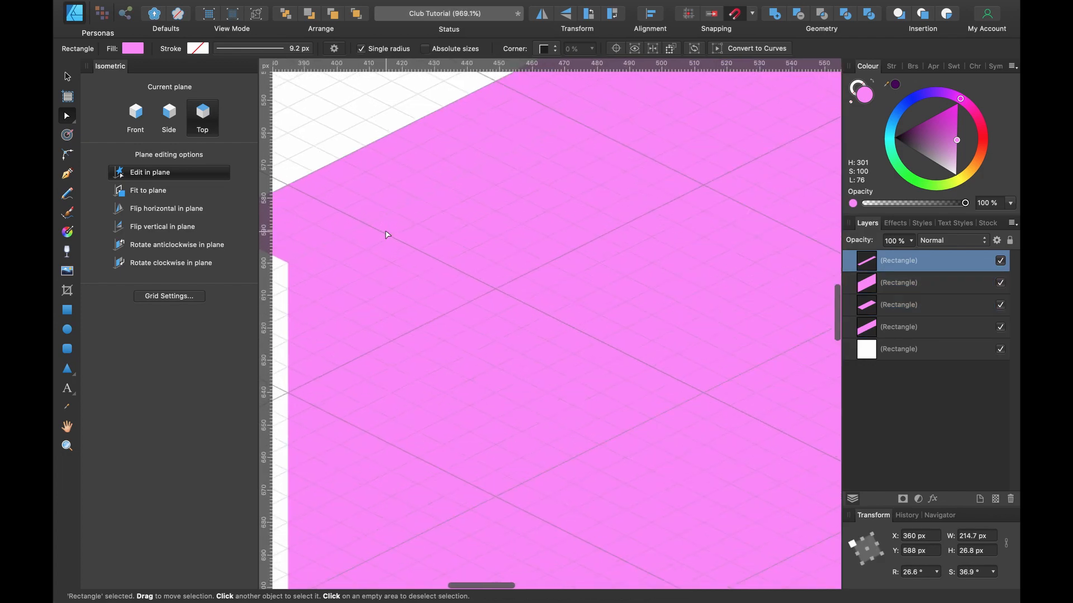
{"action": "scroll", "coordinate": [386, 235], "scroll_direction": "up", "scroll_amount": 2}
{"action": "scroll", "coordinate": [385, 234], "scroll_direction": "left", "scroll_amount": 3}
{"action": "left_click", "coordinate": [745, 48]}
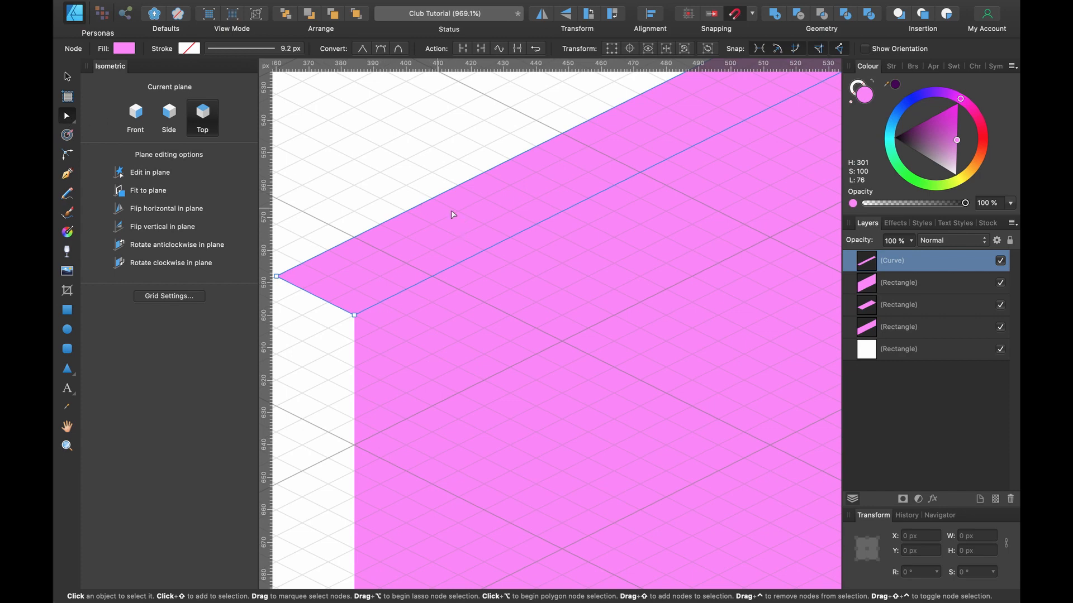
{"action": "left_click", "coordinate": [480, 254]}
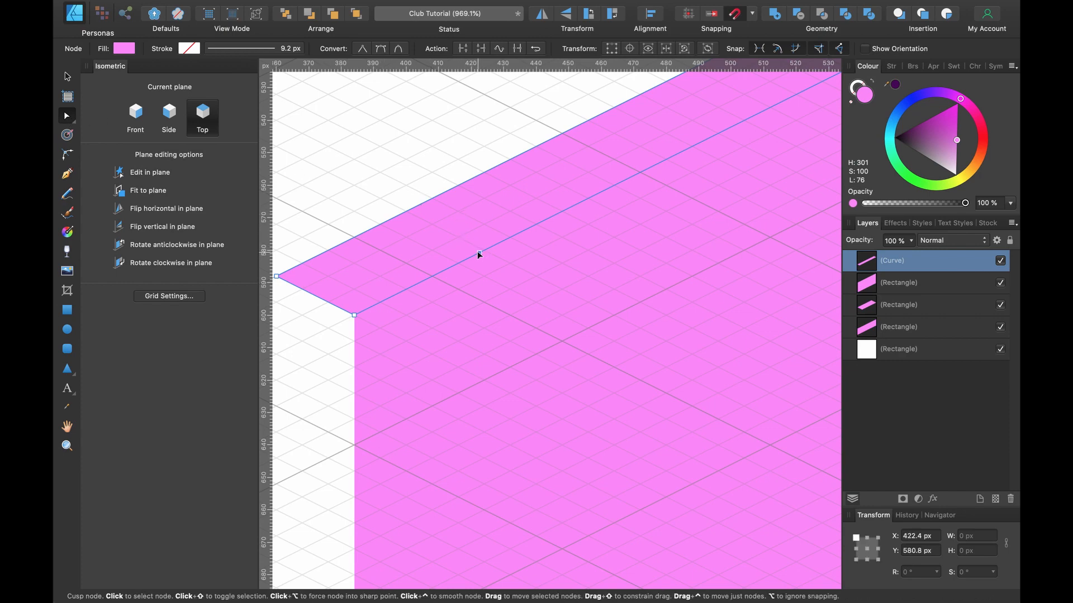
{"action": "left_click_drag", "start_coordinate": [480, 254], "coordinate": [353, 394]}
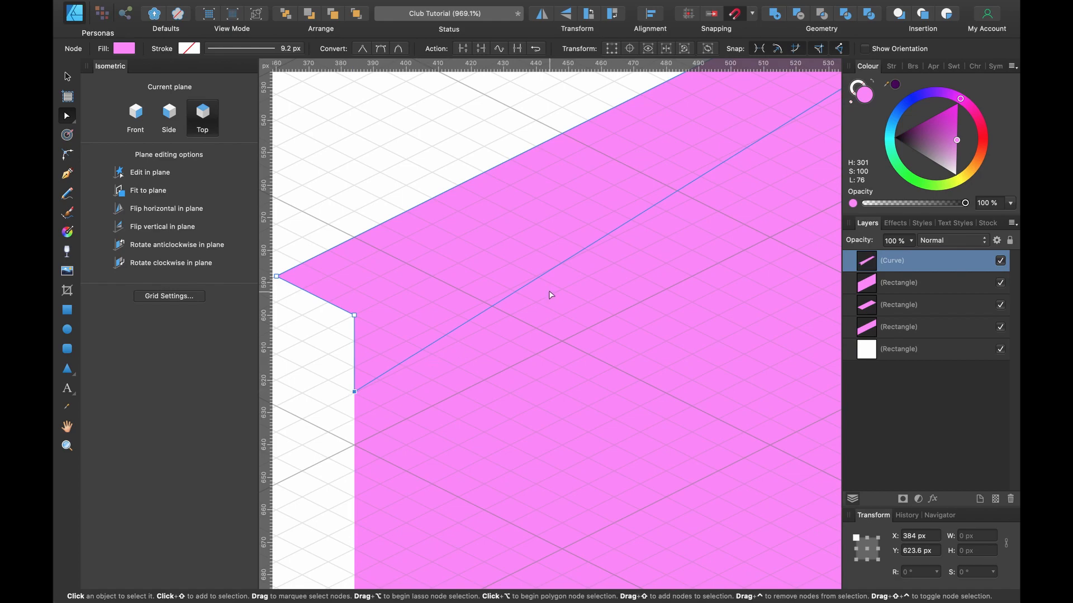
Pull another lower-edge node of the top strip onto the backrest's far vertical edge at X 576 px, Y 530.8 px.
{"action": "scroll", "coordinate": [549, 292], "scroll_direction": "right", "scroll_amount": 7}
{"action": "scroll", "coordinate": [549, 292], "scroll_direction": "up", "scroll_amount": 3}
{"action": "scroll", "coordinate": [550, 294], "scroll_direction": "right", "scroll_amount": 5}
{"action": "scroll", "coordinate": [549, 295], "scroll_direction": "up", "scroll_amount": 2}
{"action": "left_click_drag", "start_coordinate": [323, 280], "coordinate": [387, 328]}
{"action": "scroll", "coordinate": [387, 328], "scroll_direction": "down", "scroll_amount": 5}
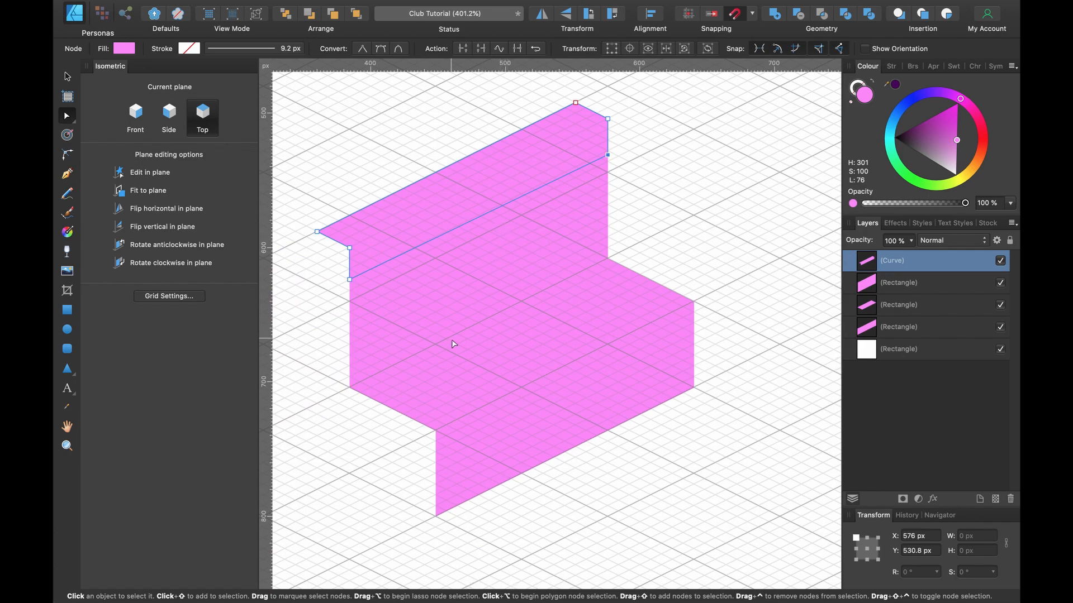
Convert the backrest panel to curves and pull a new lower-edge node onto the seat's near side edge at about X 419.5 px, Y 721.8 px.
{"action": "left_click", "coordinate": [420, 338]}
{"action": "scroll", "coordinate": [408, 384], "scroll_direction": "up", "scroll_amount": 5}
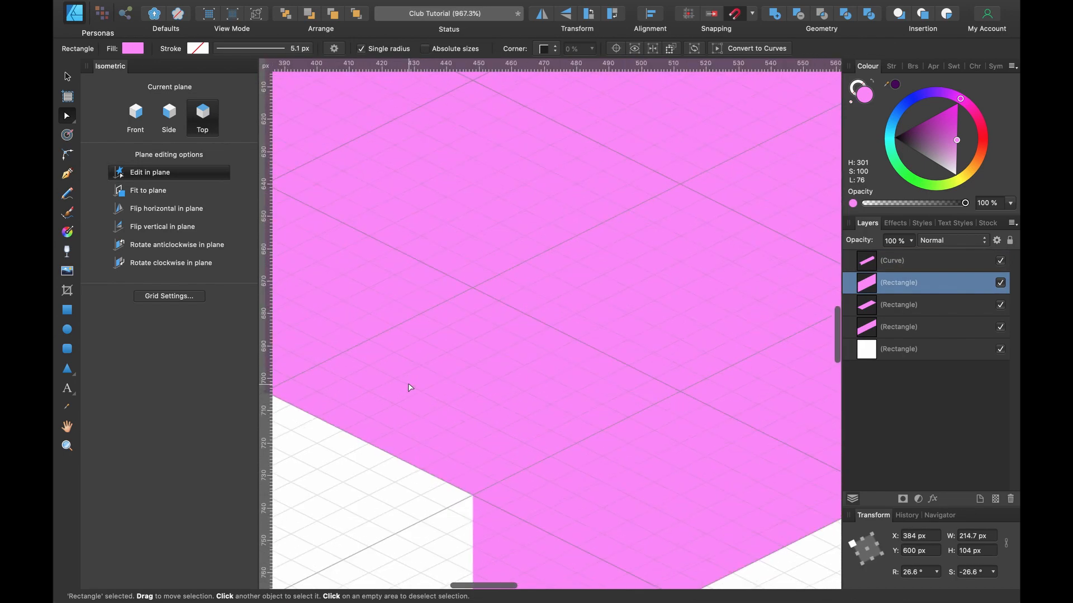
{"action": "left_click", "coordinate": [757, 48]}
{"action": "scroll", "coordinate": [449, 296], "scroll_direction": "down", "scroll_amount": 2}
{"action": "scroll", "coordinate": [450, 296], "scroll_direction": "left", "scroll_amount": 2}
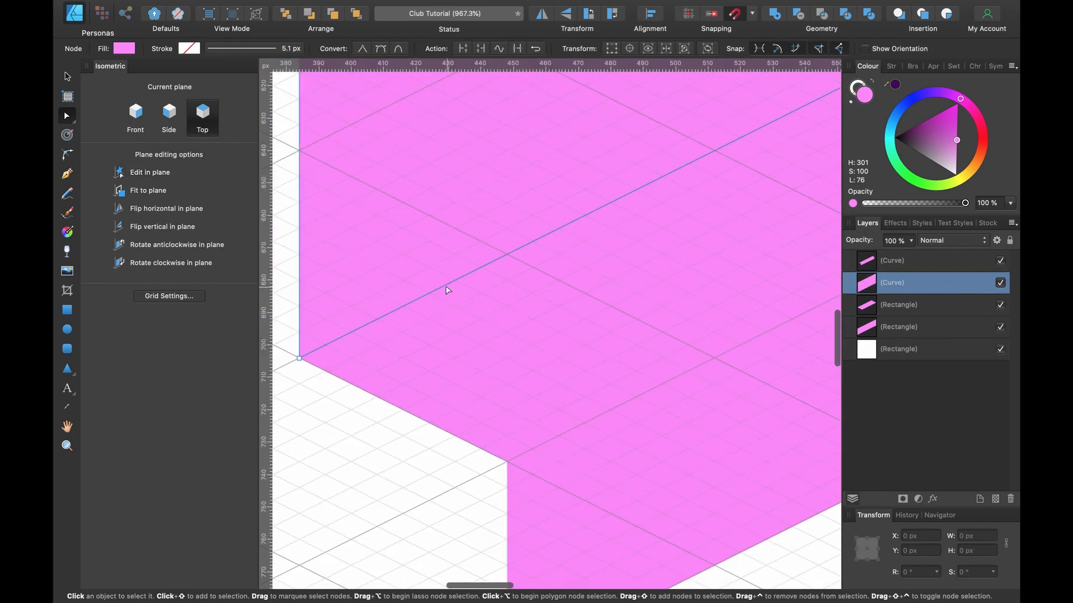
{"action": "left_click", "coordinate": [442, 285]}
{"action": "left_click_drag", "start_coordinate": [442, 285], "coordinate": [413, 417]}
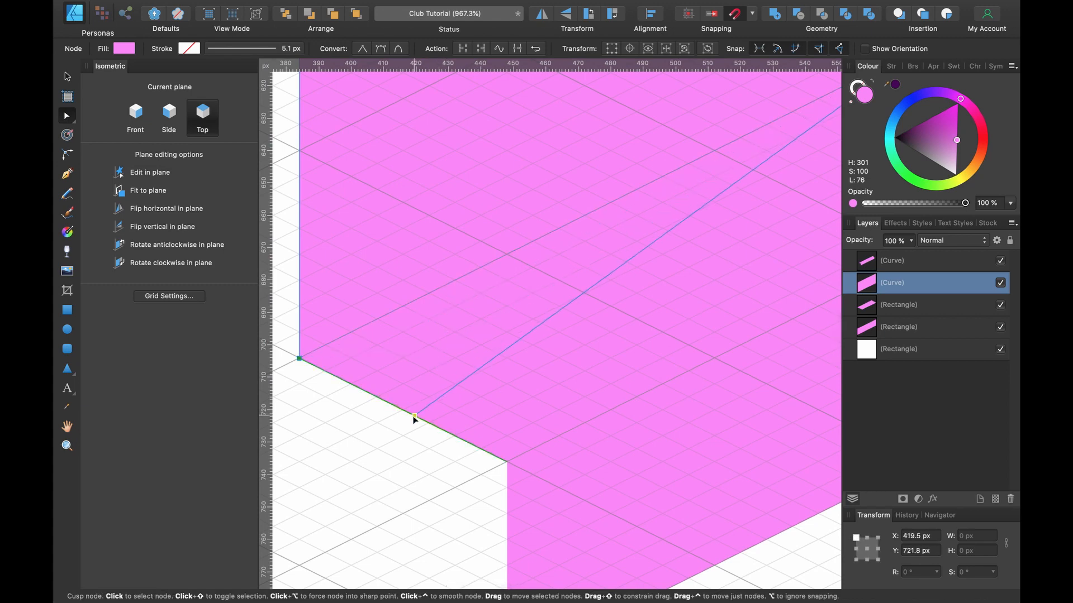
Pull a second new lower-edge node of the backrest onto the seat's far side edge at about X 601.5 px, Y 620.7 px.
{"action": "scroll", "coordinate": [414, 417], "scroll_direction": "right", "scroll_amount": 2}
{"action": "scroll", "coordinate": [413, 418], "scroll_direction": "up", "scroll_amount": 1}
{"action": "scroll", "coordinate": [447, 358], "scroll_direction": "right", "scroll_amount": 3}
{"action": "scroll", "coordinate": [481, 289], "scroll_direction": "up", "scroll_amount": 2}
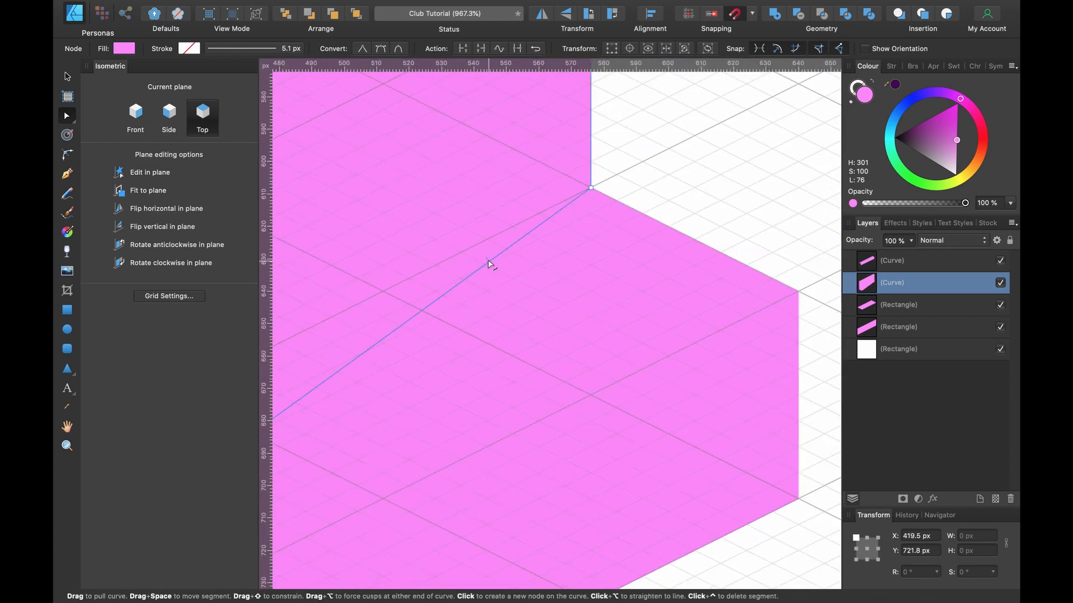
{"action": "left_click_drag", "start_coordinate": [488, 261], "coordinate": [576, 260]}
{"action": "left_click_drag", "start_coordinate": [669, 231], "coordinate": [673, 229]}
{"action": "scroll", "coordinate": [674, 276], "scroll_direction": "down", "scroll_amount": 3}
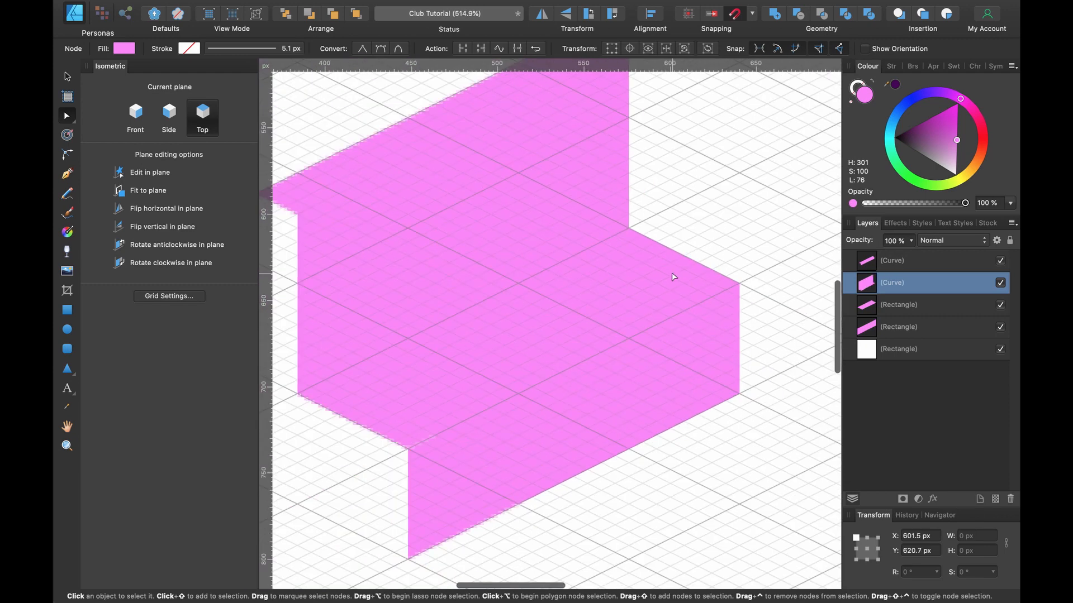
Merge the two overlapping curves and the two remaining bench rectangles into one shape with the Add operation.
{"action": "left_click", "coordinate": [938, 271]}
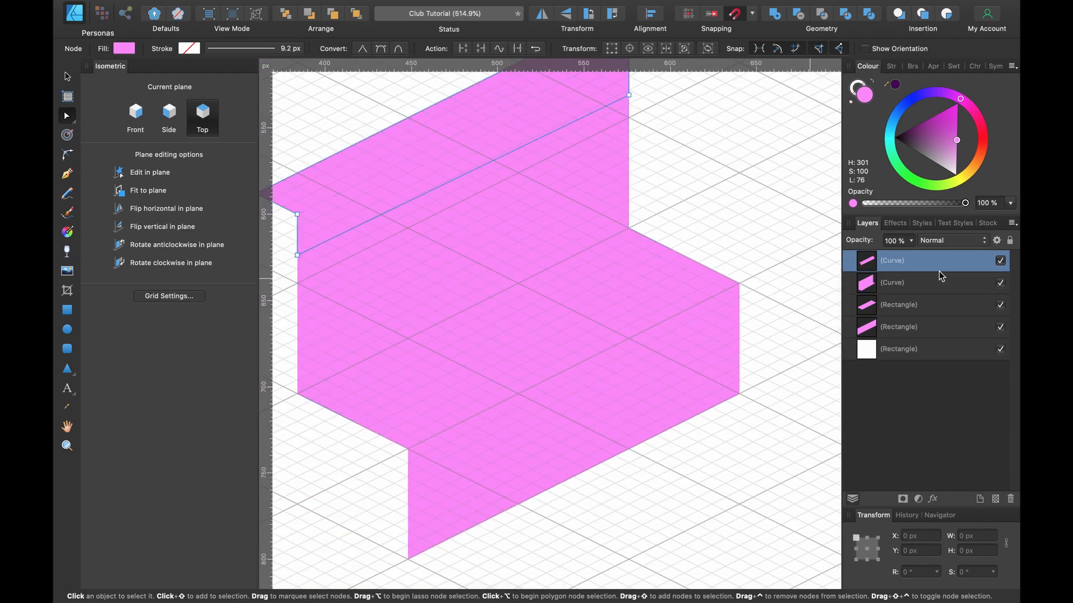
{"action": "left_click", "coordinate": [921, 324], "text": "shift"}
{"action": "scroll", "coordinate": [642, 337], "scroll_direction": "down", "scroll_amount": 2}
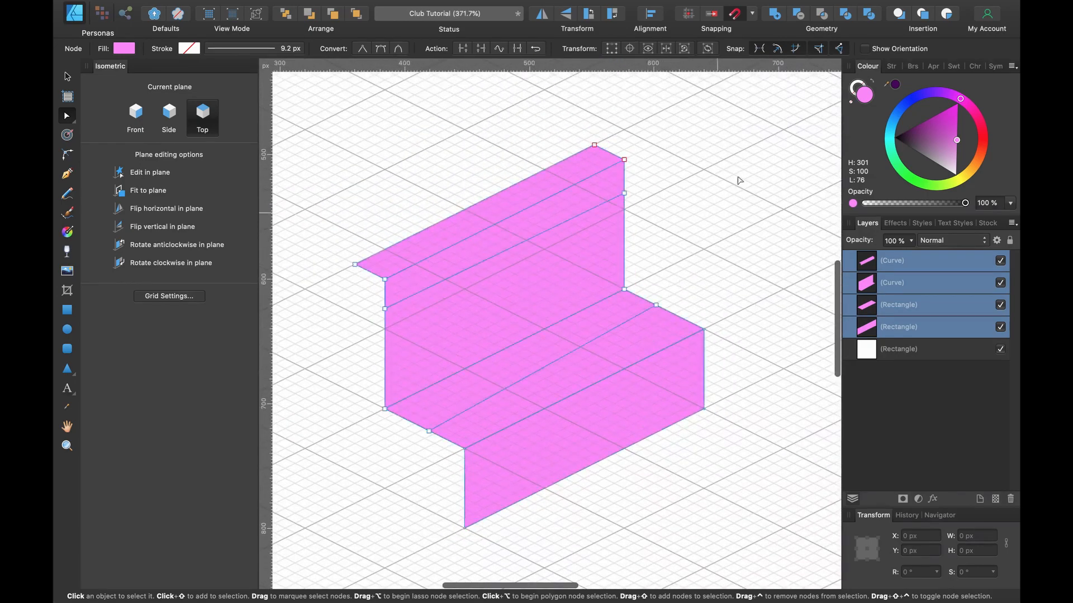
{"action": "left_click", "coordinate": [775, 15]}
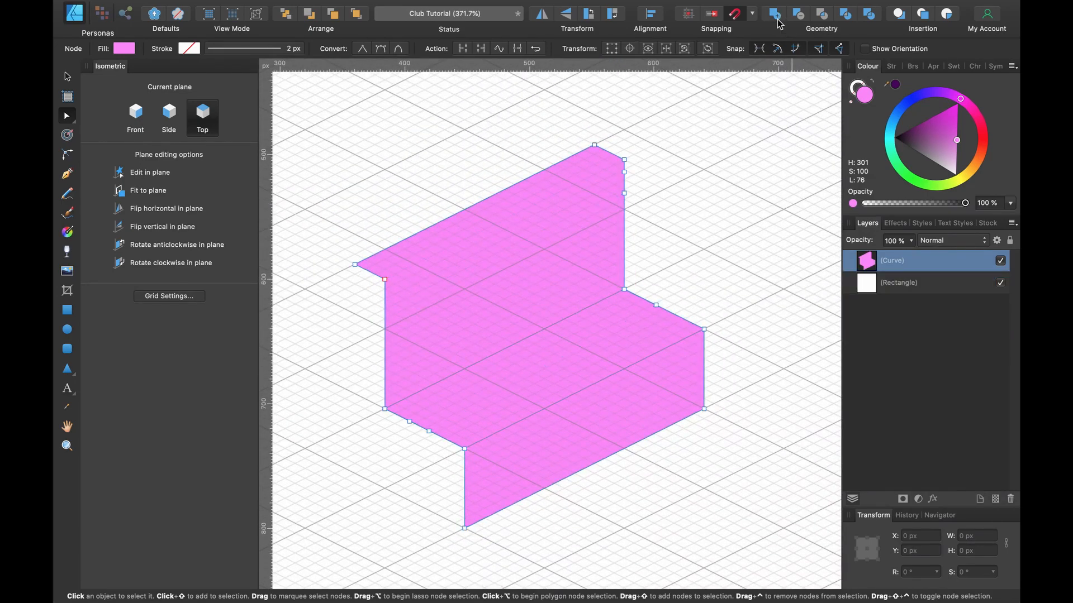
Delete the redundant nodes along both side edges of the merged bench's seat.
{"action": "scroll", "coordinate": [537, 249], "scroll_direction": "down", "scroll_amount": 2}
{"action": "scroll", "coordinate": [536, 248], "scroll_direction": "left", "scroll_amount": 2}
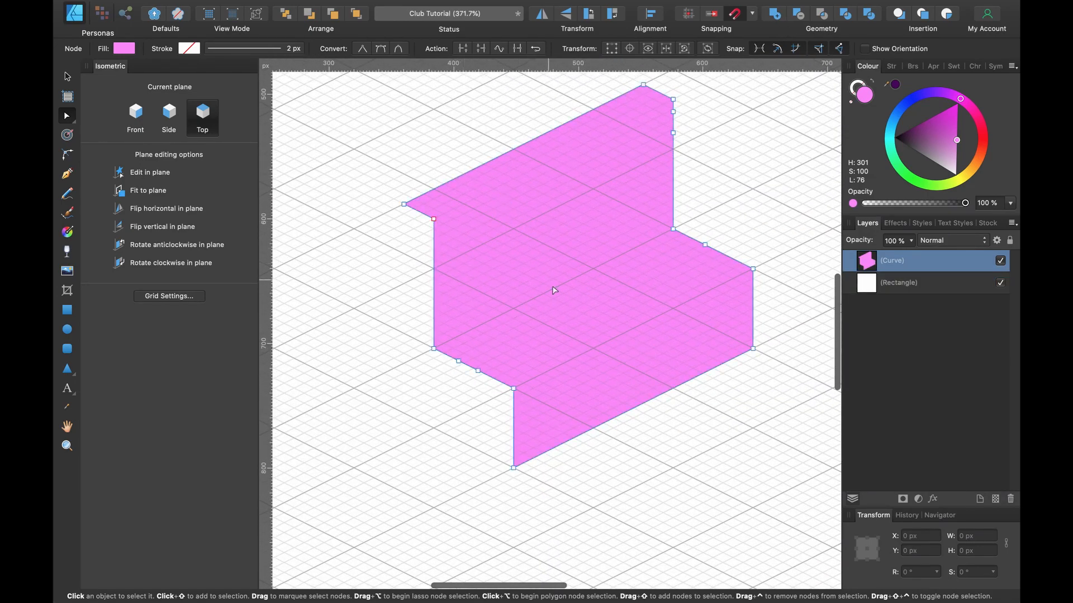
{"action": "scroll", "coordinate": [467, 382], "scroll_direction": "up", "scroll_amount": 3}
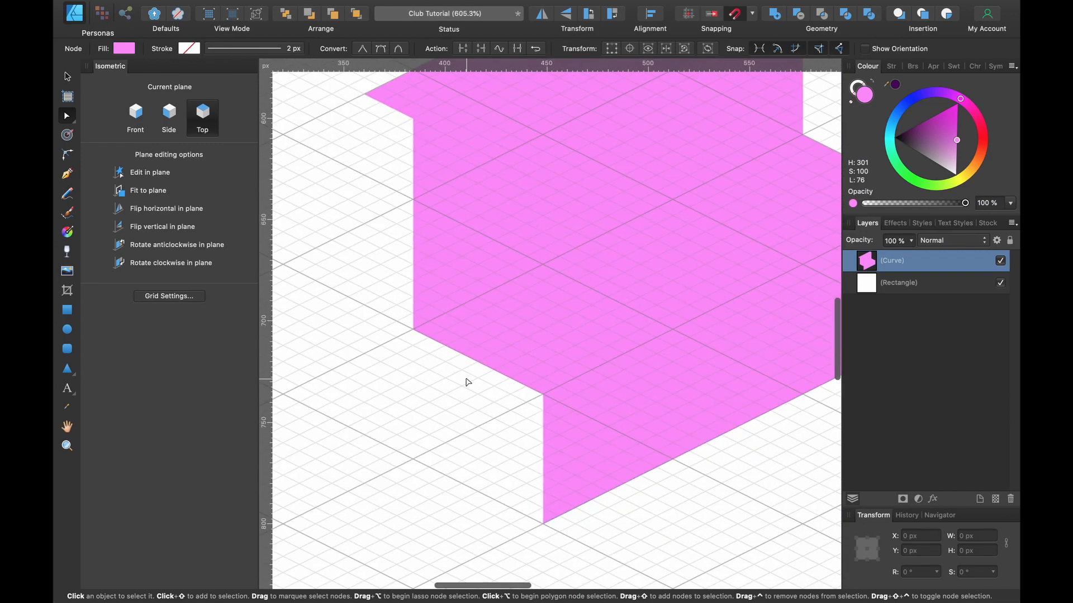
{"action": "left_click_drag", "start_coordinate": [428, 350], "coordinate": [511, 396]}
{"action": "key", "text": "BackSpace"}
{"action": "scroll", "coordinate": [435, 337], "scroll_direction": "right", "scroll_amount": 2}
{"action": "scroll", "coordinate": [642, 144], "scroll_direction": "right", "scroll_amount": 3}
{"action": "scroll", "coordinate": [642, 143], "scroll_direction": "up", "scroll_amount": 2}
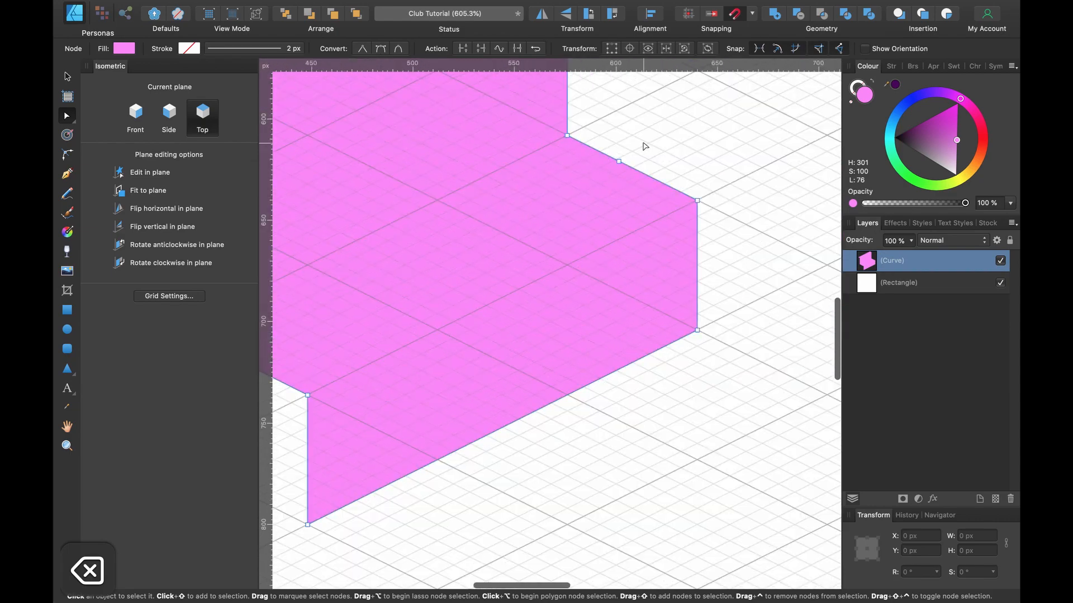
{"action": "key", "text": "BackSpace"}
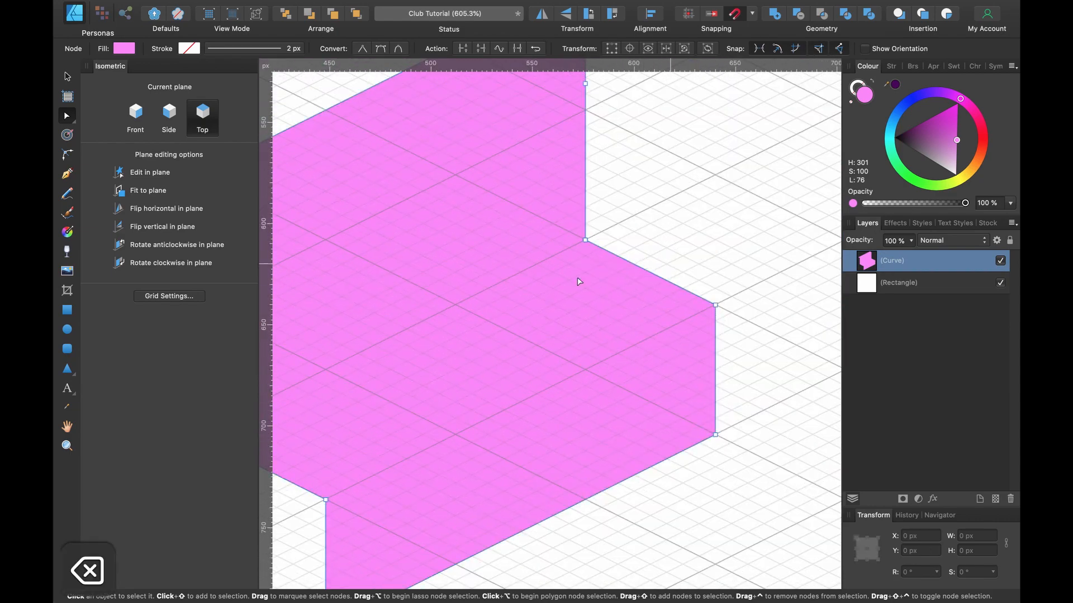
Delete the two redundant nodes on the backrest's far vertical edge.
{"action": "scroll", "coordinate": [576, 280], "scroll_direction": "up", "scroll_amount": 3}
{"action": "scroll", "coordinate": [576, 279], "scroll_direction": "right", "scroll_amount": 1}
{"action": "left_click_drag", "start_coordinate": [593, 242], "coordinate": [531, 168]}
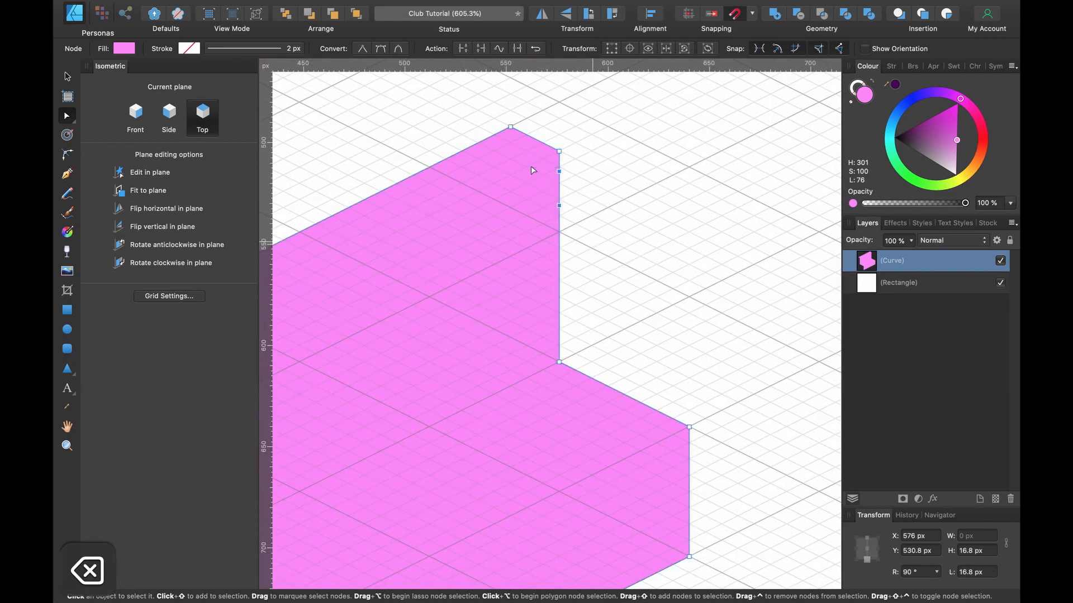
{"action": "key", "text": "BackSpace"}
Try moving the corner node at the top of the backrest's vertical edge, and undo the move.
{"action": "scroll", "coordinate": [560, 152], "scroll_direction": "up", "scroll_amount": 5}
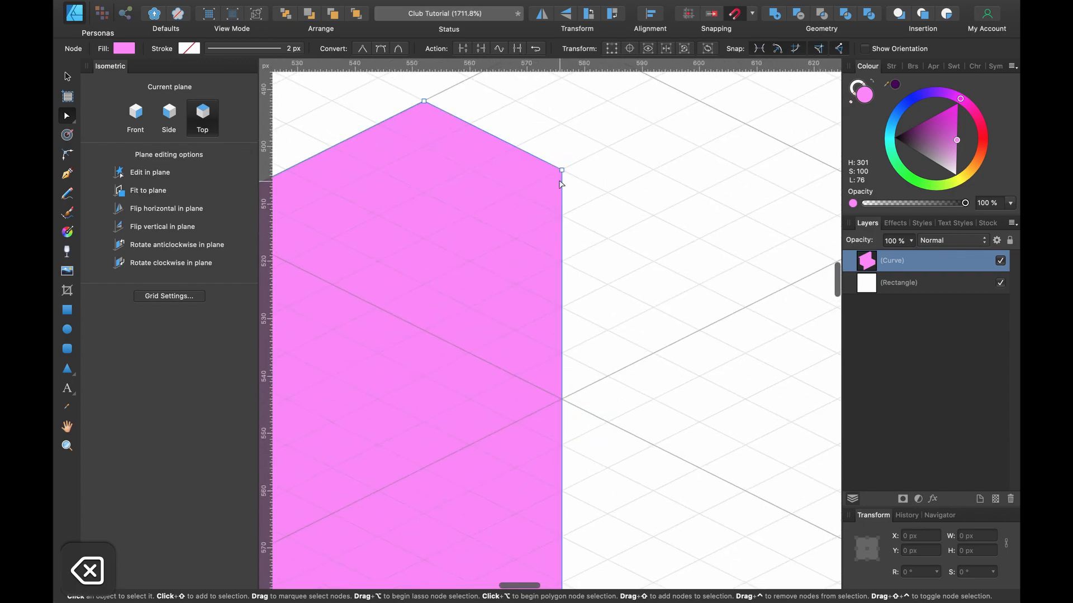
{"action": "mouse_move", "coordinate": [565, 170]}
{"action": "left_mouse_down"}
{"action": "mouse_move", "coordinate": [590, 214]}
{"action": "mouse_move", "coordinate": [575, 188]}
{"action": "left_mouse_up"}
{"action": "key", "text": "super+z"}
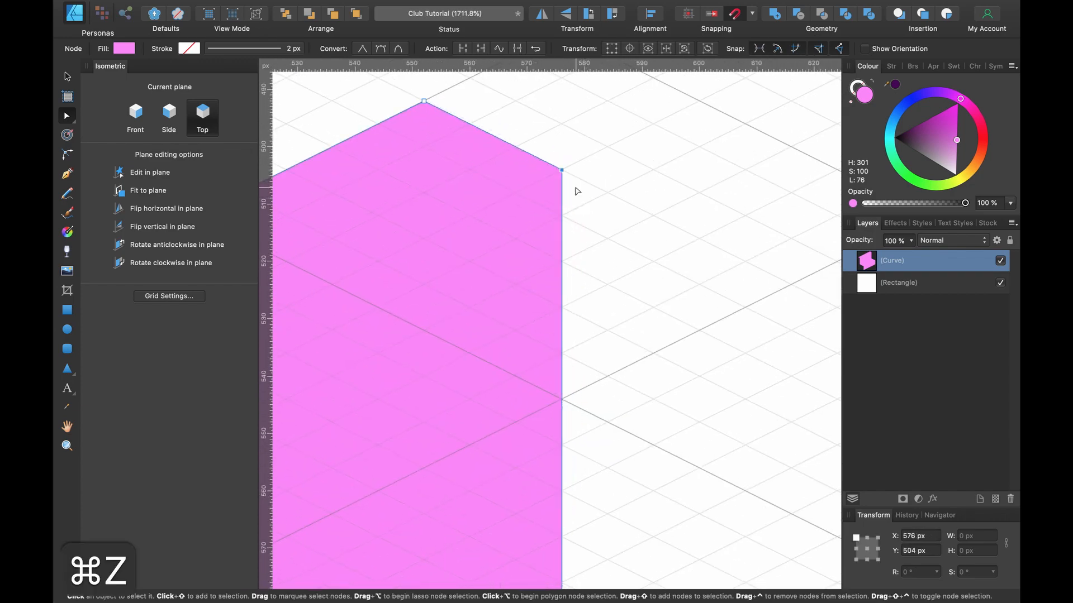
Try moving the inner corner node where the far side of the backrest meets the seat, and undo the move.
{"action": "scroll", "coordinate": [575, 187], "scroll_direction": "down", "scroll_amount": 10}
{"action": "scroll", "coordinate": [575, 188], "scroll_direction": "right", "scroll_amount": 2}
{"action": "left_click_drag", "start_coordinate": [523, 299], "coordinate": [554, 321]}
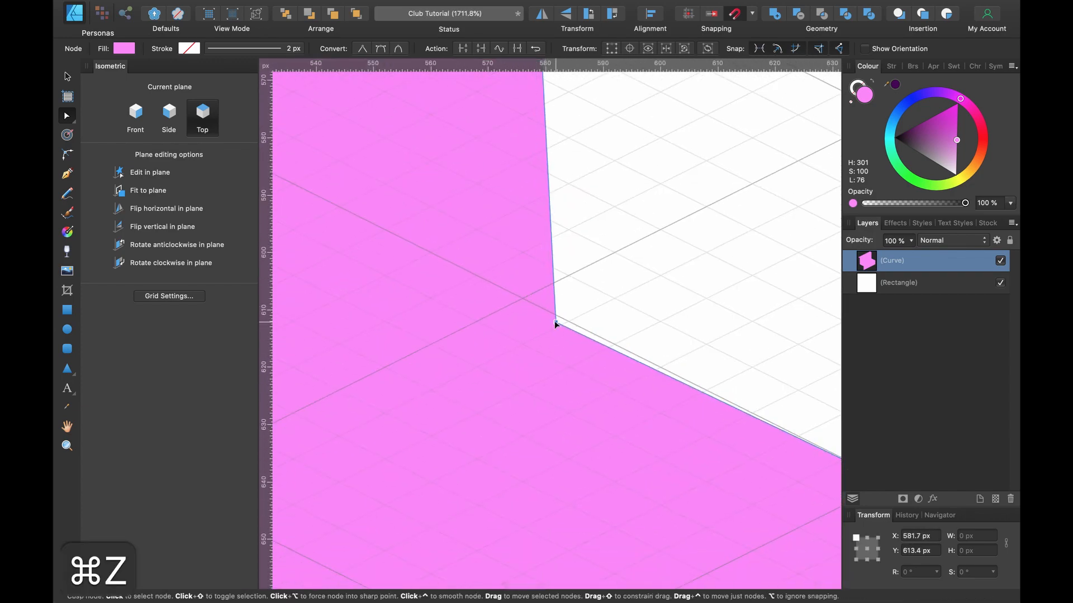
{"action": "key", "text": "super+z"}
Delete the redundant node on the seat's far sloping edge, between the backrest corner and the seat's front corner.
{"action": "scroll", "coordinate": [556, 321], "scroll_direction": "down", "scroll_amount": 5}
{"action": "scroll", "coordinate": [555, 321], "scroll_direction": "right", "scroll_amount": 5}
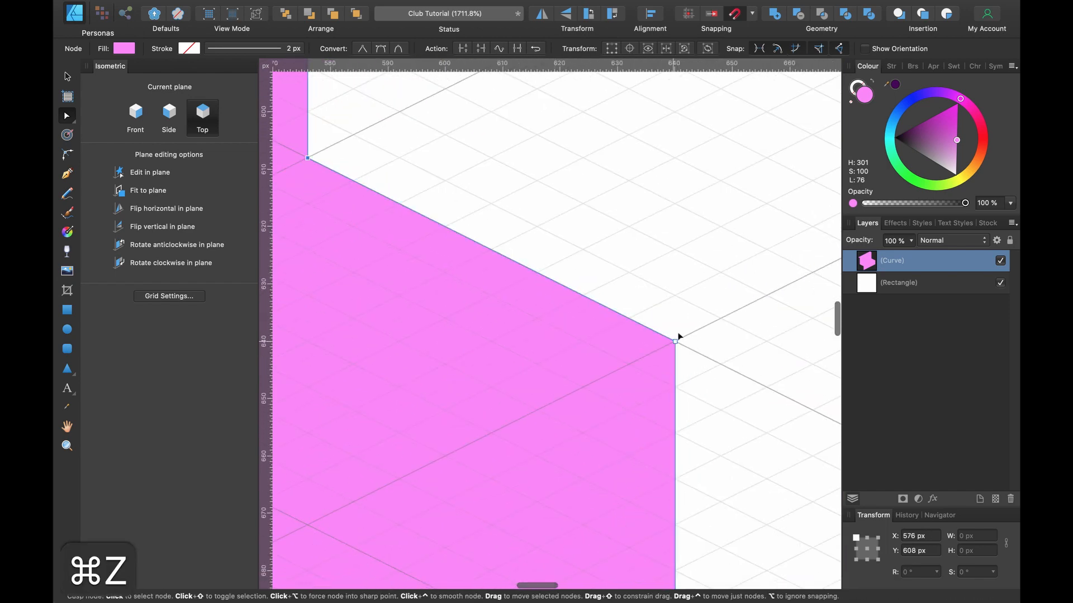
{"action": "left_click_drag", "start_coordinate": [677, 336], "coordinate": [576, 260]}
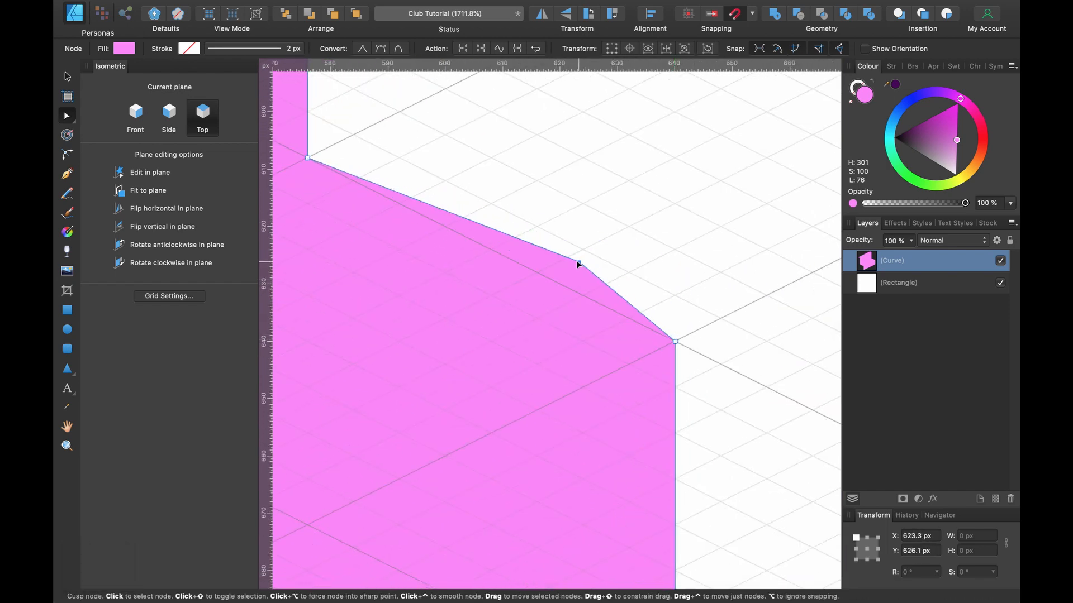
{"action": "key", "text": "BackSpace"}
Try moving the two corner nodes at the ends of the seat's near sloping edge, undoing each move.
{"action": "scroll", "coordinate": [578, 264], "scroll_direction": "down", "scroll_amount": 8}
{"action": "scroll", "coordinate": [579, 265], "scroll_direction": "left", "scroll_amount": 7}
{"action": "scroll", "coordinate": [578, 265], "scroll_direction": "down", "scroll_amount": 3}
{"action": "scroll", "coordinate": [578, 265], "scroll_direction": "left", "scroll_amount": 8}
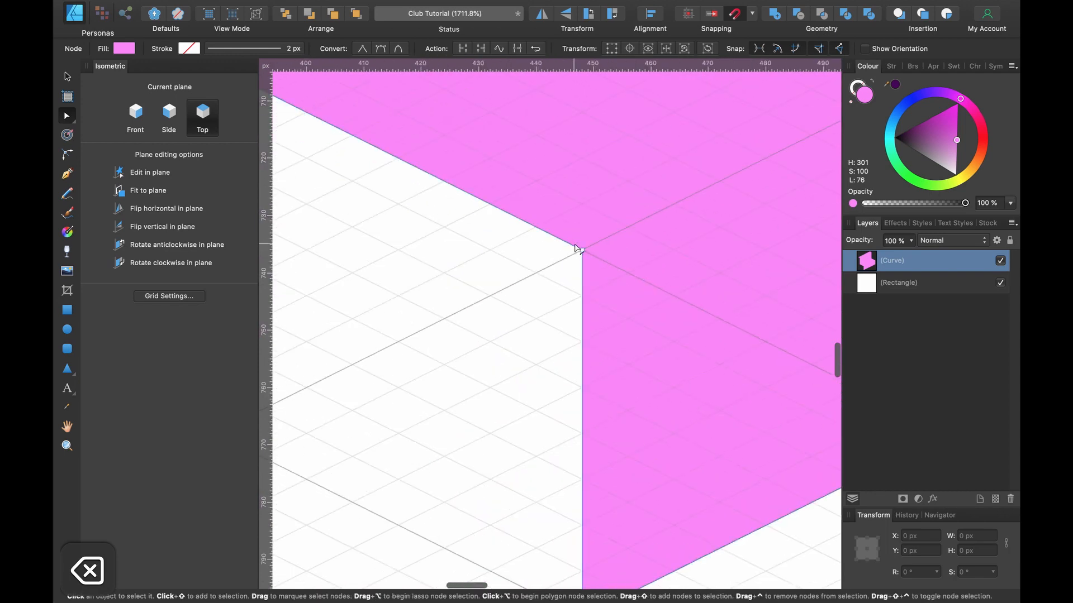
{"action": "left_click_drag", "start_coordinate": [580, 252], "coordinate": [493, 275]}
{"action": "key", "text": "super+z"}
{"action": "scroll", "coordinate": [498, 275], "scroll_direction": "up", "scroll_amount": 5}
{"action": "scroll", "coordinate": [498, 275], "scroll_direction": "left", "scroll_amount": 4}
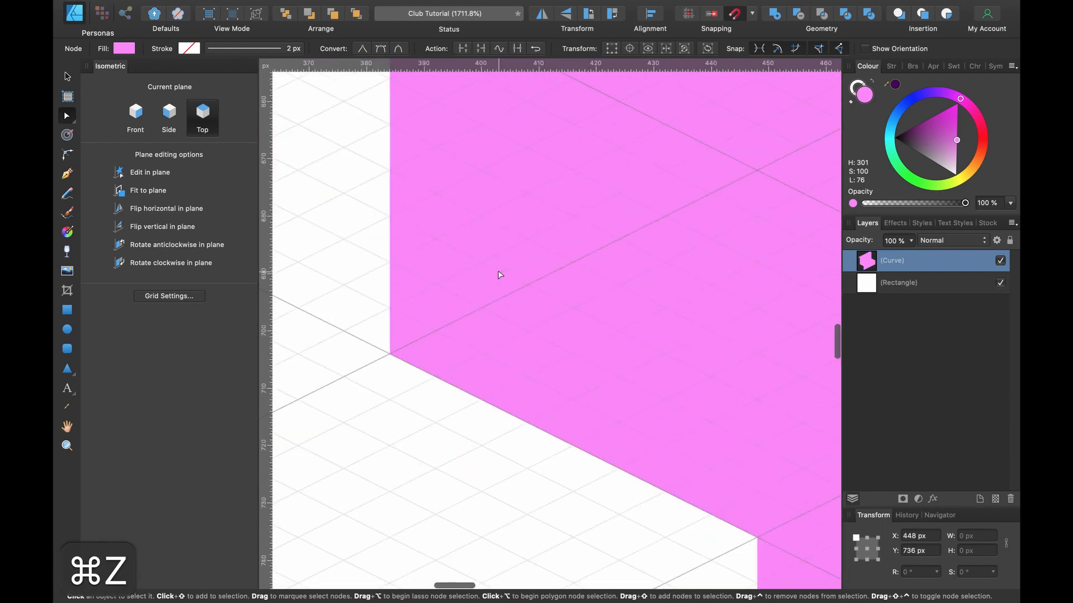
{"action": "left_click_drag", "start_coordinate": [428, 420], "coordinate": [493, 357]}
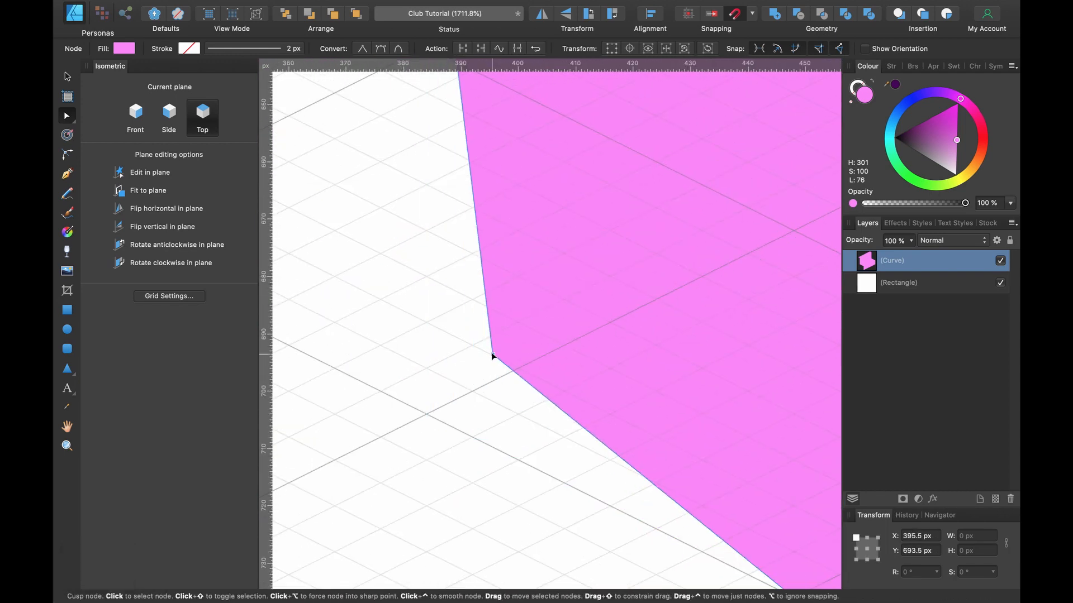
{"action": "key", "text": "super+z"}
Try moving the corner node at the top of the backrest's near vertical edge, and undo the move.
{"action": "scroll", "coordinate": [491, 354], "scroll_direction": "up", "scroll_amount": 5}
{"action": "scroll", "coordinate": [491, 355], "scroll_direction": "up", "scroll_amount": 2}
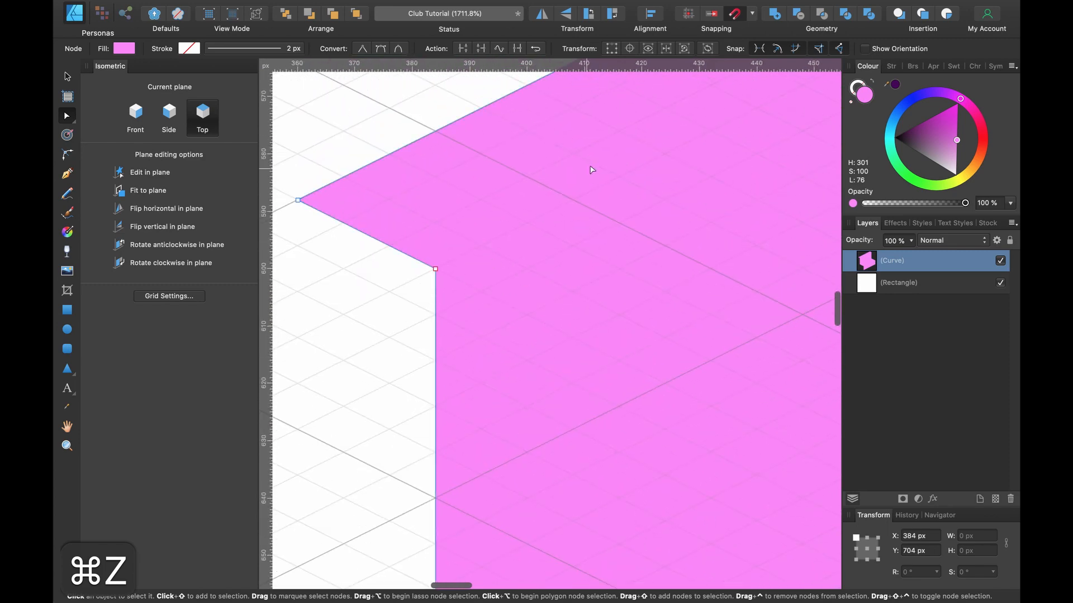
{"action": "left_click_drag", "start_coordinate": [435, 269], "coordinate": [411, 331]}
{"action": "key", "text": "super+z"}
{"action": "scroll", "coordinate": [414, 336], "scroll_direction": "down", "scroll_amount": 10}
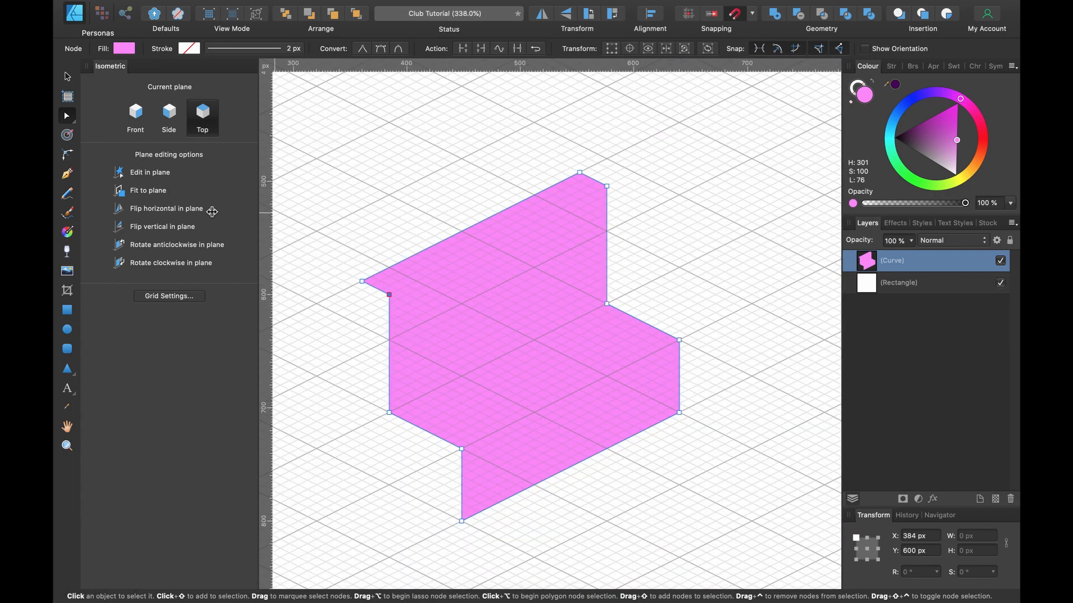
Round the six bends of the backrest and seat profile with the Corner tool to a radius of about 32.7 px.
{"action": "left_click", "coordinate": [69, 155]}
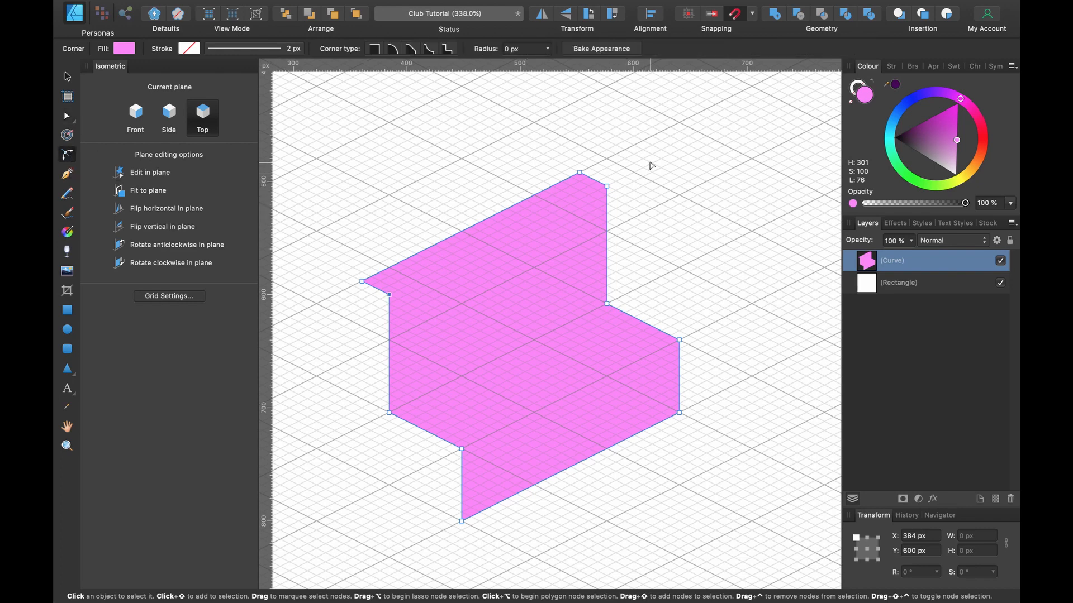
{"action": "left_click_drag", "start_coordinate": [650, 162], "coordinate": [575, 195]}
{"action": "mouse_move", "coordinate": [522, 217]}
{"action": "left_mouse_down"}
{"action": "mouse_move", "coordinate": [374, 291]}
{"action": "mouse_move", "coordinate": [355, 333]}
{"action": "mouse_move", "coordinate": [356, 377]}
{"action": "mouse_move", "coordinate": [381, 441]}
{"action": "mouse_move", "coordinate": [411, 460]}
{"action": "mouse_move", "coordinate": [518, 449]}
{"action": "mouse_move", "coordinate": [680, 376]}
{"action": "mouse_move", "coordinate": [705, 348]}
{"action": "mouse_move", "coordinate": [682, 228]}
{"action": "left_mouse_up"}
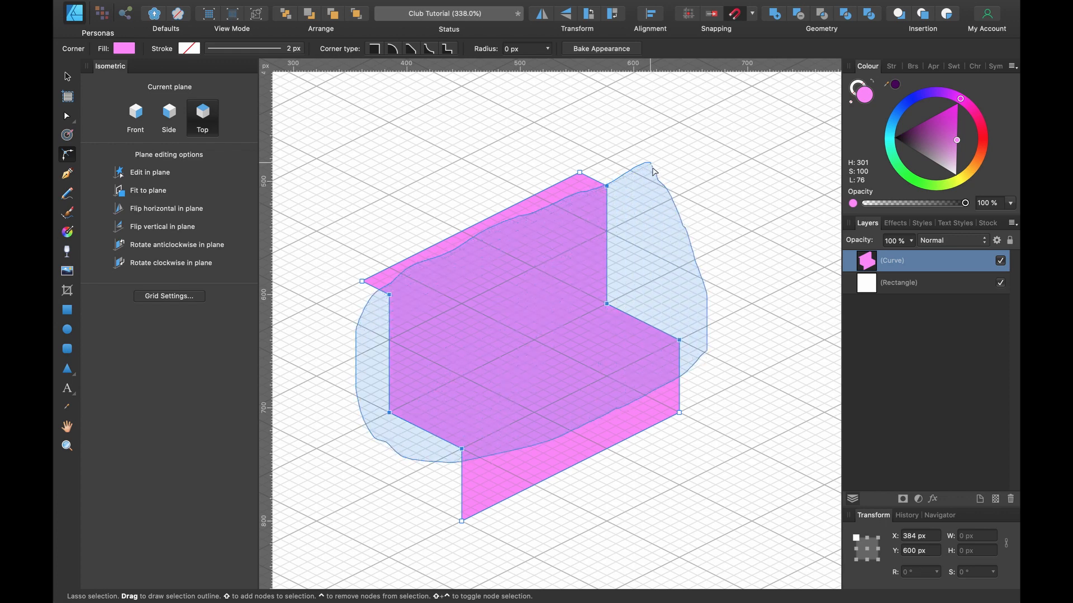
{"action": "left_click_drag", "start_coordinate": [653, 171], "coordinate": [653, 169]}
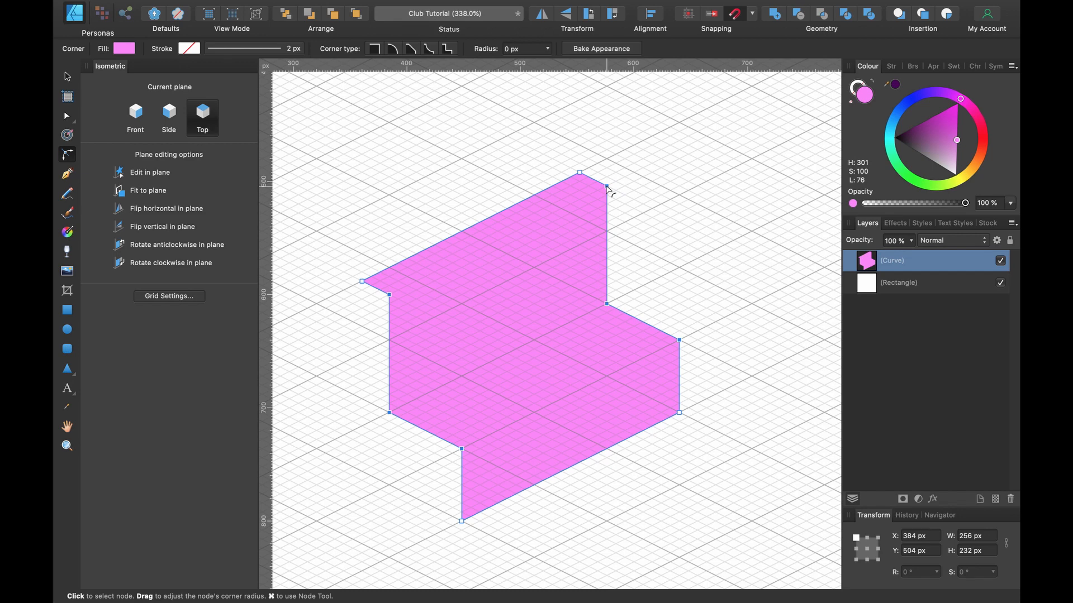
{"action": "left_click_drag", "start_coordinate": [606, 186], "coordinate": [581, 244]}
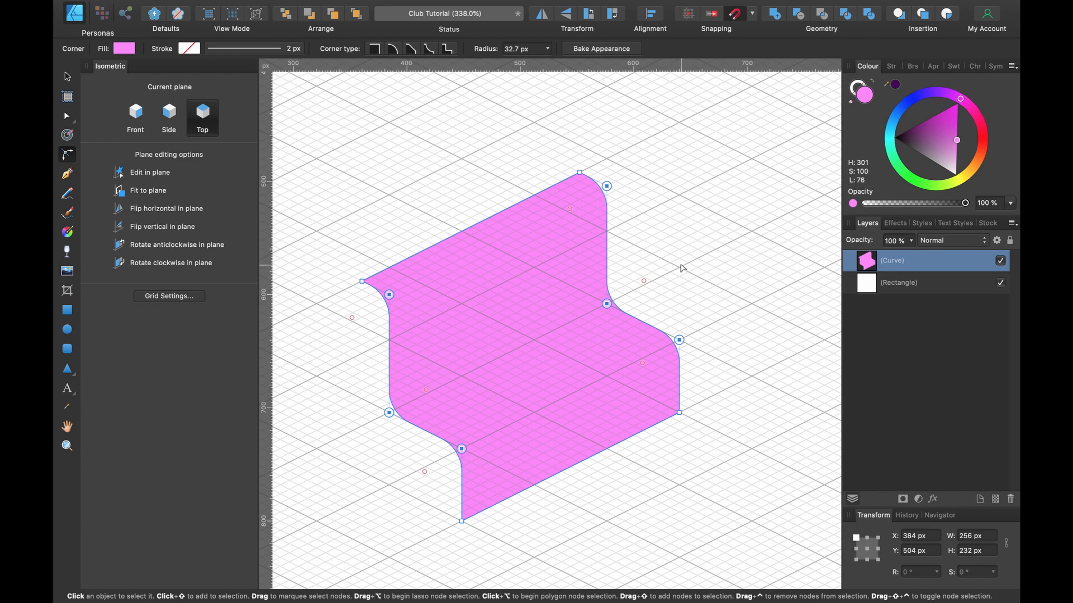
Reduce the radius of the two inner corners between backrest and seat to about 16.7 px, and bake the rounded corners.
{"action": "mouse_move", "coordinate": [680, 266]}
{"action": "left_mouse_down"}
{"action": "mouse_move", "coordinate": [587, 343]}
{"action": "mouse_move", "coordinate": [411, 427]}
{"action": "mouse_move", "coordinate": [557, 288]}
{"action": "left_mouse_up"}
{"action": "left_click_drag", "start_coordinate": [646, 272], "coordinate": [642, 280]}
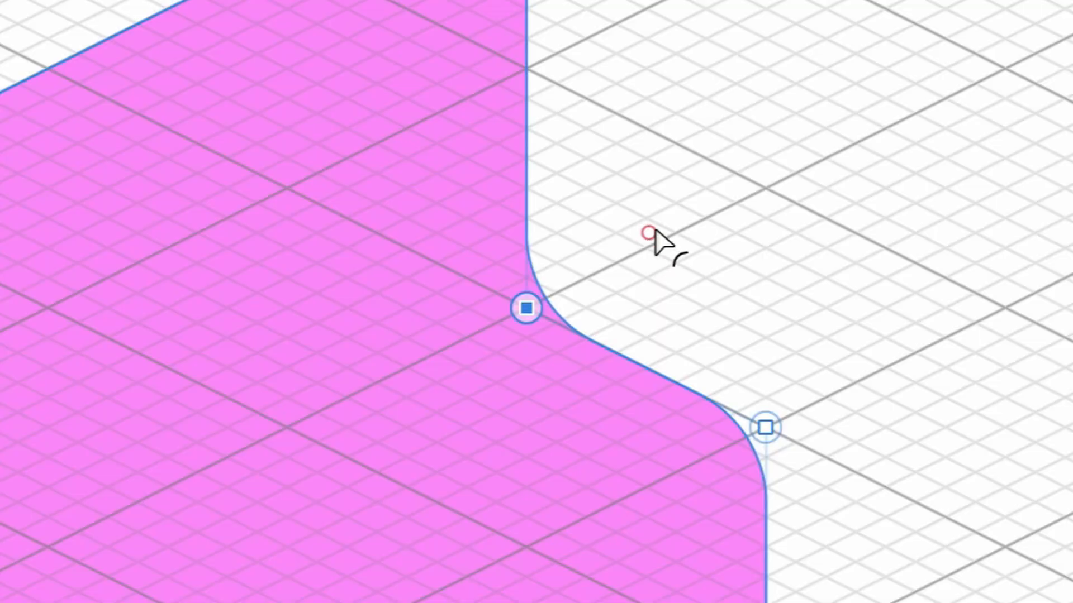
{"action": "left_click_drag", "start_coordinate": [656, 241], "coordinate": [630, 300]}
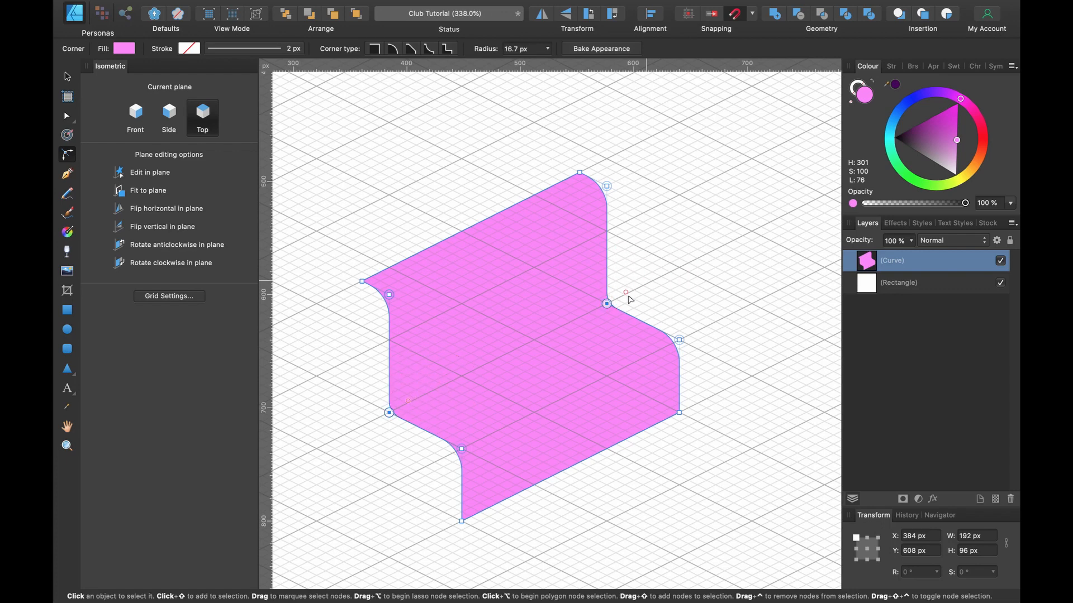
{"action": "left_click", "coordinate": [582, 50]}
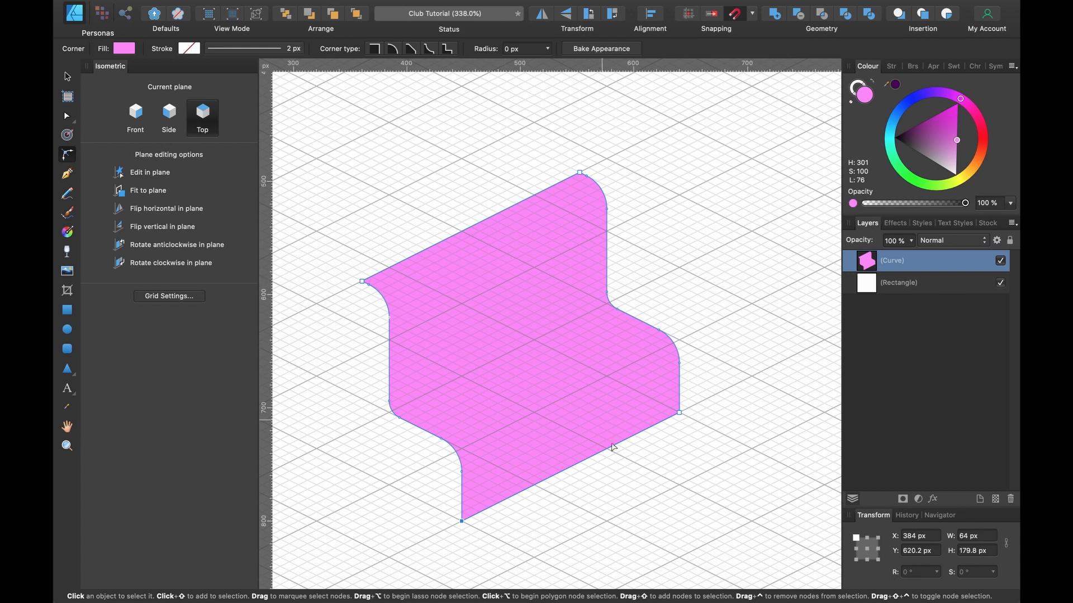
Apply a linear gradient from the backrest's top edge to the bench's bottom edge, with a pale pink middle stop (H 301, S 100, L 92).
{"action": "left_click", "coordinate": [67, 233]}
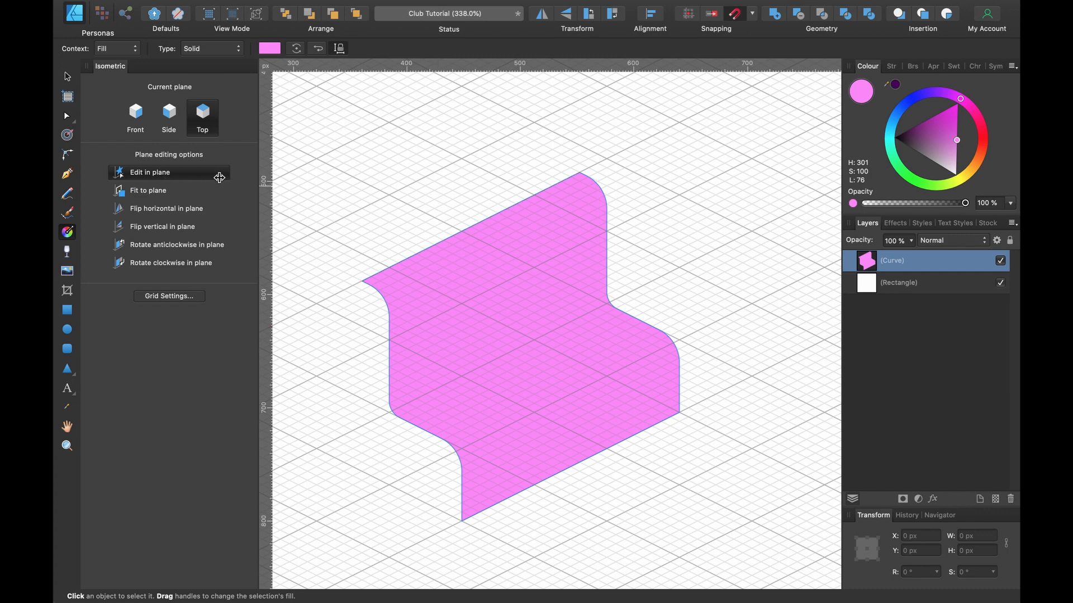
{"action": "left_click_drag", "start_coordinate": [453, 236], "coordinate": [582, 461]}
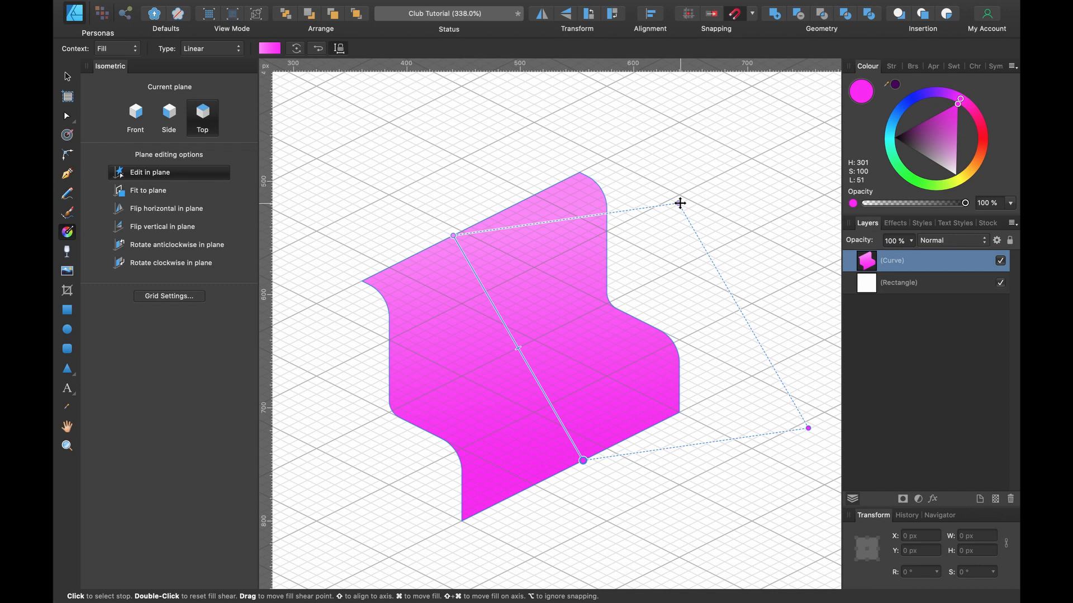
{"action": "left_click", "coordinate": [511, 339]}
{"action": "mouse_move", "coordinate": [956, 122]}
{"action": "left_mouse_down"}
{"action": "mouse_move", "coordinate": [957, 176]}
{"action": "mouse_move", "coordinate": [956, 163]}
{"action": "left_mouse_up"}
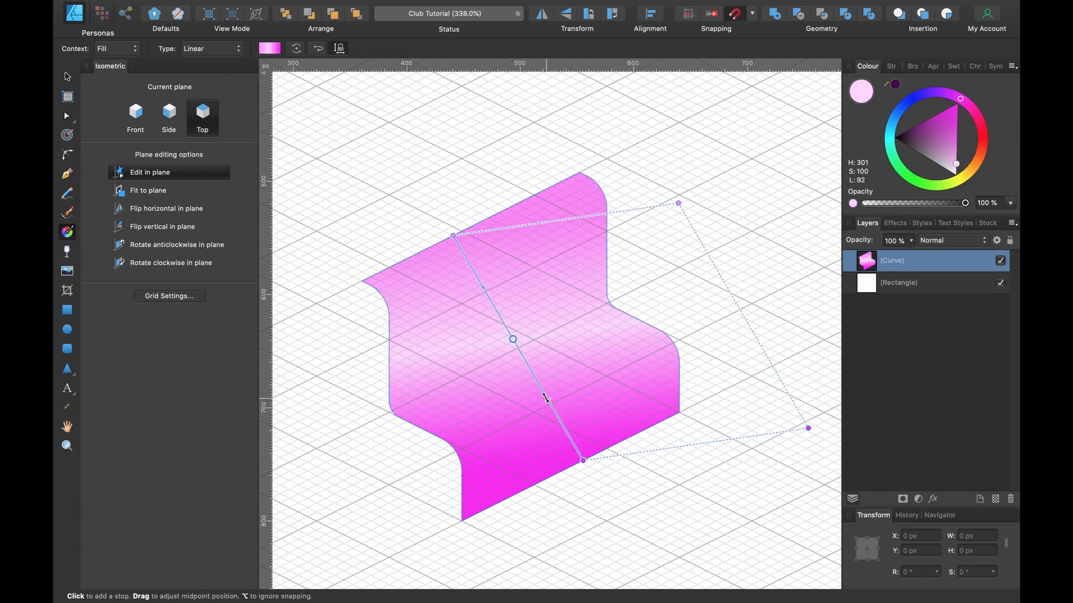
Tighten the gradient midpoints around the pale middle stop and skew the gradient parallel to the bench's long edges.
{"action": "left_click_drag", "start_coordinate": [548, 400], "coordinate": [533, 374]}
{"action": "left_click_drag", "start_coordinate": [482, 290], "coordinate": [496, 313]}
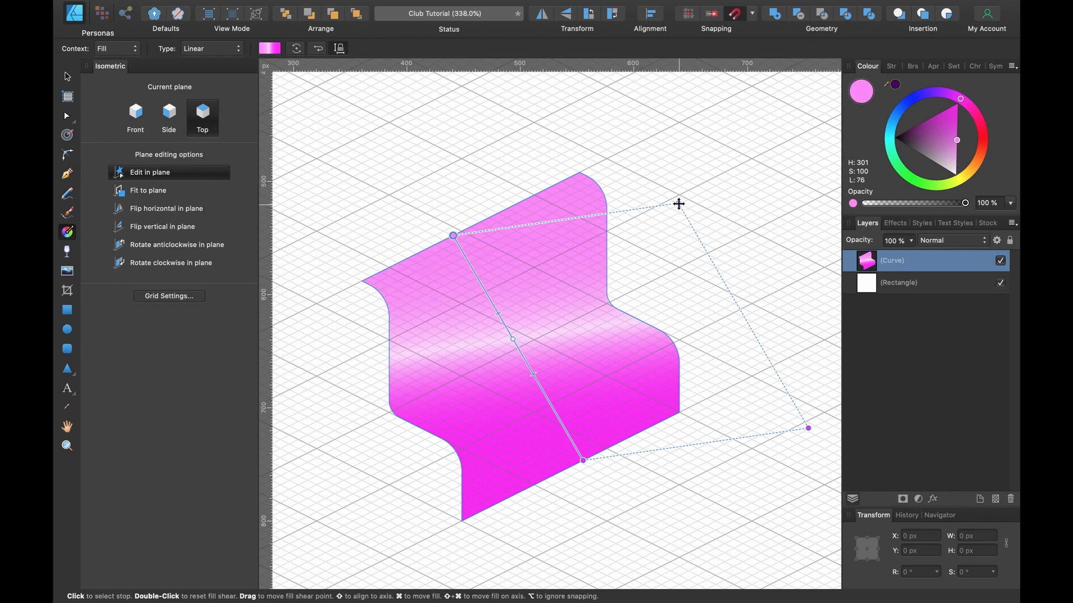
{"action": "left_click_drag", "start_coordinate": [678, 204], "coordinate": [617, 154]}
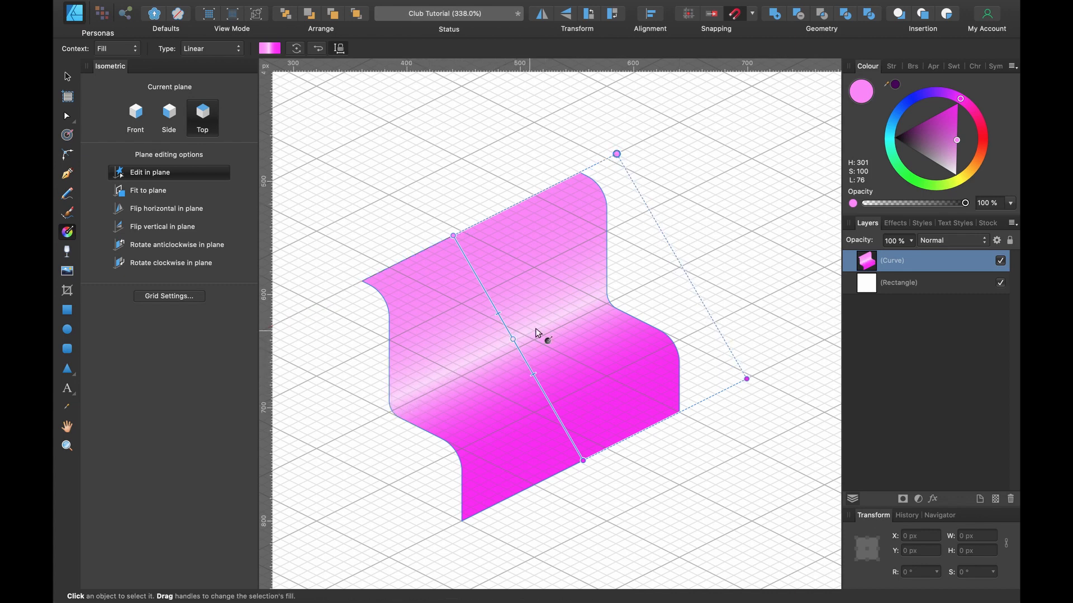
{"action": "left_click_drag", "start_coordinate": [513, 340], "coordinate": [516, 344]}
Add a light pink gradient stop (H 301, S 100, L 85) at the seat's front, and darken the crease stop to H 301, S 64, L 49.
{"action": "scroll", "coordinate": [575, 370], "scroll_direction": "up", "scroll_amount": 1}
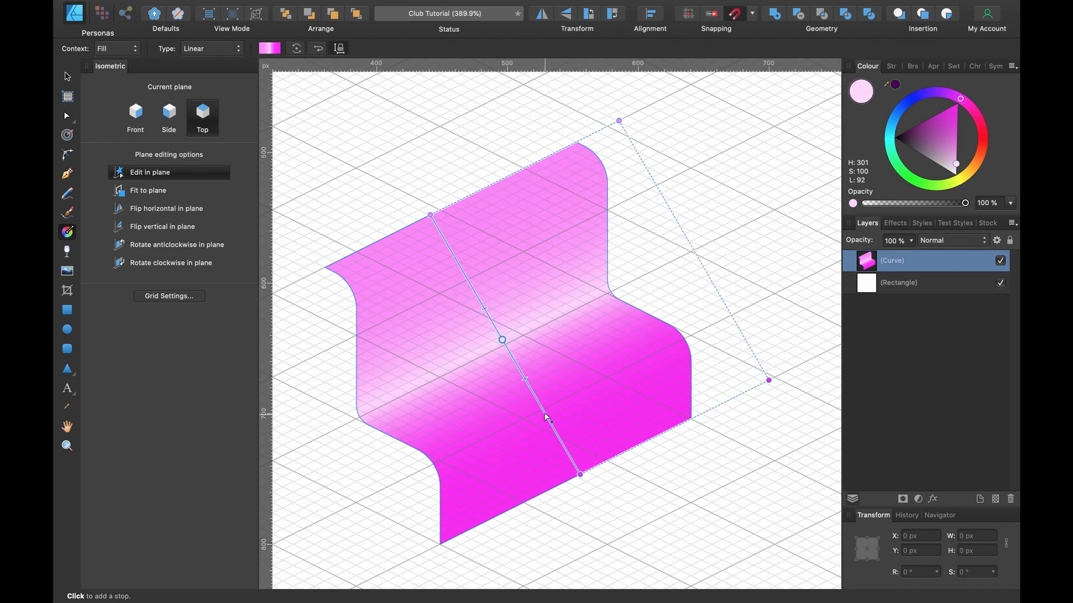
{"action": "left_click", "coordinate": [545, 414]}
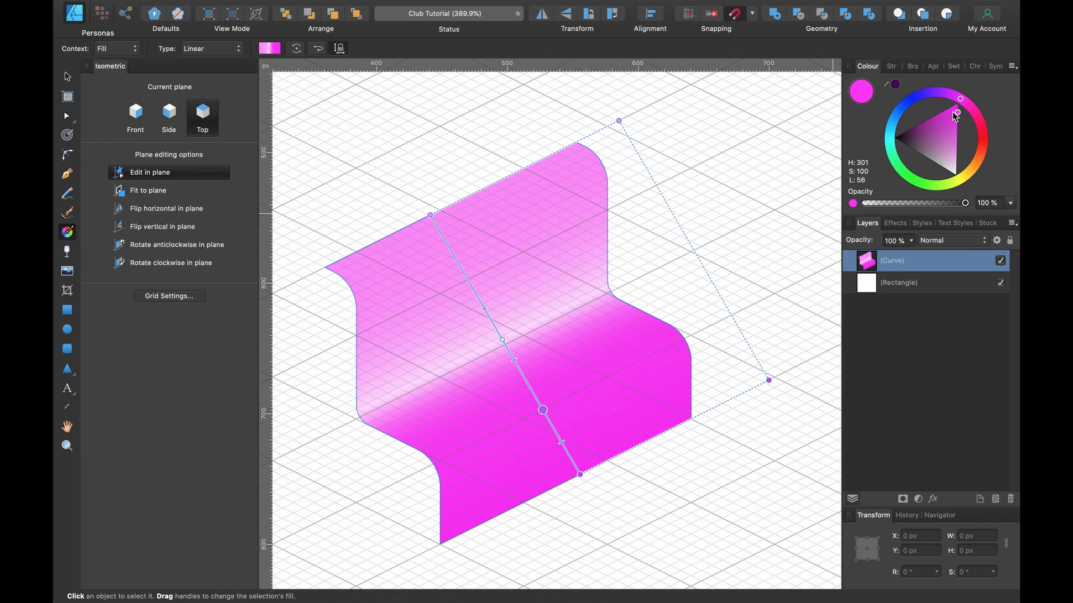
{"action": "left_click_drag", "start_coordinate": [955, 116], "coordinate": [961, 160]}
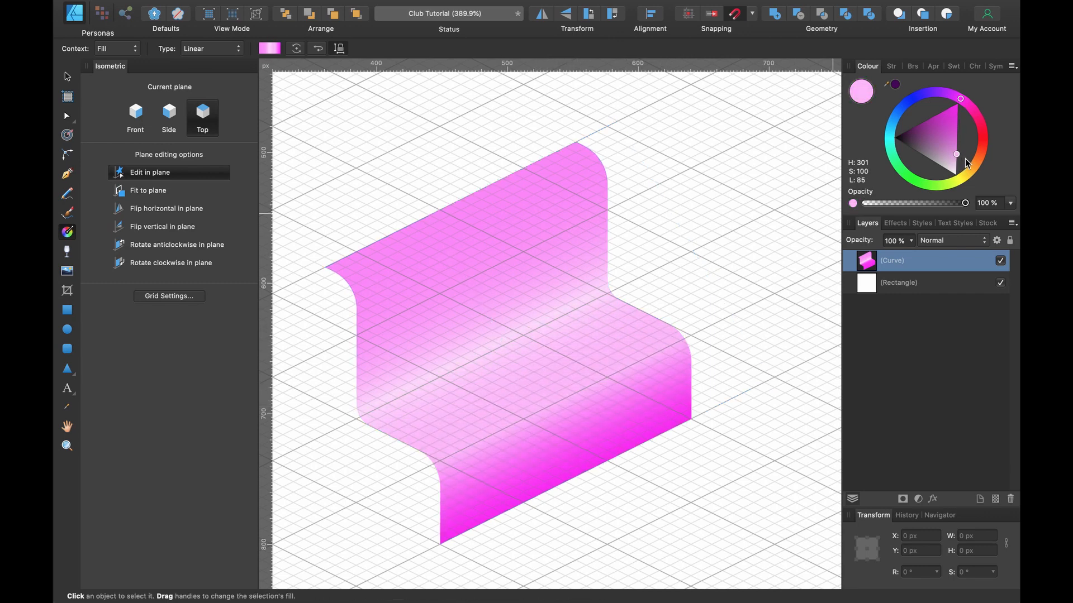
{"action": "left_click", "coordinate": [502, 339]}
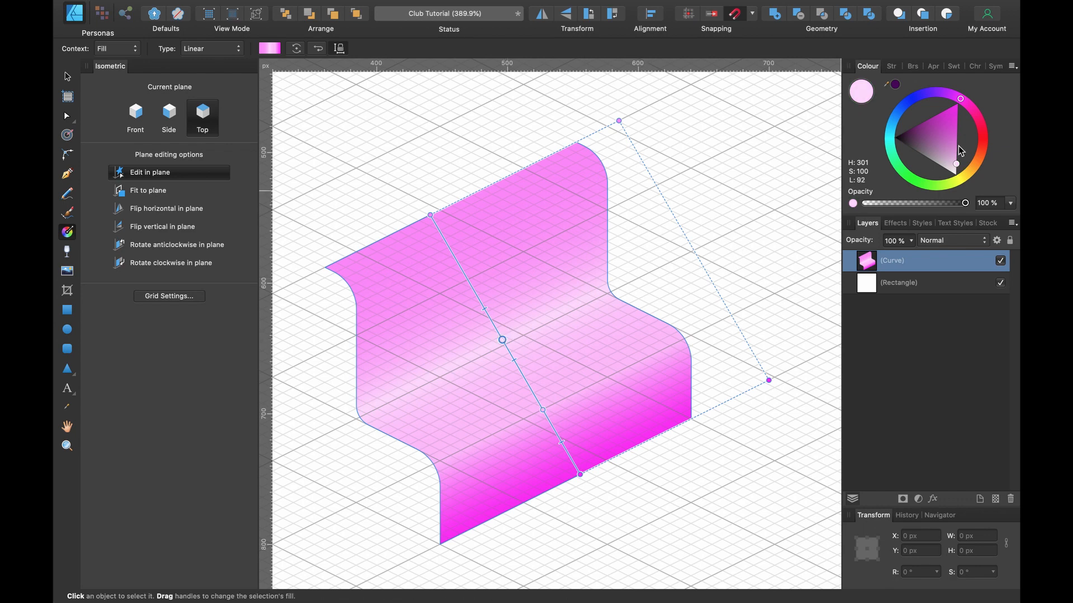
{"action": "left_click_drag", "start_coordinate": [954, 159], "coordinate": [945, 124]}
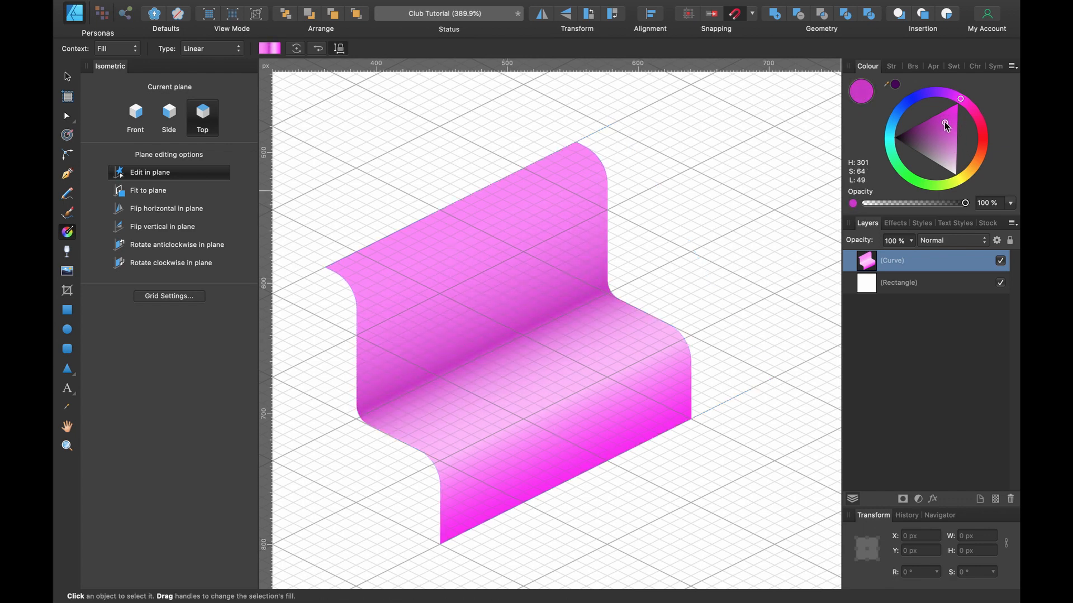
Add a pale pink stop (H 301, S 100, L 90) near the backrest's top, and darken the bottom end stop to H 301, S 88, L 43.
{"action": "left_click", "coordinate": [444, 239]}
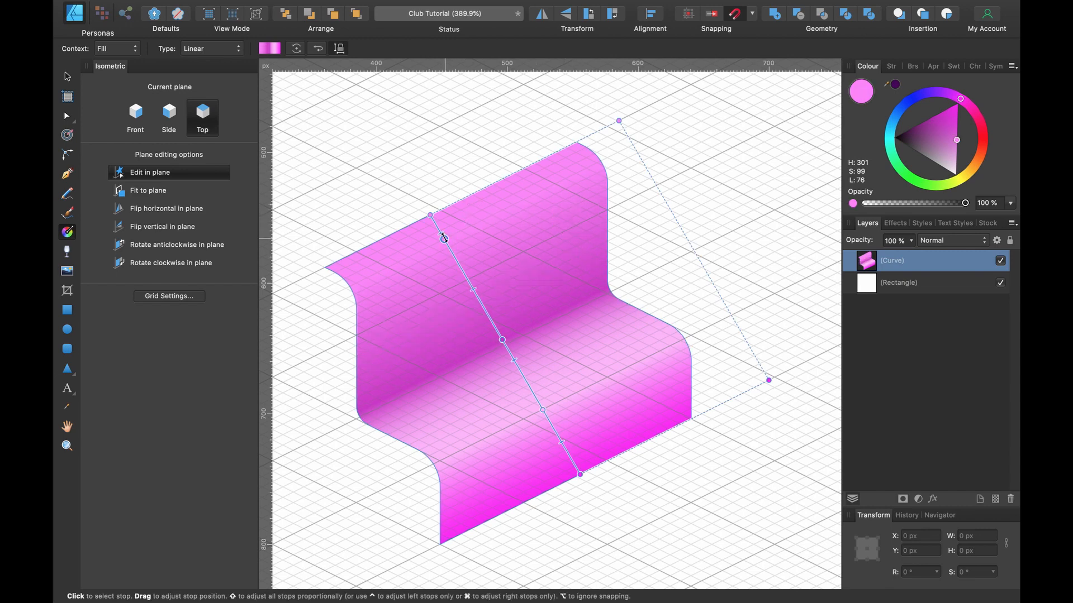
{"action": "left_click_drag", "start_coordinate": [955, 135], "coordinate": [961, 164]}
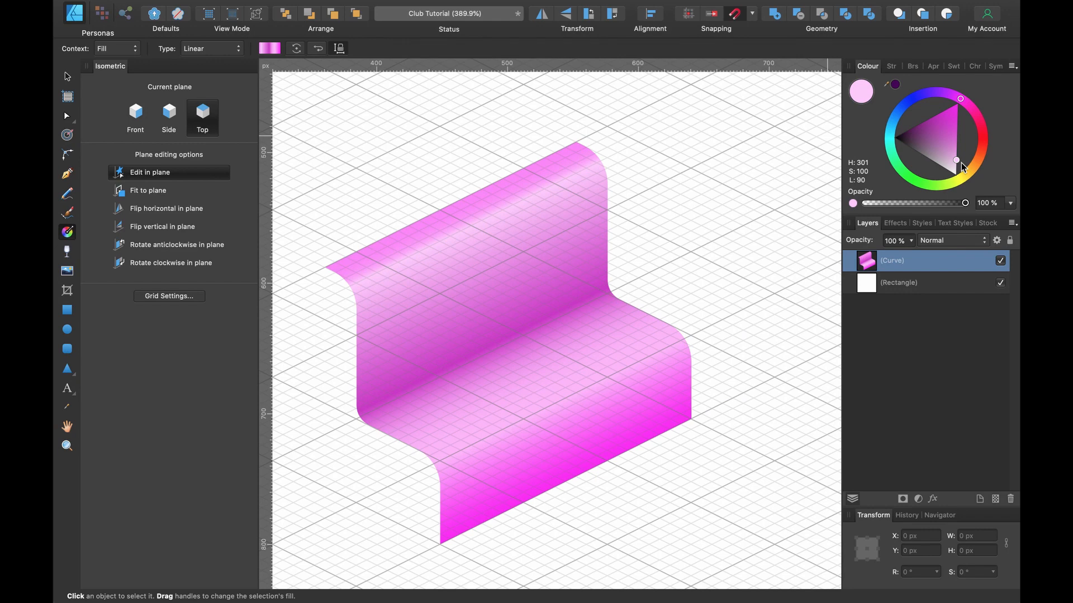
{"action": "left_click", "coordinate": [579, 474]}
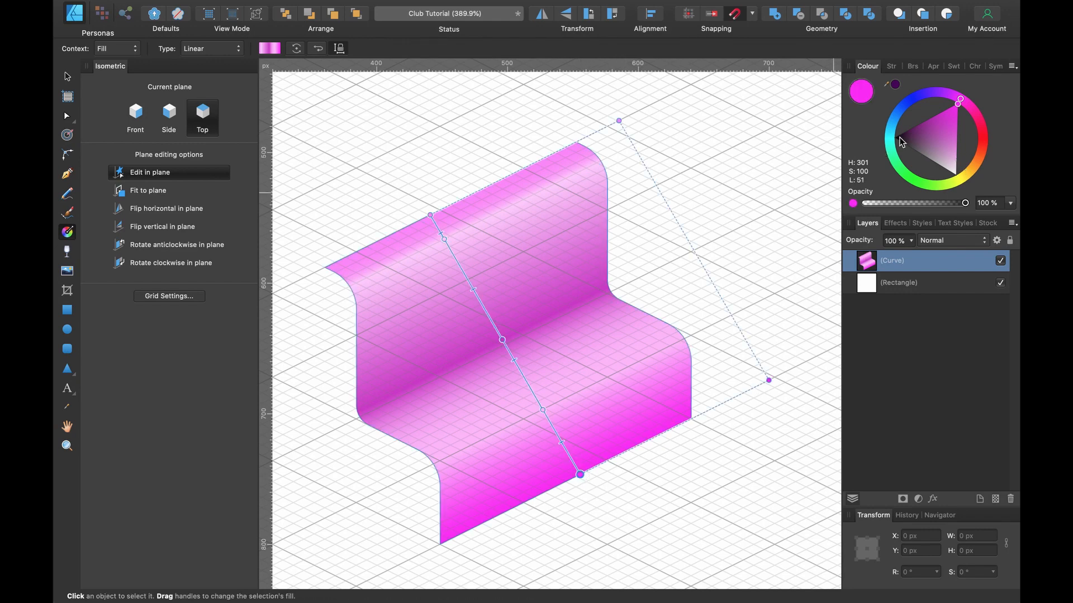
{"action": "left_click", "coordinate": [948, 119]}
{"action": "left_click_drag", "start_coordinate": [948, 120], "coordinate": [945, 116]}
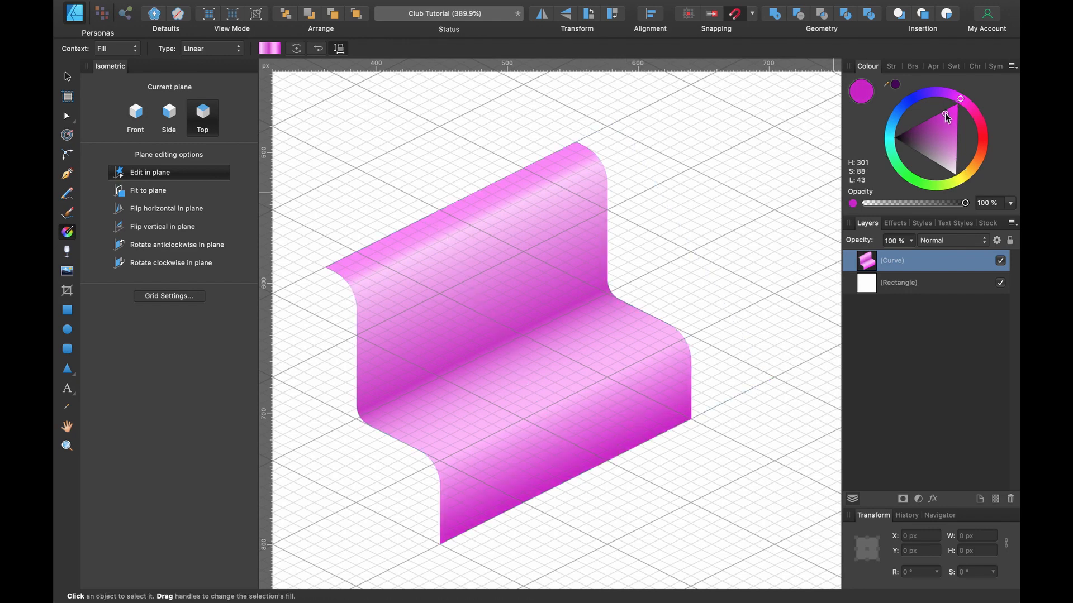
Shift the gradient midpoints on the seat's front and on the backrest closer to their light highlight stops.
{"action": "scroll", "coordinate": [587, 412], "scroll_direction": "up", "scroll_amount": 5}
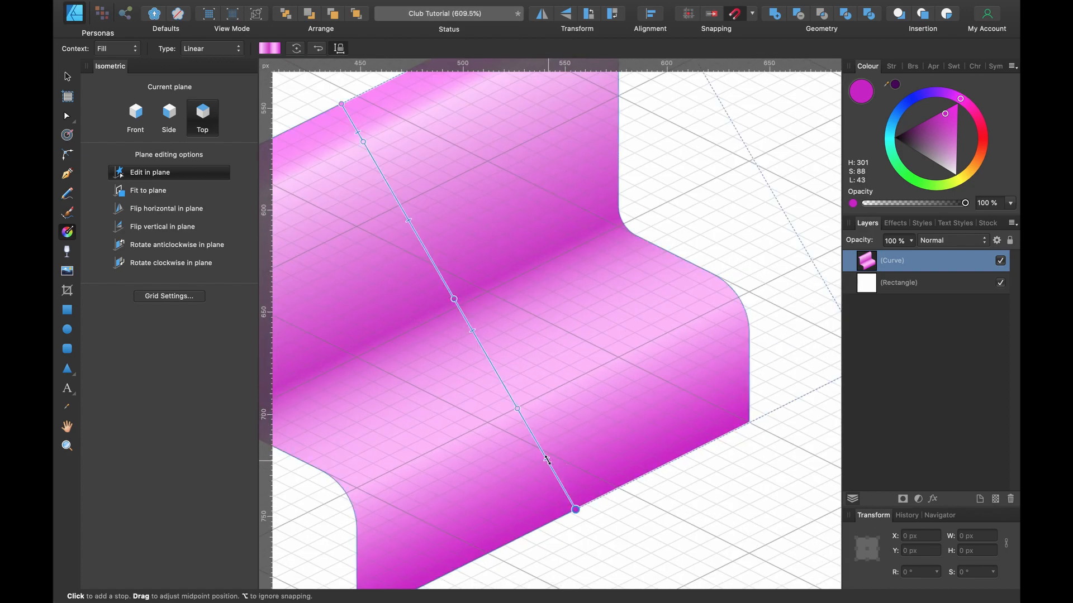
{"action": "left_click_drag", "start_coordinate": [547, 460], "coordinate": [539, 448]}
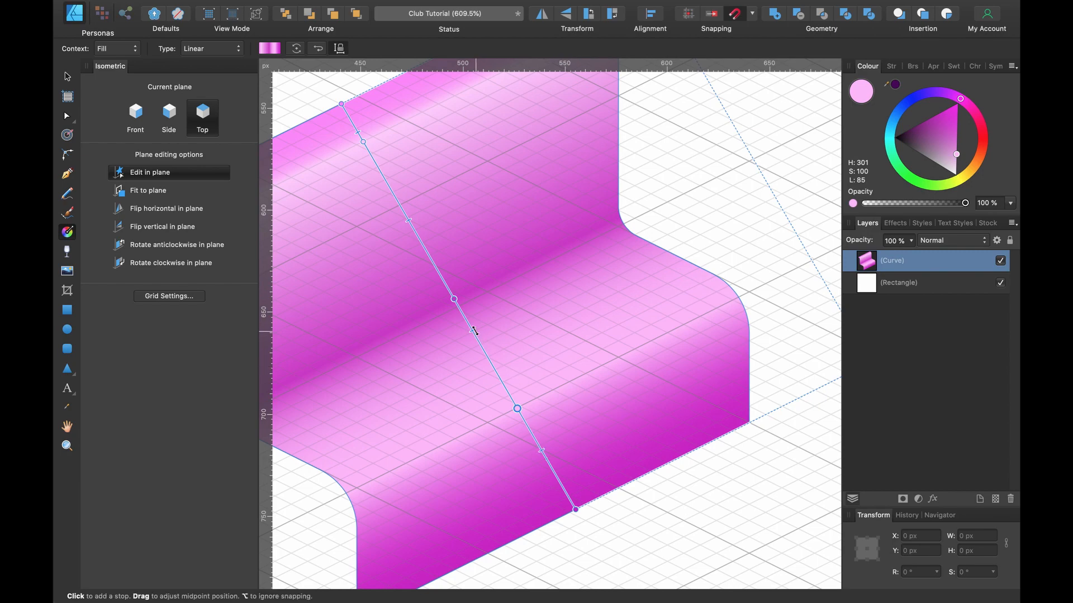
{"action": "scroll", "coordinate": [475, 333], "scroll_direction": "up", "scroll_amount": 2}
{"action": "left_click_drag", "start_coordinate": [430, 256], "coordinate": [400, 204]}
{"action": "scroll", "coordinate": [404, 213], "scroll_direction": "down", "scroll_amount": 3}
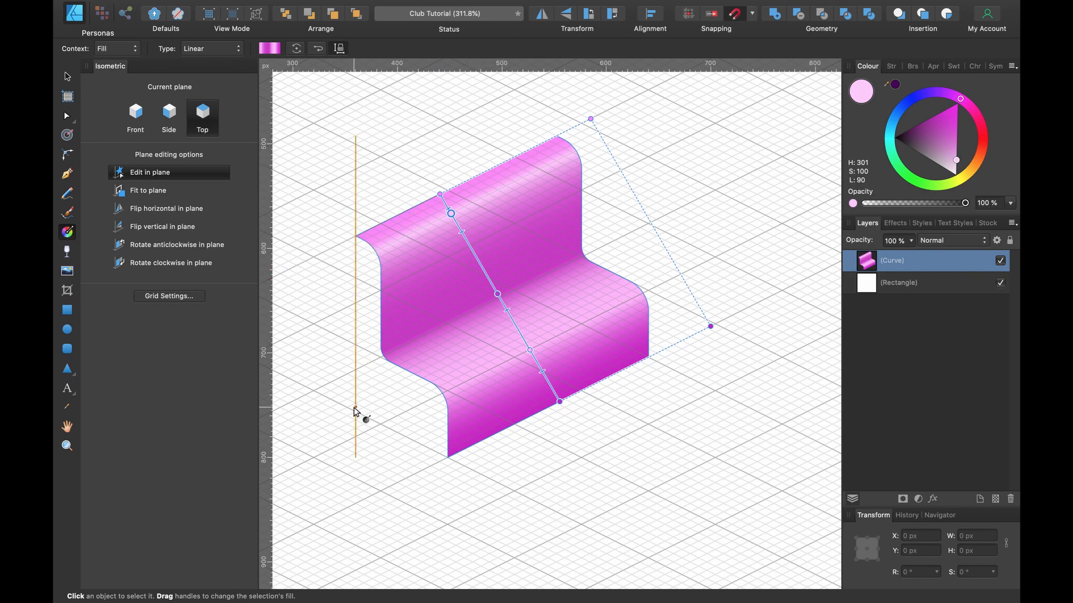
With the bench curve deselected, start a Pen path at the backrest's outer upper corner and run it straight down to X 360, Y 756 px.
{"action": "left_click", "coordinate": [69, 176]}
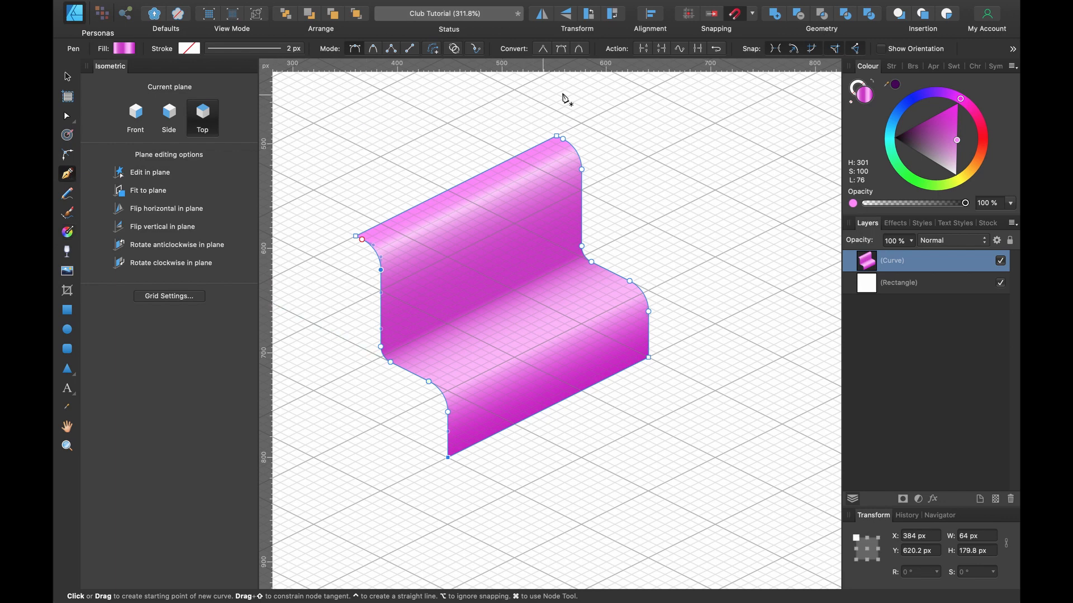
{"action": "left_click", "coordinate": [752, 16]}
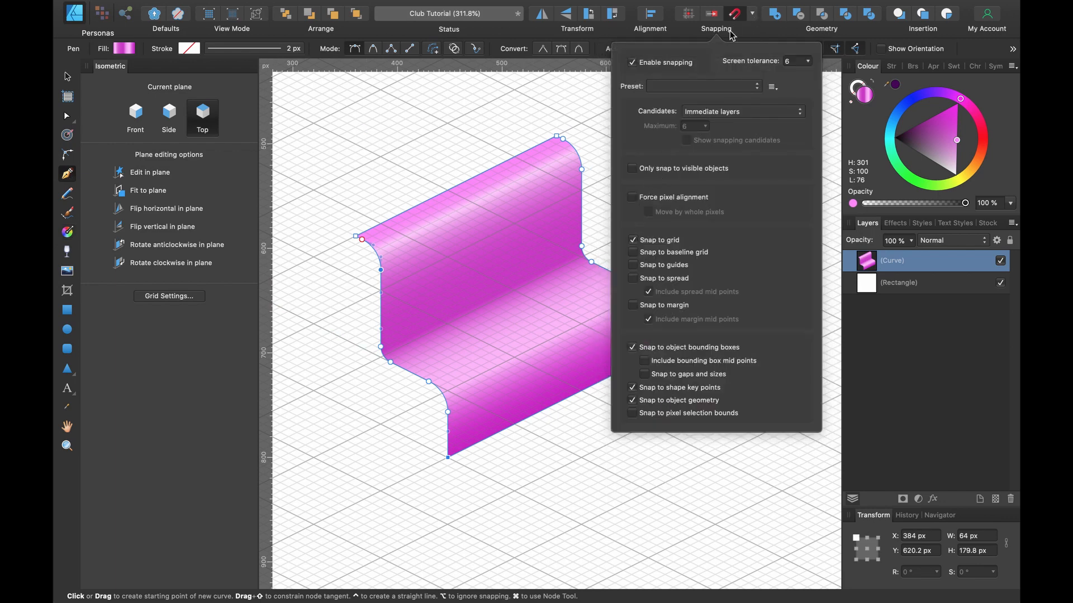
{"action": "left_click", "coordinate": [753, 17]}
{"action": "scroll", "coordinate": [342, 299], "scroll_direction": "up", "scroll_amount": 5}
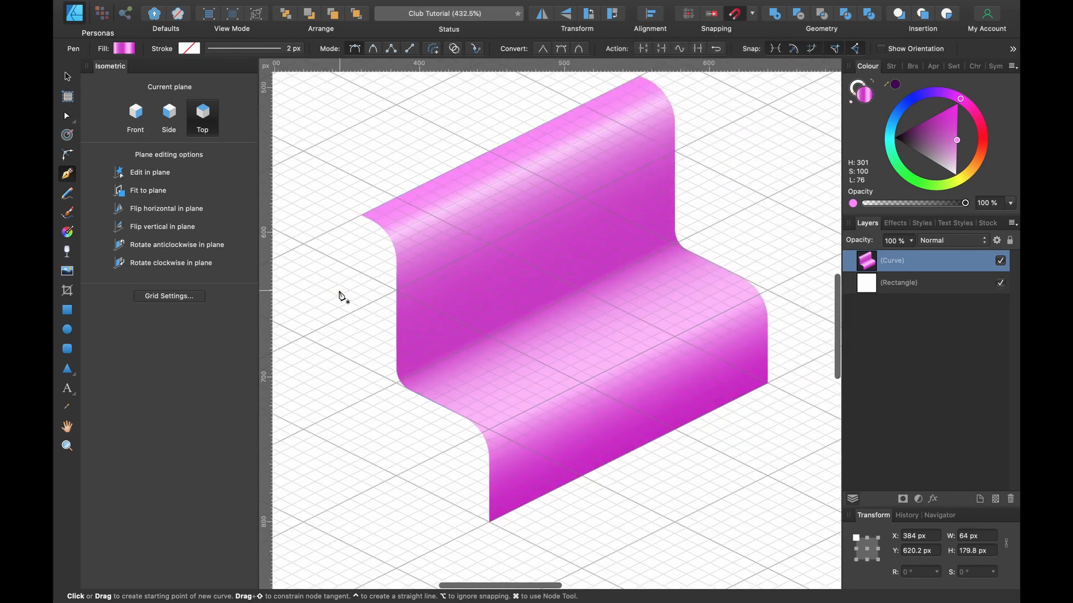
{"action": "key", "text": "v"}
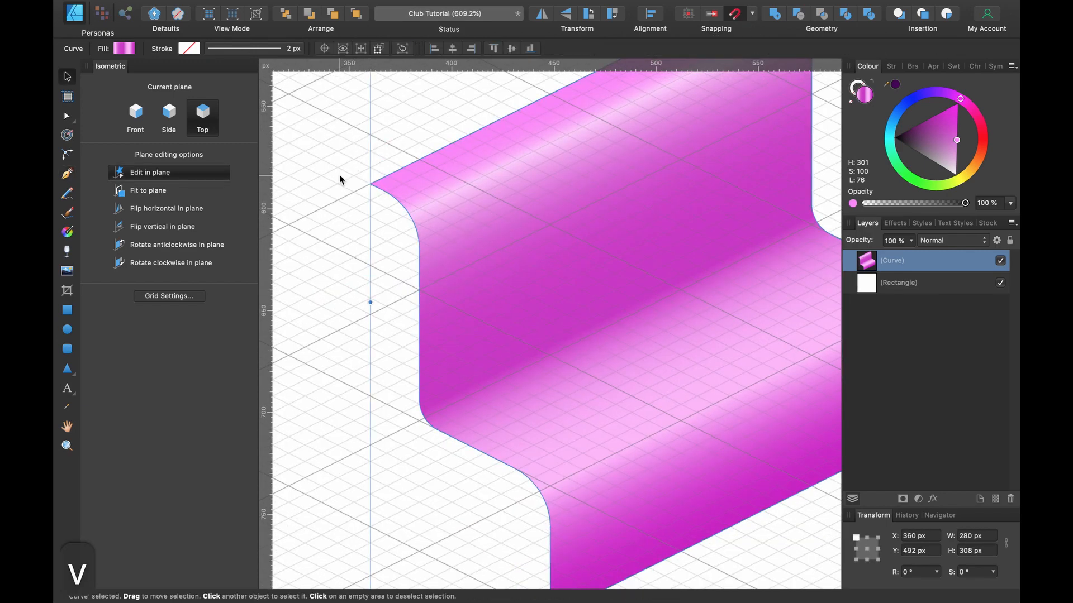
{"action": "scroll", "coordinate": [390, 177], "scroll_direction": "left", "scroll_amount": 3}
{"action": "scroll", "coordinate": [390, 178], "scroll_direction": "right", "scroll_amount": 1}
{"action": "scroll", "coordinate": [390, 178], "scroll_direction": "up", "scroll_amount": 1}
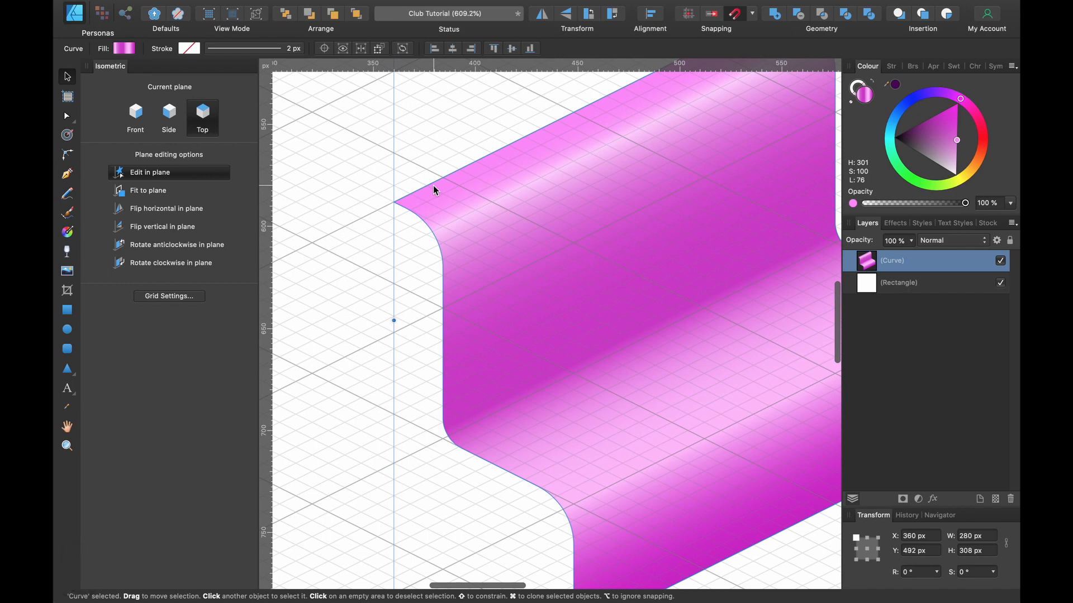
{"action": "key", "text": "Escape"}
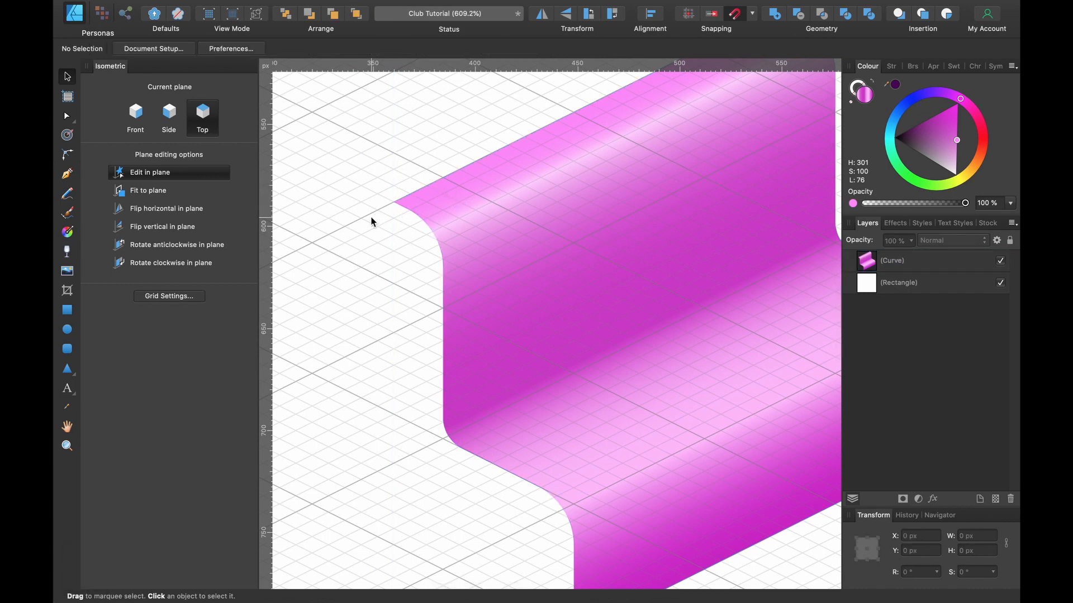
{"action": "key", "text": "p"}
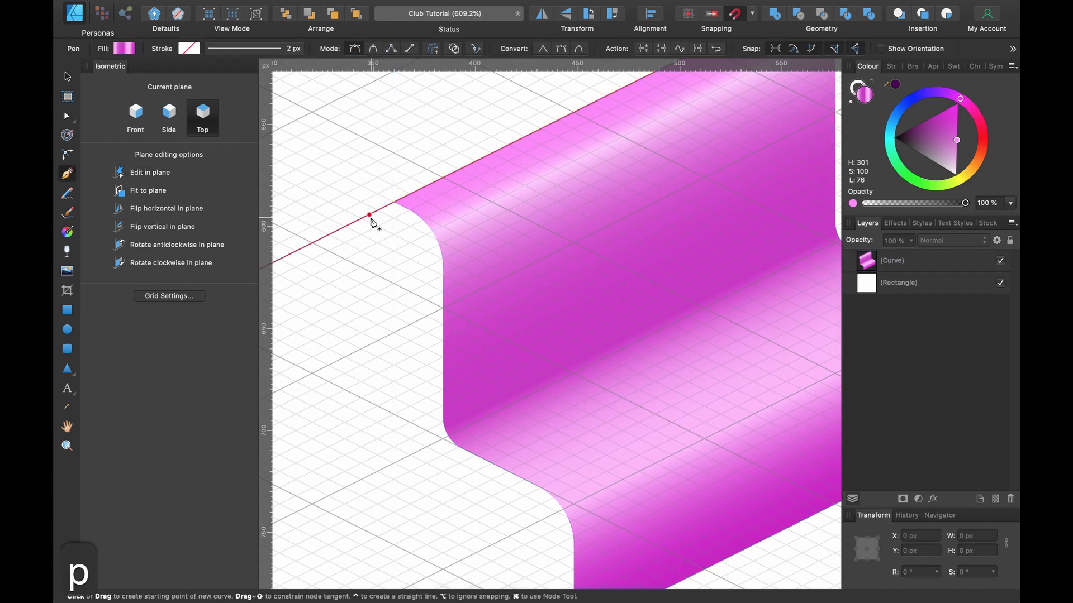
{"action": "left_click", "coordinate": [393, 202]}
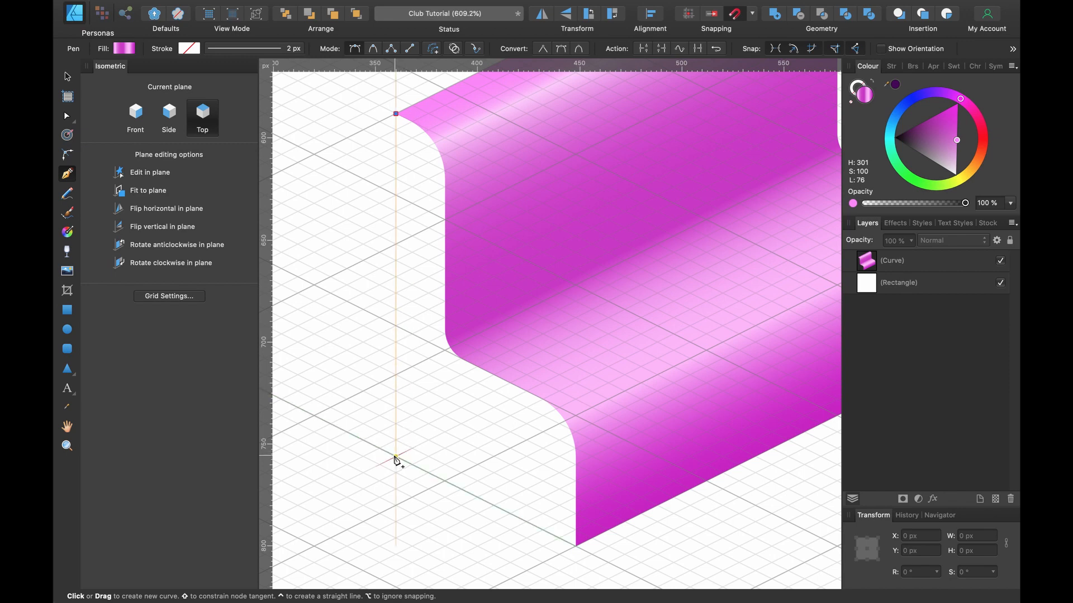
{"action": "scroll", "coordinate": [397, 459], "scroll_direction": "up", "scroll_amount": 5}
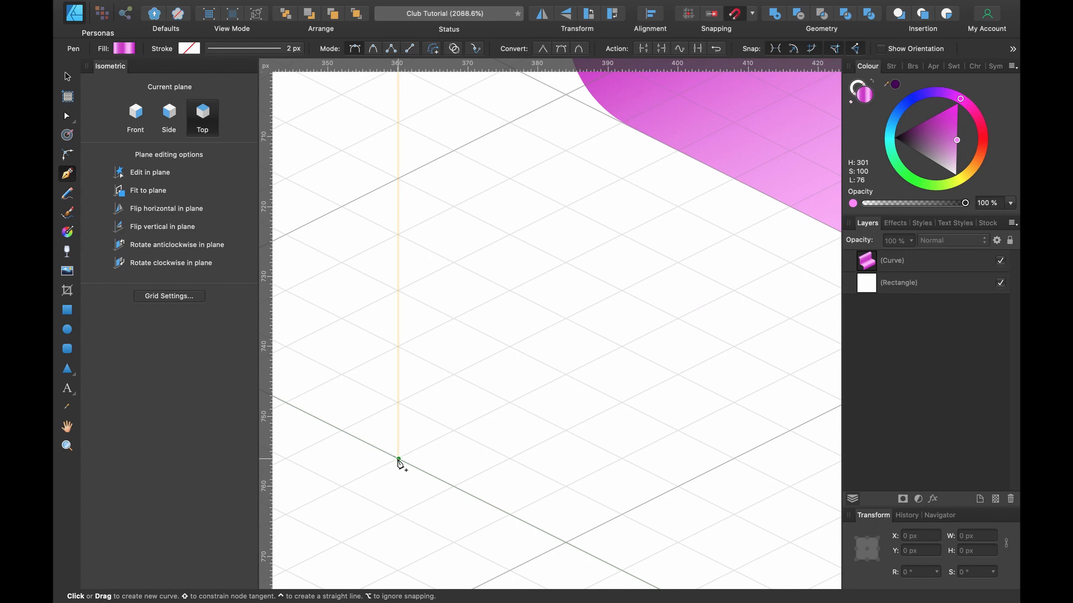
{"action": "left_click", "coordinate": [397, 459]}
Continue the path to the seat's lower front corner, add two loose points across the bench's surface, and close it at the backrest corner.
{"action": "scroll", "coordinate": [398, 459], "scroll_direction": "down", "scroll_amount": 10}
{"action": "scroll", "coordinate": [398, 460], "scroll_direction": "right", "scroll_amount": 10}
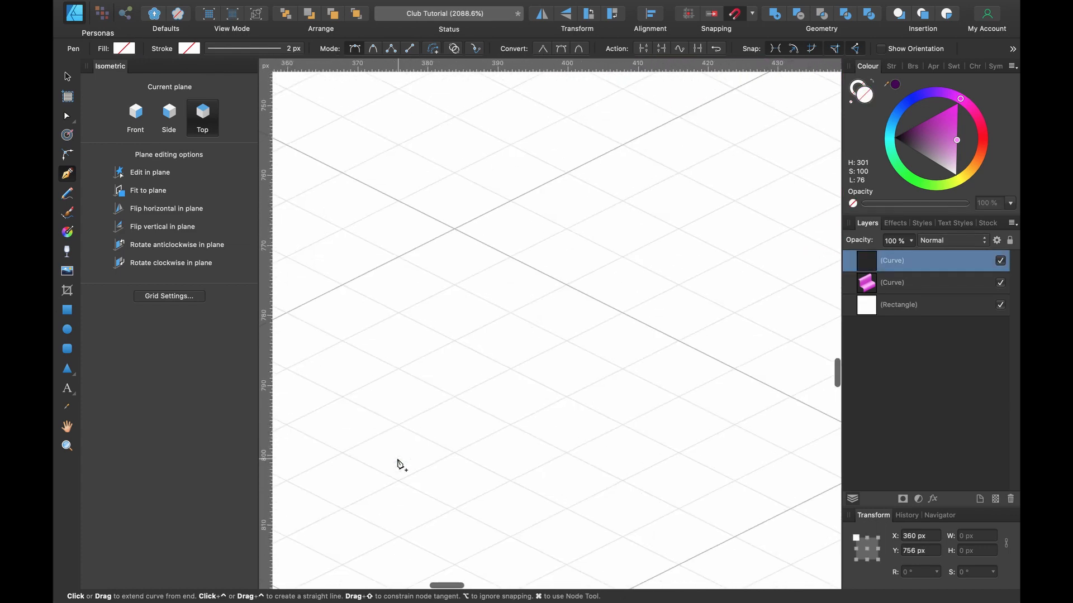
{"action": "scroll", "coordinate": [398, 459], "scroll_direction": "down", "scroll_amount": 4}
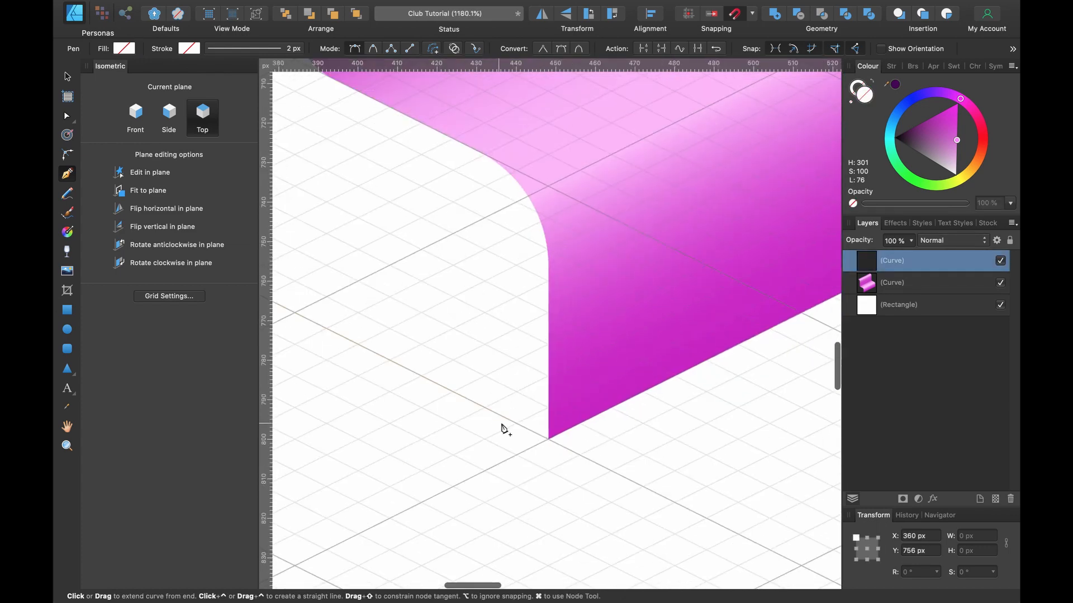
{"action": "left_click", "coordinate": [548, 438]}
{"action": "scroll", "coordinate": [548, 440], "scroll_direction": "up", "scroll_amount": 3}
{"action": "scroll", "coordinate": [548, 440], "scroll_direction": "right", "scroll_amount": 2}
{"action": "scroll", "coordinate": [548, 440], "scroll_direction": "down", "scroll_amount": 3}
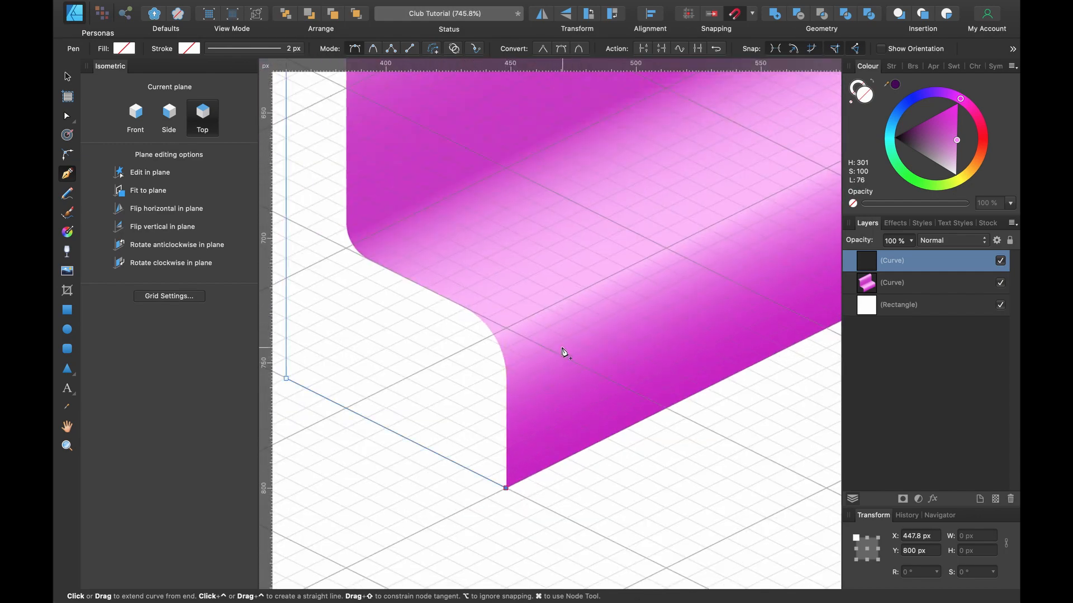
{"action": "left_click", "coordinate": [653, 277]}
{"action": "scroll", "coordinate": [585, 225], "scroll_direction": "up", "scroll_amount": 5}
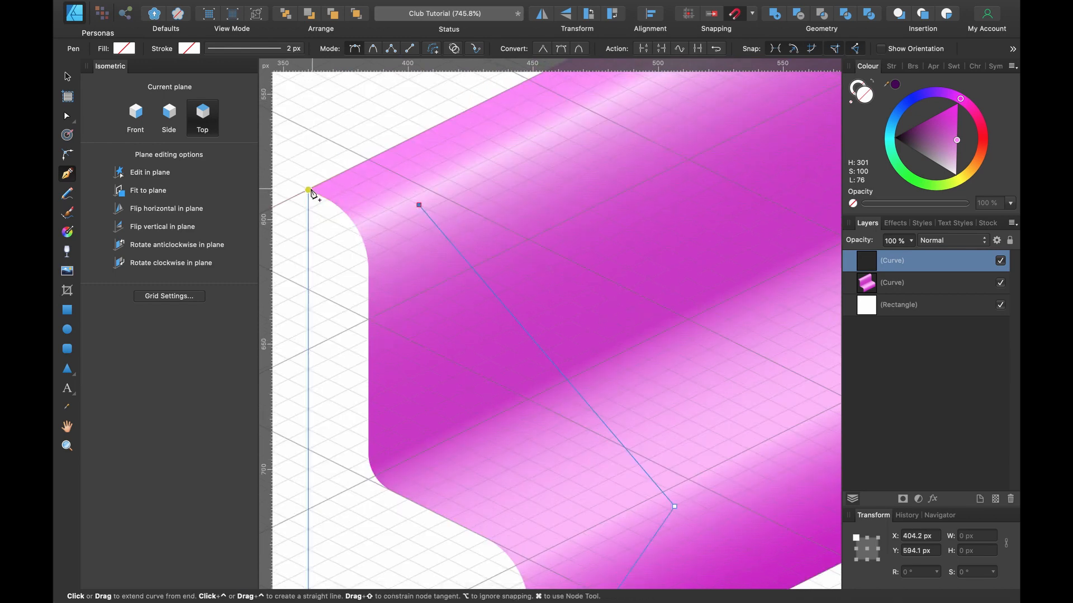
{"action": "left_click", "coordinate": [309, 192]}
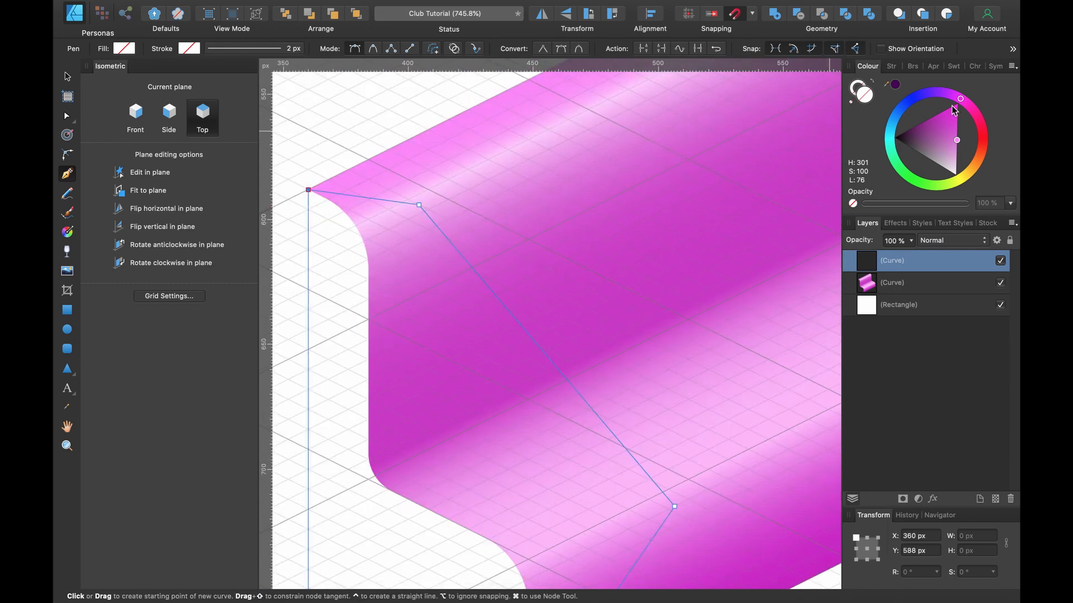
Fill the new side shape with dark purple (H 301, S 100, L 25).
{"action": "left_click", "coordinate": [941, 124]}
{"action": "left_click_drag", "start_coordinate": [941, 124], "coordinate": [920, 117]}
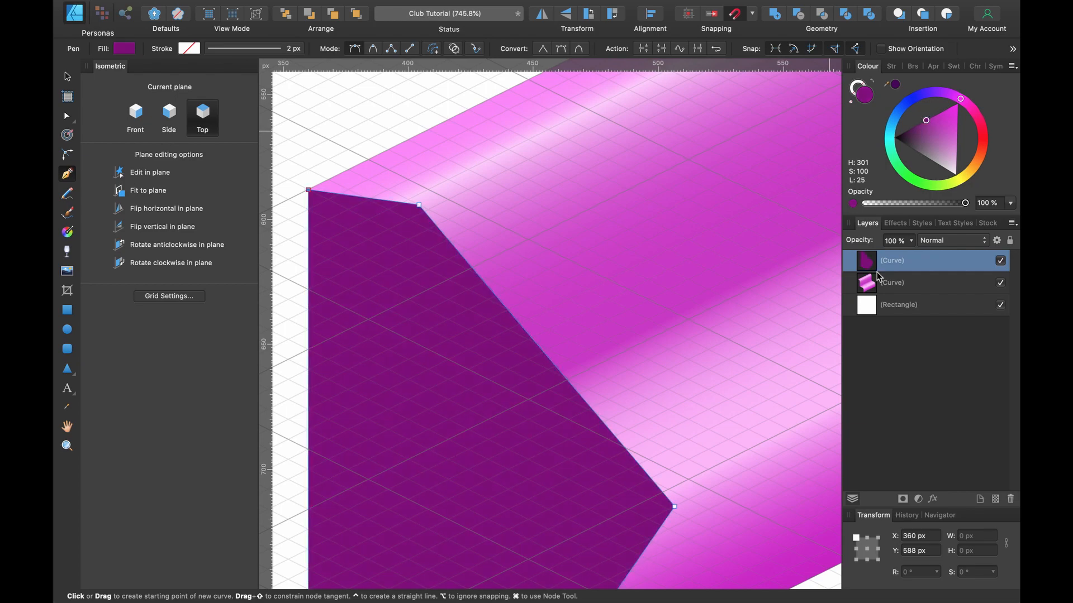
{"action": "scroll", "coordinate": [710, 262], "scroll_direction": "down", "scroll_amount": 2}
{"action": "scroll", "coordinate": [711, 263], "scroll_direction": "down", "scroll_amount": 5}
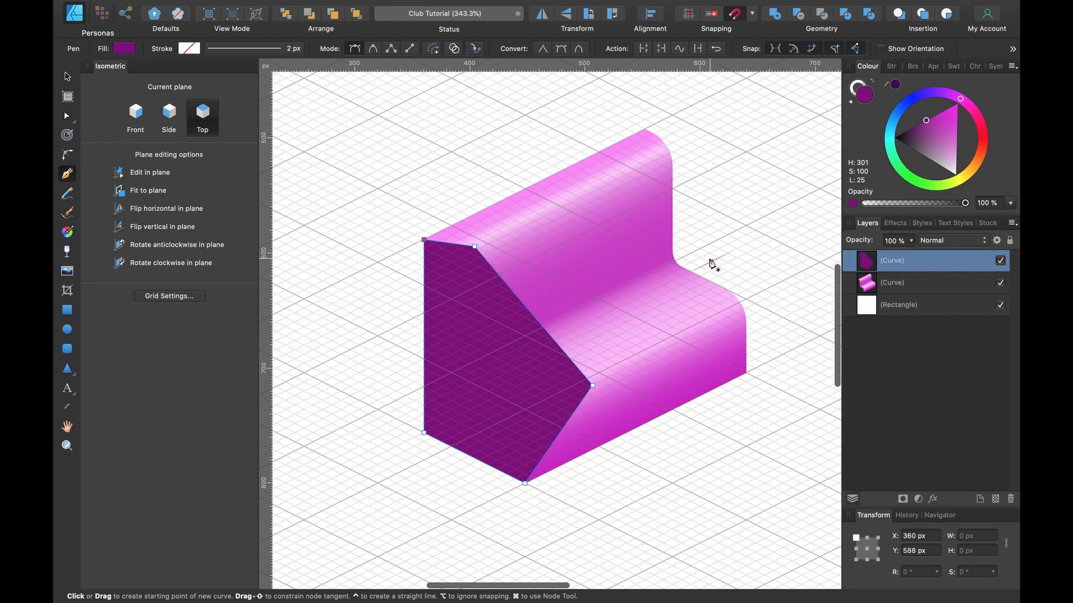
Place the purple side shape beneath the bench curve in the layer order and hide the grid.
{"action": "key", "text": "v"}
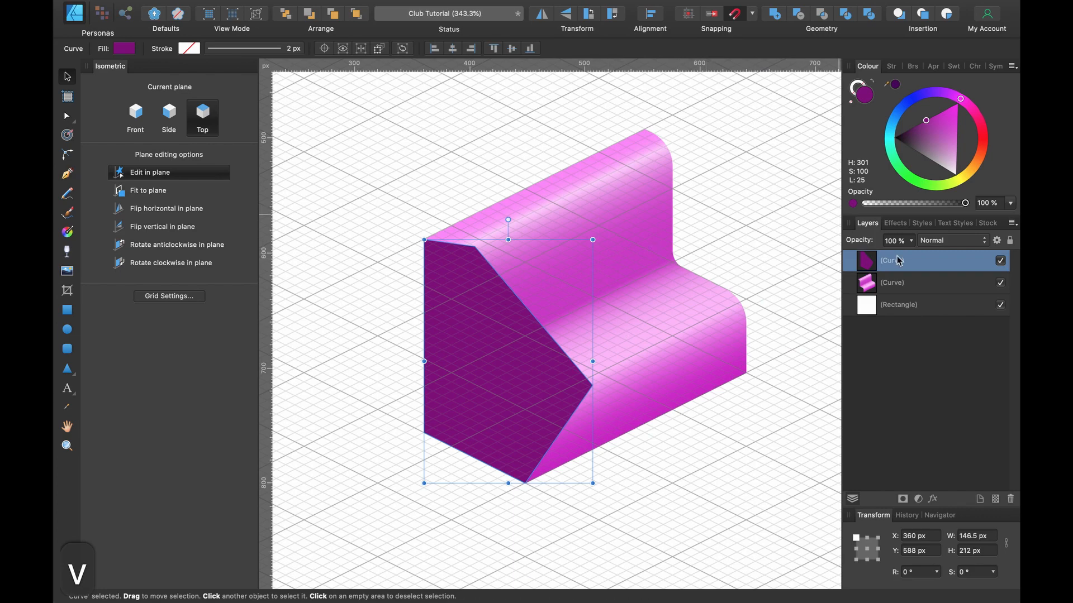
{"action": "left_click_drag", "start_coordinate": [898, 261], "coordinate": [865, 290]}
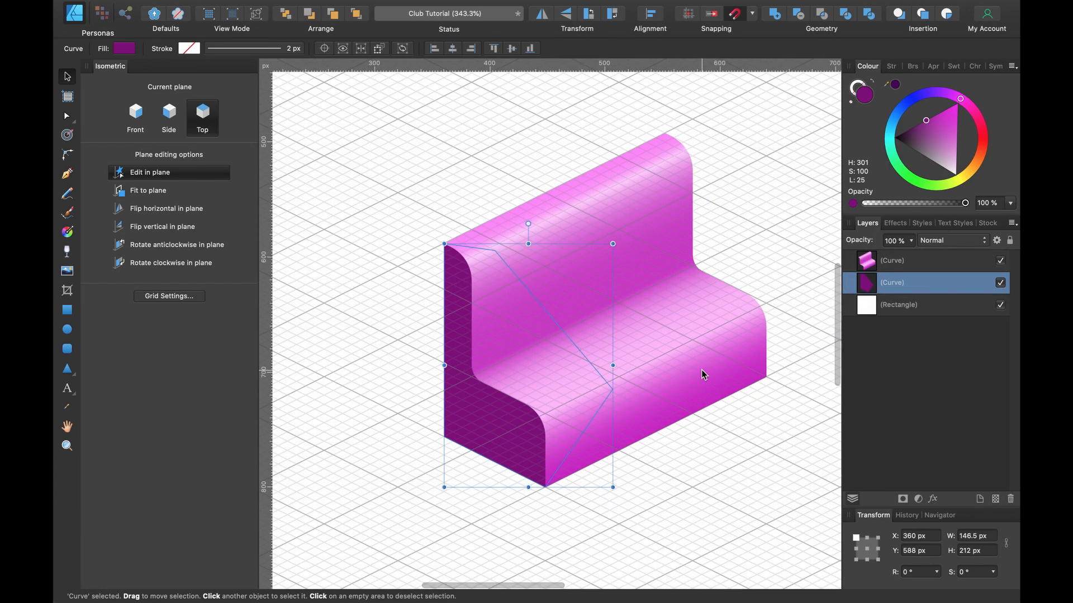
{"action": "key", "text": "super+apostrophe"}
{"action": "left_click", "coordinate": [735, 399]}
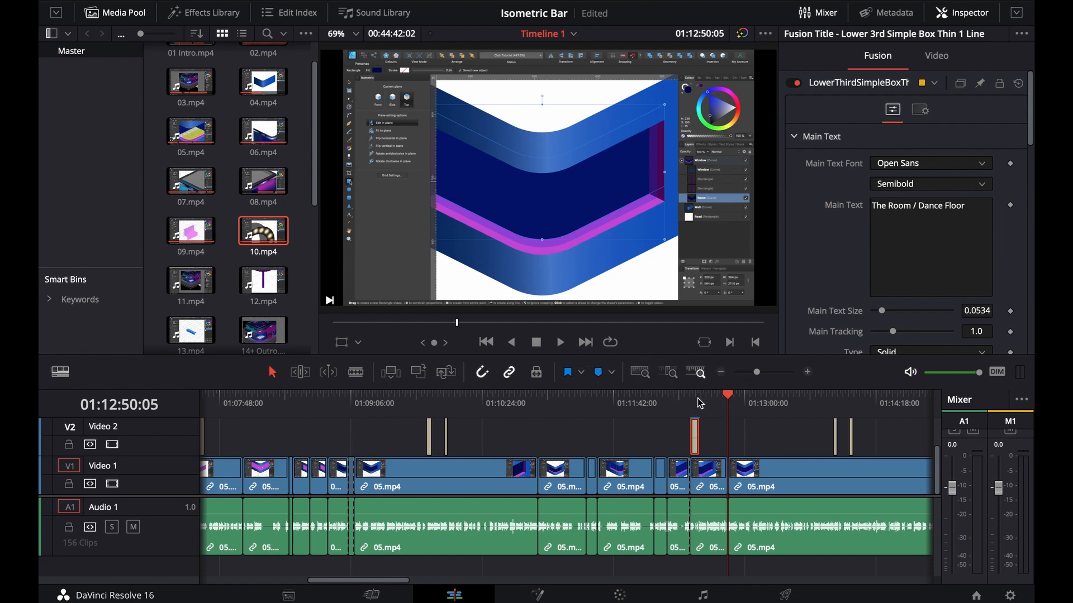
In DaVinci Resolve, preview the "The Room / Dance Floor" title around 01:12:27 on Timeline 1.
{"action": "left_click_drag", "start_coordinate": [699, 399], "coordinate": [693, 399]}
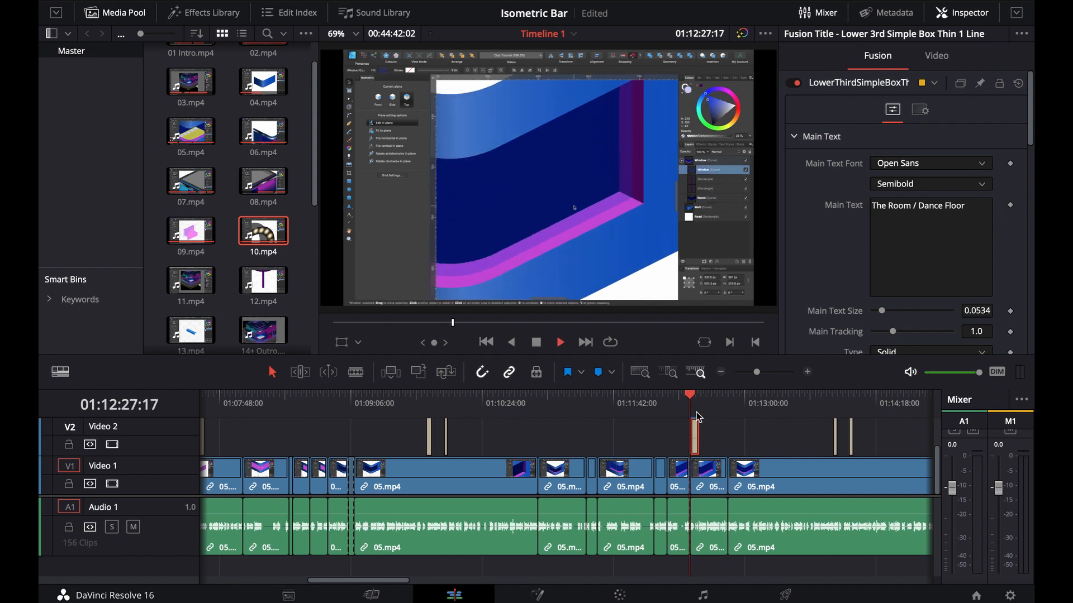
{"action": "key", "text": "space"}
{"action": "key", "text": "super+equal"}
{"action": "key", "text": "super+equal"}
{"action": "key", "text": "super+equal"}
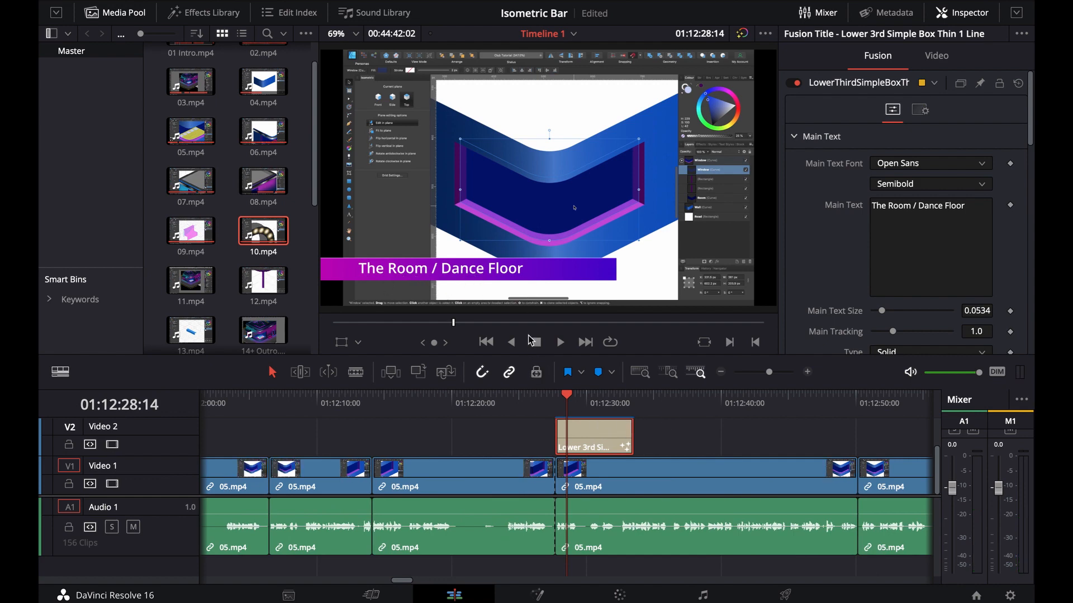
{"action": "key", "text": "super+minus"}
{"action": "key", "text": "super+minus"}
{"action": "key", "text": "super+minus"}
Examine the Power Duplicate caption near 01:13:53 and the "Group Layers - CMD + G" caption near 01:14:02 on the timeline.
{"action": "left_click", "coordinate": [710, 399]}
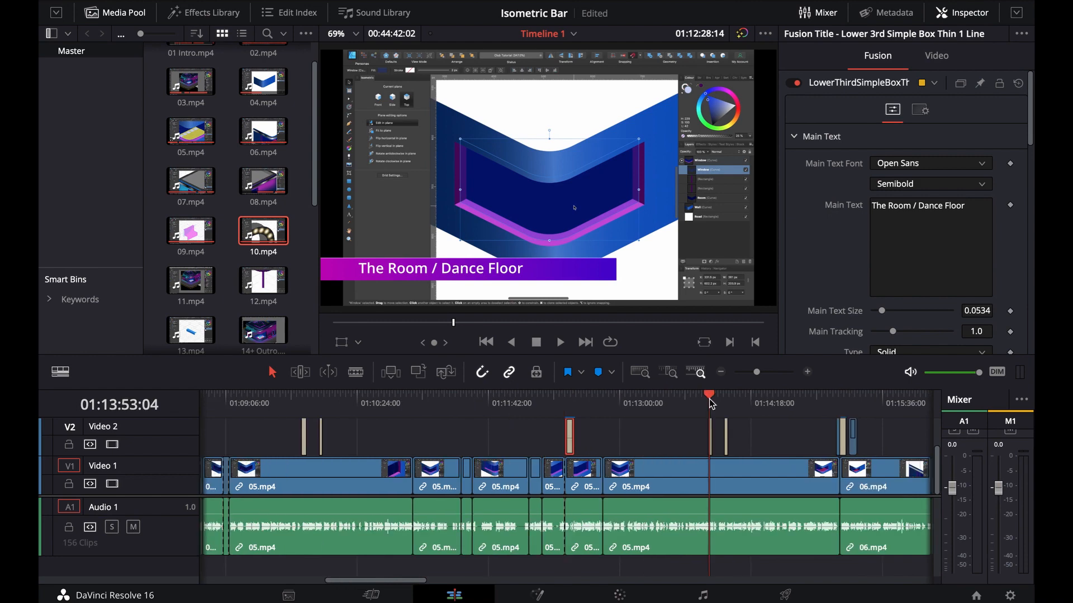
{"action": "key", "text": "super+equal"}
{"action": "key", "text": "super+equal"}
{"action": "key", "text": "super+equal"}
{"action": "key", "text": "space"}
{"action": "key", "text": "space"}
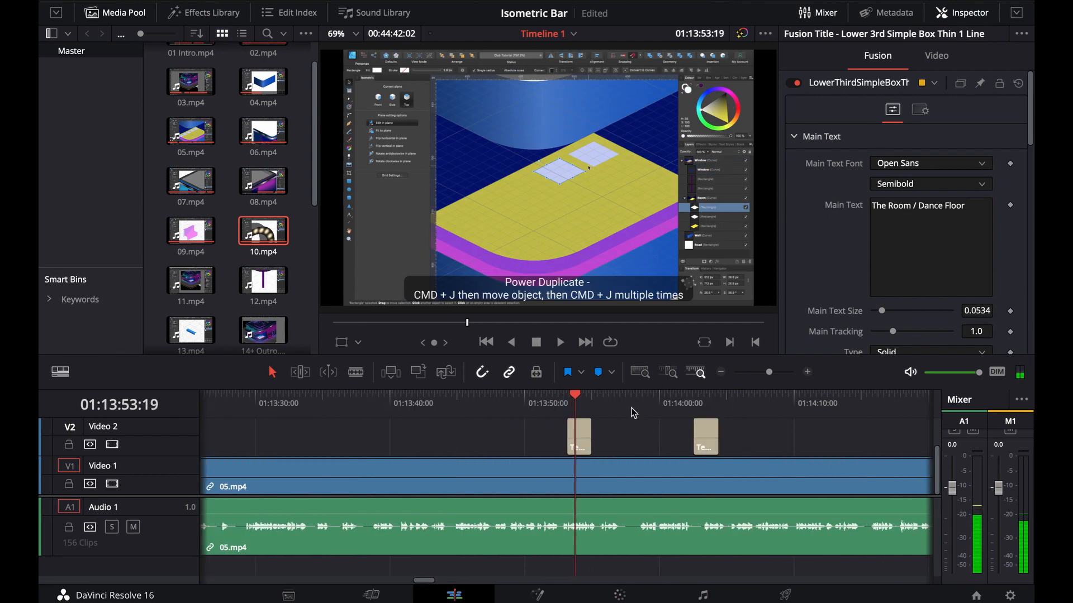
{"action": "left_click", "coordinate": [708, 435]}
{"action": "key", "text": "Down"}
{"action": "key", "text": "Down"}
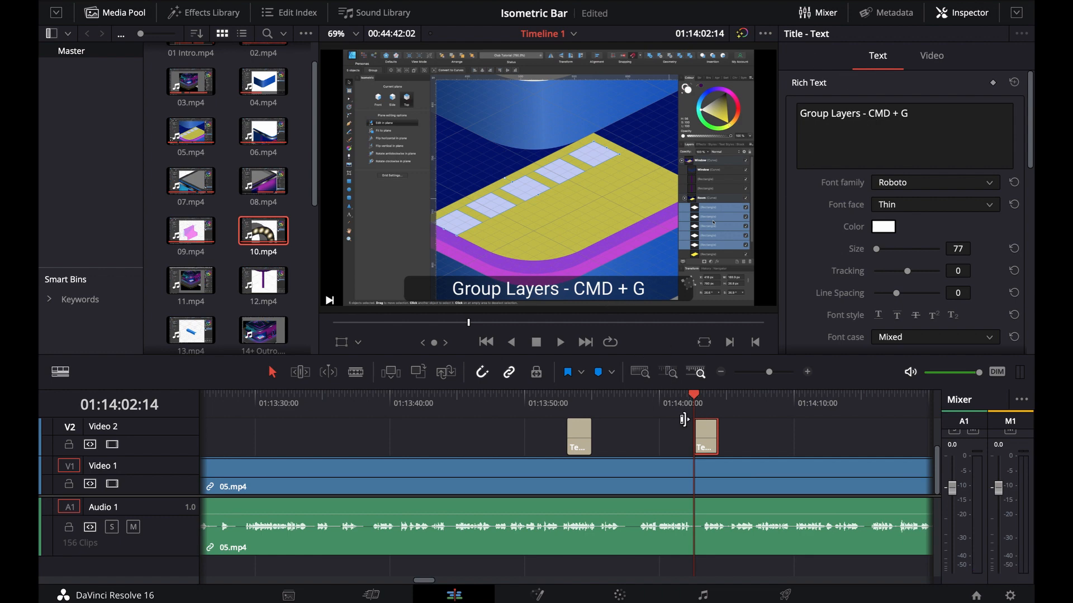
Zoom out the timeline and inspect the 06.mp4 footage around 01:16:05 and 01:16:14.
{"action": "key", "text": "super+minus"}
{"action": "key", "text": "super+minus"}
{"action": "key", "text": "super+minus"}
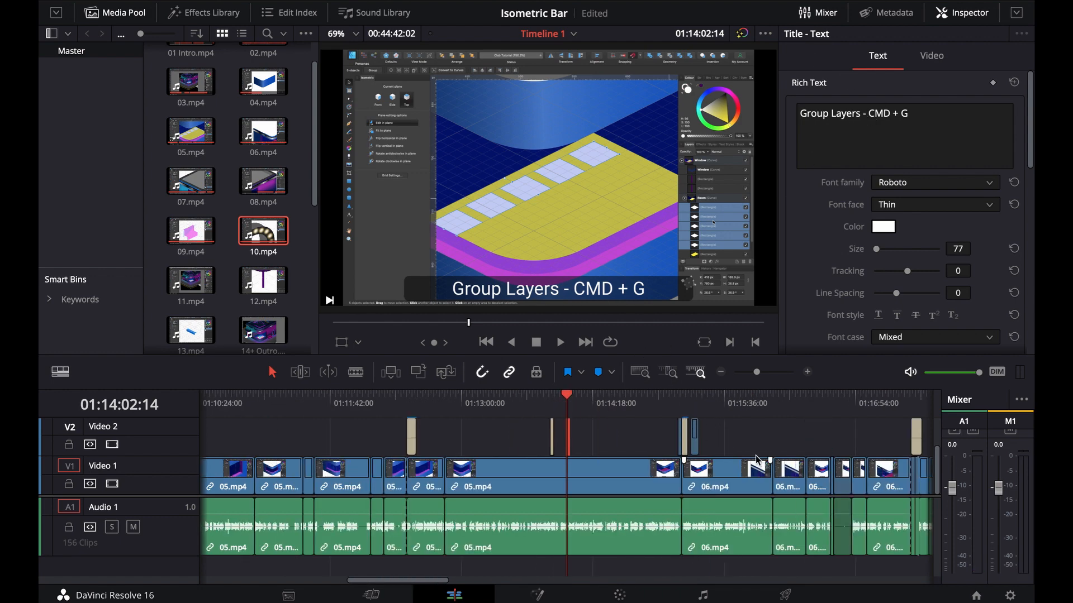
{"action": "left_click", "coordinate": [772, 403]}
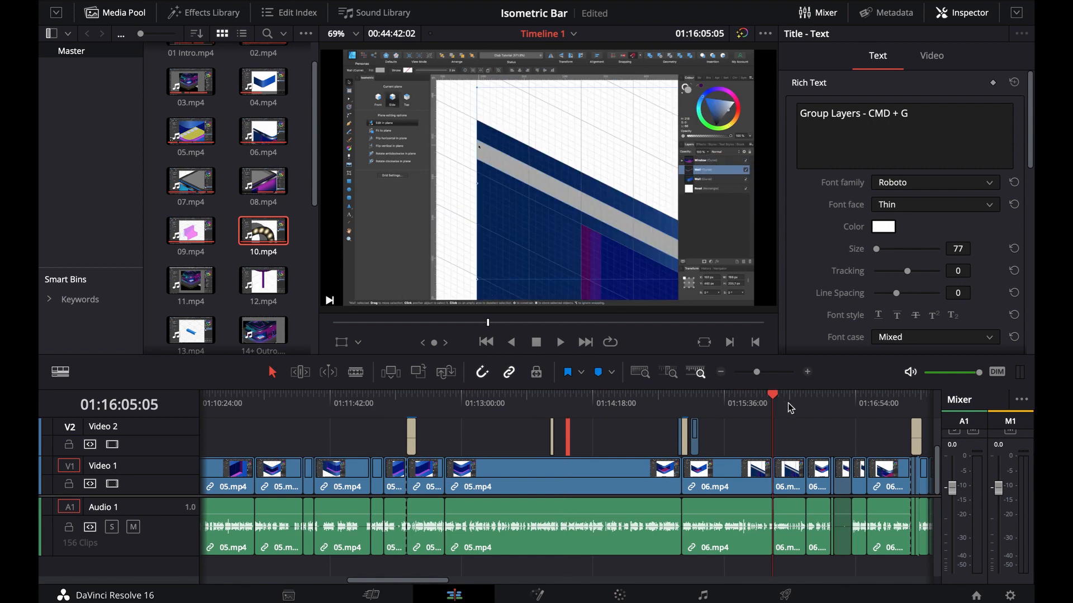
{"action": "left_click", "coordinate": [789, 404]}
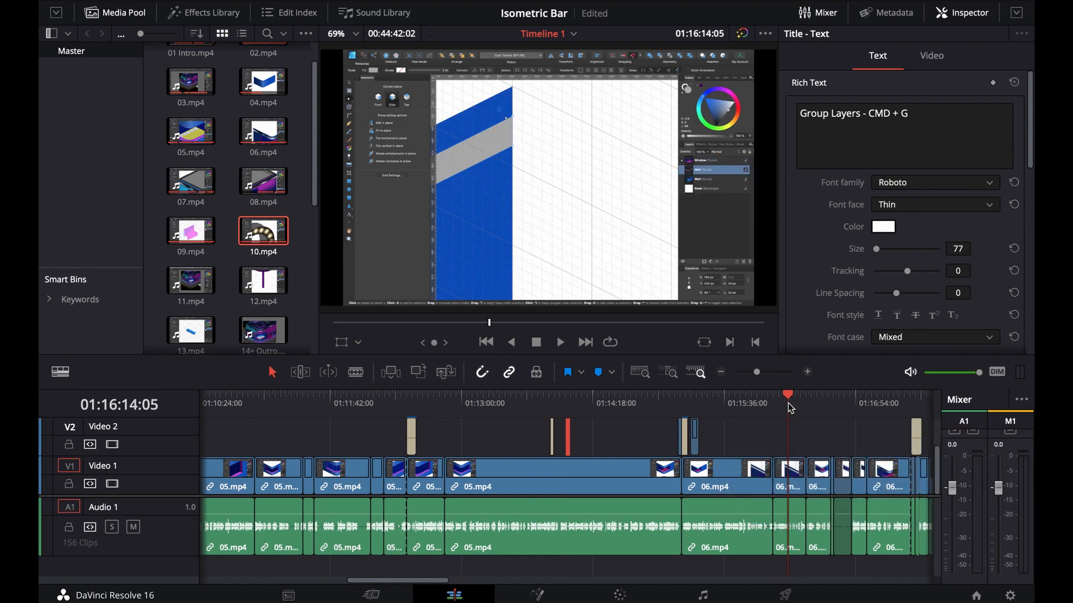
{"action": "left_click", "coordinate": [830, 403]}
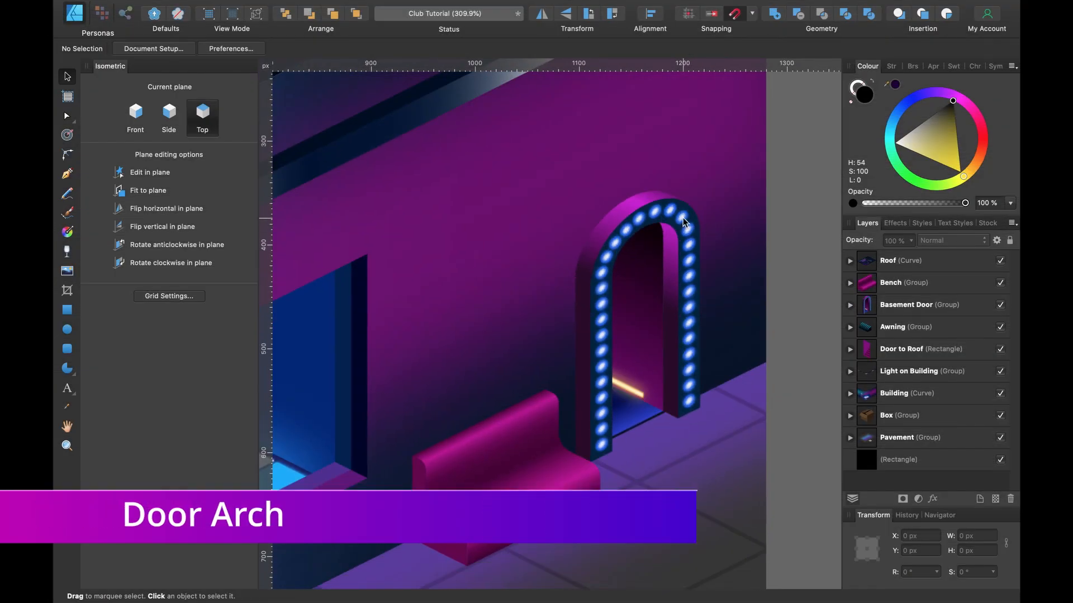
In Affinity Designer, draw a 416 × 416 px pie shape with the Pie Tool near the middle of the white background rectangle.
{"action": "left_click", "coordinate": [689, 235]}
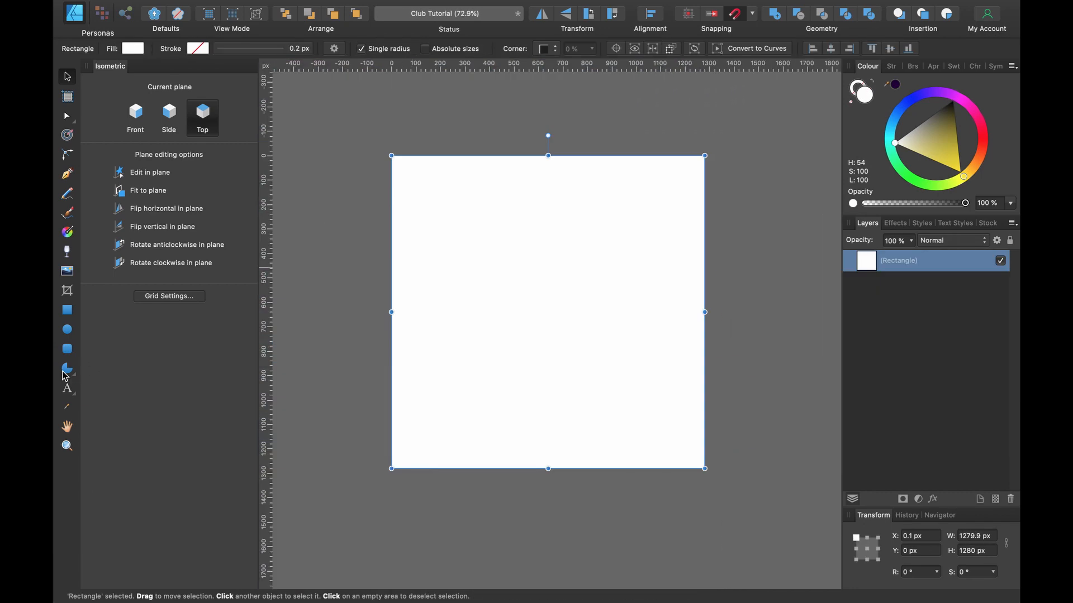
{"action": "left_click", "coordinate": [65, 370]}
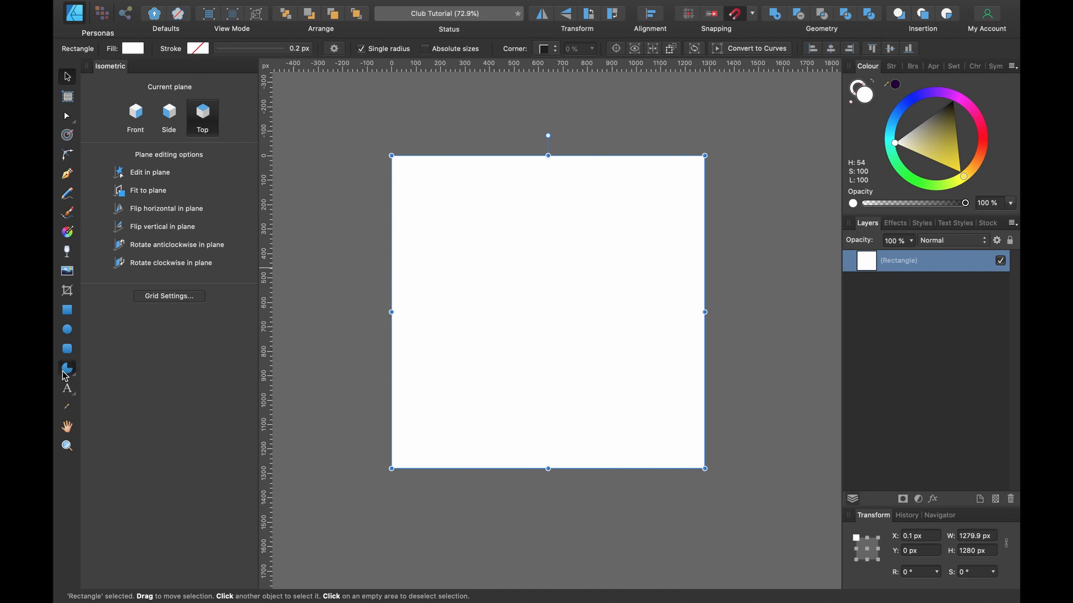
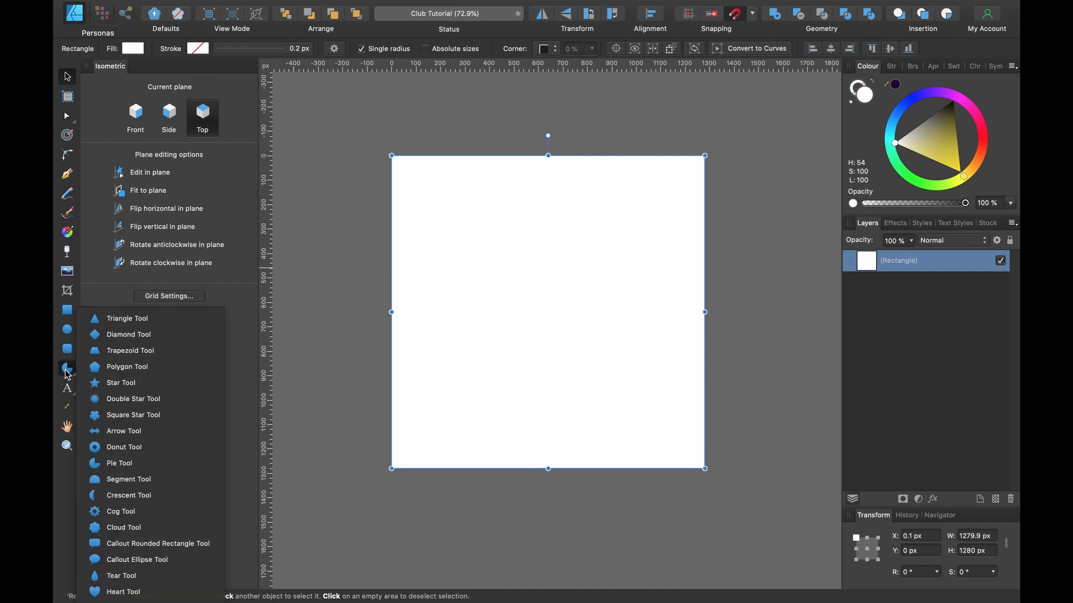
{"action": "left_click", "coordinate": [141, 469]}
{"action": "scroll", "coordinate": [572, 292], "scroll_direction": "up", "scroll_amount": 2}
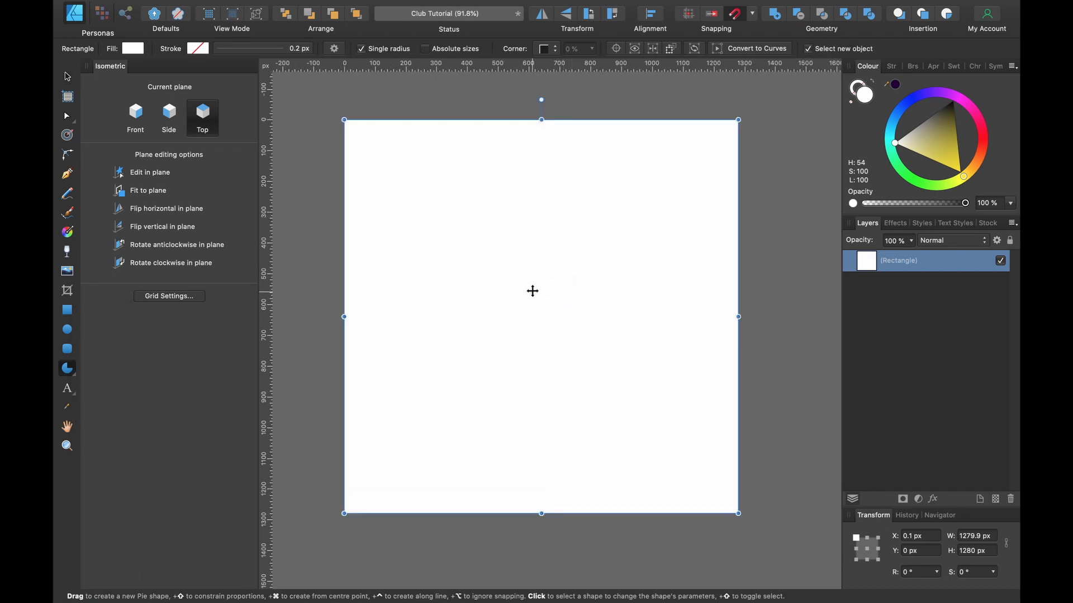
{"action": "left_click_drag", "start_coordinate": [533, 272], "coordinate": [601, 210]}
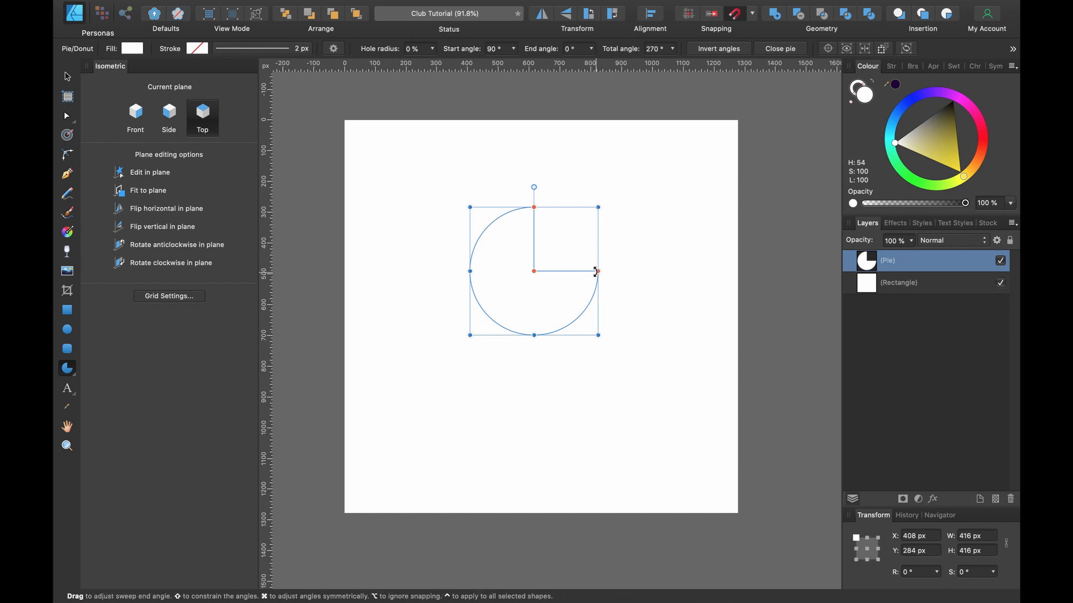
Fill the pie with dark grey (H 54, S 0, L 34) and sweep its end angle to 180°.
{"action": "left_click_drag", "start_coordinate": [937, 113], "coordinate": [932, 115]}
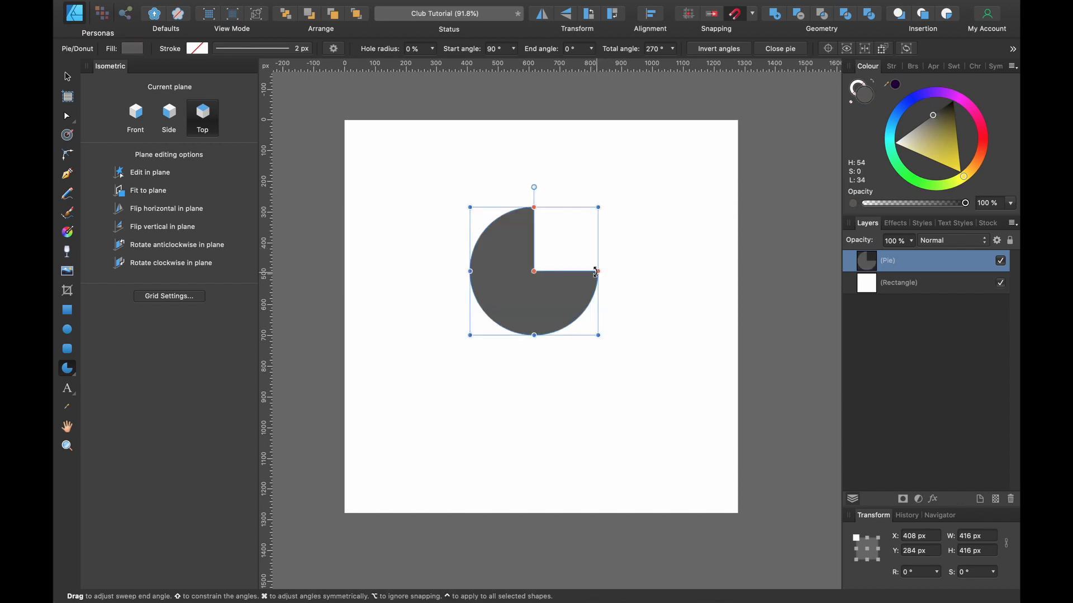
{"action": "left_click_drag", "start_coordinate": [595, 272], "coordinate": [481, 272]}
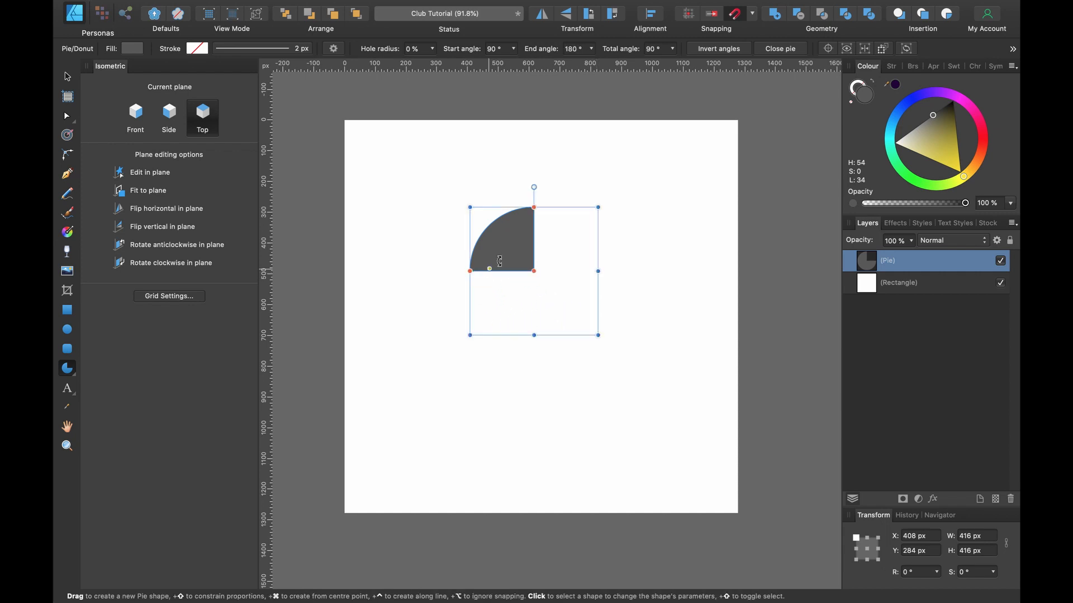
Sweep the pie's start angle to 0° to form a half-circle and enlarge it about its centre to 576 × 576 px.
{"action": "scroll", "coordinate": [533, 200], "scroll_direction": "up", "scroll_amount": 5}
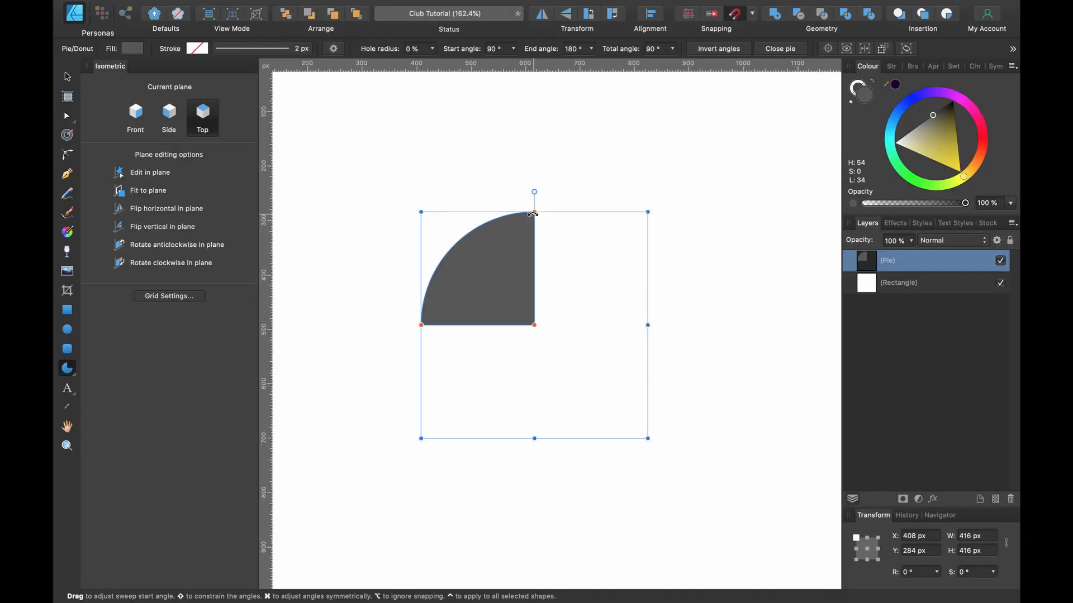
{"action": "left_click_drag", "start_coordinate": [525, 166], "coordinate": [836, 437]}
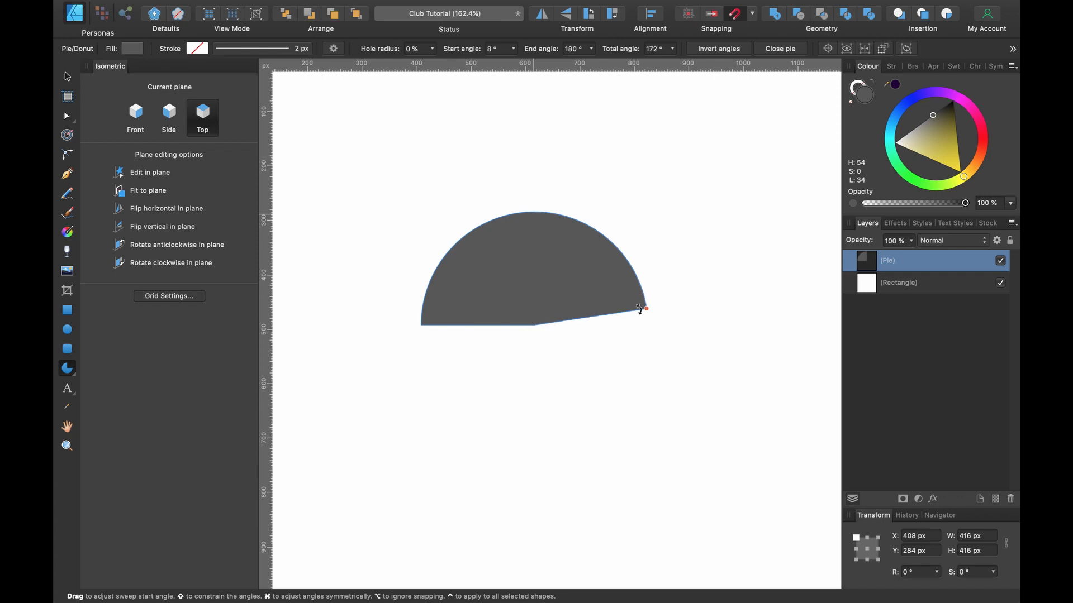
{"action": "left_click_drag", "start_coordinate": [639, 309], "coordinate": [640, 323]}
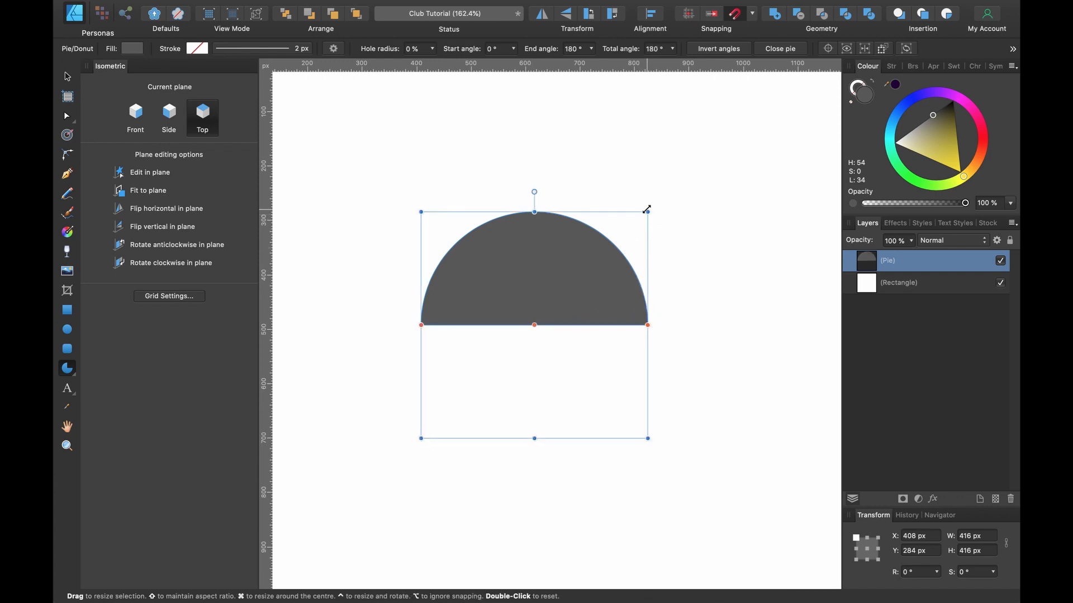
{"action": "mouse_move", "coordinate": [648, 208]}
{"action": "left_mouse_down"}
{"action": "mouse_move", "coordinate": [699, 156]}
{"action": "mouse_move", "coordinate": [692, 166]}
{"action": "left_mouse_up"}
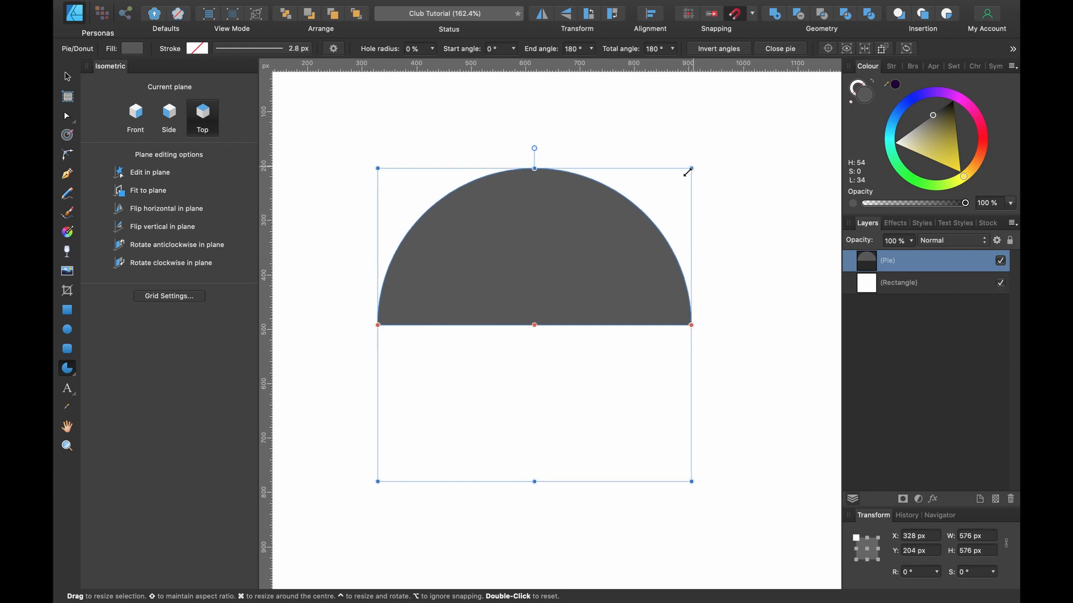
{"action": "scroll", "coordinate": [559, 278], "scroll_direction": "left", "scroll_amount": 1}
{"action": "scroll", "coordinate": [559, 278], "scroll_direction": "down", "scroll_amount": 1}
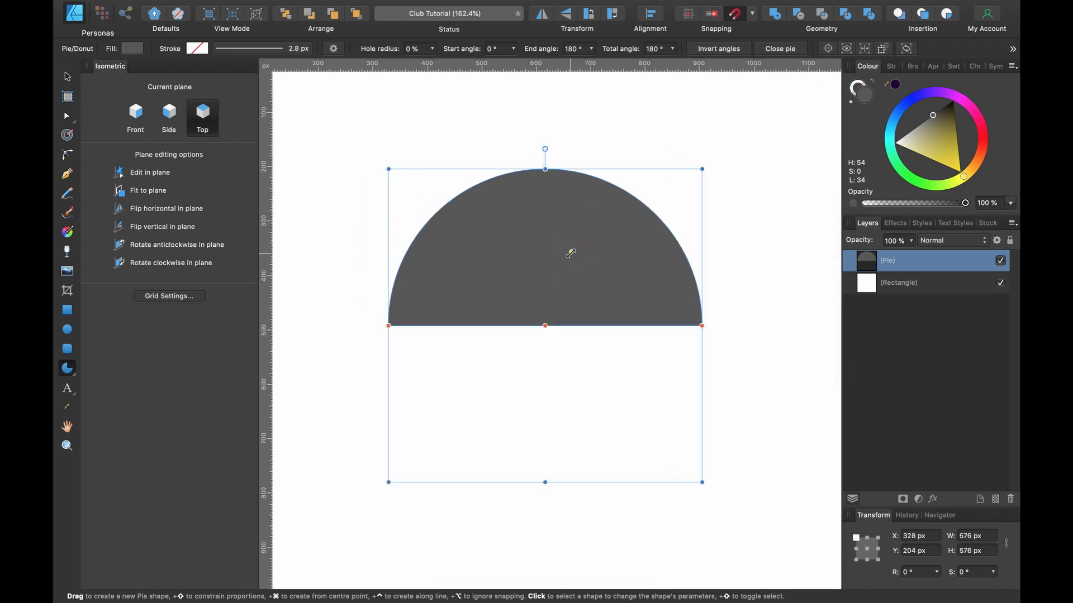
Duplicate the half-circle as a near-black (L 6) copy scaled to 384 × 384 px about its centre, and subtract it from the original.
{"action": "key", "text": "super+j"}
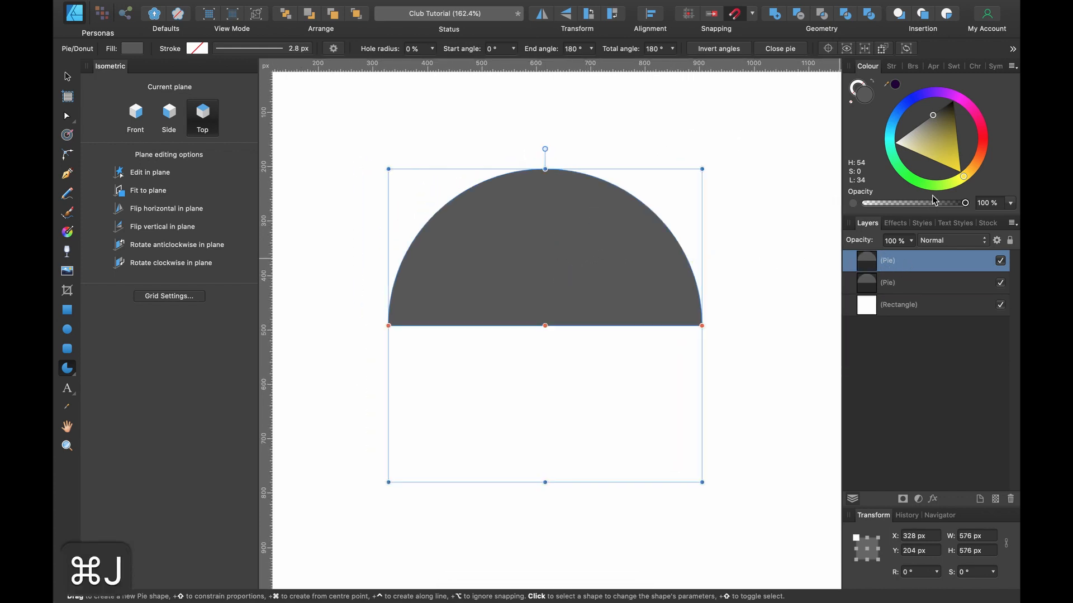
{"action": "left_click_drag", "start_coordinate": [934, 114], "coordinate": [944, 96]}
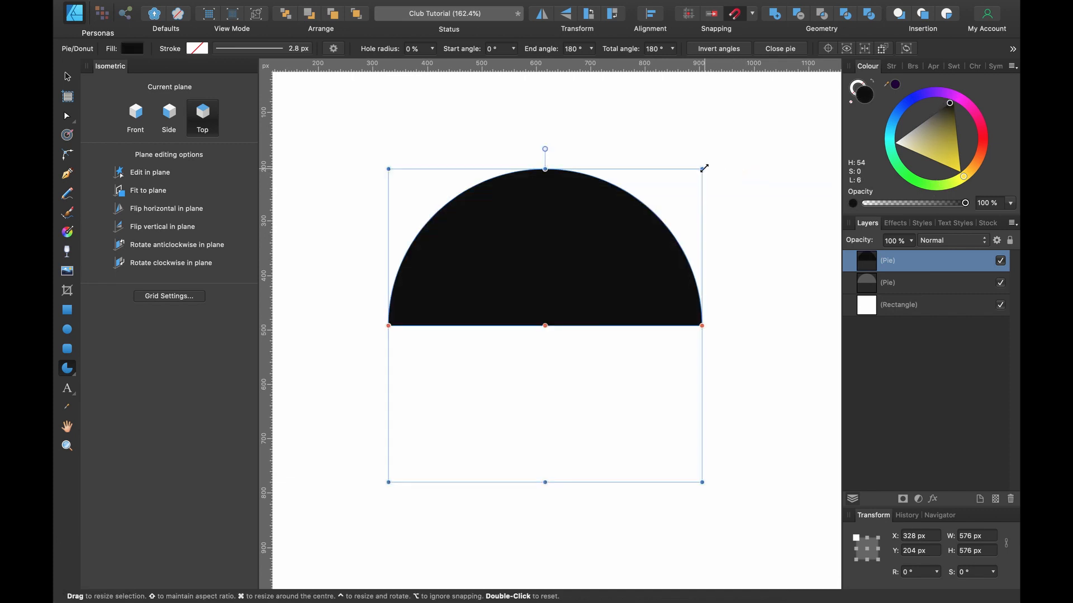
{"action": "left_click_drag", "start_coordinate": [704, 168], "coordinate": [651, 221]}
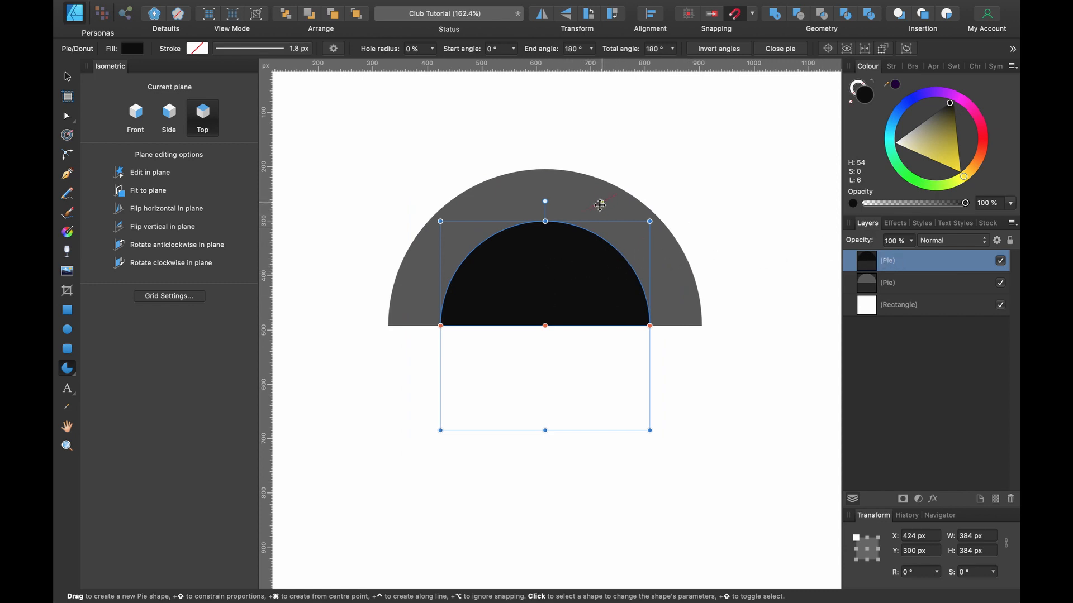
{"action": "left_click", "coordinate": [916, 282], "text": "shift"}
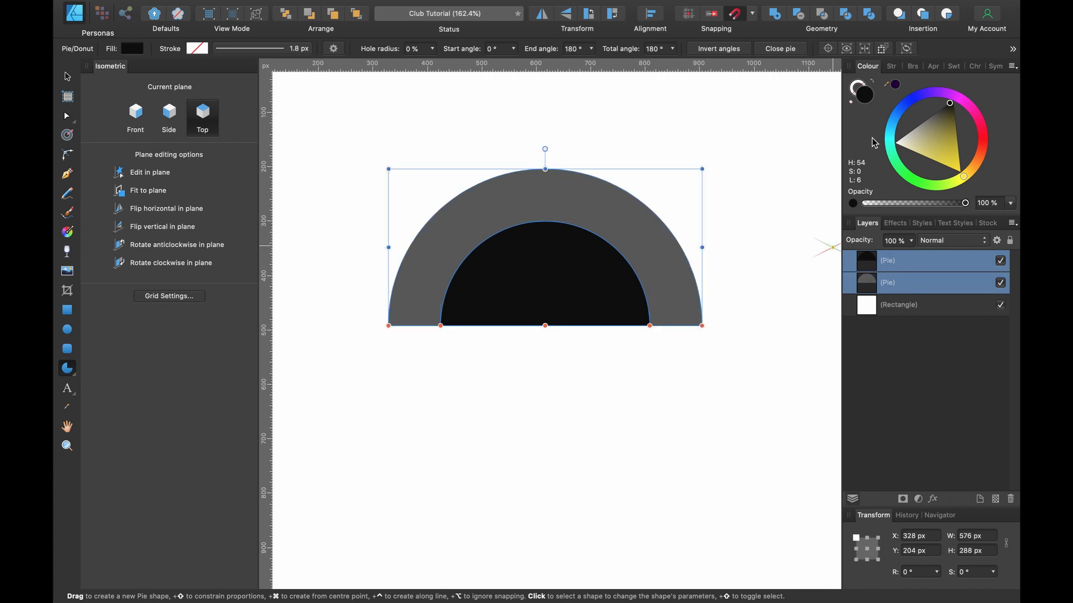
{"action": "left_click", "coordinate": [798, 17]}
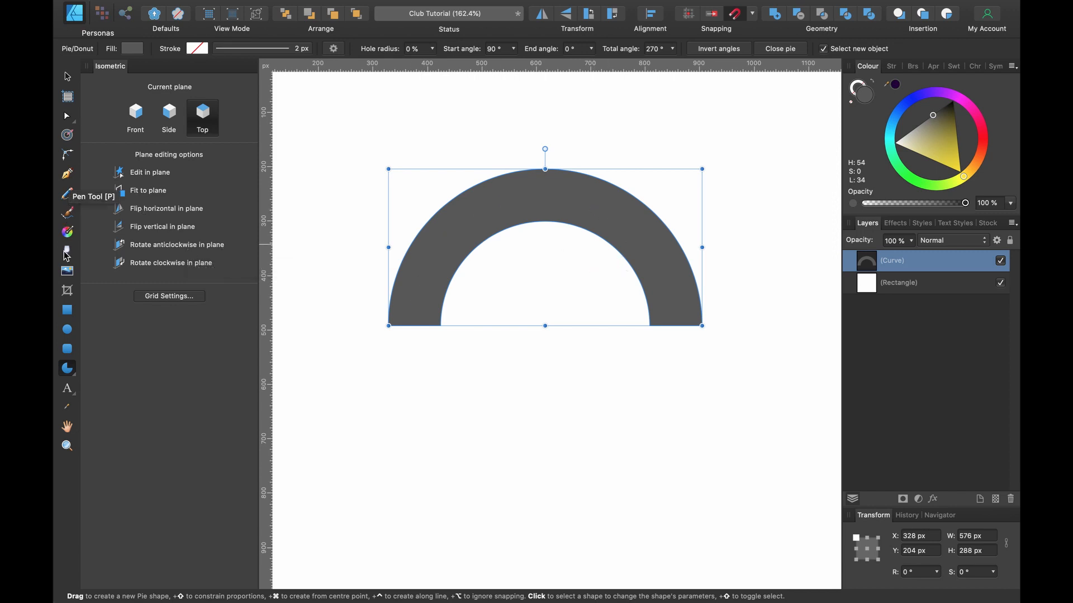
With nothing selected, draw a 96 × 12.2 px rectangle across the arch's left foot, slightly overlapping the arch's bottom edge.
{"action": "left_click", "coordinate": [67, 311]}
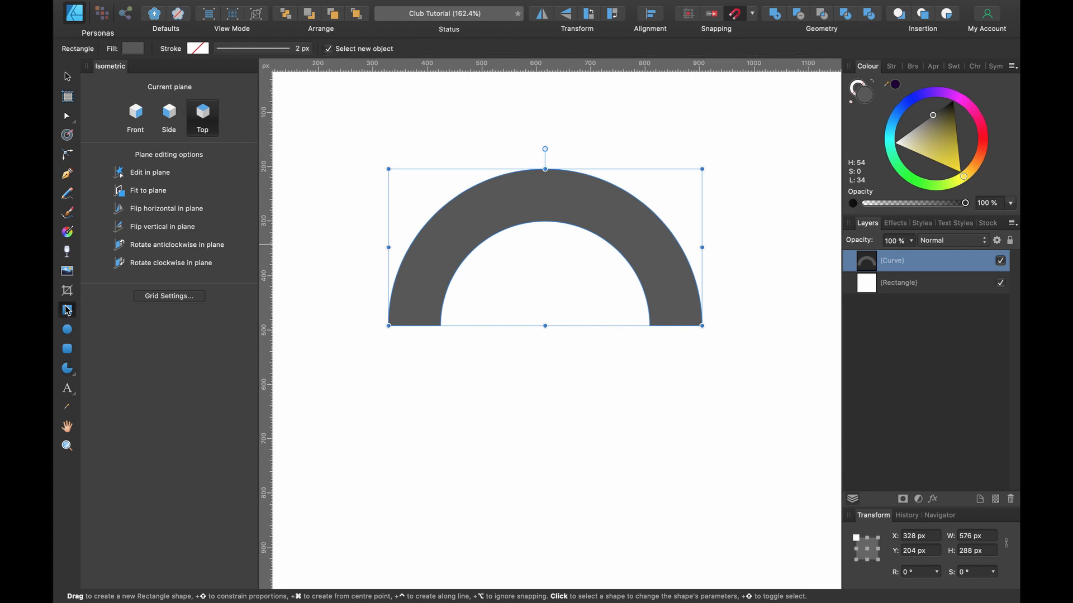
{"action": "scroll", "coordinate": [402, 331], "scroll_direction": "up", "scroll_amount": 5}
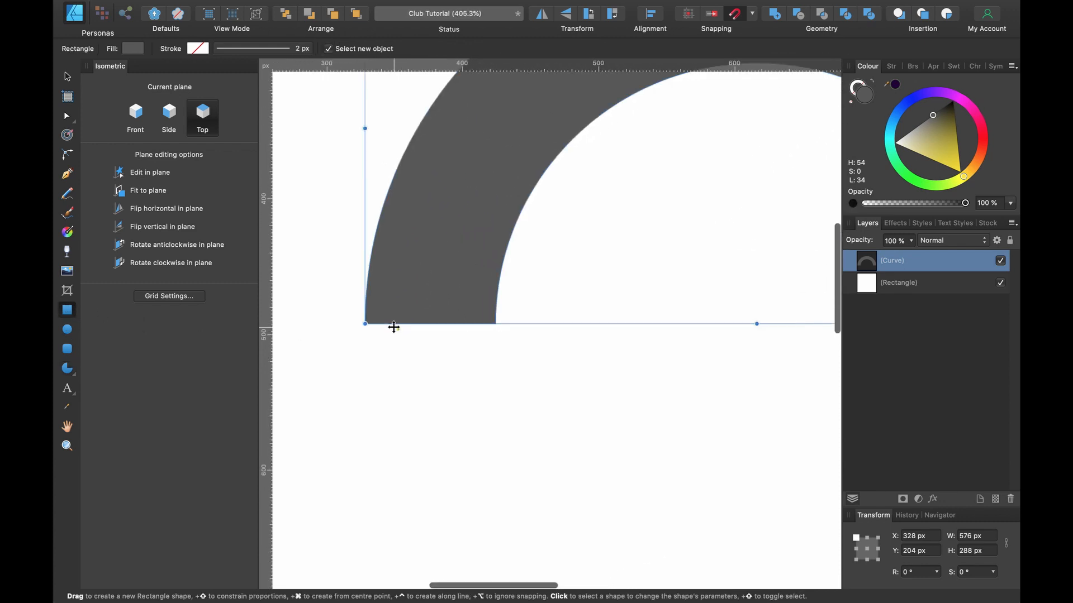
{"action": "key", "text": "super+d"}
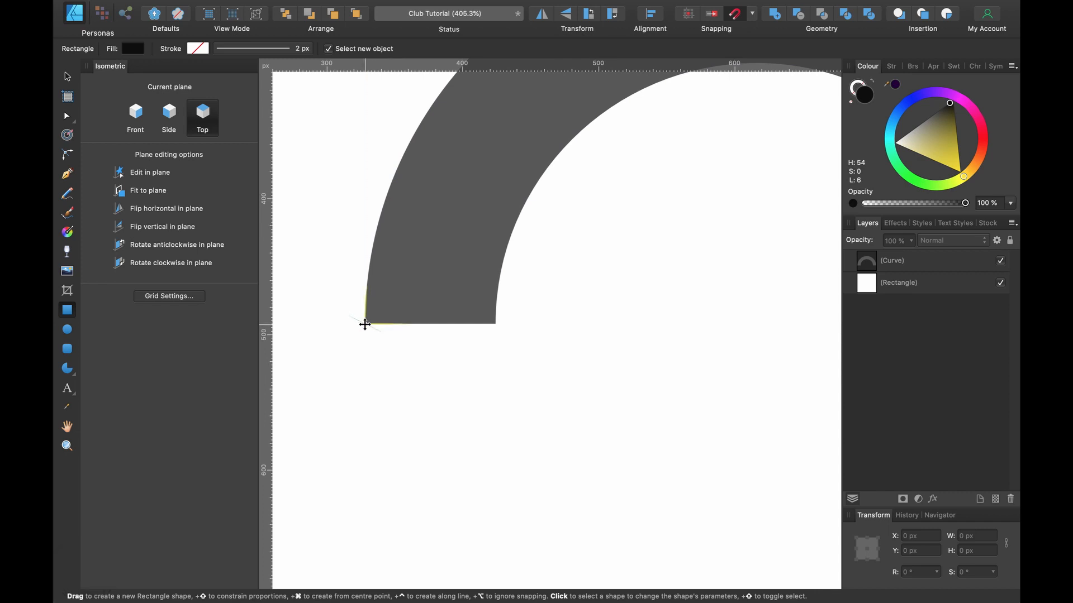
{"action": "scroll", "coordinate": [364, 321], "scroll_direction": "up", "scroll_amount": 5}
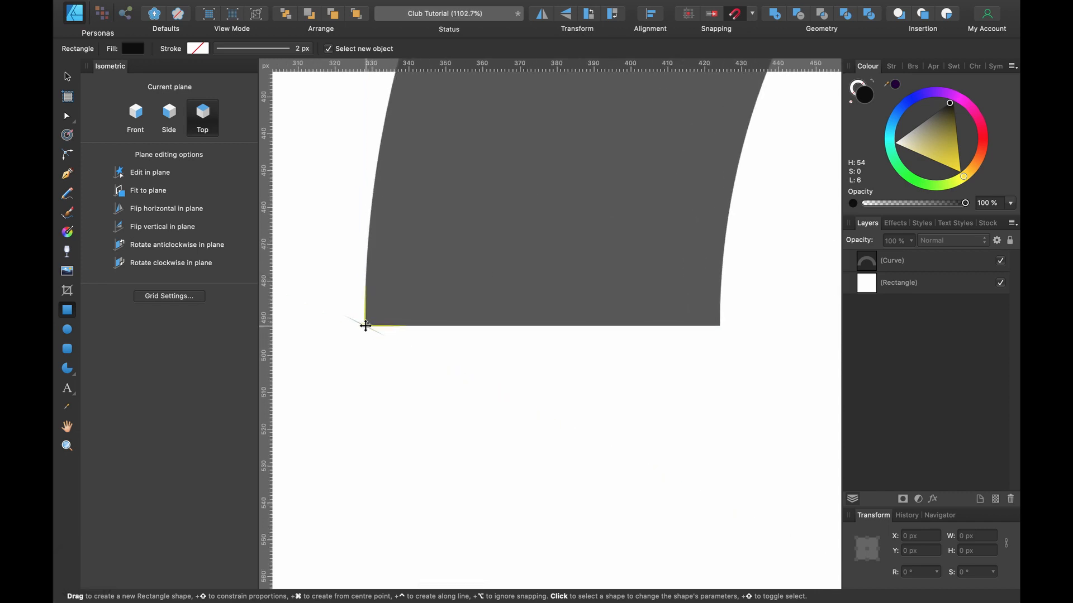
{"action": "left_click_drag", "start_coordinate": [365, 327], "coordinate": [719, 369]}
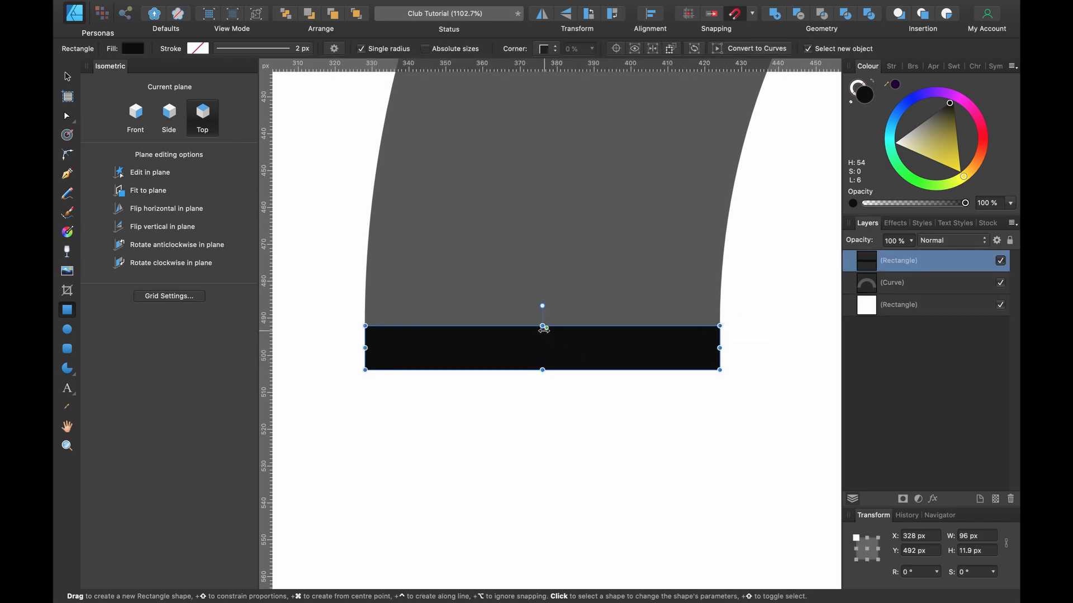
{"action": "left_click_drag", "start_coordinate": [542, 324], "coordinate": [543, 323]}
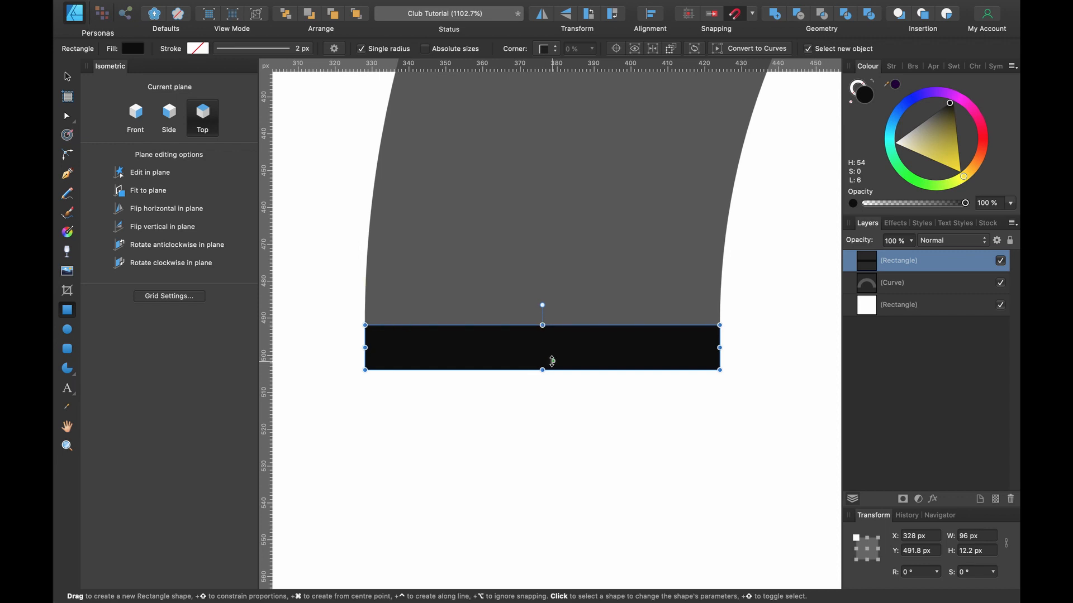
Stretch the rectangle under the arch's left foot downward to a height of about 592 px.
{"action": "scroll", "coordinate": [550, 360], "scroll_direction": "down", "scroll_amount": 2}
{"action": "scroll", "coordinate": [550, 324], "scroll_direction": "down", "scroll_amount": 5}
{"action": "scroll", "coordinate": [550, 323], "scroll_direction": "down", "scroll_amount": 3}
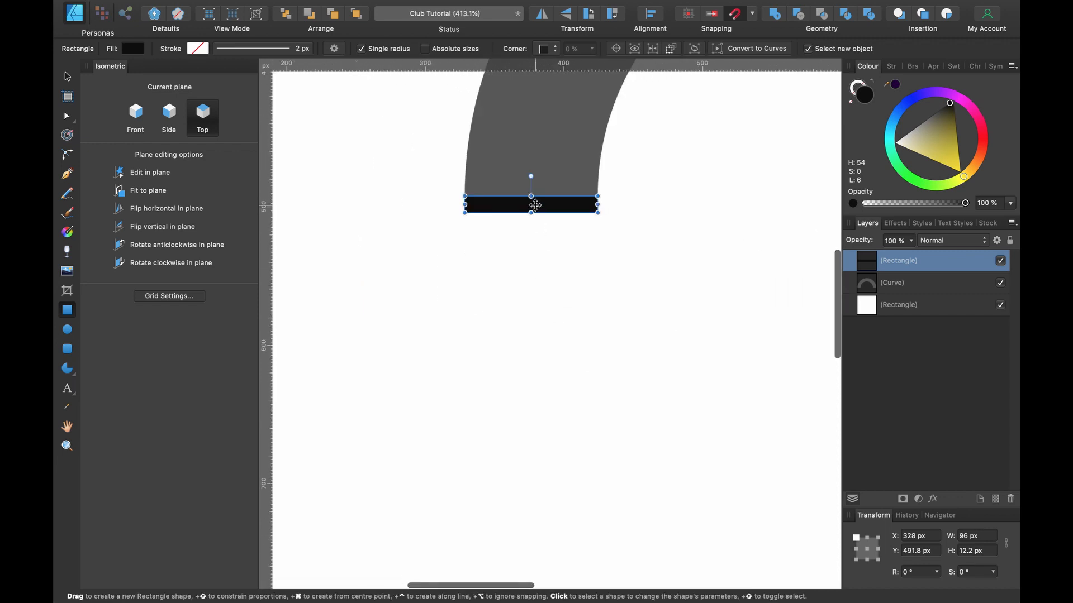
{"action": "scroll", "coordinate": [533, 206], "scroll_direction": "down", "scroll_amount": 2}
{"action": "left_click_drag", "start_coordinate": [535, 207], "coordinate": [540, 439]}
{"action": "scroll", "coordinate": [552, 178], "scroll_direction": "up", "scroll_amount": 1}
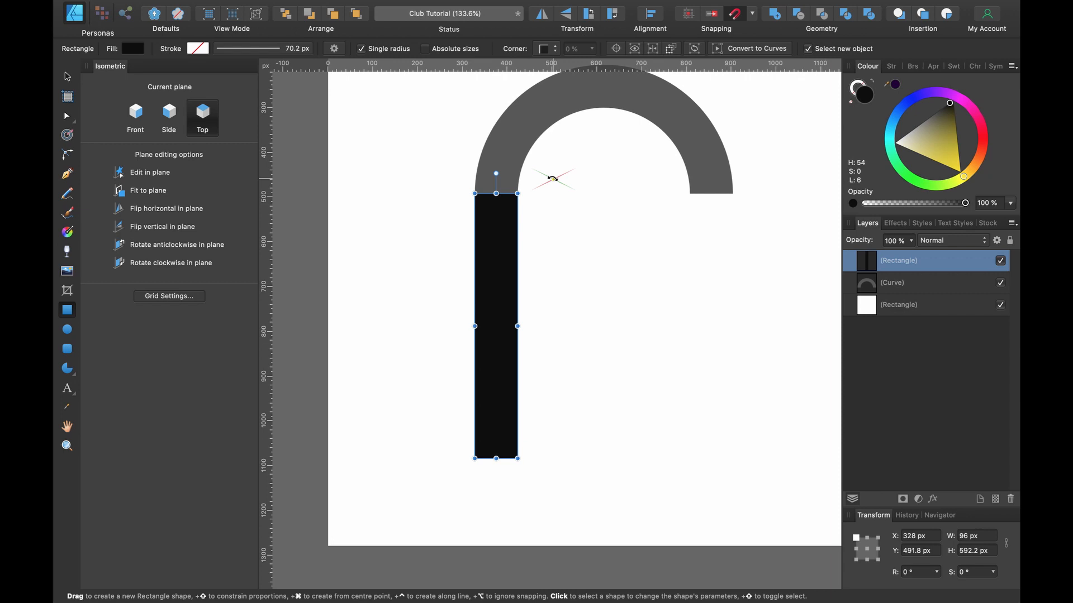
Duplicate the leg, align the copy under the arch's right foot at X 808 px, and merge both legs with the arch into one shape.
{"action": "key", "text": "super+j"}
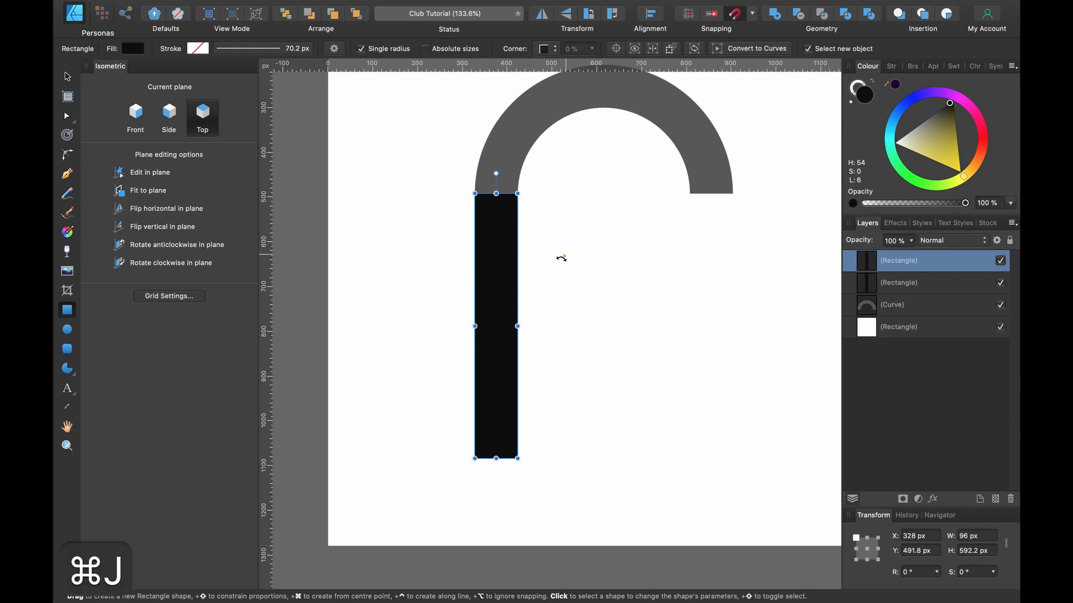
{"action": "key", "text": "v"}
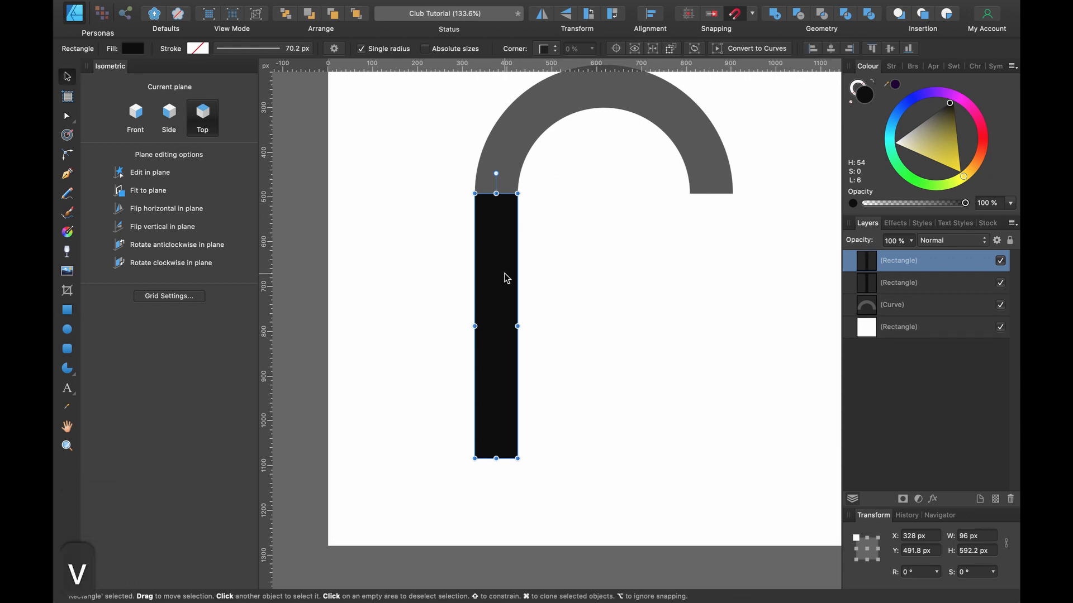
{"action": "left_click_drag", "start_coordinate": [506, 278], "coordinate": [722, 265]}
{"action": "scroll", "coordinate": [728, 168], "scroll_direction": "up", "scroll_amount": 6}
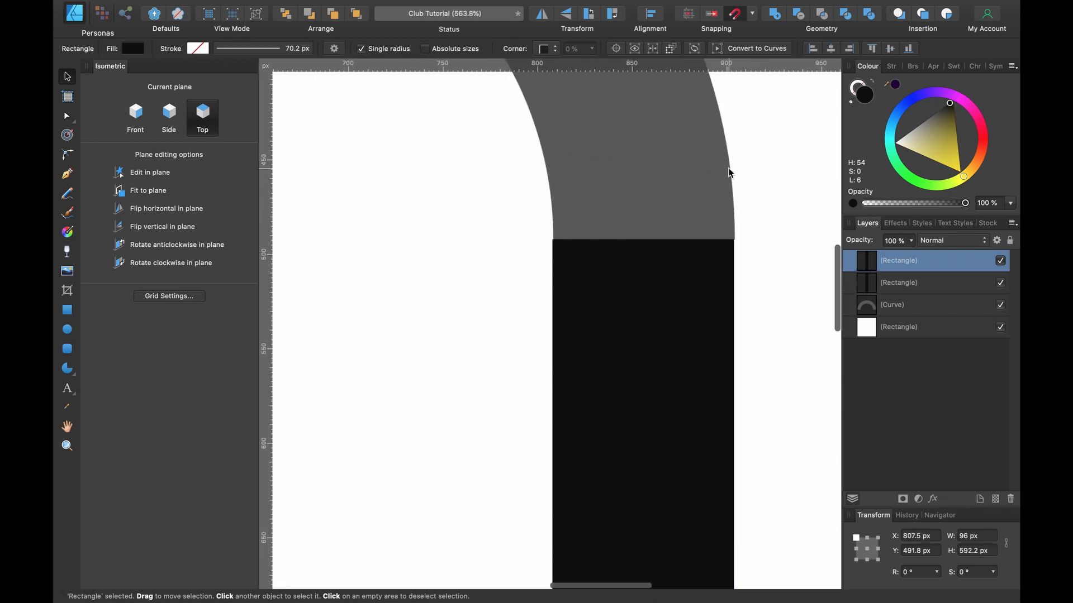
{"action": "scroll", "coordinate": [727, 168], "scroll_direction": "up", "scroll_amount": 2}
{"action": "left_click_drag", "start_coordinate": [651, 326], "coordinate": [653, 327]}
{"action": "scroll", "coordinate": [668, 317], "scroll_direction": "down", "scroll_amount": 8}
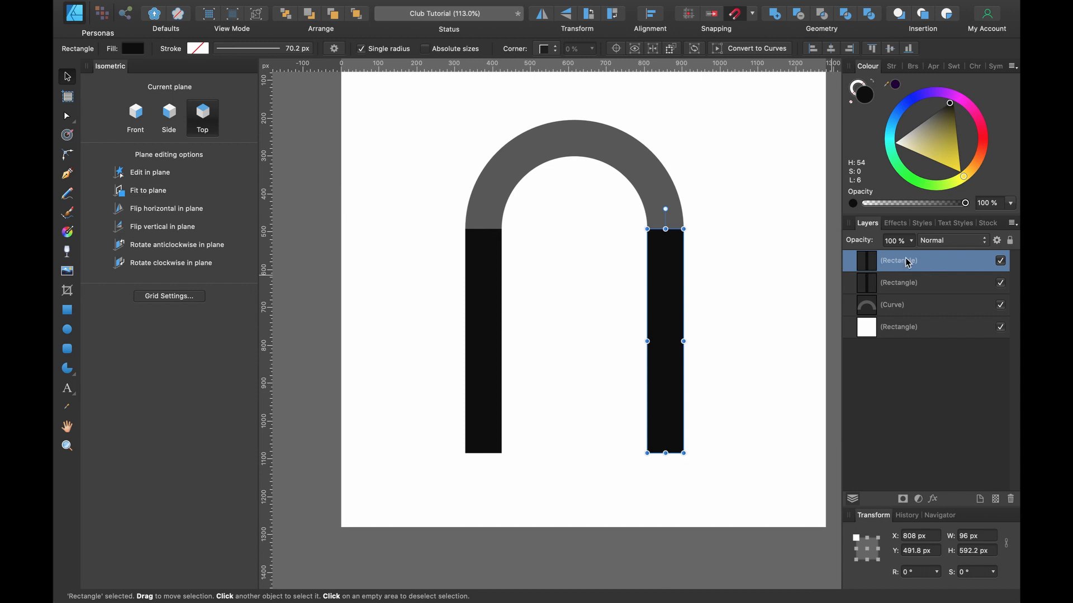
{"action": "left_click", "coordinate": [922, 311], "text": "shift"}
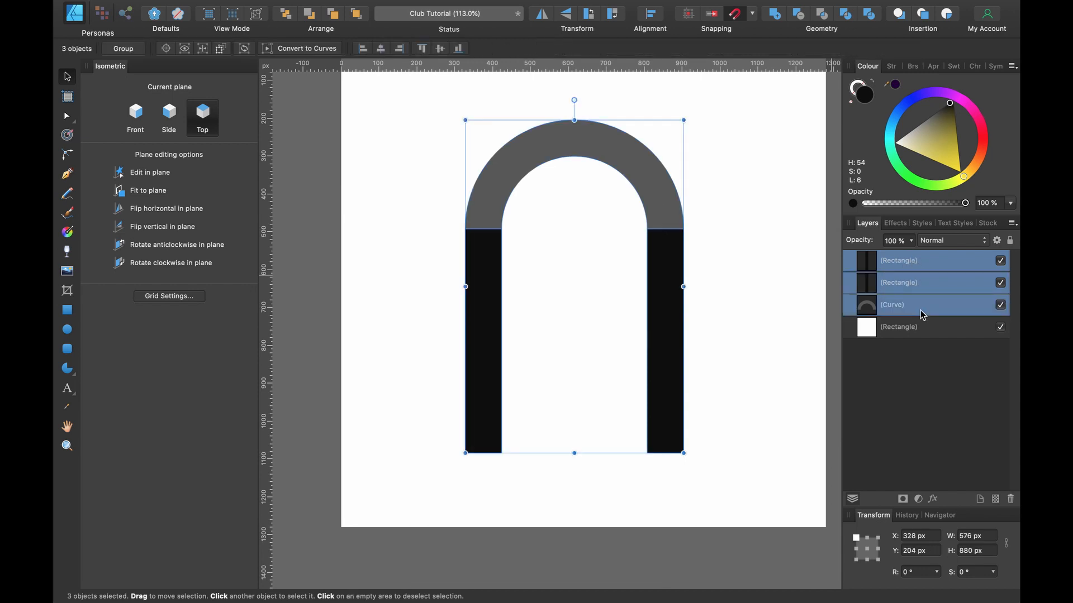
{"action": "left_click", "coordinate": [774, 14]}
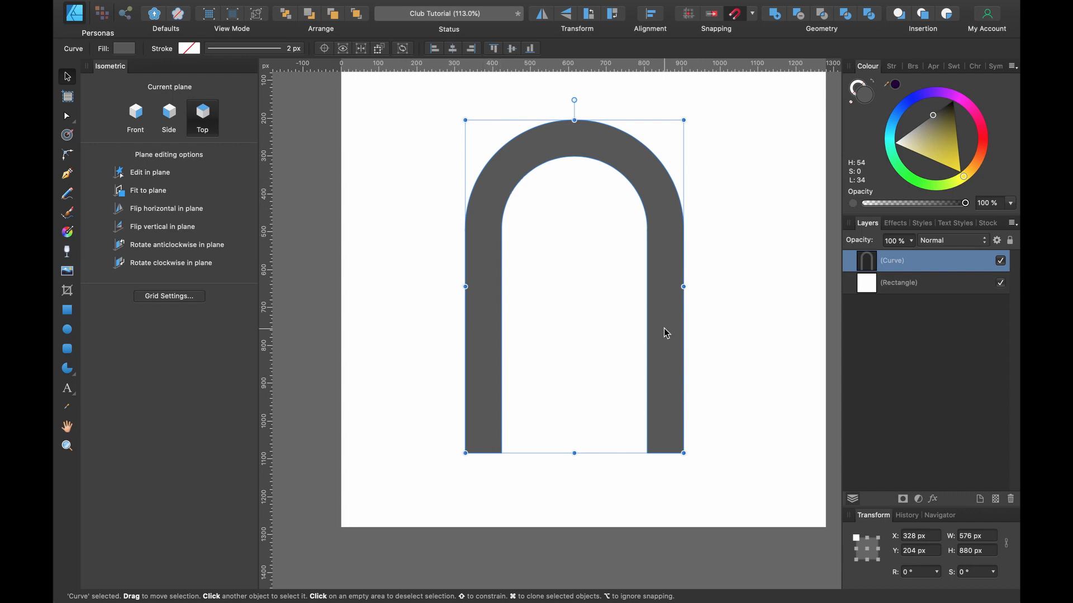
Scale the merged arch down about its centre to about 473 × 723 px and fill it near-black (H 54, S 0, L 12).
{"action": "left_click_drag", "start_coordinate": [683, 453], "coordinate": [658, 422]}
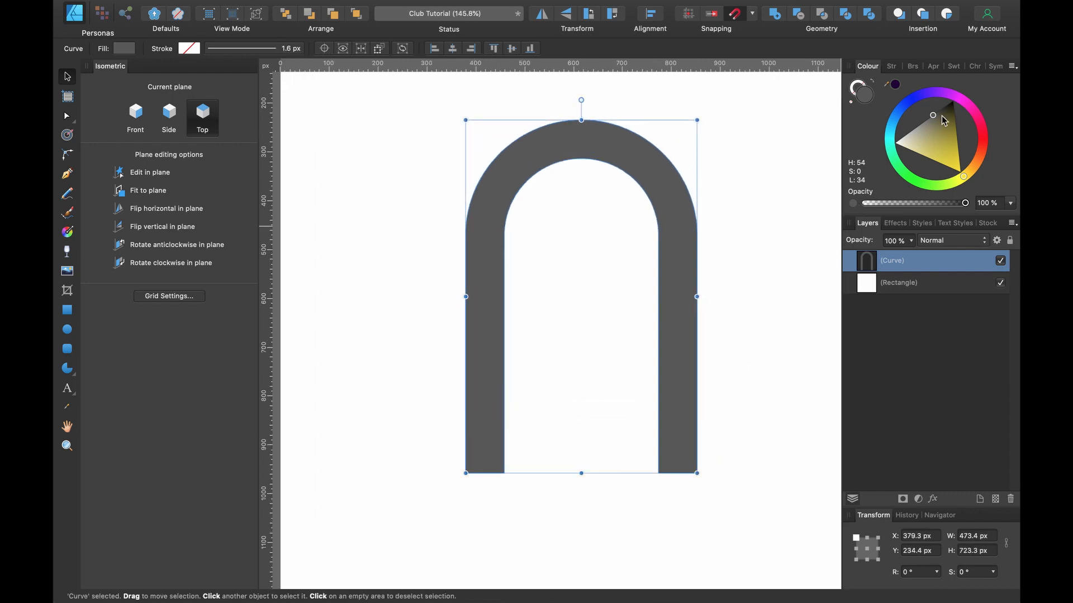
{"action": "left_click_drag", "start_coordinate": [941, 117], "coordinate": [945, 105]}
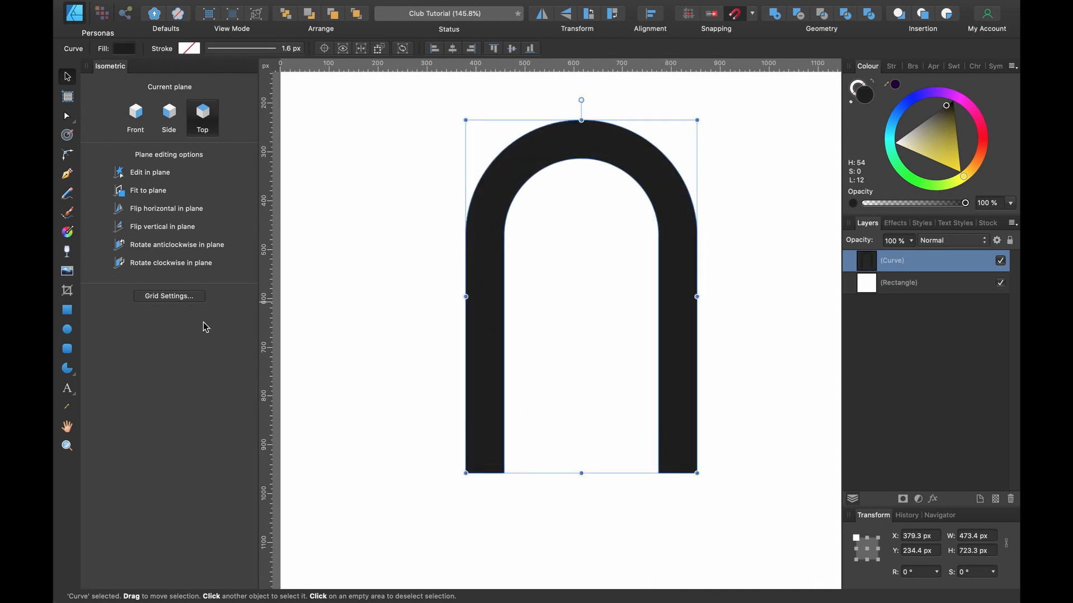
Draw a white 32 × 32 px circle centred across the width of the arch's left leg, at X 400, Y 768 px.
{"action": "left_click", "coordinate": [67, 331]}
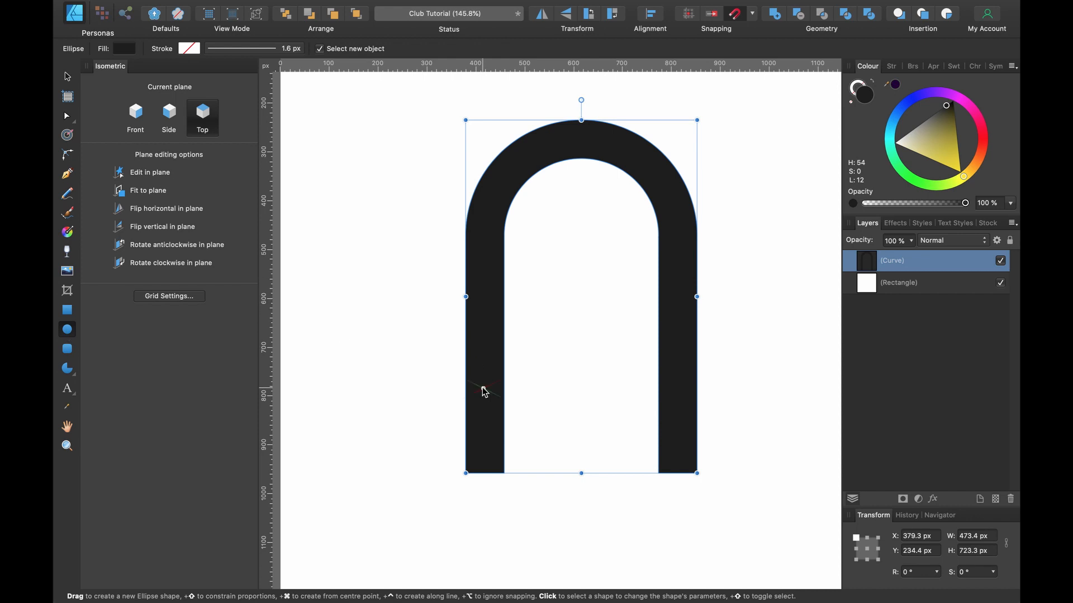
{"action": "left_click_drag", "start_coordinate": [484, 391], "coordinate": [500, 385]}
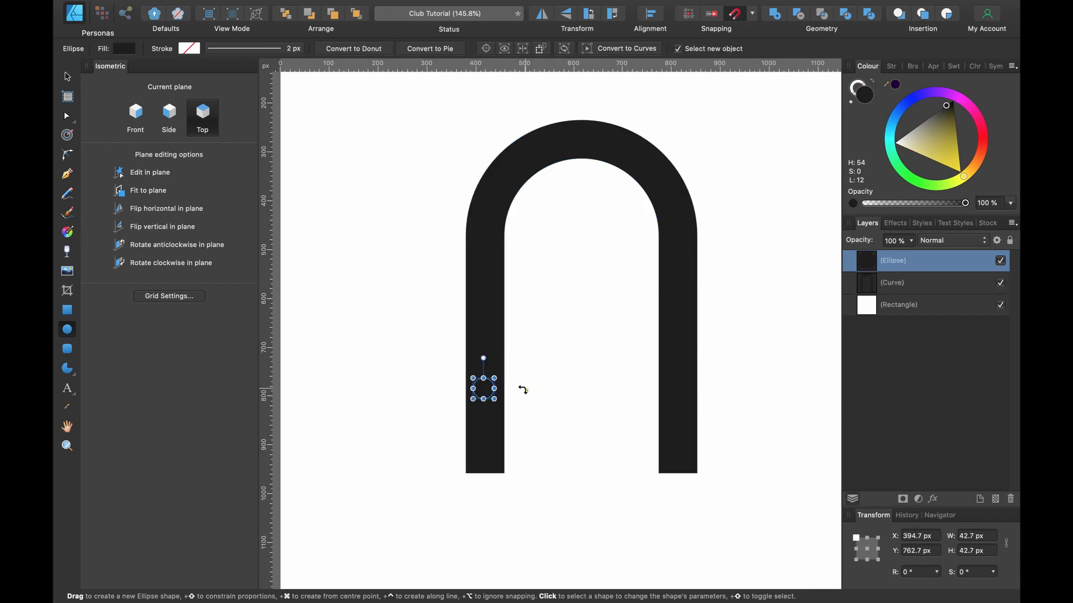
{"action": "scroll", "coordinate": [502, 394], "scroll_direction": "up", "scroll_amount": 3}
{"action": "left_click_drag", "start_coordinate": [955, 136], "coordinate": [895, 143]}
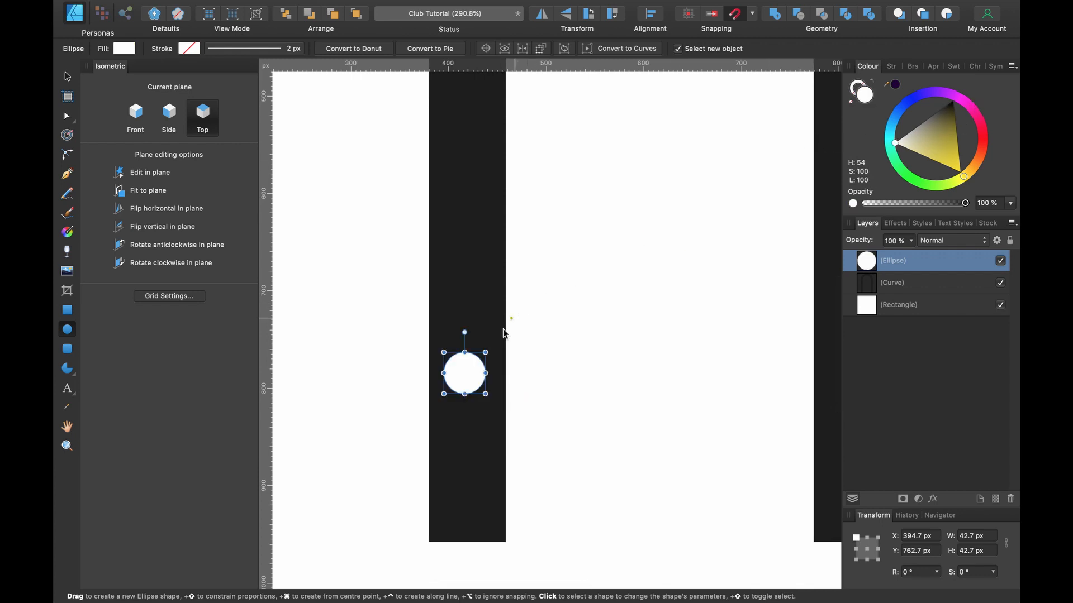
{"action": "left_click_drag", "start_coordinate": [485, 353], "coordinate": [481, 358]}
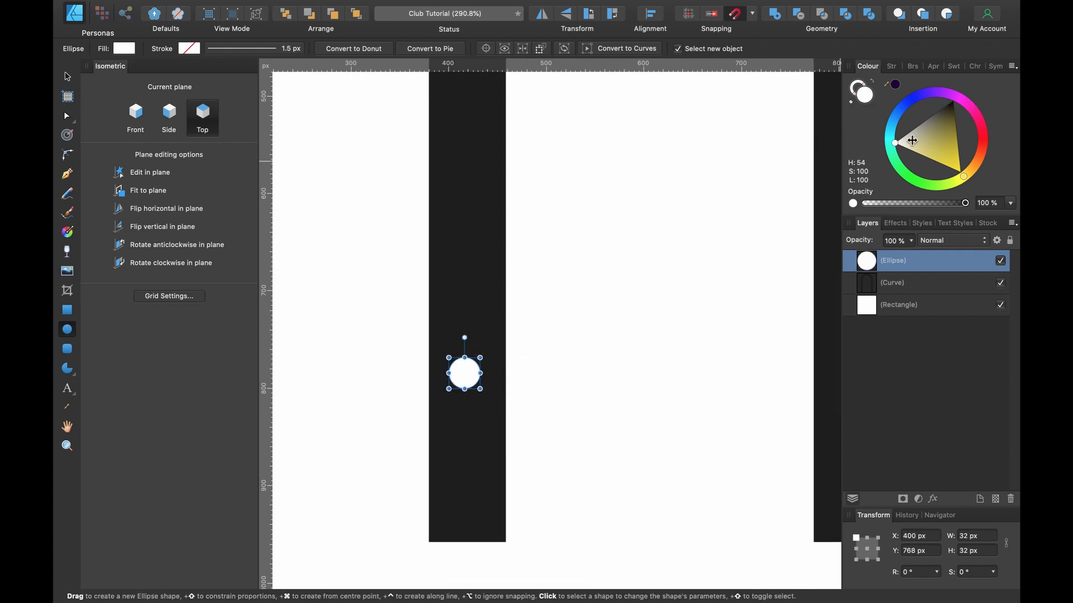
Give the white circle an orange-yellow outline (H 45, S 100, L 50) with a stroke width of 4.5 px.
{"action": "left_click", "coordinate": [857, 88]}
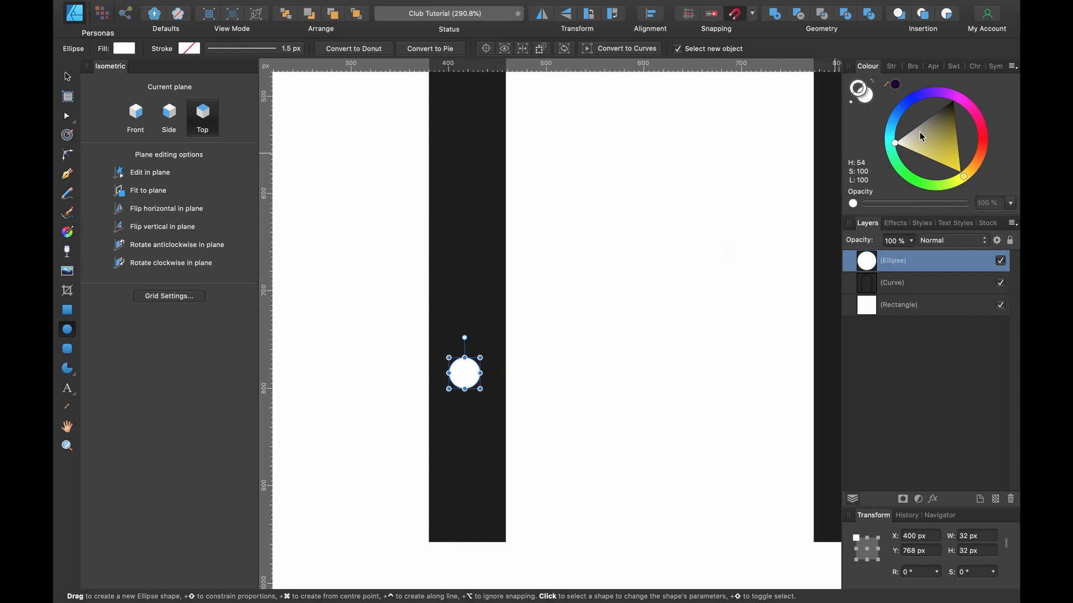
{"action": "mouse_move", "coordinate": [921, 136]}
{"action": "left_mouse_down"}
{"action": "mouse_move", "coordinate": [945, 166]}
{"action": "mouse_move", "coordinate": [974, 177]}
{"action": "left_mouse_up"}
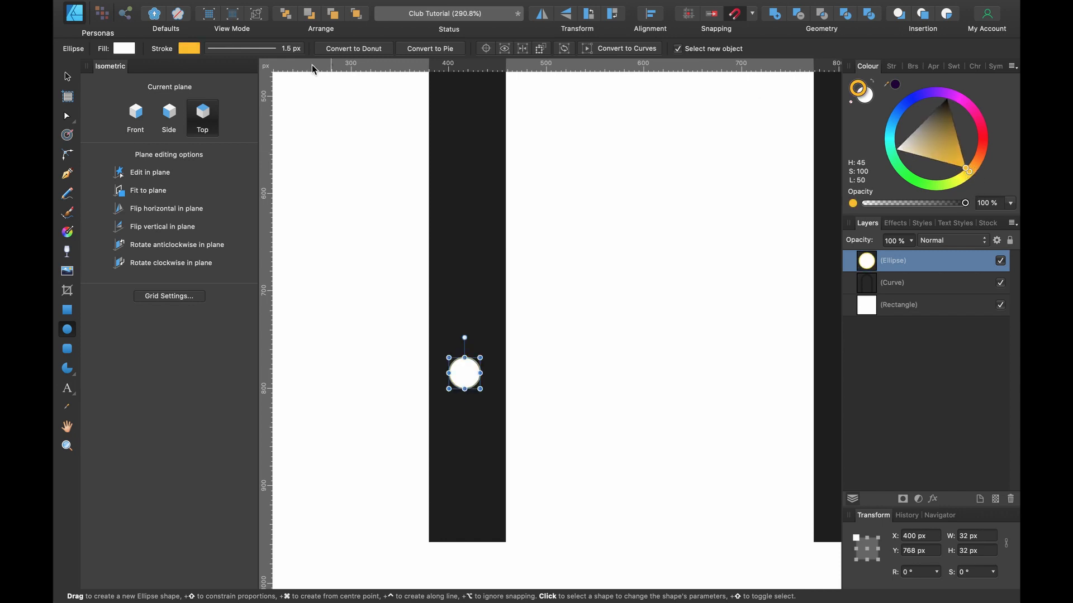
{"action": "left_click", "coordinate": [252, 51]}
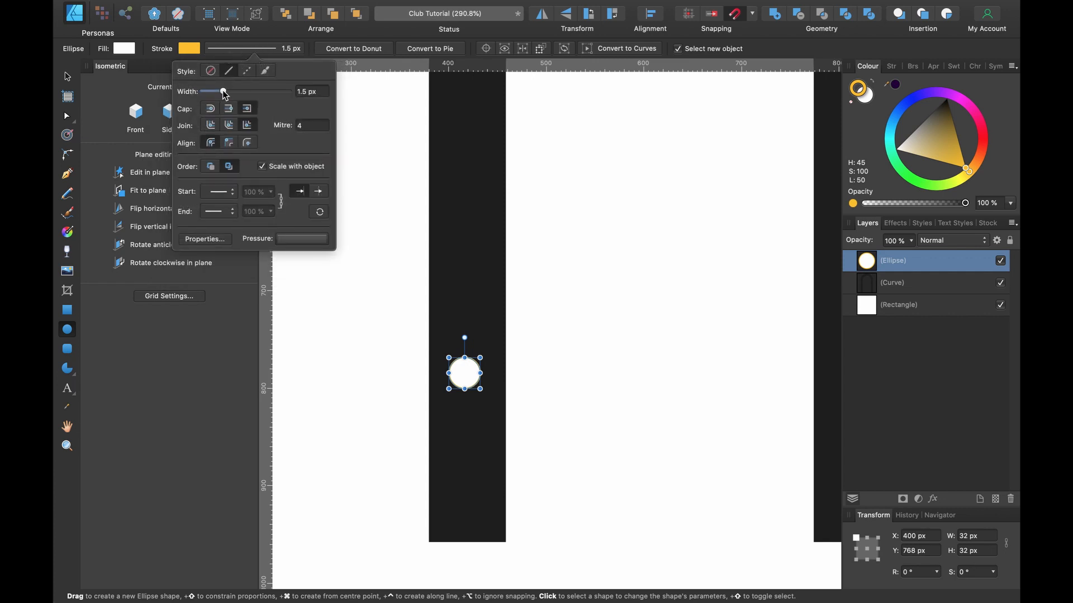
{"action": "left_click_drag", "start_coordinate": [222, 91], "coordinate": [227, 90]}
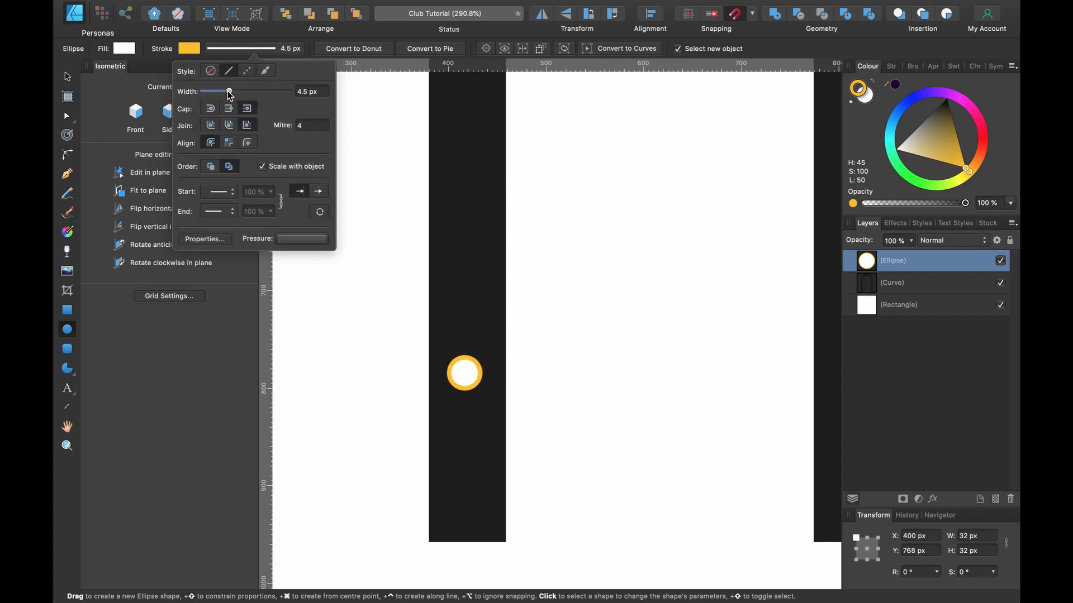
{"action": "left_click", "coordinate": [68, 78]}
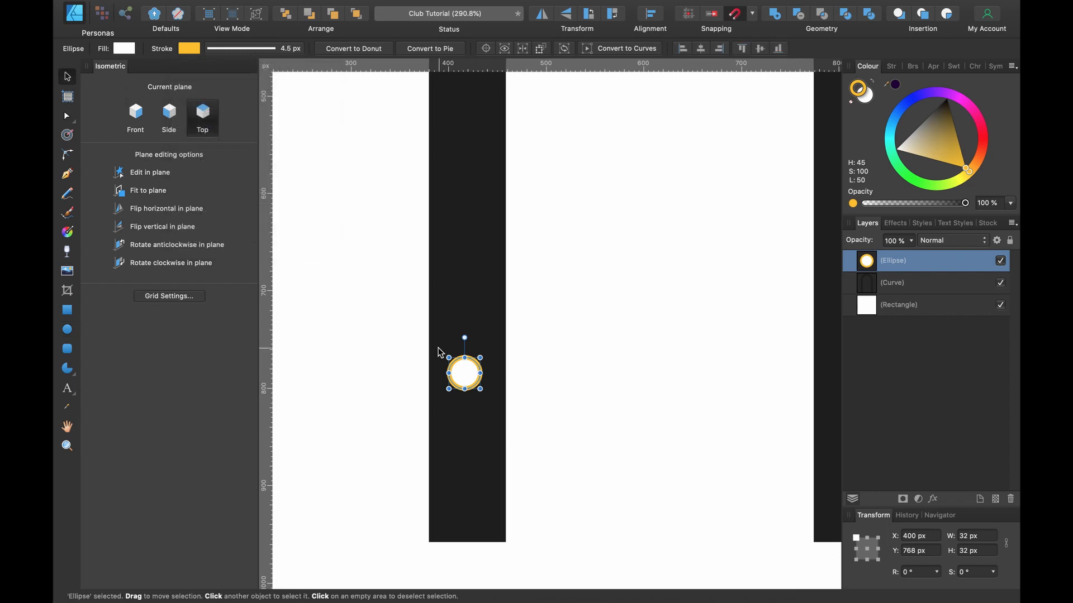
Apply a Gaussian Blur layer effect with a 5 px radius to the outlined white circle so it glows.
{"action": "left_click", "coordinate": [932, 499]}
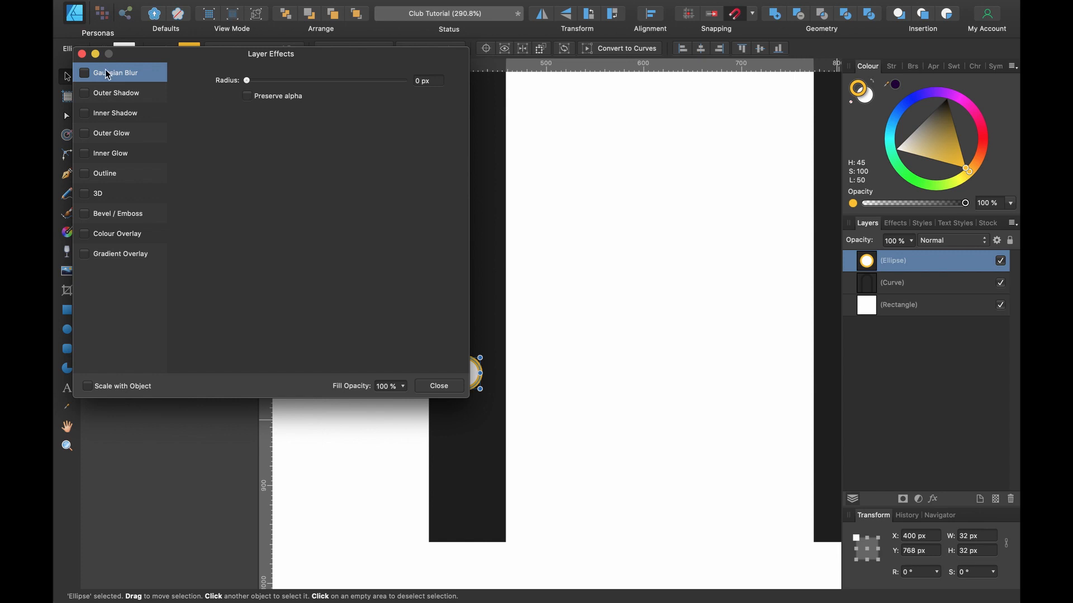
{"action": "scroll", "coordinate": [492, 187], "scroll_direction": "left", "scroll_amount": 3}
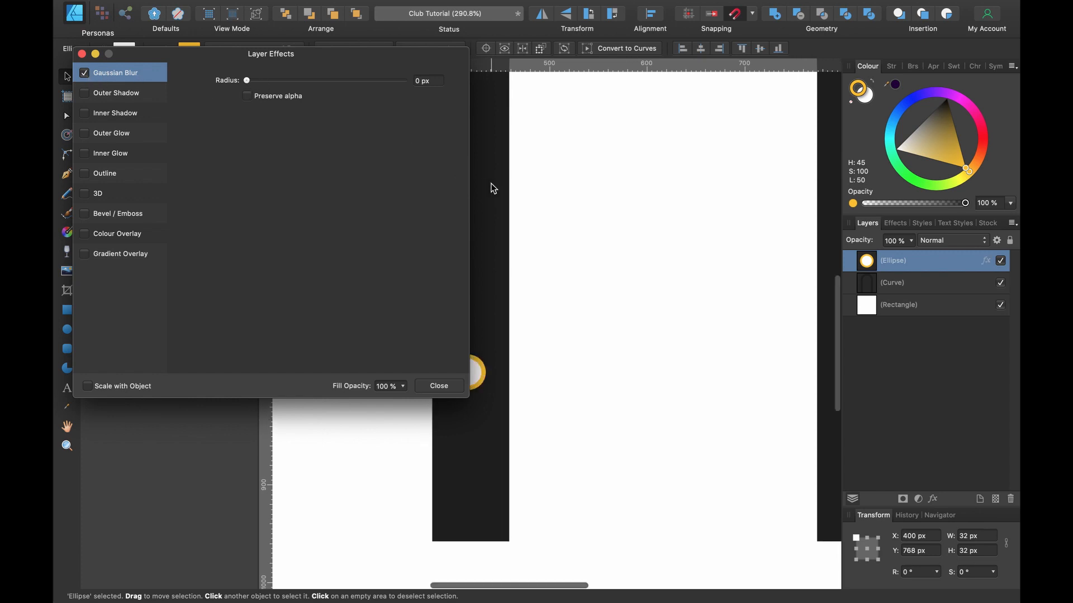
{"action": "scroll", "coordinate": [492, 187], "scroll_direction": "down", "scroll_amount": 1}
{"action": "scroll", "coordinate": [492, 186], "scroll_direction": "up", "scroll_amount": 5}
{"action": "scroll", "coordinate": [485, 185], "scroll_direction": "down", "scroll_amount": 3}
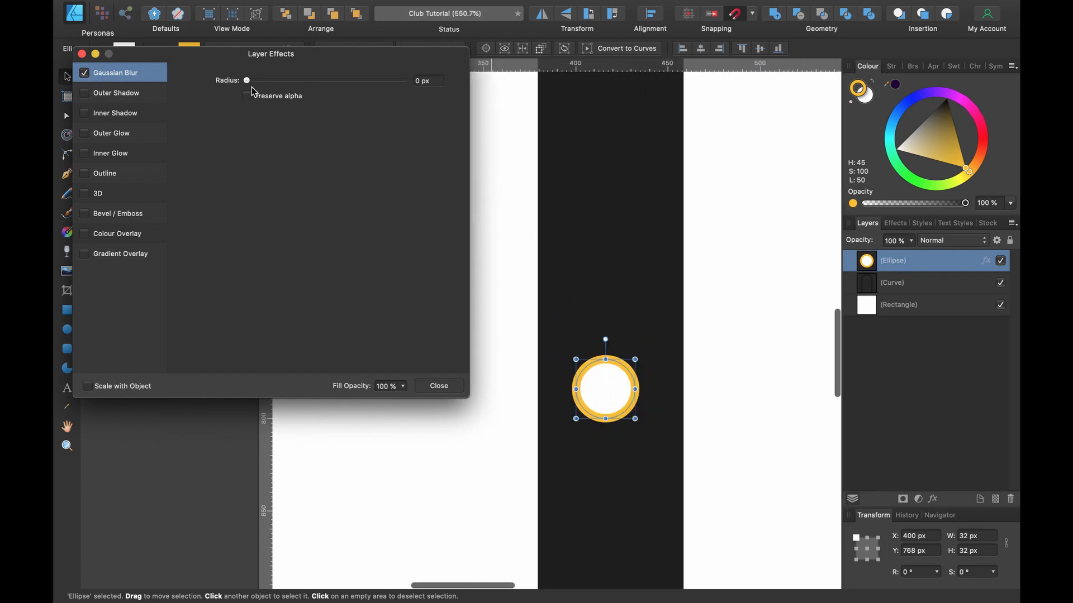
{"action": "left_click_drag", "start_coordinate": [246, 80], "coordinate": [298, 82]}
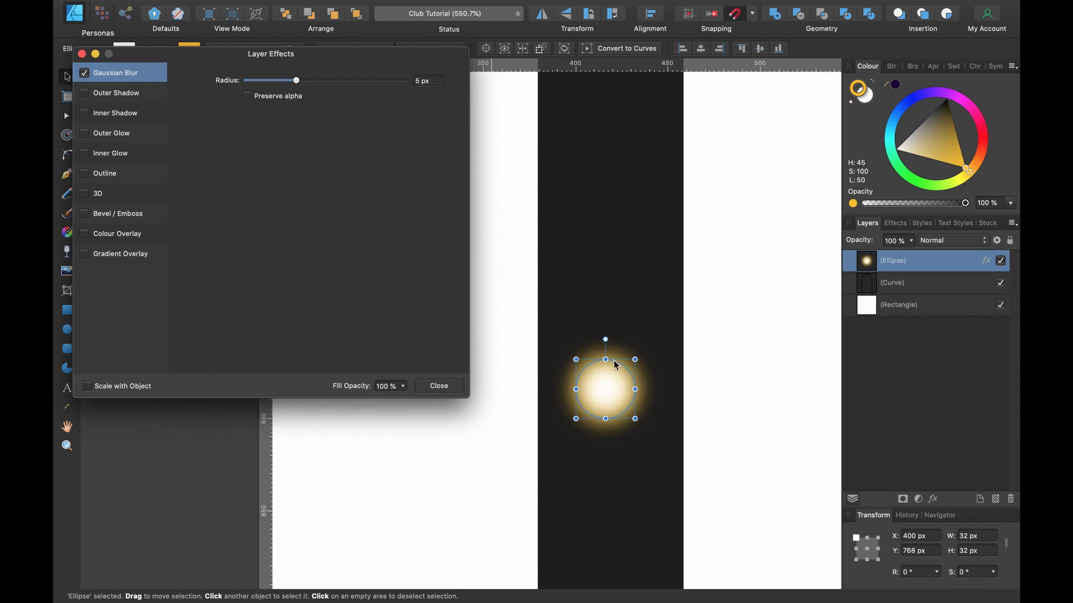
{"action": "left_click", "coordinate": [439, 386]}
Enlarge the glowing bulb to about 45 × 45 px near the foot of the arch's left leg, at about X 399, Y 861 px.
{"action": "scroll", "coordinate": [613, 508], "scroll_direction": "down", "scroll_amount": 3}
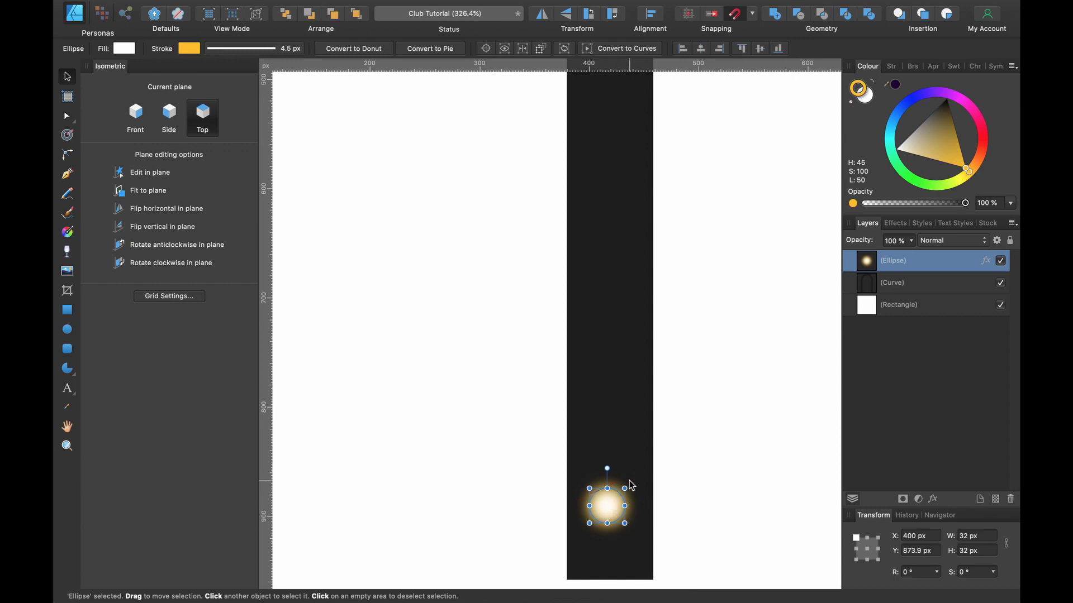
{"action": "left_click_drag", "start_coordinate": [629, 487], "coordinate": [616, 500]}
{"action": "scroll", "coordinate": [615, 500], "scroll_direction": "down", "scroll_amount": 3}
{"action": "scroll", "coordinate": [615, 501], "scroll_direction": "right", "scroll_amount": 1}
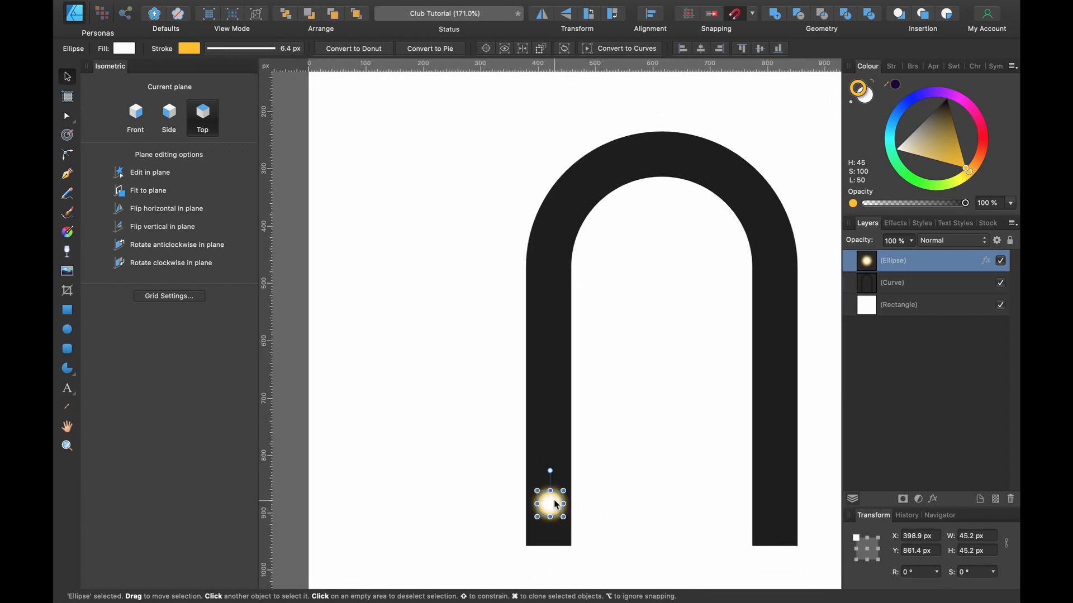
Duplicate the bulb upward along the left leg at 80 px spacing until the leg holds six bulbs.
{"action": "key", "text": "super+j"}
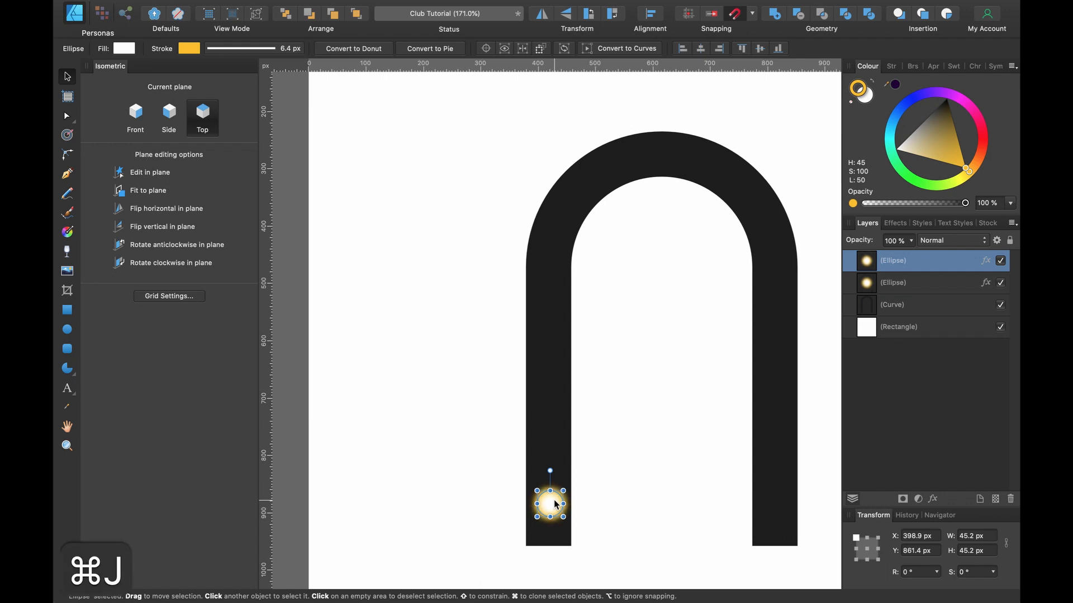
{"action": "left_click_drag", "start_coordinate": [554, 504], "coordinate": [561, 457]}
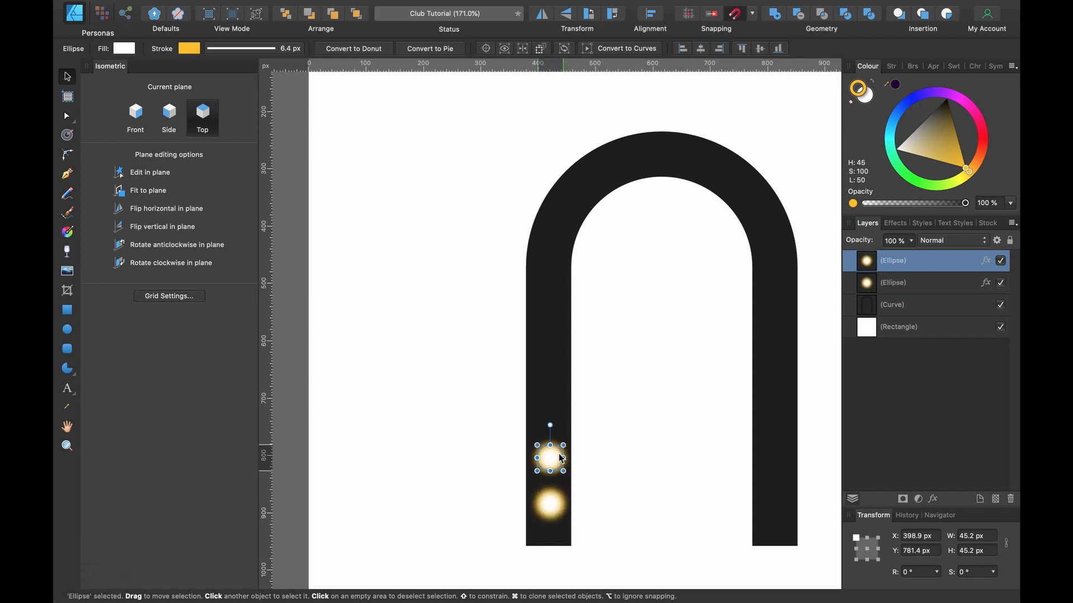
{"action": "key", "text": "super+j"}
{"action": "key", "text": "super+j"}
{"action": "key", "text": "super+j"}
{"action": "key", "text": "super+j"}
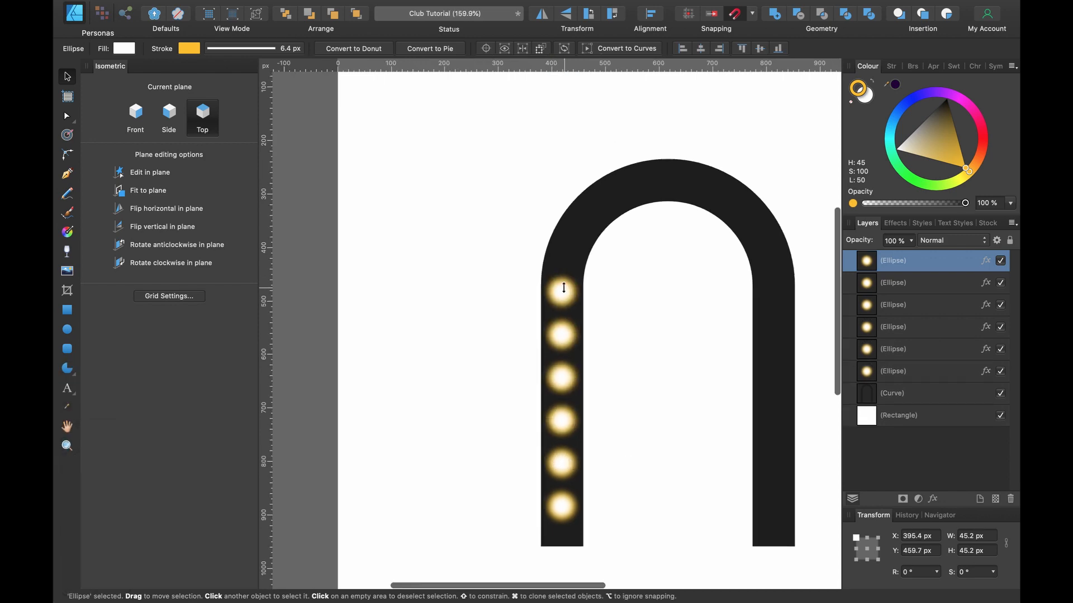
{"action": "scroll", "coordinate": [565, 288], "scroll_direction": "up", "scroll_amount": 2}
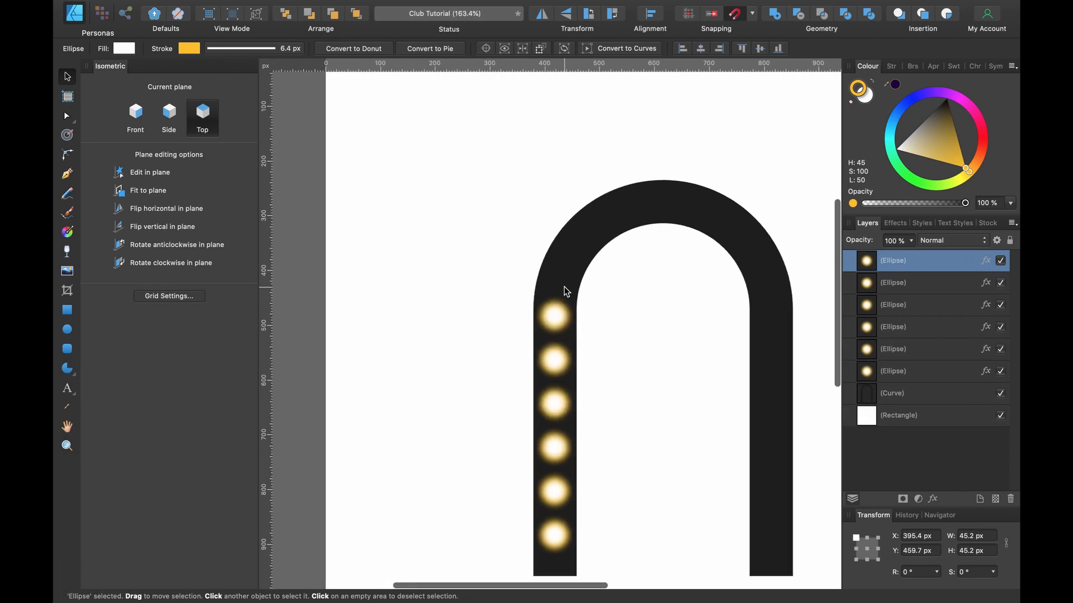
Duplicate the top bulb four times and place the copies along the left half of the arch's curve.
{"action": "scroll", "coordinate": [565, 290], "scroll_direction": "up", "scroll_amount": 3}
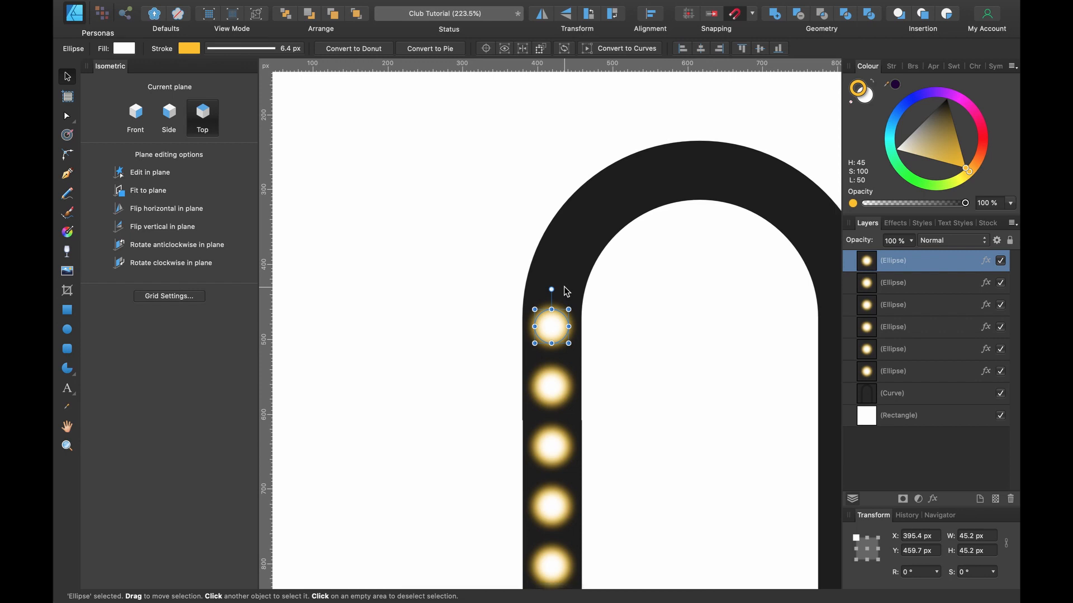
{"action": "key", "text": "super+j"}
{"action": "left_click_drag", "start_coordinate": [553, 321], "coordinate": [560, 278]}
{"action": "key", "text": "super+j"}
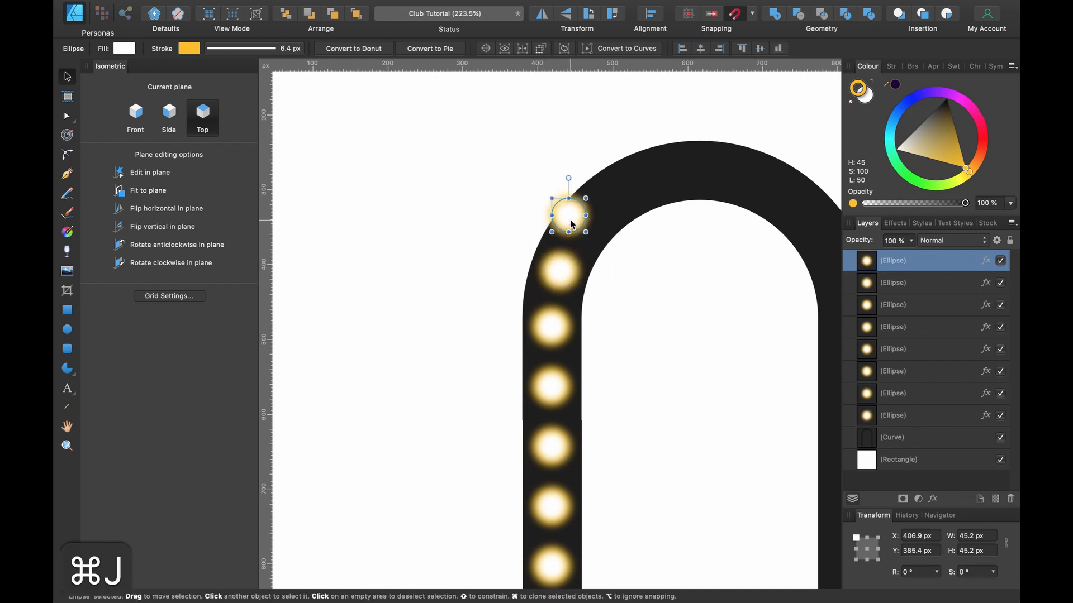
{"action": "left_click_drag", "start_coordinate": [571, 223], "coordinate": [589, 231]}
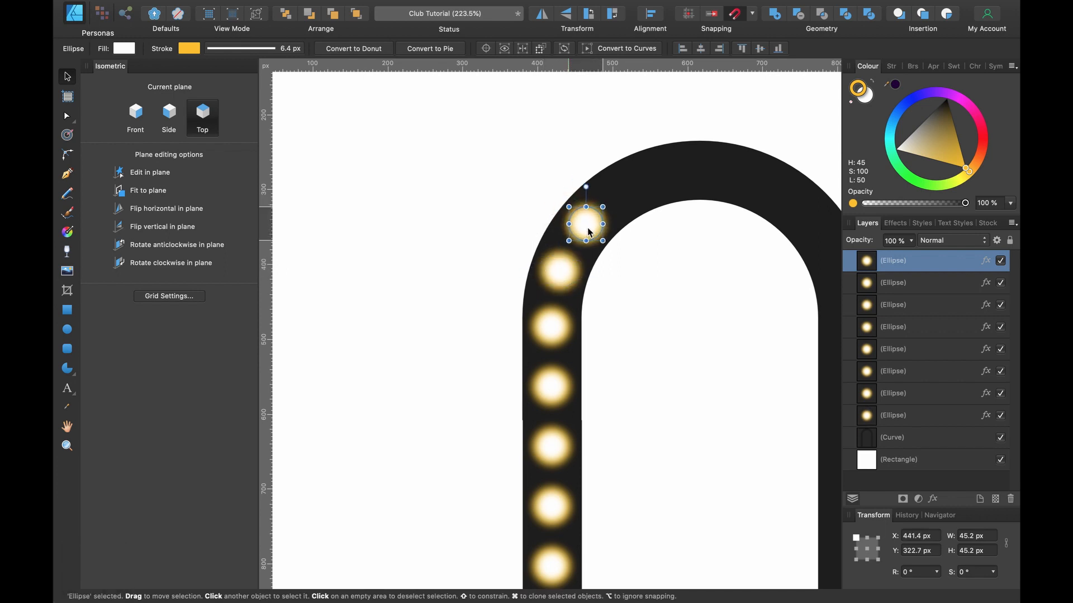
{"action": "key", "text": "super+j"}
{"action": "left_click_drag", "start_coordinate": [621, 174], "coordinate": [631, 187]}
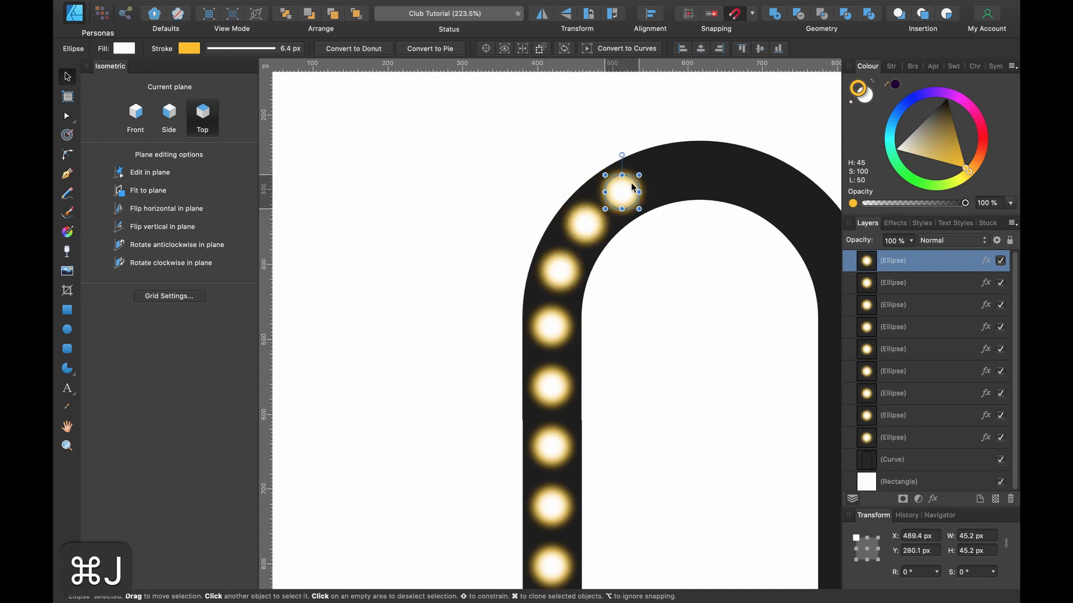
{"action": "key", "text": "super+j"}
{"action": "scroll", "coordinate": [631, 183], "scroll_direction": "down", "scroll_amount": 5}
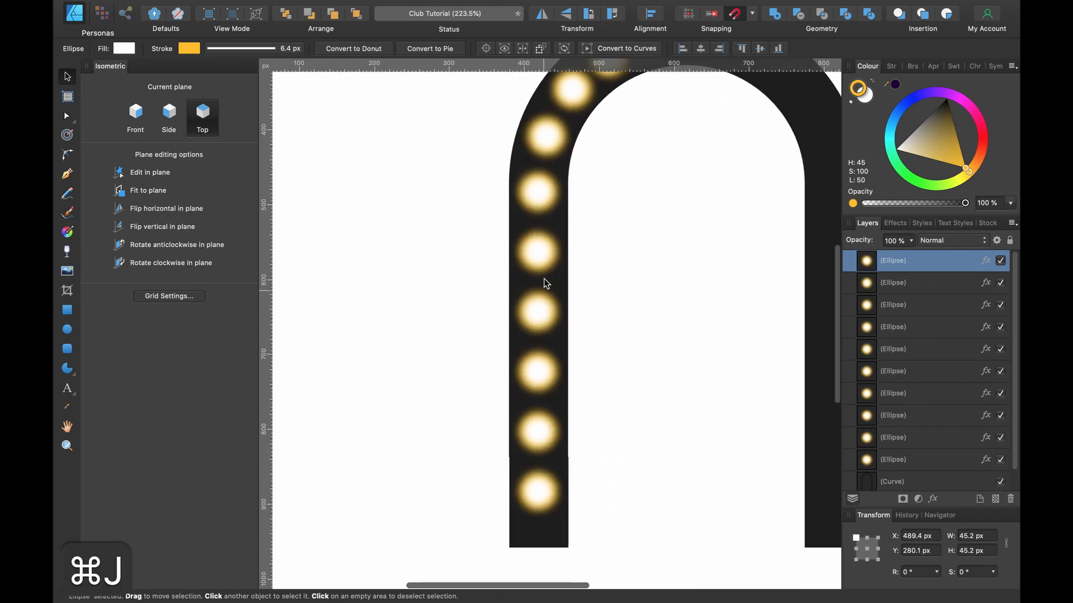
{"action": "scroll", "coordinate": [790, 296], "scroll_direction": "right", "scroll_amount": 5}
{"action": "scroll", "coordinate": [790, 297], "scroll_direction": "up", "scroll_amount": 5}
{"action": "left_click_drag", "start_coordinate": [515, 150], "coordinate": [528, 161]}
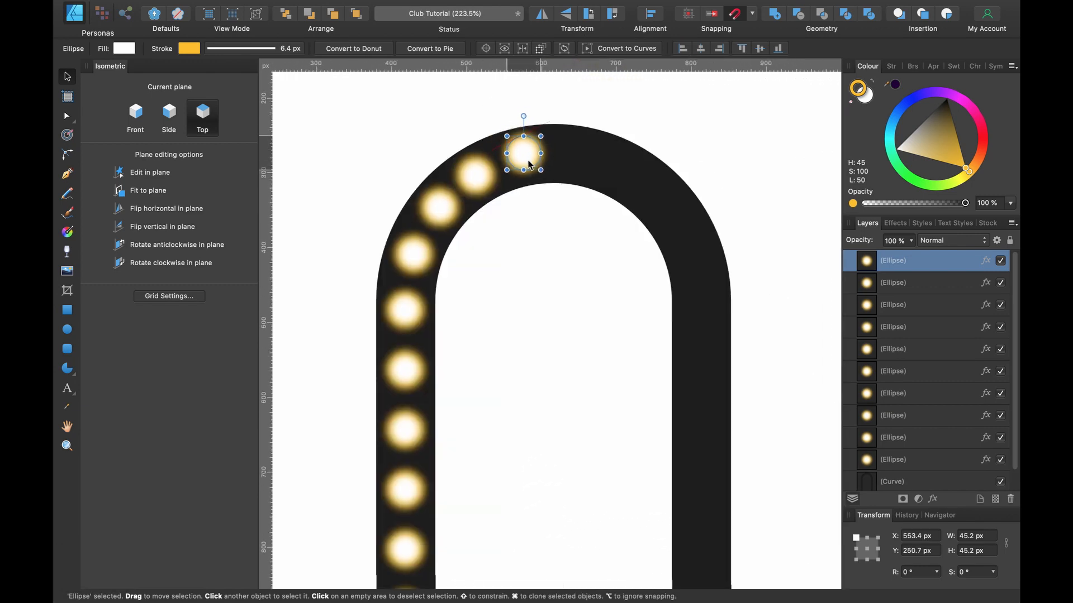
Place four more bulb copies along the right half of the arch's curve and delete the surplus duplicate.
{"action": "key", "text": "super+j"}
{"action": "left_click_drag", "start_coordinate": [579, 135], "coordinate": [663, 197]}
{"action": "key", "text": "super+j"}
{"action": "key", "text": "super+j"}
{"action": "key", "text": "super+j"}
{"action": "left_click_drag", "start_coordinate": [701, 231], "coordinate": [688, 243]}
{"action": "scroll", "coordinate": [687, 244], "scroll_direction": "down", "scroll_amount": 2}
{"action": "scroll", "coordinate": [687, 243], "scroll_direction": "right", "scroll_amount": 1}
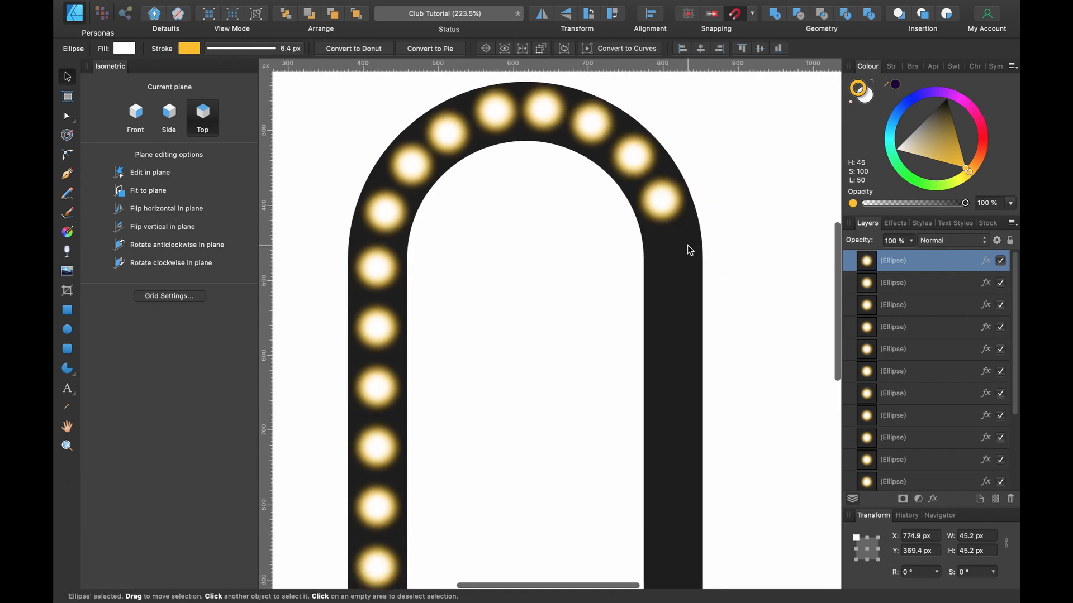
{"action": "key", "text": "BackSpace"}
Duplicate the six left-leg bulbs and align the copies on the right leg at the same height, at X 791.4 px.
{"action": "scroll", "coordinate": [876, 366], "scroll_direction": "down", "scroll_amount": 5}
{"action": "key", "text": "super+minus"}
{"action": "left_click", "coordinate": [907, 451]}
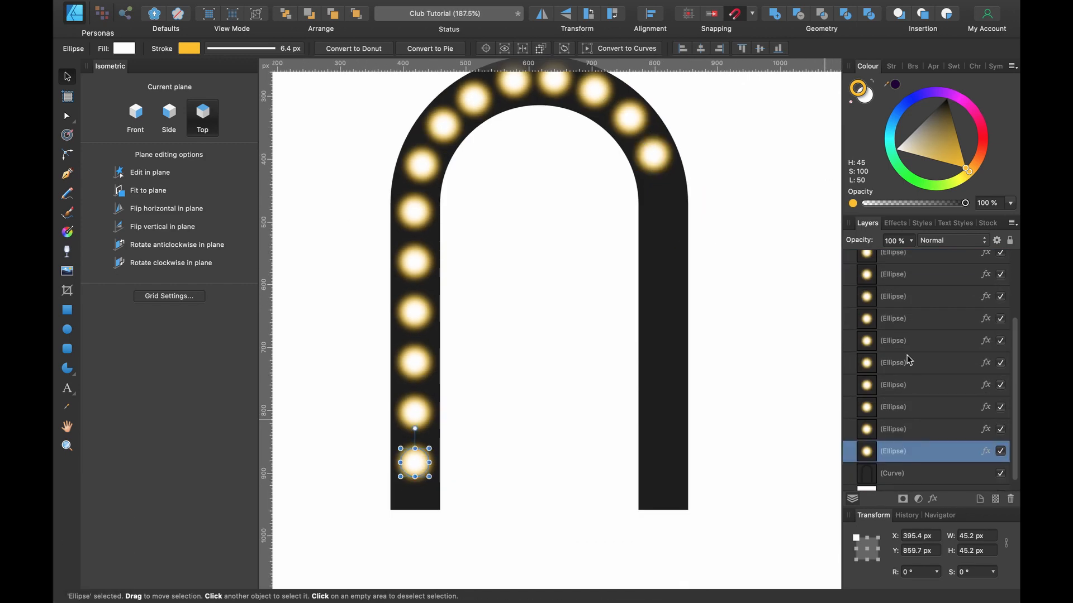
{"action": "left_click", "coordinate": [906, 342], "text": "shift"}
{"action": "key", "text": "super+j"}
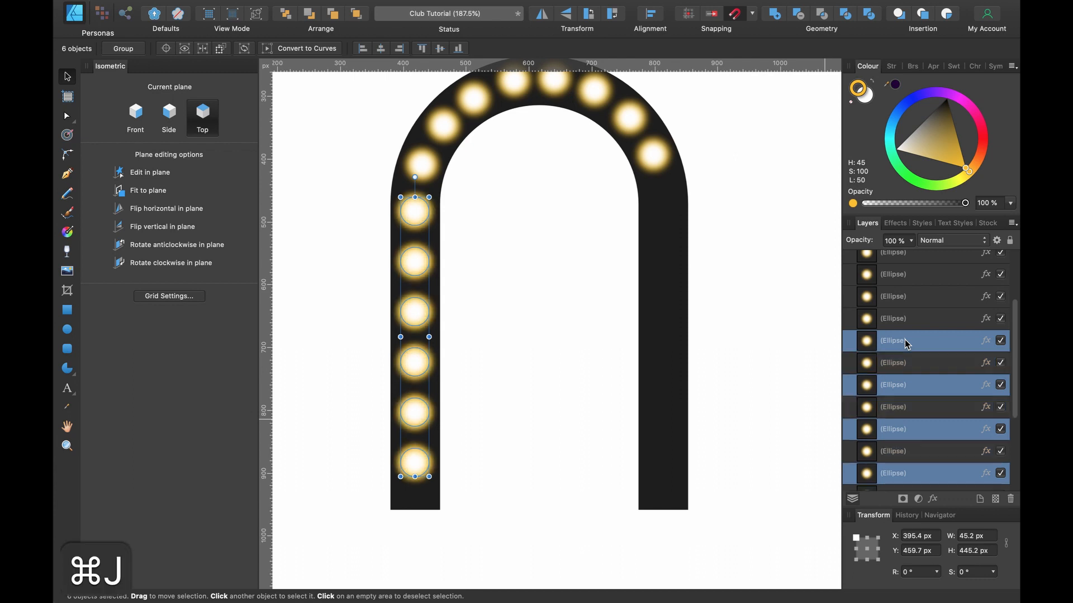
{"action": "left_click_drag", "start_coordinate": [420, 218], "coordinate": [669, 208]}
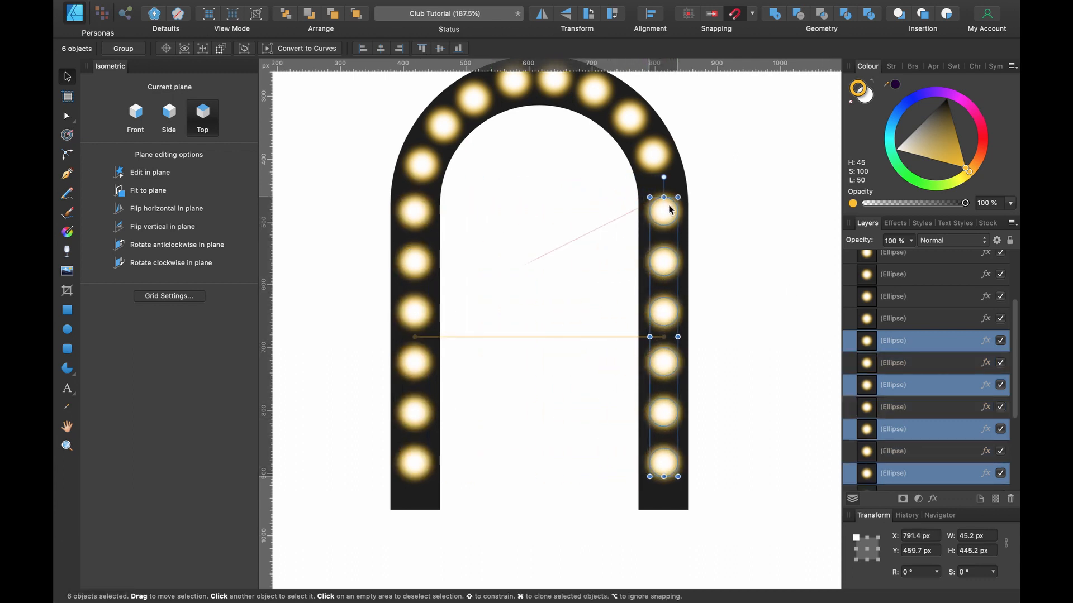
Nudge the bulbs on the right half of the arch's curve so they are evenly spaced and centred in the band.
{"action": "left_click_drag", "start_coordinate": [737, 247], "coordinate": [734, 236]}
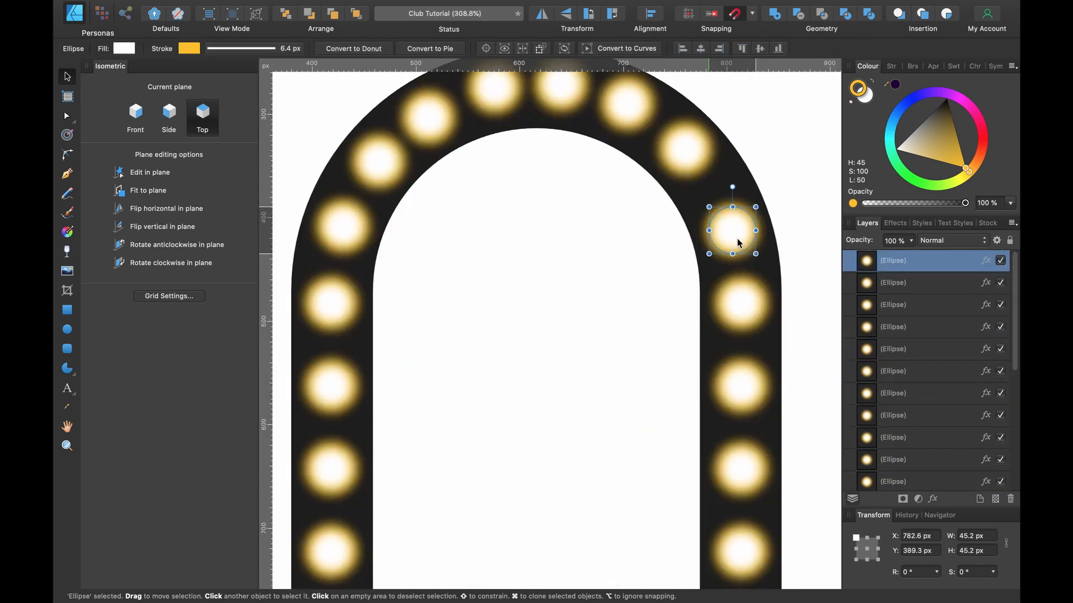
{"action": "left_click_drag", "start_coordinate": [687, 158], "coordinate": [694, 165]}
{"action": "left_click_drag", "start_coordinate": [638, 115], "coordinate": [641, 121]}
{"action": "scroll", "coordinate": [641, 122], "scroll_direction": "up", "scroll_amount": 3}
{"action": "left_click_drag", "start_coordinate": [579, 149], "coordinate": [582, 149]}
Select all 20 bulbs and nest them inside the arch curve as child layers, collapsing its layer list.
{"action": "scroll", "coordinate": [582, 149], "scroll_direction": "down", "scroll_amount": 8}
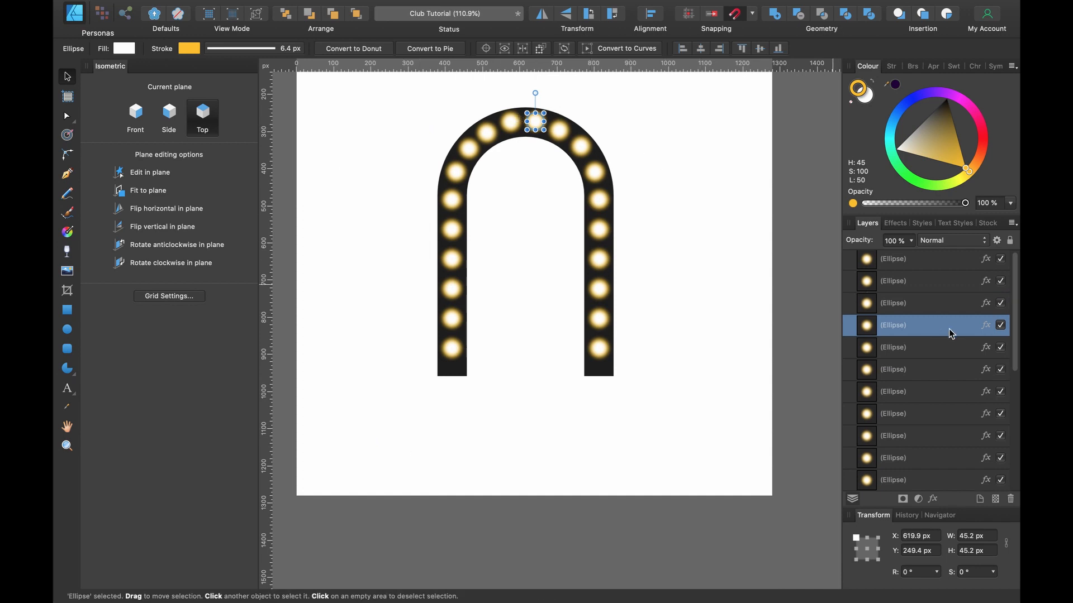
{"action": "left_click", "coordinate": [914, 268]}
{"action": "scroll", "coordinate": [914, 268], "scroll_direction": "down", "scroll_amount": 2}
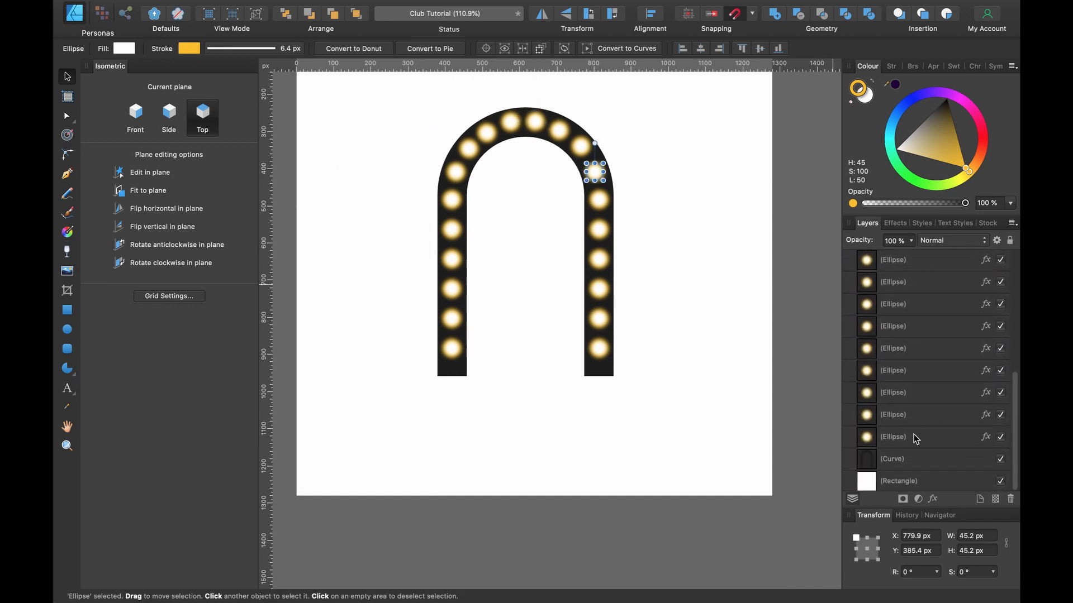
{"action": "left_click", "coordinate": [913, 436], "text": "shift"}
{"action": "left_click_drag", "start_coordinate": [892, 445], "coordinate": [931, 462]}
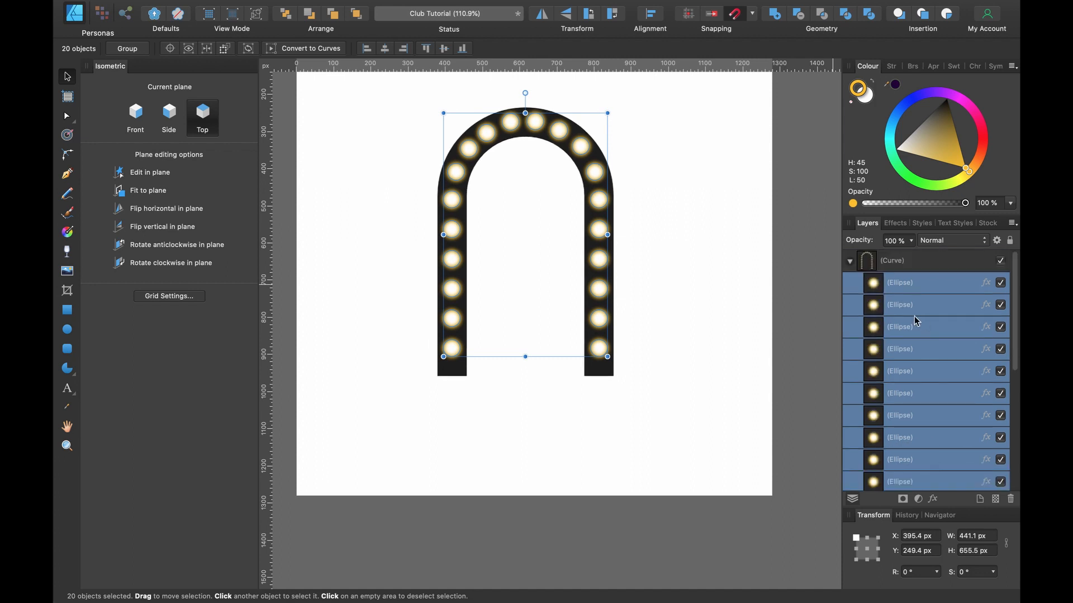
{"action": "left_click", "coordinate": [850, 261]}
Show the isometric grid and fit the lit arch to the Front plane.
{"action": "scroll", "coordinate": [671, 275], "scroll_direction": "down", "scroll_amount": 1}
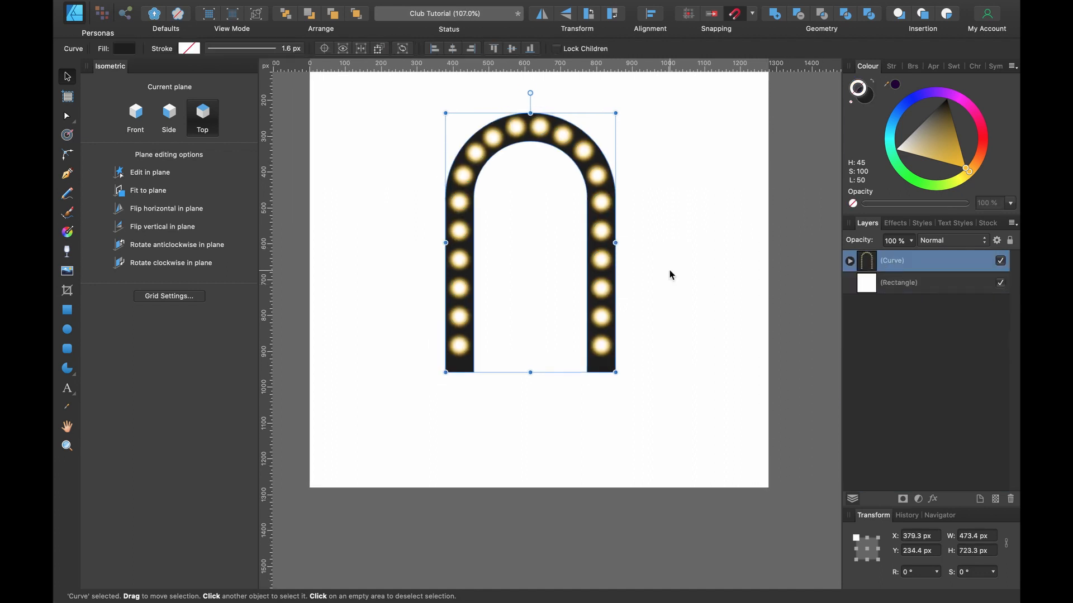
{"action": "key", "text": "super+apostrophe"}
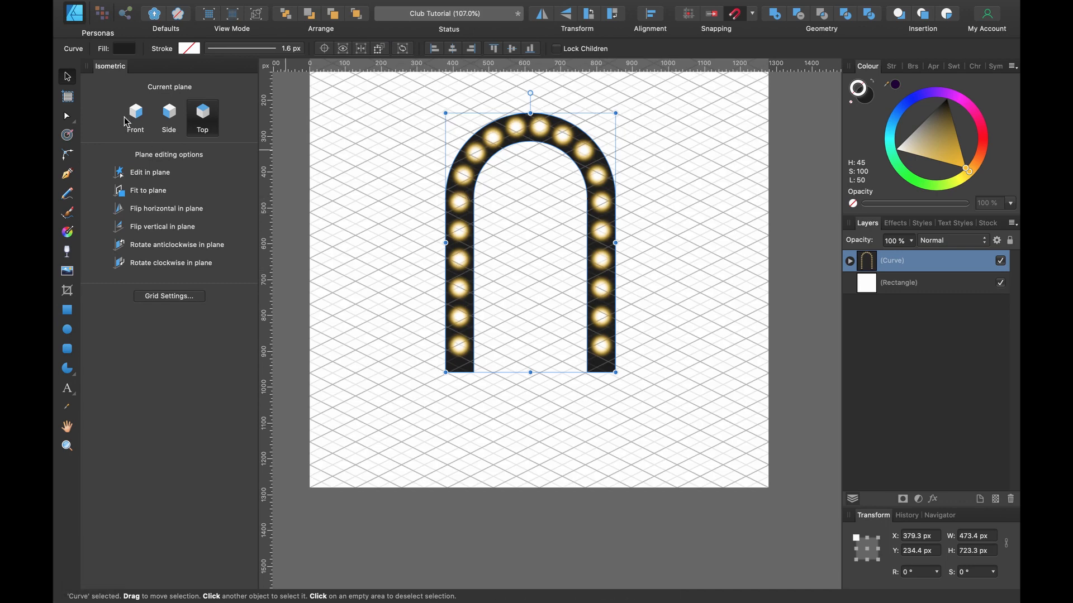
{"action": "left_click", "coordinate": [141, 116]}
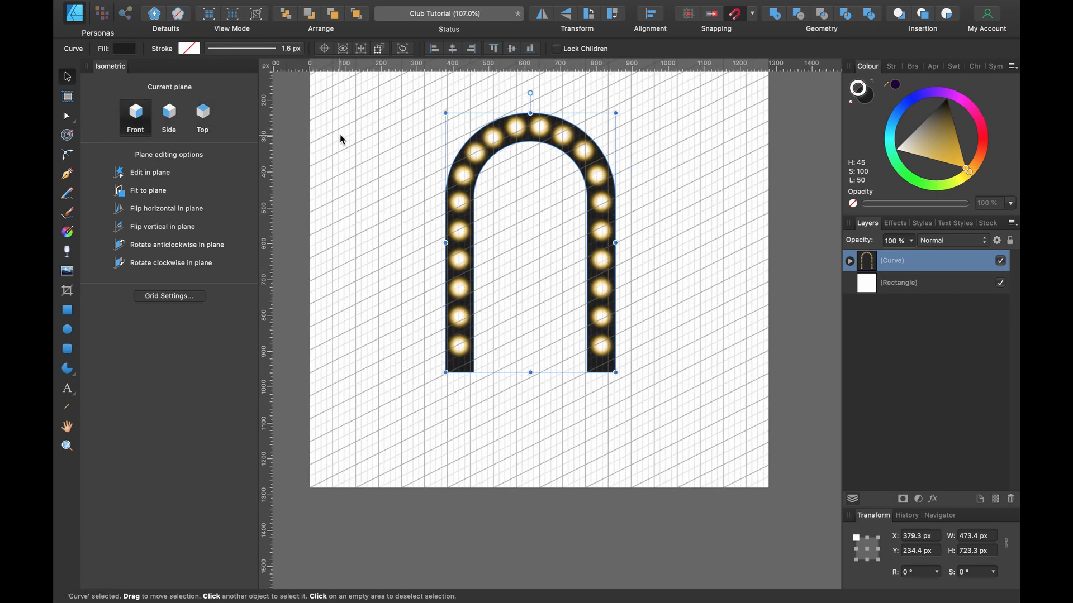
{"action": "left_click", "coordinate": [156, 192]}
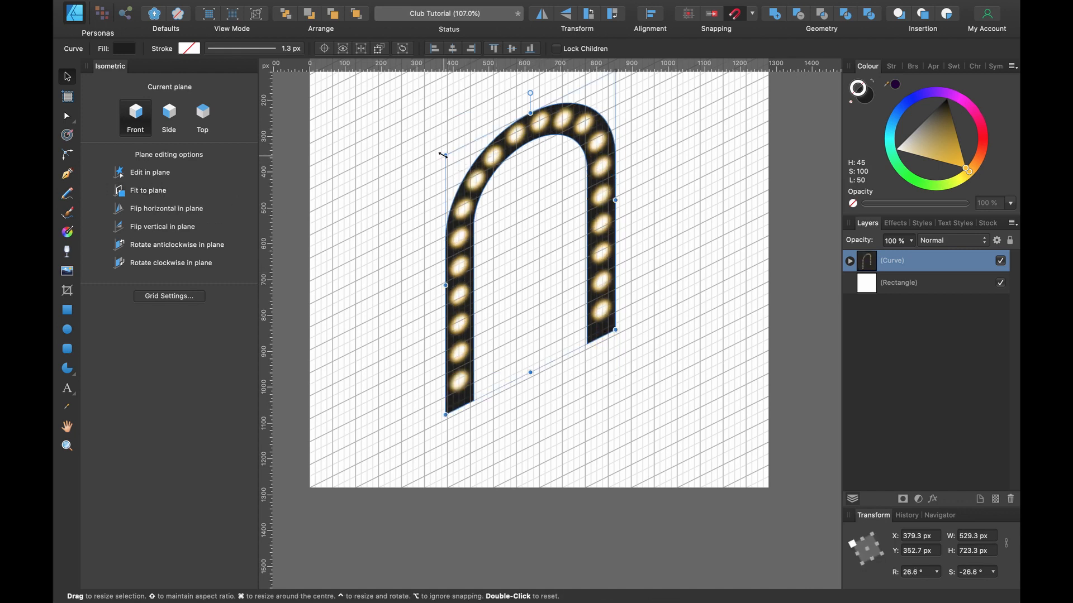
Scale the isometric arch down to about 336 × 459 px and position it at about X 595, Y 395 px.
{"action": "mouse_move", "coordinate": [444, 156]}
{"action": "left_mouse_down"}
{"action": "mouse_move", "coordinate": [469, 191]}
{"action": "mouse_move", "coordinate": [454, 191]}
{"action": "mouse_move", "coordinate": [522, 231]}
{"action": "mouse_move", "coordinate": [499, 225]}
{"action": "left_mouse_up"}
{"action": "scroll", "coordinate": [581, 213], "scroll_direction": "up", "scroll_amount": 5}
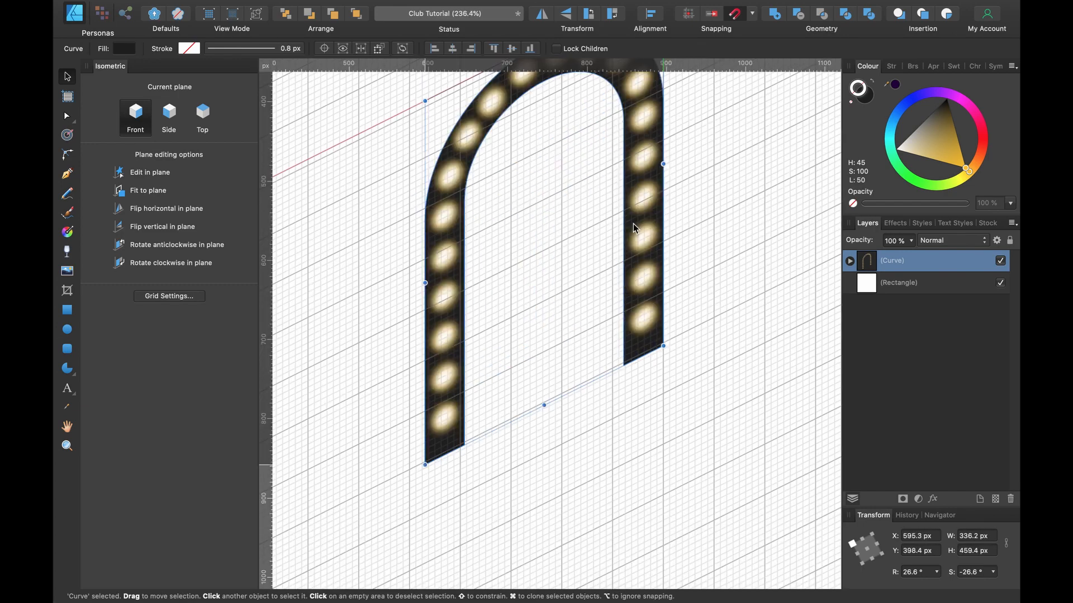
{"action": "scroll", "coordinate": [656, 355], "scroll_direction": "up", "scroll_amount": 1}
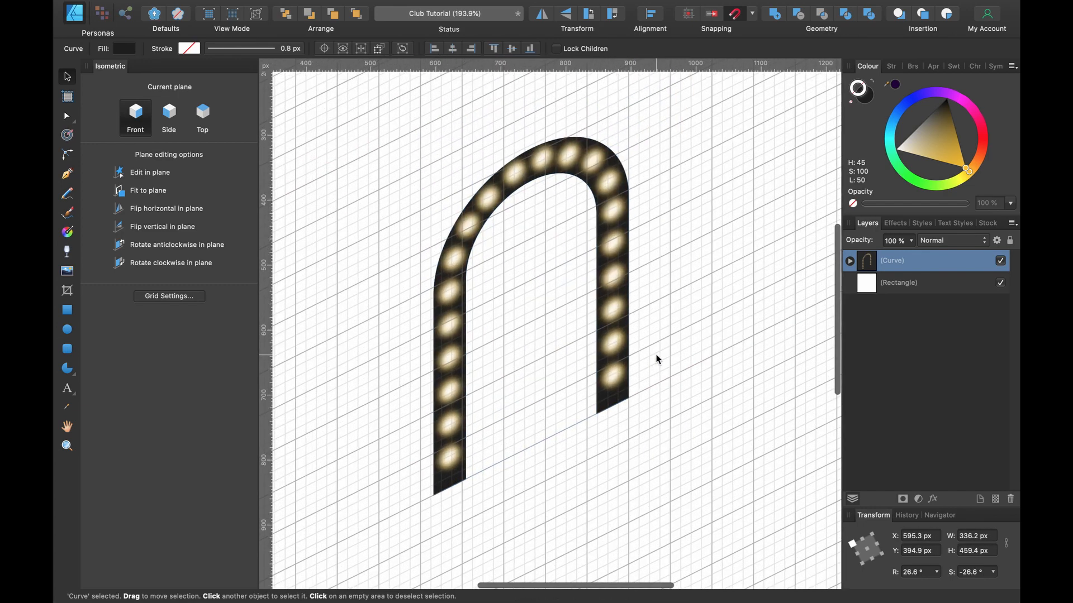
{"action": "scroll", "coordinate": [655, 354], "scroll_direction": "up", "scroll_amount": 3}
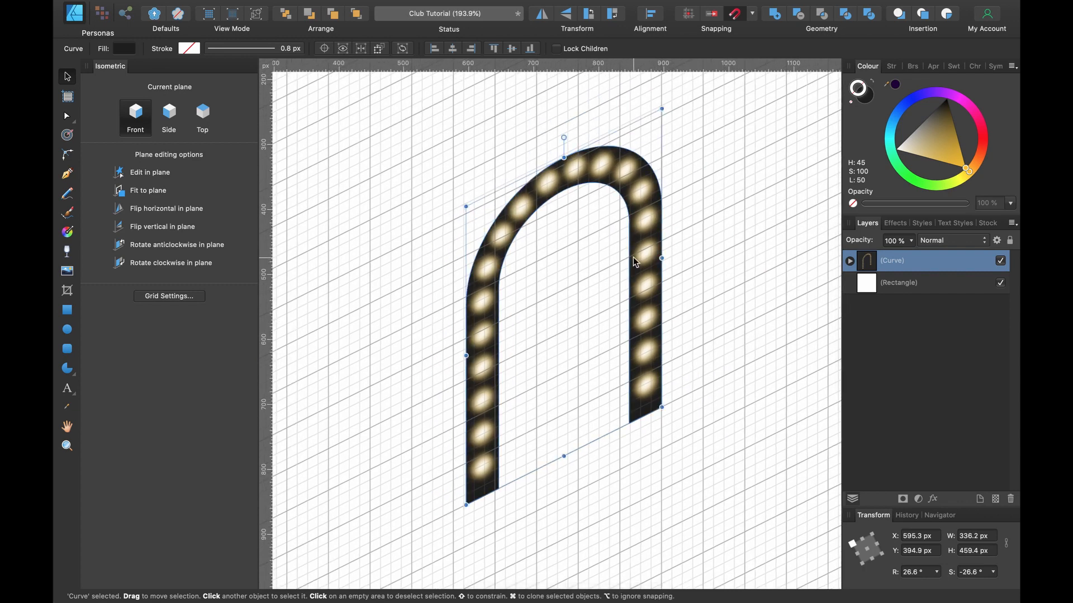
Duplicate the lit arch and delete all 20 bulbs from the lower copy, leaving a plain dark arch.
{"action": "key", "text": "super+j"}
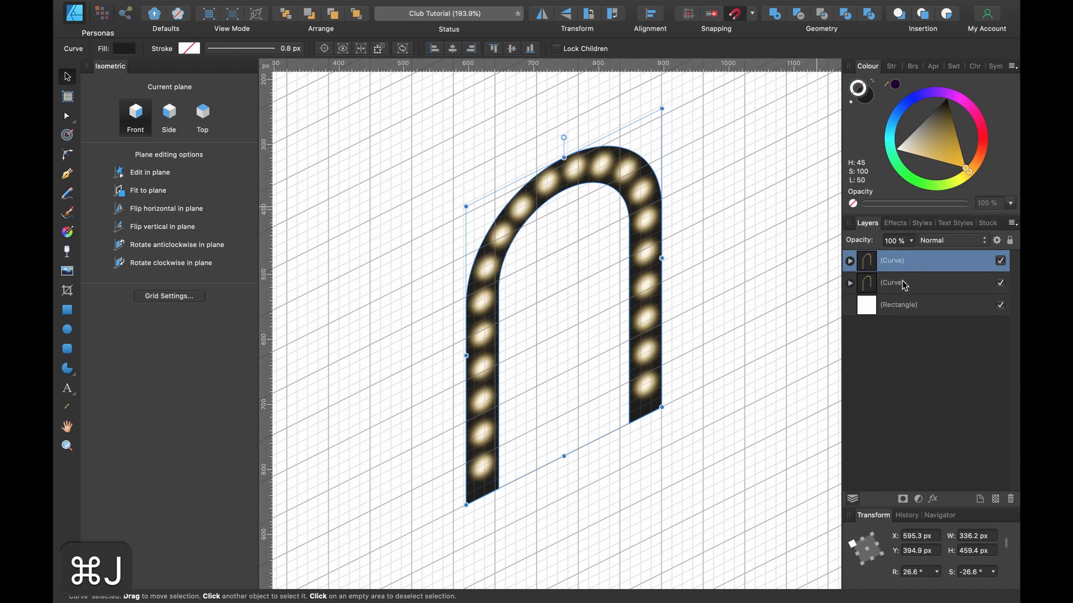
{"action": "left_click", "coordinate": [904, 285]}
{"action": "left_click", "coordinate": [850, 282]}
{"action": "left_click", "coordinate": [902, 309]}
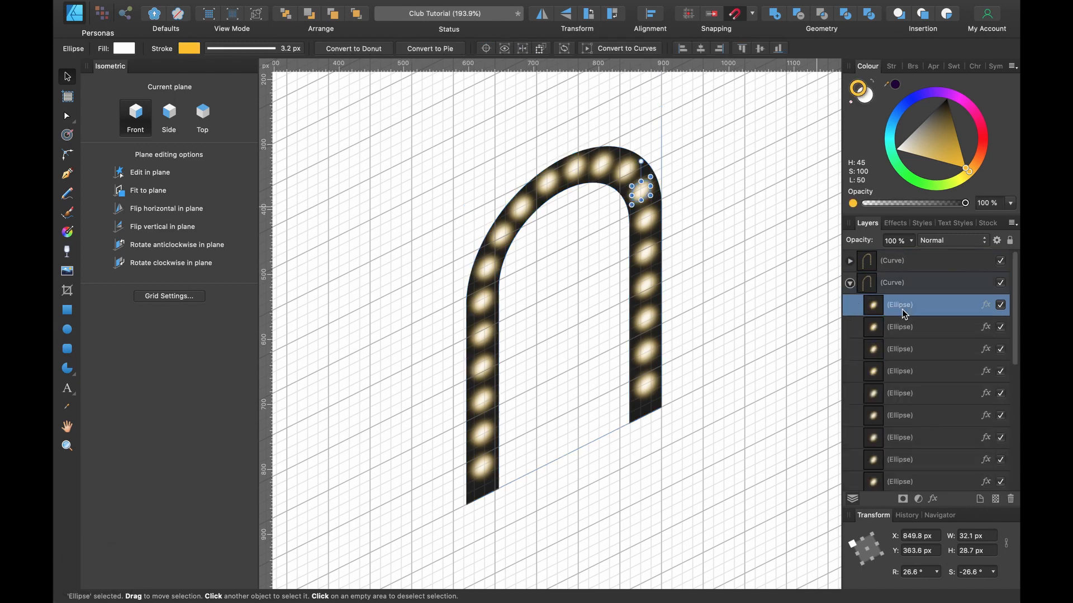
{"action": "scroll", "coordinate": [901, 310], "scroll_direction": "down", "scroll_amount": 5}
{"action": "left_click", "coordinate": [919, 458], "text": "shift"}
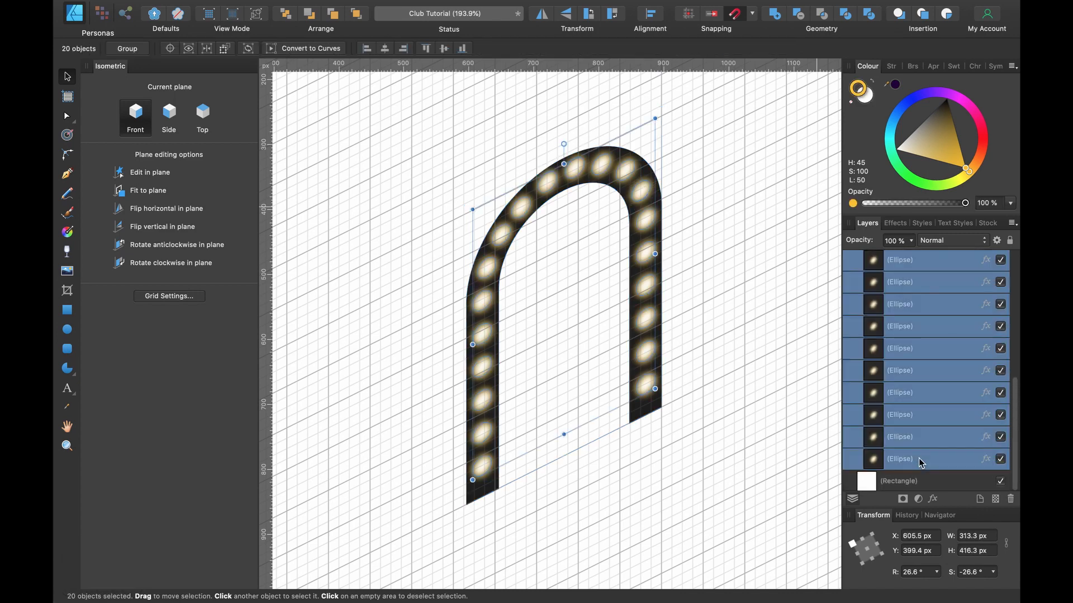
{"action": "key", "text": "BackSpace"}
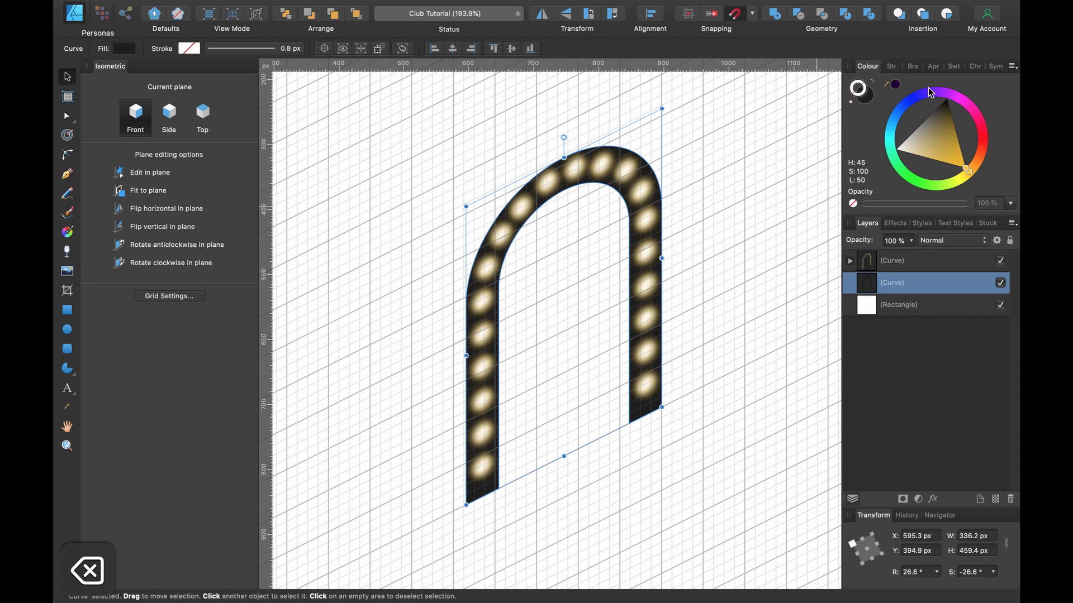
Recolour the plain arch copy with a neutral mid-grey fill at 0 saturation and 36 lightness.
{"action": "mouse_move", "coordinate": [943, 131]}
{"action": "left_mouse_down"}
{"action": "mouse_move", "coordinate": [926, 110]}
{"action": "mouse_move", "coordinate": [918, 123]}
{"action": "mouse_move", "coordinate": [933, 118]}
{"action": "left_mouse_up"}
{"action": "left_click", "coordinate": [851, 102]}
{"action": "left_click", "coordinate": [869, 95]}
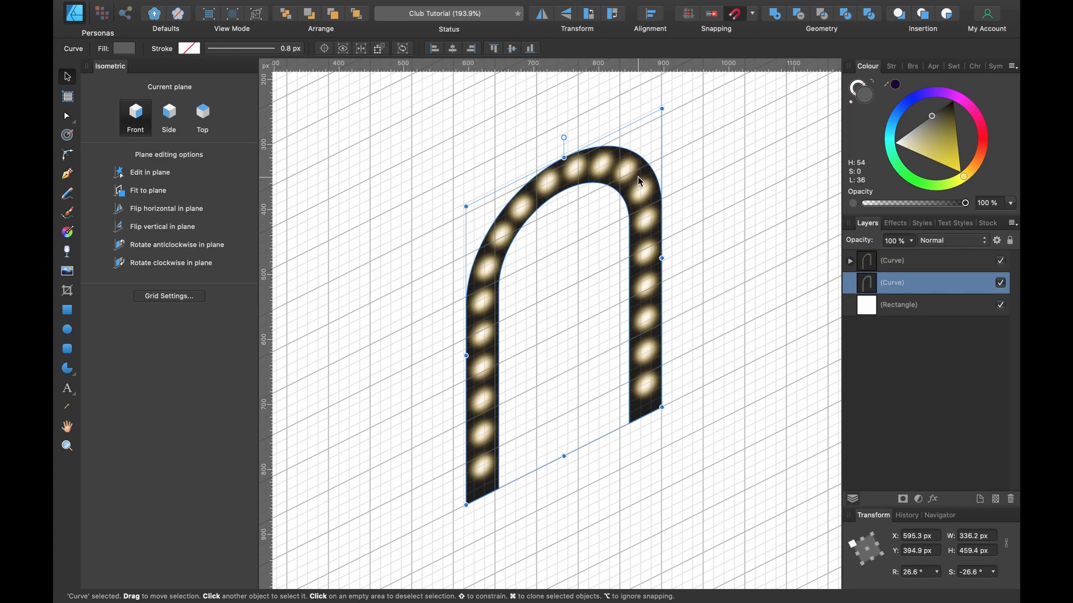
Switch to the Top plane and move the grey arch back along the isometric axis to about X 539, Y 367 px.
{"action": "scroll", "coordinate": [638, 176], "scroll_direction": "left", "scroll_amount": 3}
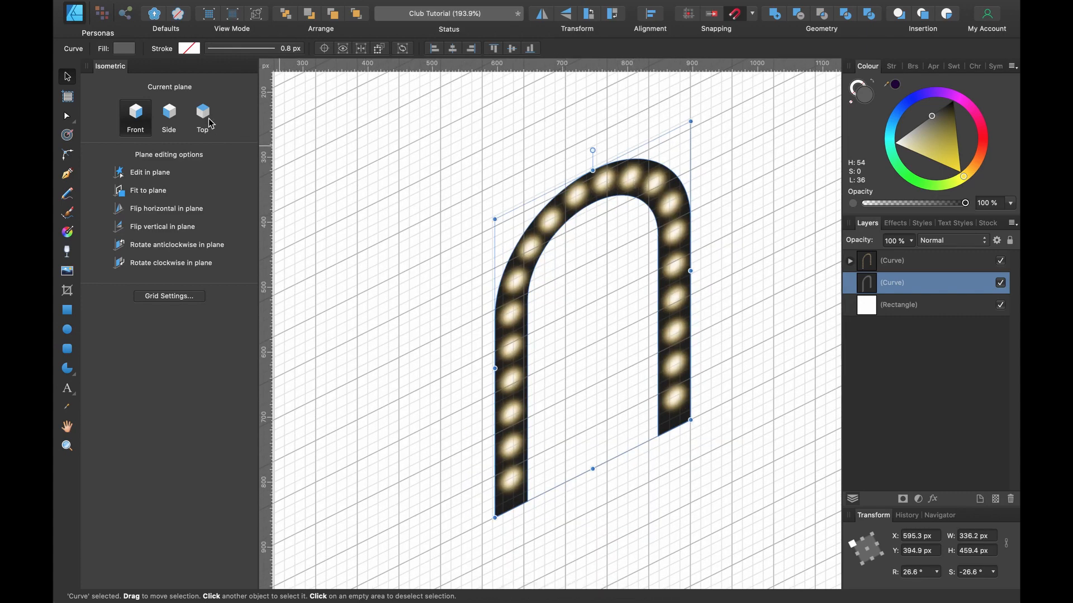
{"action": "left_click", "coordinate": [205, 121]}
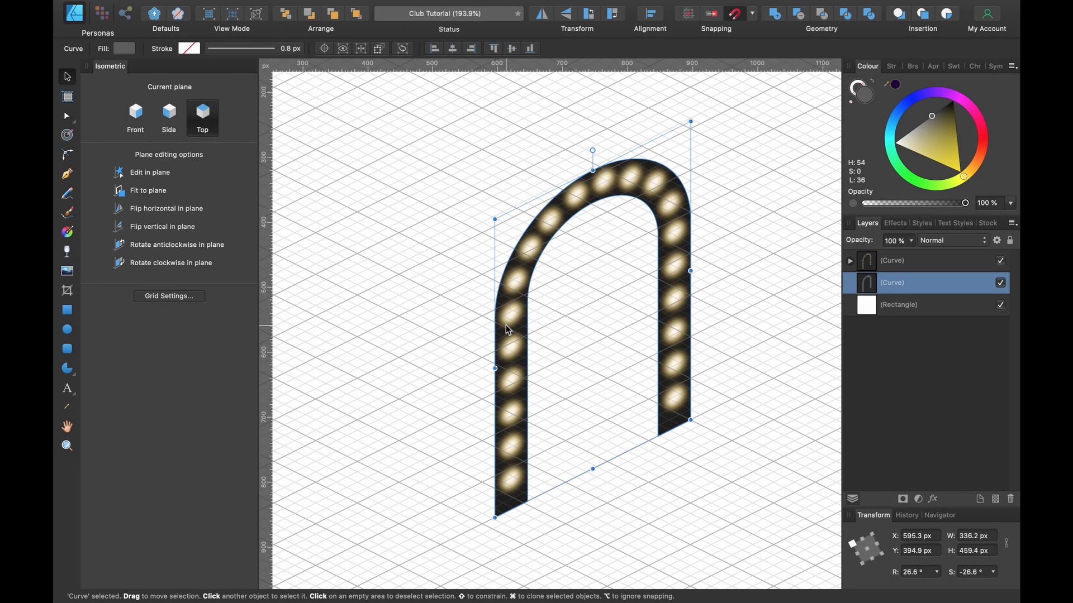
{"action": "left_click_drag", "start_coordinate": [505, 324], "coordinate": [478, 306]}
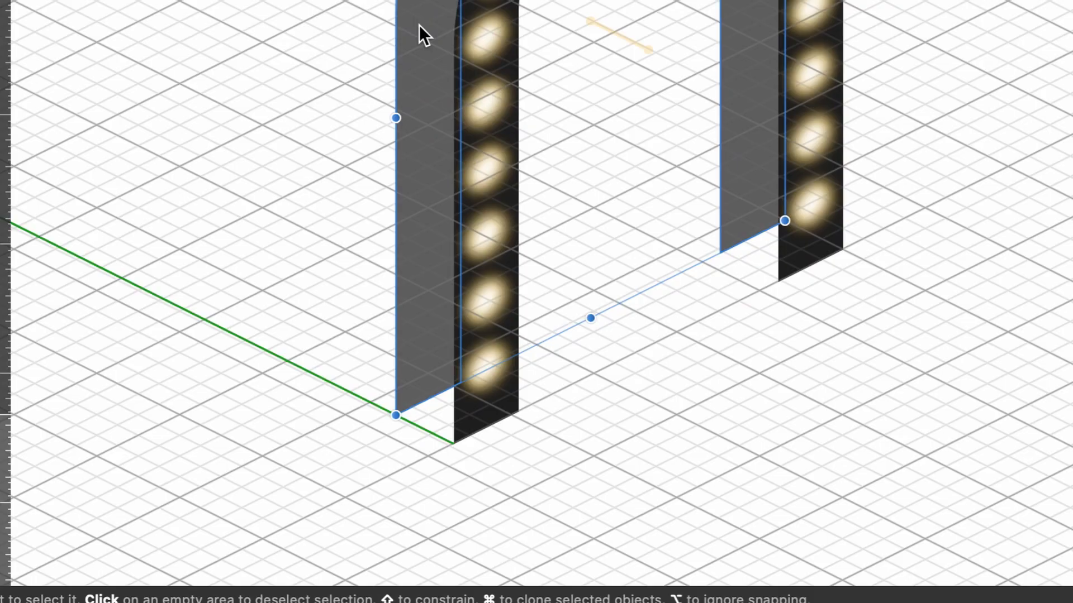
{"action": "left_click_drag", "start_coordinate": [419, 25], "coordinate": [406, 18]}
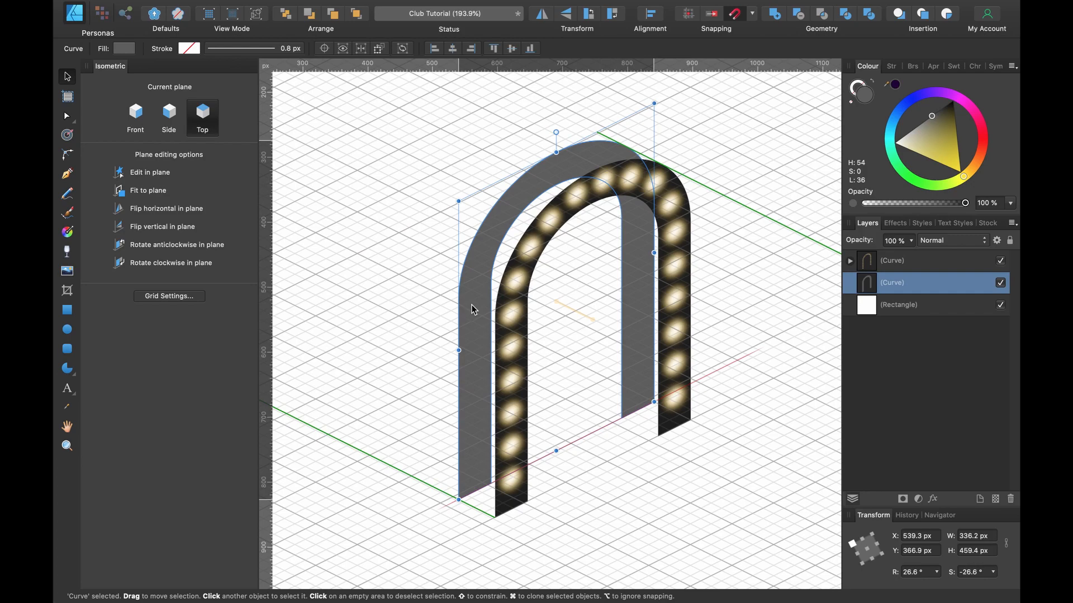
Add a node to the grey arch's left foot, snap it to the lit arch's outer bottom corner, and tuck the inner foot node behind the lights.
{"action": "scroll", "coordinate": [472, 307], "scroll_direction": "up", "scroll_amount": 4}
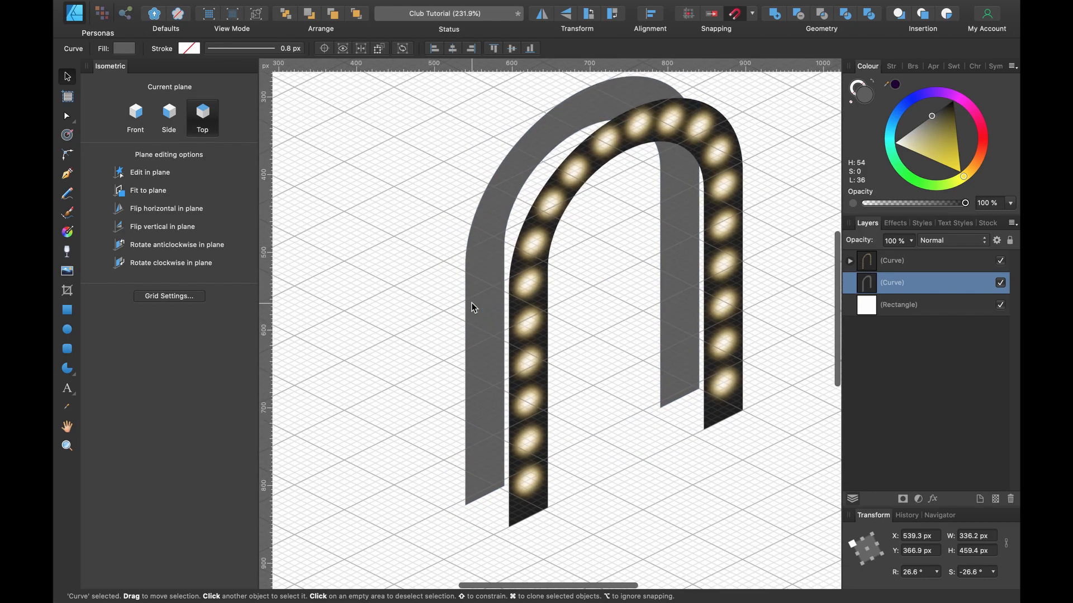
{"action": "key", "text": "a"}
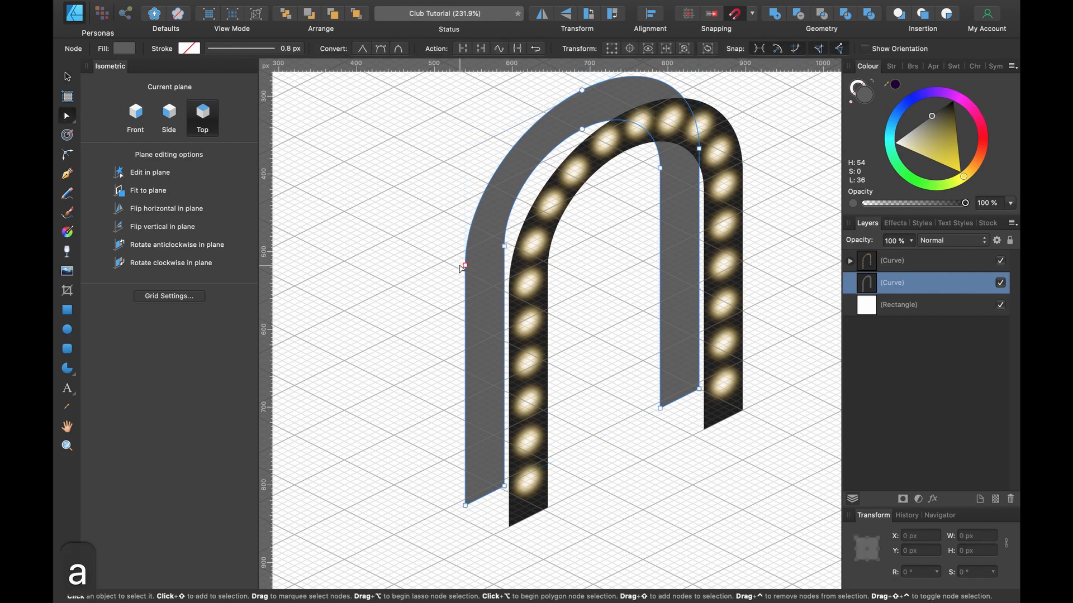
{"action": "scroll", "coordinate": [497, 501], "scroll_direction": "up", "scroll_amount": 5}
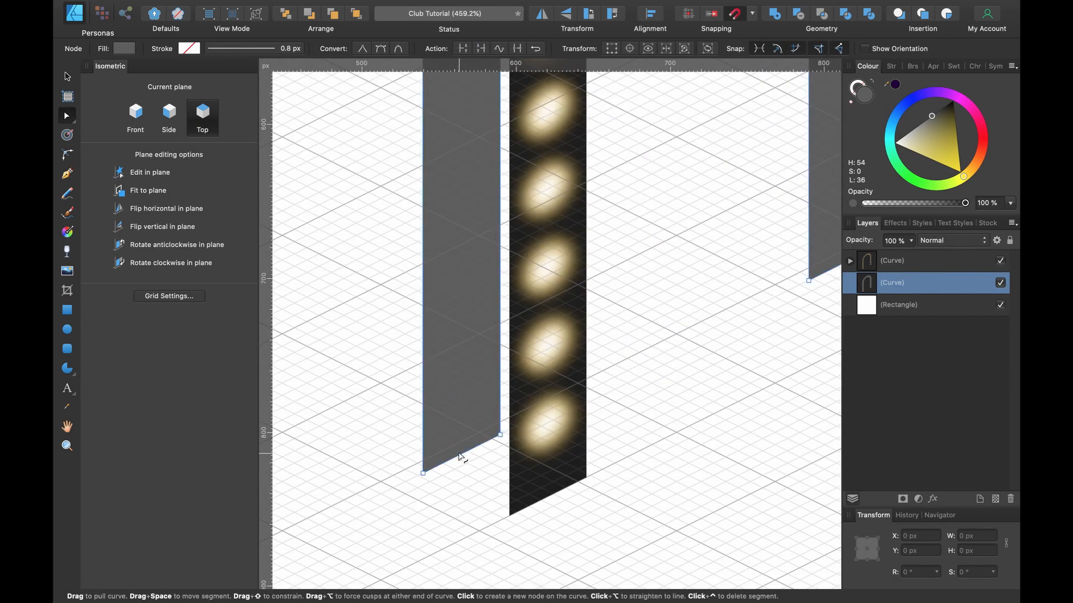
{"action": "left_click", "coordinate": [459, 457]}
{"action": "left_click_drag", "start_coordinate": [459, 456], "coordinate": [510, 516]}
{"action": "scroll", "coordinate": [515, 514], "scroll_direction": "up", "scroll_amount": 5}
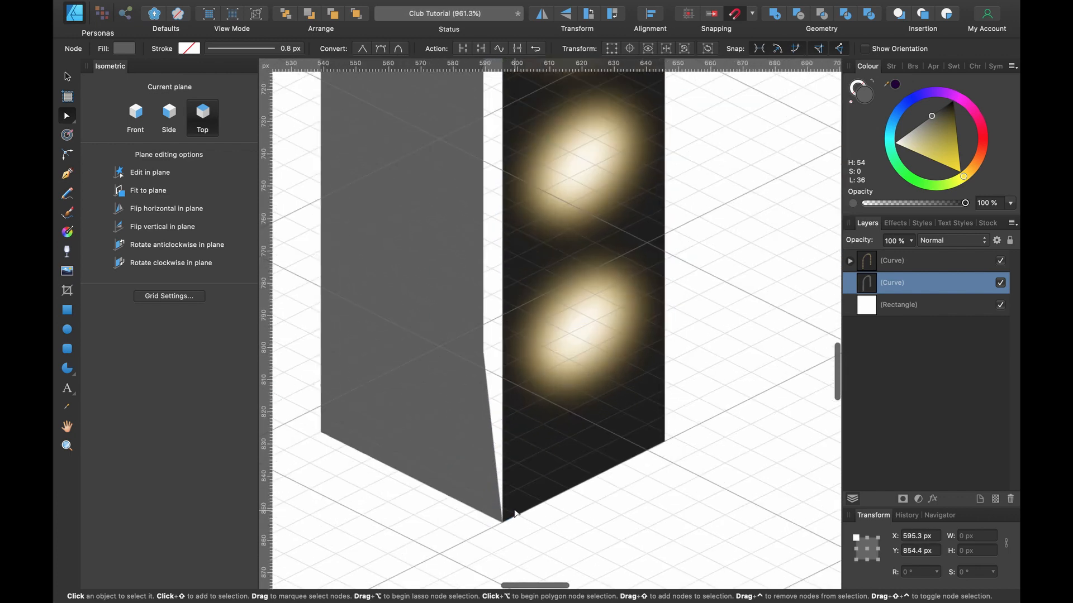
{"action": "left_click_drag", "start_coordinate": [483, 351], "coordinate": [554, 346]}
{"action": "scroll", "coordinate": [554, 346], "scroll_direction": "down", "scroll_amount": 4}
{"action": "scroll", "coordinate": [555, 351], "scroll_direction": "down", "scroll_amount": 4}
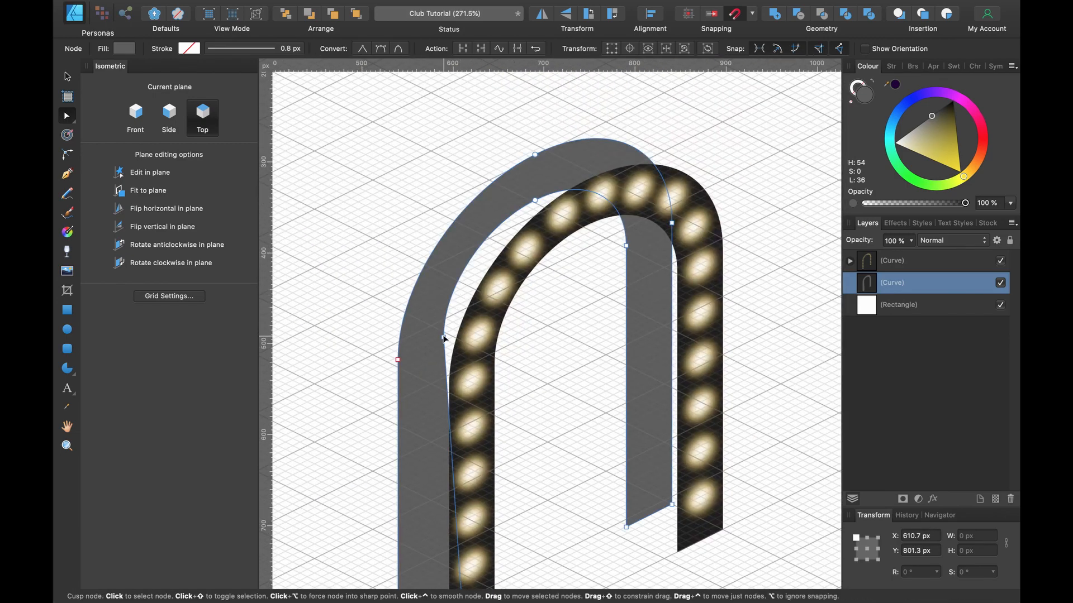
Shift the left leg's inner curve node behind the lit arch at about X 624, Y 496 px and delete the leftover node beside it.
{"action": "left_click_drag", "start_coordinate": [444, 338], "coordinate": [475, 339]}
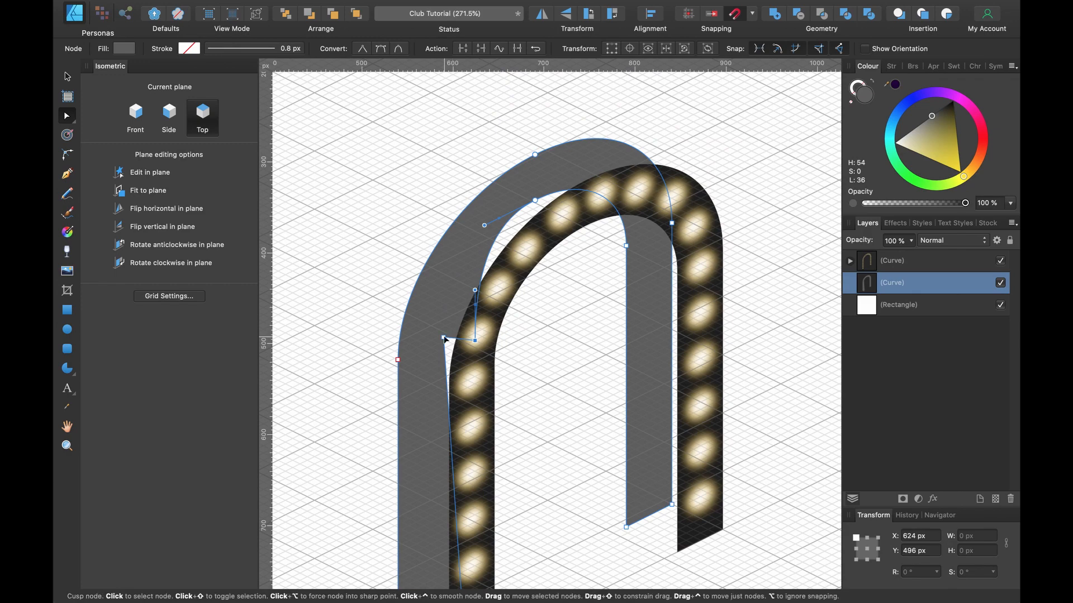
{"action": "left_click", "coordinate": [468, 360]}
{"action": "key", "text": "BackSpace"}
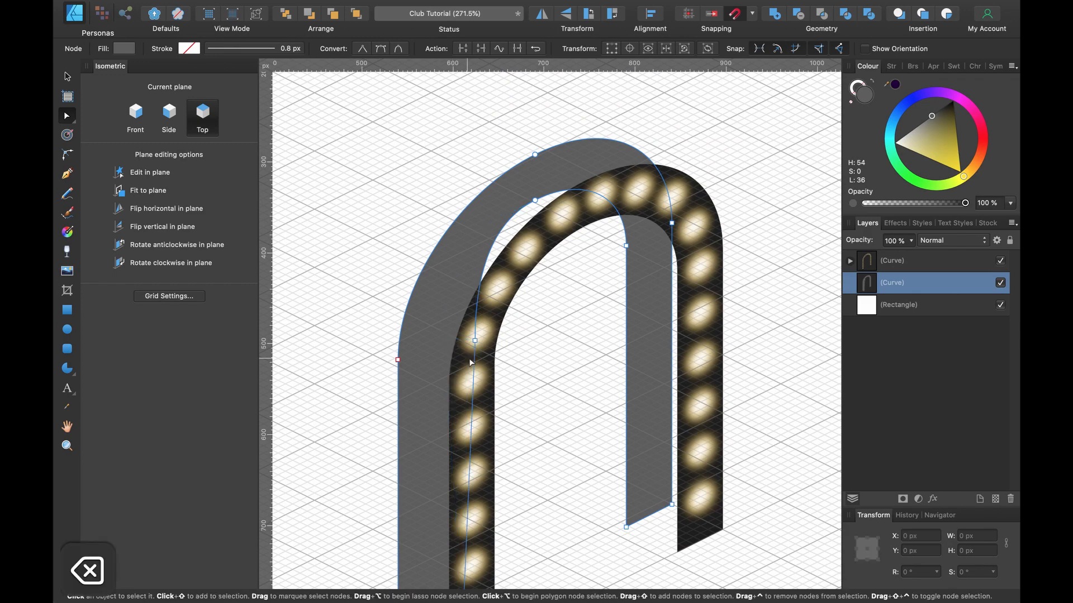
Add nodes to the grey arch's inner and outer crown curves and move the inner ones behind the lit arch, closing the gap there.
{"action": "scroll", "coordinate": [512, 264], "scroll_direction": "up", "scroll_amount": 3}
{"action": "scroll", "coordinate": [511, 264], "scroll_direction": "right", "scroll_amount": 2}
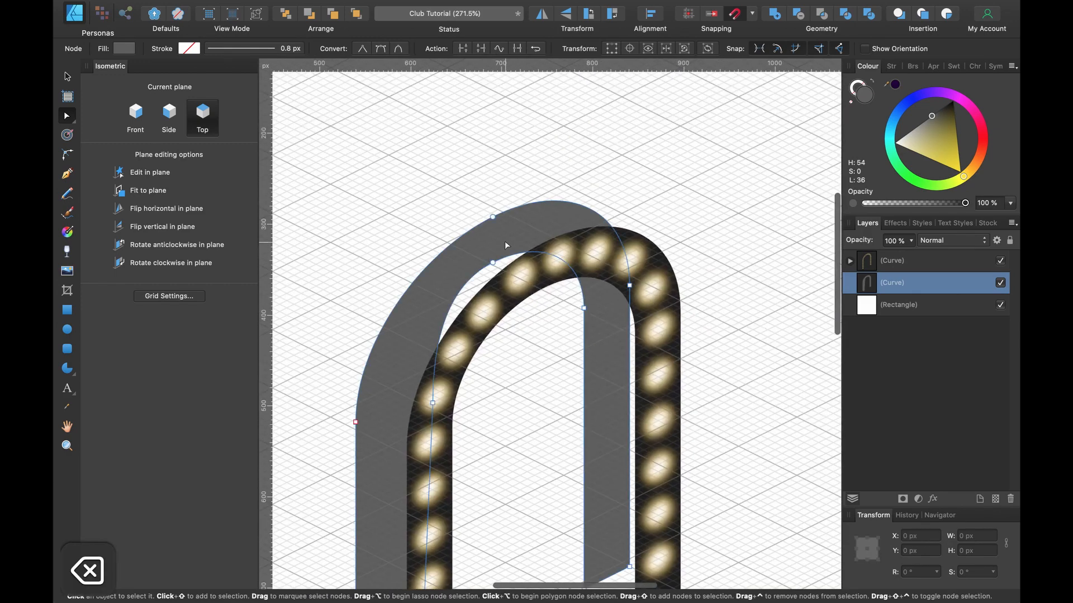
{"action": "left_click", "coordinate": [566, 263]}
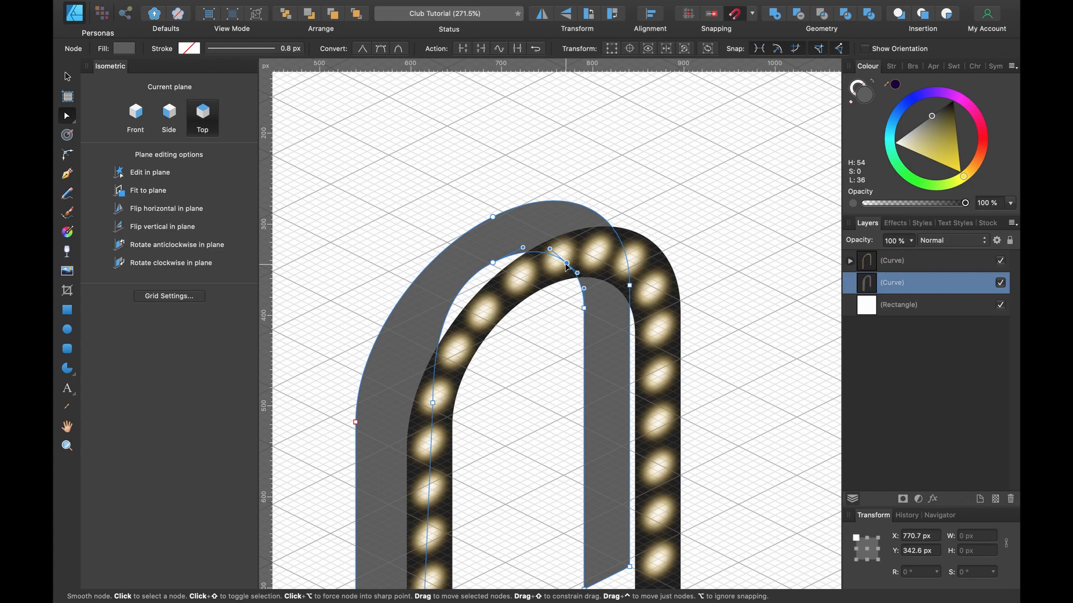
{"action": "left_click_drag", "start_coordinate": [566, 265], "coordinate": [551, 256]}
{"action": "scroll", "coordinate": [551, 253], "scroll_direction": "up", "scroll_amount": 3}
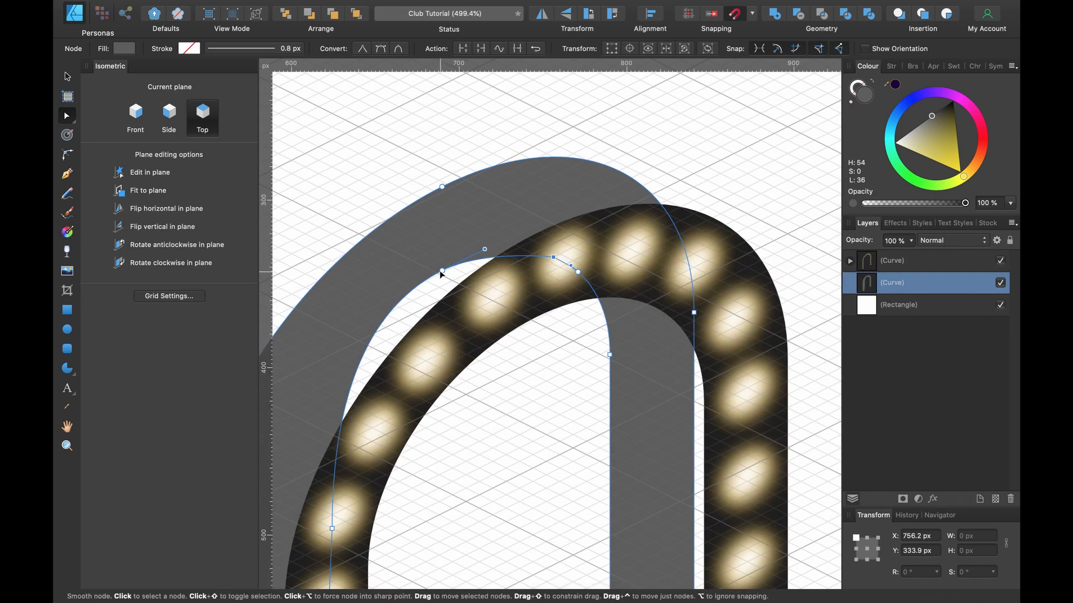
{"action": "left_click_drag", "start_coordinate": [440, 272], "coordinate": [475, 310]}
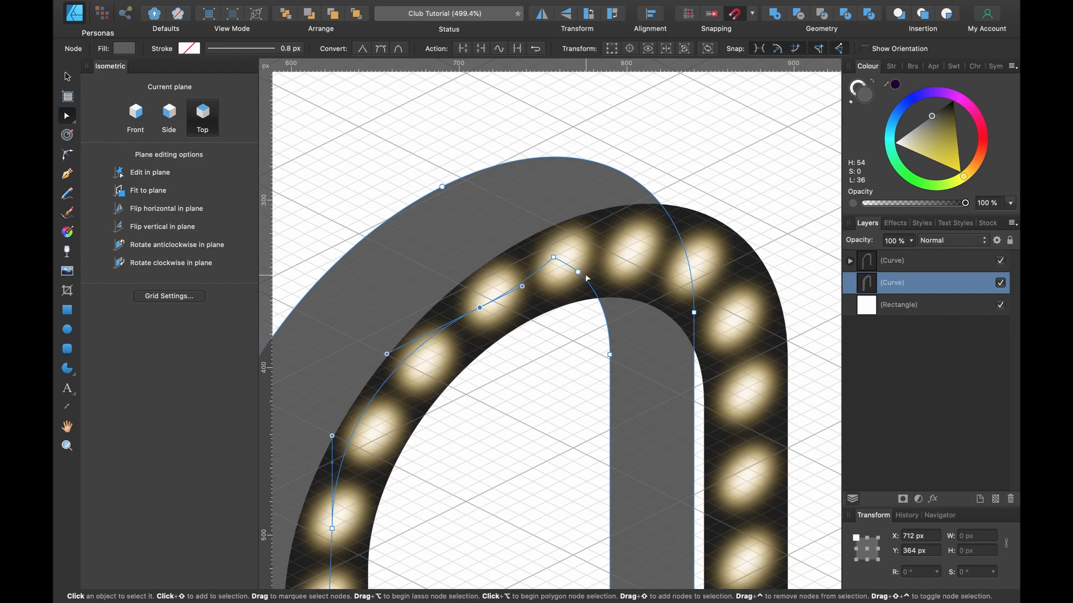
{"action": "scroll", "coordinate": [585, 274], "scroll_direction": "right", "scroll_amount": 3}
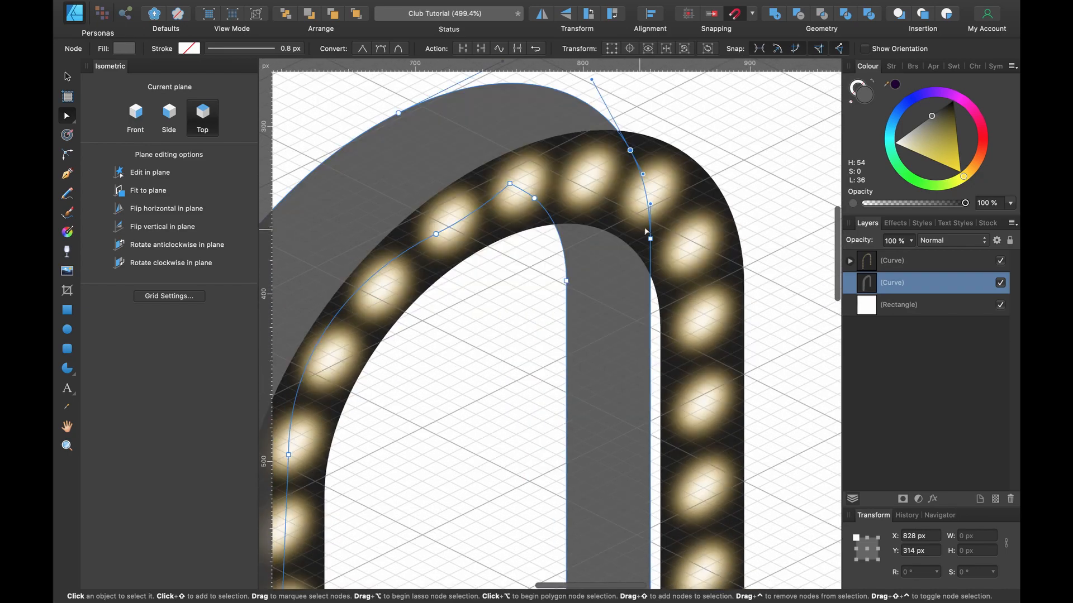
Add a node to the grey arch's right foot, snap it to the lit leg's inner bottom corner, and tuck the outer foot node behind it.
{"action": "scroll", "coordinate": [646, 231], "scroll_direction": "down", "scroll_amount": 5}
{"action": "scroll", "coordinate": [646, 231], "scroll_direction": "right", "scroll_amount": 2}
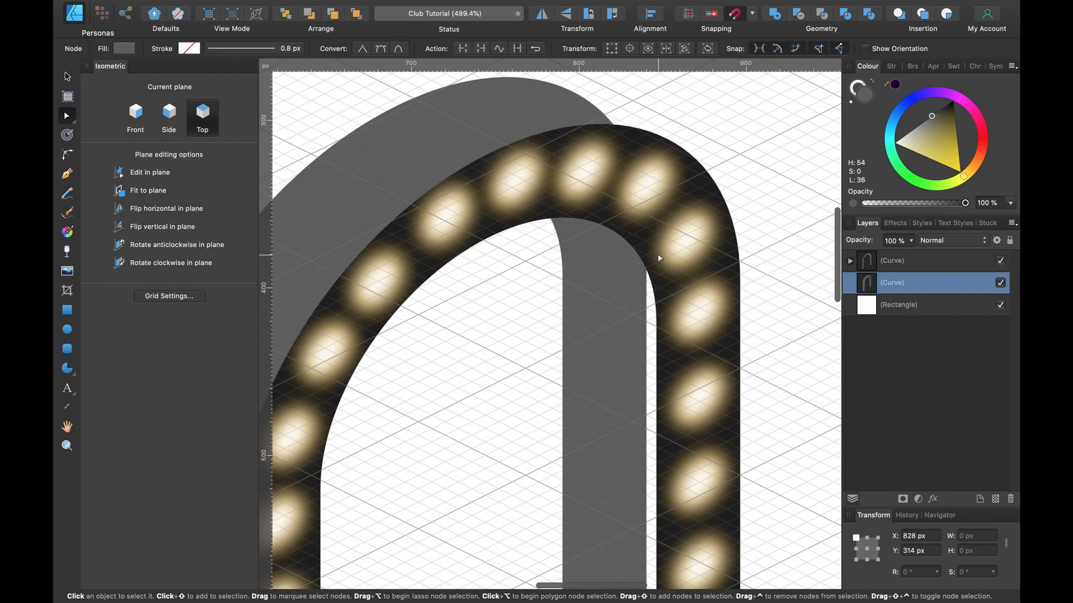
{"action": "scroll", "coordinate": [646, 233], "scroll_direction": "down", "scroll_amount": 10}
{"action": "scroll", "coordinate": [647, 232], "scroll_direction": "right", "scroll_amount": 2}
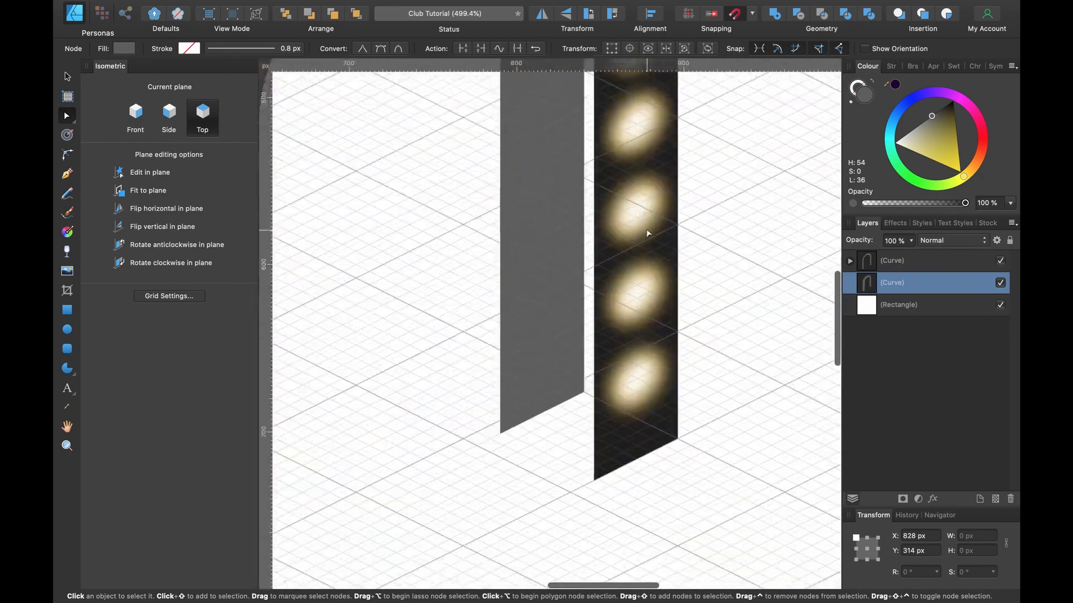
{"action": "left_click", "coordinate": [535, 345]}
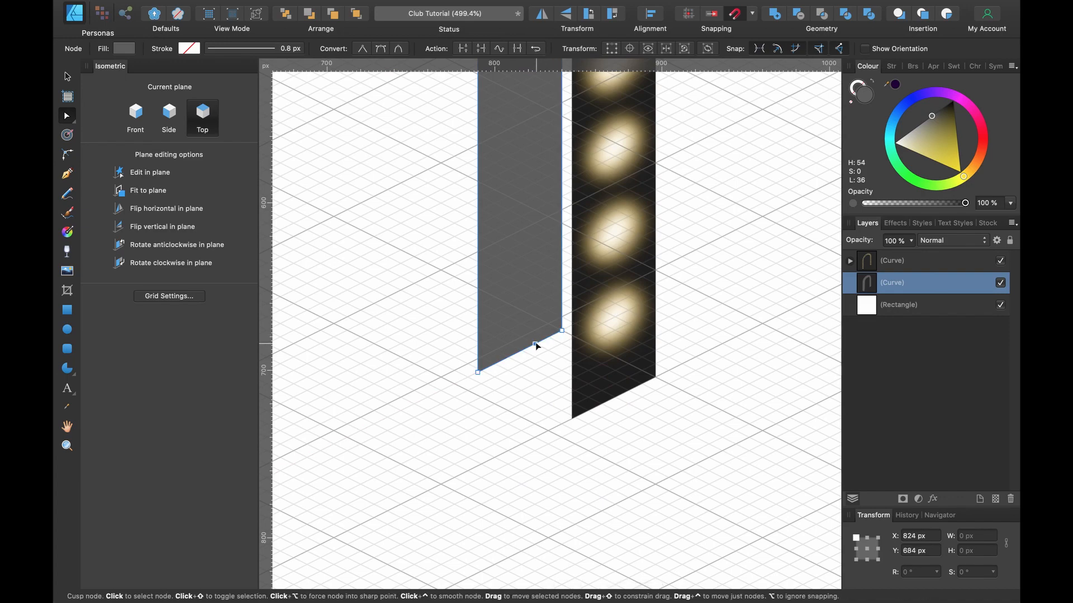
{"action": "left_click_drag", "start_coordinate": [535, 346], "coordinate": [571, 419]}
{"action": "scroll", "coordinate": [566, 339], "scroll_direction": "down", "scroll_amount": 5}
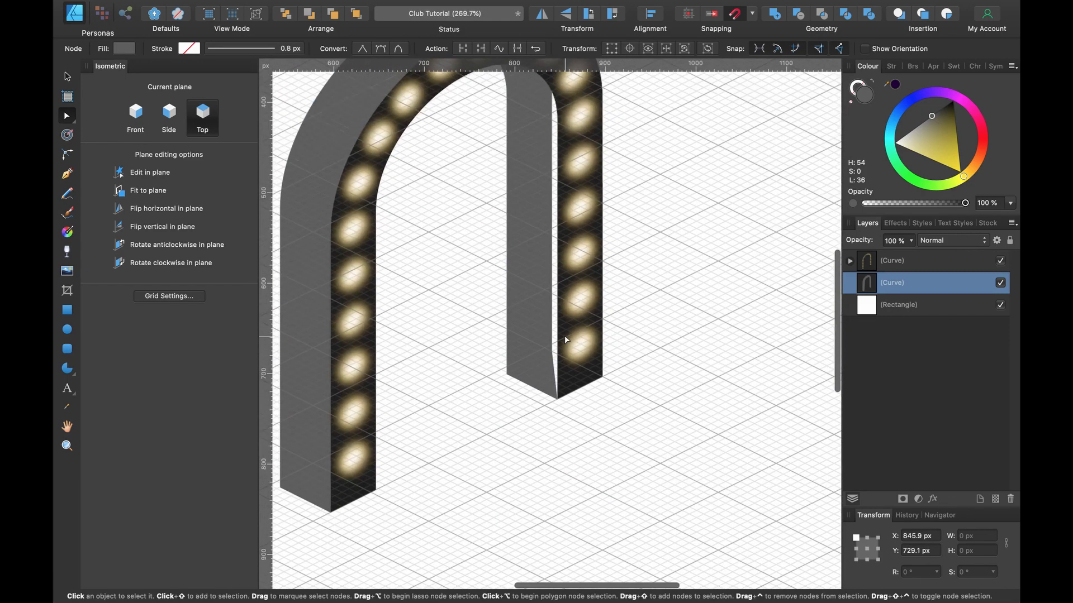
{"action": "left_click_drag", "start_coordinate": [550, 355], "coordinate": [578, 356]}
Pull the grey right leg's outer edge behind the lit arch at about X 864, Y 416 px to close the remaining gap.
{"action": "scroll", "coordinate": [577, 356], "scroll_direction": "up", "scroll_amount": 4}
{"action": "scroll", "coordinate": [553, 242], "scroll_direction": "up", "scroll_amount": 3}
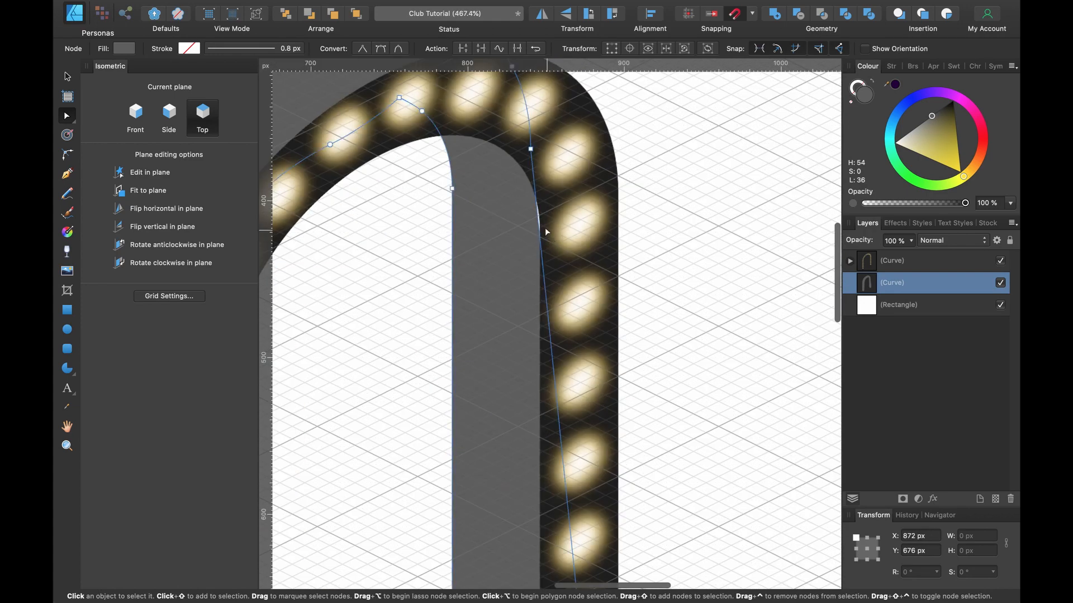
{"action": "left_click_drag", "start_coordinate": [546, 230], "coordinate": [561, 232]}
{"action": "scroll", "coordinate": [567, 224], "scroll_direction": "down", "scroll_amount": 5}
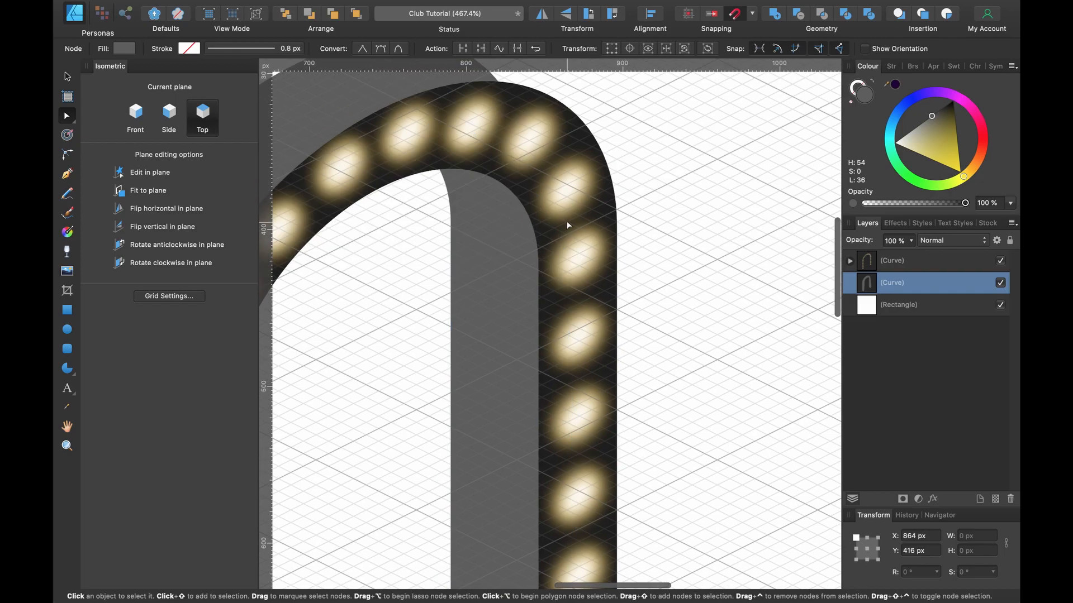
{"action": "scroll", "coordinate": [567, 224], "scroll_direction": "up", "scroll_amount": 2}
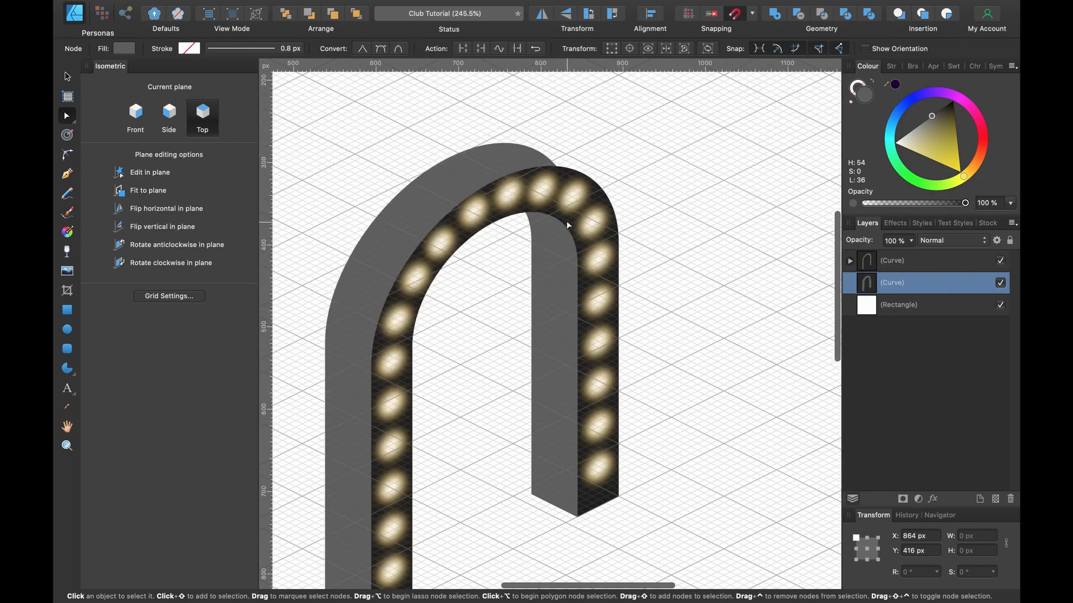
Move the front and side arch curves together to about X 548.6 px, Y 358.9 px.
{"action": "scroll", "coordinate": [561, 185], "scroll_direction": "up", "scroll_amount": 5}
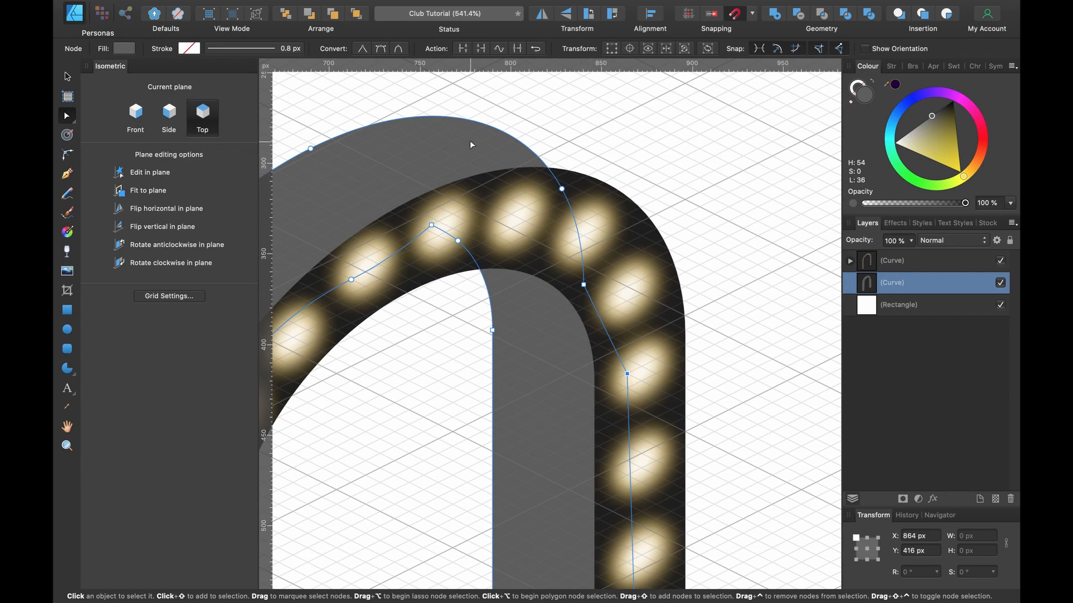
{"action": "left_click", "coordinate": [900, 260], "text": "shift"}
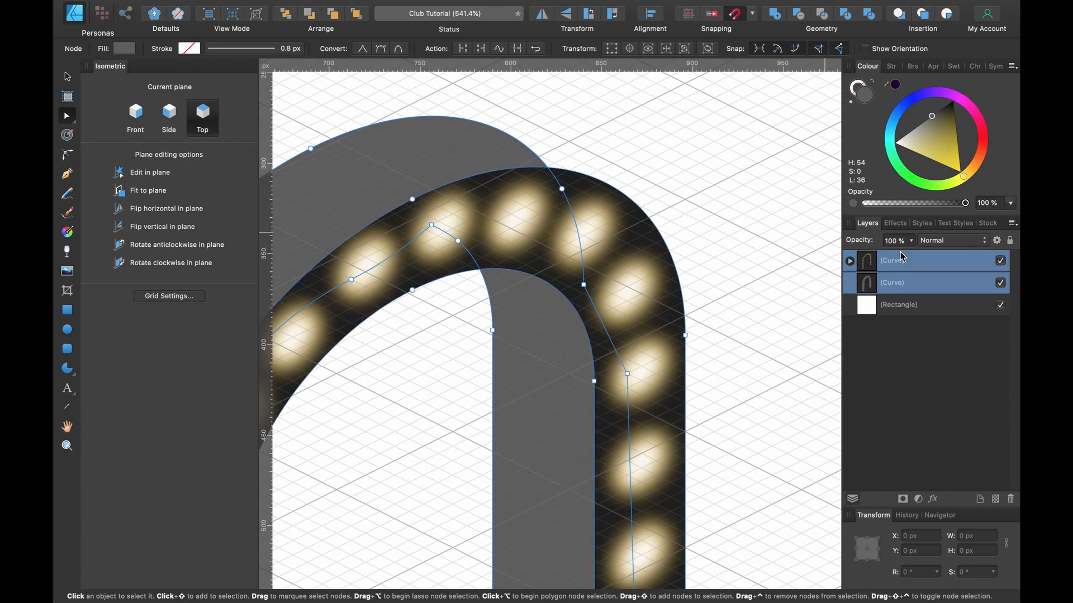
{"action": "key", "text": "v"}
{"action": "scroll", "coordinate": [689, 240], "scroll_direction": "up", "scroll_amount": 5}
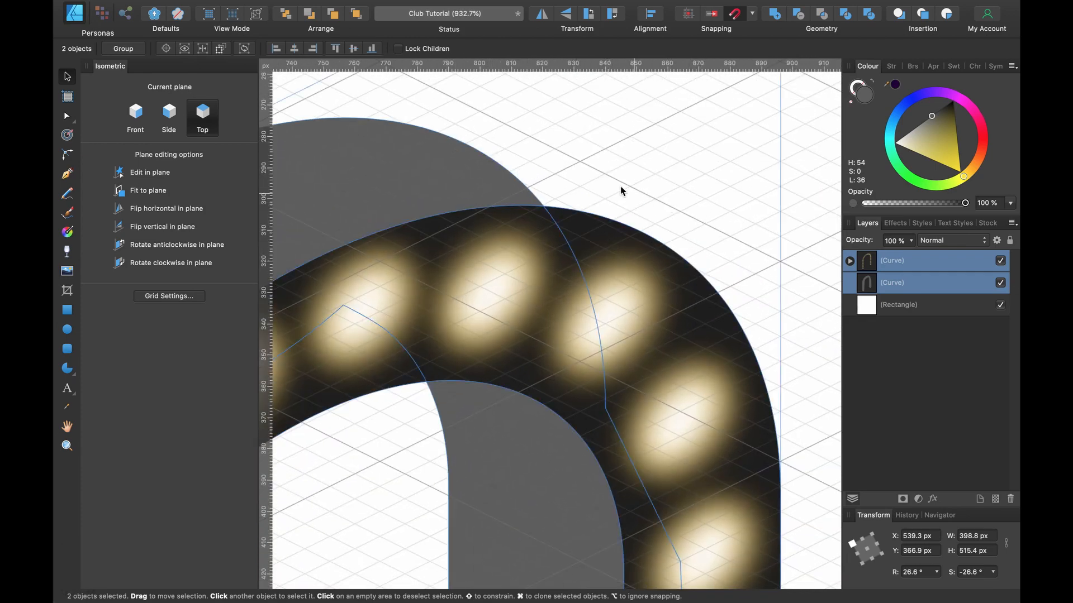
{"action": "left_click_drag", "start_coordinate": [593, 245], "coordinate": [622, 220]}
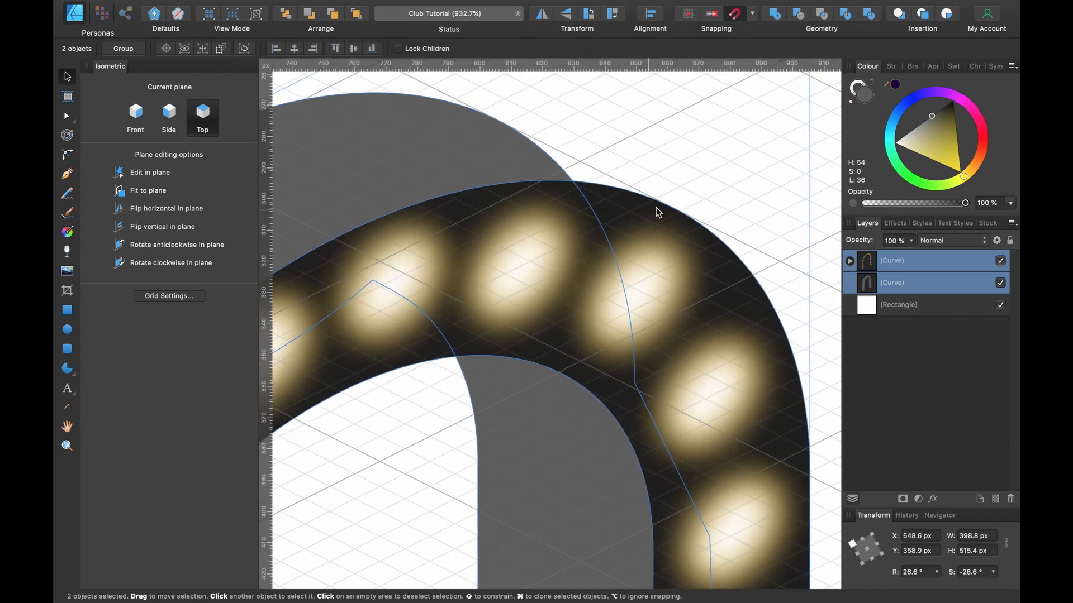
Draw a closed four-point Pen shape bridging the notch between the back and front arches at the upper bend.
{"action": "left_click", "coordinate": [68, 174]}
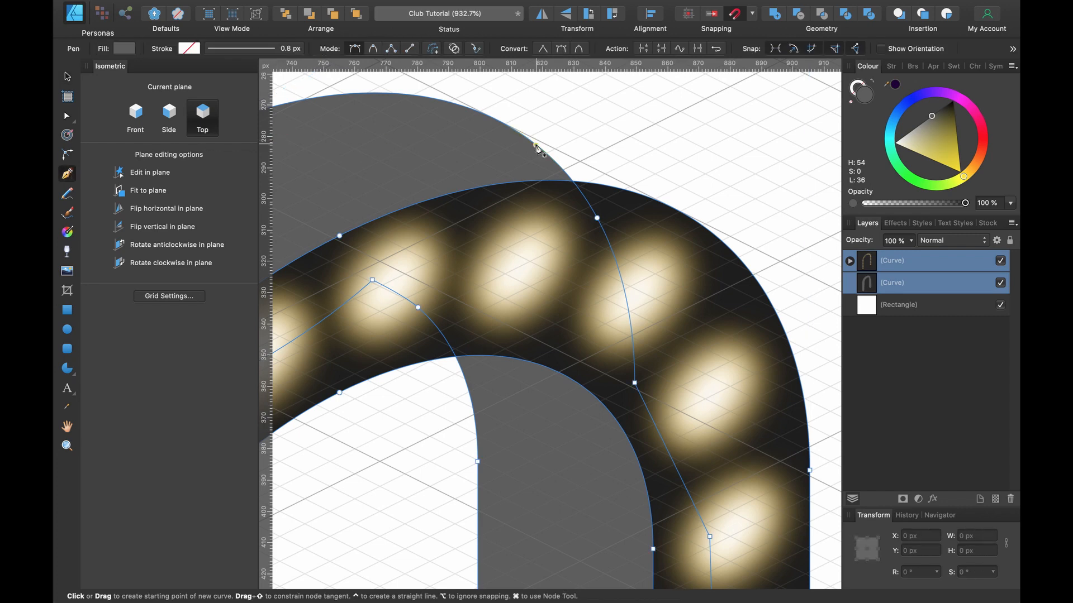
{"action": "scroll", "coordinate": [670, 192], "scroll_direction": "up", "scroll_amount": 4}
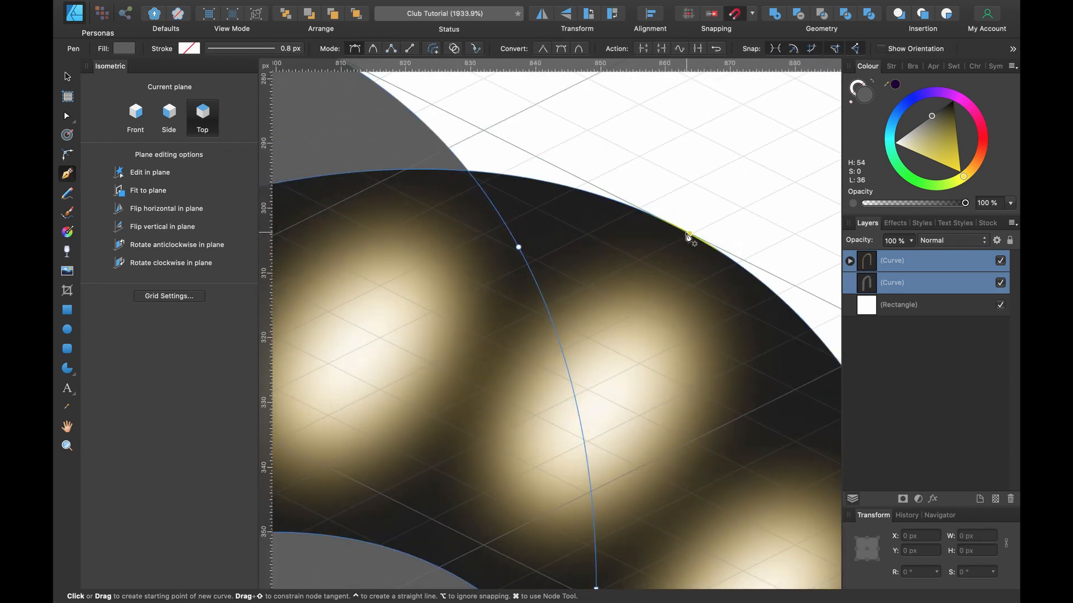
{"action": "scroll", "coordinate": [687, 237], "scroll_direction": "up", "scroll_amount": 5}
{"action": "scroll", "coordinate": [688, 237], "scroll_direction": "left", "scroll_amount": 5}
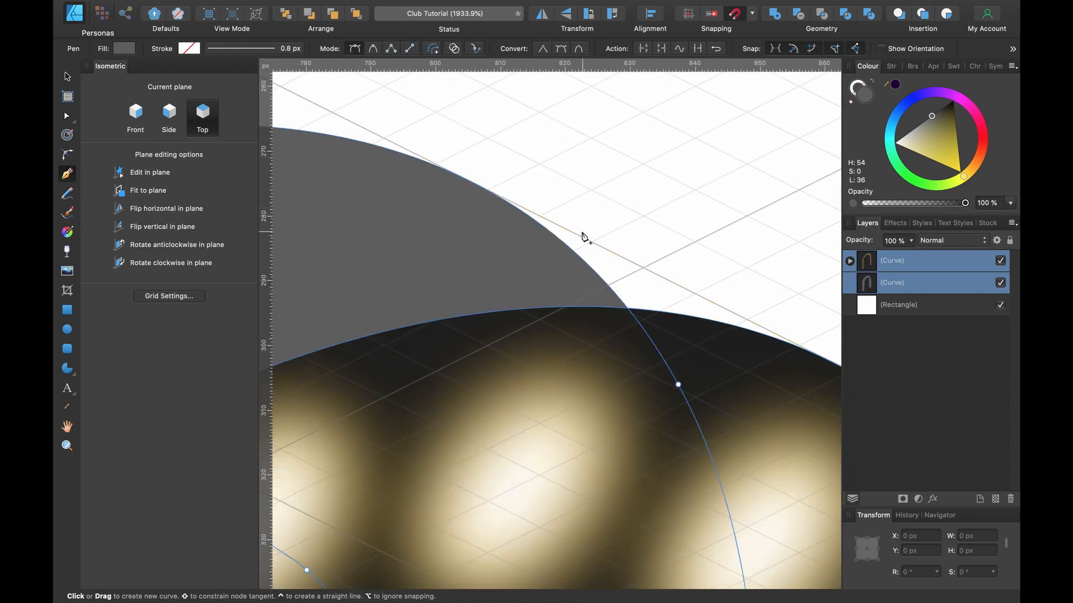
{"action": "left_click", "coordinate": [488, 193]}
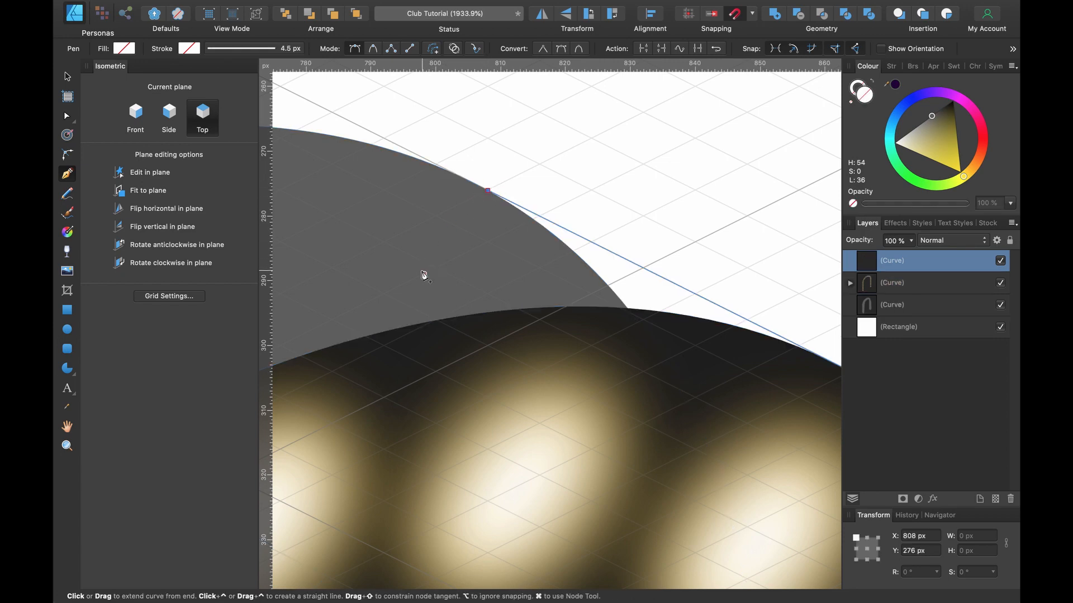
{"action": "scroll", "coordinate": [424, 274], "scroll_direction": "down", "scroll_amount": 3}
{"action": "left_click", "coordinate": [419, 312]}
{"action": "left_click", "coordinate": [586, 358]}
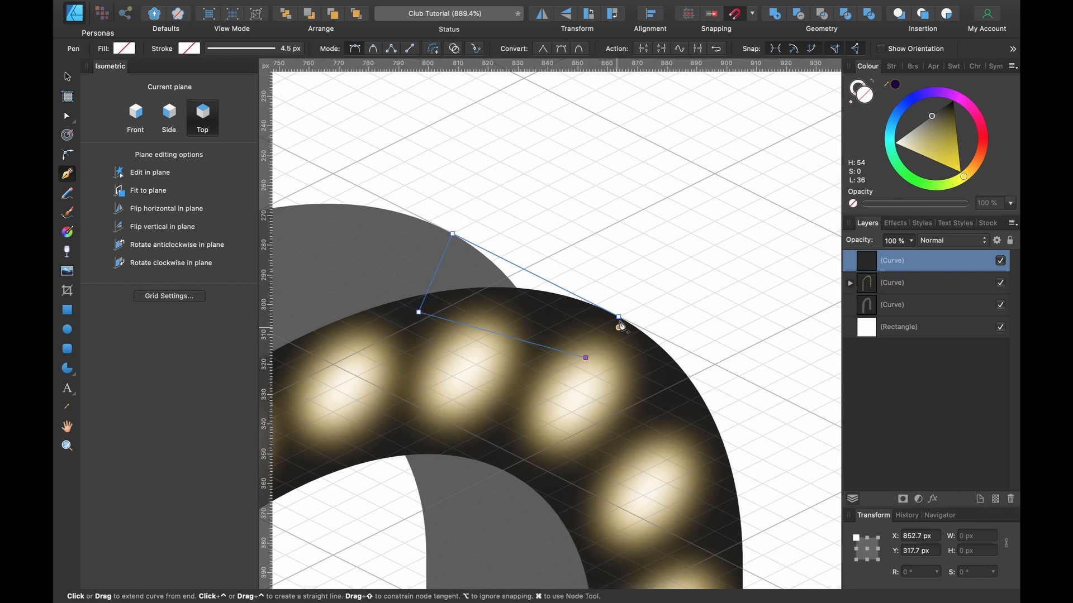
{"action": "left_click", "coordinate": [619, 316]}
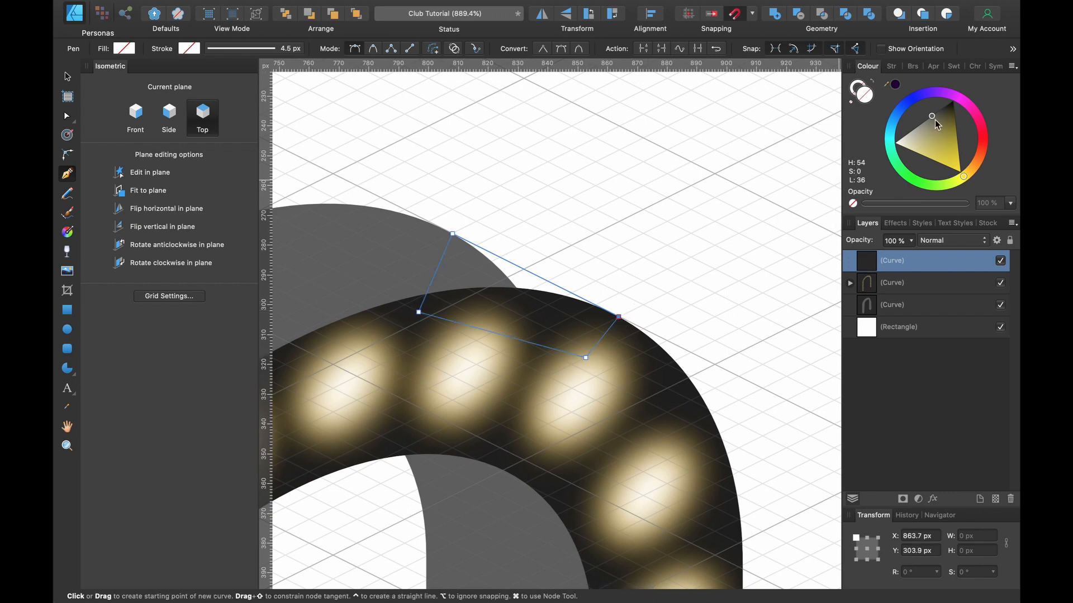
Fill the bridging shape with the side face's grey and place its layer beneath the front arch.
{"action": "left_click", "coordinate": [953, 100]}
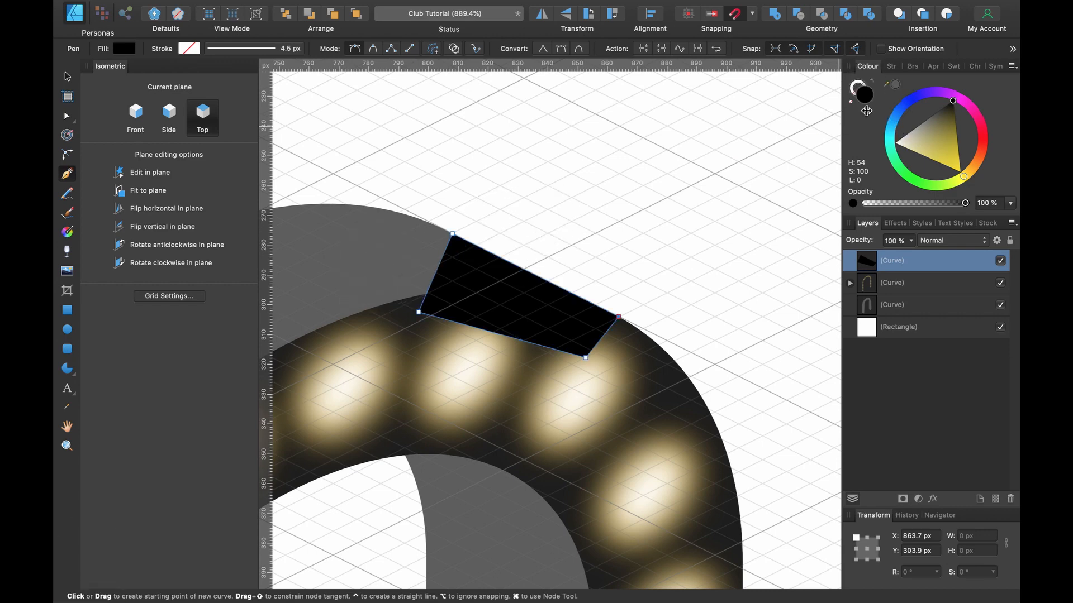
{"action": "left_click", "coordinate": [896, 87]}
{"action": "scroll", "coordinate": [524, 276], "scroll_direction": "down", "scroll_amount": 5}
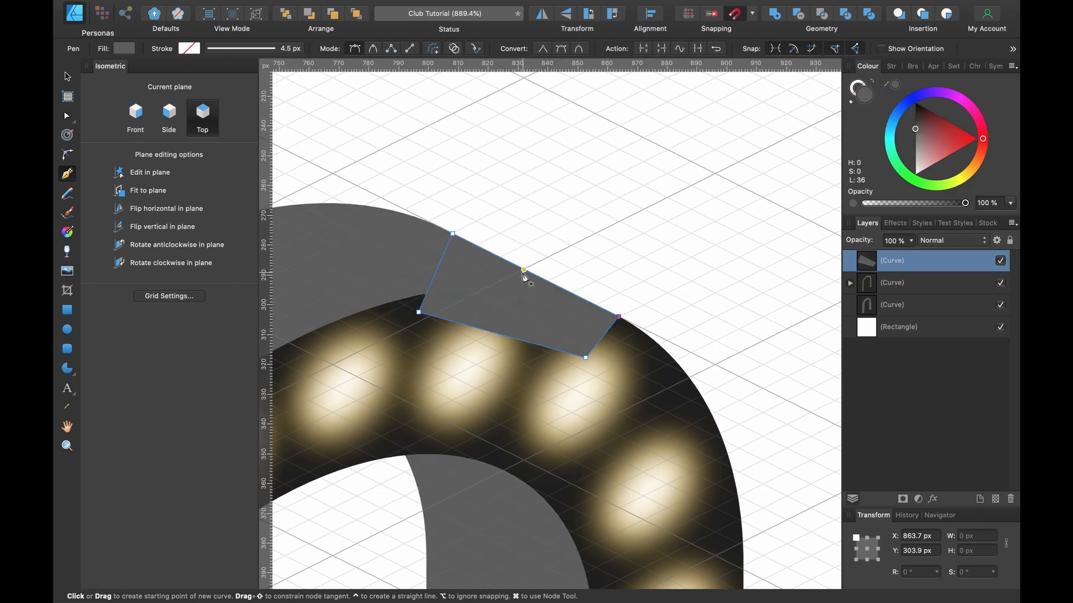
{"action": "left_click_drag", "start_coordinate": [895, 264], "coordinate": [868, 295]}
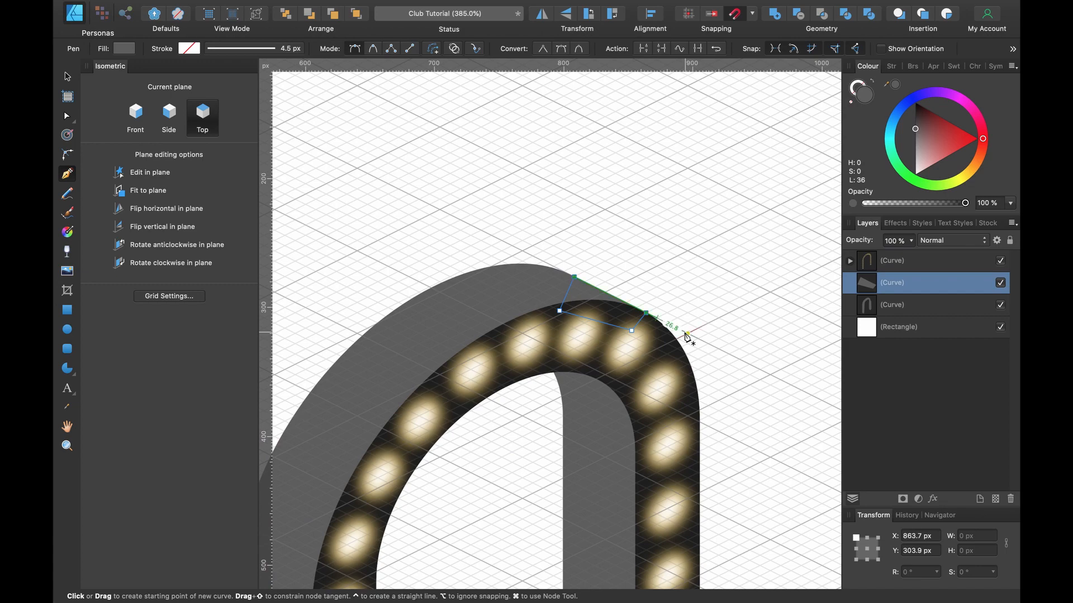
Hide the isometric grid and inspect the filled bend of the arch.
{"action": "scroll", "coordinate": [688, 337], "scroll_direction": "down", "scroll_amount": 5}
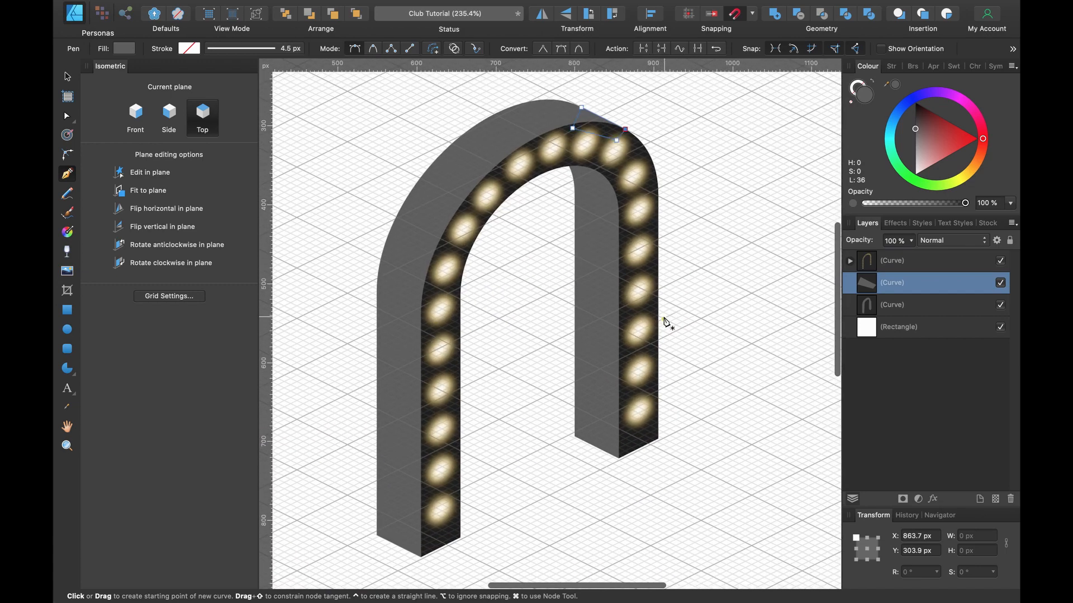
{"action": "key", "text": "super+apostrophe"}
{"action": "scroll", "coordinate": [664, 320], "scroll_direction": "down", "scroll_amount": 3}
{"action": "scroll", "coordinate": [665, 320], "scroll_direction": "right", "scroll_amount": 2}
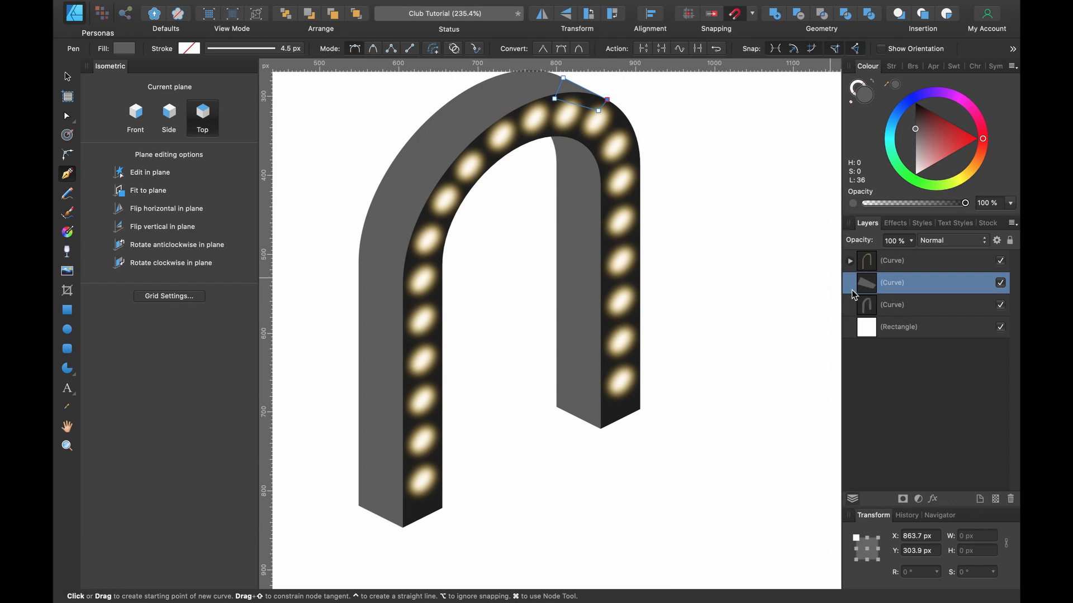
{"action": "scroll", "coordinate": [592, 123], "scroll_direction": "up", "scroll_amount": 6}
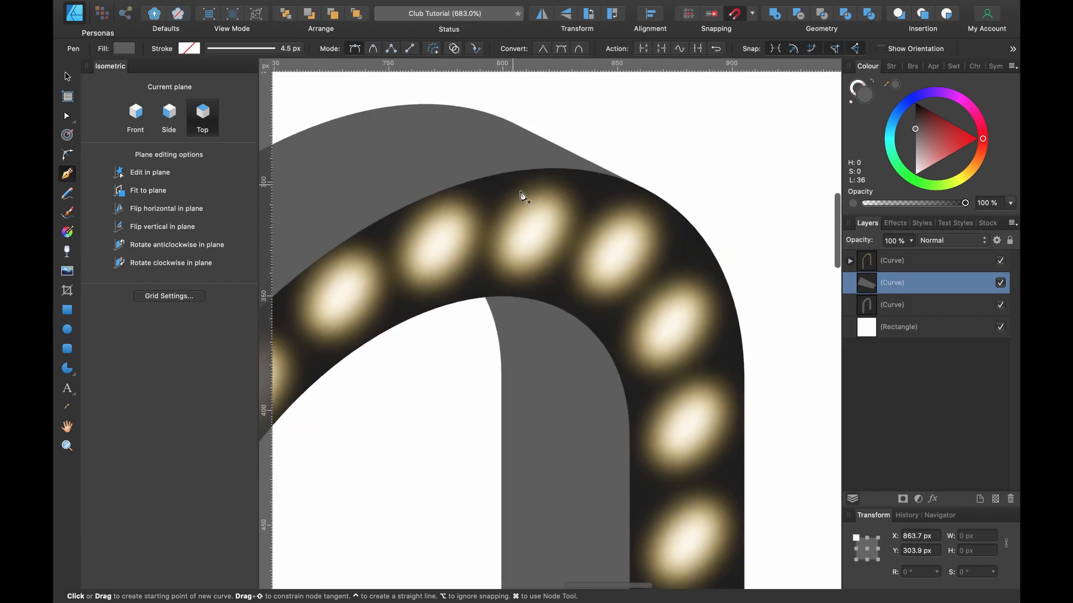
{"action": "scroll", "coordinate": [577, 161], "scroll_direction": "down", "scroll_amount": 6}
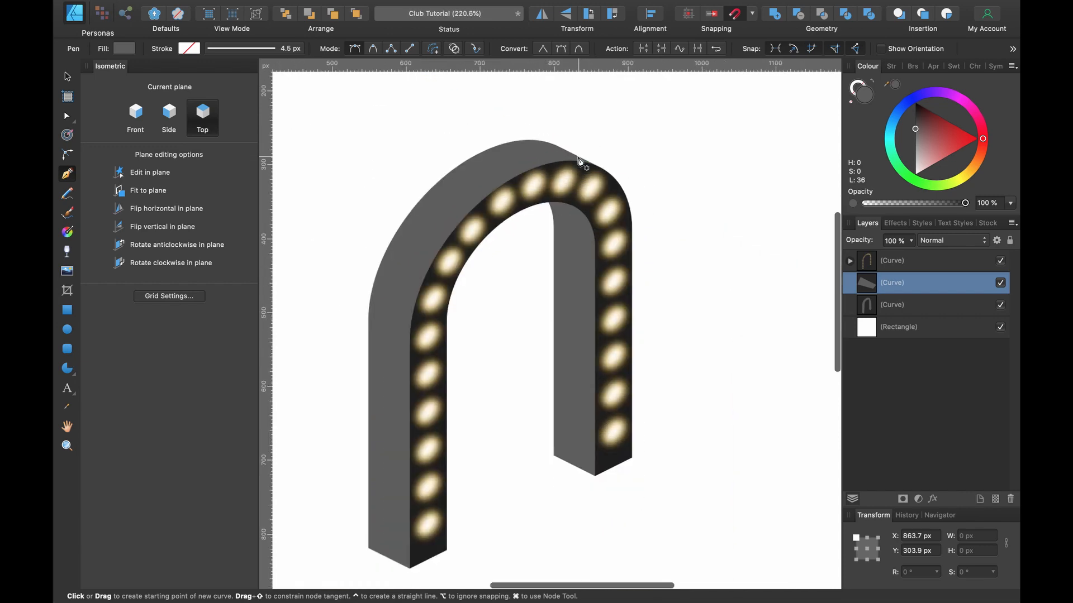
Merge the bridging shape and the grey side curve into one shape with a Boolean Add.
{"action": "left_click", "coordinate": [906, 306], "text": "shift"}
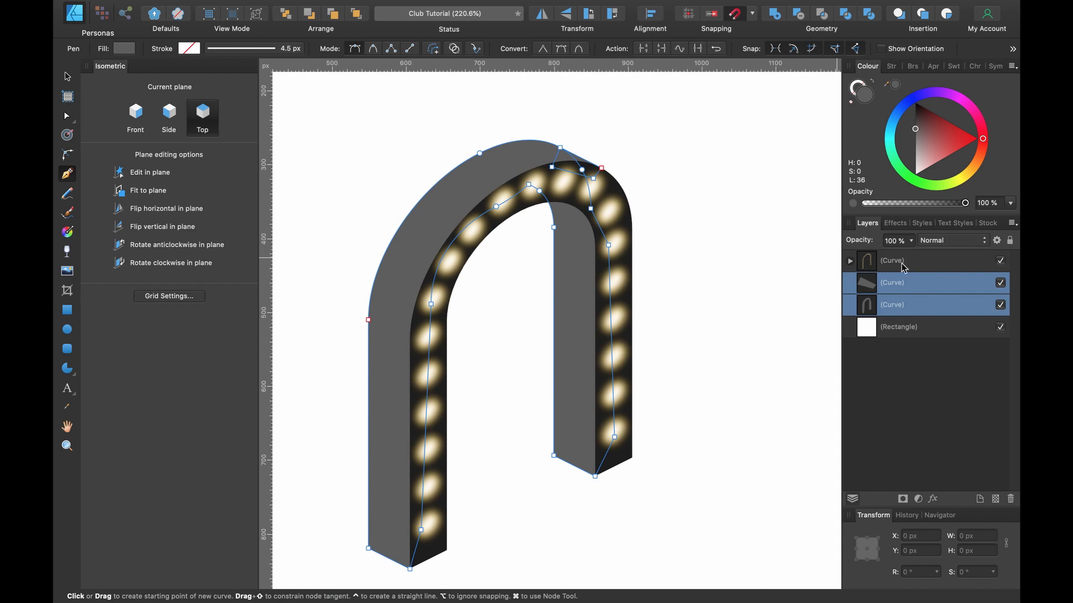
{"action": "left_click", "coordinate": [777, 19]}
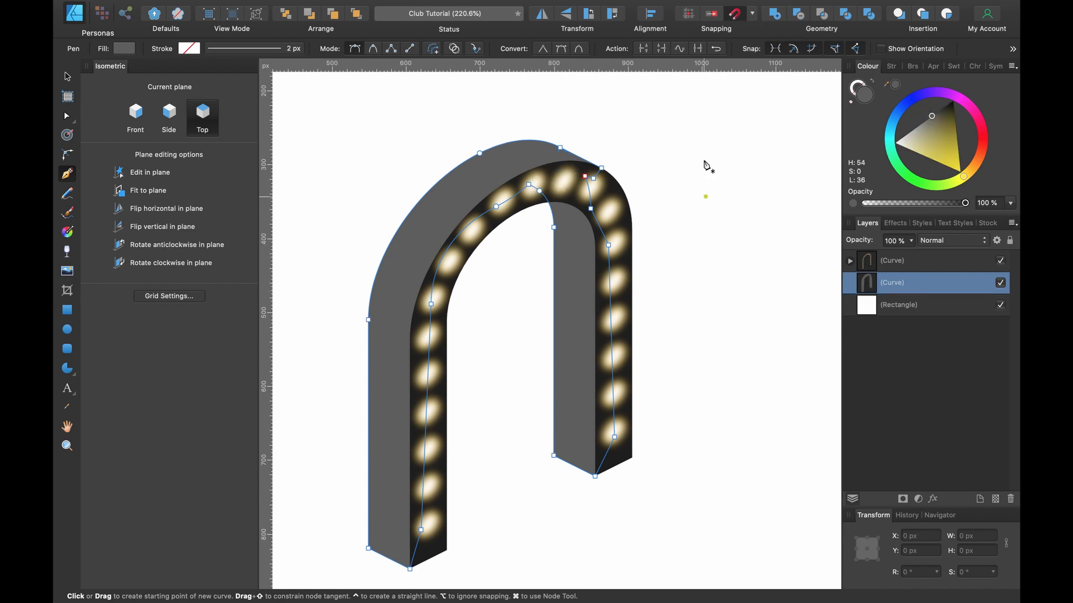
{"action": "scroll", "coordinate": [629, 192], "scroll_direction": "left", "scroll_amount": 3}
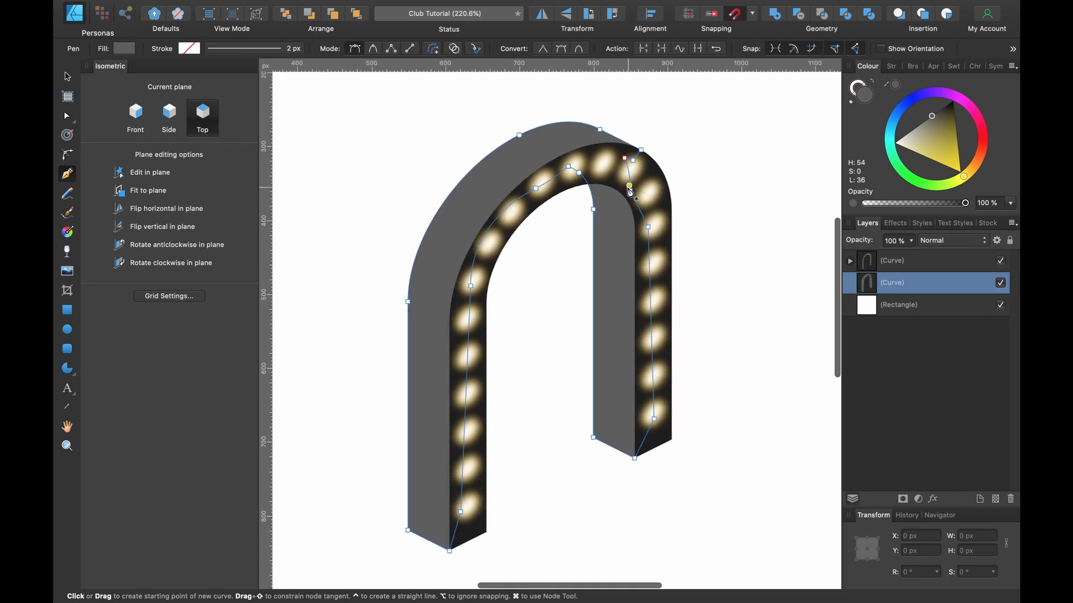
Apply a linear gradient fill from the arch's crown to its lower outer edge, with a bright purple start stop (H 284, S 100, L 50).
{"action": "left_click", "coordinate": [68, 232]}
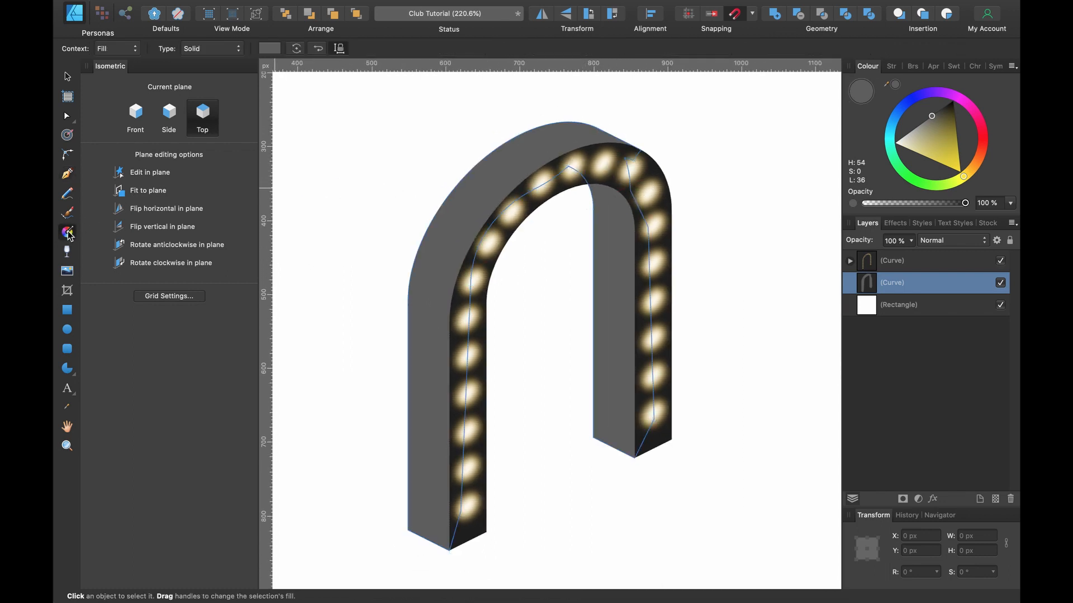
{"action": "left_click_drag", "start_coordinate": [565, 136], "coordinate": [412, 407]}
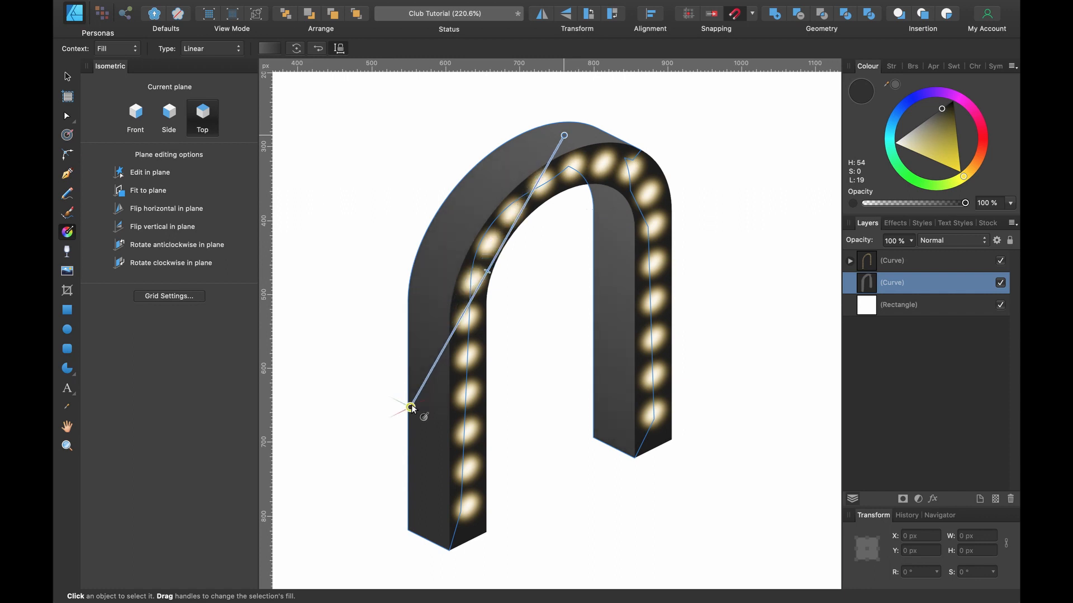
{"action": "left_click", "coordinate": [563, 136]}
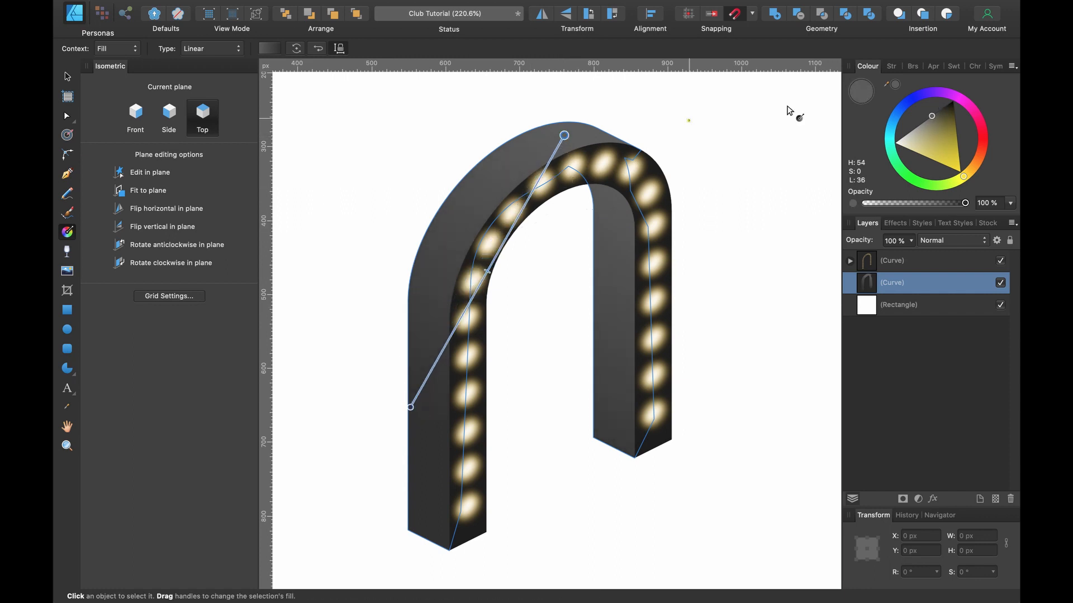
{"action": "left_click", "coordinate": [948, 96]}
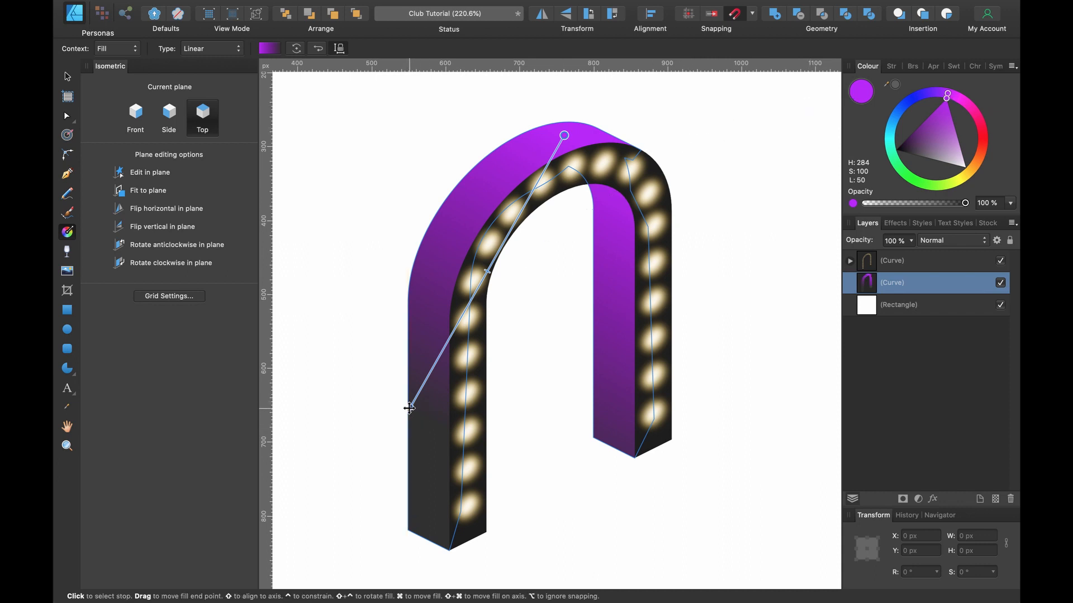
Set the gradient's lower stop to a very dark purple (H 278, S 100, L 8).
{"action": "left_click", "coordinate": [409, 408]}
{"action": "left_click", "coordinate": [943, 94]}
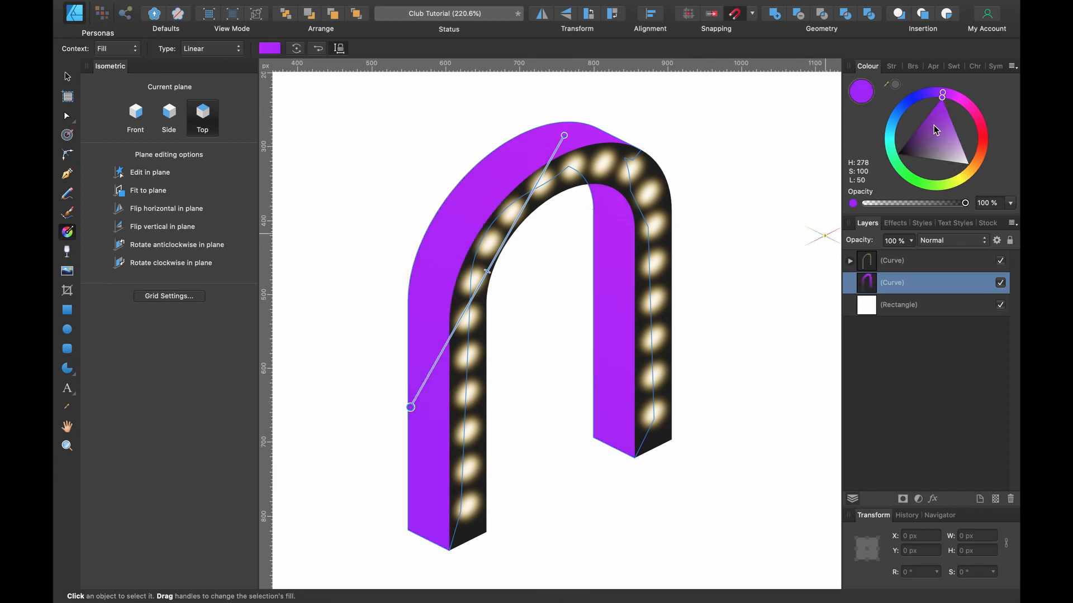
{"action": "left_click_drag", "start_coordinate": [933, 130], "coordinate": [901, 145]}
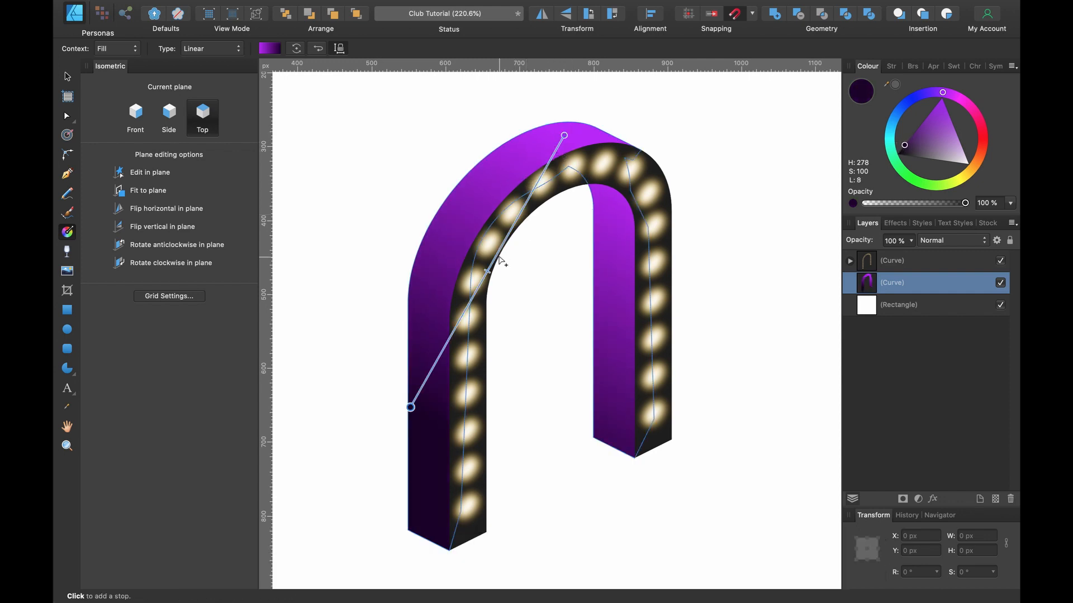
{"action": "left_click", "coordinate": [568, 136]}
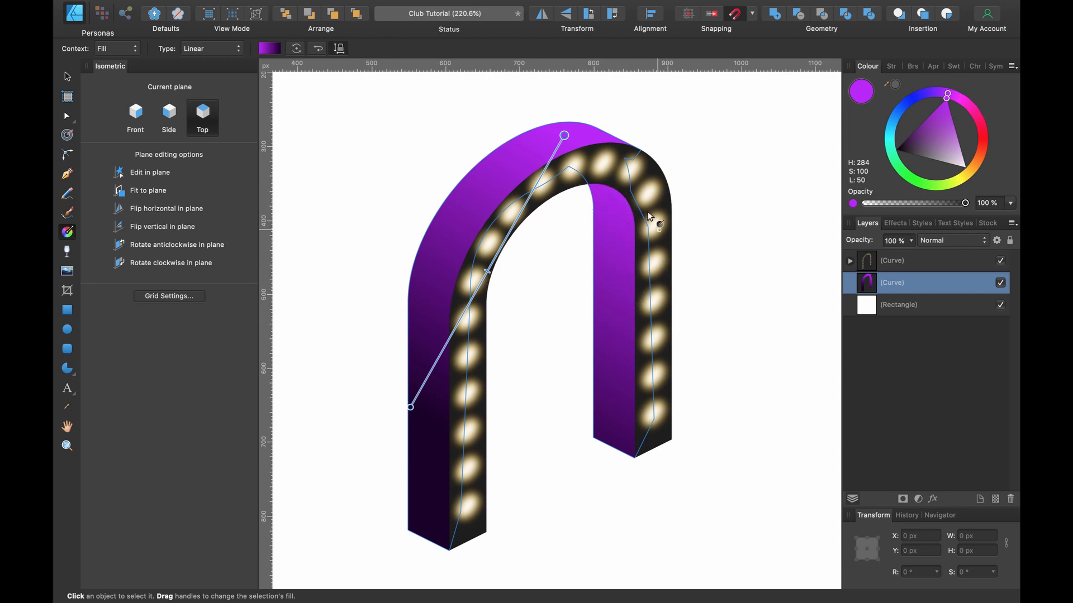
Rename the purple side curve's layer as Back and duplicate it.
{"action": "key", "text": "v"}
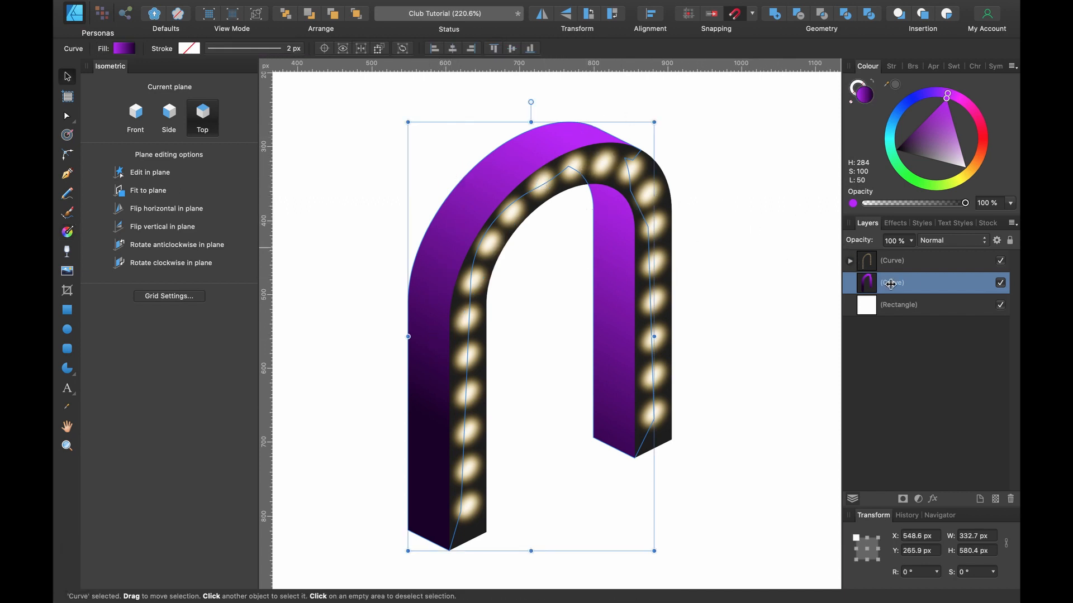
{"action": "double_click", "coordinate": [912, 285]}
{"action": "type", "text": "Back"}
{"action": "key", "text": "Return"}
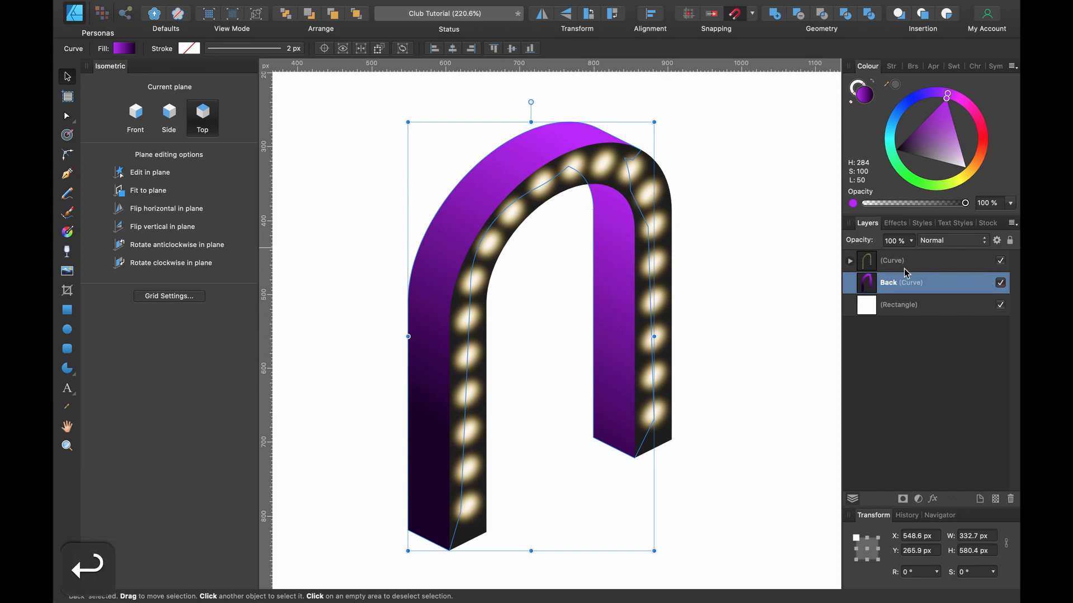
{"action": "key", "text": "super+j"}
On the upper Back copy, move the inner apex node to about X 788.1, Y 314 px and delete the two corner nodes at the bridged bend.
{"action": "scroll", "coordinate": [623, 162], "scroll_direction": "up", "scroll_amount": 3}
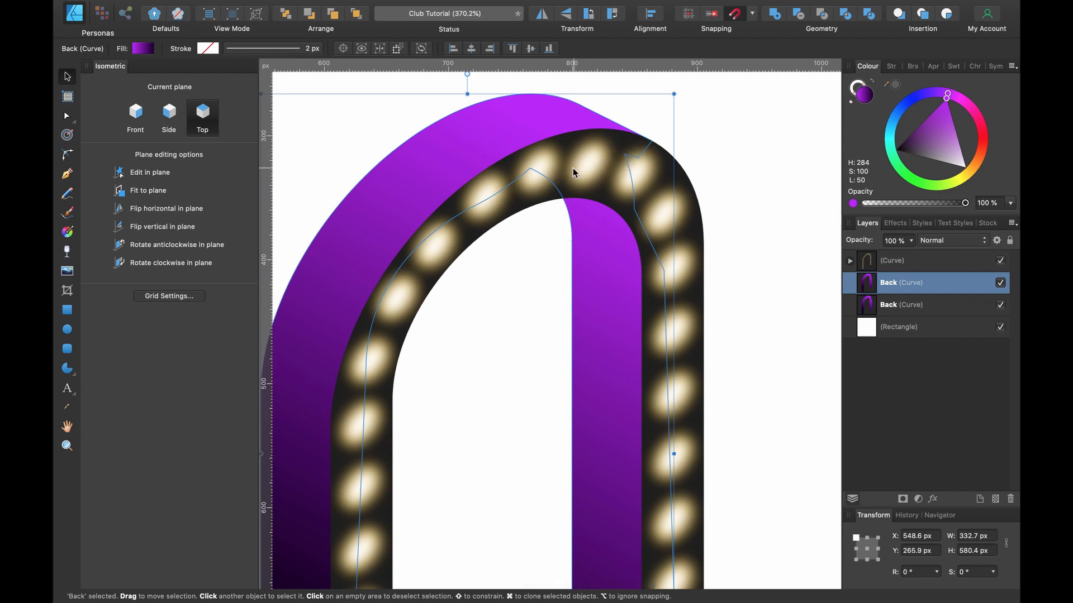
{"action": "scroll", "coordinate": [629, 101], "scroll_direction": "down", "scroll_amount": 4}
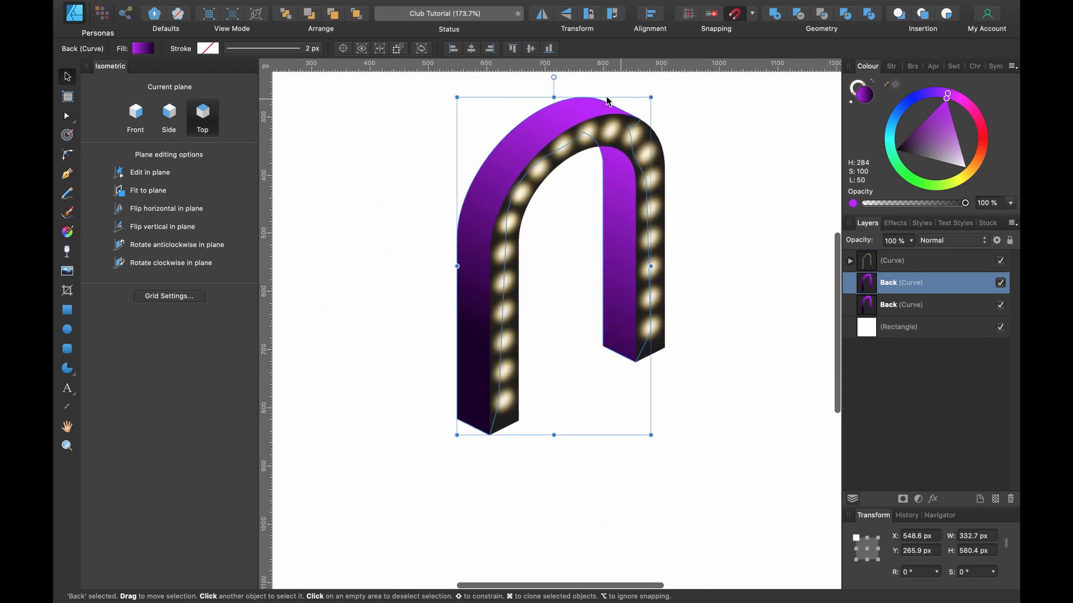
{"action": "key", "text": "a"}
{"action": "scroll", "coordinate": [606, 216], "scroll_direction": "up", "scroll_amount": 5}
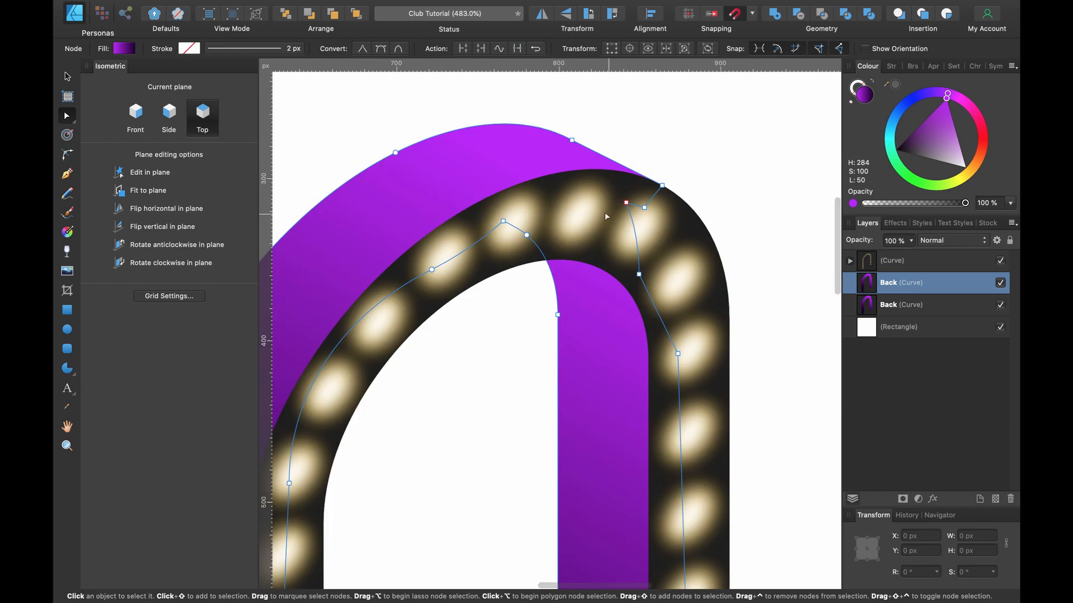
{"action": "left_click_drag", "start_coordinate": [504, 221], "coordinate": [539, 203]}
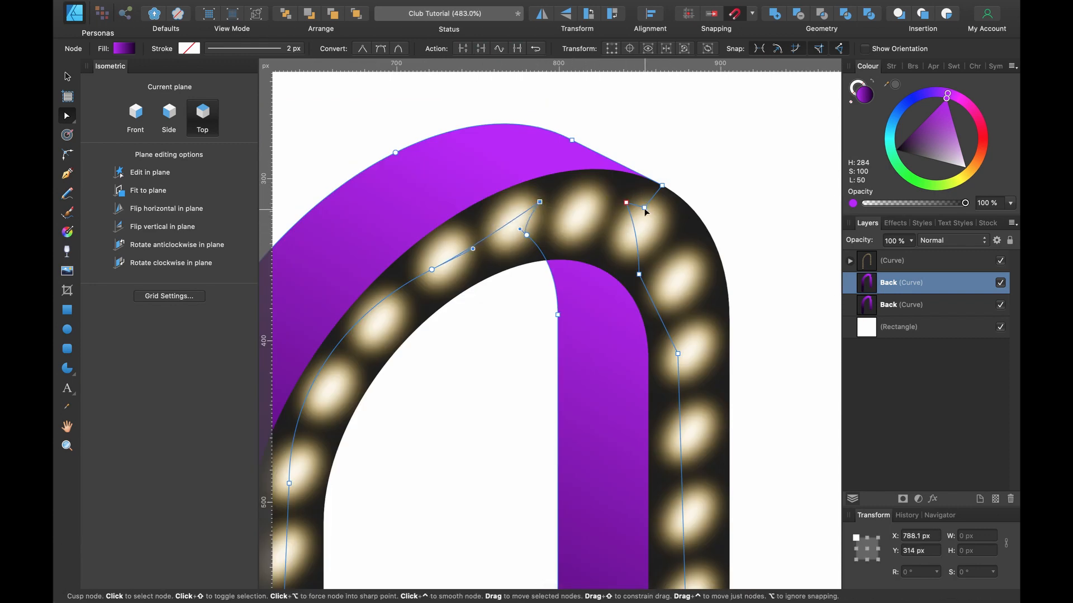
{"action": "left_click_drag", "start_coordinate": [644, 208], "coordinate": [639, 148]}
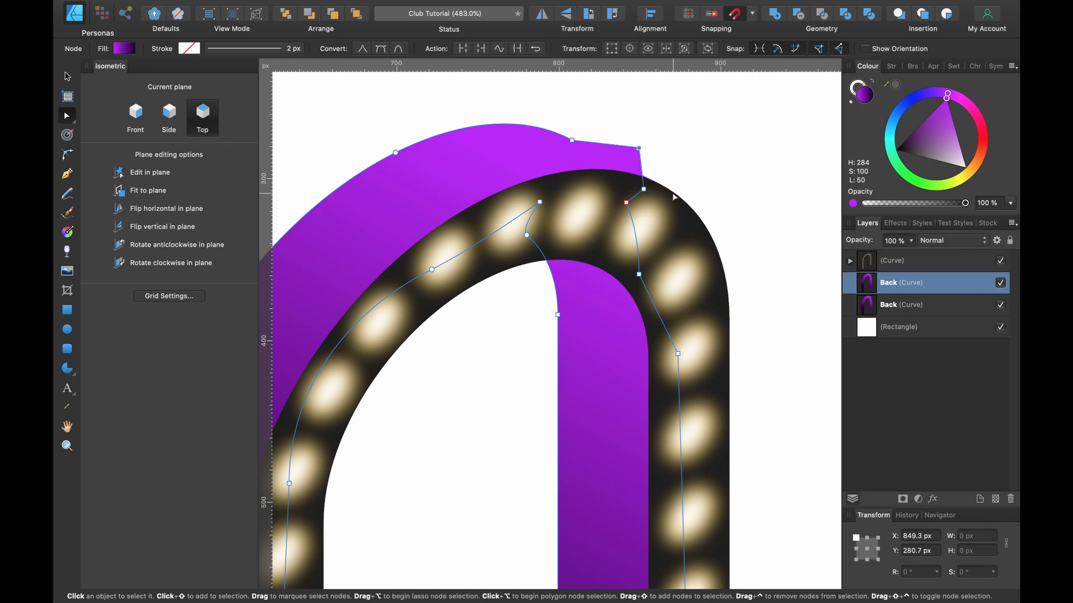
{"action": "left_click_drag", "start_coordinate": [671, 199], "coordinate": [619, 136]}
{"action": "key", "text": "BackSpace"}
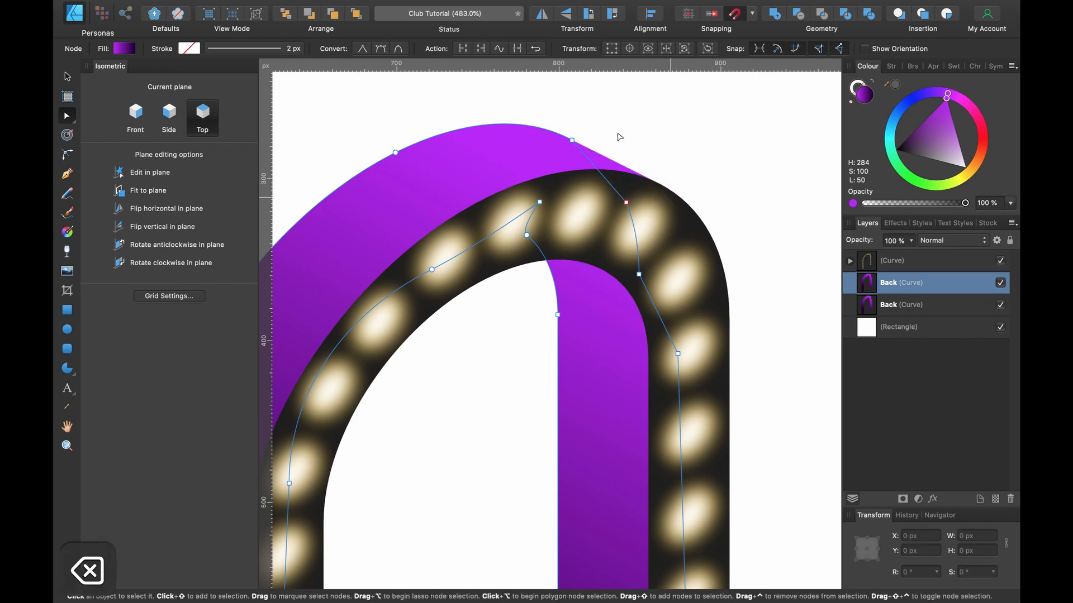
Delete the upper Back copy's nodes along the left arch and leg plus its outer crown node, keeping only the inner right leg.
{"action": "scroll", "coordinate": [501, 220], "scroll_direction": "down", "scroll_amount": 3}
{"action": "scroll", "coordinate": [501, 220], "scroll_direction": "left", "scroll_amount": 2}
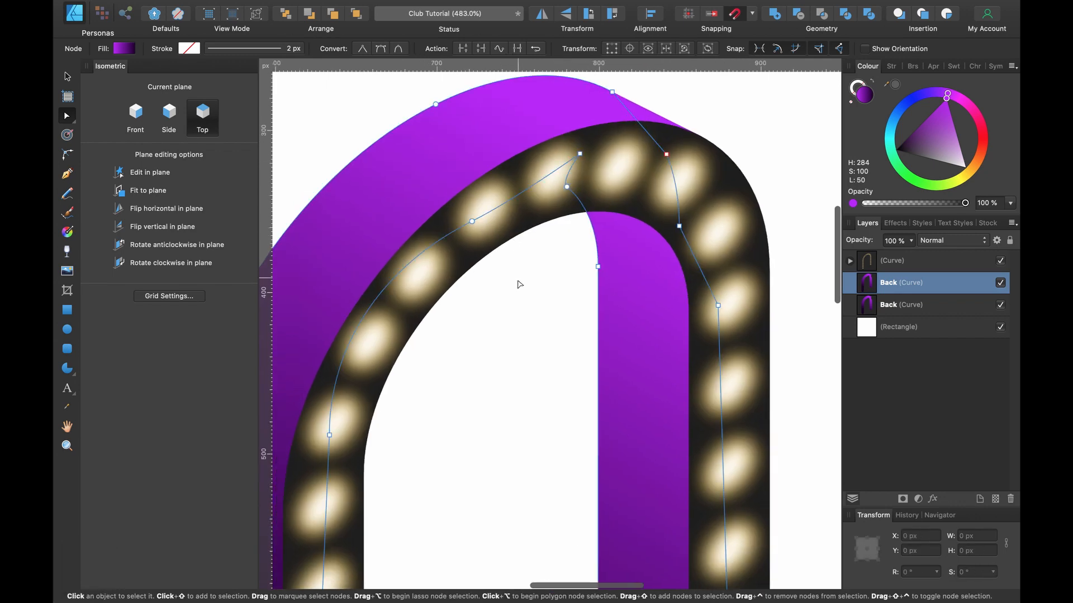
{"action": "left_click_drag", "start_coordinate": [517, 287], "coordinate": [392, 98]}
{"action": "key", "text": "BackSpace"}
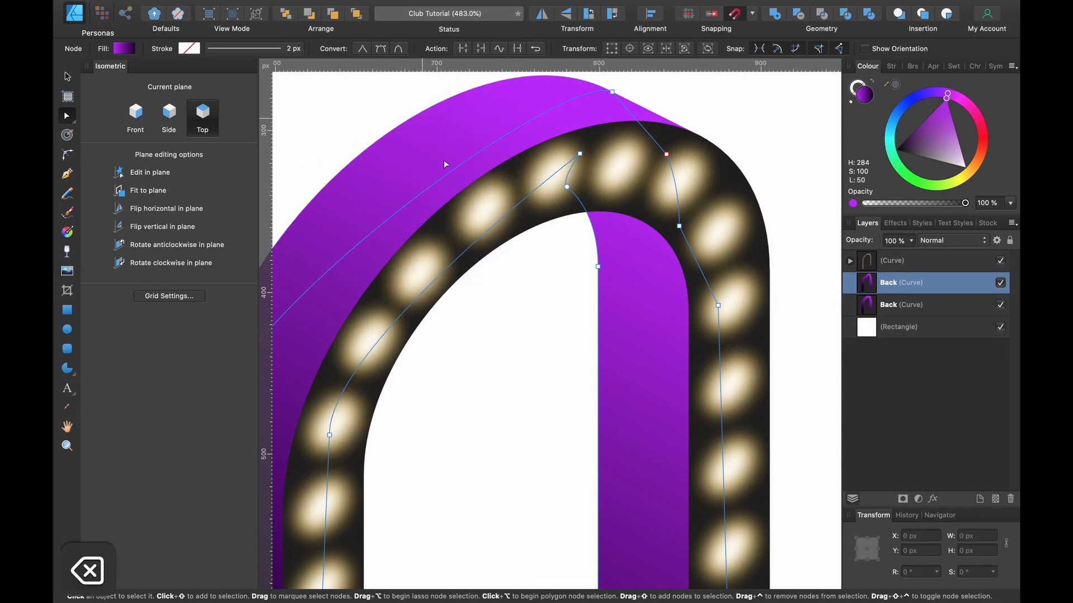
{"action": "scroll", "coordinate": [462, 310], "scroll_direction": "down", "scroll_amount": 5}
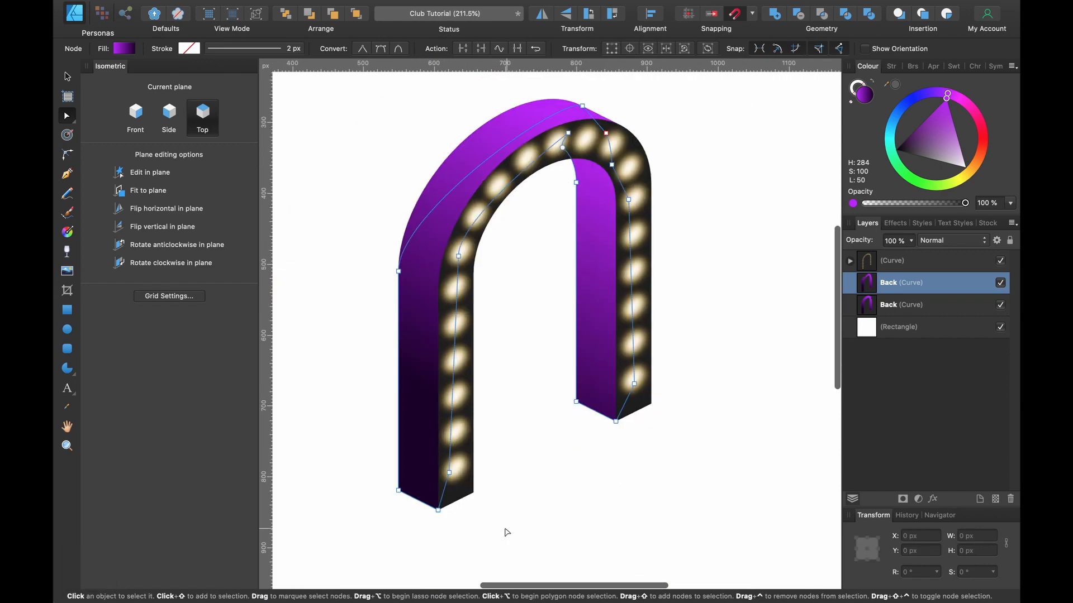
{"action": "left_click_drag", "start_coordinate": [505, 530], "coordinate": [319, 237]}
{"action": "key", "text": "BackSpace"}
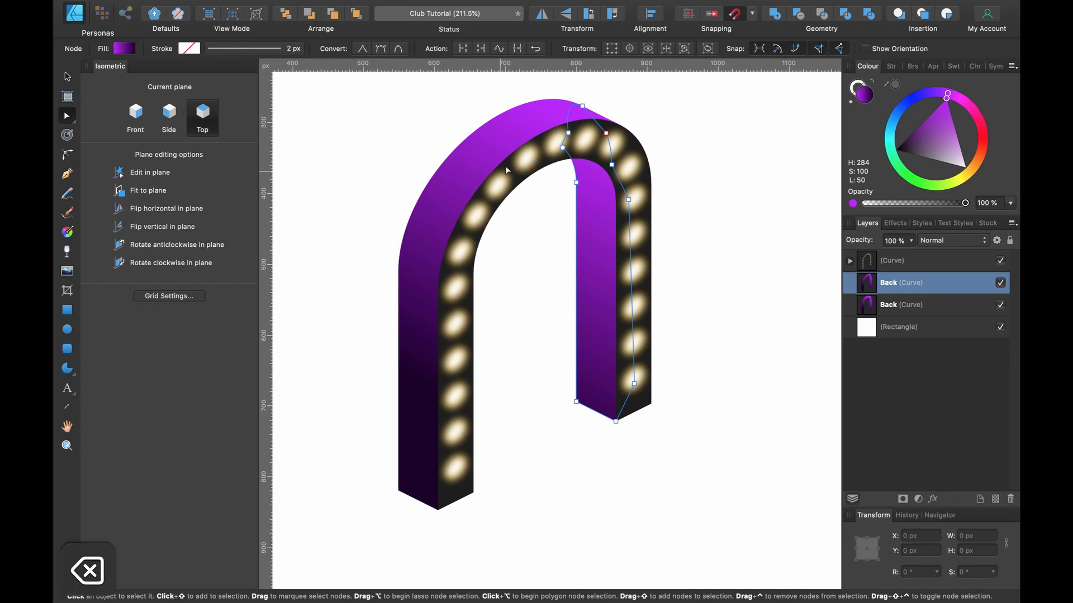
{"action": "key", "text": "BackSpace"}
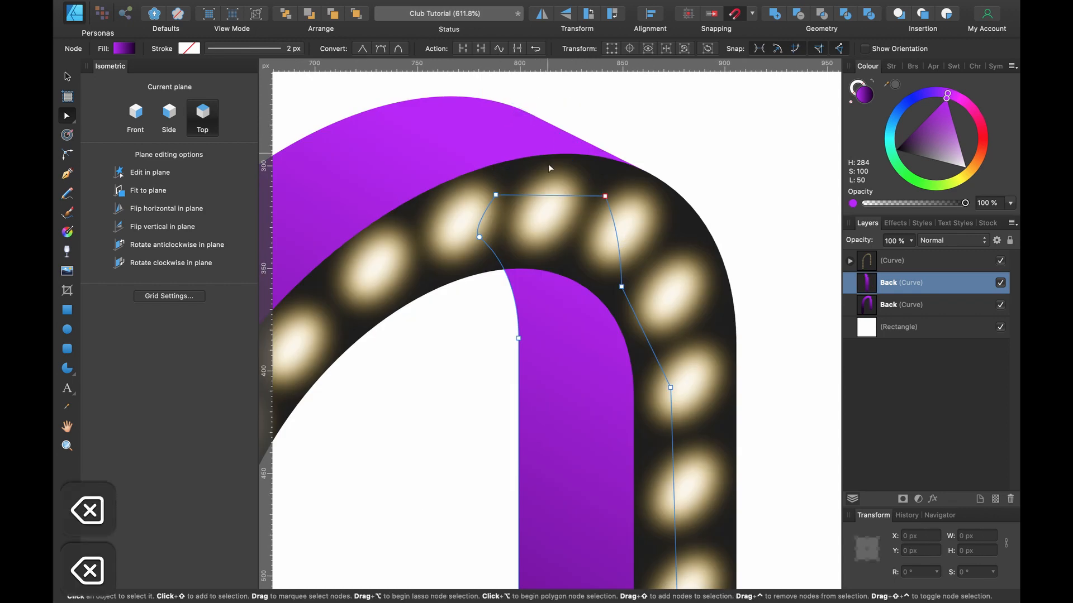
{"action": "scroll", "coordinate": [585, 188], "scroll_direction": "down", "scroll_amount": 6}
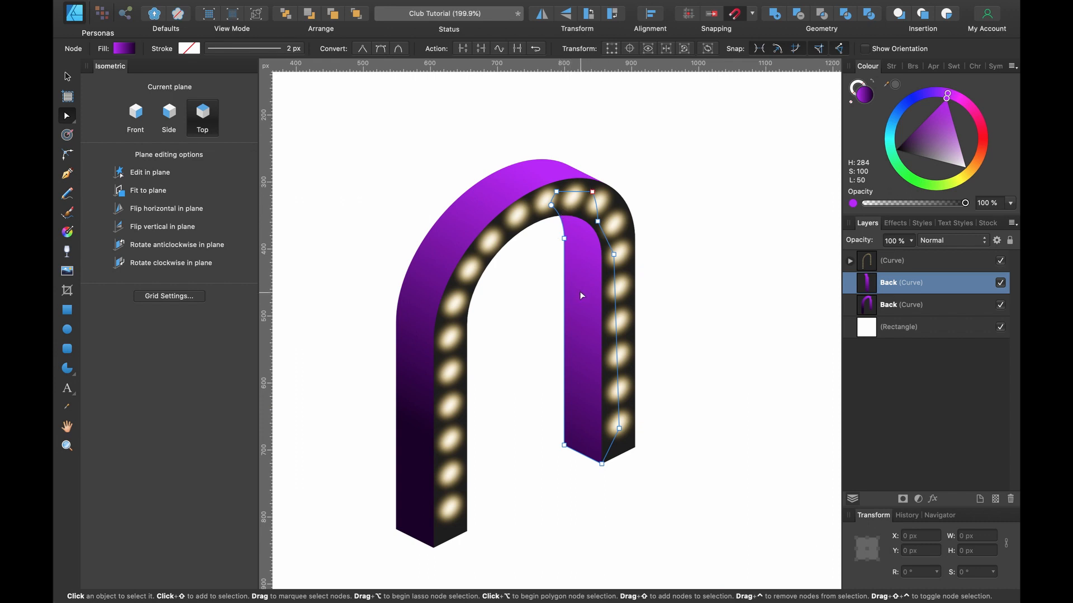
Realign the copy's linear gradient vertically, bright purple near the leg's base to dark purple at the crown, and shift its midpoint upward.
{"action": "left_click", "coordinate": [67, 233]}
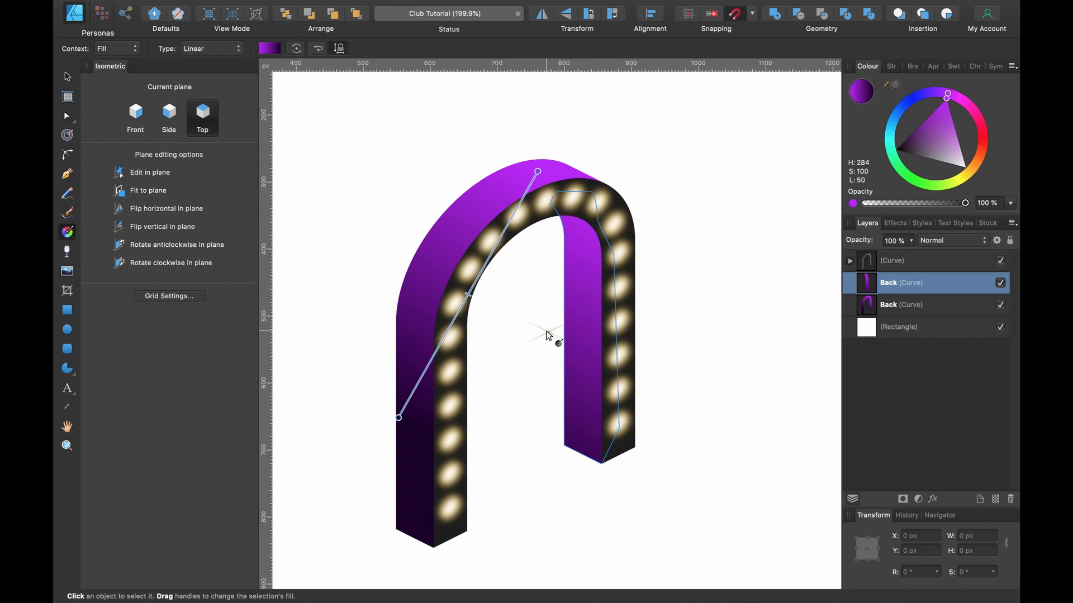
{"action": "left_click_drag", "start_coordinate": [588, 421], "coordinate": [580, 197]}
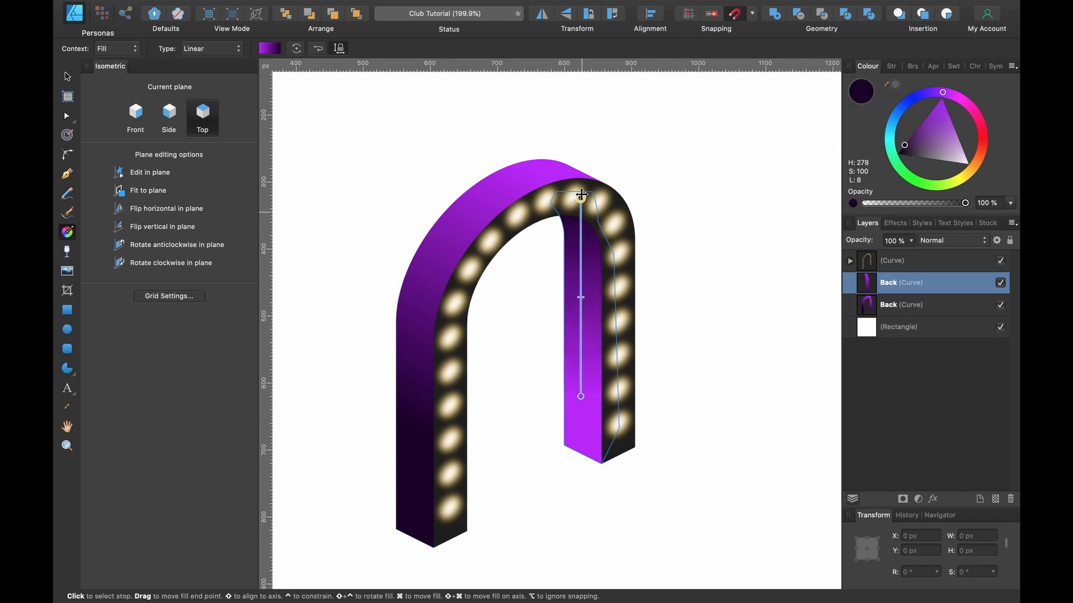
{"action": "left_click_drag", "start_coordinate": [580, 298], "coordinate": [580, 255]}
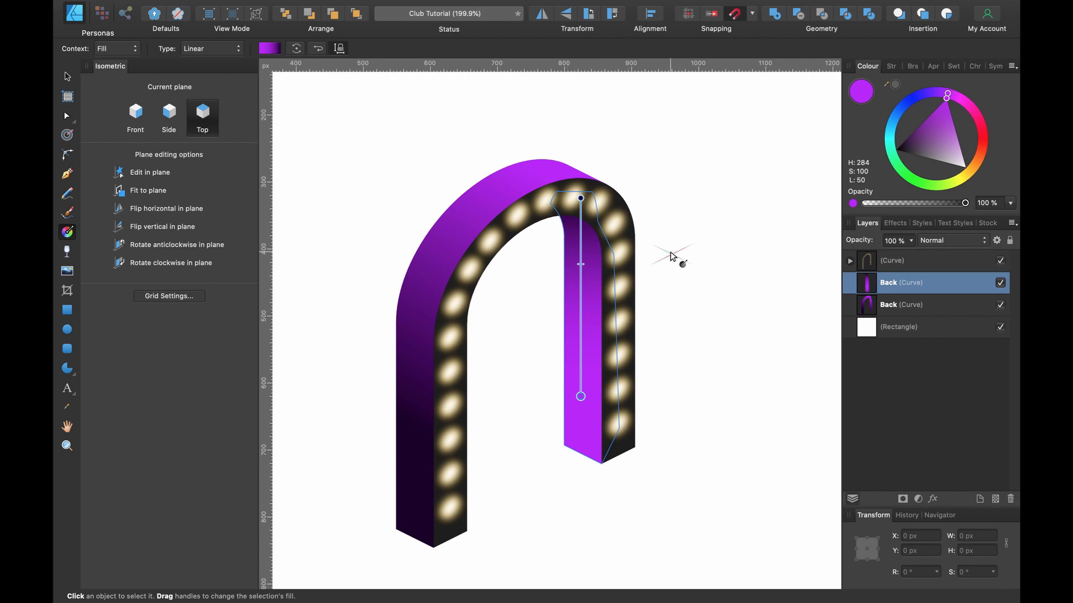
{"action": "key", "text": "v"}
{"action": "scroll", "coordinate": [669, 250], "scroll_direction": "left", "scroll_amount": 3}
{"action": "scroll", "coordinate": [669, 250], "scroll_direction": "down", "scroll_amount": 2}
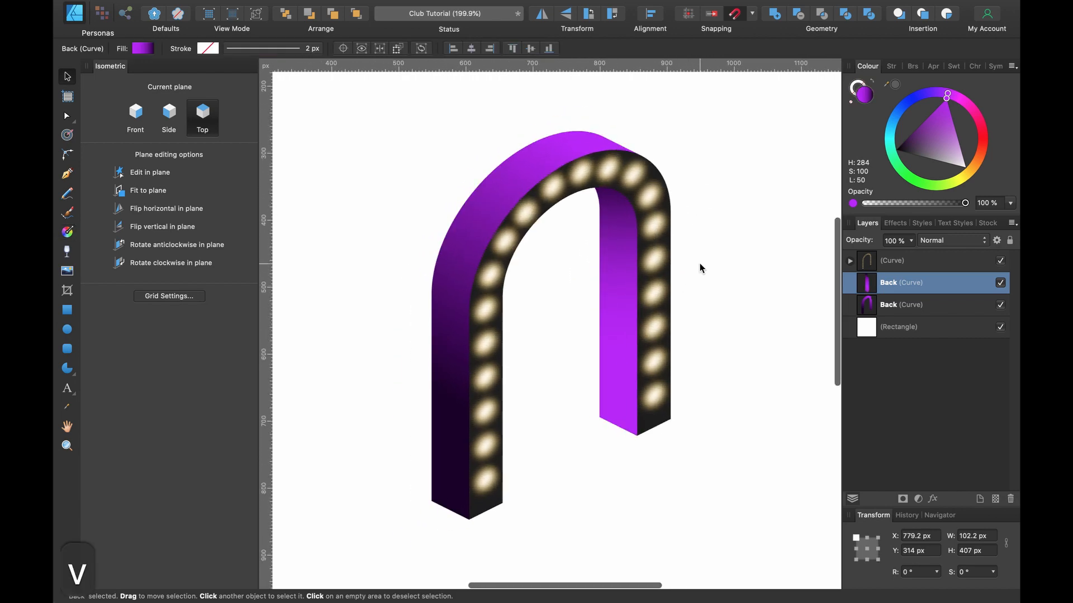
{"action": "scroll", "coordinate": [700, 263], "scroll_direction": "up", "scroll_amount": 1}
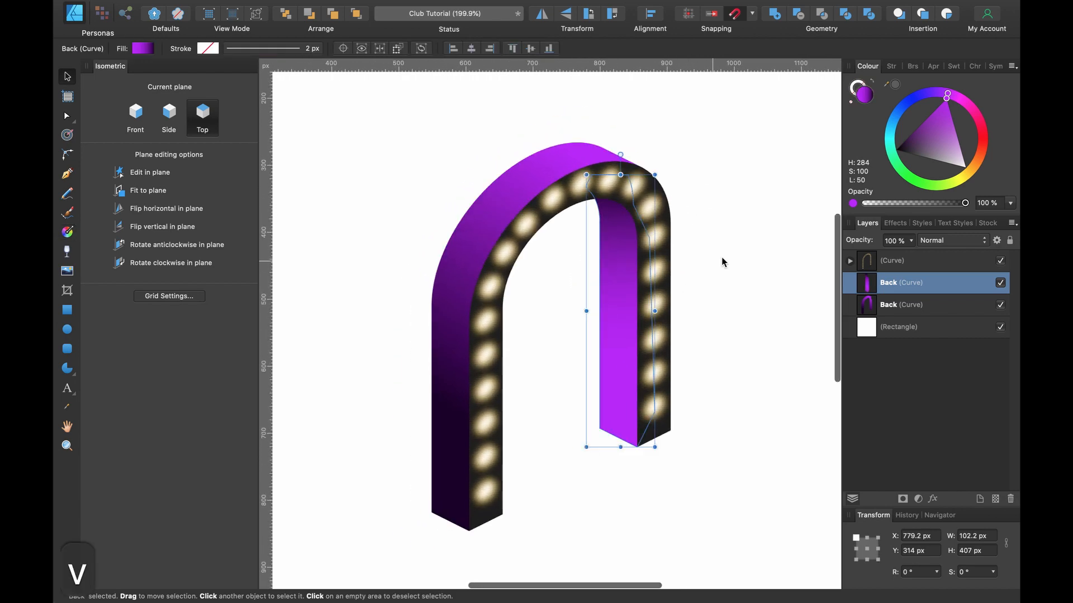
Recolour the light-studded front arch curve from black to dark purple (H 270, S 100, L 26) and deselect it.
{"action": "left_click", "coordinate": [900, 263]}
{"action": "left_click", "coordinate": [850, 261]}
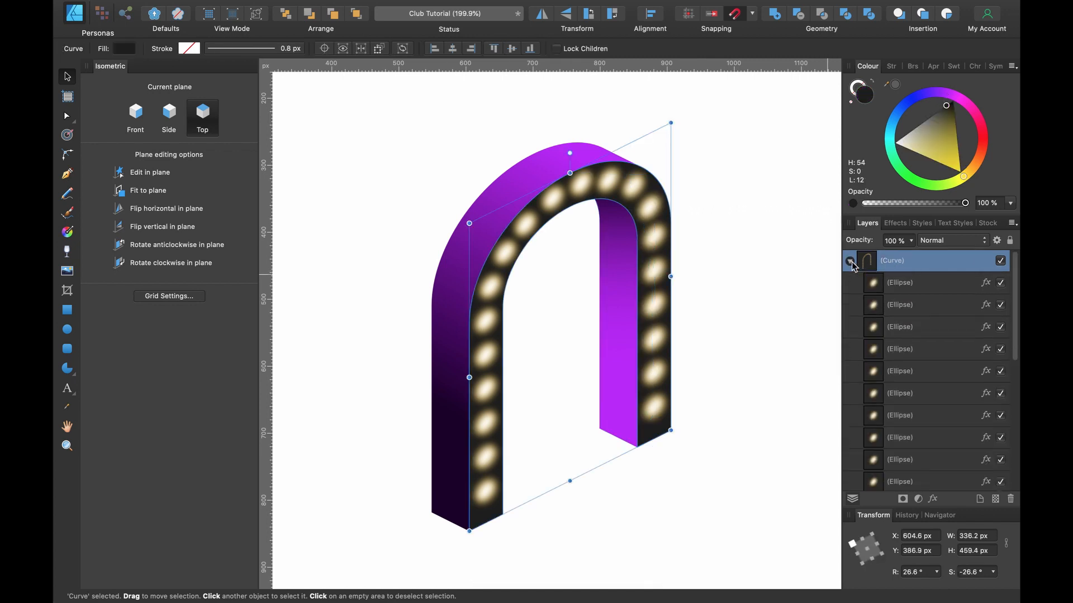
{"action": "left_click", "coordinate": [850, 261]}
{"action": "left_click", "coordinate": [942, 93]}
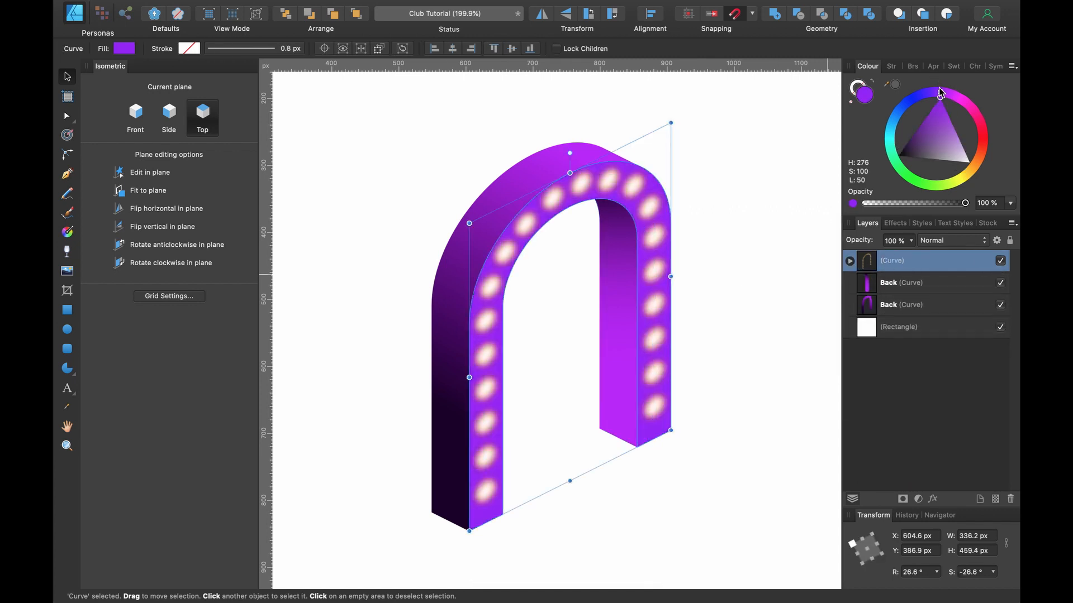
{"action": "left_click_drag", "start_coordinate": [940, 104], "coordinate": [909, 145]}
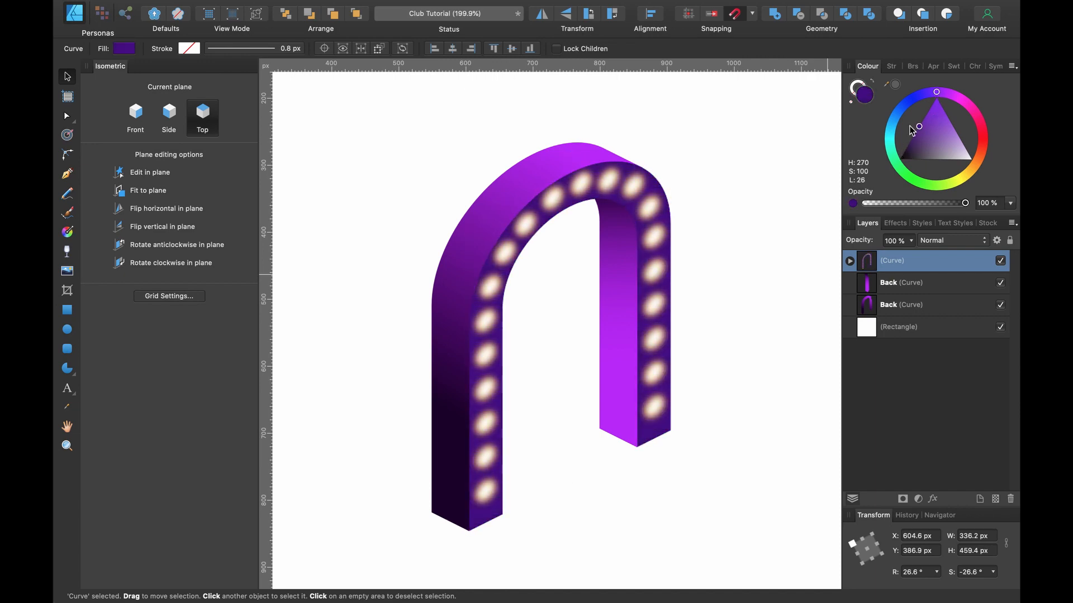
{"action": "left_click", "coordinate": [316, 180]}
{"action": "scroll", "coordinate": [315, 179], "scroll_direction": "down", "scroll_amount": 1}
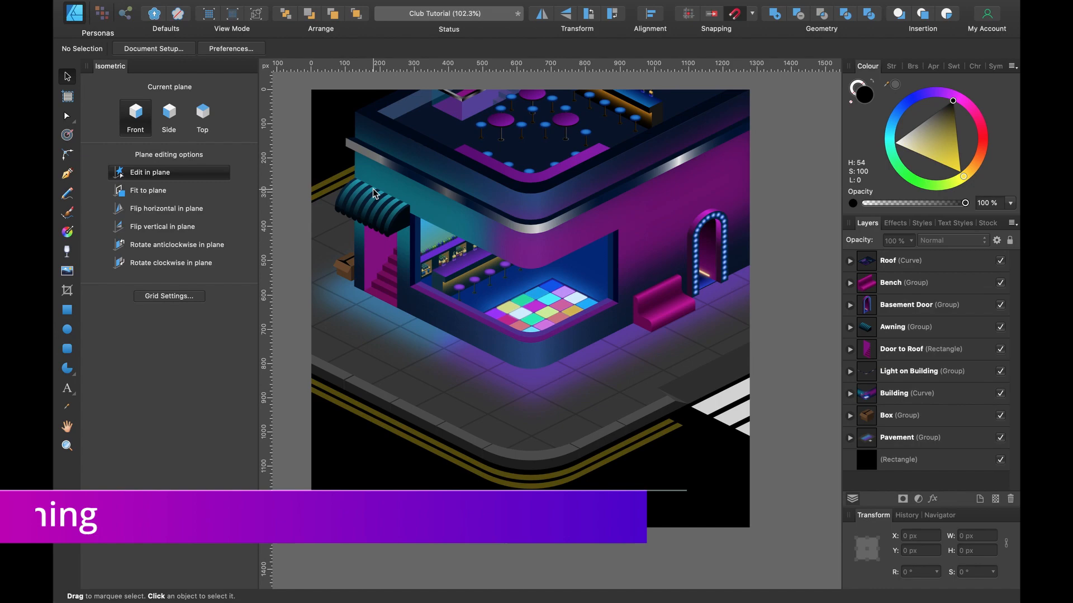
Show the isometric grid and draw a pie shape about 143 by 128 px in the front plane at X 512, Y 384 px.
{"action": "scroll", "coordinate": [373, 189], "scroll_direction": "up", "scroll_amount": 10}
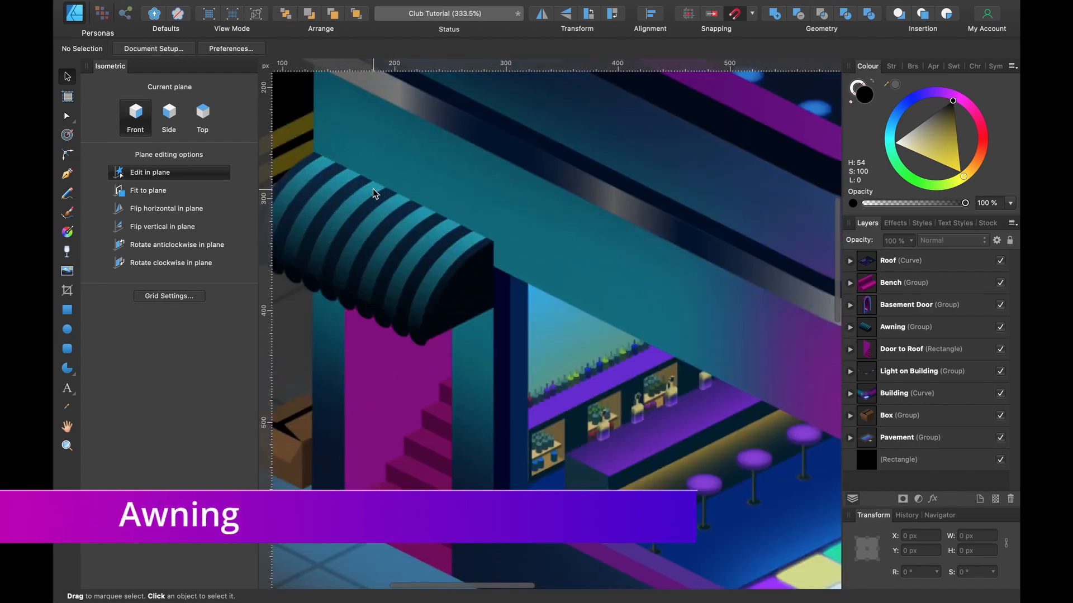
{"action": "left_click", "coordinate": [520, 246]}
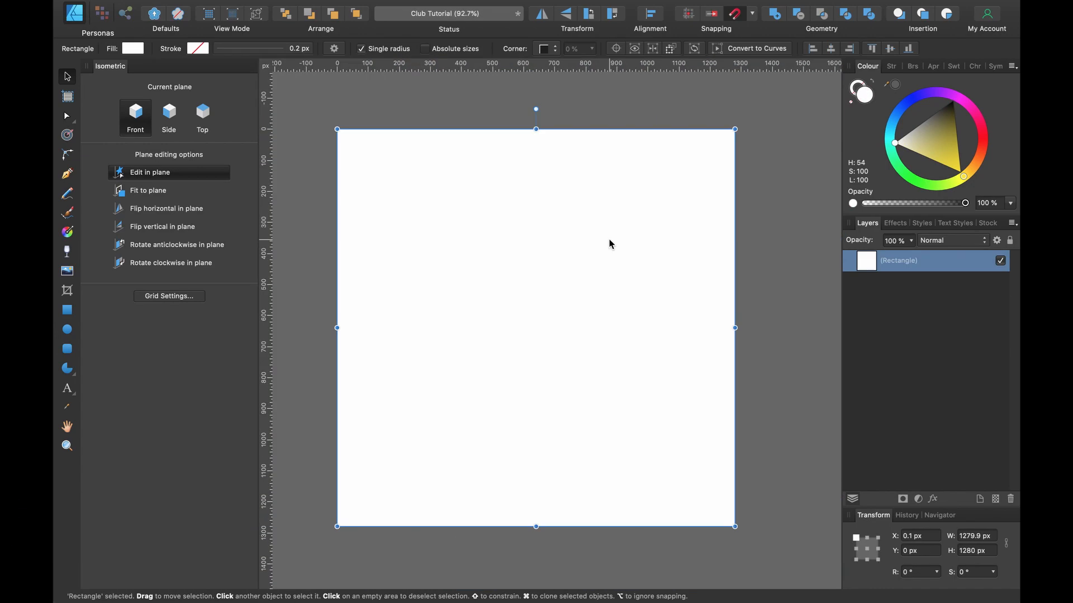
{"action": "key", "text": "super+apostrophe"}
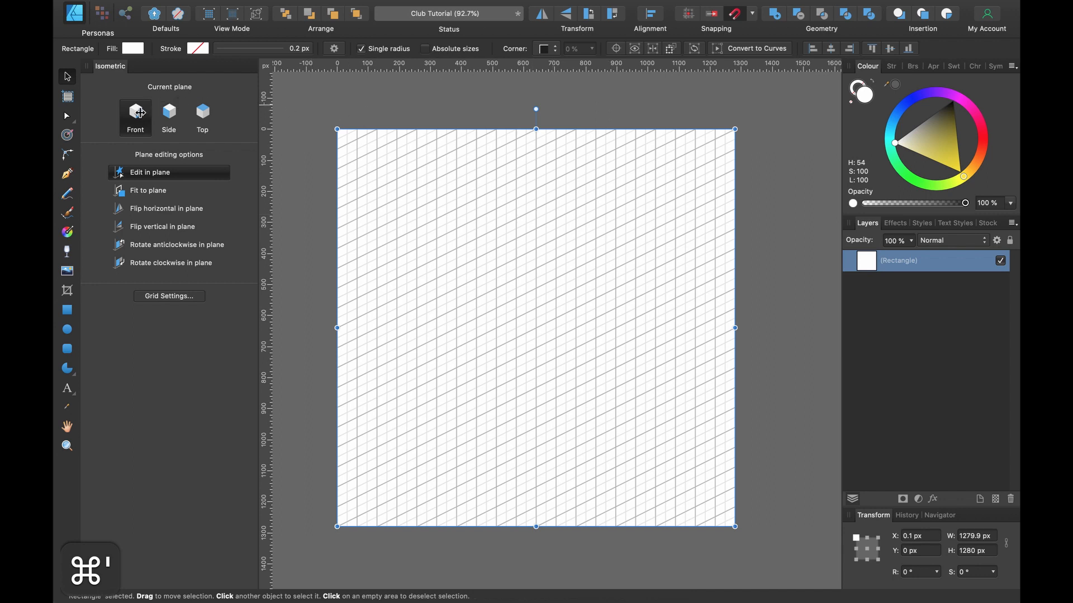
{"action": "left_click", "coordinate": [66, 371]}
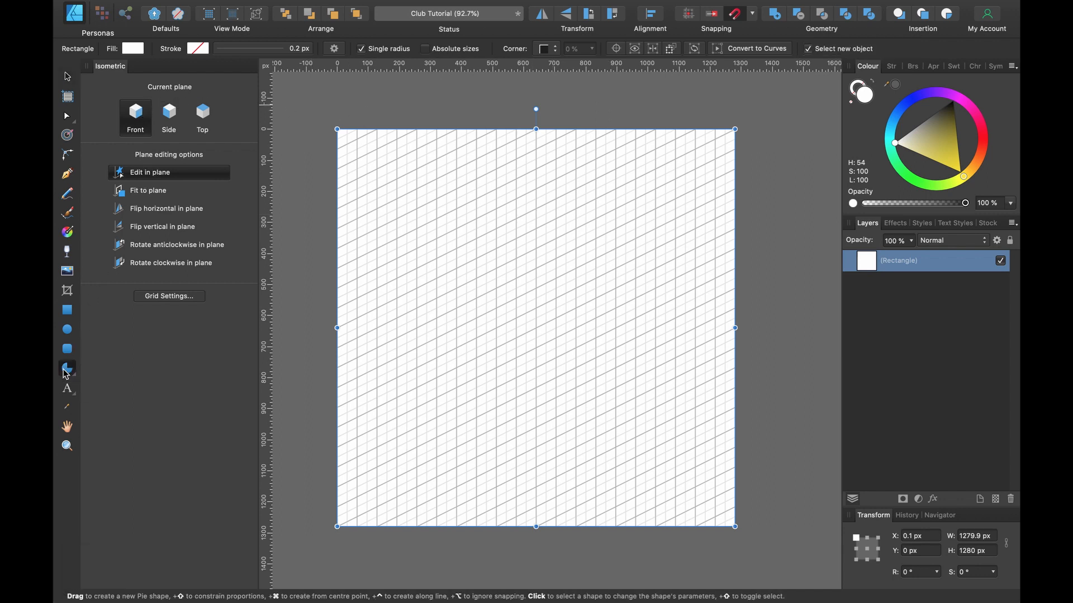
{"action": "scroll", "coordinate": [520, 225], "scroll_direction": "up", "scroll_amount": 5}
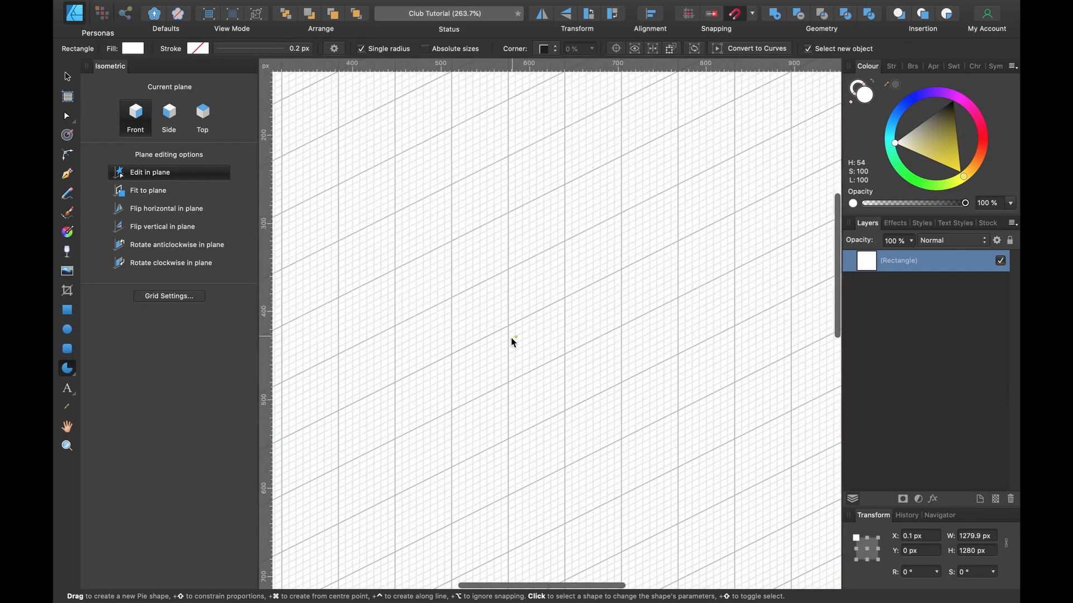
{"action": "scroll", "coordinate": [511, 341], "scroll_direction": "down", "scroll_amount": 1}
{"action": "scroll", "coordinate": [512, 342], "scroll_direction": "up", "scroll_amount": 3}
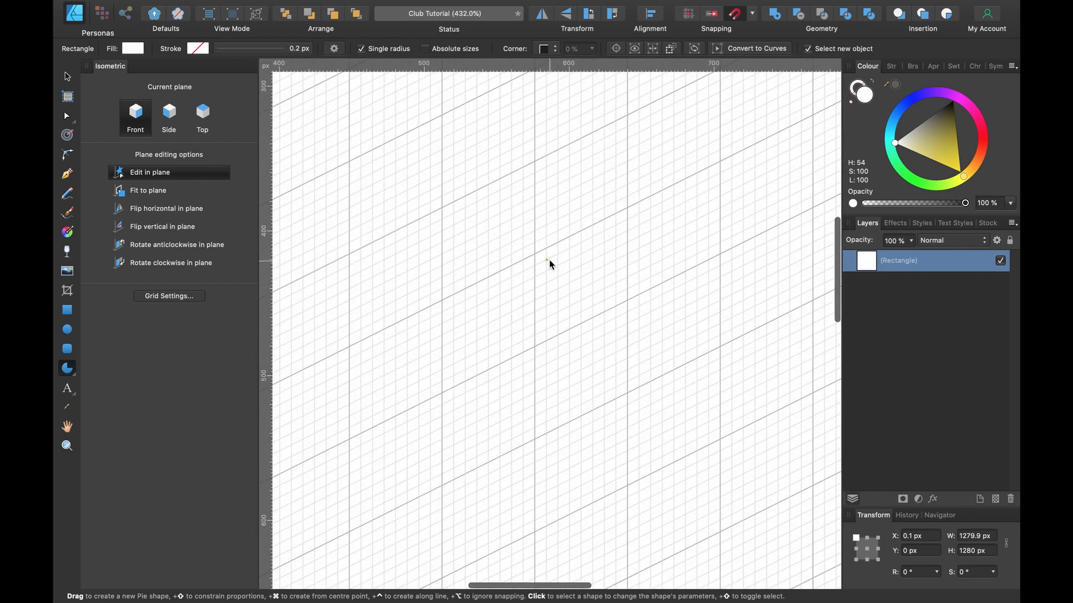
{"action": "scroll", "coordinate": [547, 257], "scroll_direction": "up", "scroll_amount": 2}
{"action": "left_click_drag", "start_coordinate": [524, 283], "coordinate": [653, 170]}
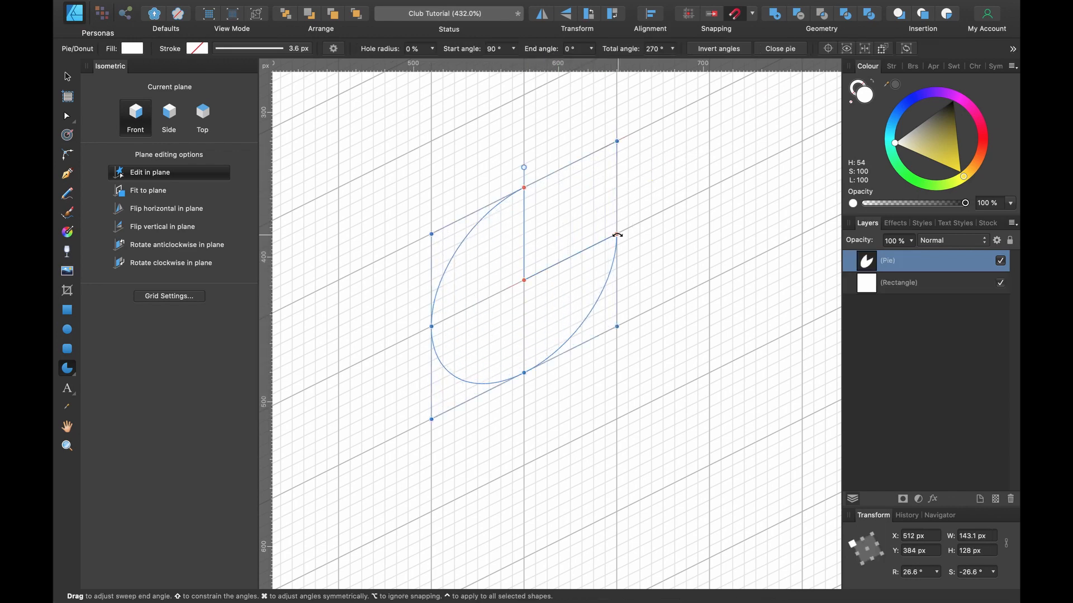
Set the pie's end angle to 180° for a quarter wedge and fill it light purple (H 275, S 100, L 75).
{"action": "mouse_move", "coordinate": [617, 235]}
{"action": "left_mouse_down"}
{"action": "mouse_move", "coordinate": [608, 278]}
{"action": "mouse_move", "coordinate": [505, 342]}
{"action": "mouse_move", "coordinate": [451, 339]}
{"action": "mouse_move", "coordinate": [444, 318]}
{"action": "left_mouse_up"}
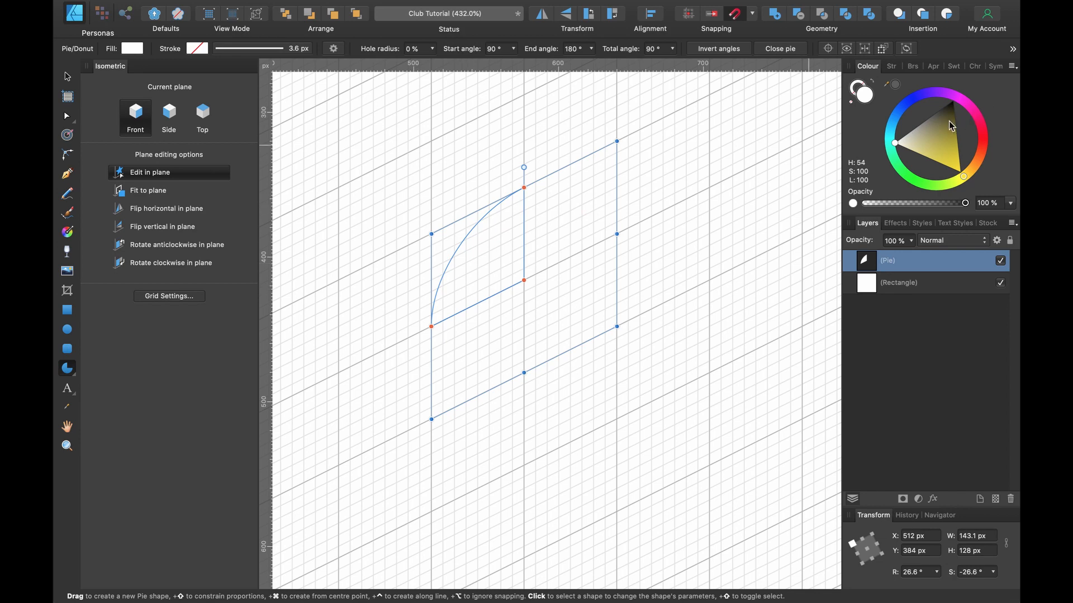
{"action": "left_click", "coordinate": [941, 94]}
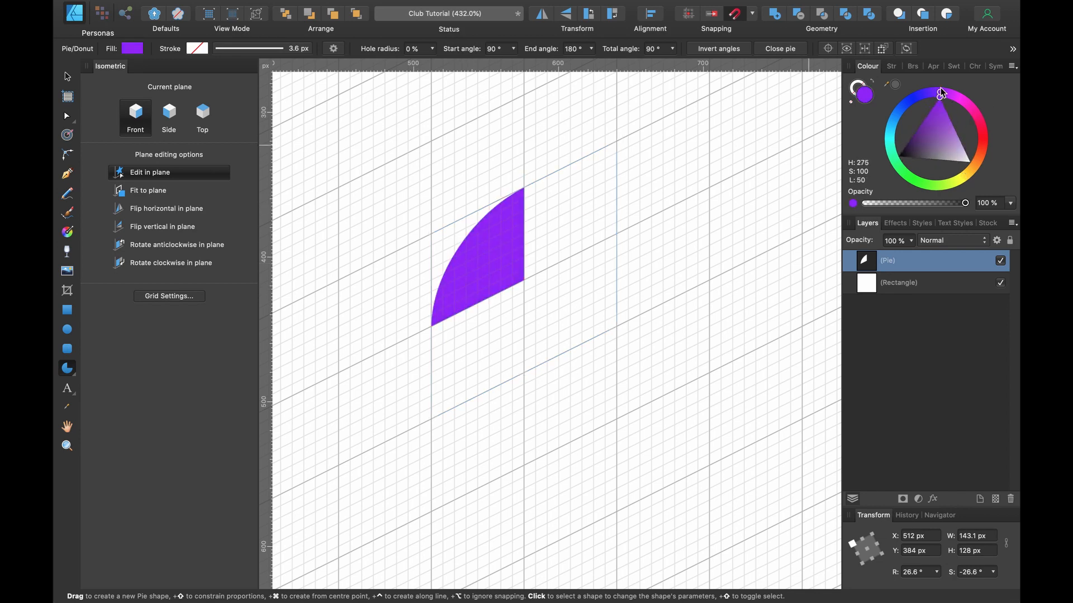
{"action": "left_click", "coordinate": [954, 130]}
{"action": "scroll", "coordinate": [531, 249], "scroll_direction": "left", "scroll_amount": 4}
{"action": "scroll", "coordinate": [532, 248], "scroll_direction": "up", "scroll_amount": 1}
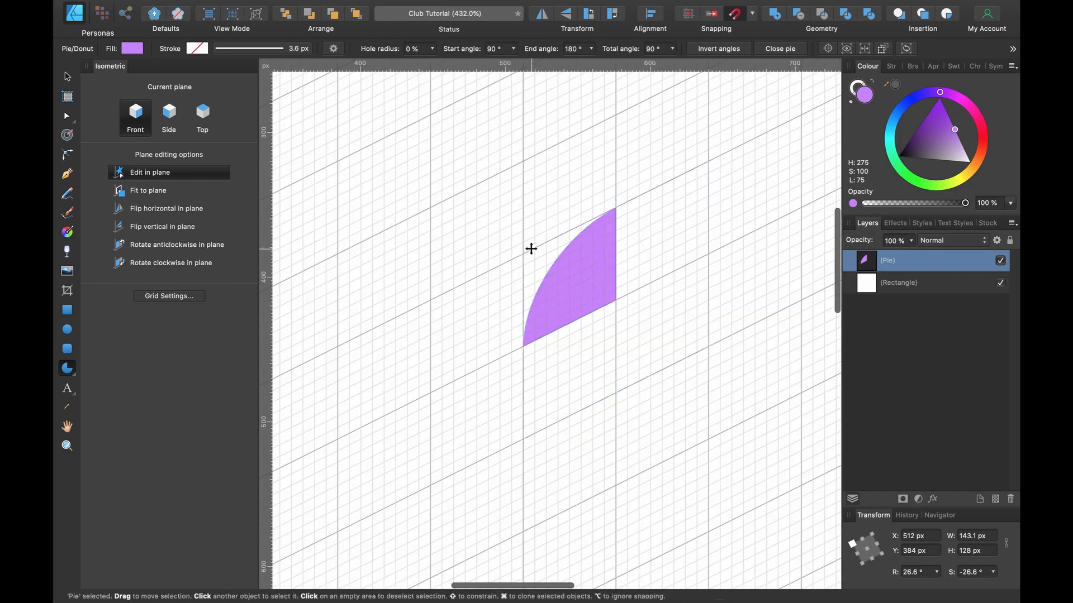
Convert the quarter pie to curves.
{"action": "left_click", "coordinate": [67, 77]}
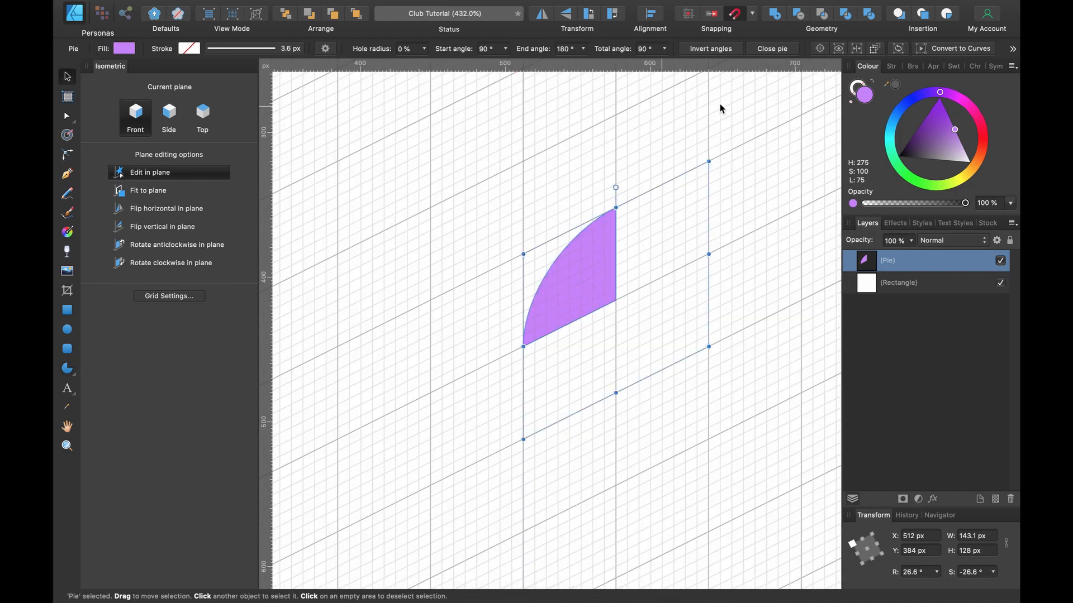
{"action": "left_click", "coordinate": [951, 49]}
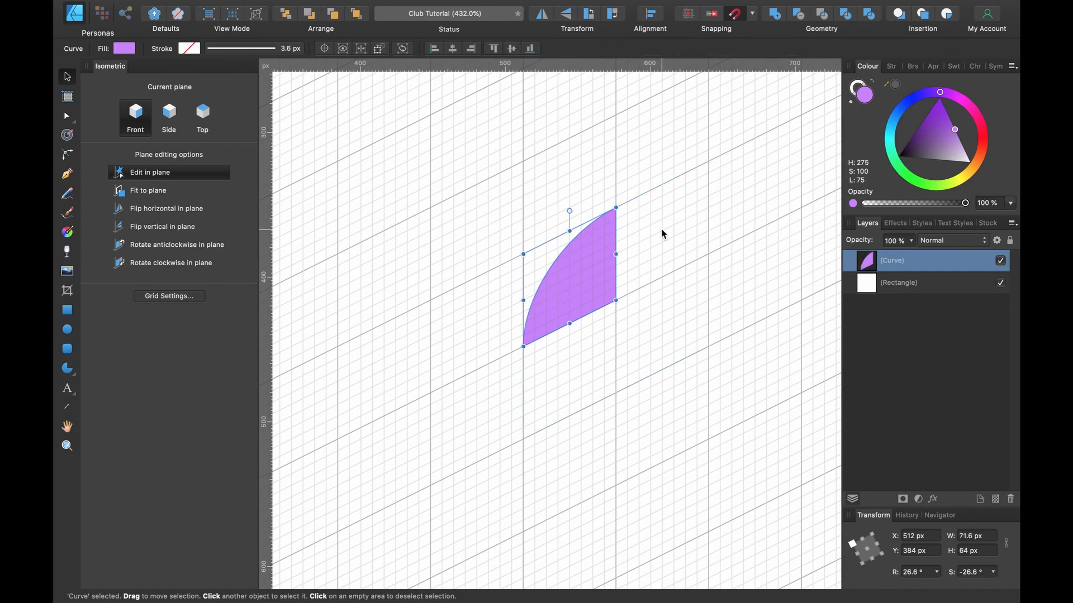
{"action": "scroll", "coordinate": [661, 229], "scroll_direction": "left", "scroll_amount": 3}
{"action": "scroll", "coordinate": [661, 229], "scroll_direction": "up", "scroll_amount": 1}
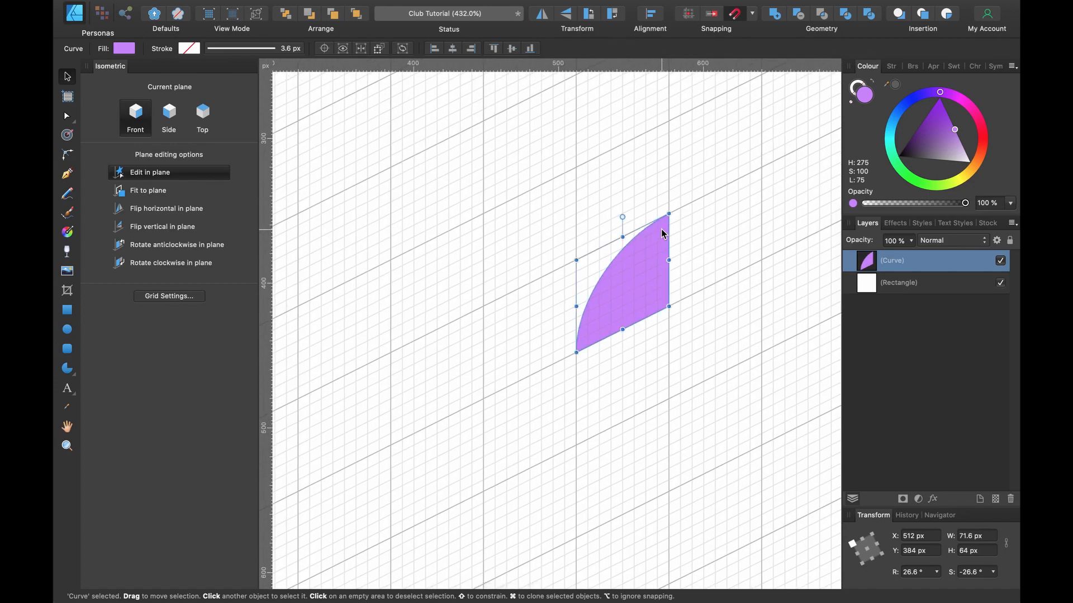
{"action": "scroll", "coordinate": [714, 249], "scroll_direction": "down", "scroll_amount": 4}
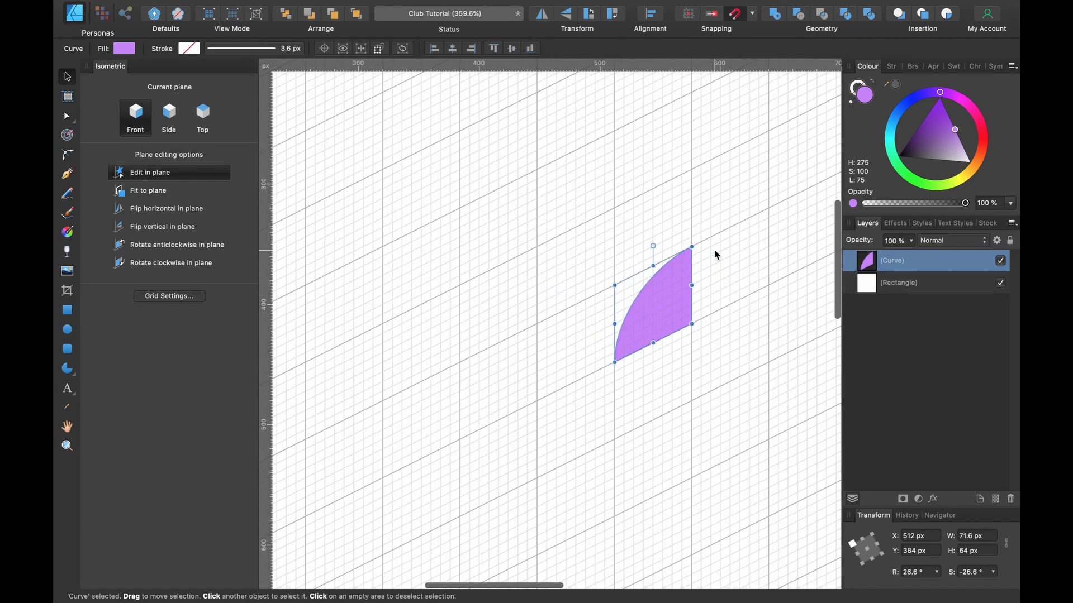
Duplicate the quarter wedge, switch to the top plane and place the copy up and to the left at X 344, Y 300 px.
{"action": "key", "text": "super+j"}
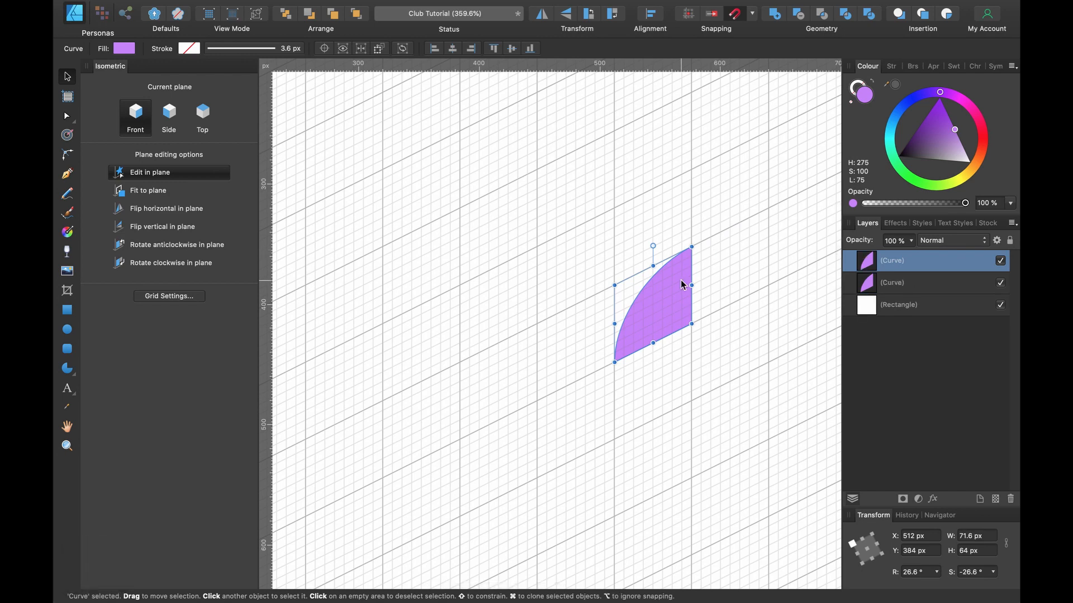
{"action": "left_click_drag", "start_coordinate": [682, 284], "coordinate": [489, 179]}
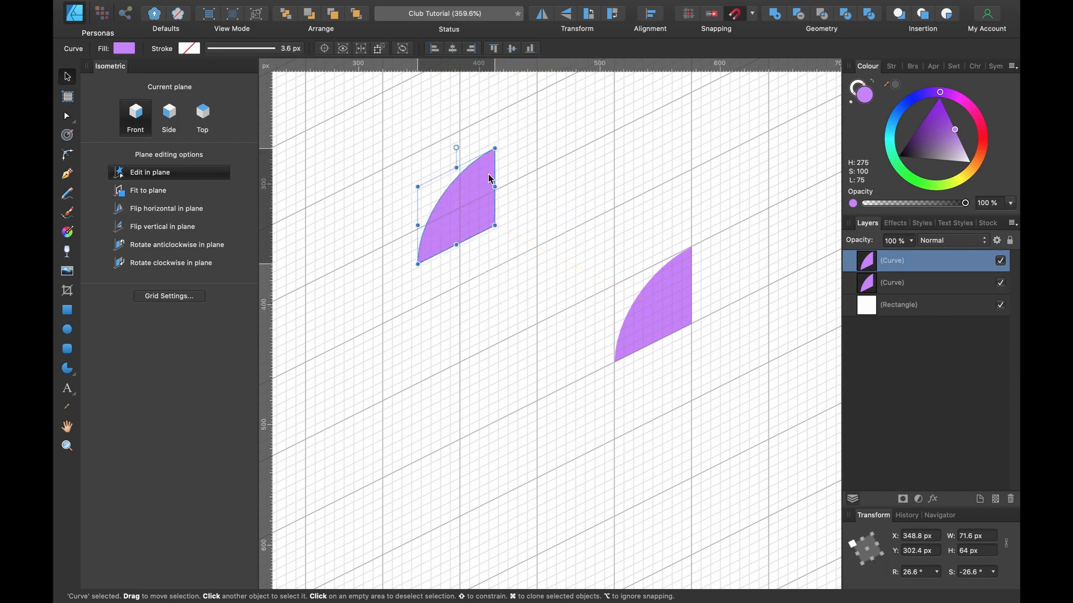
{"action": "left_click", "coordinate": [205, 112]}
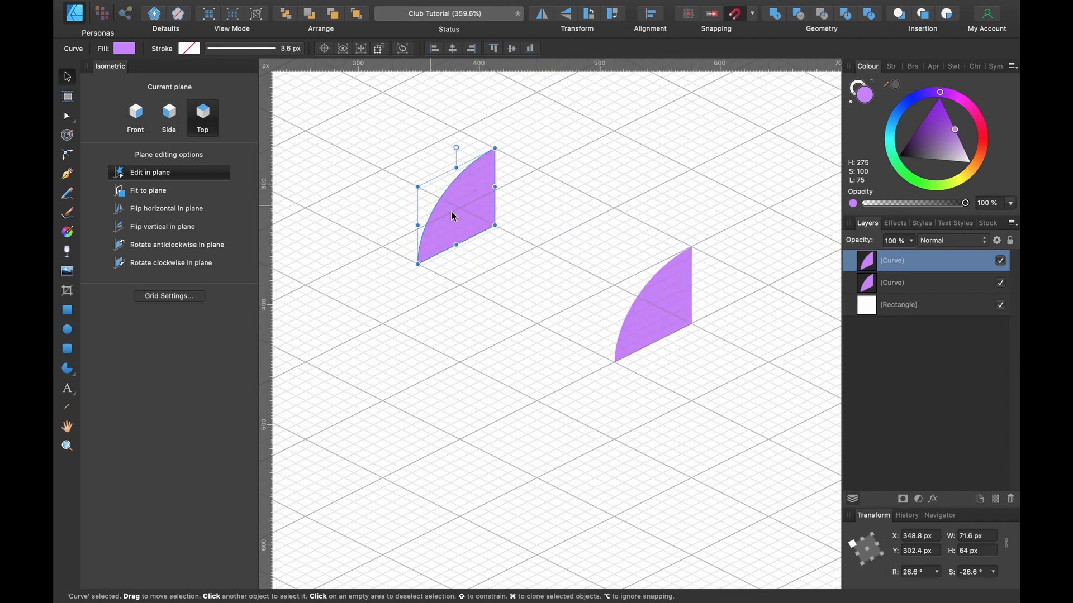
{"action": "mouse_move", "coordinate": [472, 222]}
{"action": "left_mouse_down"}
{"action": "mouse_move", "coordinate": [461, 216]}
{"action": "mouse_move", "coordinate": [469, 220]}
{"action": "left_mouse_up"}
{"action": "scroll", "coordinate": [470, 221], "scroll_direction": "down", "scroll_amount": 1}
{"action": "scroll", "coordinate": [470, 221], "scroll_direction": "left", "scroll_amount": 1}
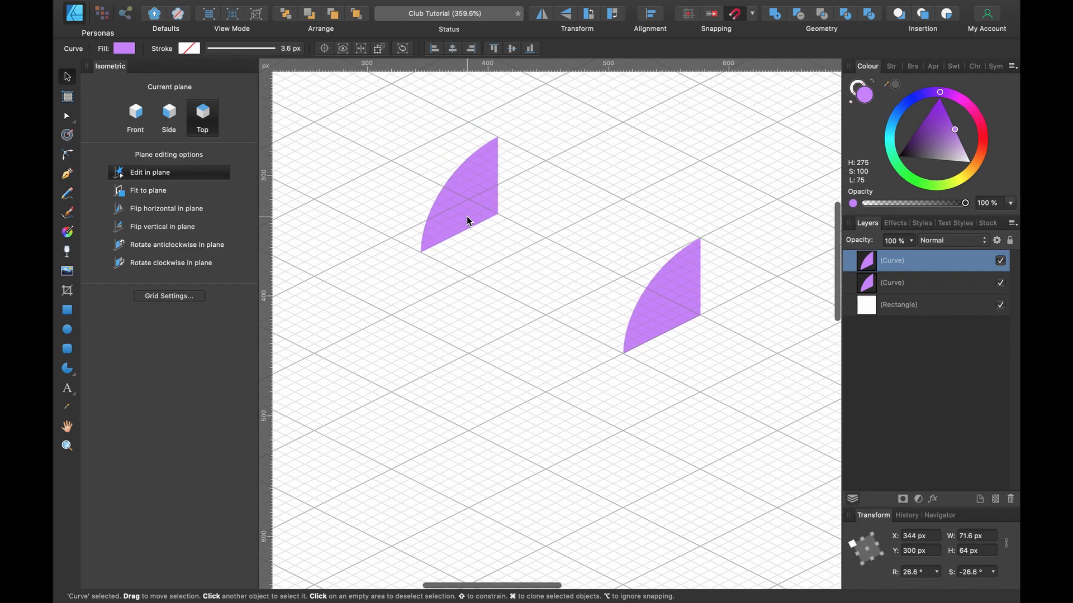
Duplicate the front purple wedge, place the copy in the top plane at X 384, Y 320 px, and recolour it blue (H 235, S 100, L 75).
{"action": "left_click", "coordinate": [667, 275]}
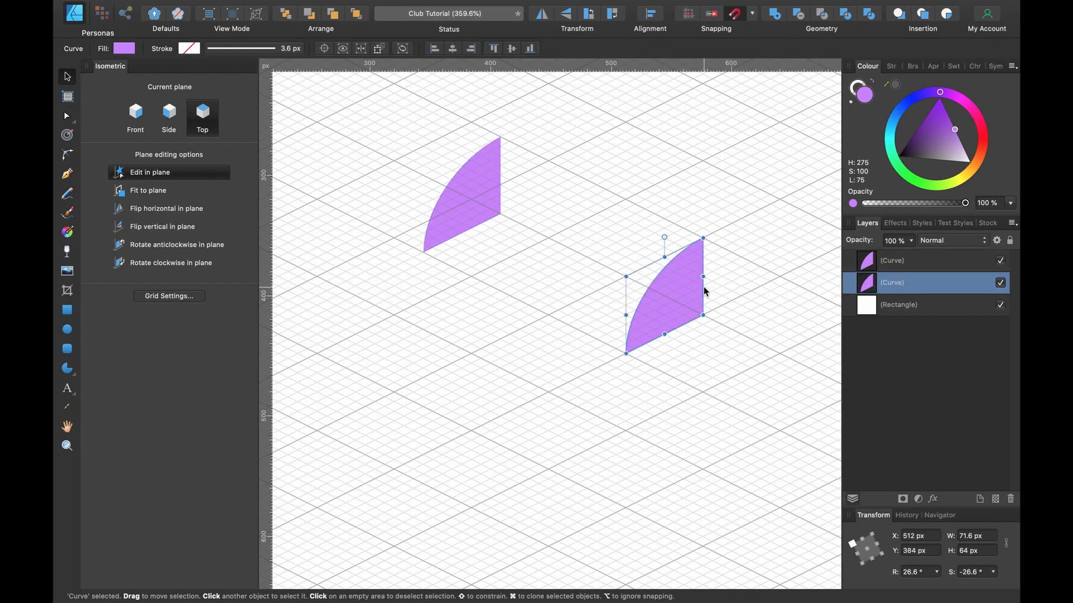
{"action": "key", "text": "super+j"}
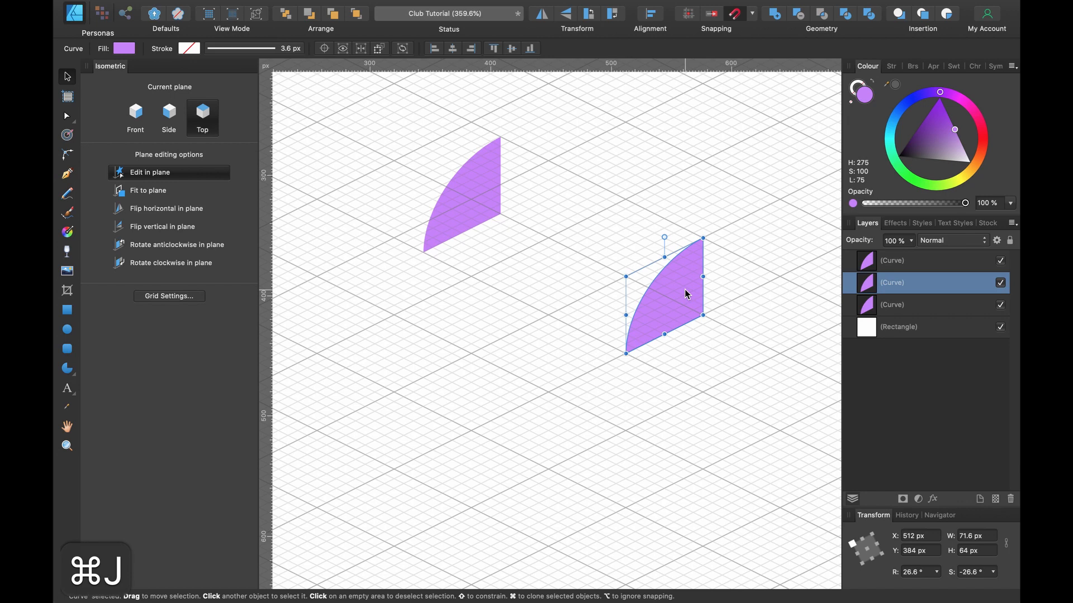
{"action": "left_click_drag", "start_coordinate": [687, 294], "coordinate": [536, 211]}
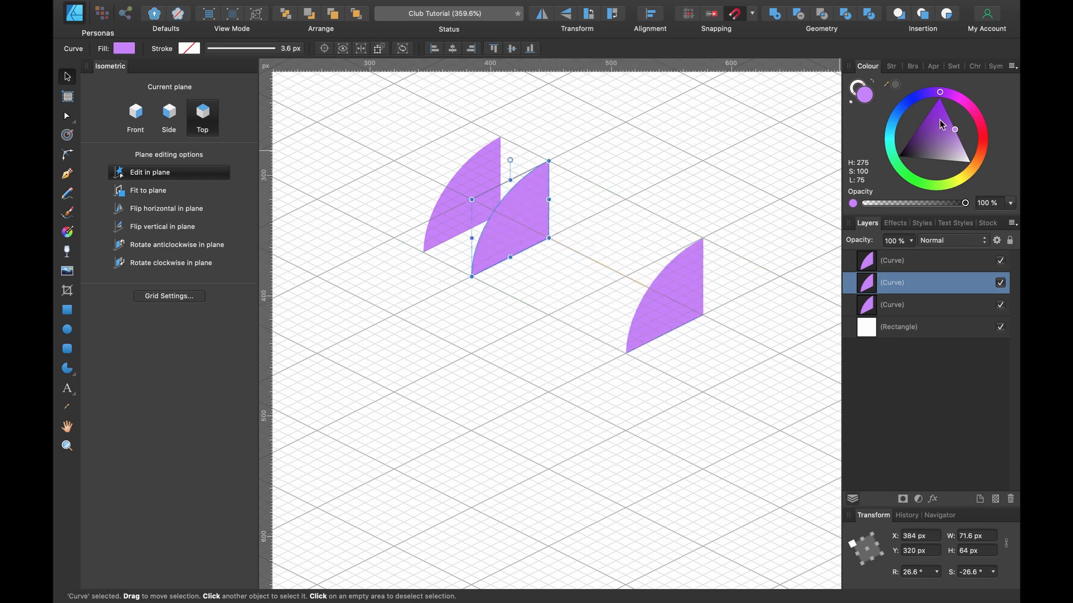
{"action": "left_click_drag", "start_coordinate": [939, 91], "coordinate": [909, 100]}
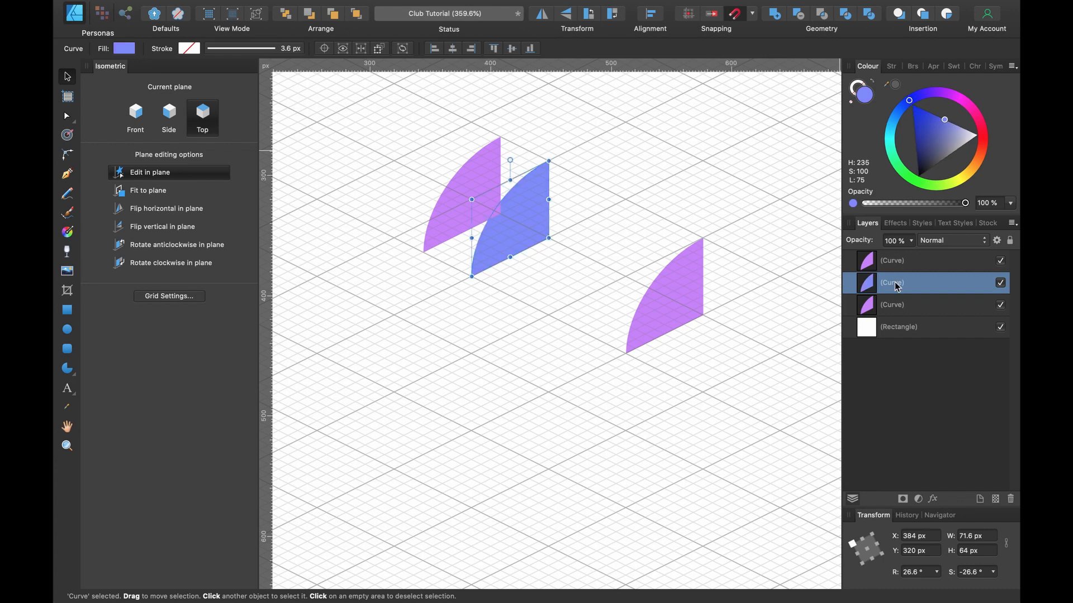
Bring the blue wedge to the front of the stack and move it close to the rear purple wedge, at about X 358, Y 307 px.
{"action": "left_click_drag", "start_coordinate": [895, 286], "coordinate": [893, 258]}
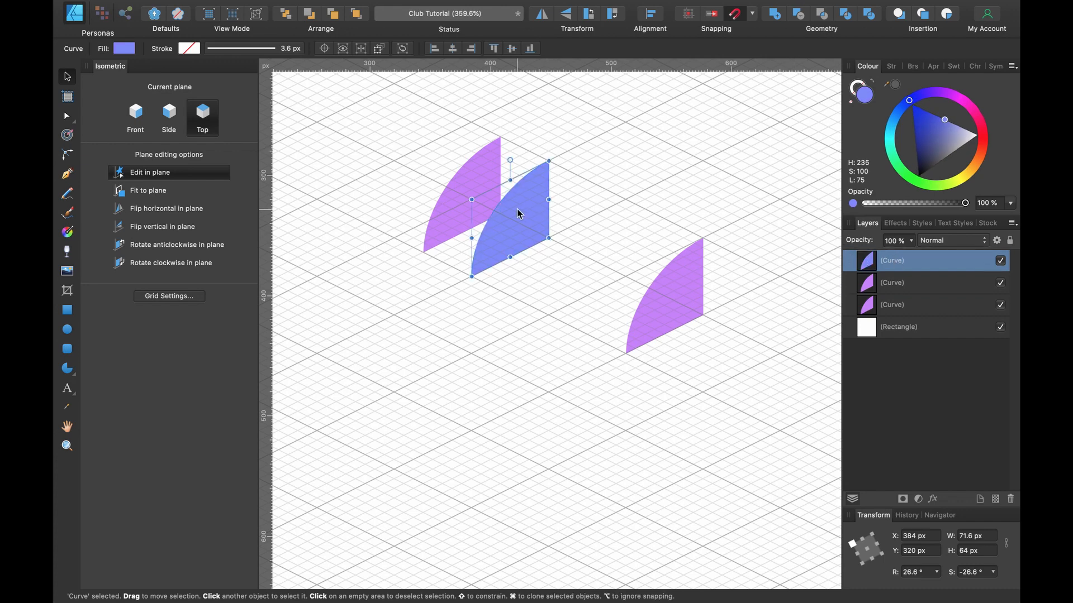
{"action": "mouse_move", "coordinate": [516, 209]}
{"action": "left_mouse_down"}
{"action": "mouse_move", "coordinate": [497, 201]}
{"action": "mouse_move", "coordinate": [524, 208]}
{"action": "mouse_move", "coordinate": [508, 203]}
{"action": "left_mouse_up"}
{"action": "scroll", "coordinate": [487, 196], "scroll_direction": "up", "scroll_amount": 5}
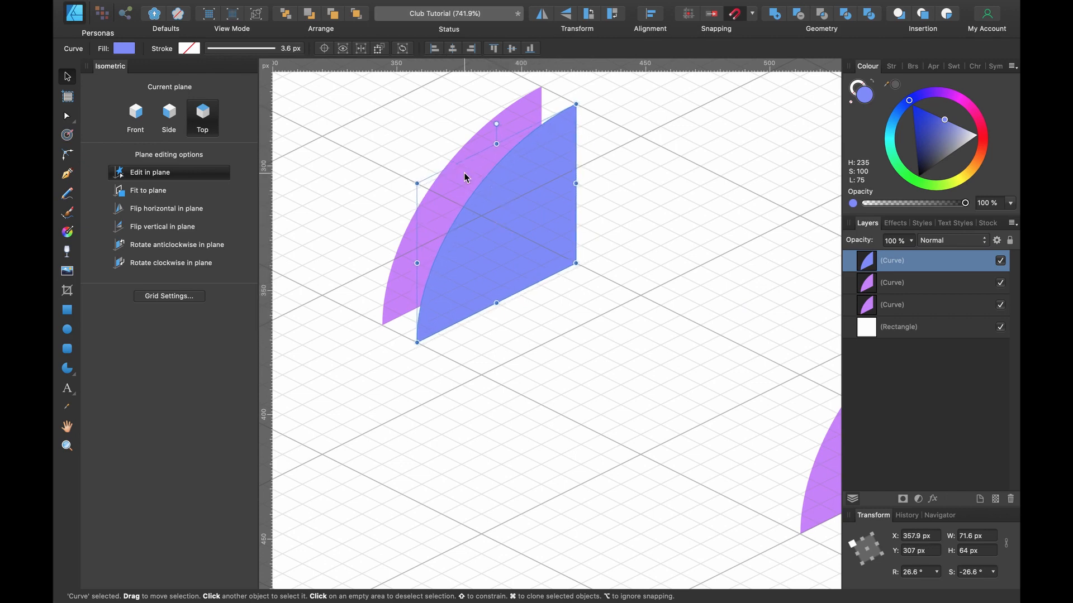
Add a node on the rear purple wedge's lower edge and move it to X 360, Y 372 px, just past the blue wedge's lowest corner.
{"action": "left_click", "coordinate": [524, 124]}
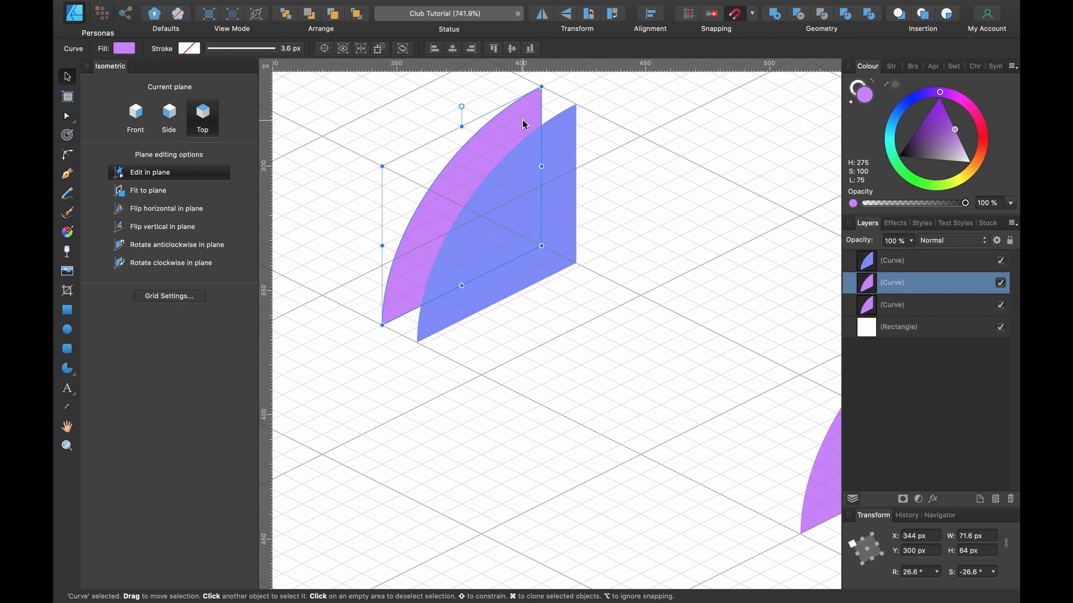
{"action": "key", "text": "a"}
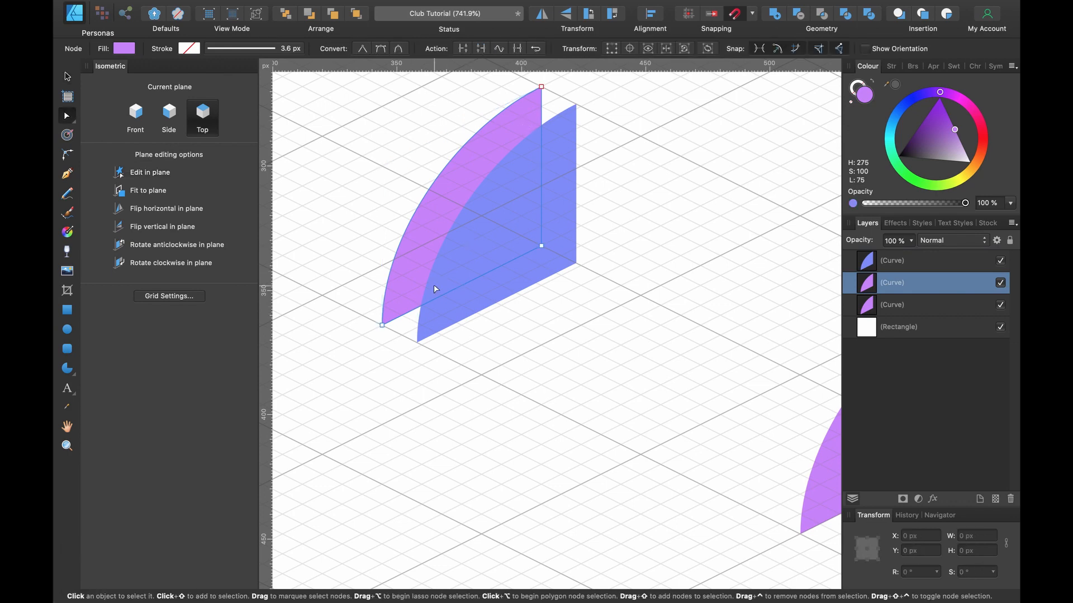
{"action": "scroll", "coordinate": [434, 279], "scroll_direction": "up", "scroll_amount": 3}
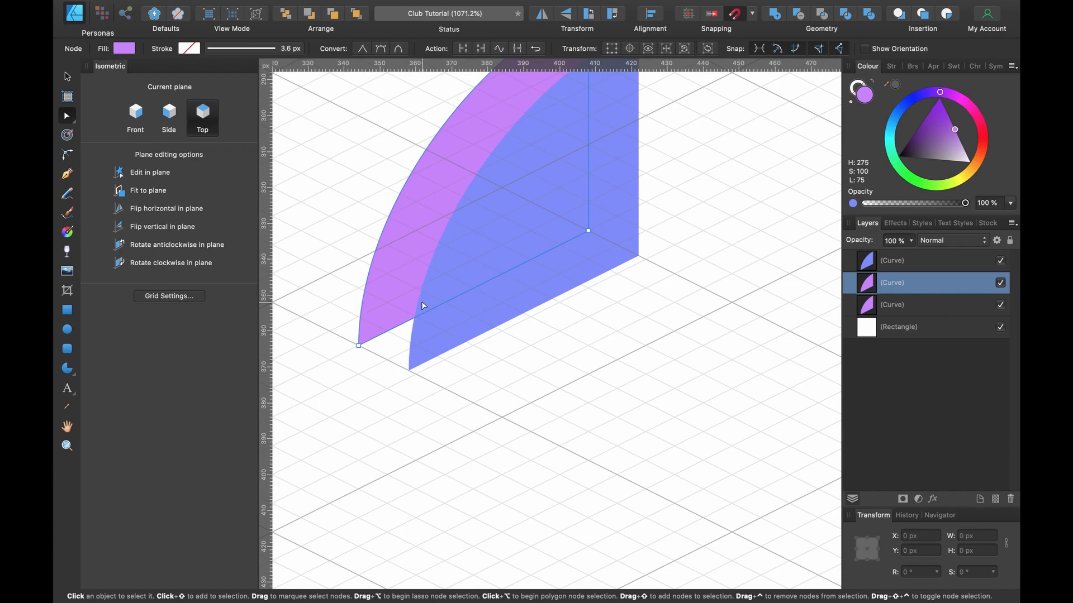
{"action": "left_click", "coordinate": [421, 314]}
{"action": "left_click_drag", "start_coordinate": [421, 314], "coordinate": [412, 375]}
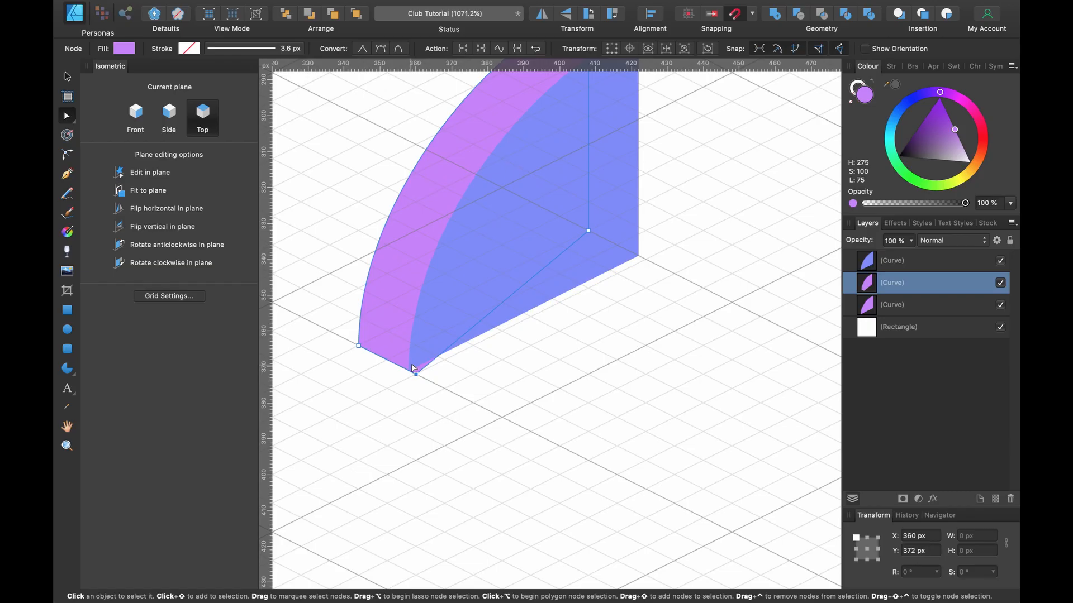
Add two more nodes to the rear purple wedge, one at X 424, Y 340 px and one just past the blue wedge's upper corner.
{"action": "scroll", "coordinate": [449, 355], "scroll_direction": "right", "scroll_amount": 3}
{"action": "scroll", "coordinate": [449, 354], "scroll_direction": "up", "scroll_amount": 2}
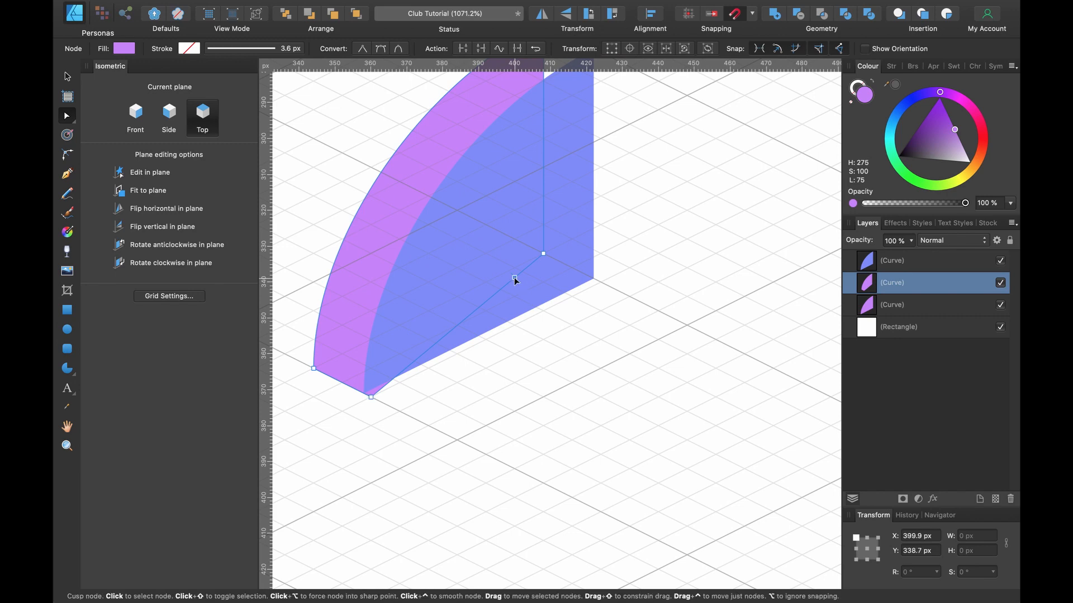
{"action": "left_click_drag", "start_coordinate": [514, 277], "coordinate": [594, 279]}
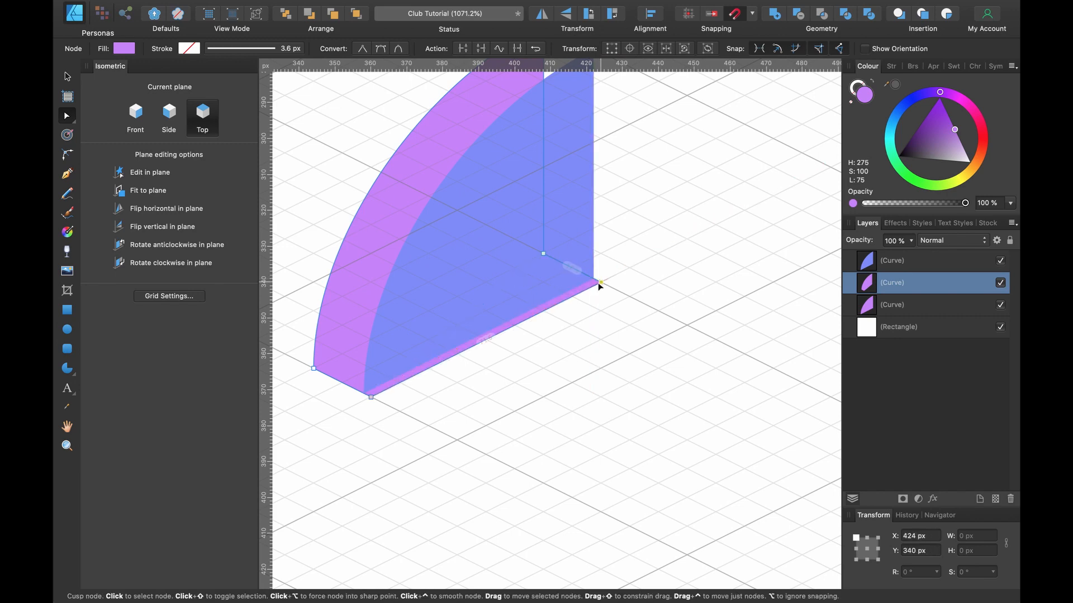
{"action": "scroll", "coordinate": [629, 270], "scroll_direction": "up", "scroll_amount": 3}
{"action": "scroll", "coordinate": [629, 271], "scroll_direction": "up", "scroll_amount": 2}
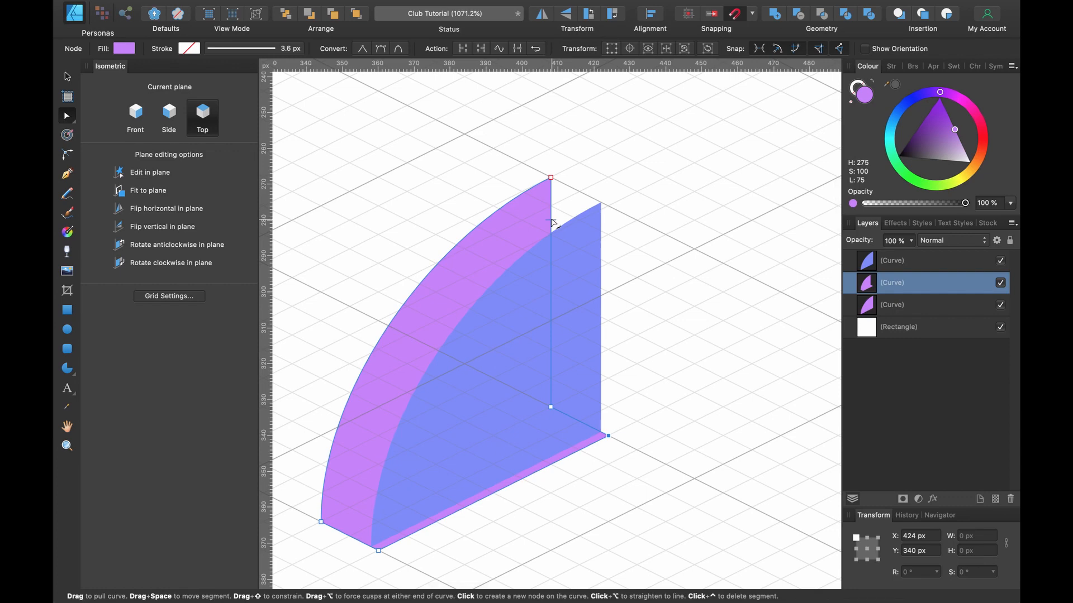
{"action": "left_click_drag", "start_coordinate": [552, 224], "coordinate": [609, 207]}
Move the blue wedge to X 360, Y 308 px so its corners meet the extended purple shape's nodes.
{"action": "left_click", "coordinate": [880, 258]}
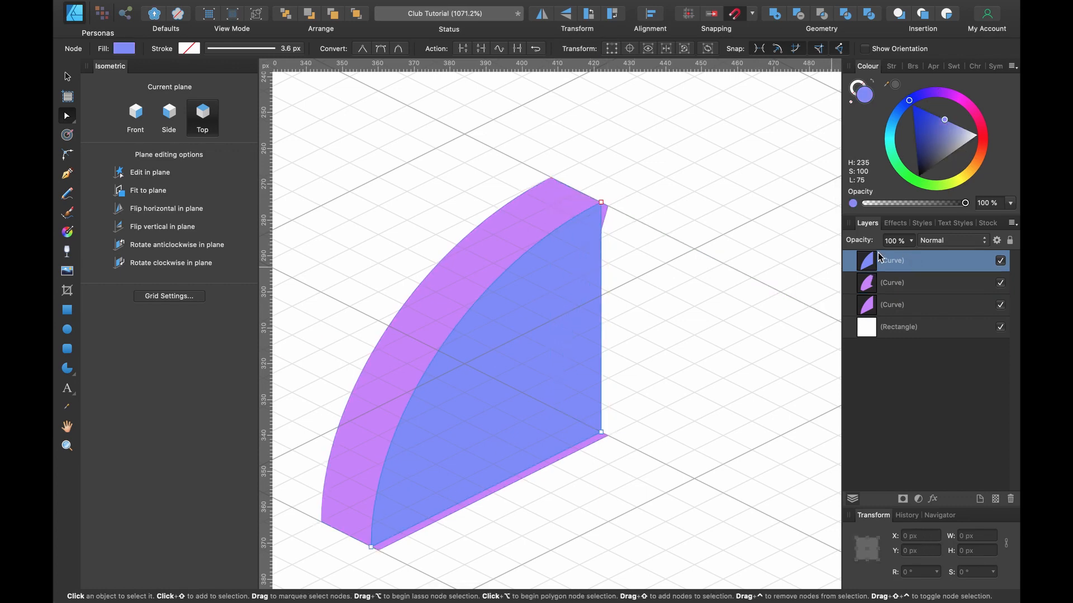
{"action": "scroll", "coordinate": [575, 291], "scroll_direction": "down", "scroll_amount": 2}
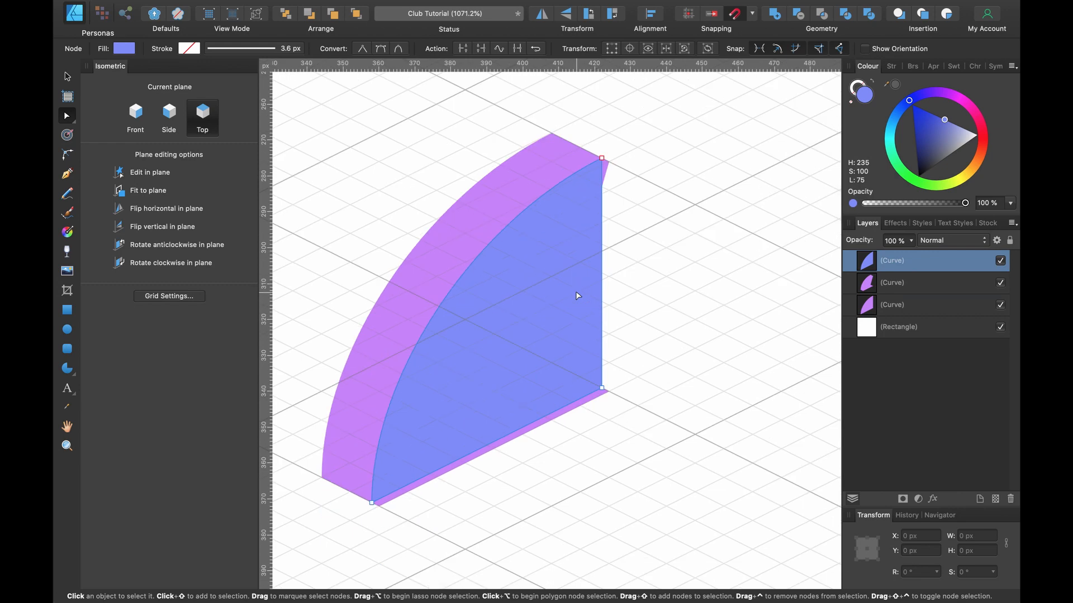
{"action": "key", "text": "v"}
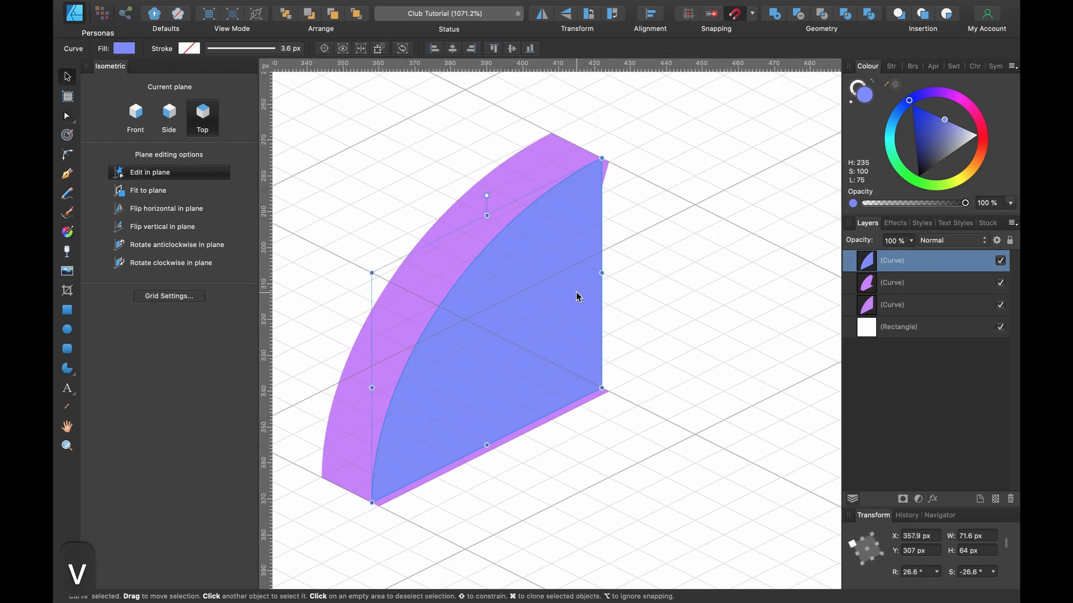
{"action": "left_click_drag", "start_coordinate": [578, 296], "coordinate": [584, 299]}
{"action": "scroll", "coordinate": [546, 127], "scroll_direction": "up", "scroll_amount": 5}
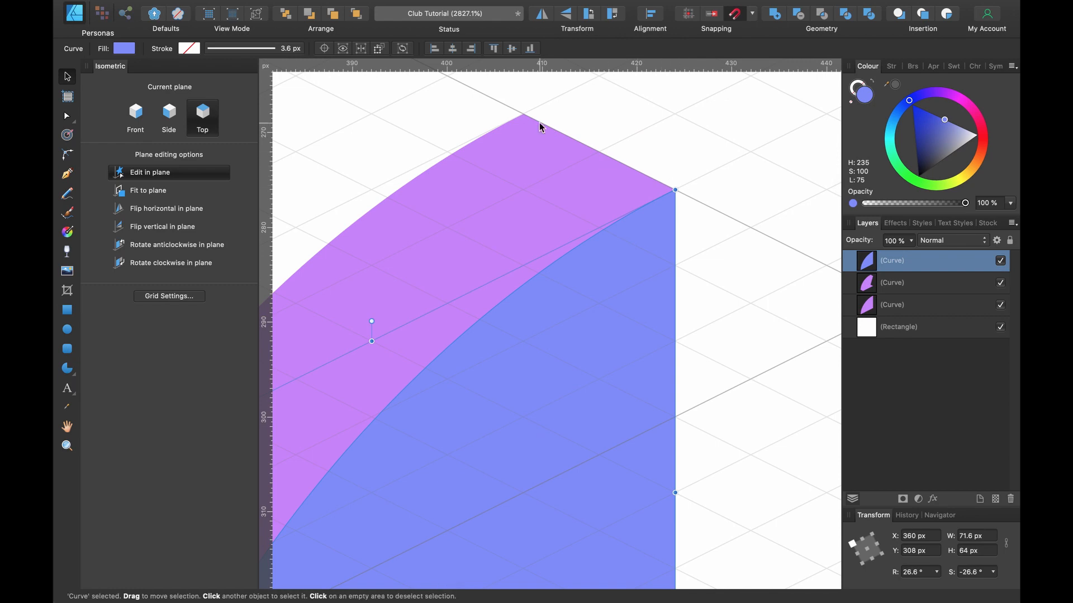
{"action": "scroll", "coordinate": [540, 127], "scroll_direction": "down", "scroll_amount": 10}
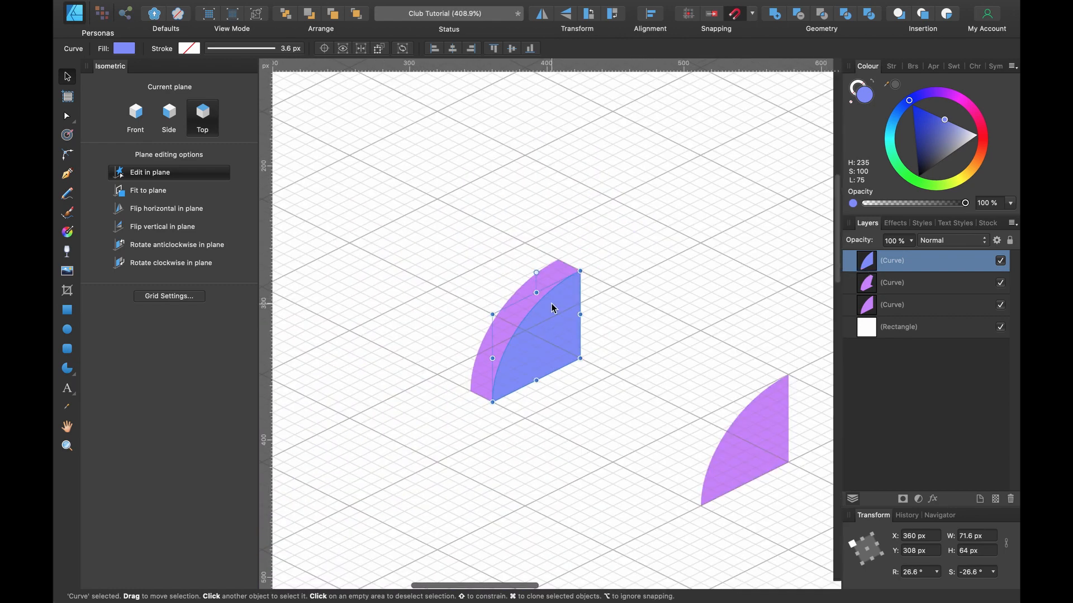
{"action": "scroll", "coordinate": [552, 307], "scroll_direction": "up", "scroll_amount": 3}
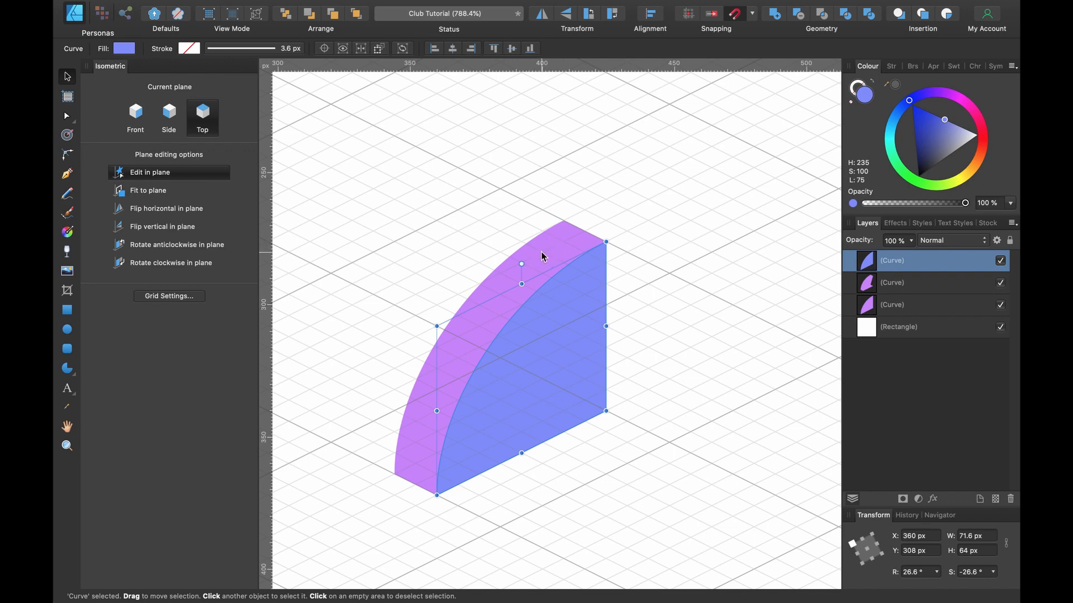
Subtract the blue wedge from the extended purple shape to leave a curved strip.
{"action": "left_click", "coordinate": [896, 286], "text": "shift"}
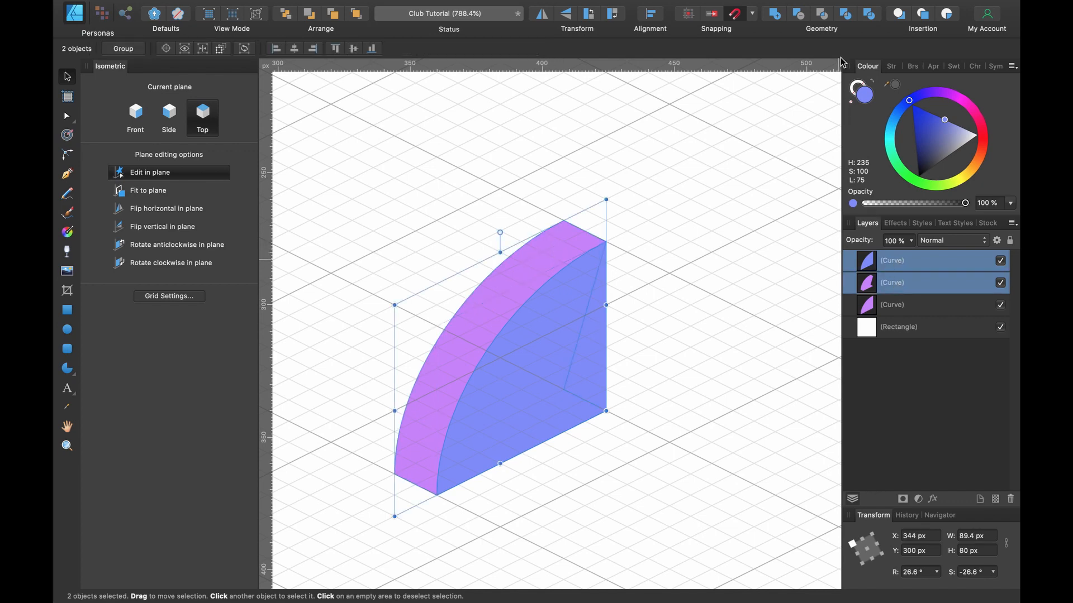
{"action": "left_click", "coordinate": [800, 20]}
Delete the stray line left by the subtraction and recolour the curved strip blue (H 232, S 100, L 75).
{"action": "key", "text": "a"}
{"action": "scroll", "coordinate": [437, 491], "scroll_direction": "up", "scroll_amount": 2}
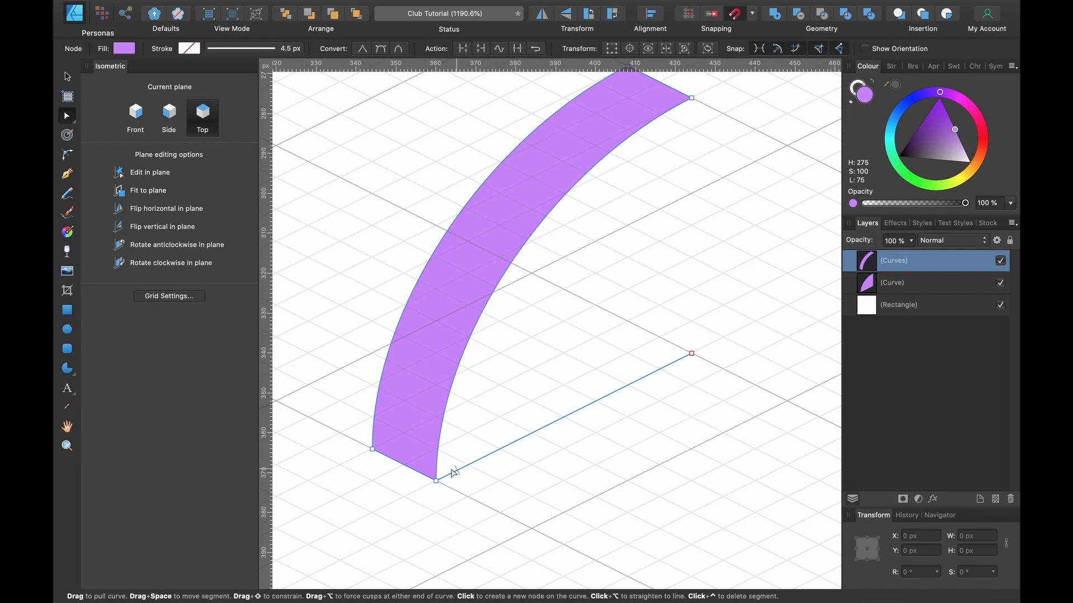
{"action": "left_click_drag", "start_coordinate": [669, 336], "coordinate": [761, 409]}
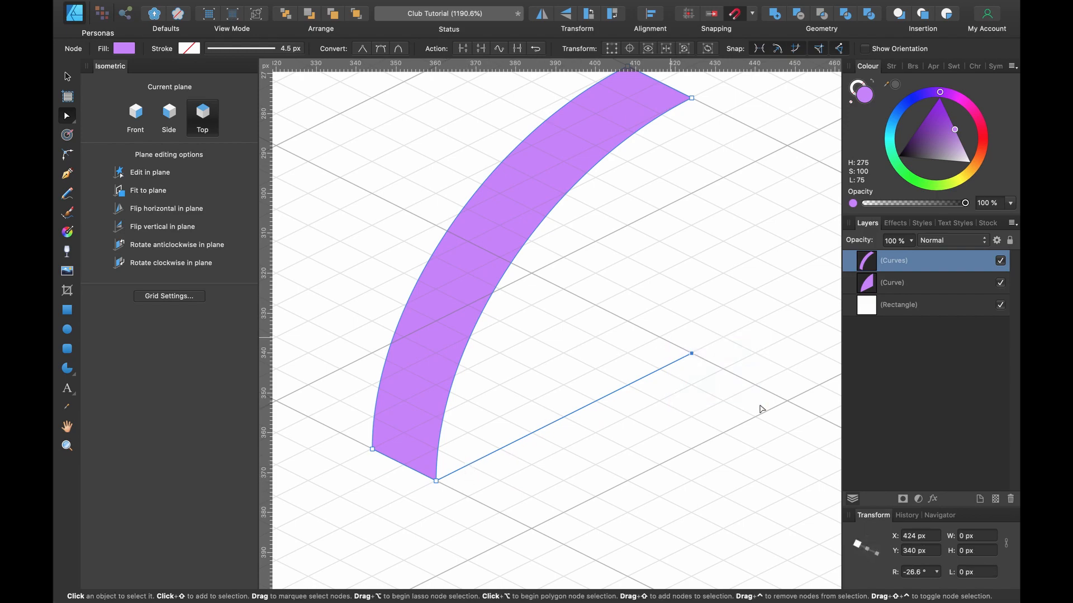
{"action": "key", "text": "BackSpace"}
{"action": "scroll", "coordinate": [515, 402], "scroll_direction": "down", "scroll_amount": 5}
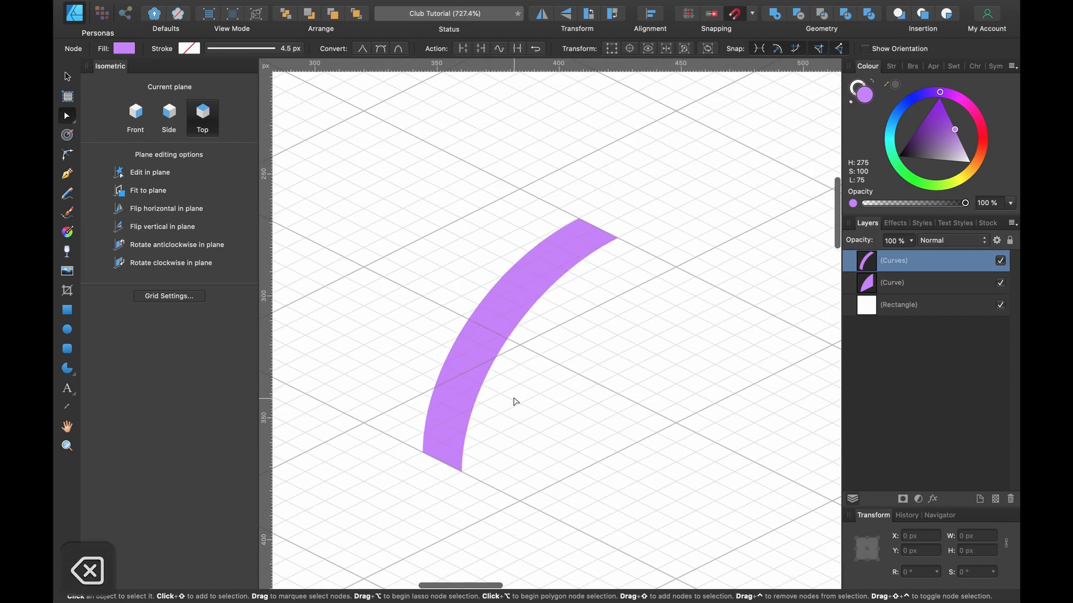
{"action": "left_click_drag", "start_coordinate": [940, 92], "coordinate": [908, 101]}
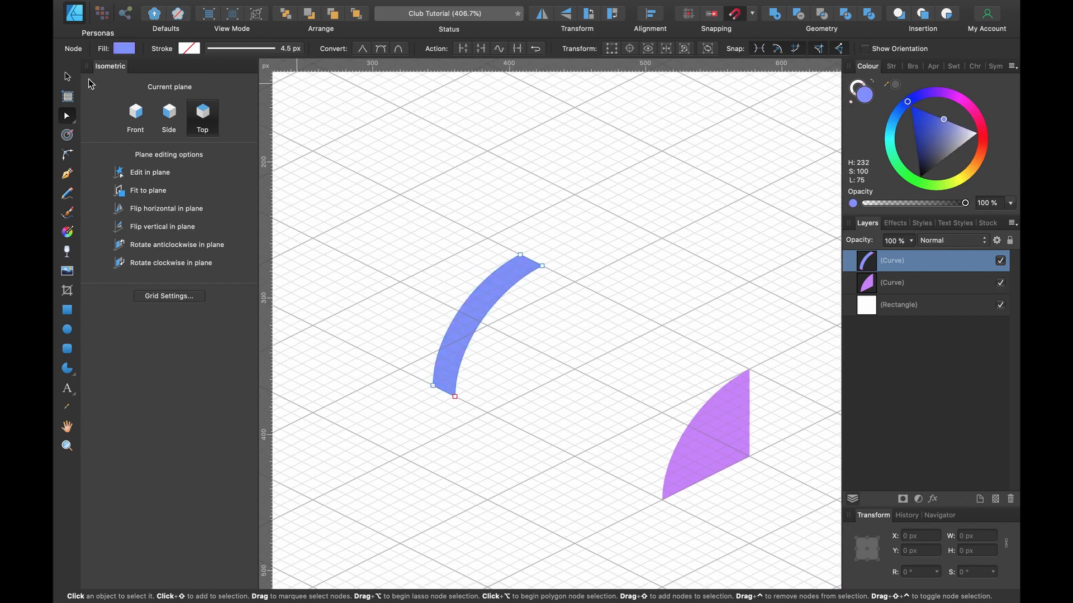
Duplicate the front purple wedge and place the copy behind the blue strip at X 344, Y 300 px.
{"action": "left_click", "coordinate": [67, 78]}
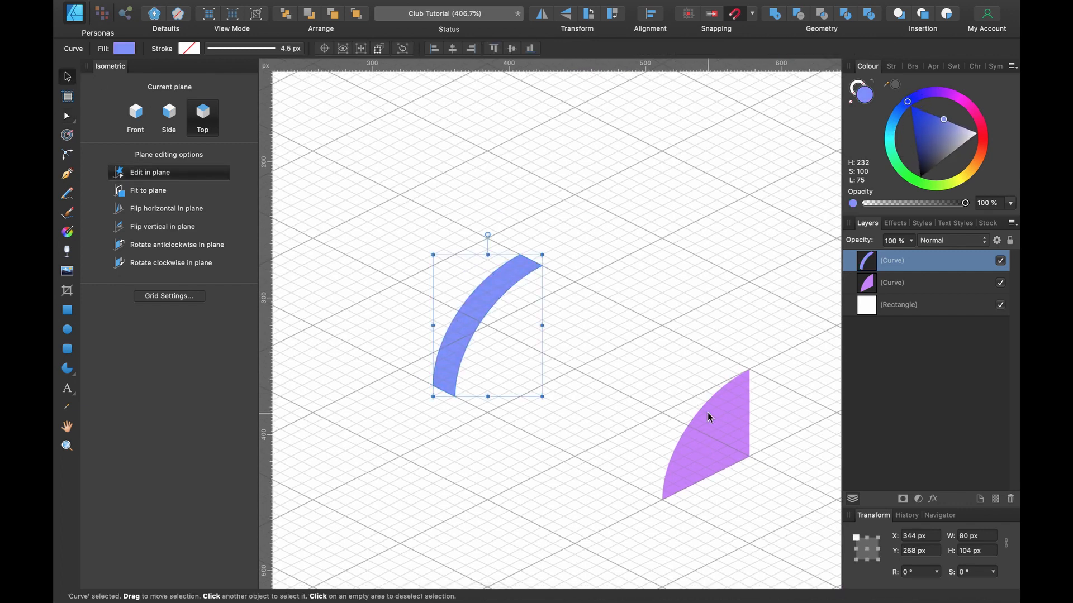
{"action": "scroll", "coordinate": [707, 413], "scroll_direction": "down", "scroll_amount": 3}
{"action": "scroll", "coordinate": [707, 412], "scroll_direction": "right", "scroll_amount": 2}
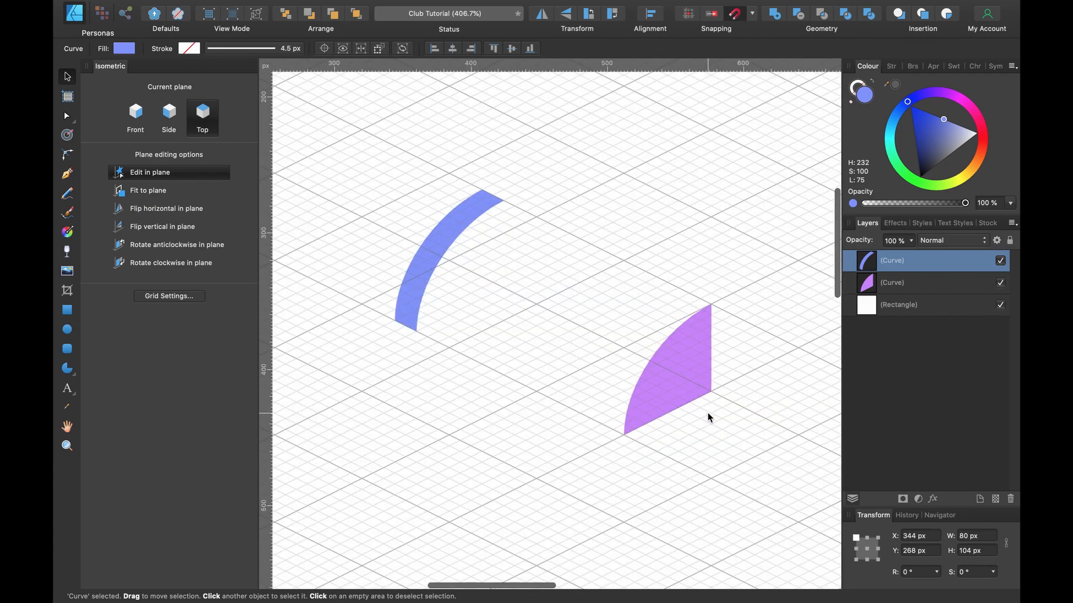
{"action": "left_click", "coordinate": [691, 379]}
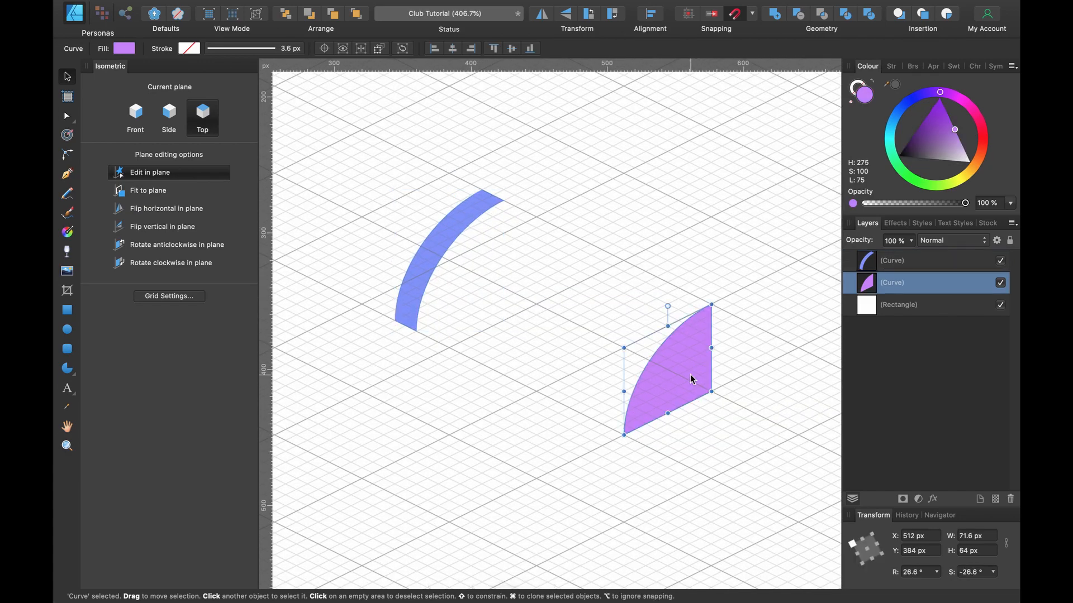
{"action": "key", "text": "super+j"}
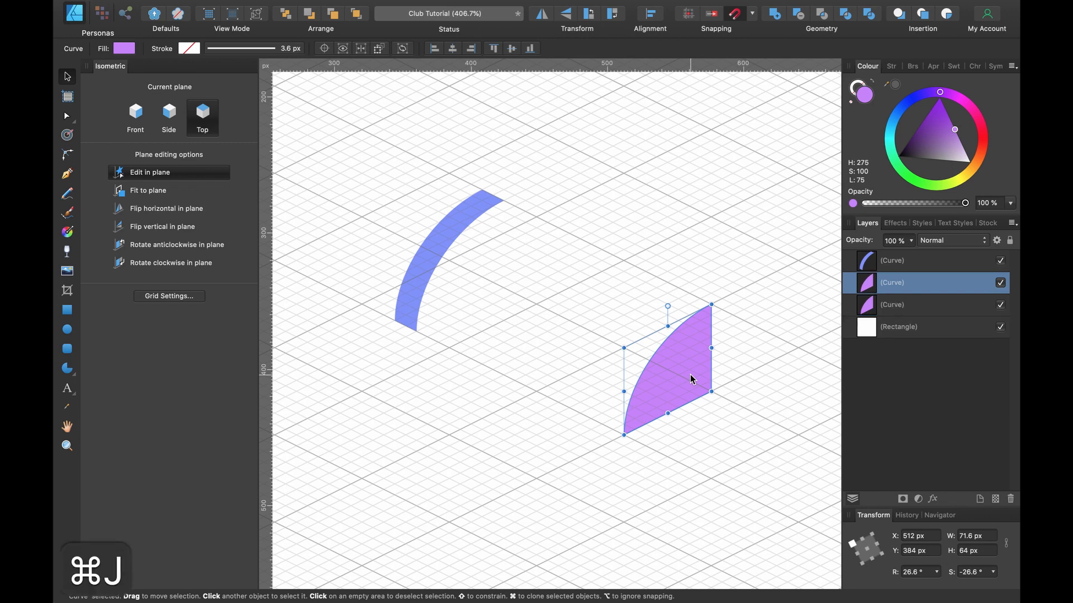
{"action": "left_click_drag", "start_coordinate": [691, 378], "coordinate": [457, 278]}
{"action": "scroll", "coordinate": [519, 264], "scroll_direction": "down", "scroll_amount": 2}
{"action": "scroll", "coordinate": [520, 263], "scroll_direction": "left", "scroll_amount": 1}
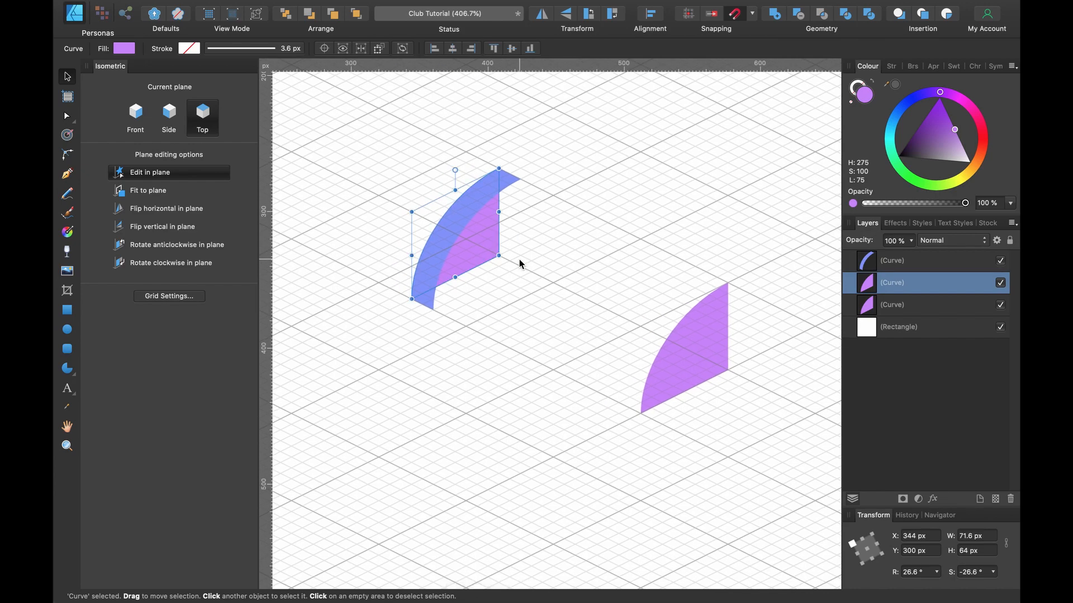
Add a node on the copied wedge's lower edge and snap it to the front wedge's lowest corner at X 512, Y 448 px.
{"action": "key", "text": "a"}
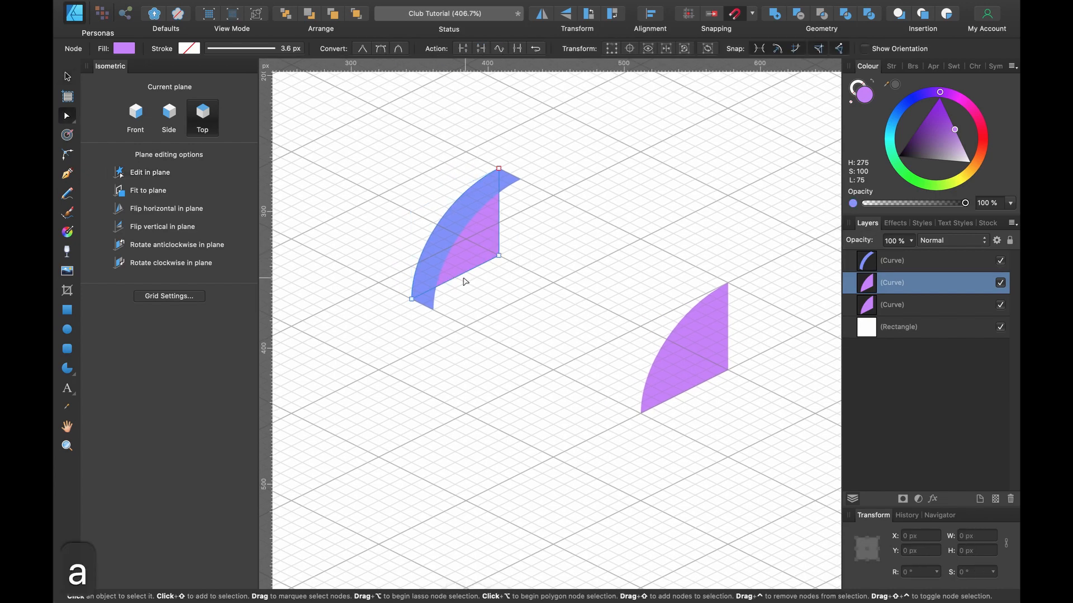
{"action": "scroll", "coordinate": [465, 281], "scroll_direction": "up", "scroll_amount": 5}
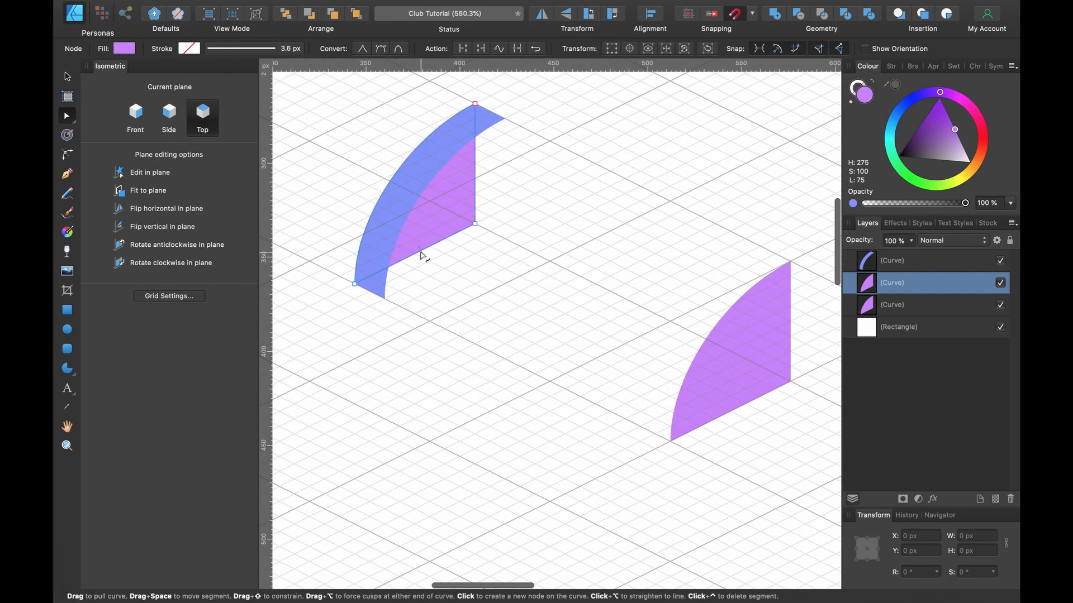
{"action": "left_click", "coordinate": [420, 252]}
{"action": "left_click_drag", "start_coordinate": [420, 251], "coordinate": [671, 441]}
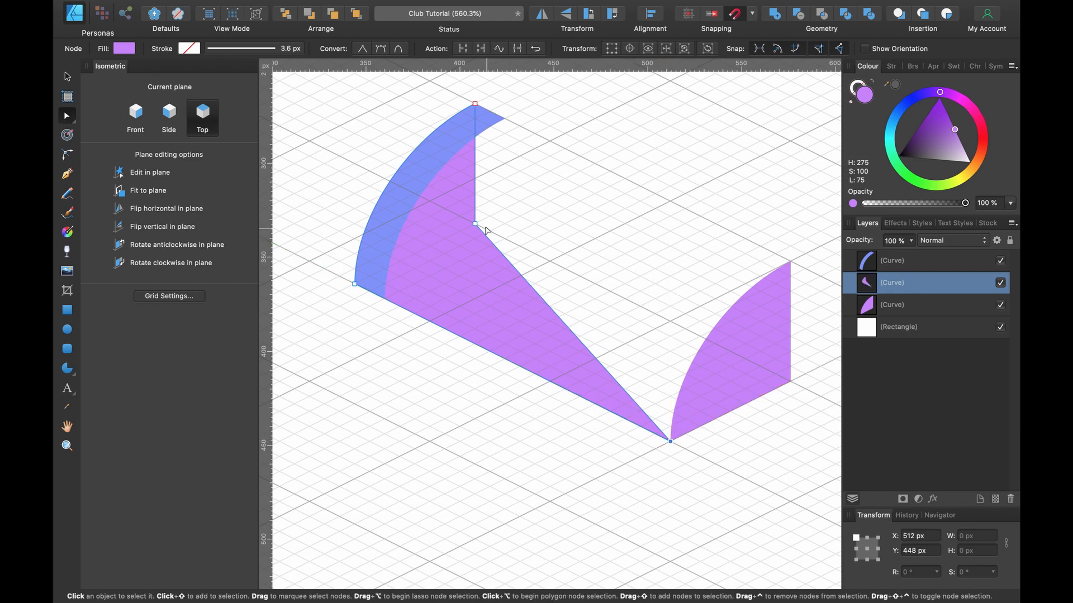
Fill the stretched shape dark purple (H 275, S 97, L 40) and snap its inner corner node to the front wedge's top corner at X 576, Y 352 px.
{"action": "left_click_drag", "start_coordinate": [955, 130], "coordinate": [930, 110]}
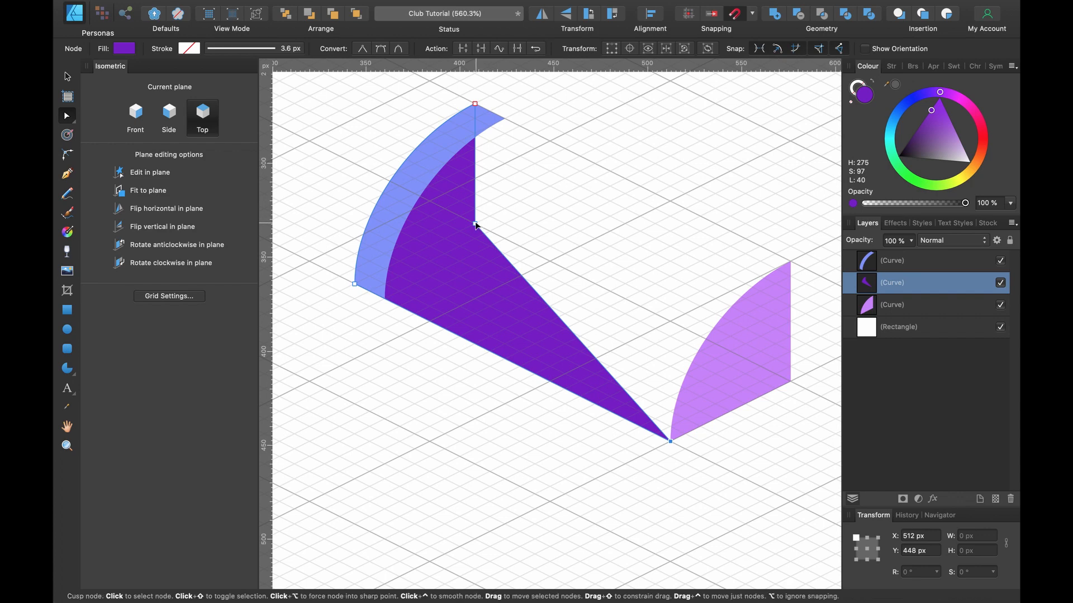
{"action": "left_click_drag", "start_coordinate": [475, 225], "coordinate": [789, 262]}
{"action": "scroll", "coordinate": [789, 261], "scroll_direction": "up", "scroll_amount": 5}
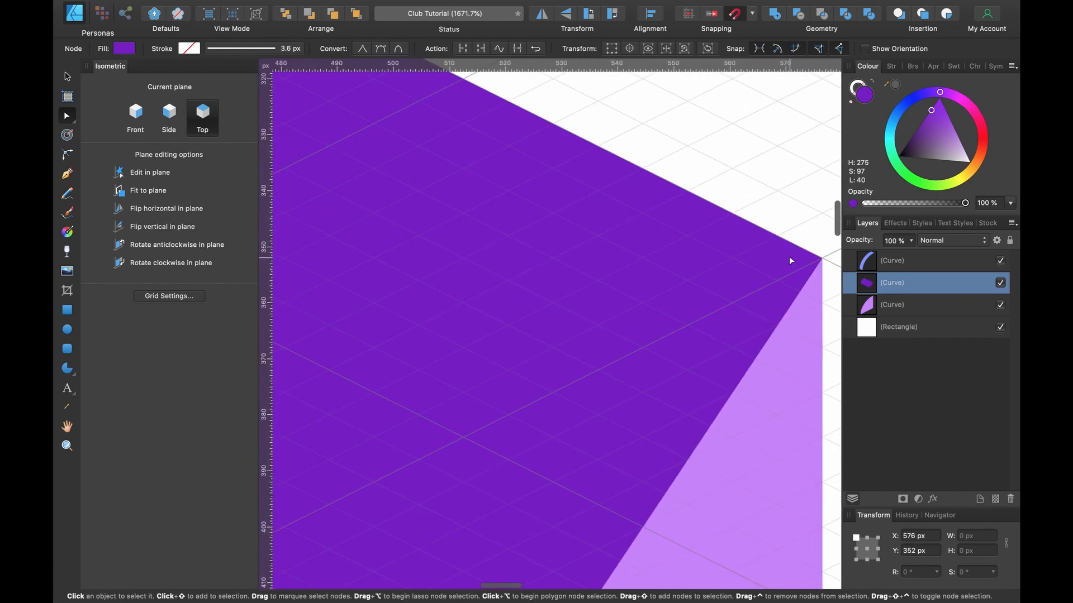
{"action": "scroll", "coordinate": [789, 256], "scroll_direction": "down", "scroll_amount": 5}
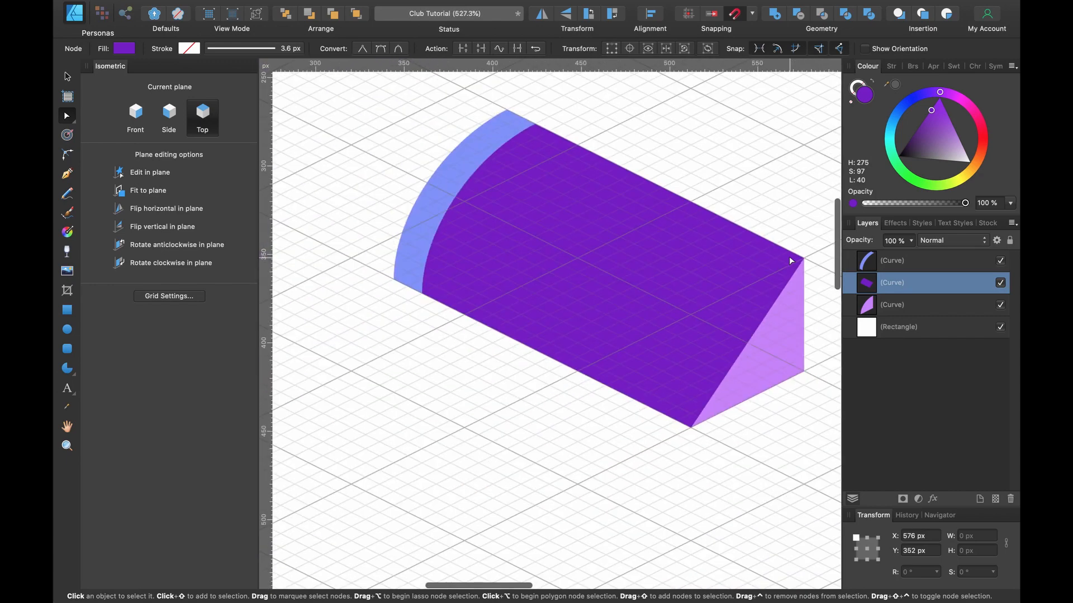
Bring the light purple front wedge above the dark purple canopy in the stacking order.
{"action": "left_click", "coordinate": [902, 305]}
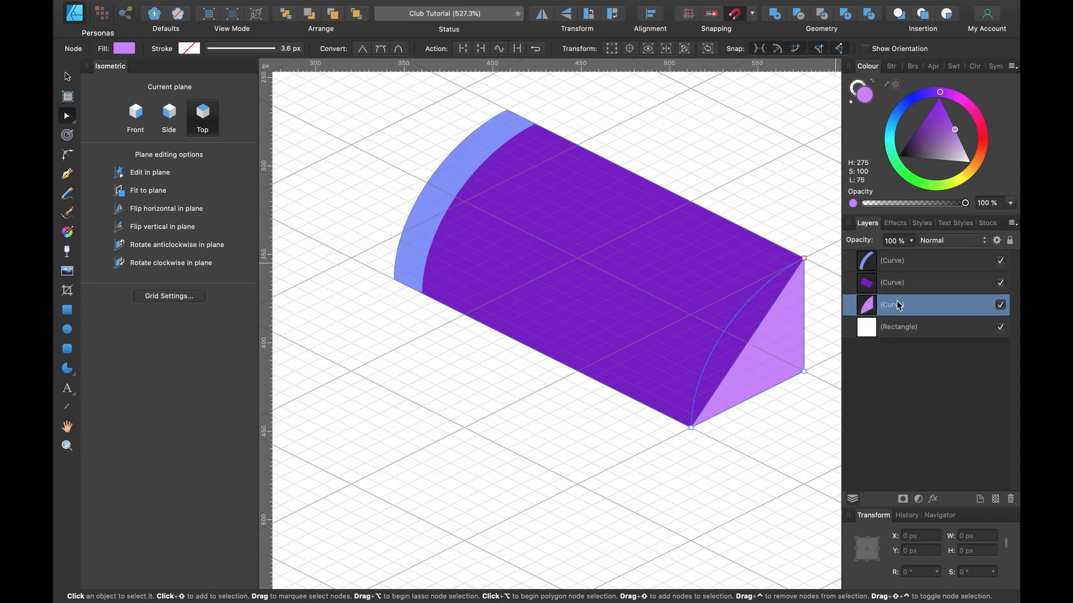
{"action": "left_click_drag", "start_coordinate": [899, 305], "coordinate": [838, 282]}
{"action": "scroll", "coordinate": [794, 299], "scroll_direction": "down", "scroll_amount": 1}
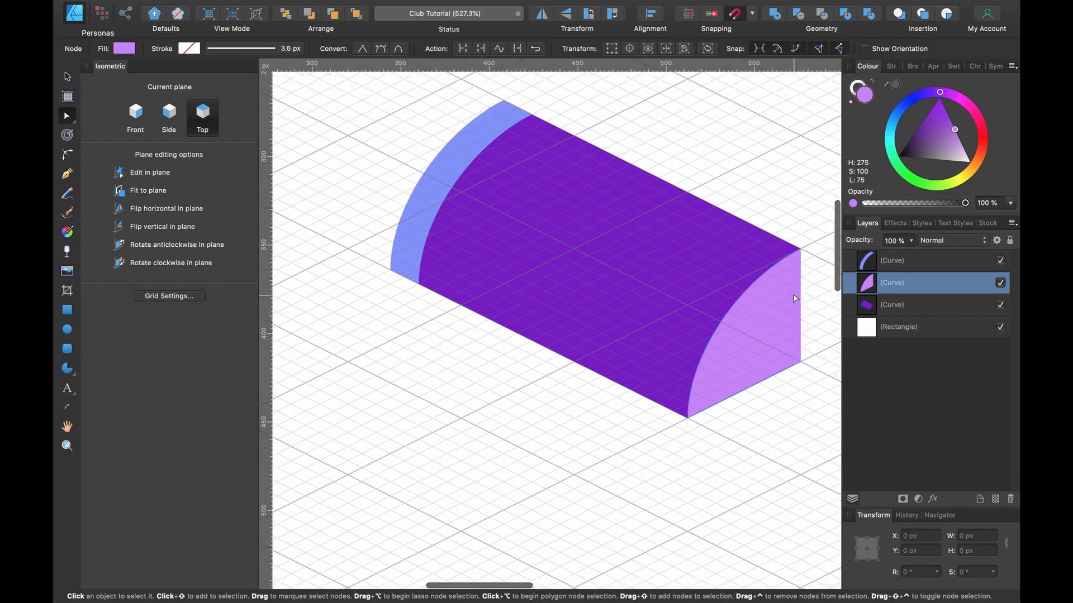
{"action": "scroll", "coordinate": [793, 294], "scroll_direction": "right", "scroll_amount": 1}
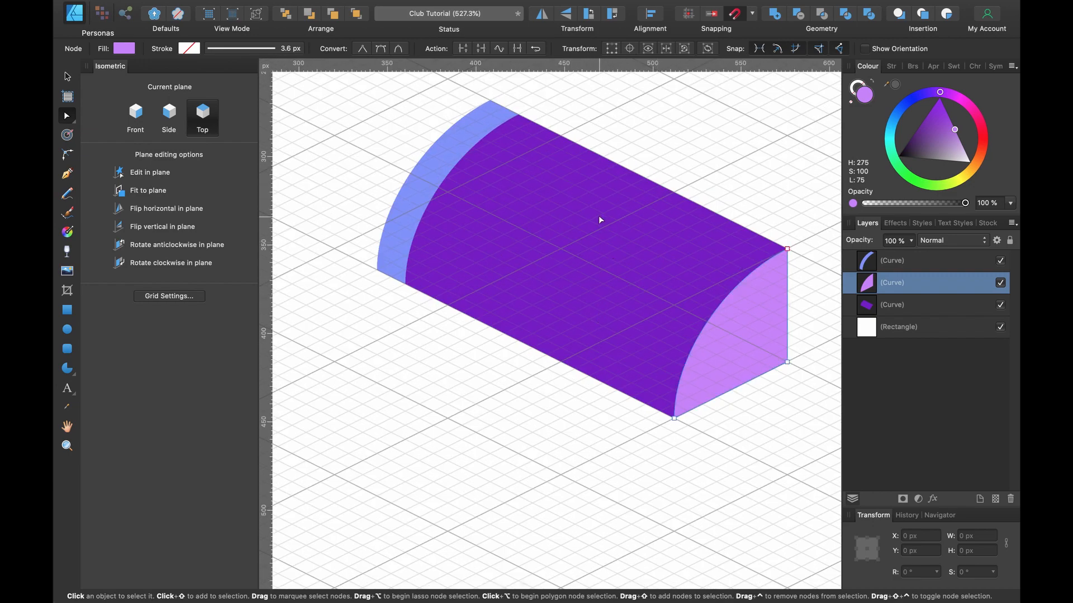
{"action": "scroll", "coordinate": [613, 238], "scroll_direction": "down", "scroll_amount": 2}
{"action": "scroll", "coordinate": [612, 238], "scroll_direction": "right", "scroll_amount": 3}
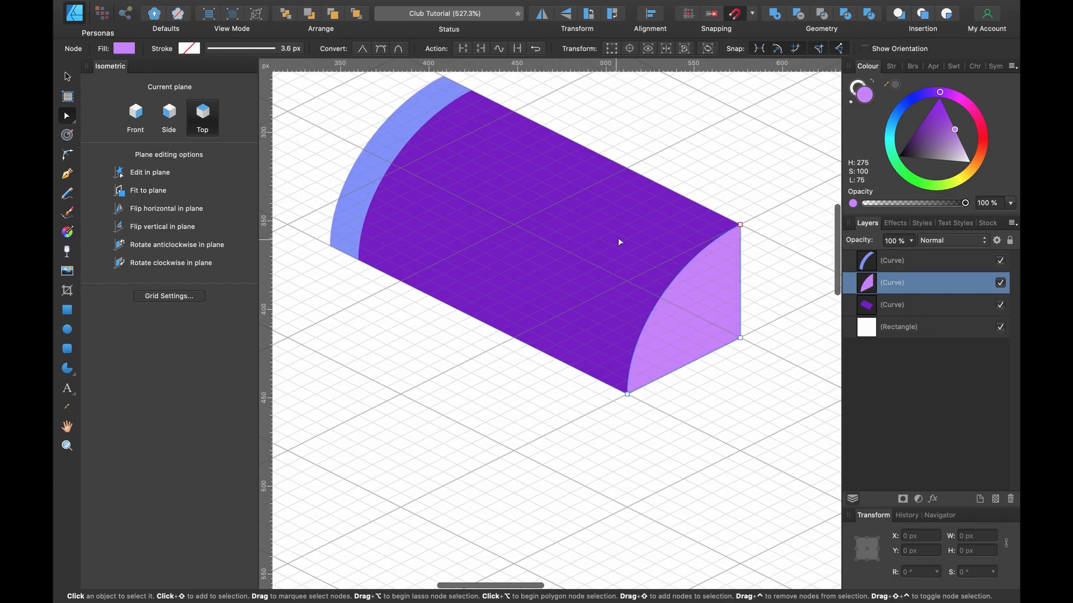
{"action": "scroll", "coordinate": [515, 244], "scroll_direction": "down", "scroll_amount": 3}
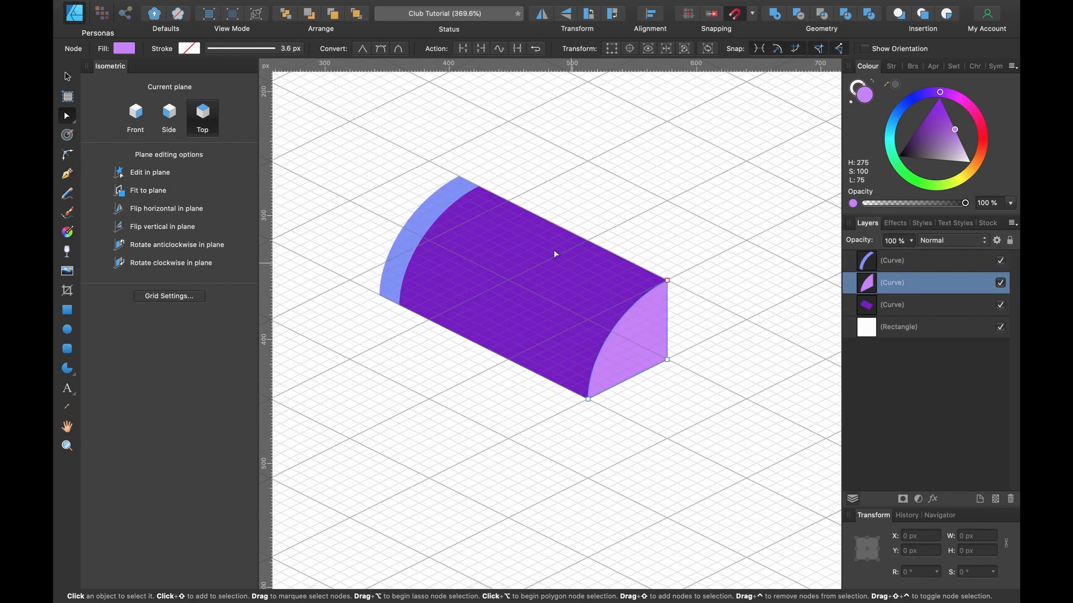
Duplicate the curved blue strip and place the copy further along the canopy at X 376, Y 284 px.
{"action": "left_click", "coordinate": [439, 205]}
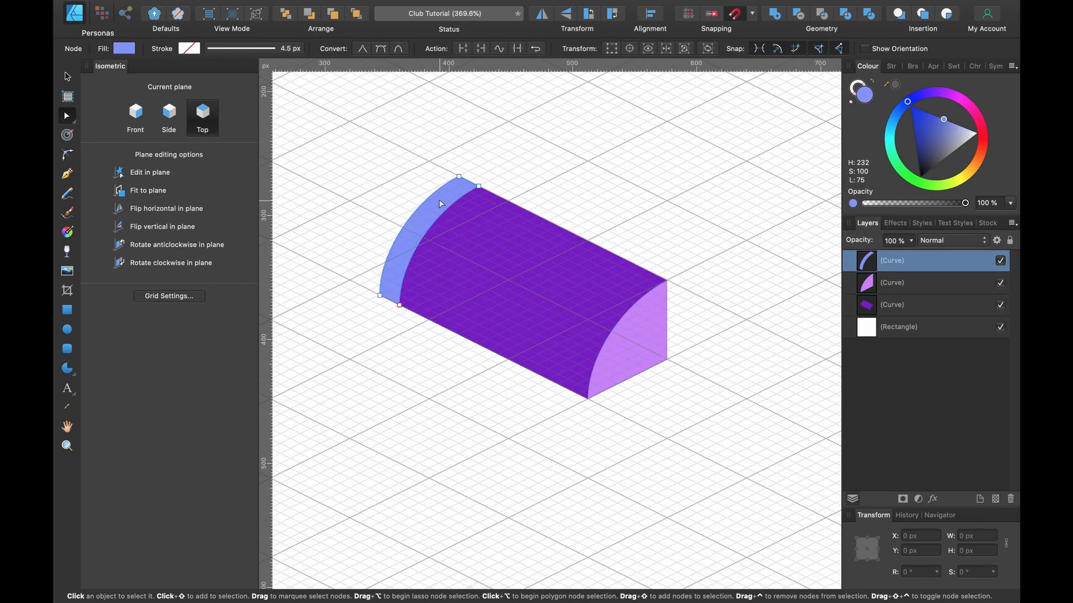
{"action": "key", "text": "v"}
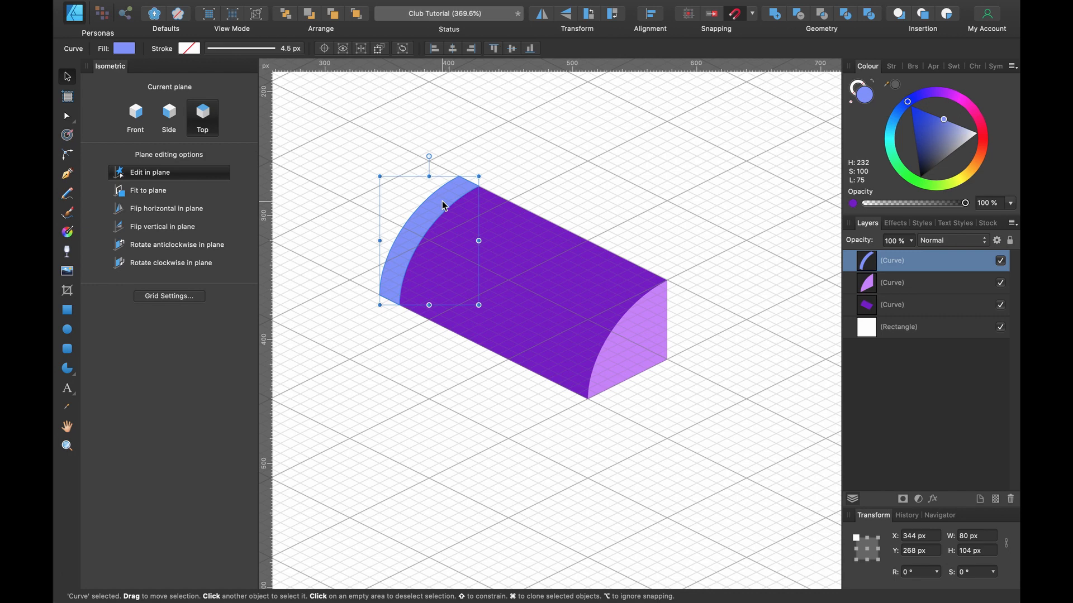
{"action": "key", "text": "super+j"}
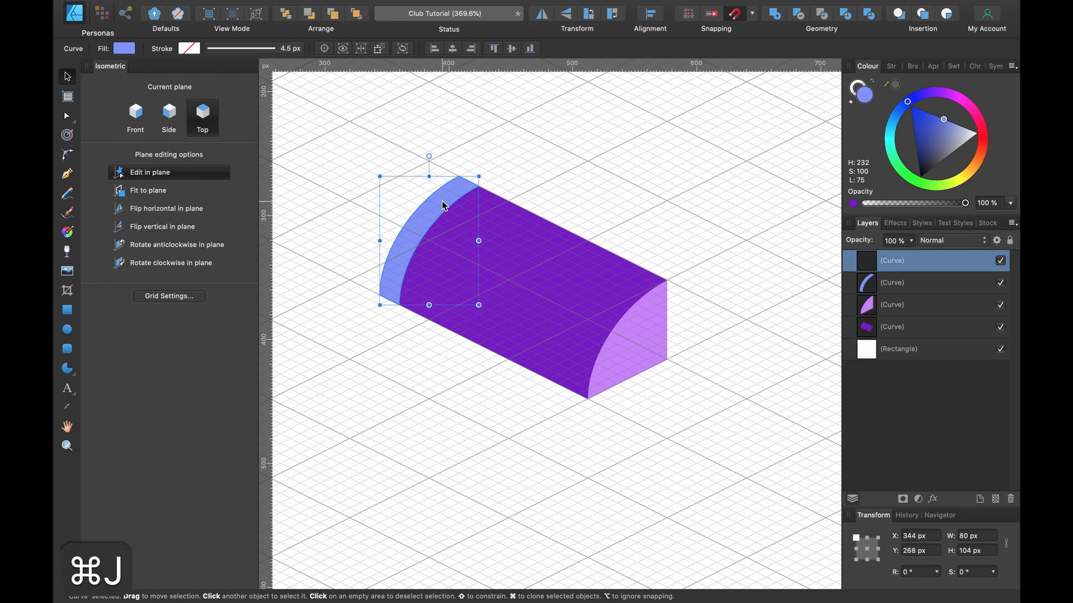
{"action": "left_click_drag", "start_coordinate": [442, 202], "coordinate": [483, 218]}
{"action": "scroll", "coordinate": [484, 217], "scroll_direction": "right", "scroll_amount": 3}
{"action": "scroll", "coordinate": [484, 217], "scroll_direction": "down", "scroll_amount": 2}
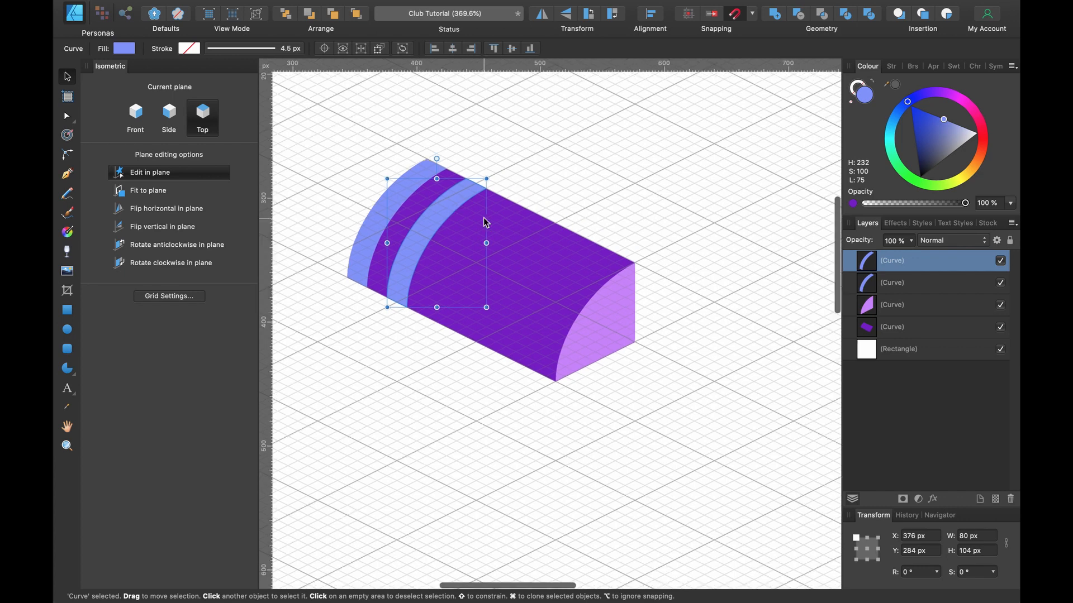
Repeat the offset duplication four more times to continue the blue stripes to the canopy's front end.
{"action": "key", "text": "super+j"}
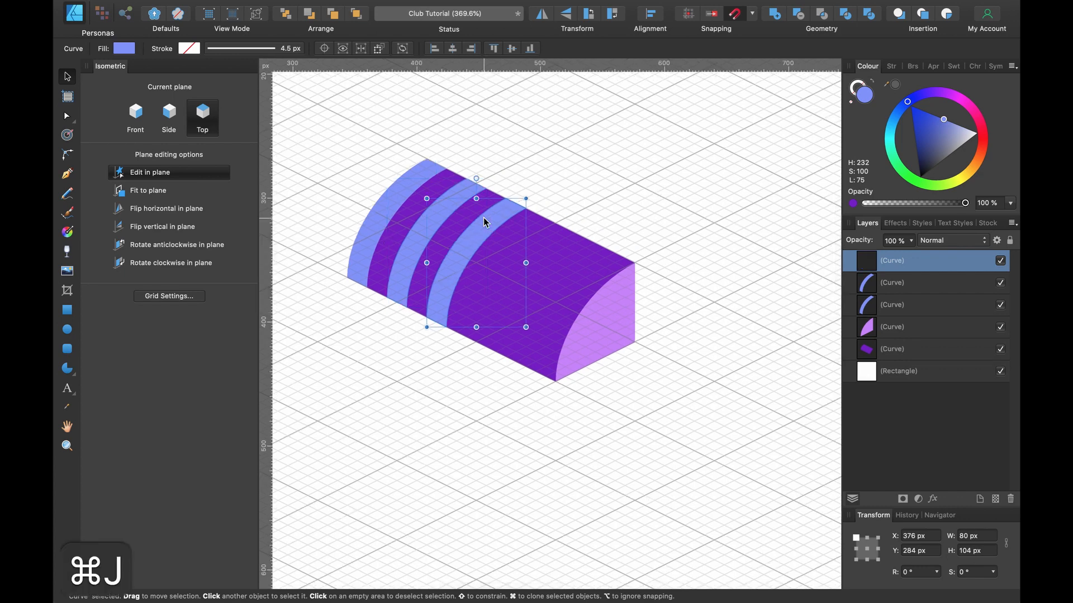
{"action": "key", "text": "super+j"}
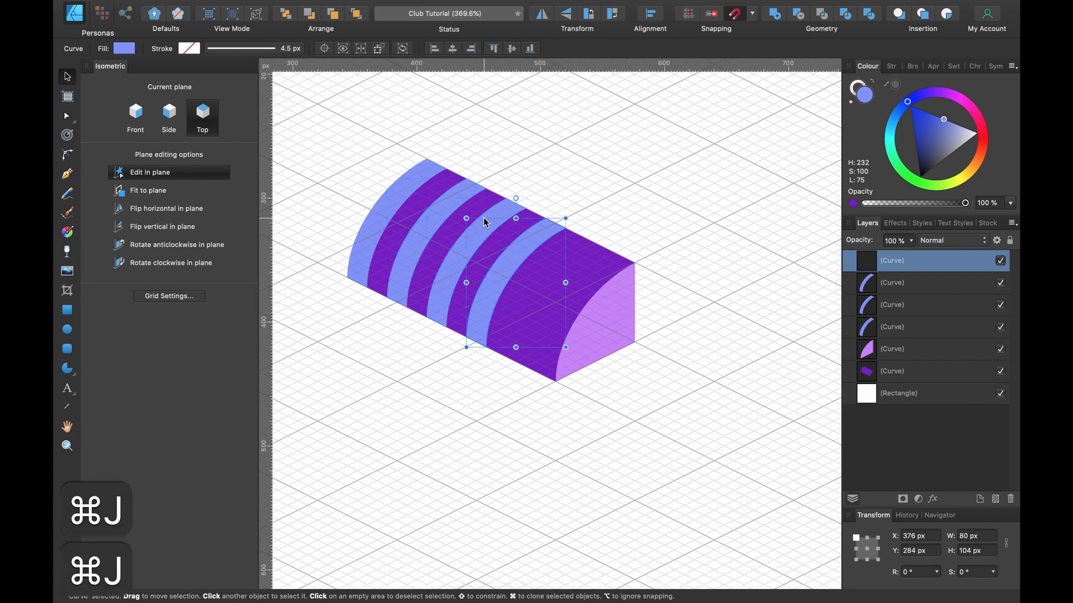
{"action": "key", "text": "super+j"}
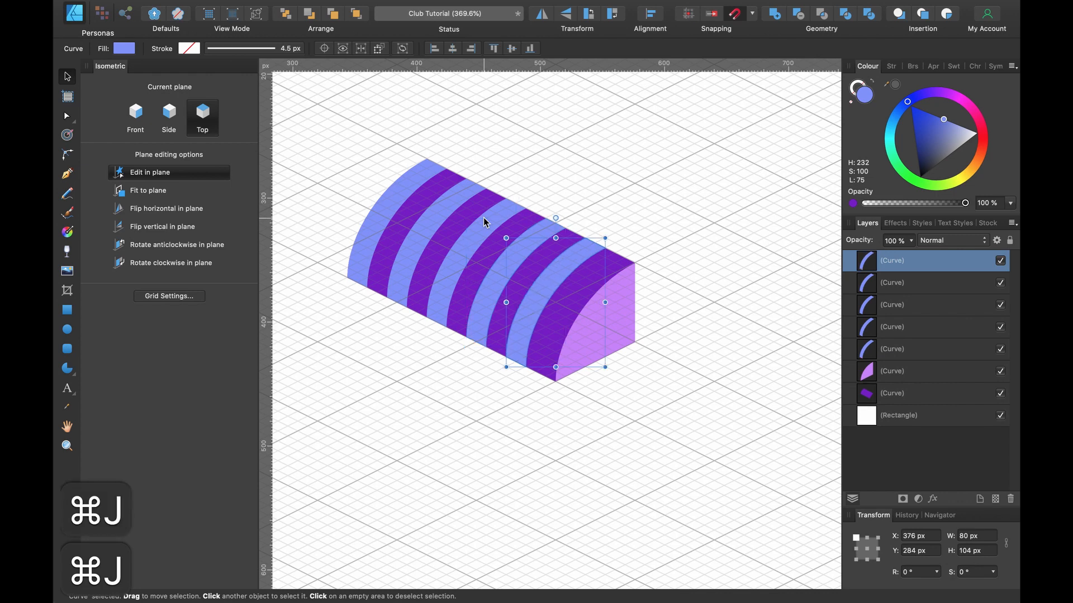
{"action": "key", "text": "super+j"}
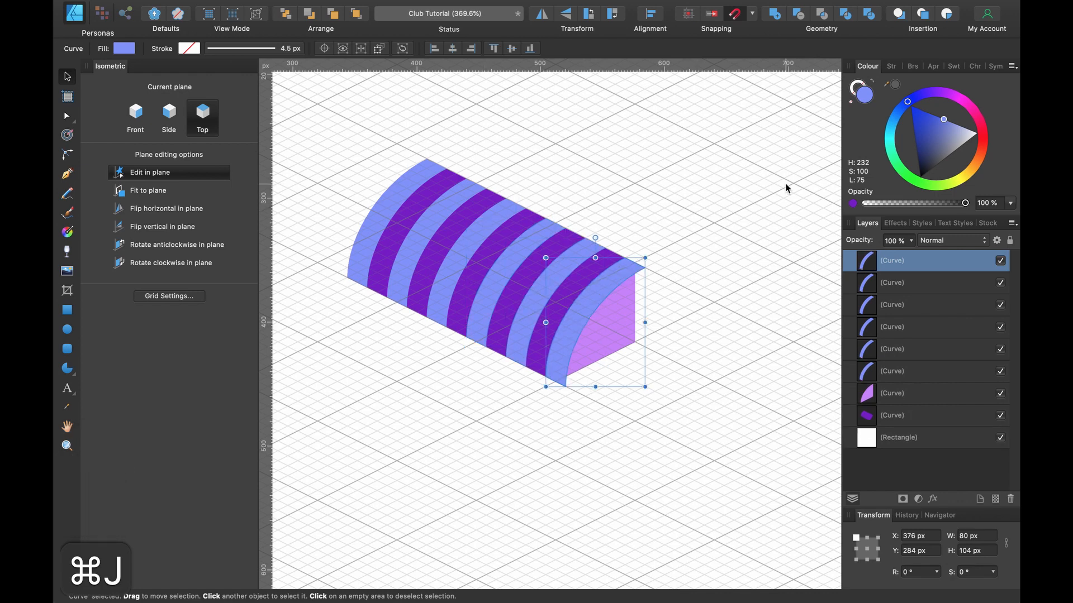
Move the light purple front wedge to X 520, Y 388 px, aligned with the frontmost blue stripe's outer edge.
{"action": "left_click", "coordinate": [904, 394]}
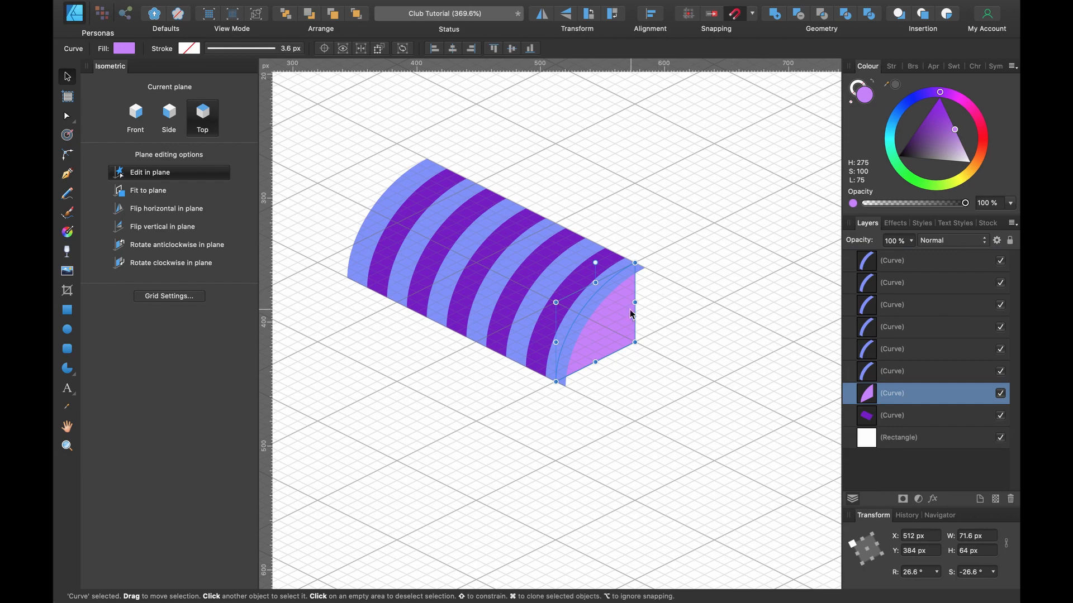
{"action": "left_click_drag", "start_coordinate": [617, 317], "coordinate": [628, 322]}
{"action": "scroll", "coordinate": [629, 322], "scroll_direction": "up", "scroll_amount": 5}
{"action": "scroll", "coordinate": [618, 294], "scroll_direction": "up", "scroll_amount": 6}
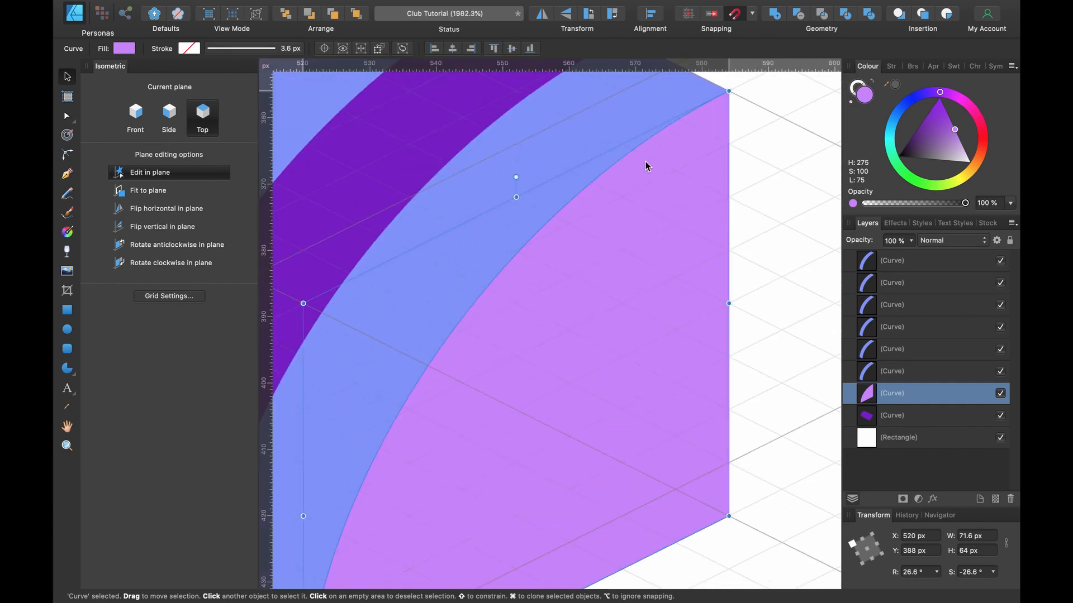
Snap the dark purple canopy's two front nodes to the moved wedge's corners at X 584, Y 356 px and X 520, Y 452 px.
{"action": "scroll", "coordinate": [645, 166], "scroll_direction": "down", "scroll_amount": 6}
{"action": "left_click", "coordinate": [901, 414]}
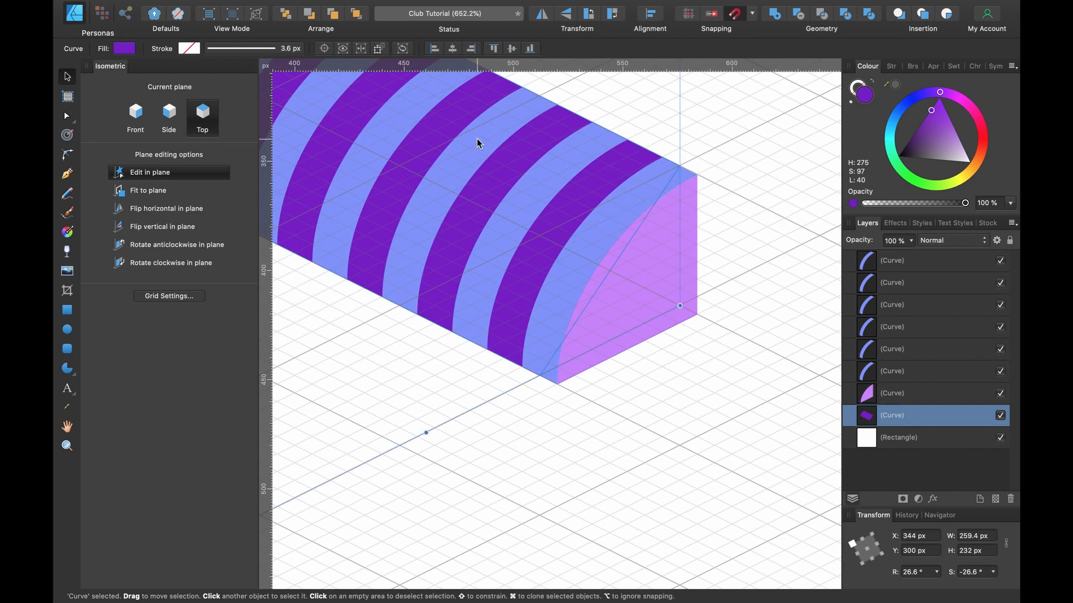
{"action": "key", "text": "a"}
{"action": "scroll", "coordinate": [713, 199], "scroll_direction": "up", "scroll_amount": 3}
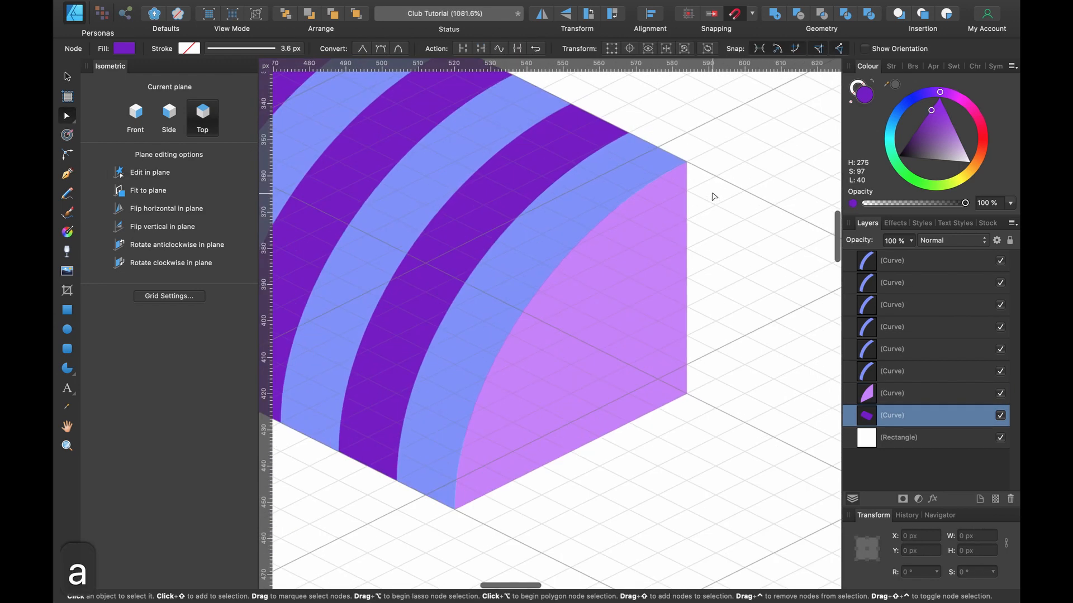
{"action": "left_click", "coordinate": [674, 157]}
{"action": "left_click_drag", "start_coordinate": [674, 157], "coordinate": [684, 162]}
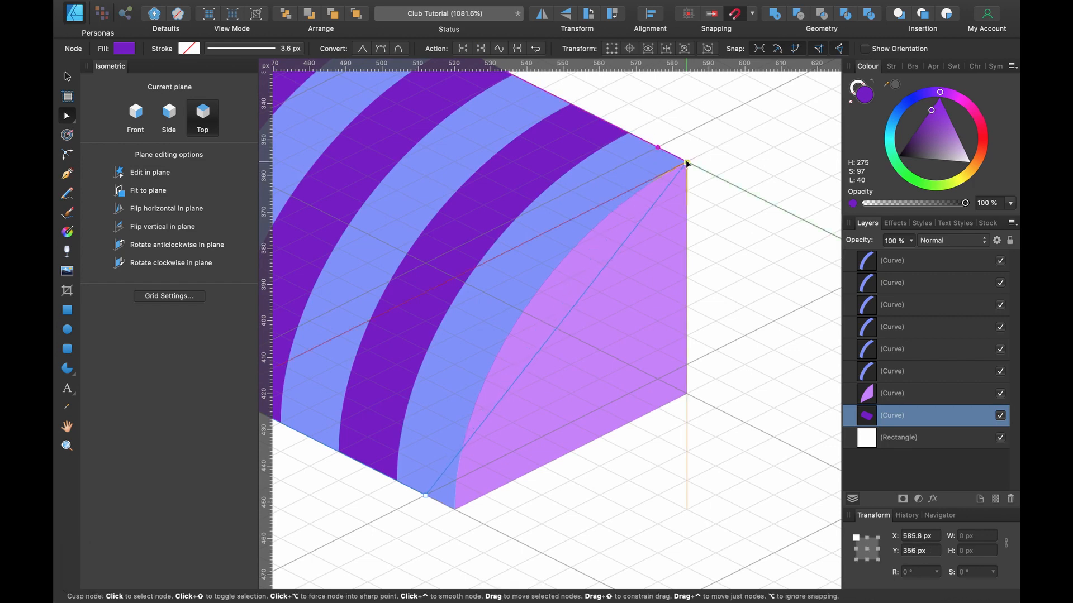
{"action": "scroll", "coordinate": [642, 259], "scroll_direction": "down", "scroll_amount": 4}
{"action": "scroll", "coordinate": [642, 259], "scroll_direction": "left", "scroll_amount": 3}
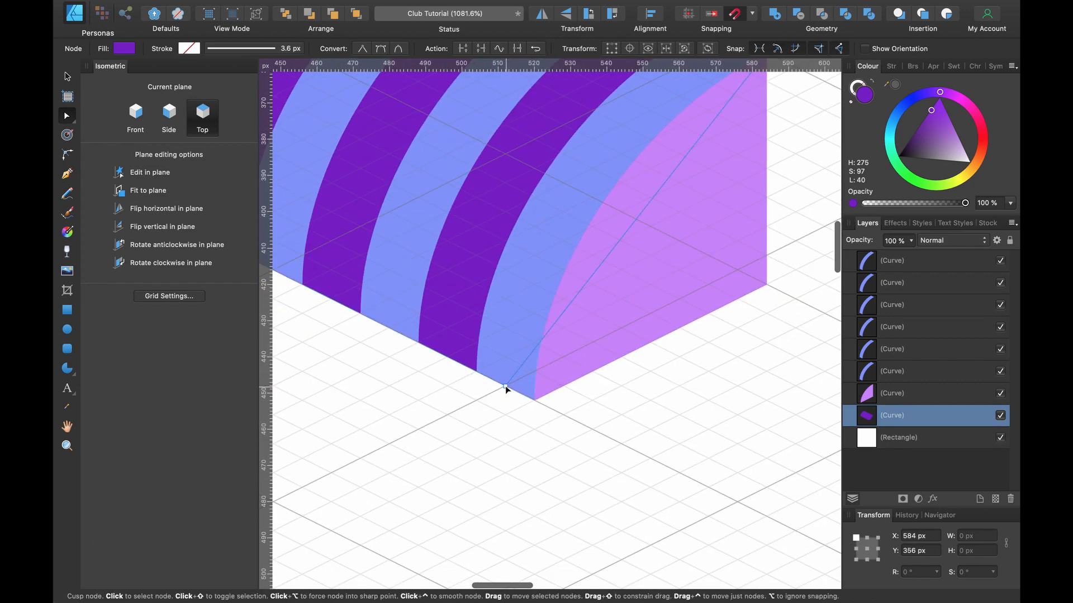
{"action": "left_click", "coordinate": [535, 400]}
{"action": "left_click_drag", "start_coordinate": [535, 401], "coordinate": [534, 401]}
{"action": "scroll", "coordinate": [574, 420], "scroll_direction": "down", "scroll_amount": 6}
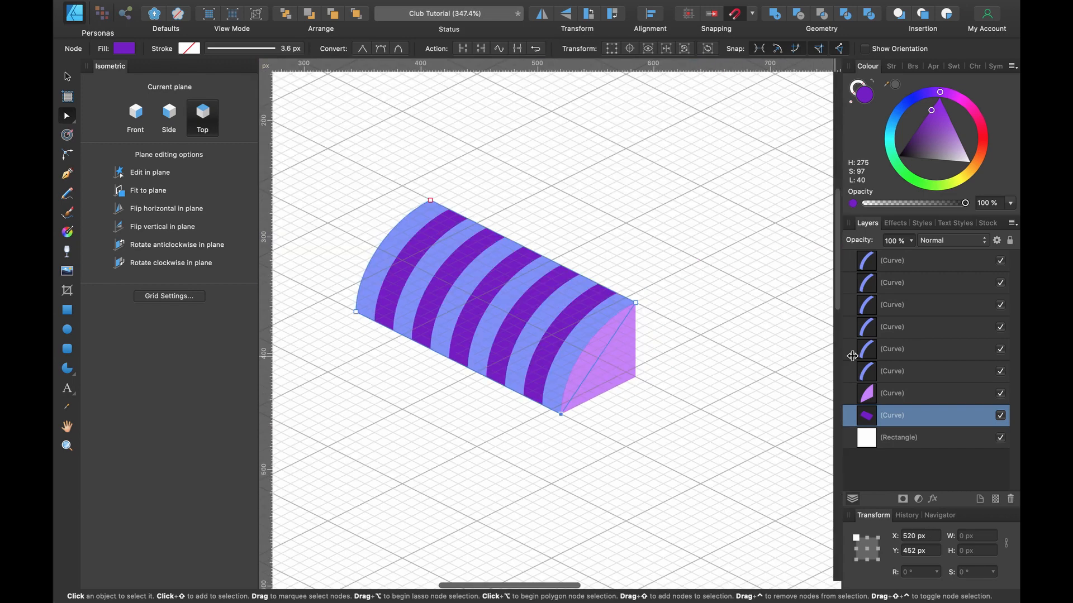
Combine all six blue stripes into one shape with the Add operation.
{"action": "left_click", "coordinate": [923, 371]}
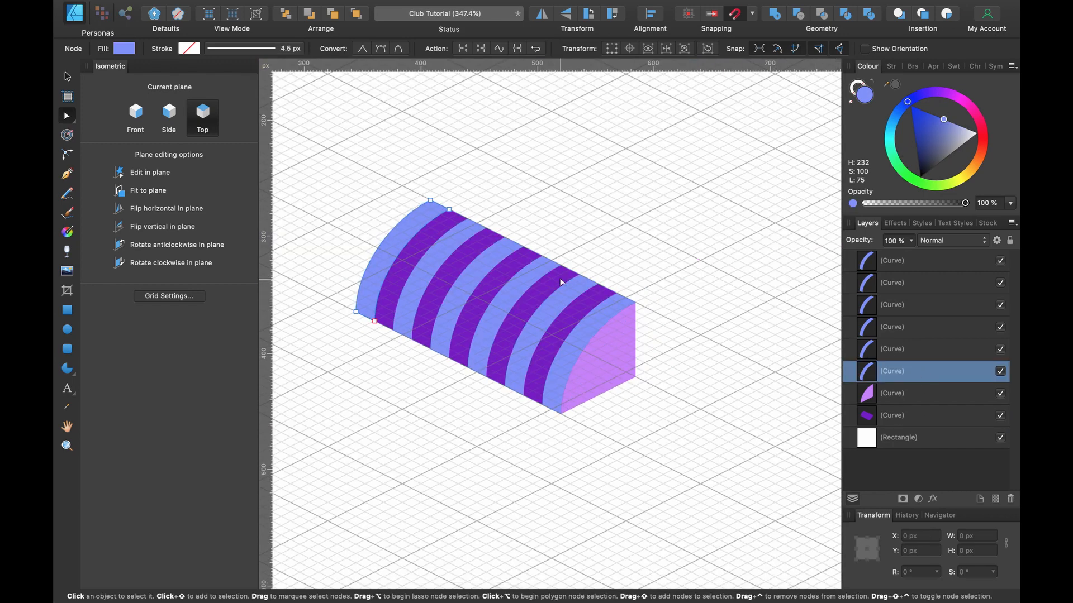
{"action": "left_click", "coordinate": [912, 264], "text": "shift"}
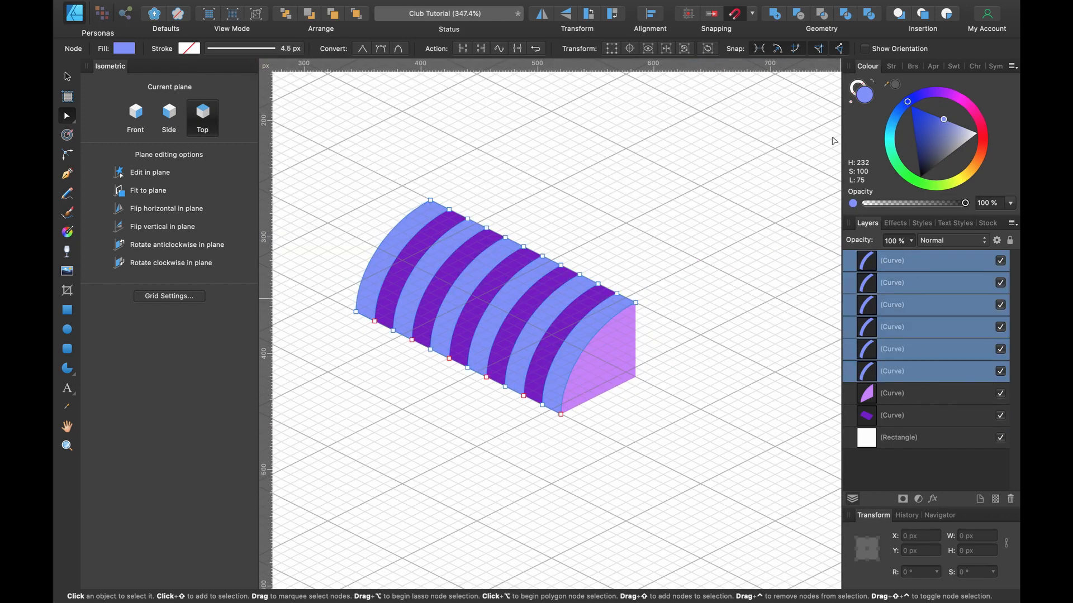
{"action": "left_click", "coordinate": [776, 14]}
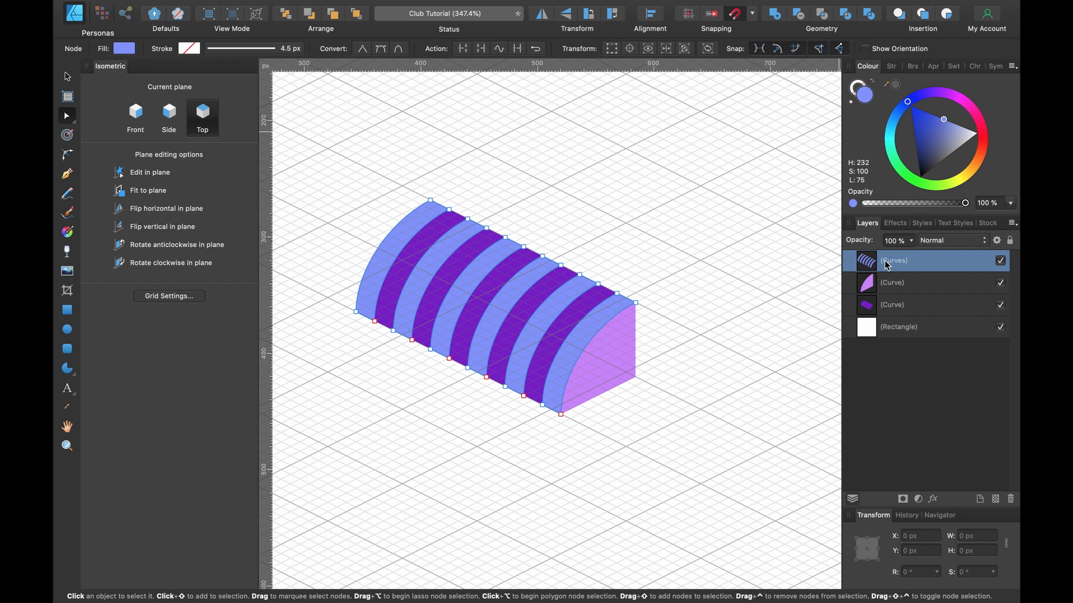
Nest the combined blue stripes inside the dark purple canopy shape and collapse its layer.
{"action": "left_click", "coordinate": [894, 305]}
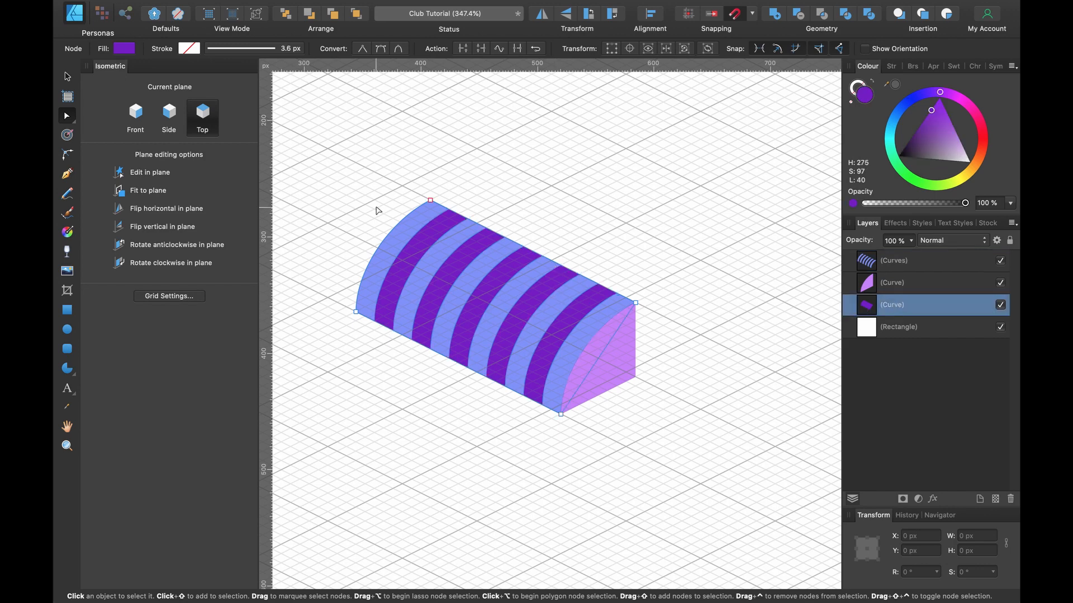
{"action": "left_click", "coordinate": [888, 267]}
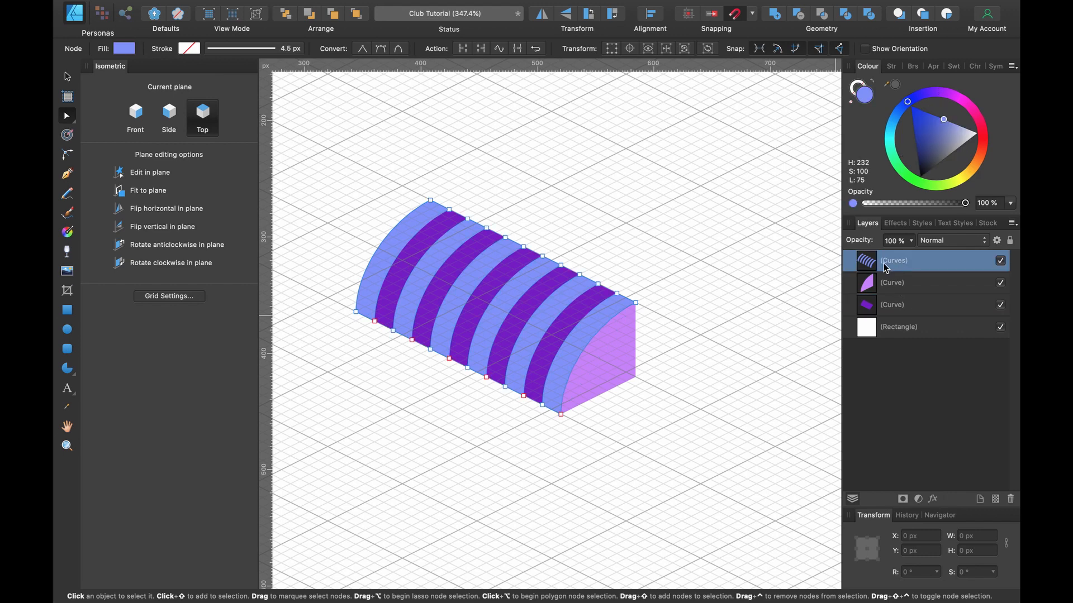
{"action": "left_click_drag", "start_coordinate": [888, 267], "coordinate": [908, 314]}
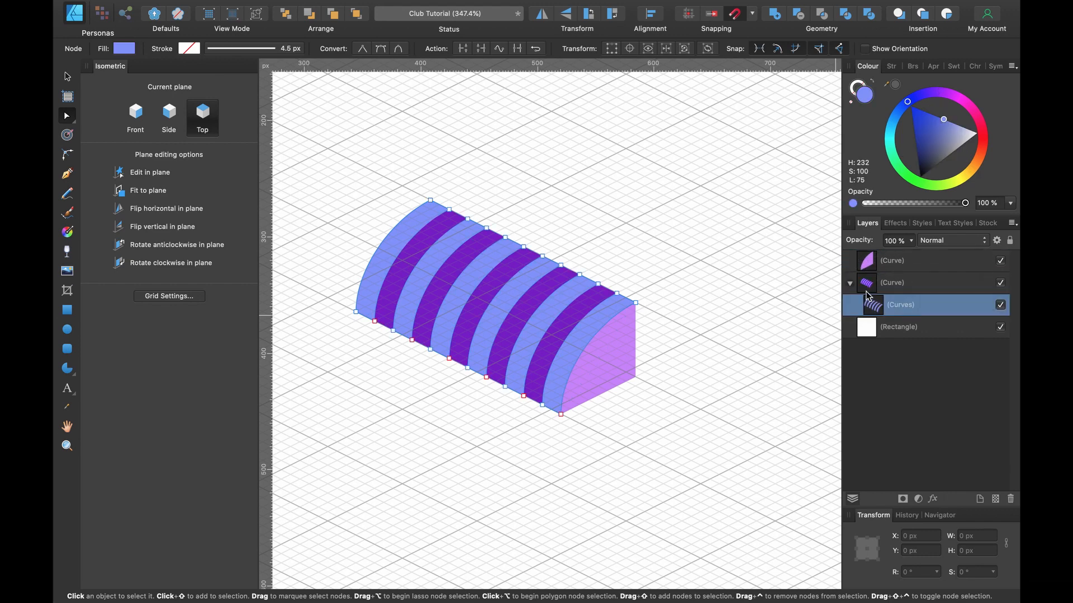
{"action": "left_click", "coordinate": [849, 285]}
{"action": "left_click", "coordinate": [897, 286]}
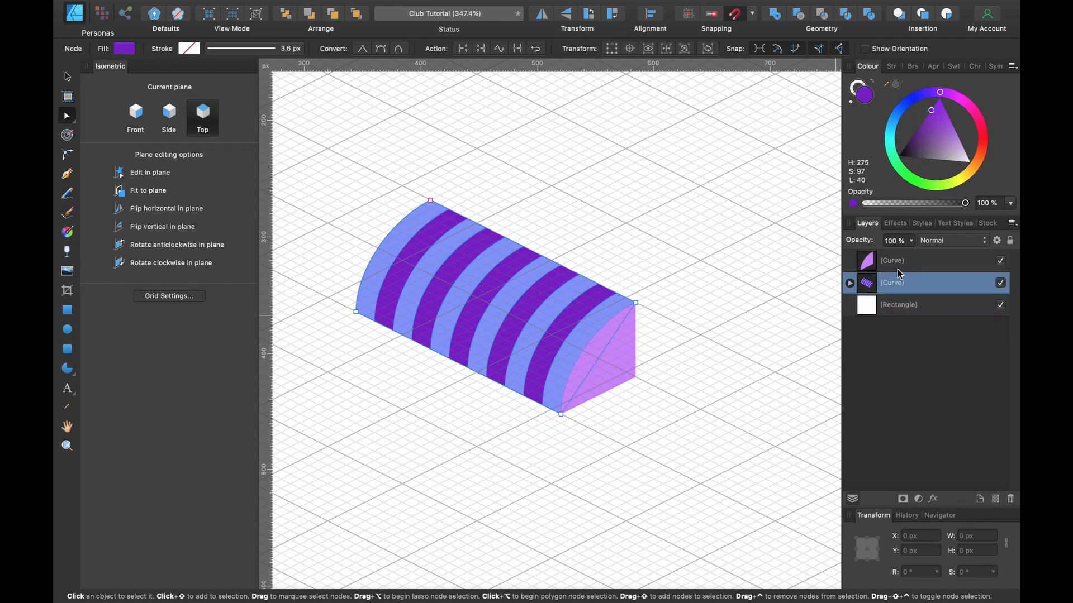
Hide the isometric grid.
{"action": "left_click", "coordinate": [897, 267]}
{"action": "scroll", "coordinate": [707, 336], "scroll_direction": "up", "scroll_amount": 2}
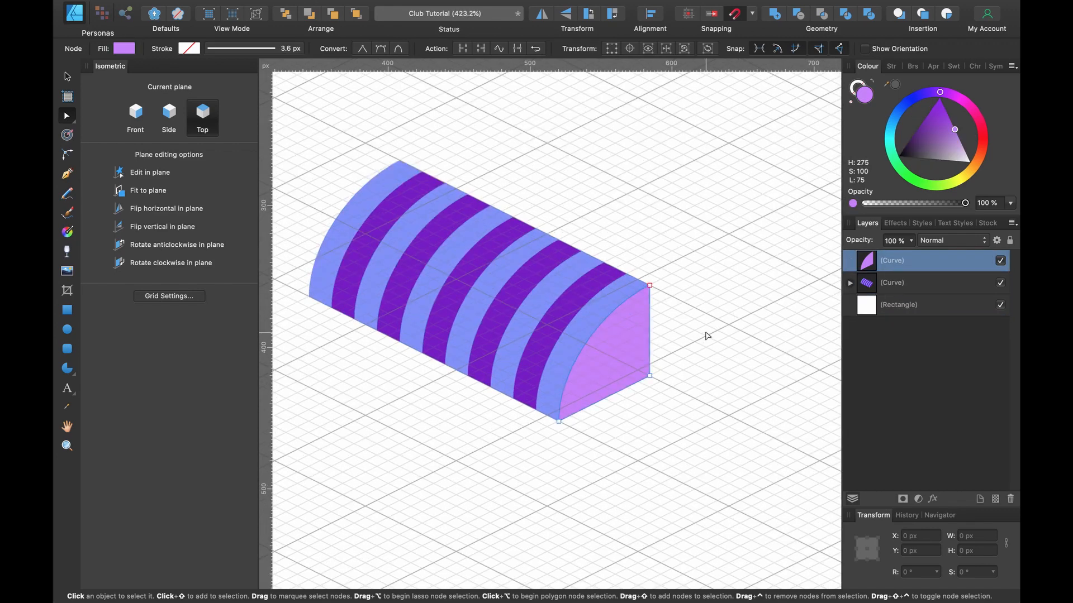
{"action": "key", "text": "super+apostrophe"}
Apply a linear gradient fill to the dark purple canopy, running from its upper edge down to its lower edge.
{"action": "left_click", "coordinate": [866, 283]}
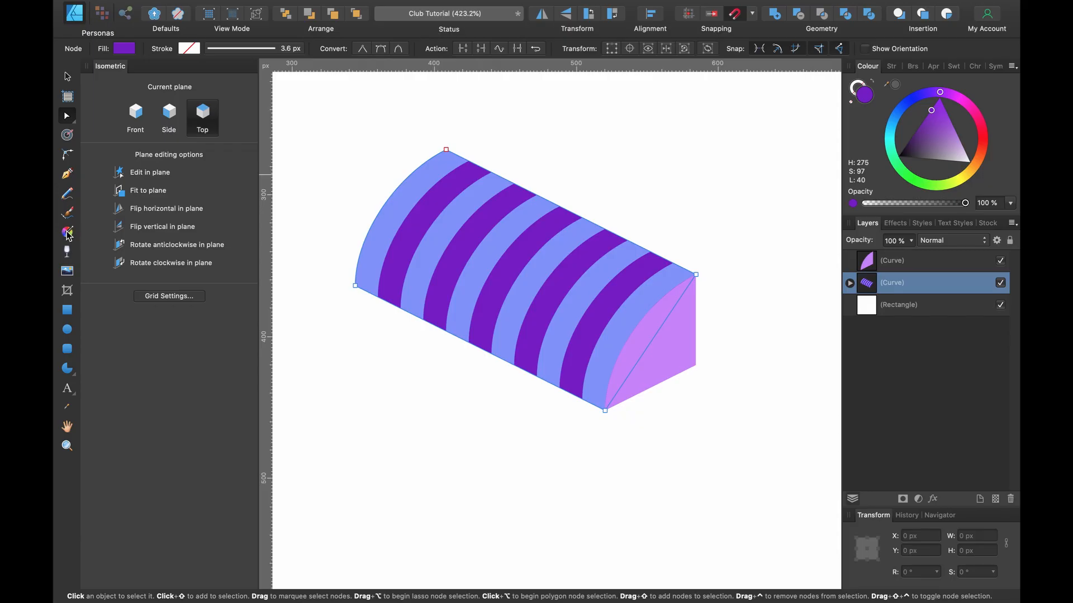
{"action": "left_click", "coordinate": [67, 232]}
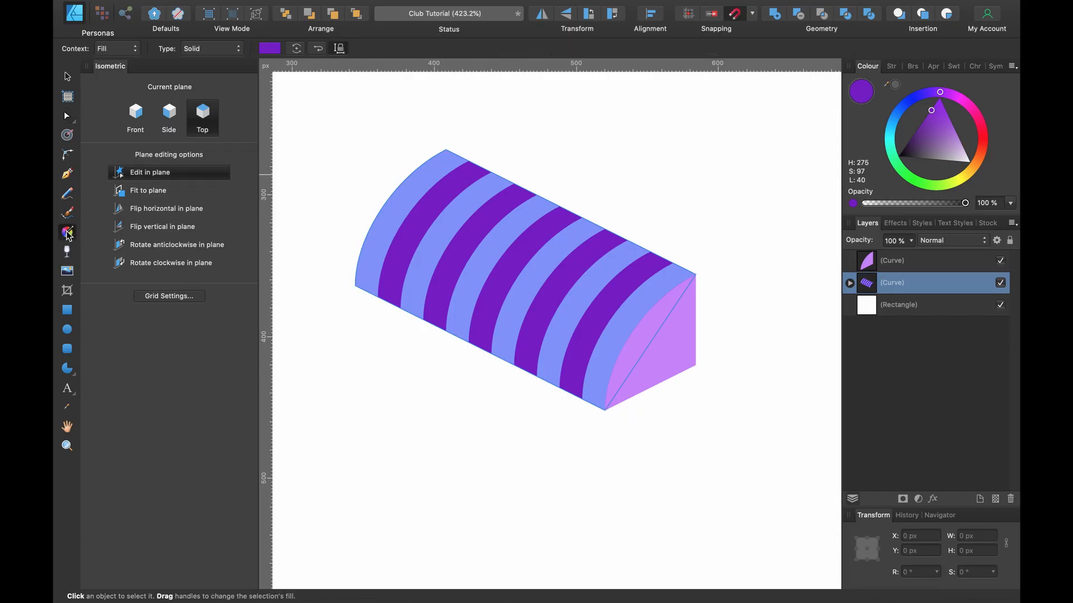
{"action": "left_click_drag", "start_coordinate": [559, 208], "coordinate": [472, 345]}
Recolour the canopy gradient's upper stop light purple (H 275, S 100, L 69).
{"action": "left_click", "coordinate": [559, 206]}
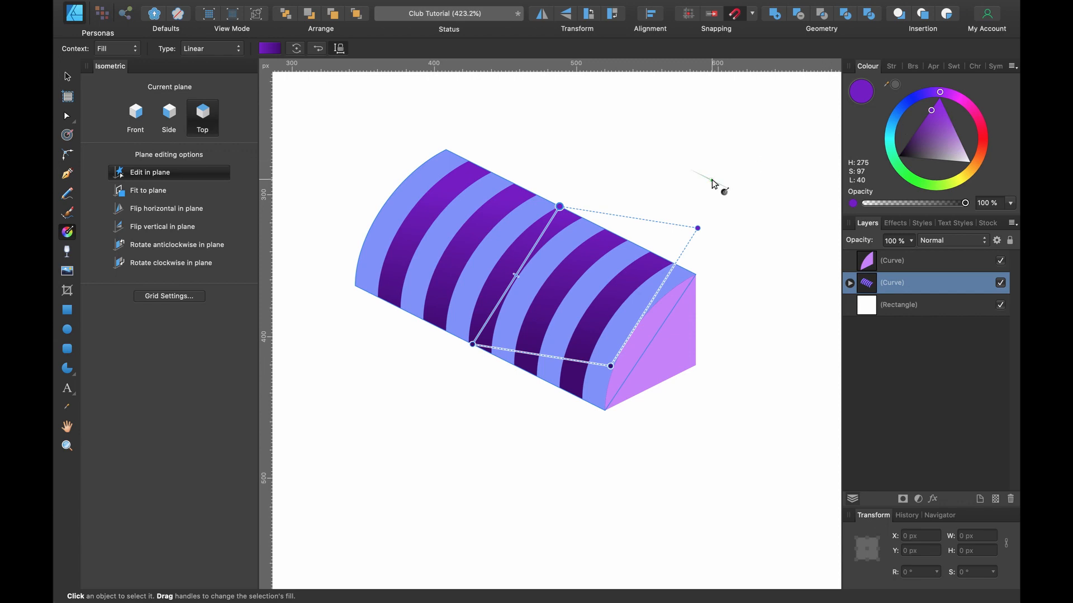
{"action": "scroll", "coordinate": [712, 185], "scroll_direction": "down", "scroll_amount": 3}
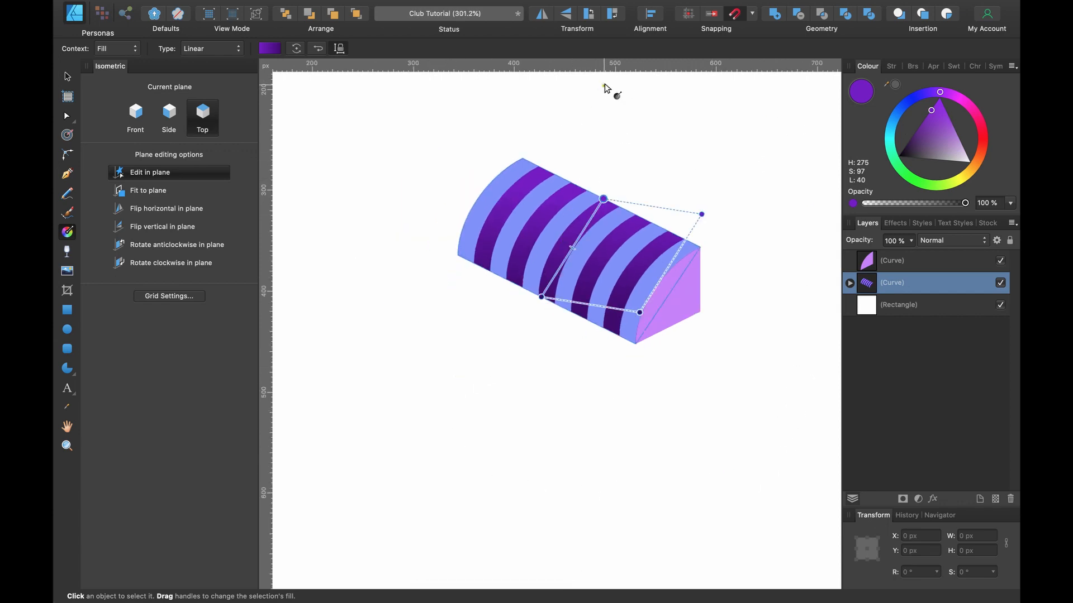
{"action": "scroll", "coordinate": [609, 199], "scroll_direction": "up", "scroll_amount": 5}
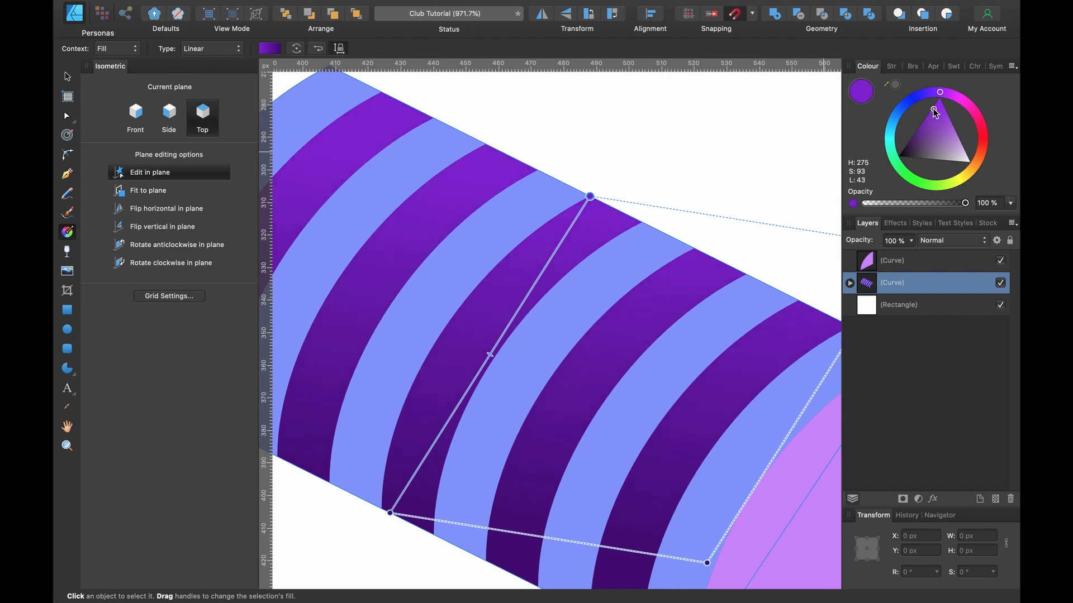
{"action": "left_click_drag", "start_coordinate": [934, 114], "coordinate": [967, 126]}
Recolour the lower stop of the canopy gradient a near-black purple (H 275, S 100, L 3).
{"action": "scroll", "coordinate": [606, 295], "scroll_direction": "down", "scroll_amount": 3}
{"action": "scroll", "coordinate": [606, 294], "scroll_direction": "left", "scroll_amount": 2}
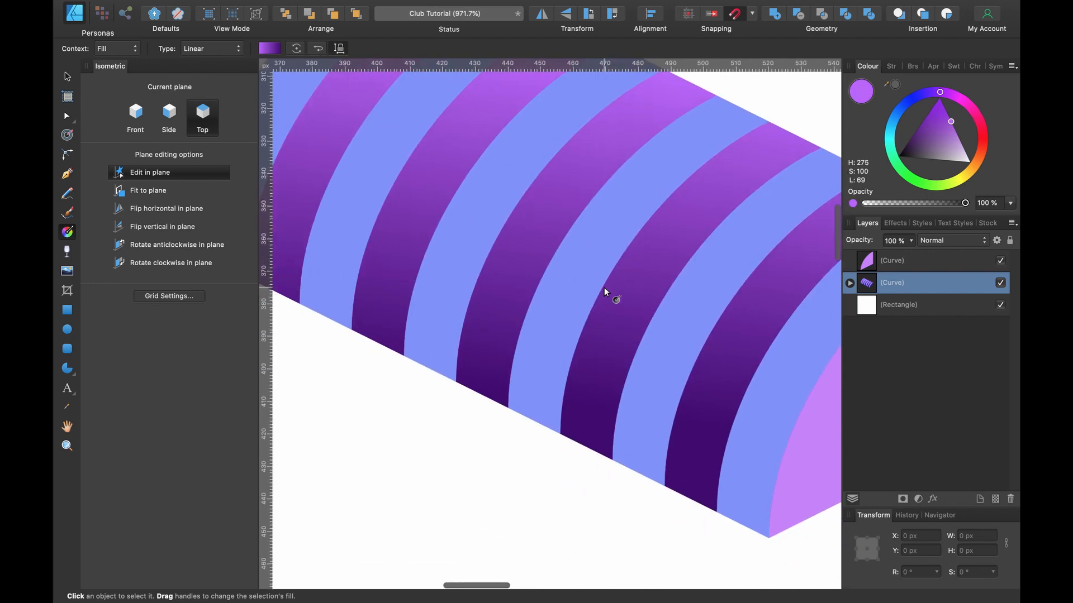
{"action": "left_click", "coordinate": [467, 386]}
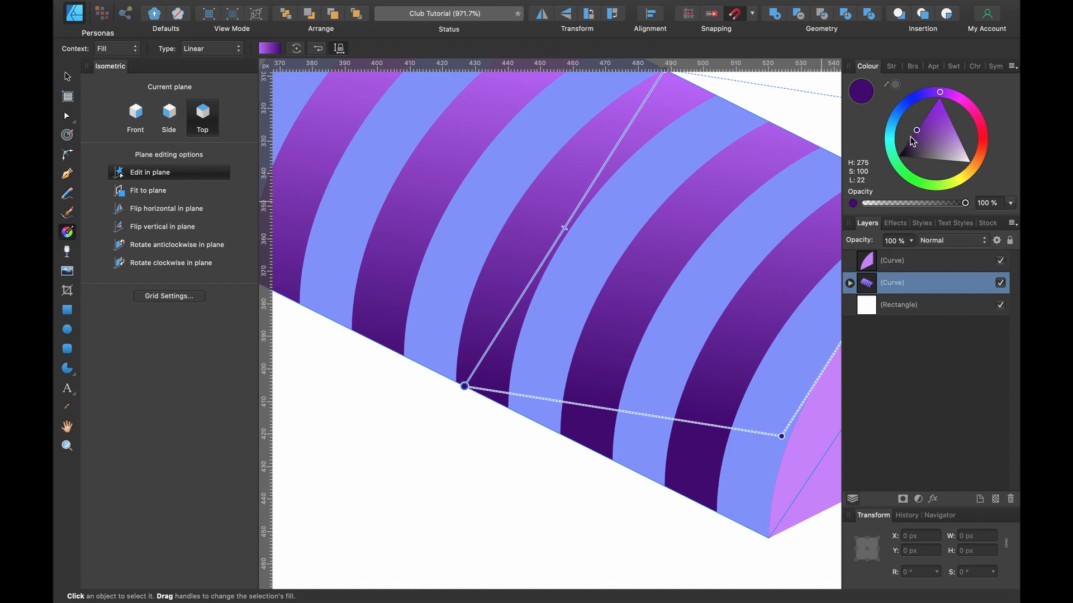
{"action": "left_click_drag", "start_coordinate": [917, 134], "coordinate": [904, 151]}
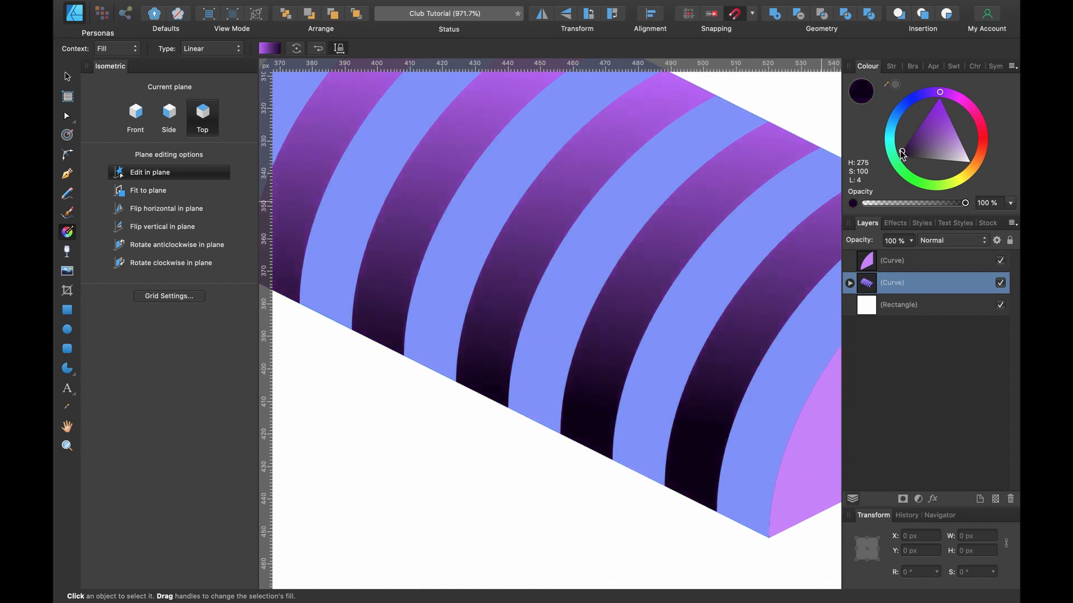
Shear the canopy gradient so its bands run parallel to the awning's slanted lower edge.
{"action": "scroll", "coordinate": [670, 390], "scroll_direction": "down", "scroll_amount": 2}
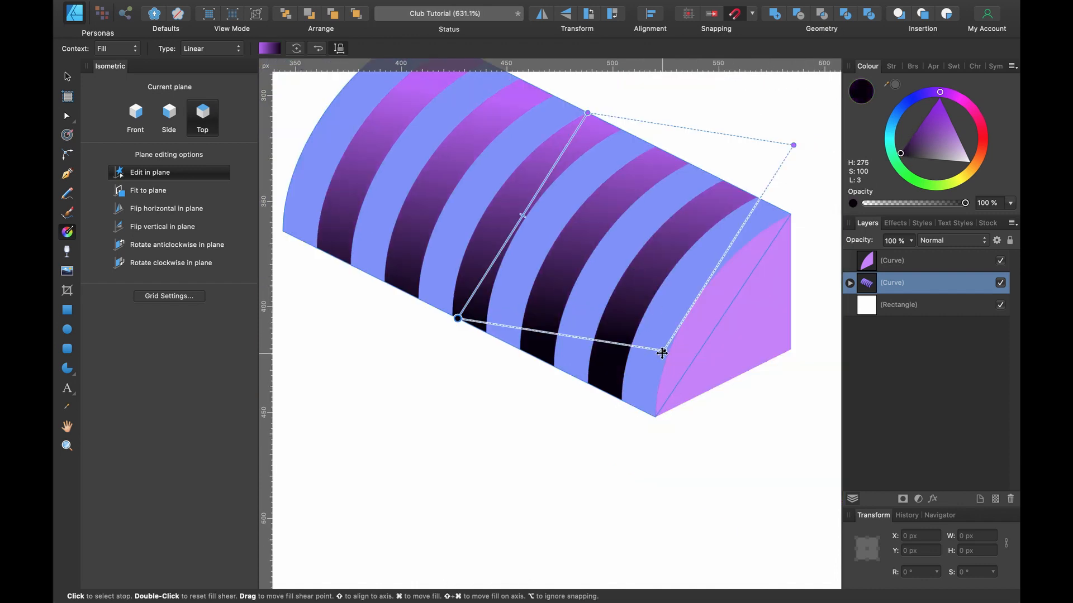
{"action": "left_click_drag", "start_coordinate": [662, 353], "coordinate": [620, 401]}
{"action": "scroll", "coordinate": [620, 401], "scroll_direction": "up", "scroll_amount": 1}
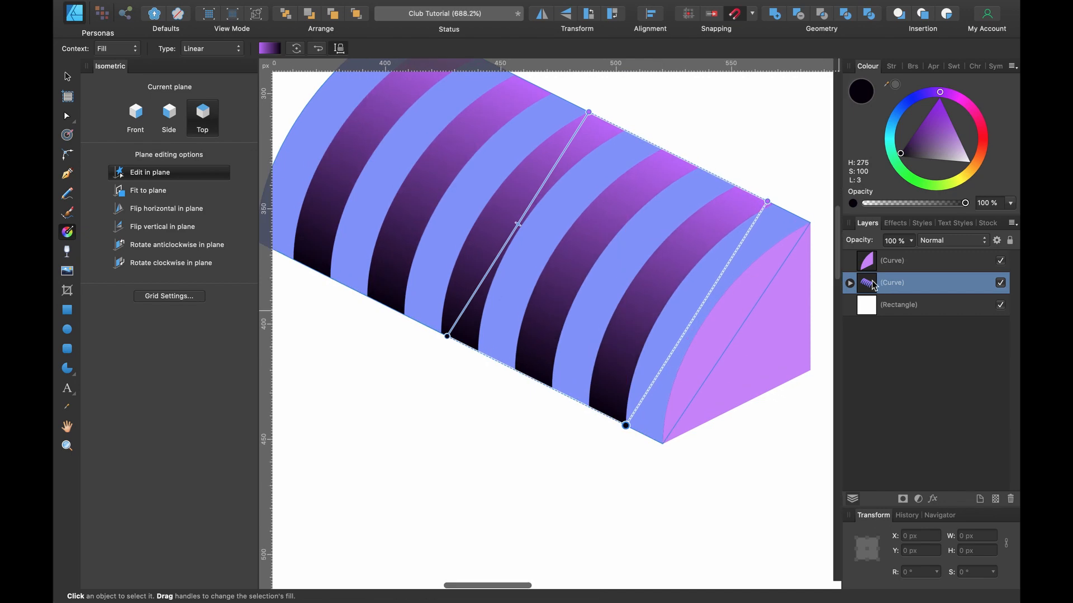
Apply a linear gradient to the nested blue stripes, running from the canopy's upper edge down to its lower edge.
{"action": "left_click", "coordinate": [849, 283]}
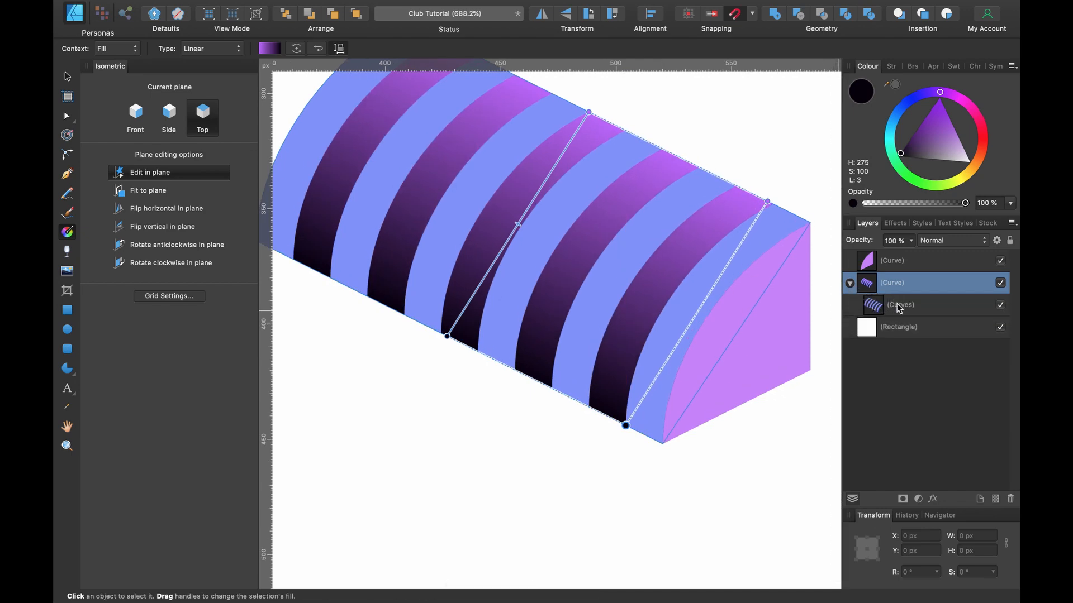
{"action": "left_click", "coordinate": [899, 308]}
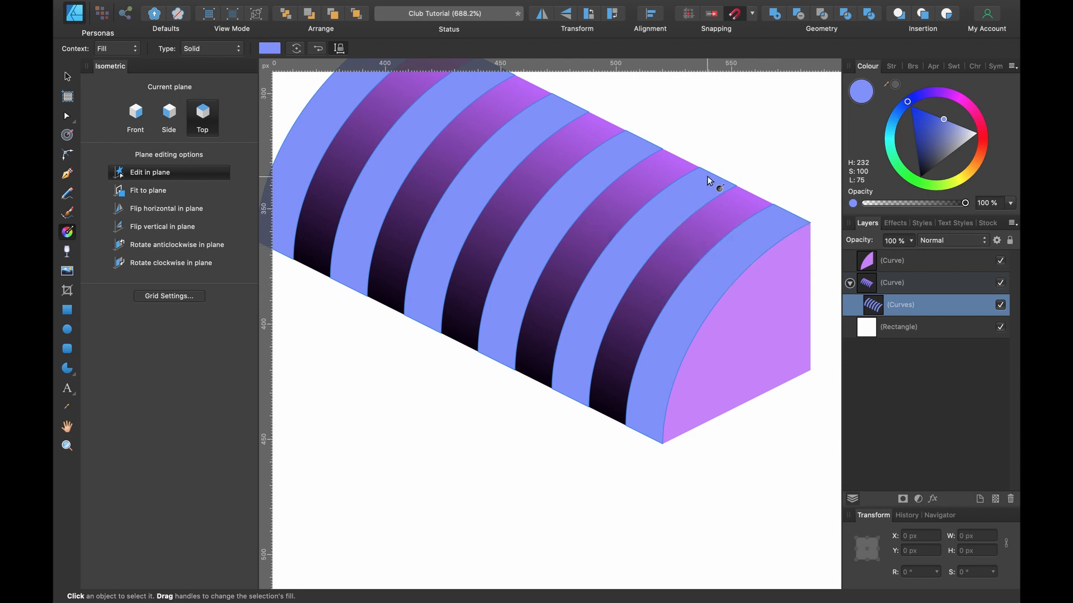
{"action": "left_click_drag", "start_coordinate": [629, 144], "coordinate": [489, 353]}
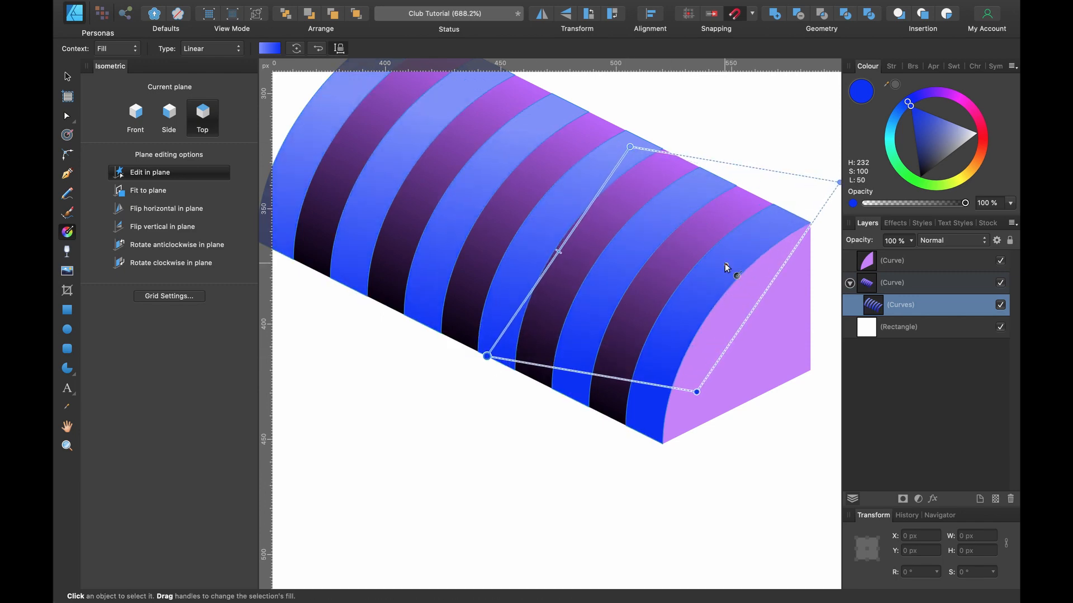
Move the stripe gradient's start point onto the canopy's upper edge and shear the gradient parallel to the slanted edges.
{"action": "scroll", "coordinate": [732, 263], "scroll_direction": "right", "scroll_amount": 5}
{"action": "left_click_drag", "start_coordinate": [752, 179], "coordinate": [715, 216]}
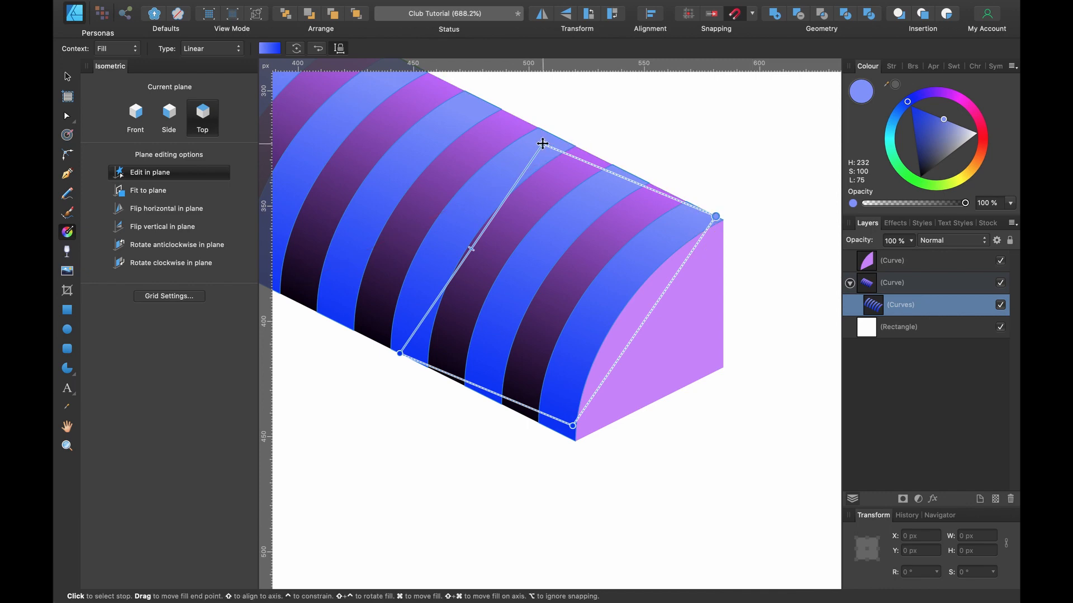
{"action": "left_click_drag", "start_coordinate": [542, 144], "coordinate": [551, 133]}
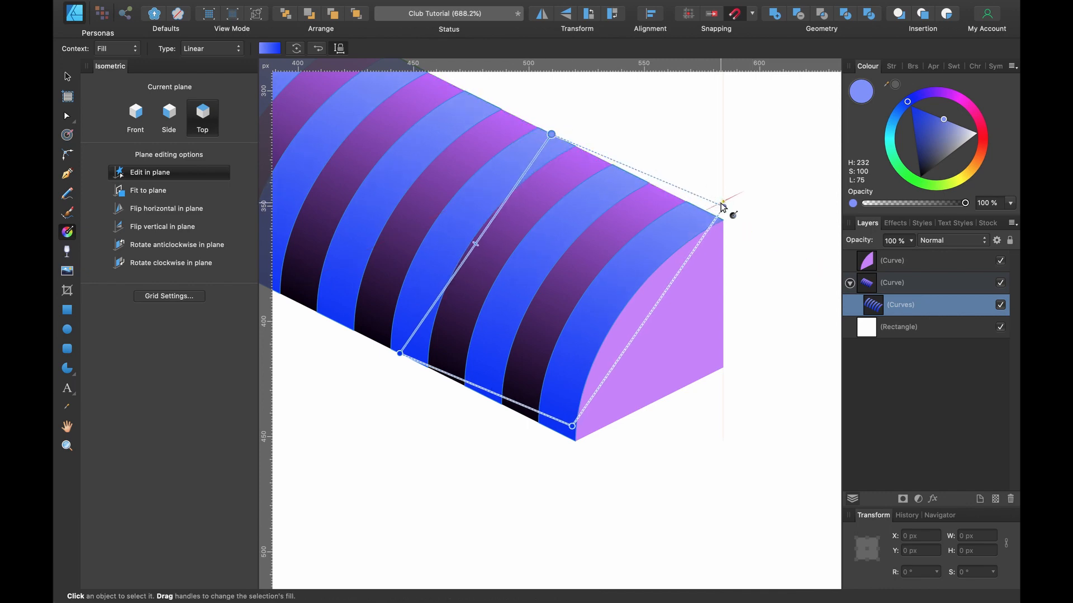
{"action": "left_click_drag", "start_coordinate": [721, 207], "coordinate": [705, 213]}
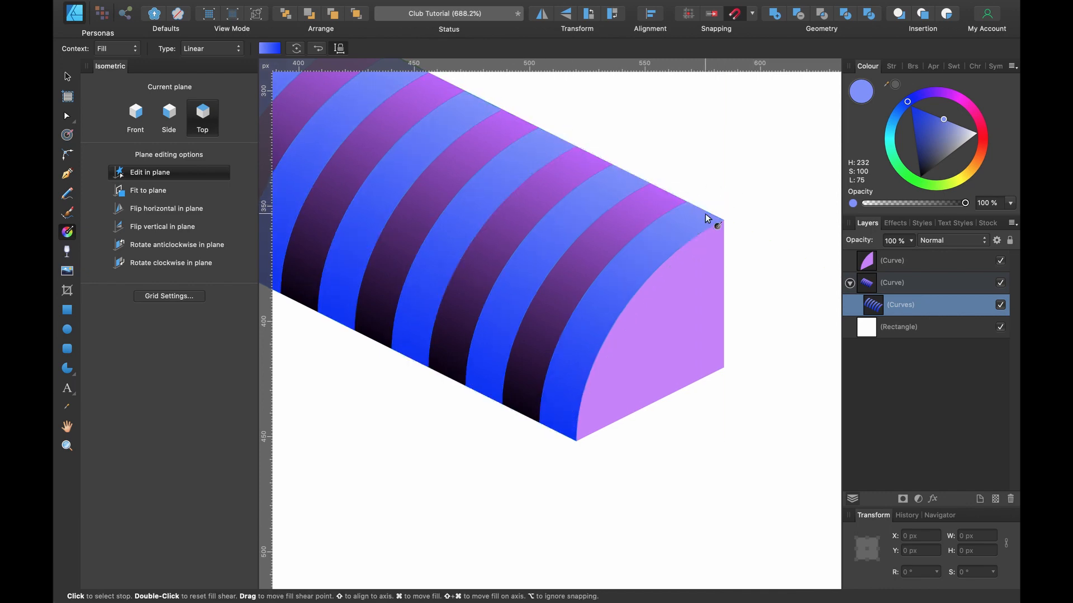
{"action": "scroll", "coordinate": [705, 214], "scroll_direction": "left", "scroll_amount": 3}
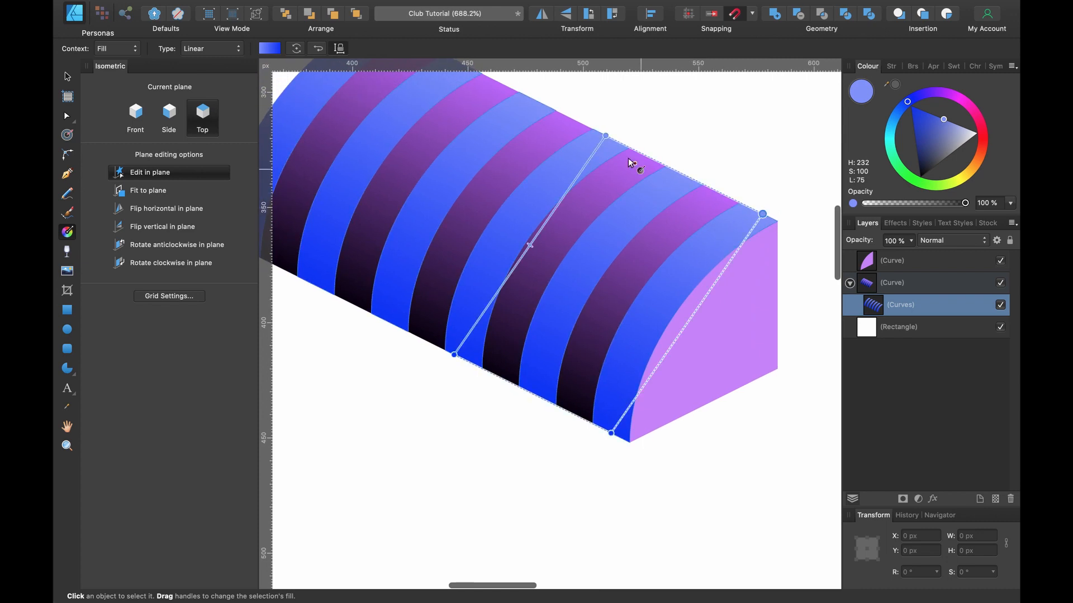
Recolour the stripe gradient's upper stop pale blue (H 232, S 100, L 80) and its lower stop very dark navy.
{"action": "left_click", "coordinate": [606, 135]}
{"action": "mouse_move", "coordinate": [944, 121]}
{"action": "left_mouse_down"}
{"action": "mouse_move", "coordinate": [934, 107]}
{"action": "mouse_move", "coordinate": [967, 112]}
{"action": "left_mouse_up"}
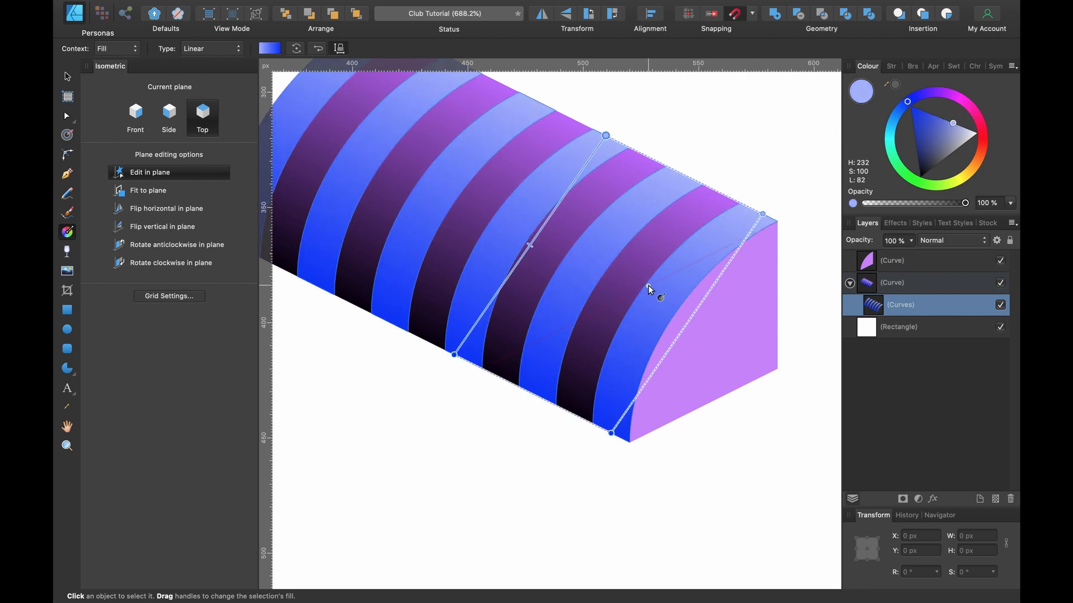
{"action": "left_click", "coordinate": [454, 354]}
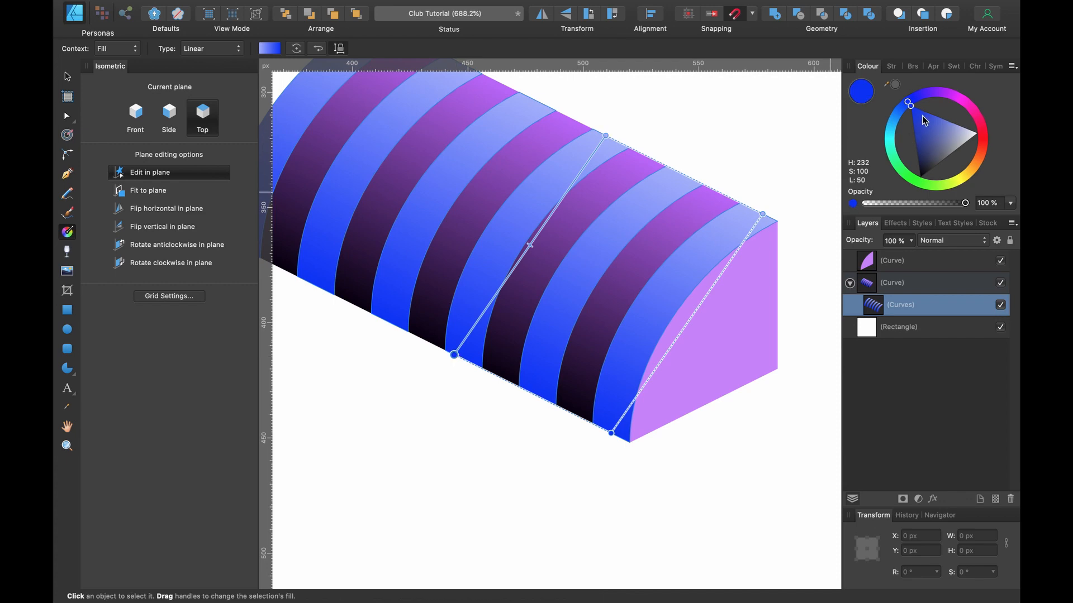
{"action": "left_click_drag", "start_coordinate": [921, 116], "coordinate": [918, 159]}
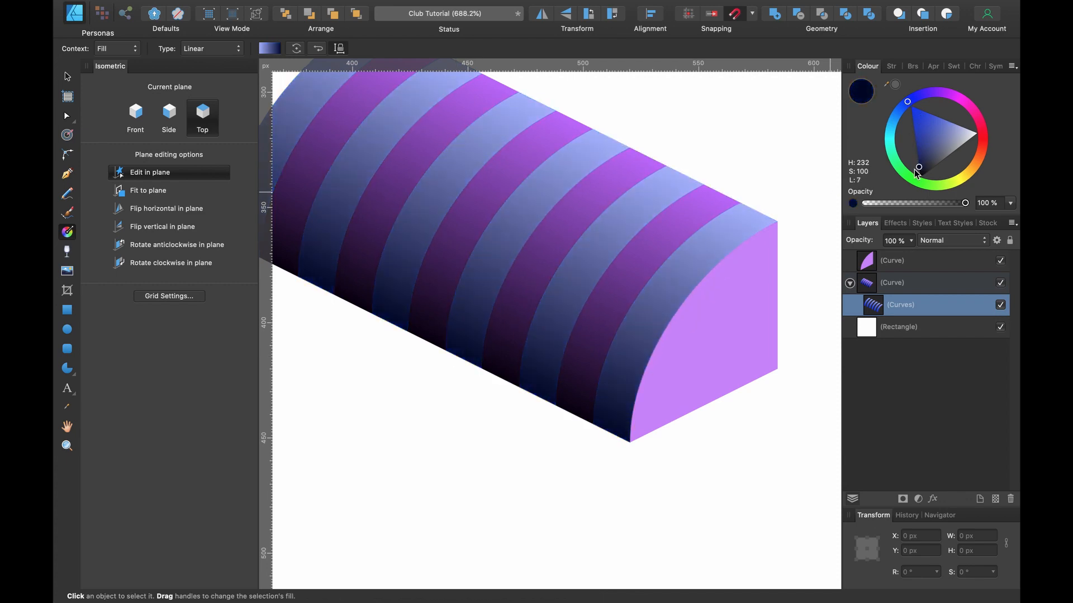
{"action": "scroll", "coordinate": [551, 281], "scroll_direction": "down", "scroll_amount": 3}
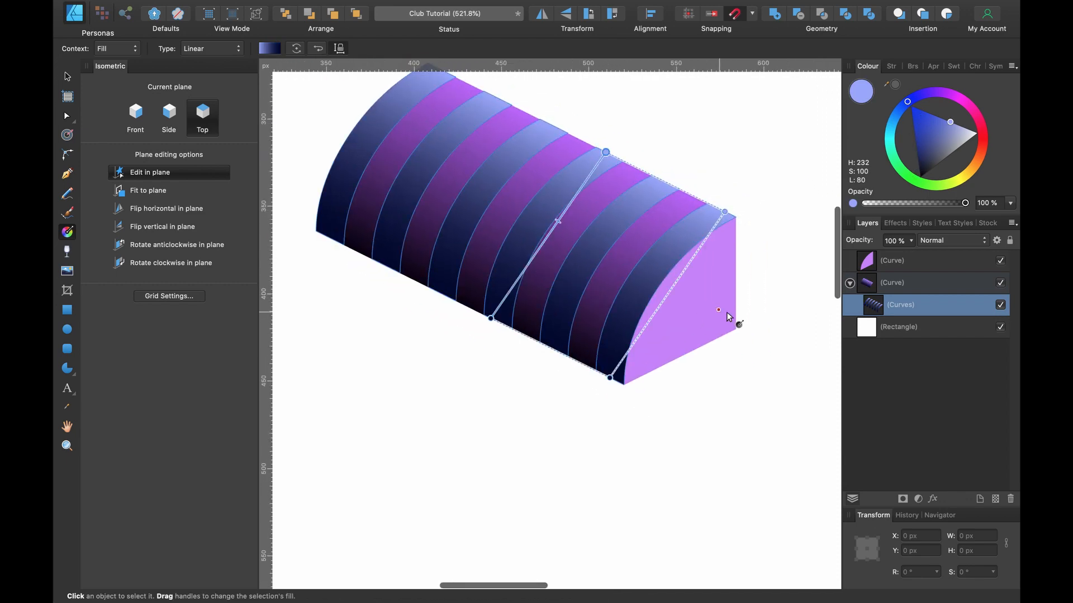
Recolour the awning's end wedge with a dark navy sampled from the stripes (H 233, S 67, L 14).
{"action": "key", "text": "v"}
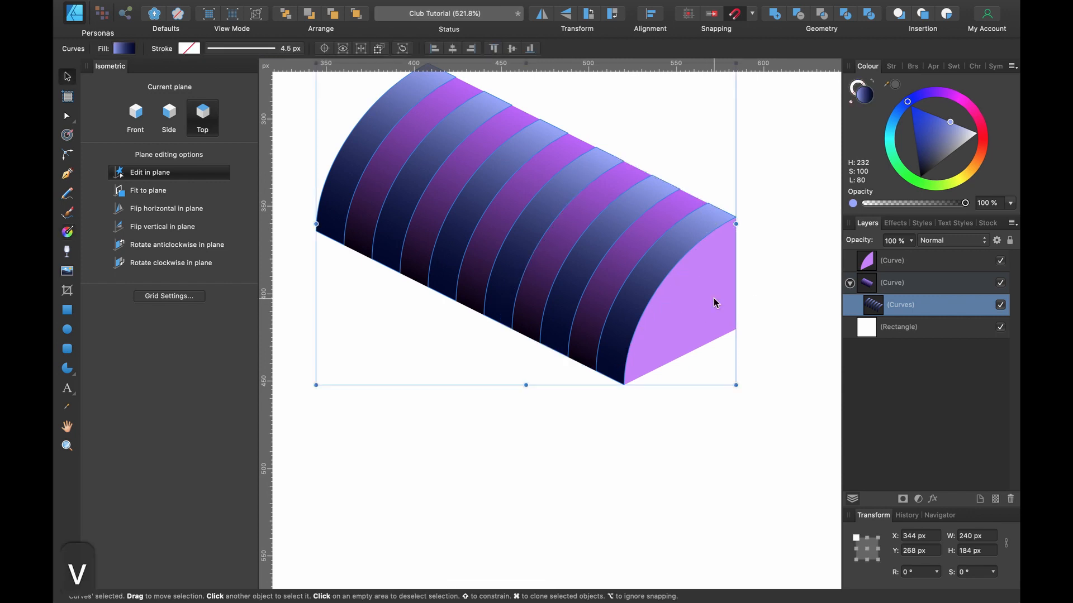
{"action": "left_click", "coordinate": [725, 301]}
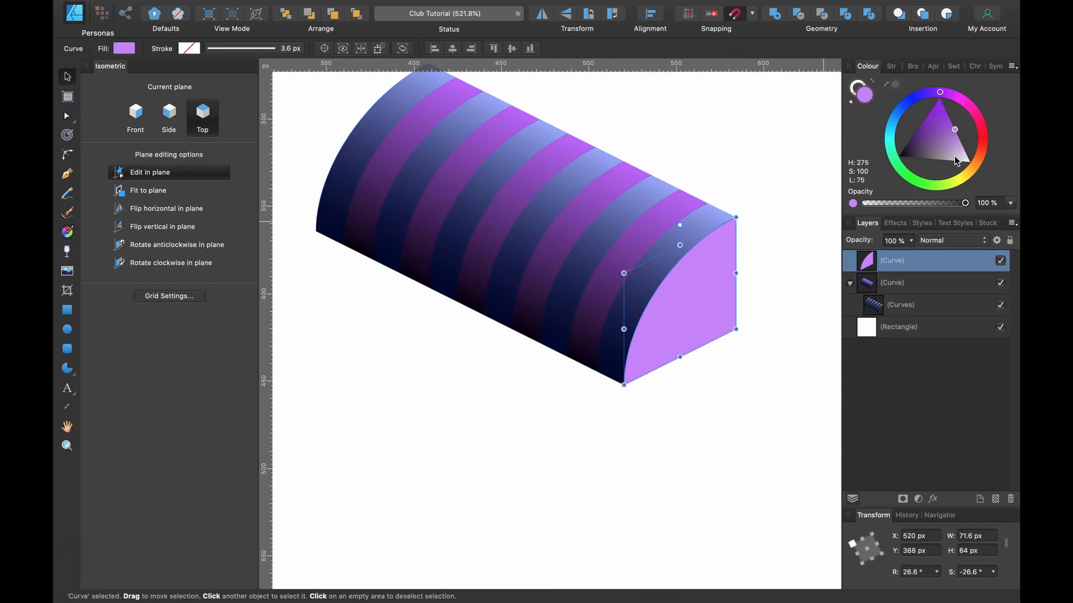
{"action": "left_click_drag", "start_coordinate": [957, 135], "coordinate": [916, 127]}
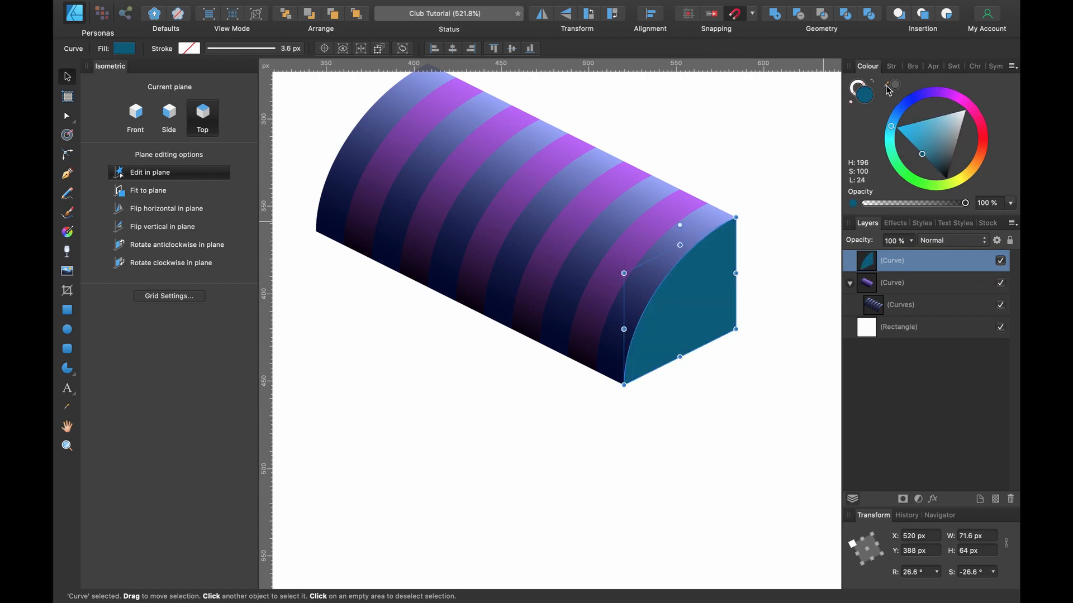
{"action": "left_click_drag", "start_coordinate": [887, 84], "coordinate": [889, 83]}
{"action": "left_click_drag", "start_coordinate": [866, 48], "coordinate": [346, 511]}
{"action": "left_click", "coordinate": [874, 51]}
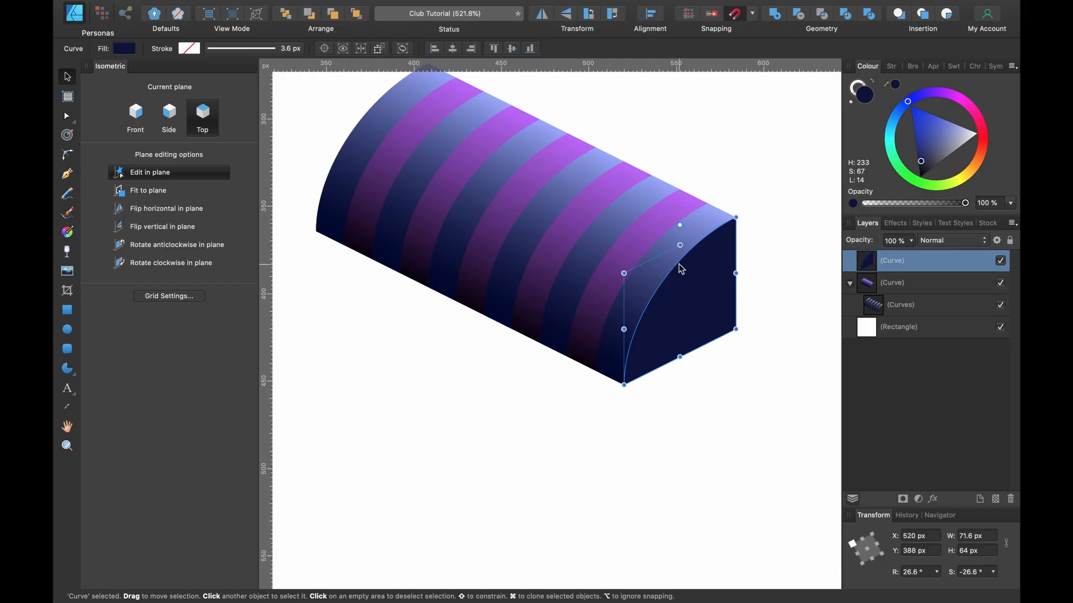
Lighten the end wedge's navy fill slightly to L 16.
{"action": "scroll", "coordinate": [464, 394], "scroll_direction": "left", "scroll_amount": 2}
{"action": "scroll", "coordinate": [464, 395], "scroll_direction": "right", "scroll_amount": 3}
{"action": "scroll", "coordinate": [463, 394], "scroll_direction": "up", "scroll_amount": 1}
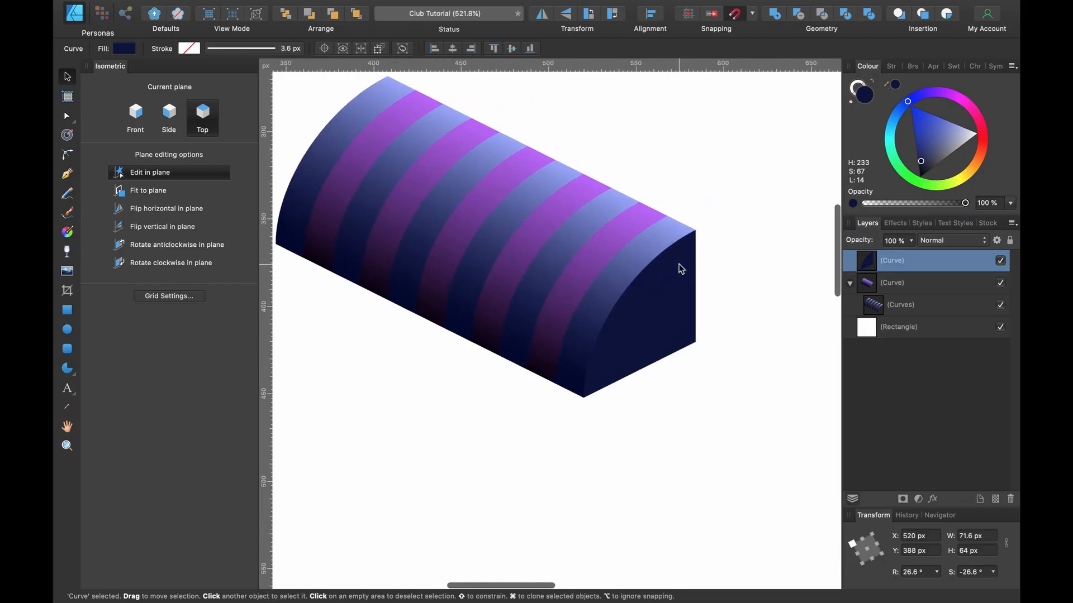
{"action": "left_click", "coordinate": [923, 156]}
{"action": "left_click_drag", "start_coordinate": [922, 154], "coordinate": [920, 160]}
{"action": "scroll", "coordinate": [734, 216], "scroll_direction": "down", "scroll_amount": 5}
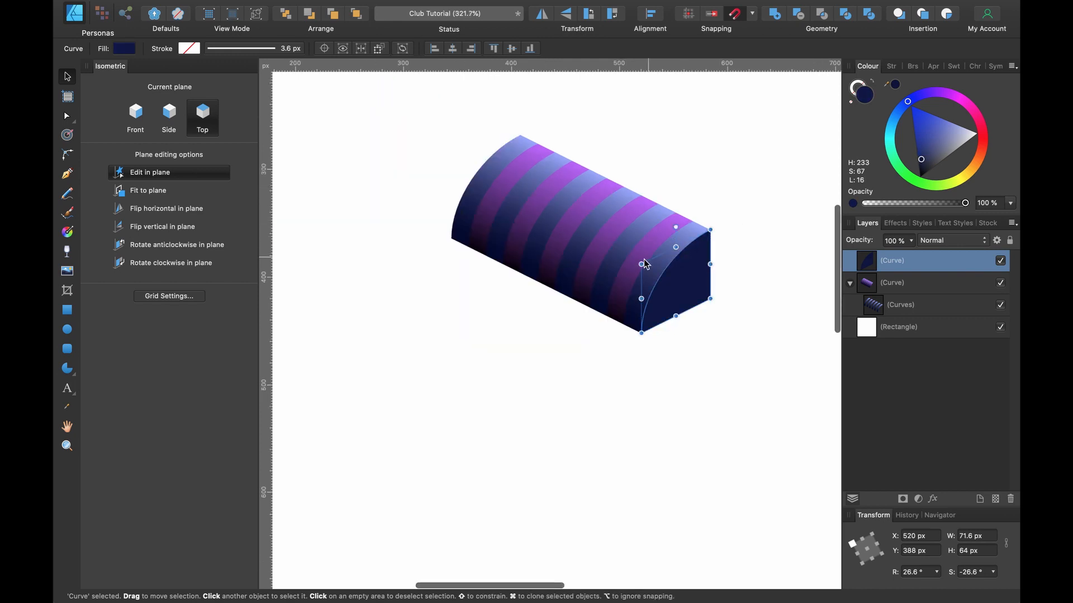
{"action": "scroll", "coordinate": [487, 287], "scroll_direction": "up", "scroll_amount": 5}
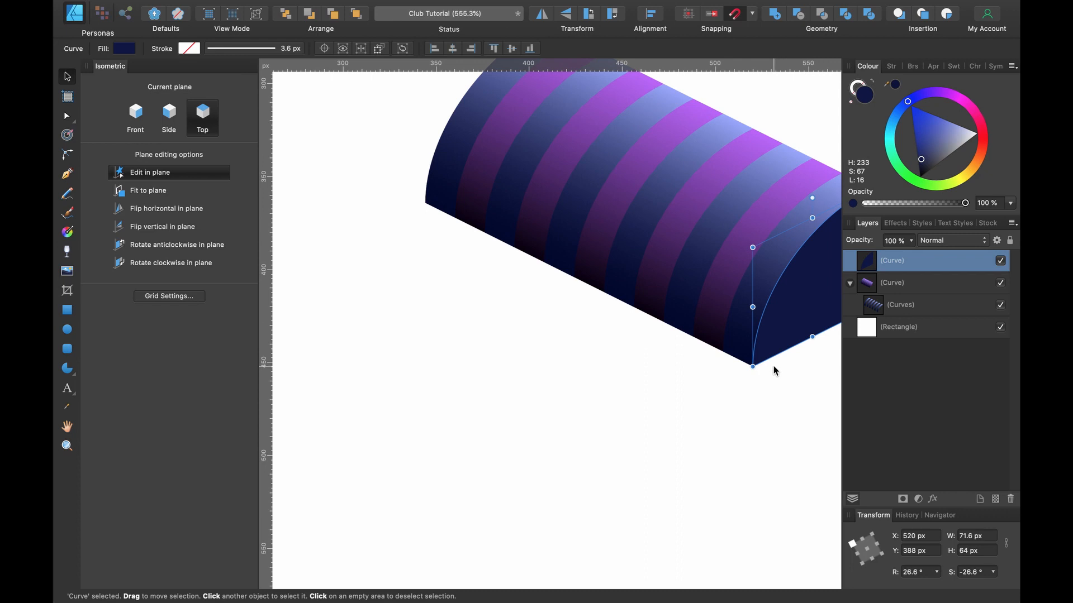
Show the isometric grid on the side plane and draw an ellipse about 17.9 by 16 px below the first blue stripe.
{"action": "left_click", "coordinate": [850, 282]}
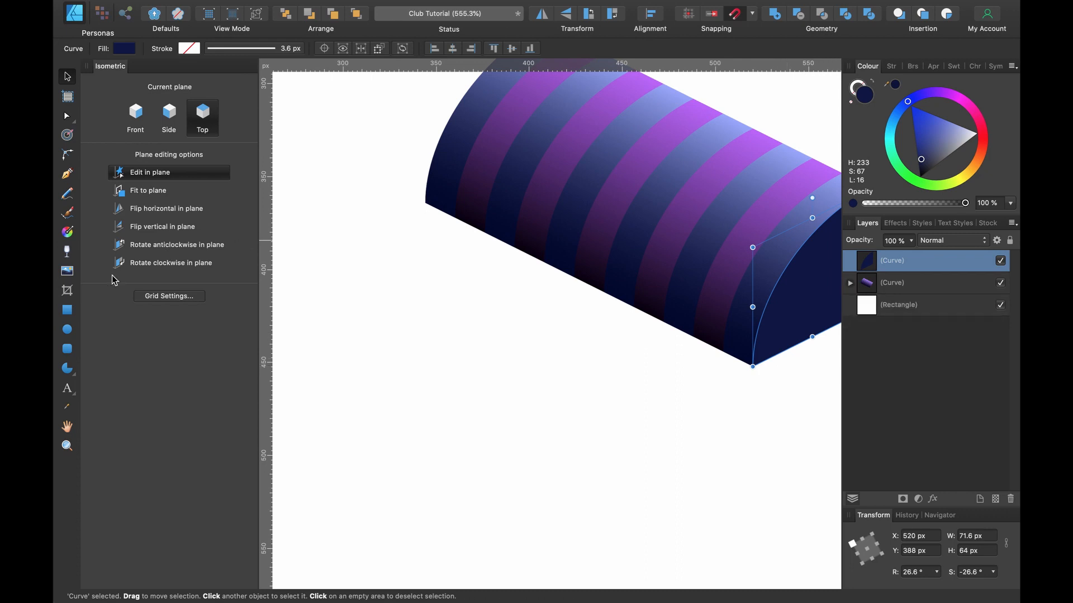
{"action": "left_click", "coordinate": [64, 332]}
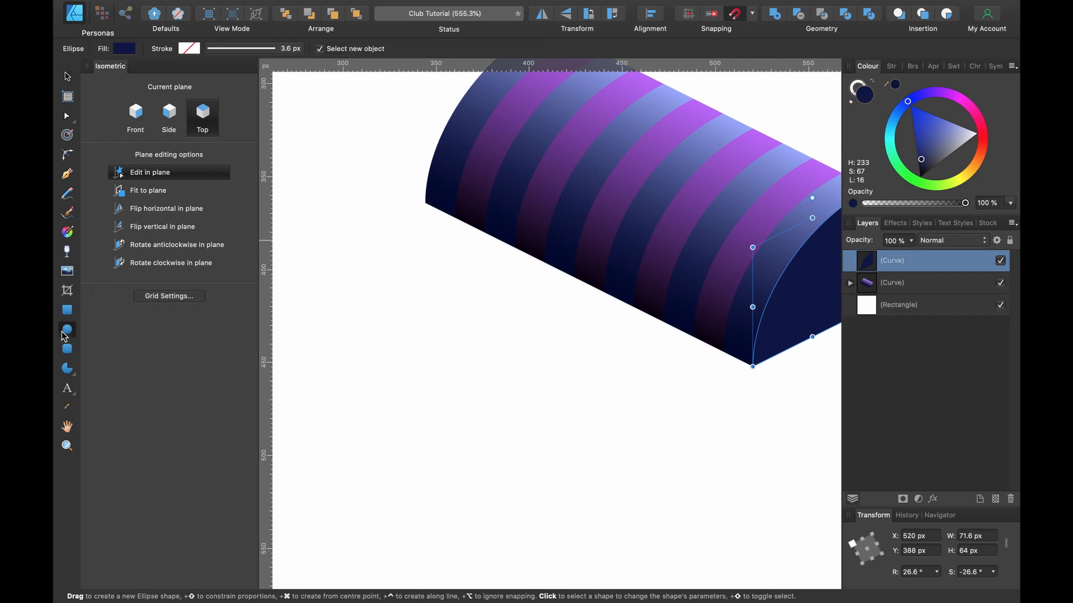
{"action": "scroll", "coordinate": [430, 195], "scroll_direction": "up", "scroll_amount": 5}
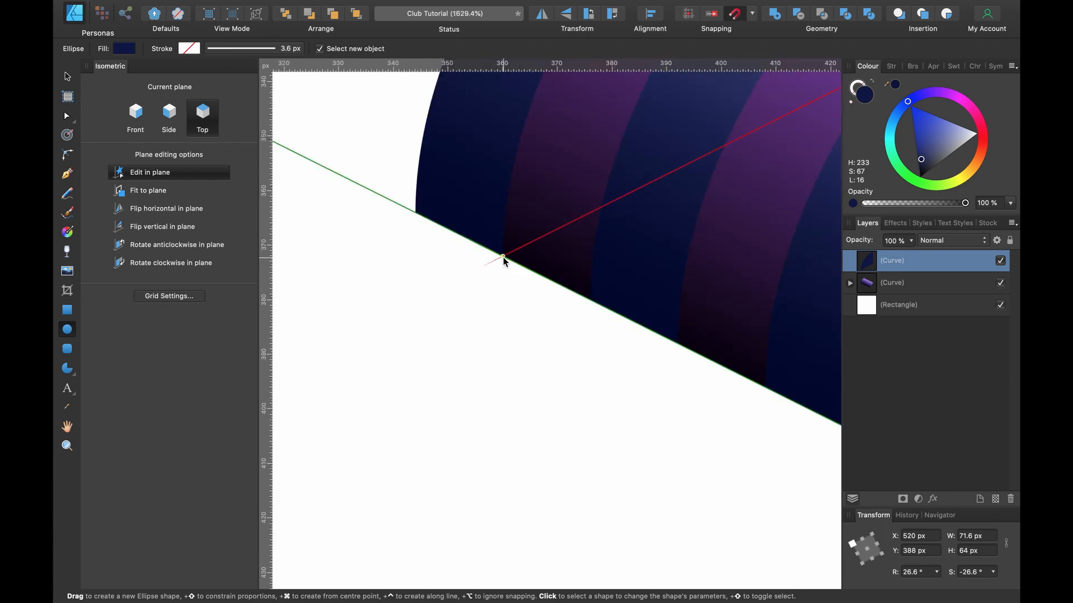
{"action": "left_click", "coordinate": [170, 117]}
{"action": "key", "text": "super+apostrophe"}
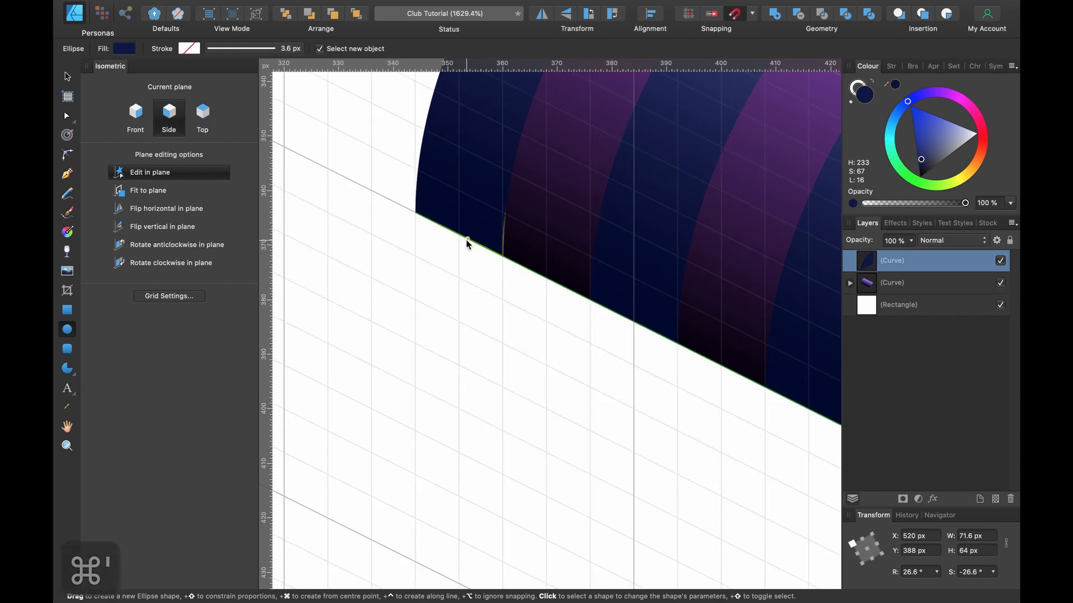
{"action": "left_click_drag", "start_coordinate": [459, 237], "coordinate": [499, 213]}
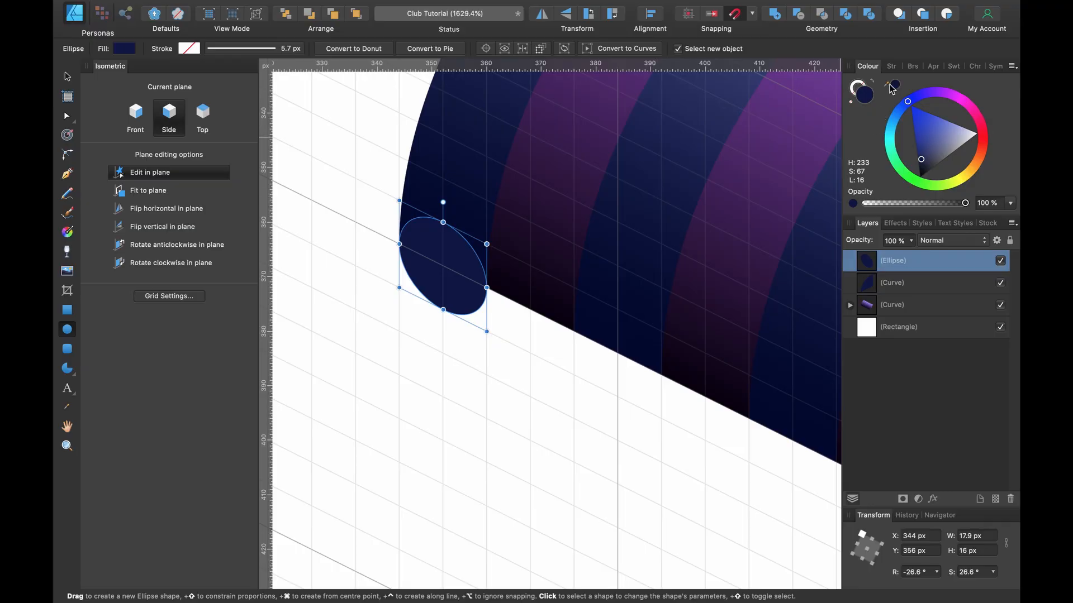
Fill the ellipse with the dark navy sampled from the base of the stripes (H 232, S 96, L 9).
{"action": "left_click_drag", "start_coordinate": [892, 88], "coordinate": [583, 324]}
{"action": "left_click", "coordinate": [895, 85]}
{"action": "scroll", "coordinate": [540, 252], "scroll_direction": "down", "scroll_amount": 3}
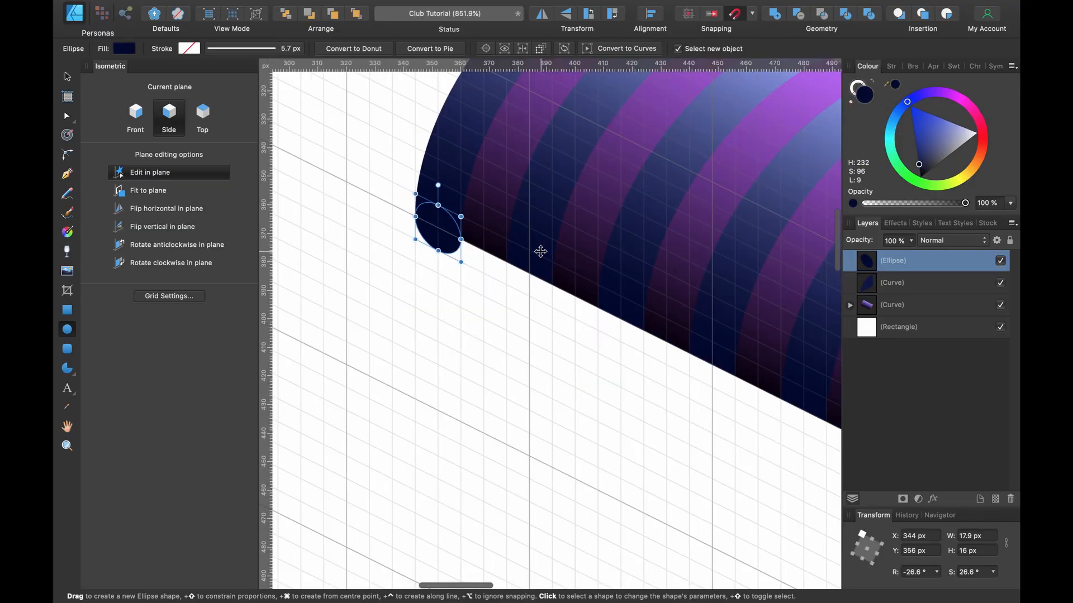
Duplicate the ellipse and place the copy beside it under the neighbouring purple stripe, at X 360 px, Y 364 px.
{"action": "key", "text": "v"}
{"action": "scroll", "coordinate": [540, 252], "scroll_direction": "up", "scroll_amount": 2}
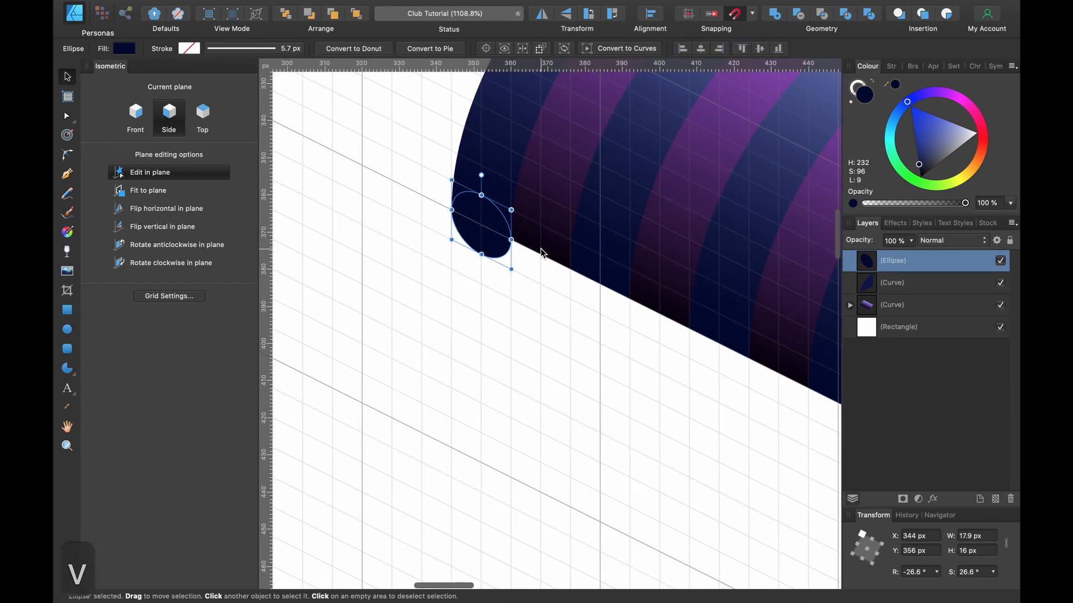
{"action": "key", "text": "super+j"}
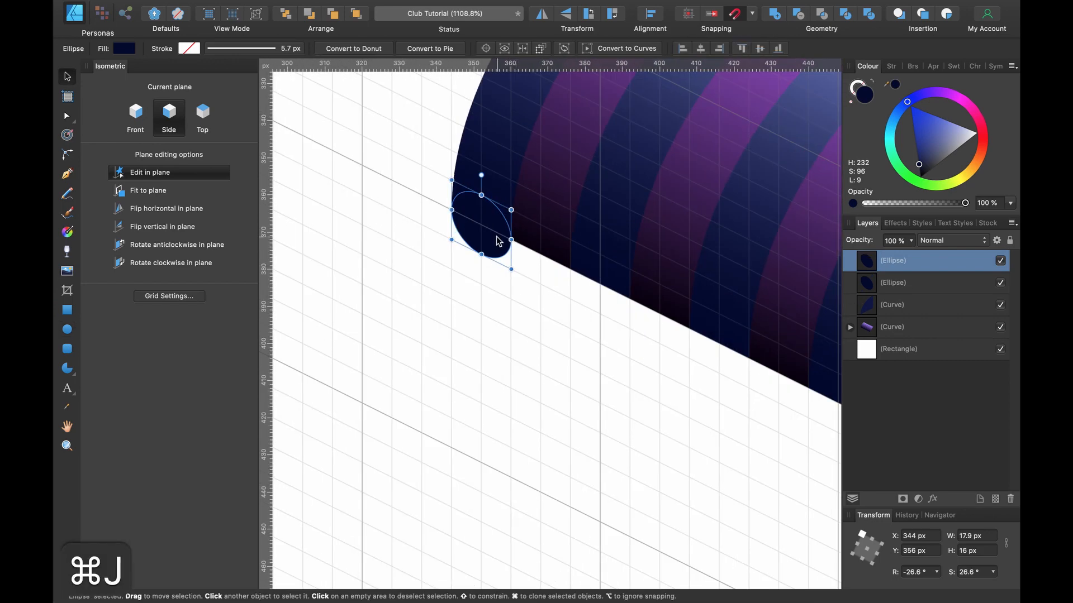
{"action": "left_click_drag", "start_coordinate": [493, 237], "coordinate": [555, 257]}
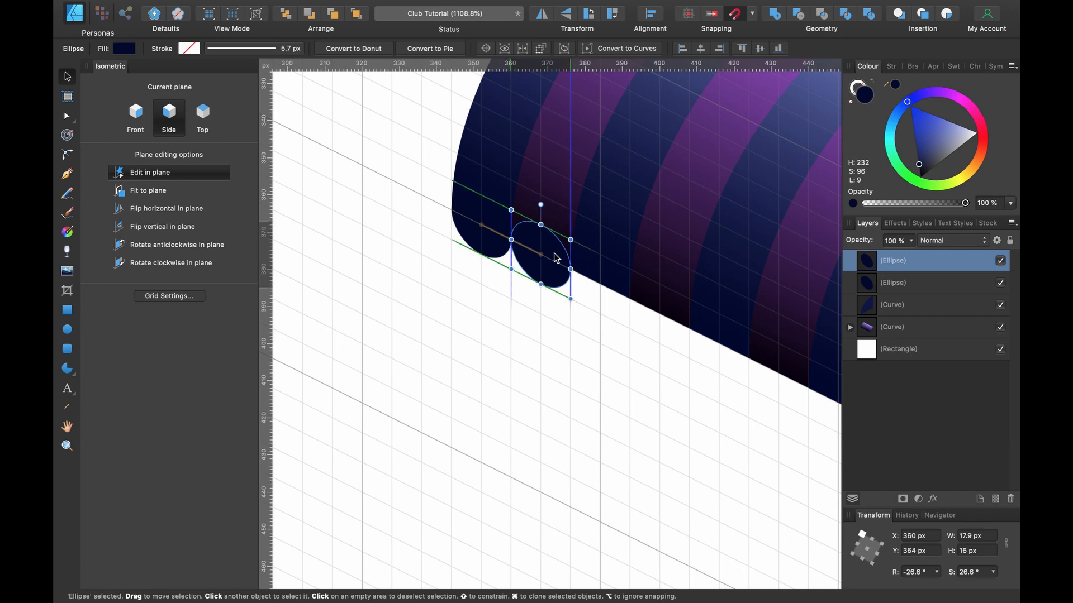
Repeat the offset duplication of the ellipse along the canopy's lower edge until the scallops reach the end wedge.
{"action": "key", "text": "super+j"}
{"action": "key", "text": "super+j"}
{"action": "key", "text": "super+j"}
{"action": "key", "text": "super+j"}
{"action": "key", "text": "super+j"}
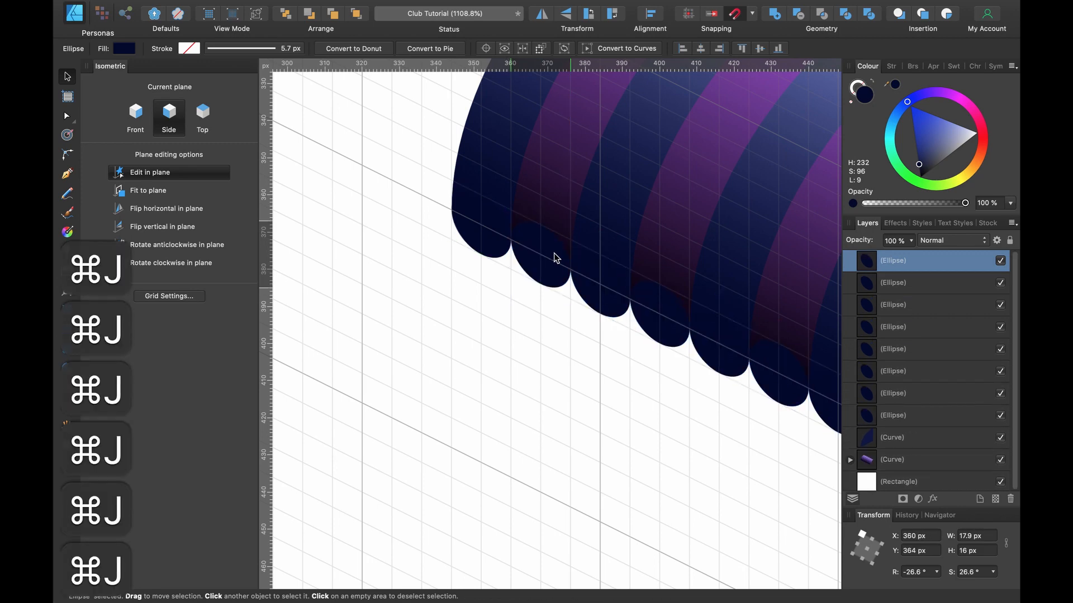
{"action": "scroll", "coordinate": [554, 254], "scroll_direction": "down", "scroll_amount": 5}
{"action": "key", "text": "super+j"}
{"action": "key", "text": "super+j"}
{"action": "key", "text": "super+j"}
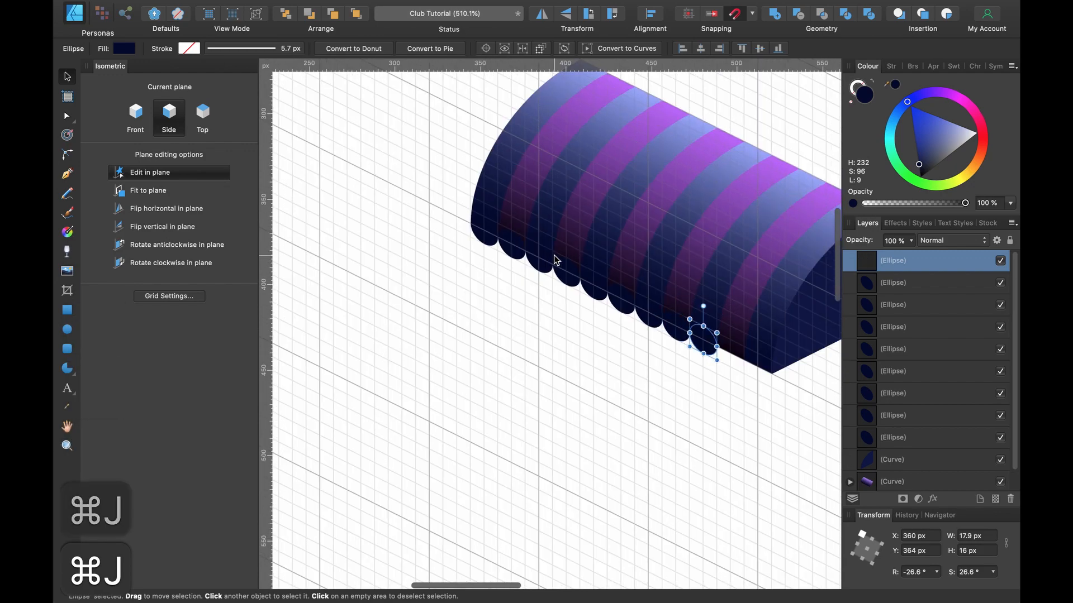
{"action": "scroll", "coordinate": [554, 255], "scroll_direction": "up", "scroll_amount": 2}
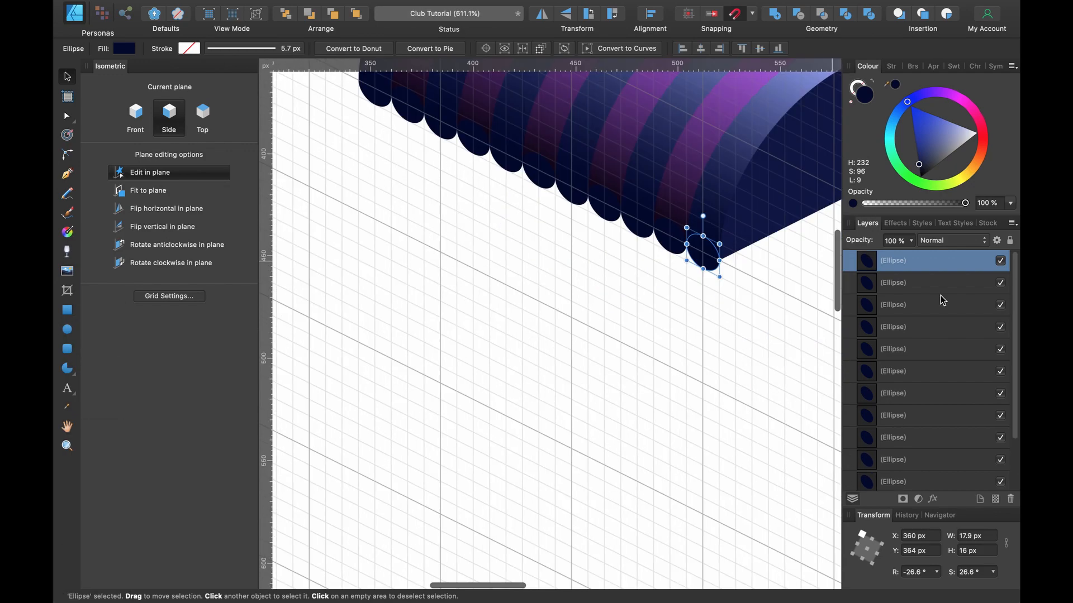
Merge all eleven scallop ellipses along the awning's lower edge into a single shape and hide the isometric grid.
{"action": "scroll", "coordinate": [940, 295], "scroll_direction": "down", "scroll_amount": 5}
{"action": "left_click", "coordinate": [922, 417], "text": "shift"}
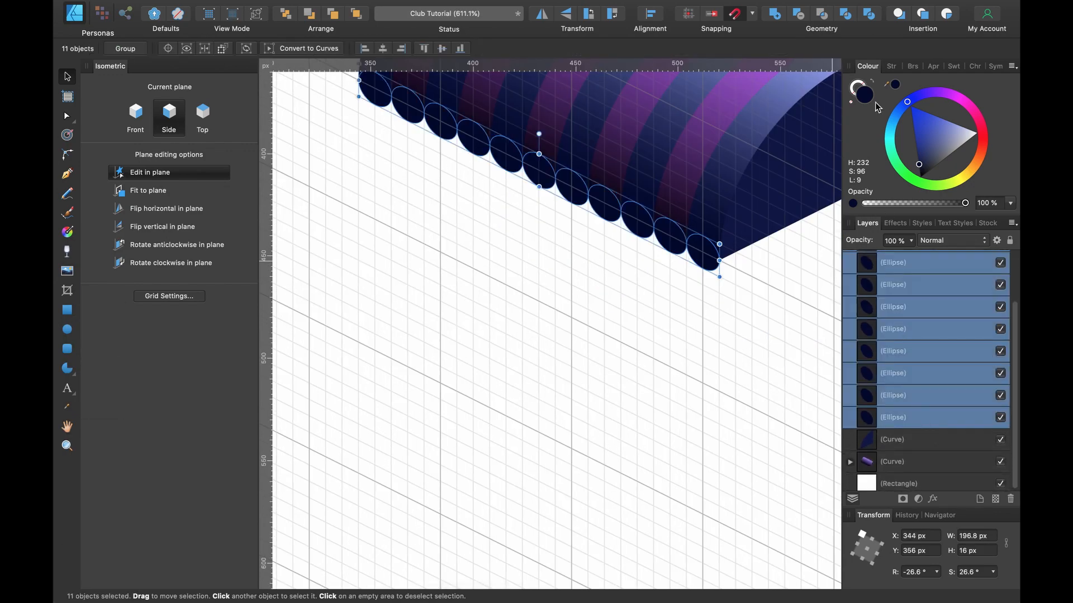
{"action": "left_click", "coordinate": [780, 19]}
{"action": "scroll", "coordinate": [636, 309], "scroll_direction": "up", "scroll_amount": 3}
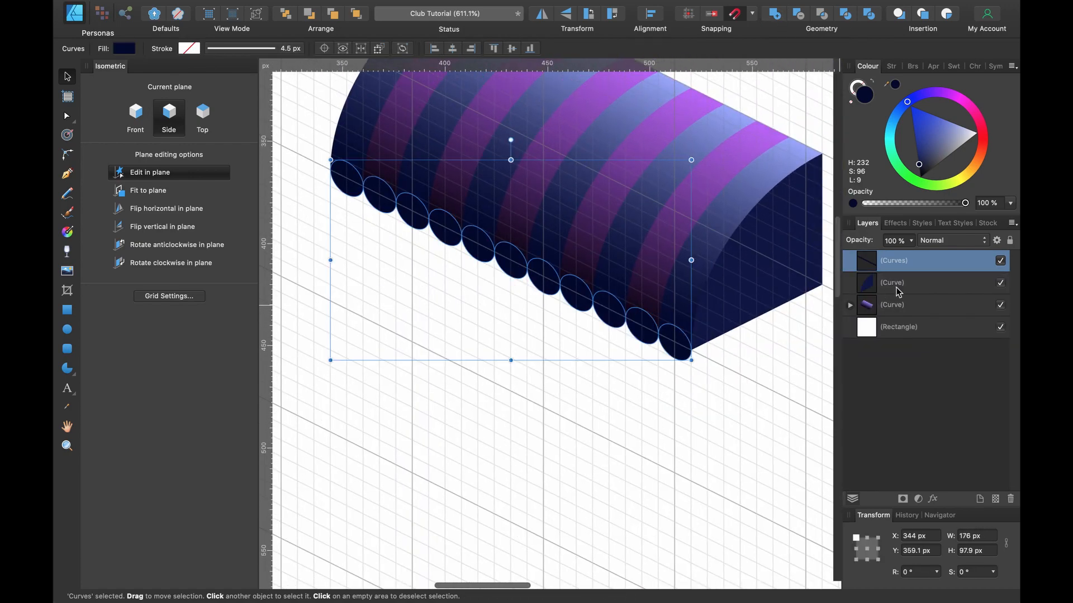
{"action": "scroll", "coordinate": [729, 303], "scroll_direction": "down", "scroll_amount": 3}
{"action": "key", "text": "super+apostrophe"}
{"action": "scroll", "coordinate": [730, 303], "scroll_direction": "left", "scroll_amount": 1}
{"action": "scroll", "coordinate": [730, 303], "scroll_direction": "down", "scroll_amount": 3}
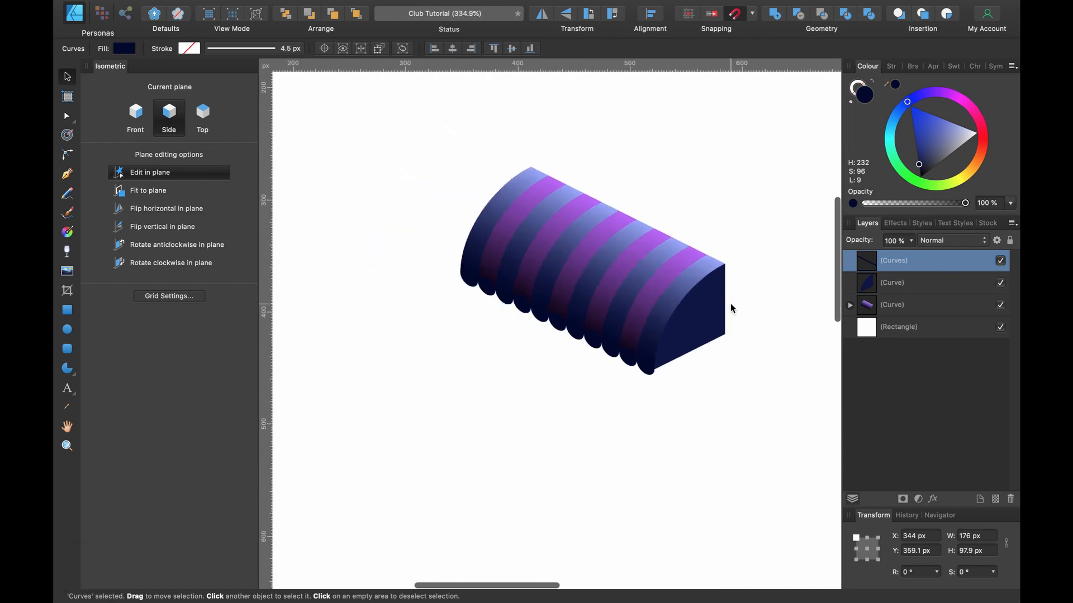
Expand the striped canopy curve in the layer stack to examine the stripes nested inside it.
{"action": "scroll", "coordinate": [730, 304], "scroll_direction": "up", "scroll_amount": 5}
{"action": "scroll", "coordinate": [730, 303], "scroll_direction": "down", "scroll_amount": 2}
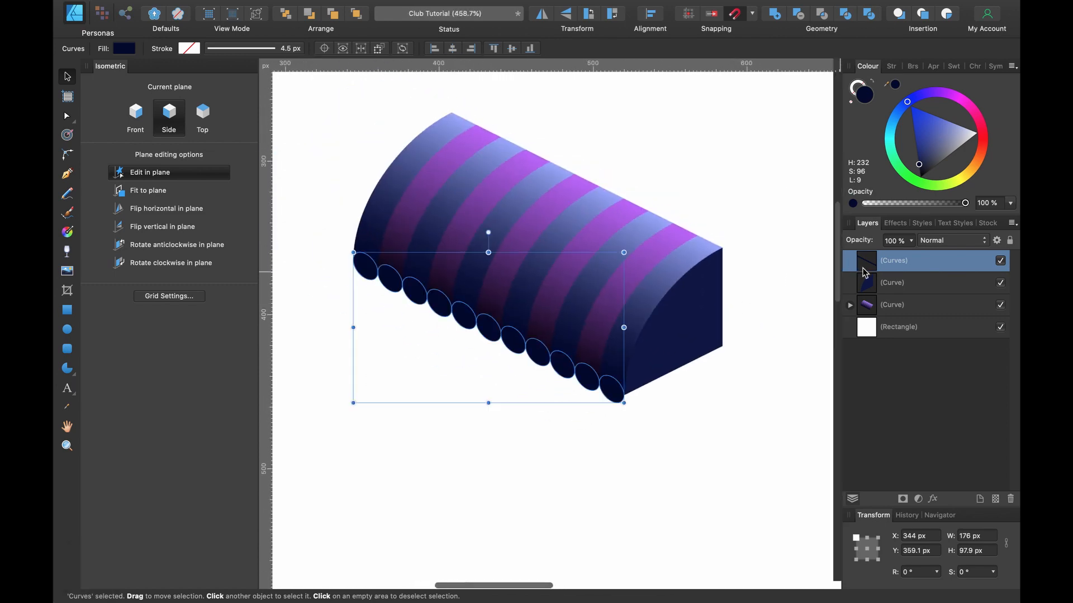
{"action": "left_click", "coordinate": [894, 304]}
{"action": "left_click", "coordinate": [849, 305]}
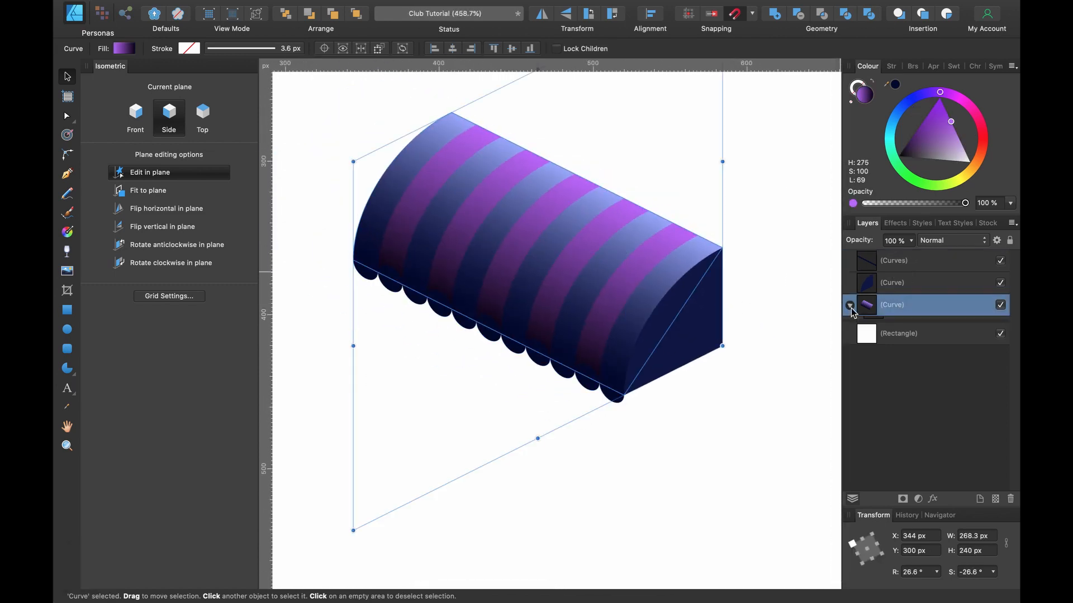
{"action": "scroll", "coordinate": [694, 312], "scroll_direction": "up", "scroll_amount": 1}
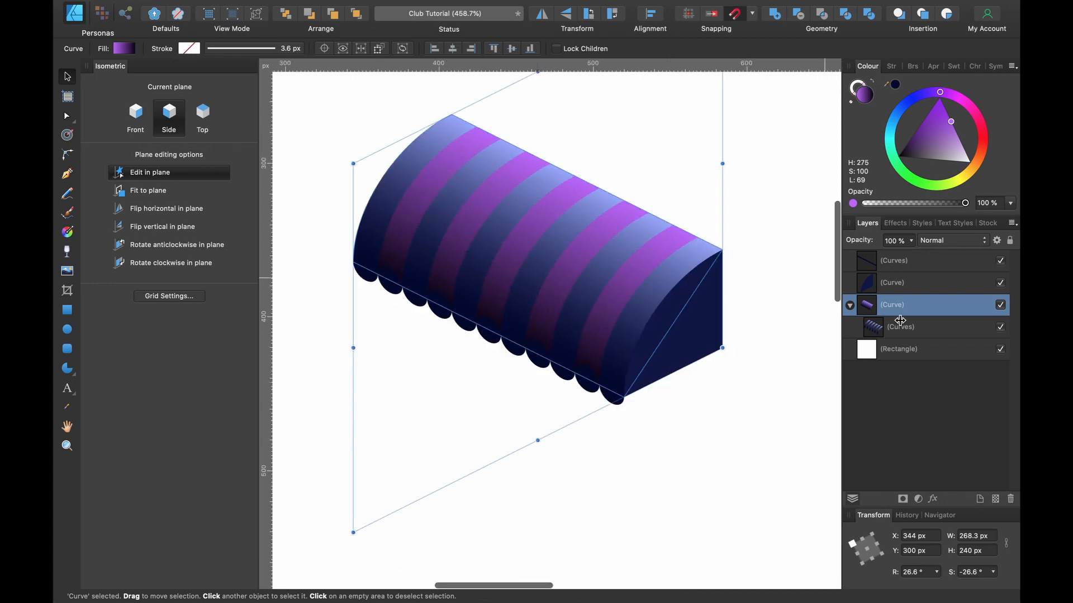
{"action": "left_click", "coordinate": [744, 359]}
Examine the purple bar stools along the counter in the finished club illustration.
{"action": "key", "text": "super+minus"}
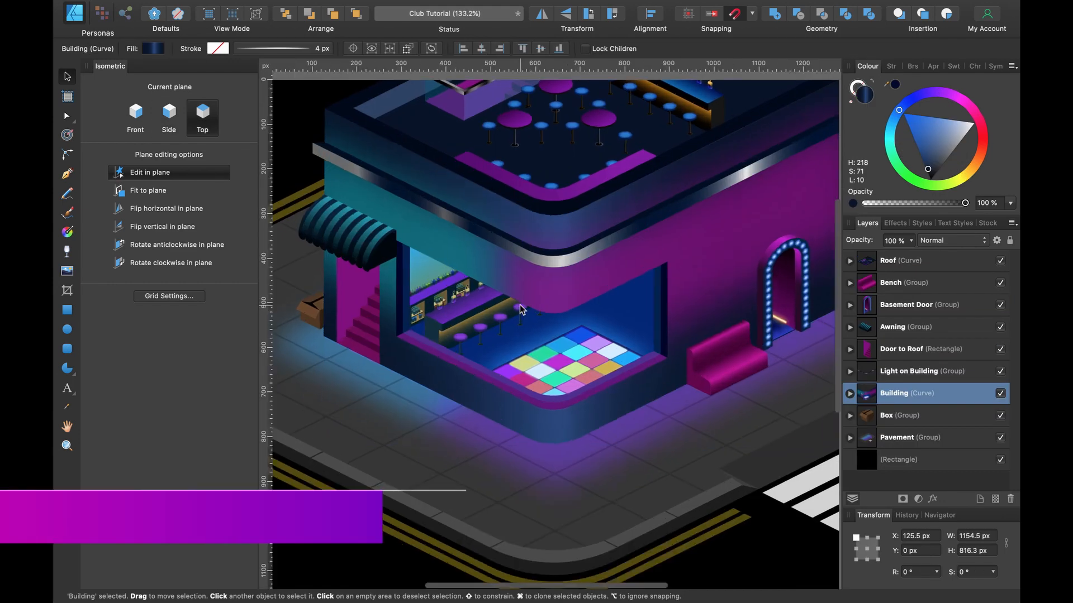
{"action": "scroll", "coordinate": [520, 309], "scroll_direction": "up", "scroll_amount": 5}
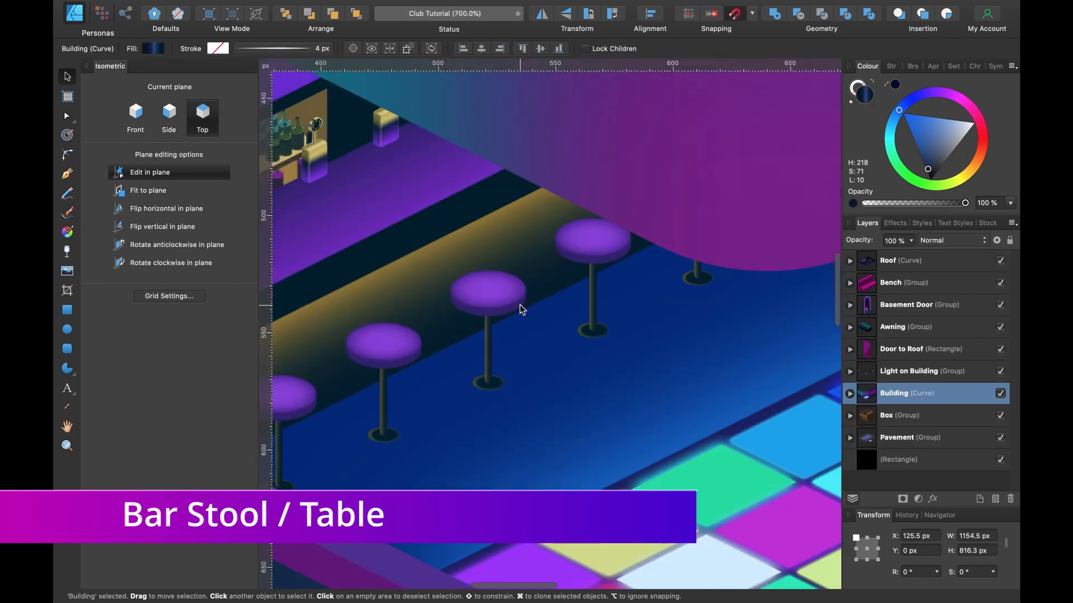
{"action": "scroll", "coordinate": [520, 304], "scroll_direction": "up", "scroll_amount": 5}
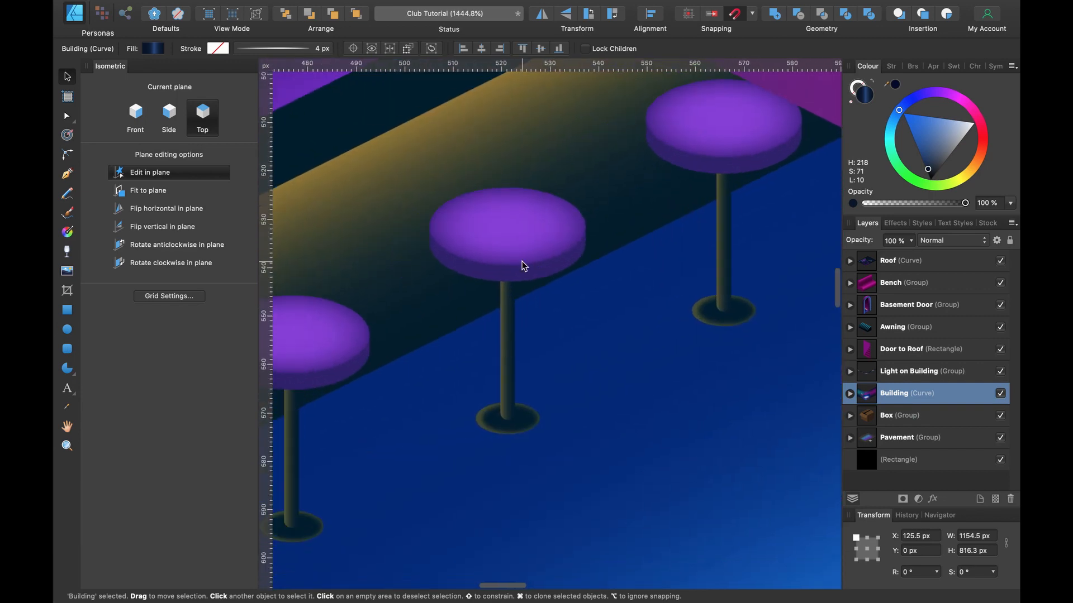
{"action": "scroll", "coordinate": [522, 260], "scroll_direction": "left", "scroll_amount": 5}
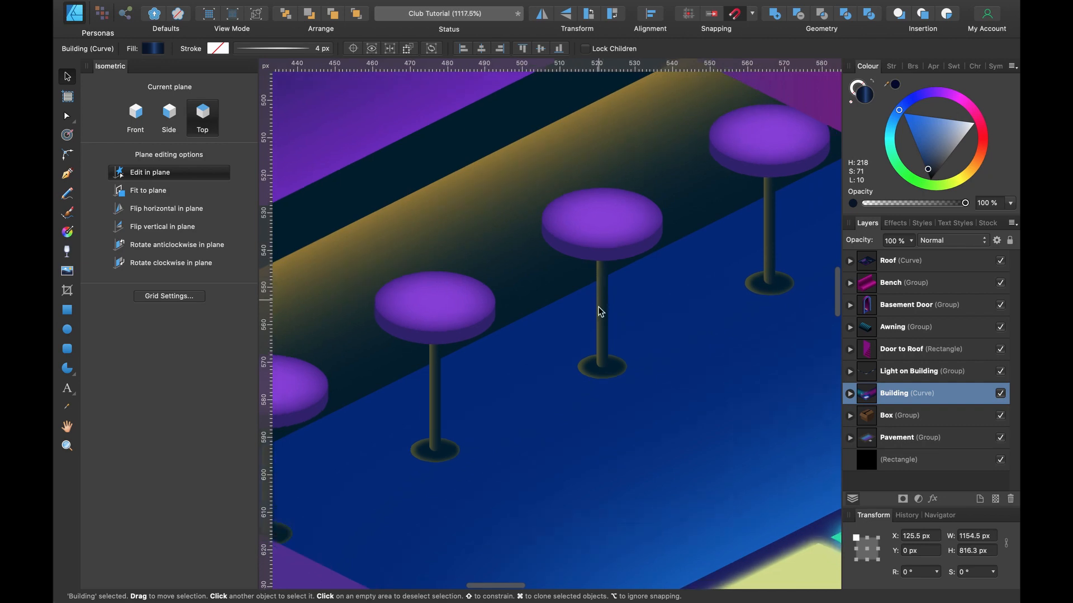
{"action": "scroll", "coordinate": [586, 283], "scroll_direction": "down", "scroll_amount": 3}
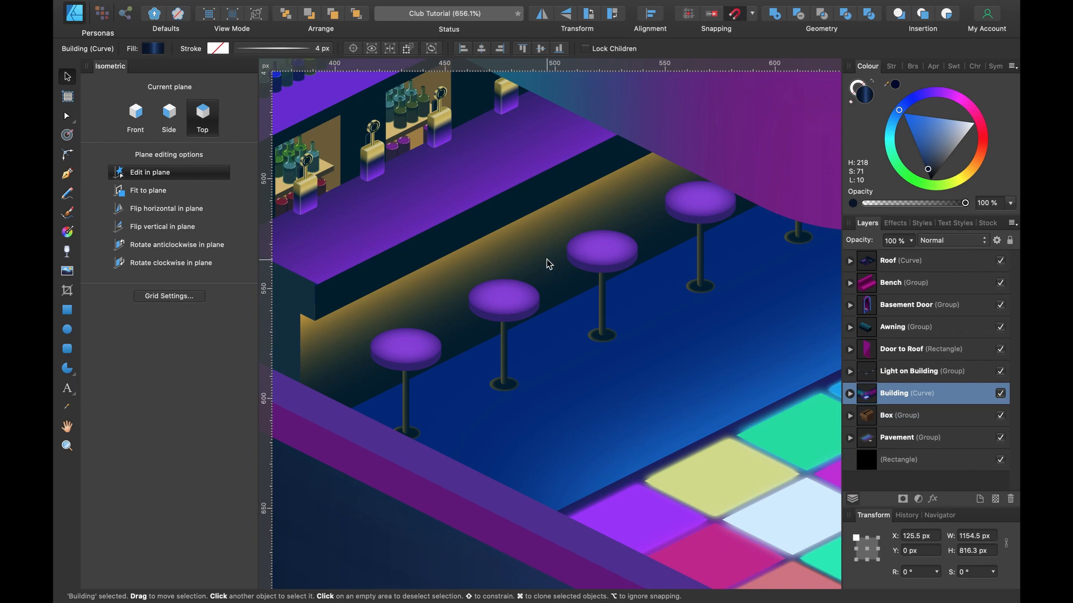
Draw a 143.1 by 143.1 px ellipse from a grid intersection on the top plane and fill it purple (H 280, S 100, L 50).
{"action": "key", "text": "super+1"}
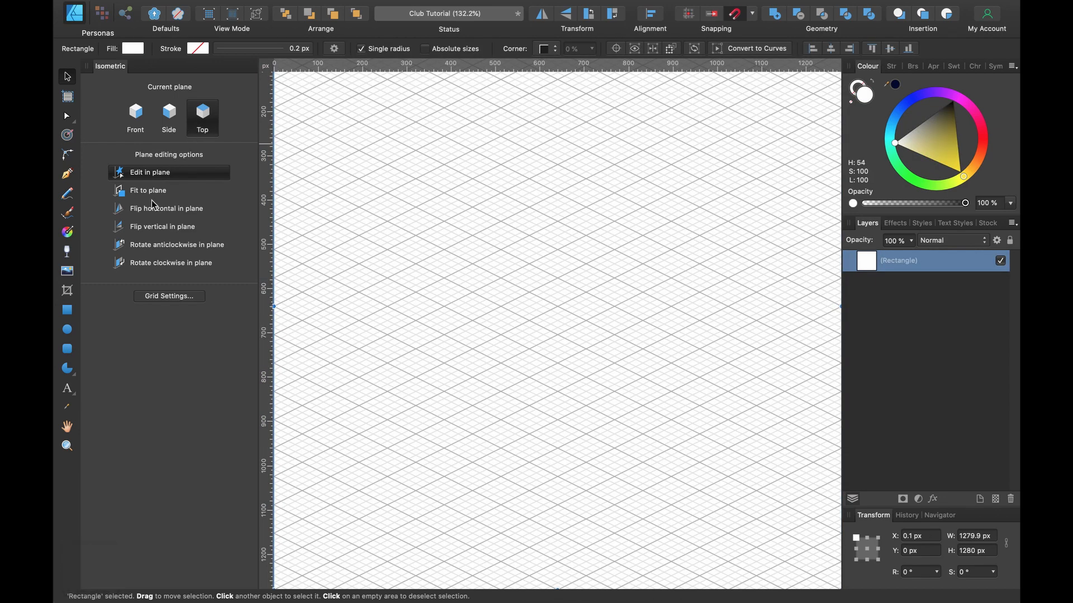
{"action": "left_click", "coordinate": [70, 328]}
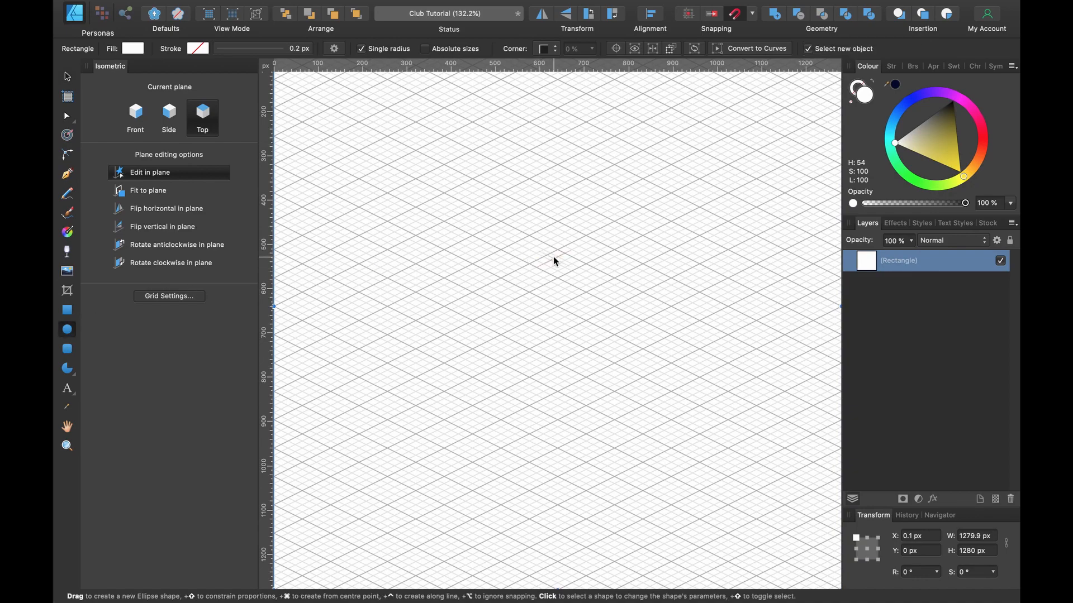
{"action": "scroll", "coordinate": [553, 257], "scroll_direction": "up", "scroll_amount": 10}
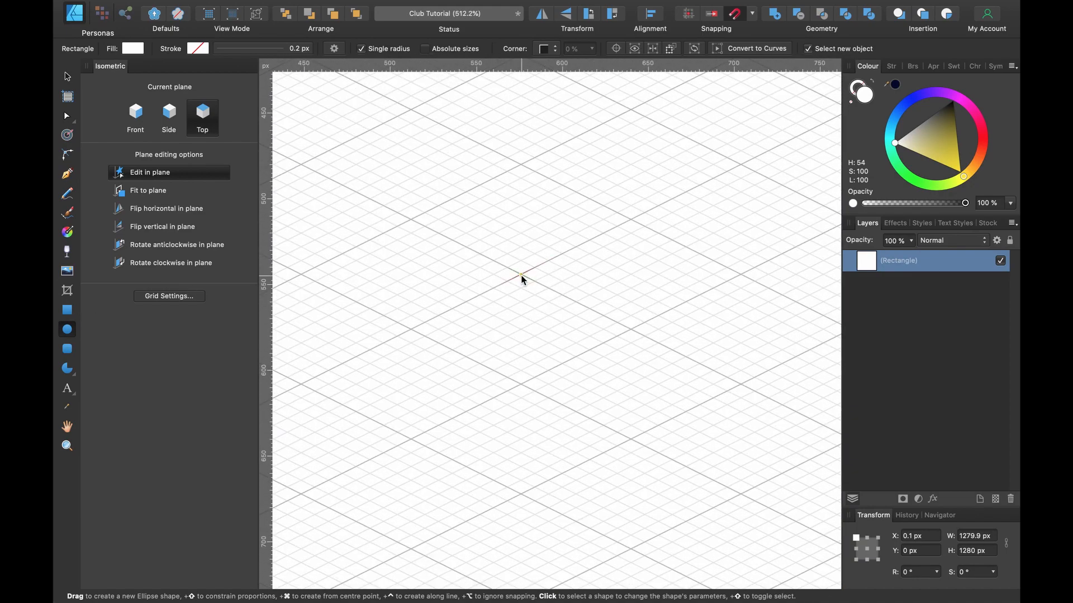
{"action": "left_click_drag", "start_coordinate": [520, 274], "coordinate": [737, 163]}
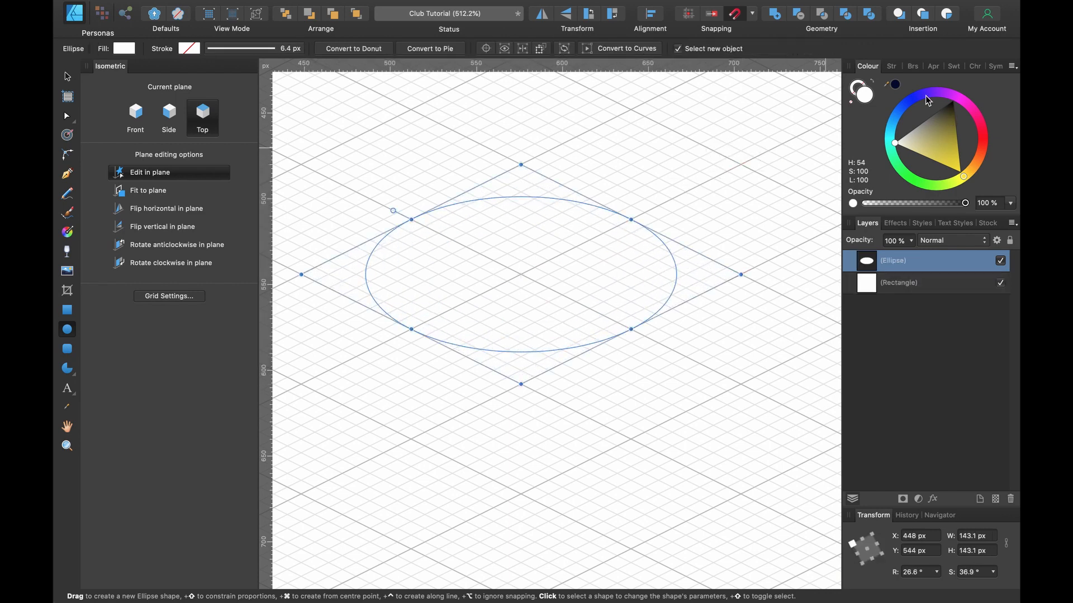
{"action": "left_click_drag", "start_coordinate": [928, 101], "coordinate": [943, 95]}
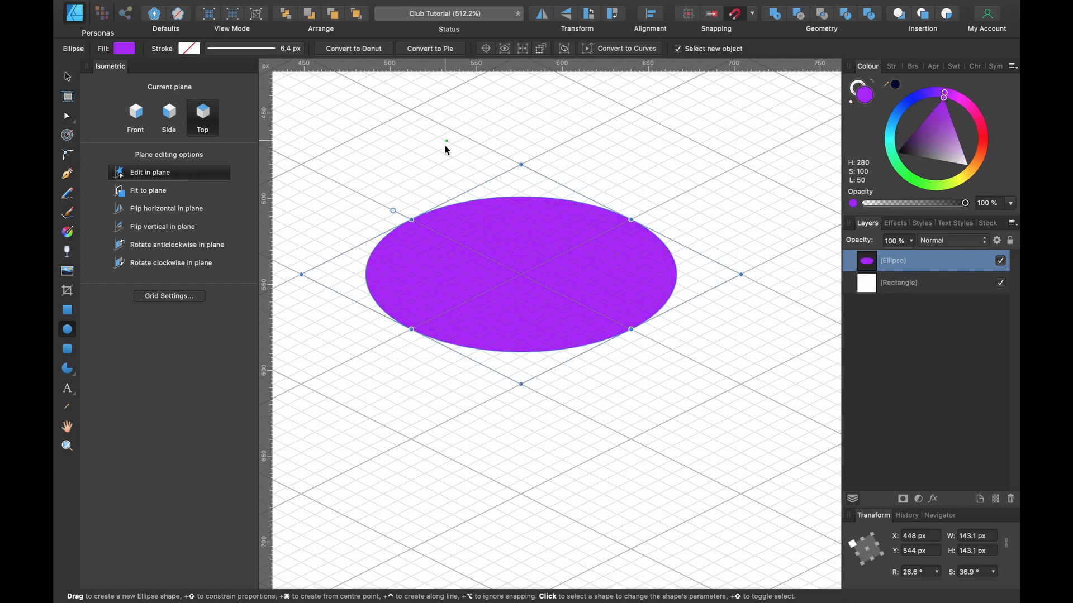
Give the ellipse an elliptical gradient from the purple centre to a darker purple edge (L 30), with the midpoint shifted towards the edge.
{"action": "left_click", "coordinate": [68, 234]}
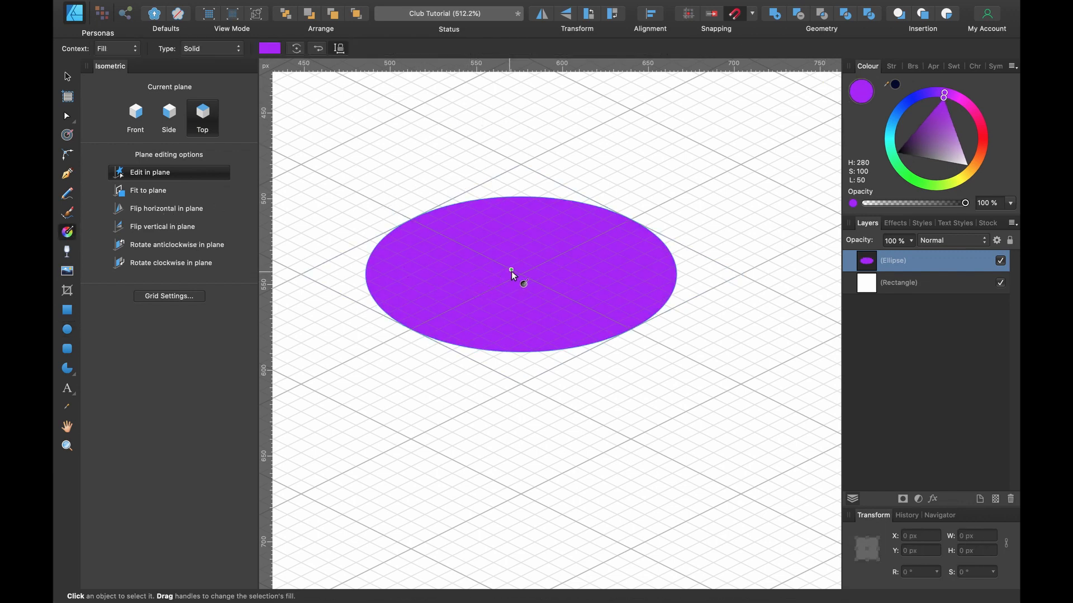
{"action": "left_click_drag", "start_coordinate": [520, 273], "coordinate": [628, 220]}
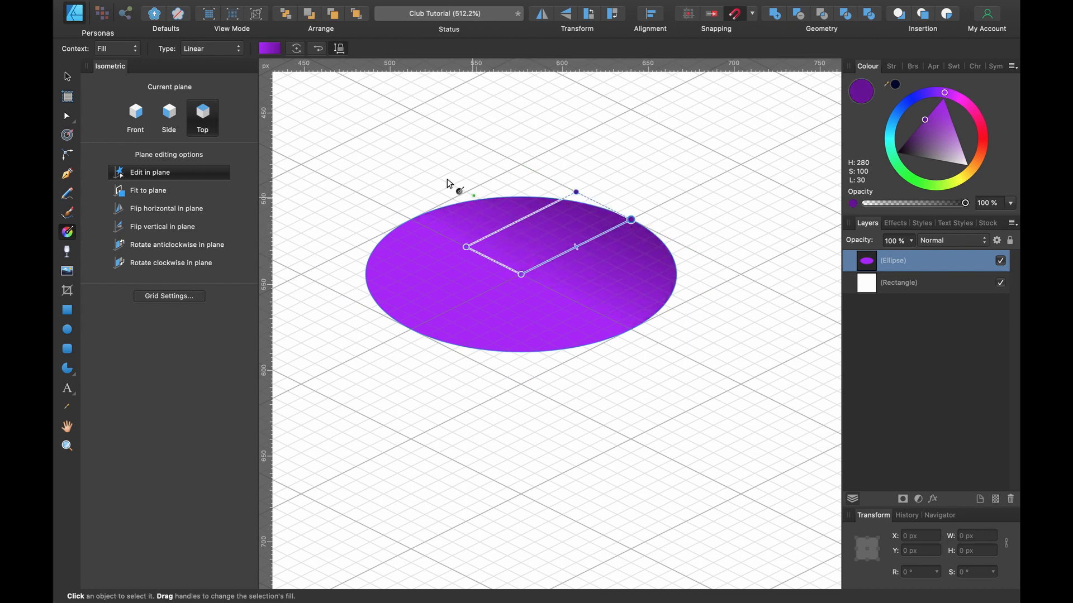
{"action": "left_click", "coordinate": [200, 51]}
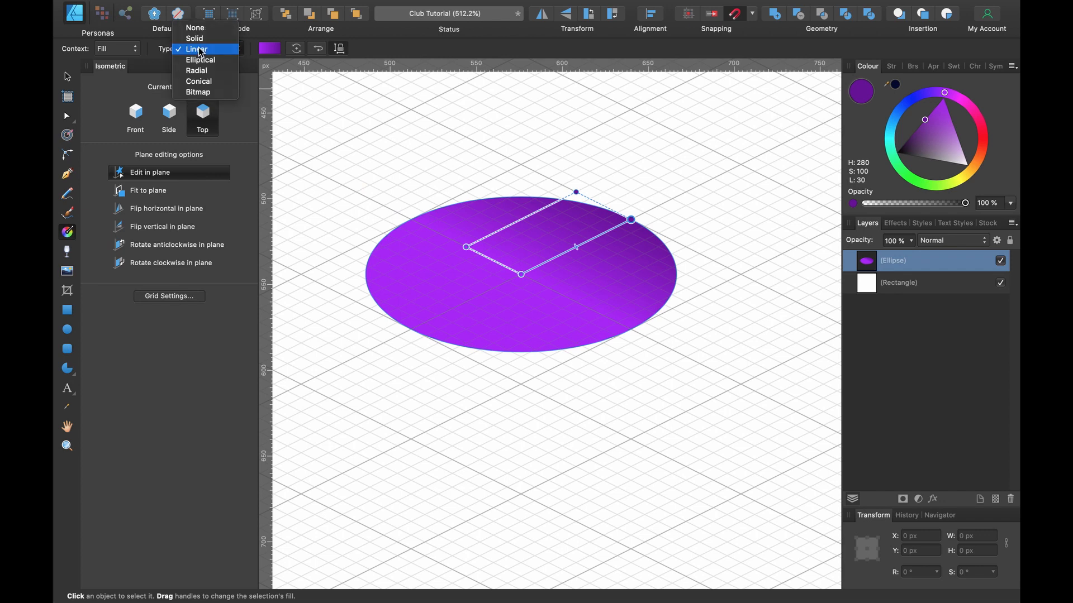
{"action": "left_click", "coordinate": [201, 59]}
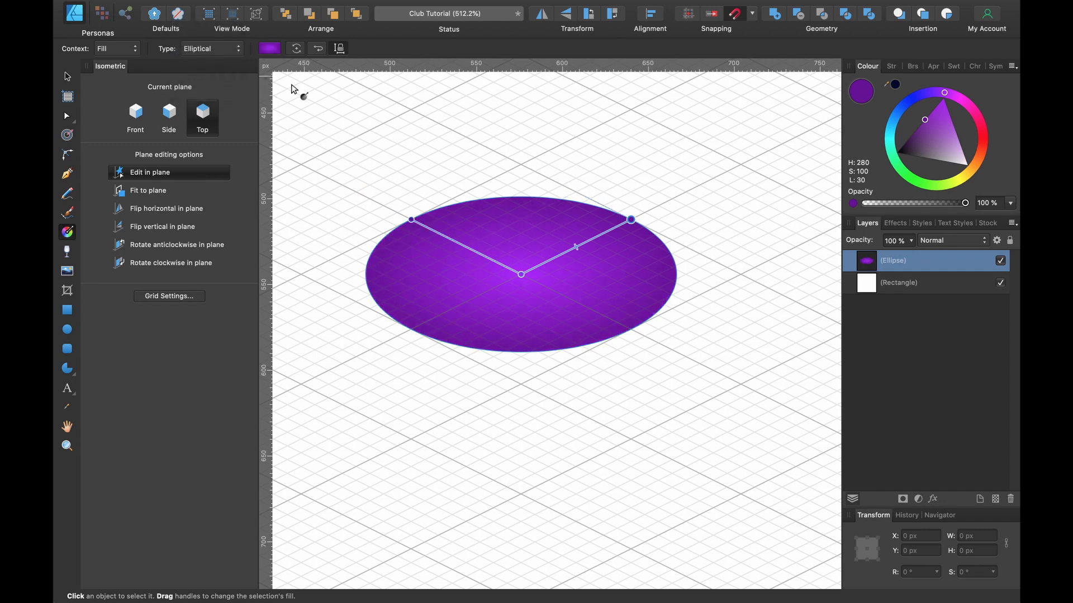
{"action": "left_click", "coordinate": [520, 275]}
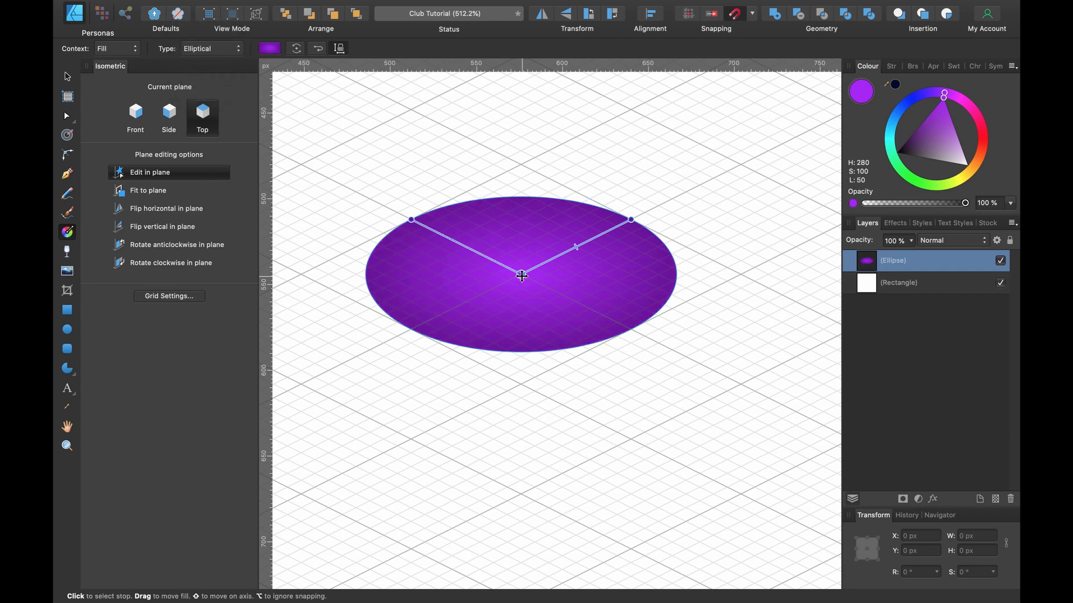
{"action": "left_click", "coordinate": [631, 220]}
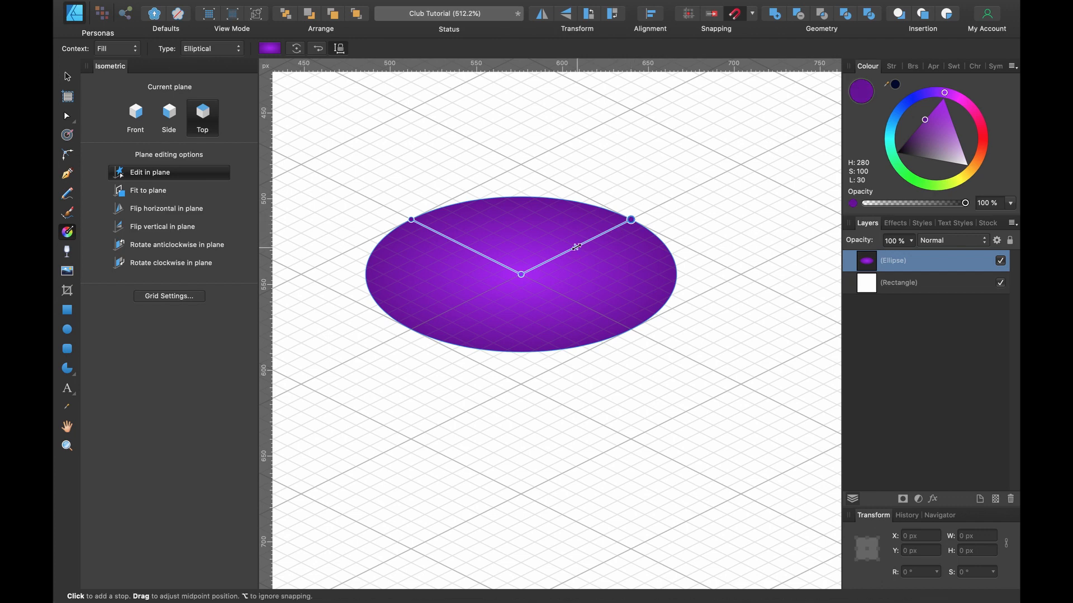
{"action": "left_click_drag", "start_coordinate": [576, 247], "coordinate": [603, 232]}
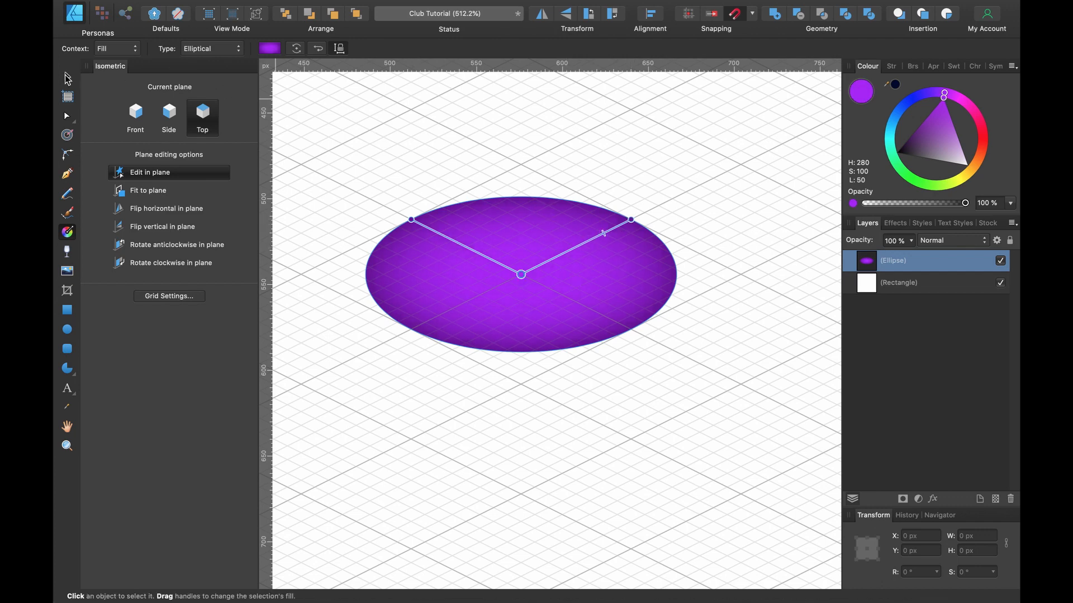
{"action": "key", "text": "v"}
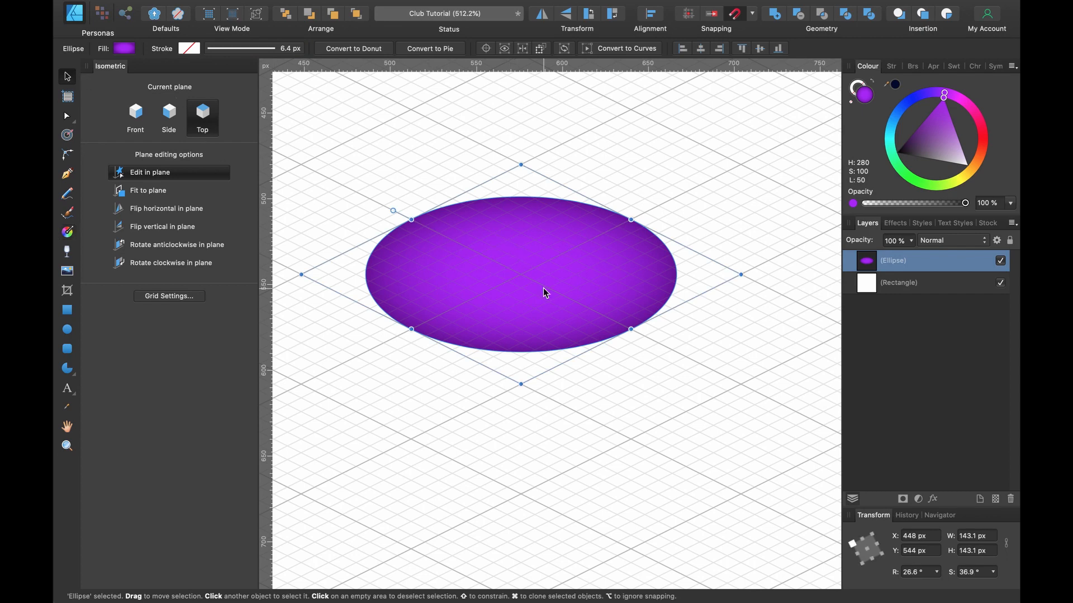
Duplicate the ellipse, move the lower copy straight down to Y 560 px, and fill it dark purple (H 280, S 100, L 16).
{"action": "key", "text": "super+j"}
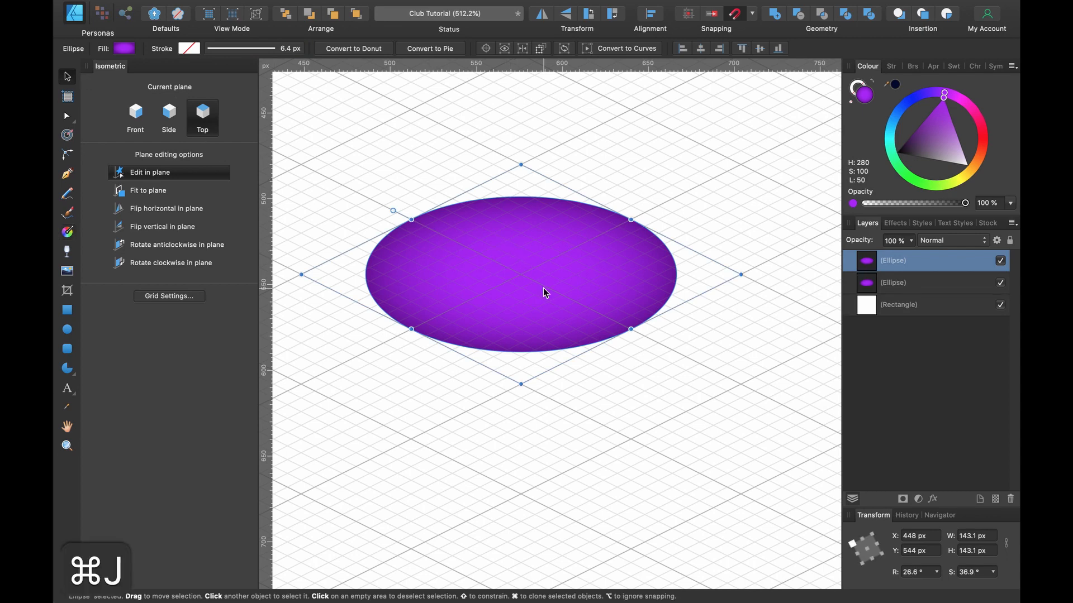
{"action": "left_click", "coordinate": [891, 284]}
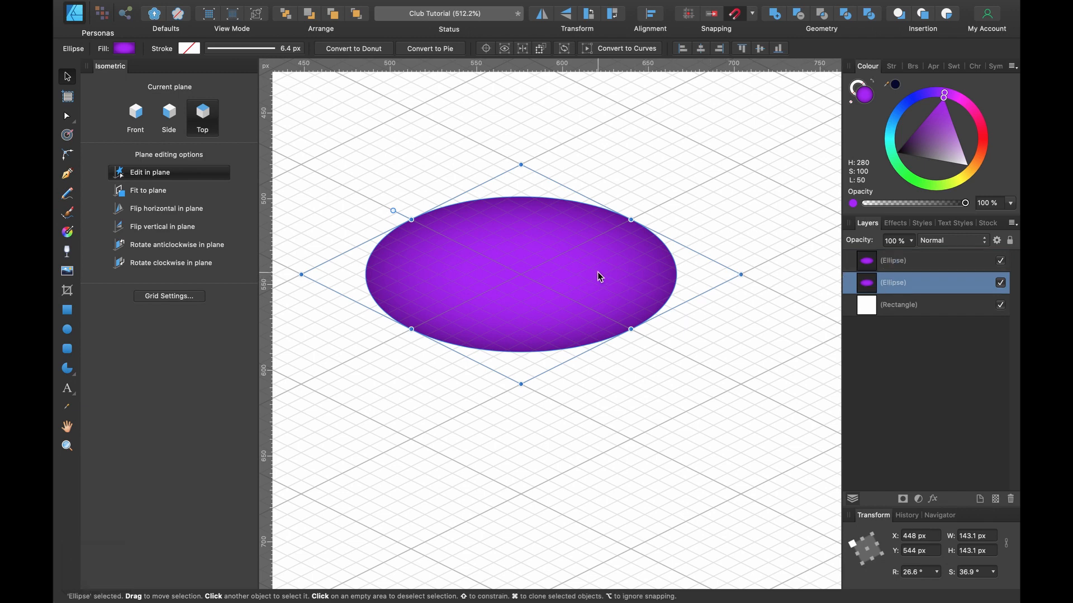
{"action": "left_click_drag", "start_coordinate": [598, 271], "coordinate": [603, 303]}
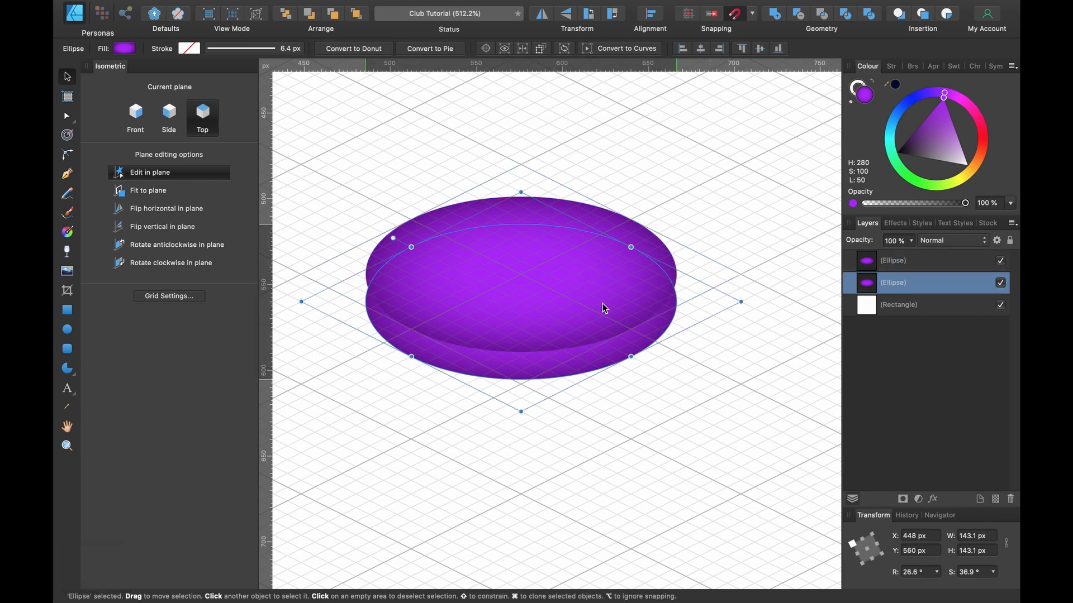
{"action": "left_click_drag", "start_coordinate": [938, 113], "coordinate": [888, 134]}
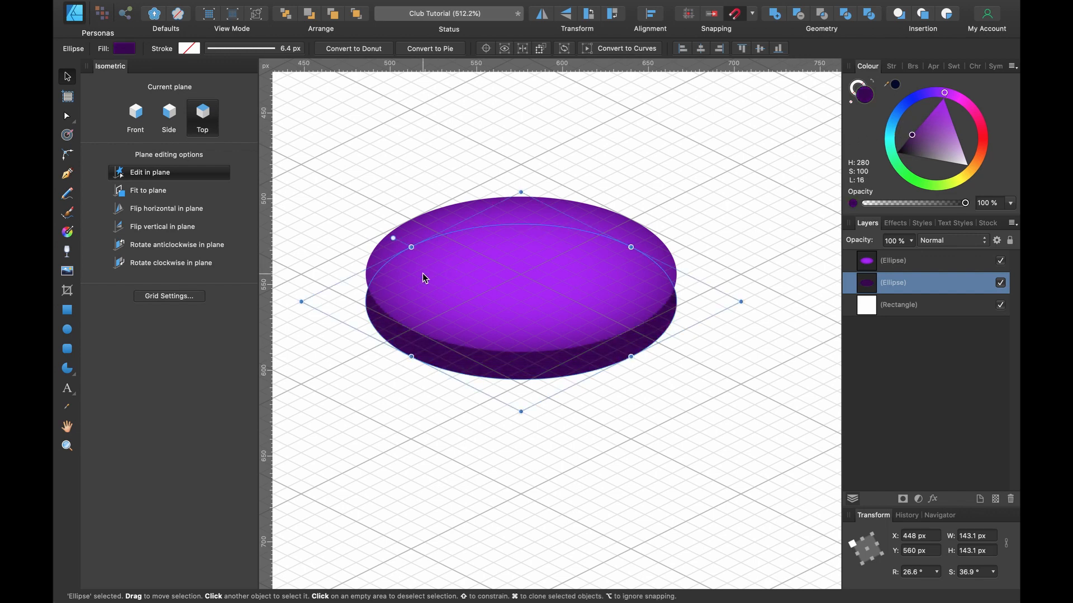
Convert the dark ellipse to curves, add two nodes at its left side, and pull the sharpened upper one out to the top ellipse's edge.
{"action": "left_click", "coordinate": [624, 49]}
{"action": "scroll", "coordinate": [392, 304], "scroll_direction": "up", "scroll_amount": 5}
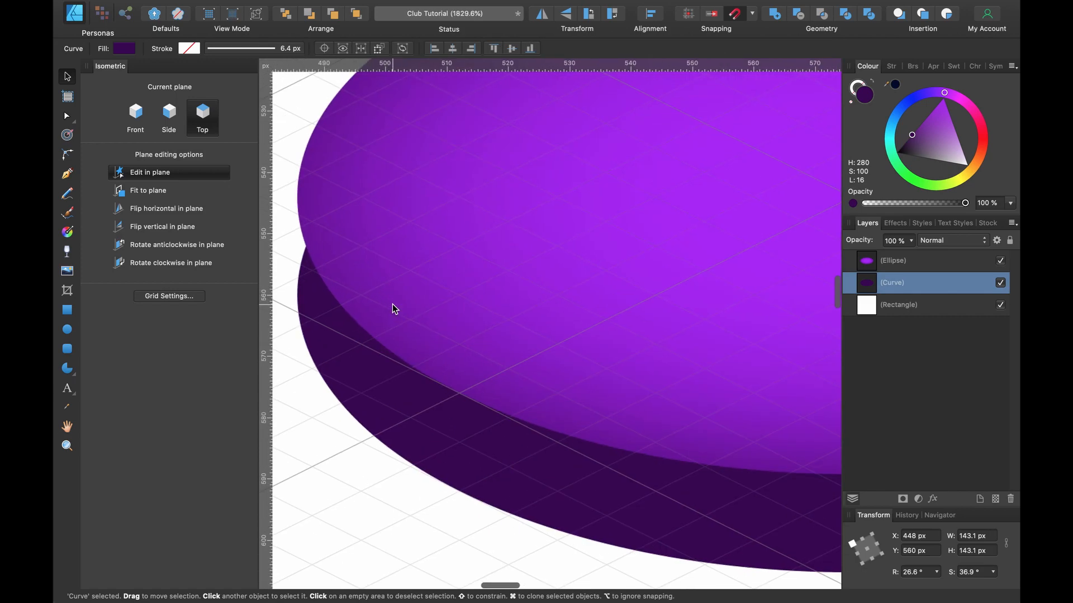
{"action": "scroll", "coordinate": [392, 304], "scroll_direction": "left", "scroll_amount": 2}
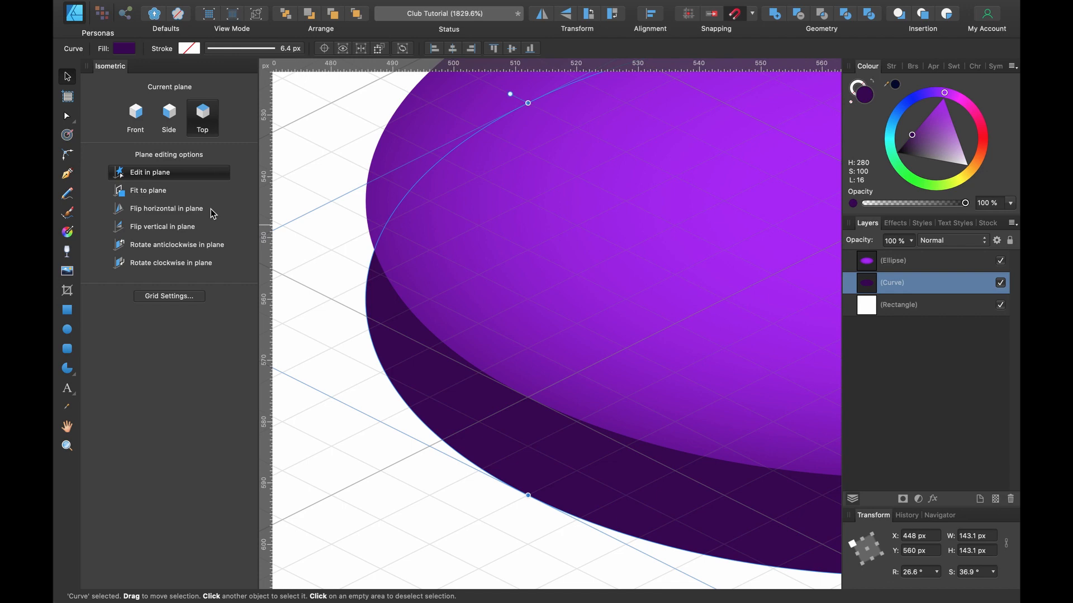
{"action": "key", "text": "a"}
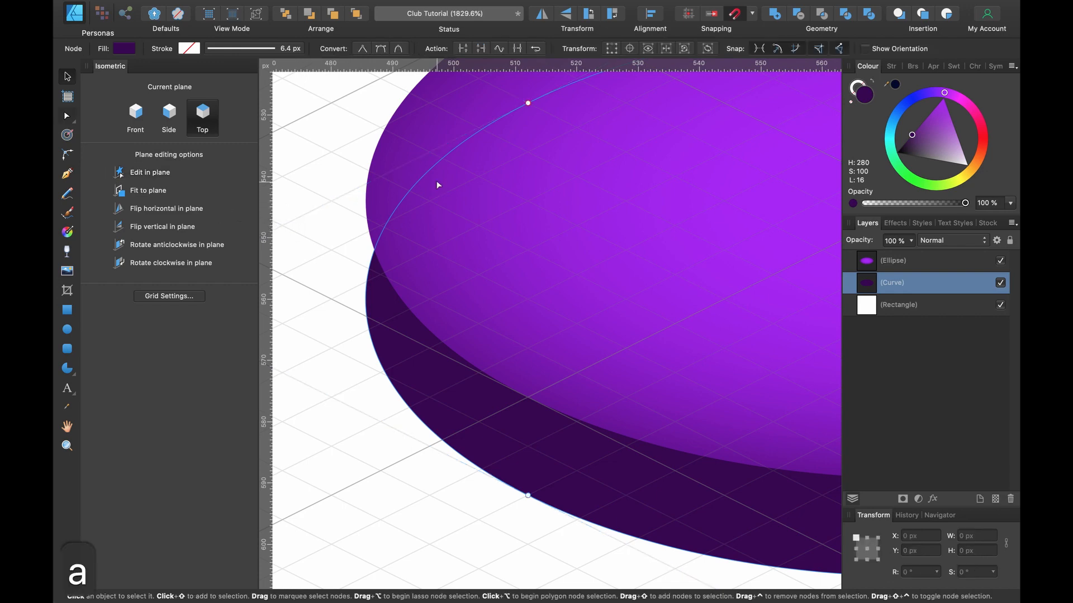
{"action": "left_click", "coordinate": [365, 301]}
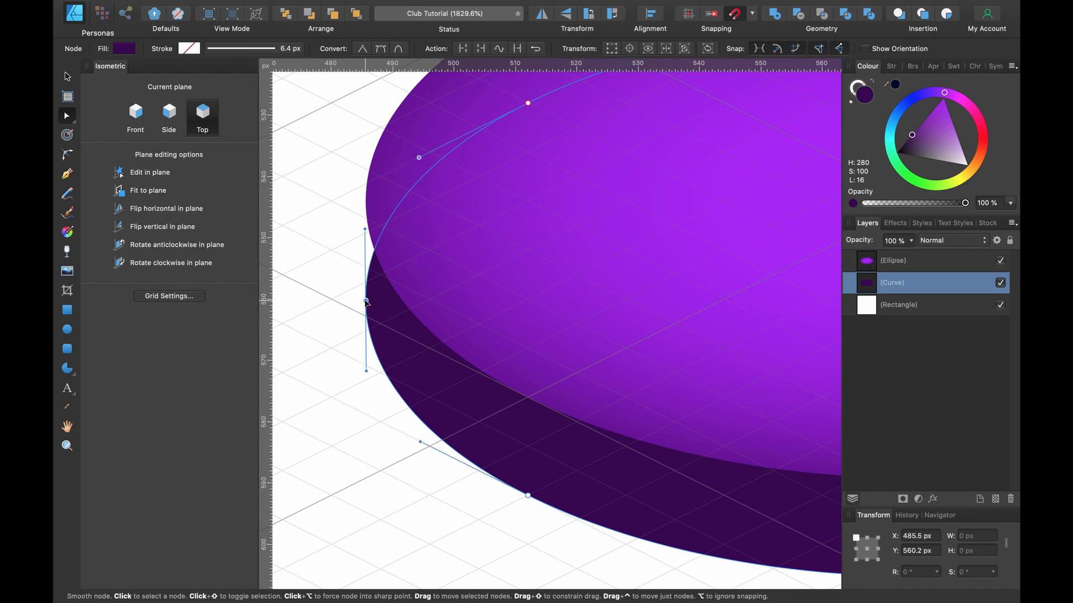
{"action": "left_click", "coordinate": [398, 206]}
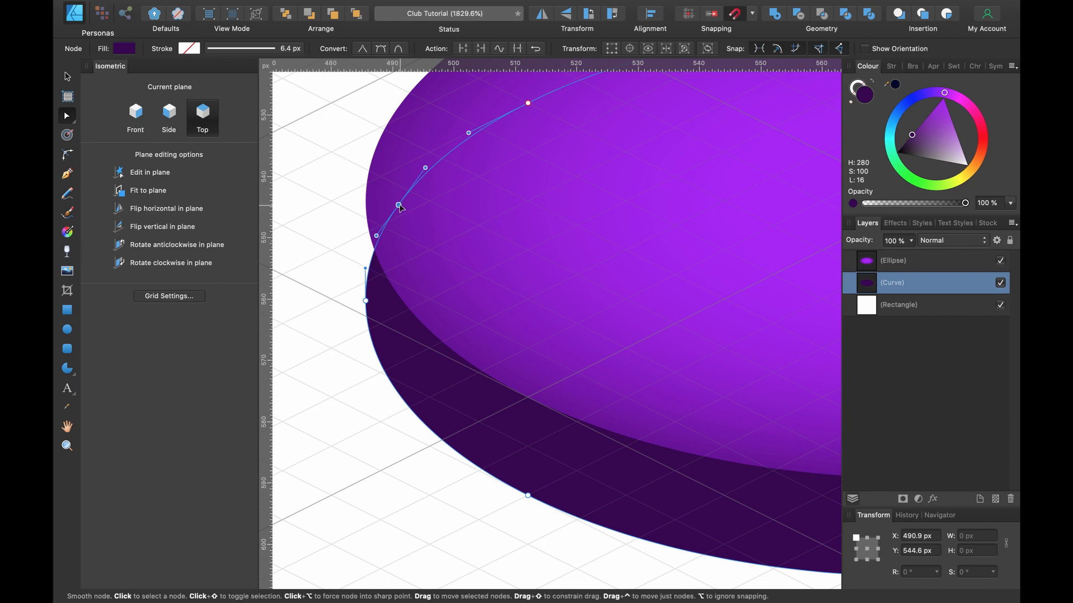
{"action": "left_click", "coordinate": [398, 206], "text": "alt"}
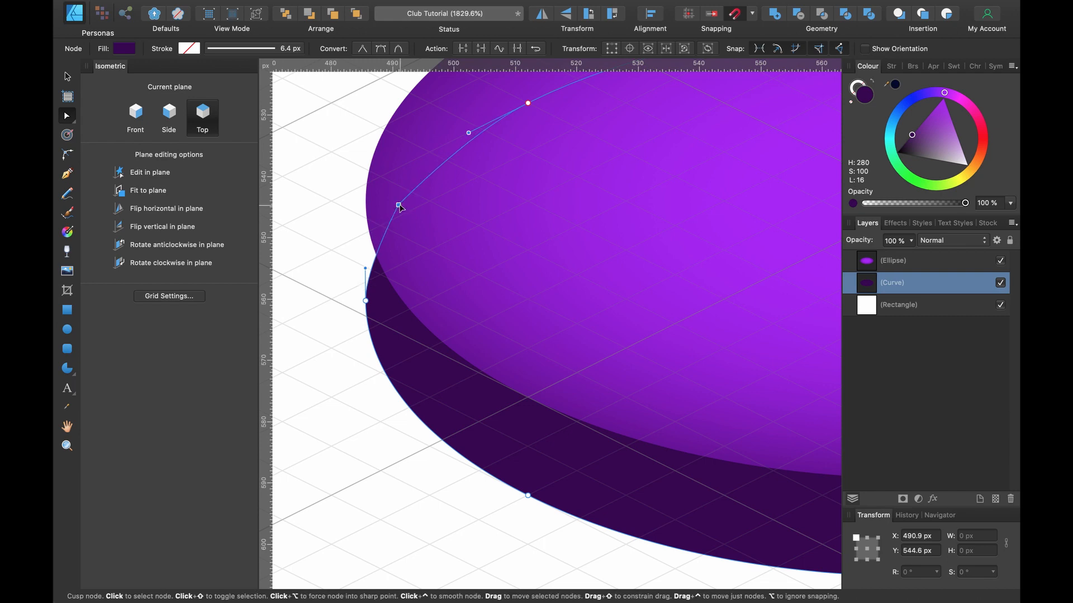
{"action": "left_click_drag", "start_coordinate": [399, 207], "coordinate": [366, 203]}
{"action": "scroll", "coordinate": [366, 203], "scroll_direction": "right", "scroll_amount": 2}
{"action": "scroll", "coordinate": [367, 203], "scroll_direction": "down", "scroll_amount": 5}
{"action": "scroll", "coordinate": [366, 203], "scroll_direction": "right", "scroll_amount": 6}
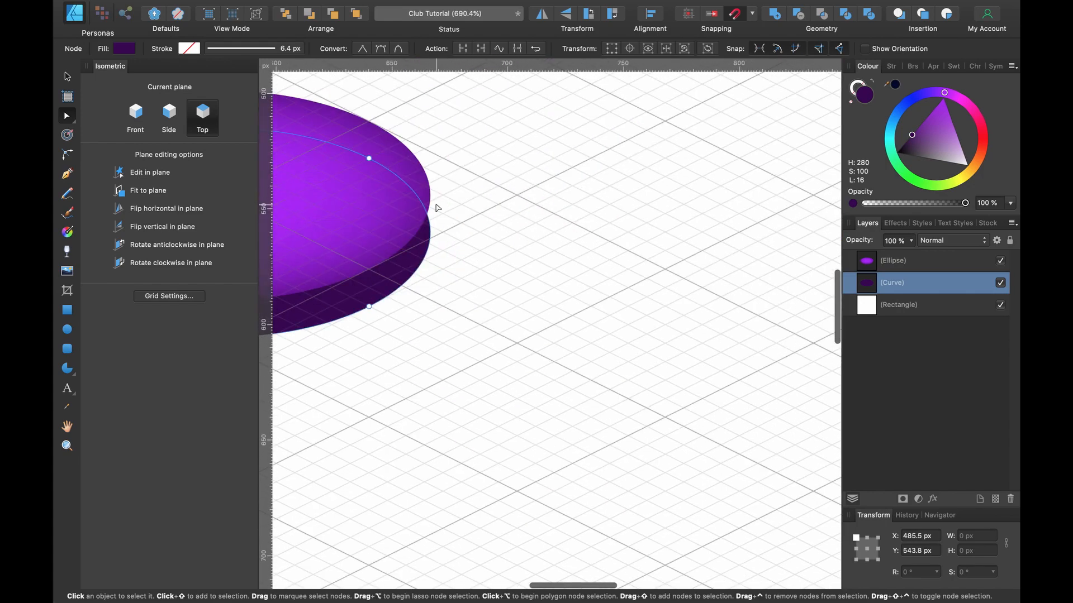
Add two nodes at the dark curve's right side and pull the sharpened upper one out to the top ellipse's edge.
{"action": "scroll", "coordinate": [436, 207], "scroll_direction": "up", "scroll_amount": 6}
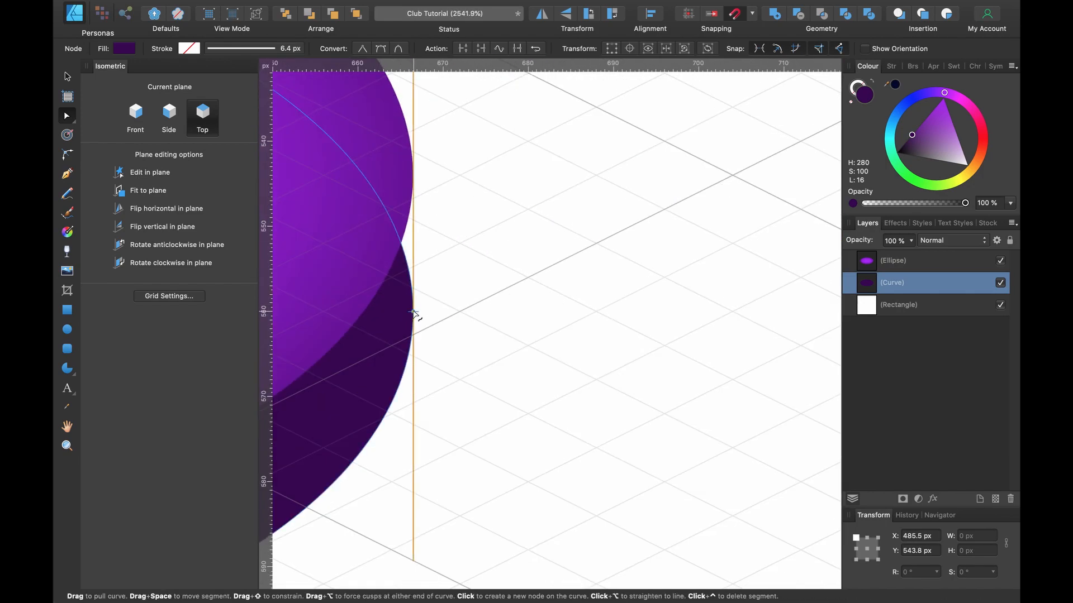
{"action": "left_click", "coordinate": [414, 313]}
{"action": "scroll", "coordinate": [424, 274], "scroll_direction": "up", "scroll_amount": 3}
{"action": "scroll", "coordinate": [425, 273], "scroll_direction": "left", "scroll_amount": 3}
{"action": "left_click", "coordinate": [434, 225]}
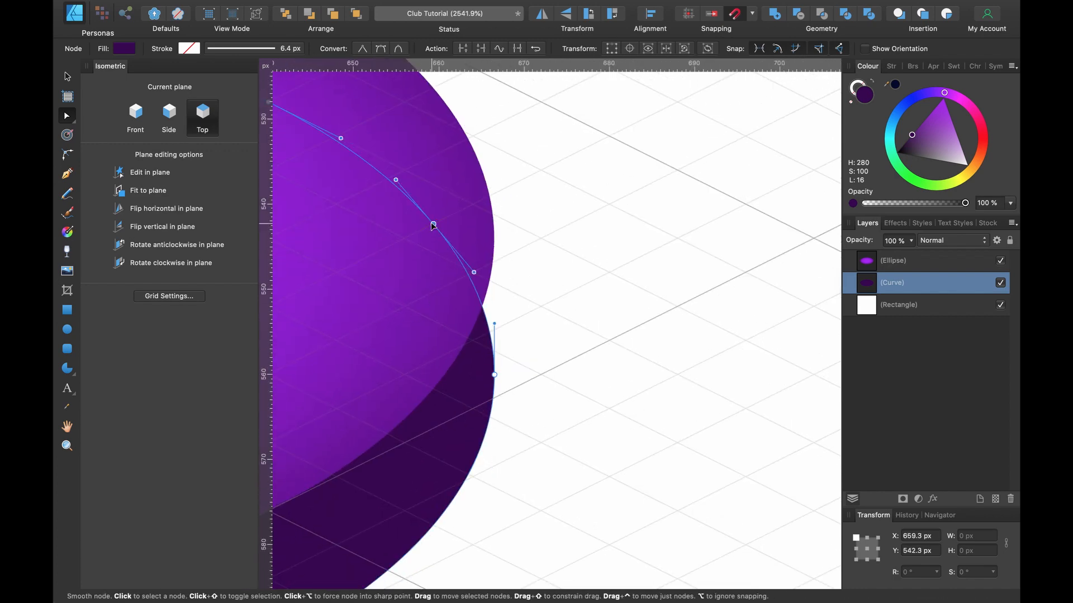
{"action": "left_click", "coordinate": [434, 225], "text": "alt"}
{"action": "left_click_drag", "start_coordinate": [434, 225], "coordinate": [495, 233]}
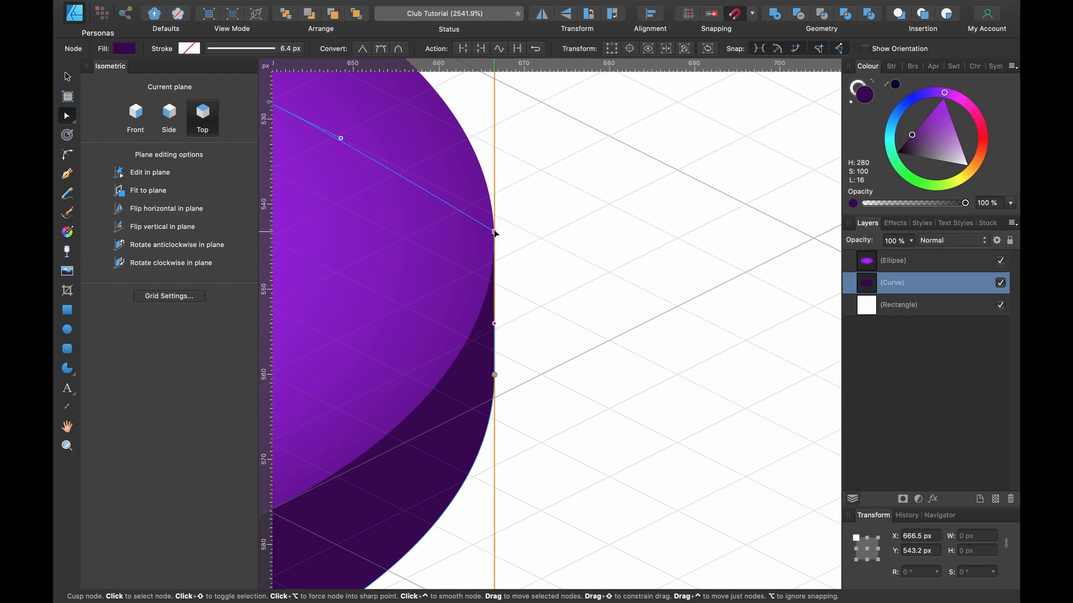
{"action": "scroll", "coordinate": [494, 229], "scroll_direction": "down", "scroll_amount": 6}
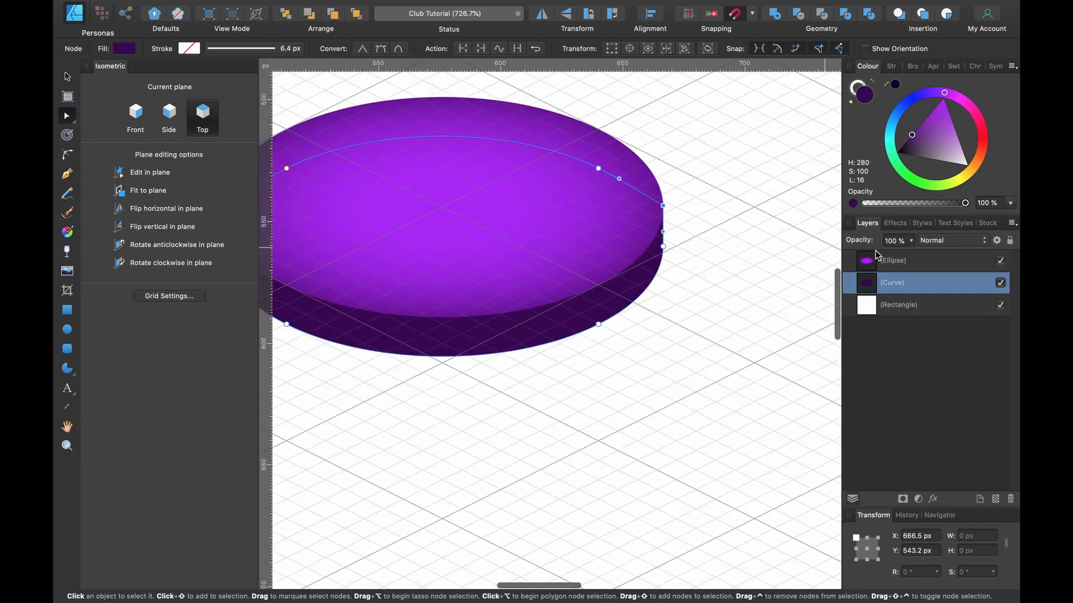
Group the purple ellipse with the dark curve and name the group Seat.
{"action": "left_click", "coordinate": [938, 265], "text": "shift"}
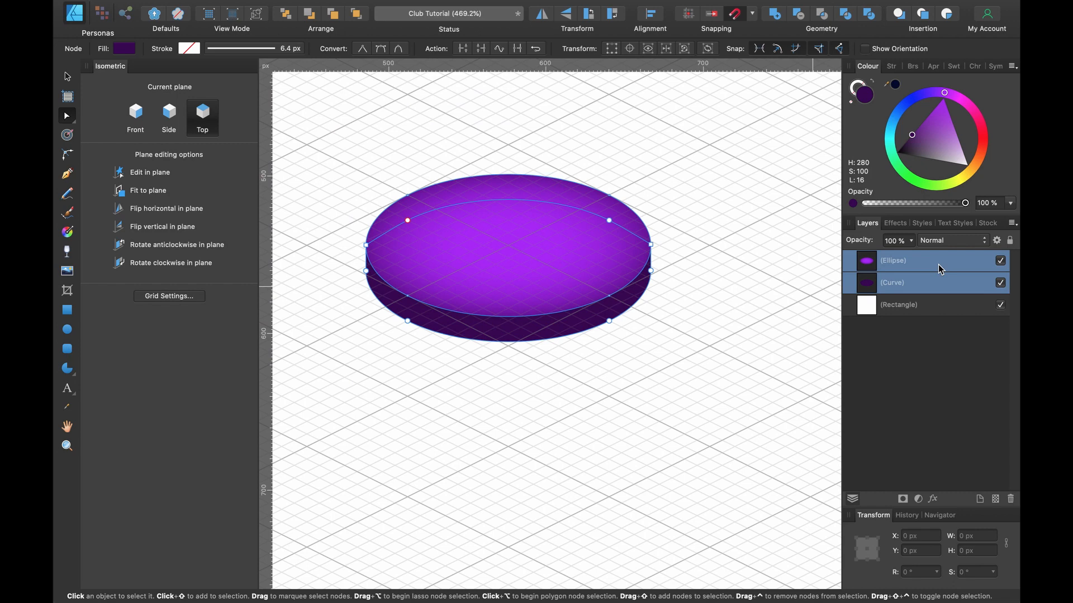
{"action": "key", "text": "super+g"}
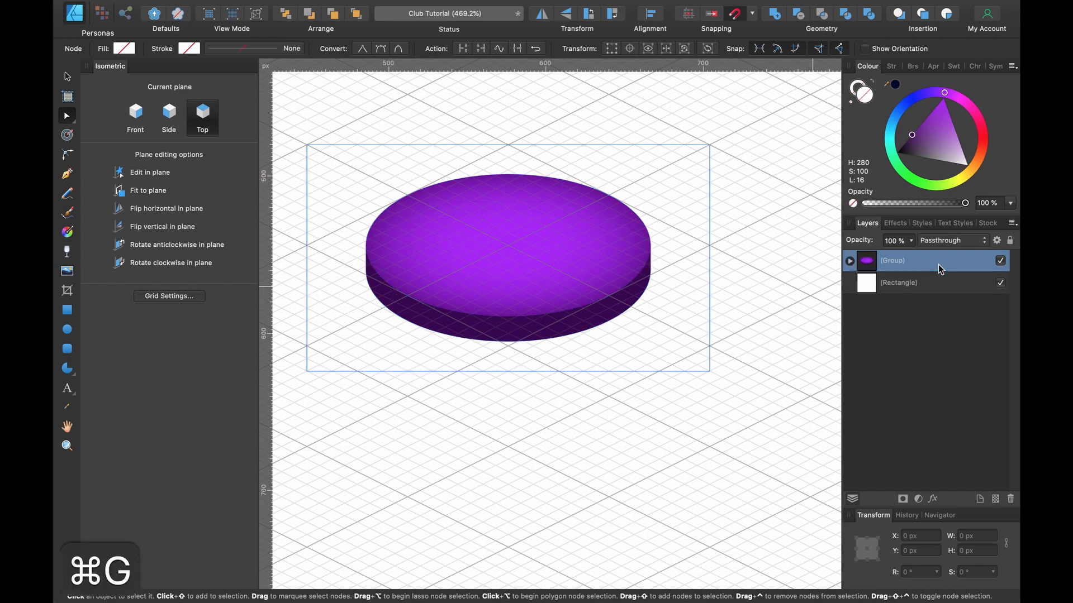
{"action": "double_click", "coordinate": [902, 260]}
{"action": "type", "text": "S"}
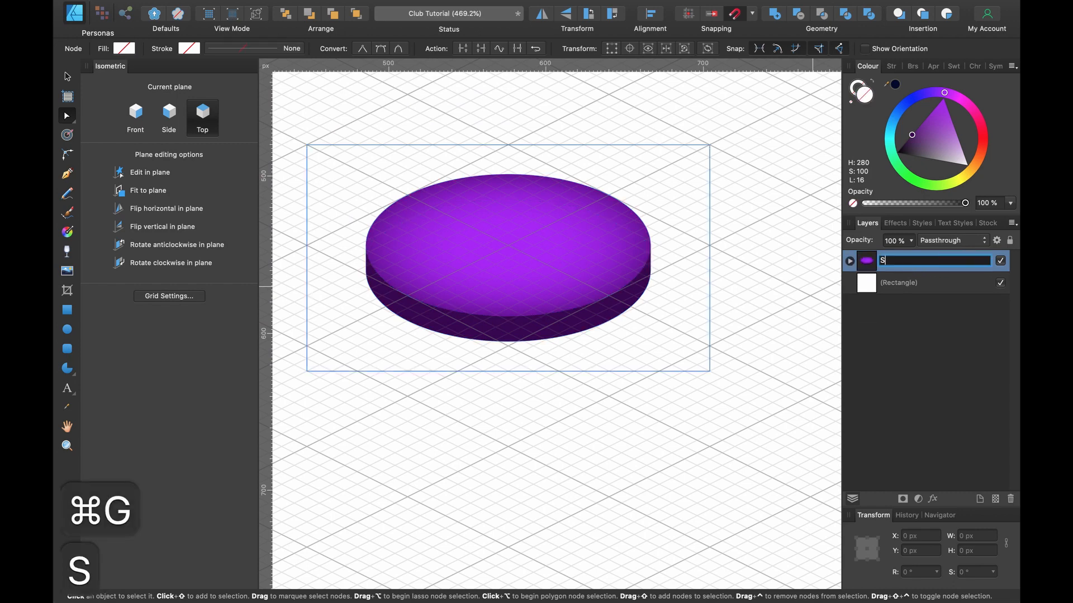
{"action": "type", "text": "eat"}
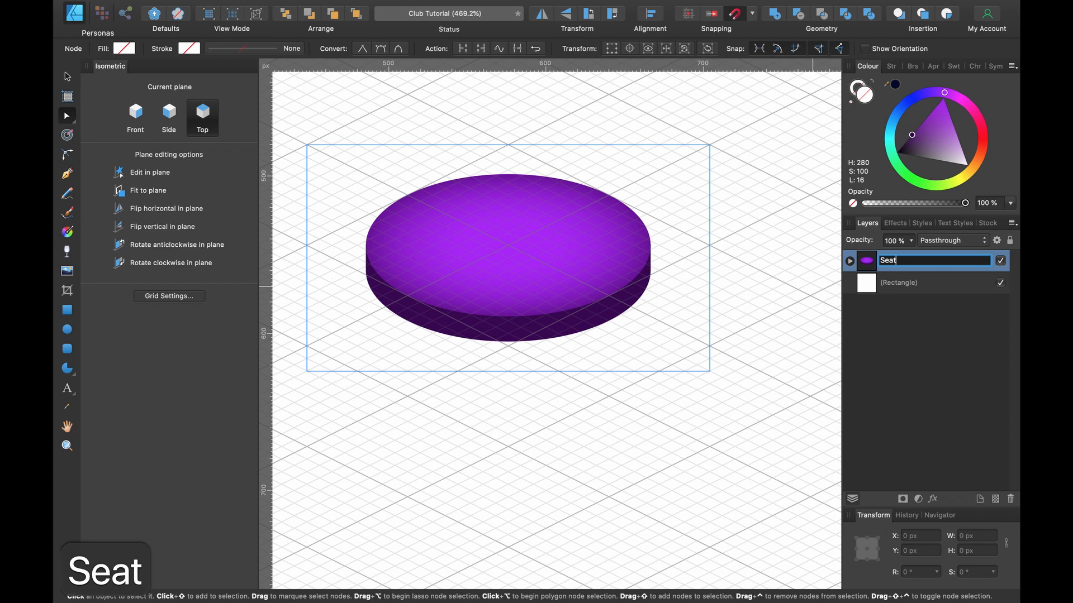
{"action": "key", "text": "Return"}
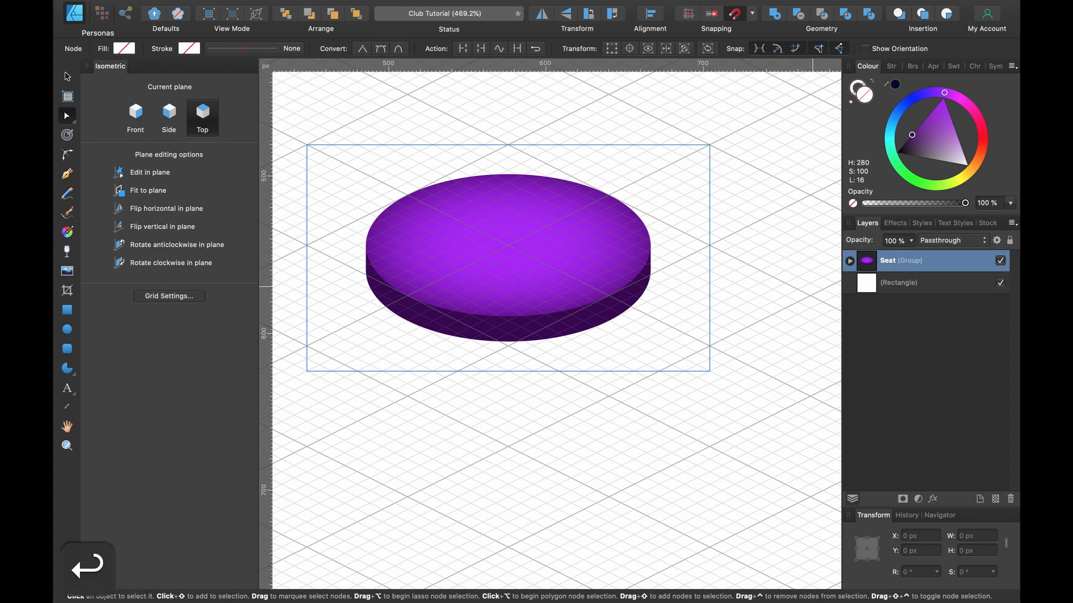
With in-plane editing off and the grid hidden, draw a dark purple rectangle about 12.2 px wide and 184 px tall below the seat.
{"action": "left_click", "coordinate": [67, 312]}
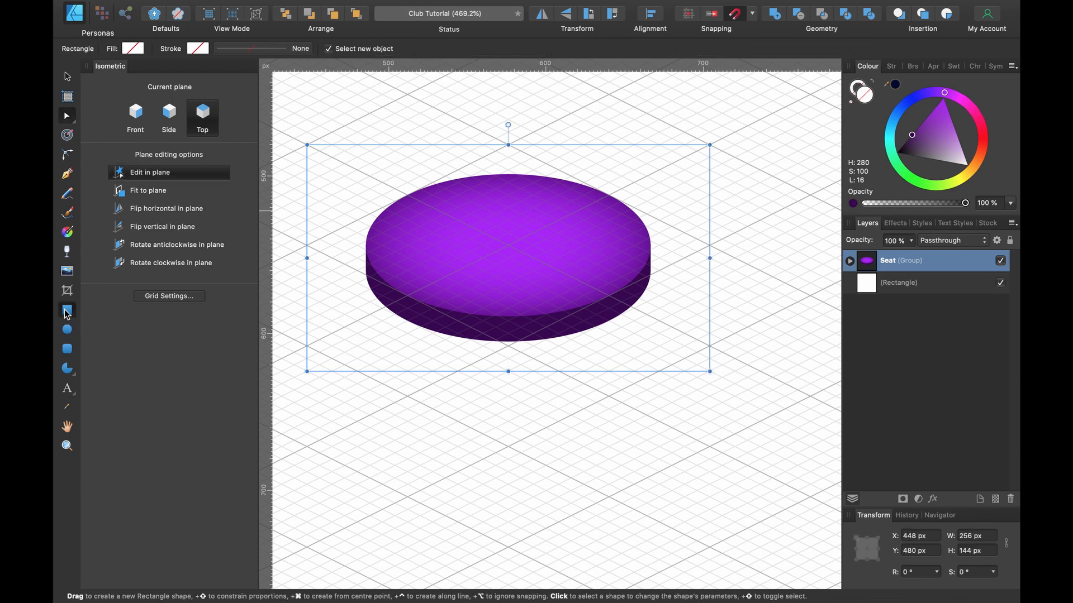
{"action": "left_click", "coordinate": [152, 173]}
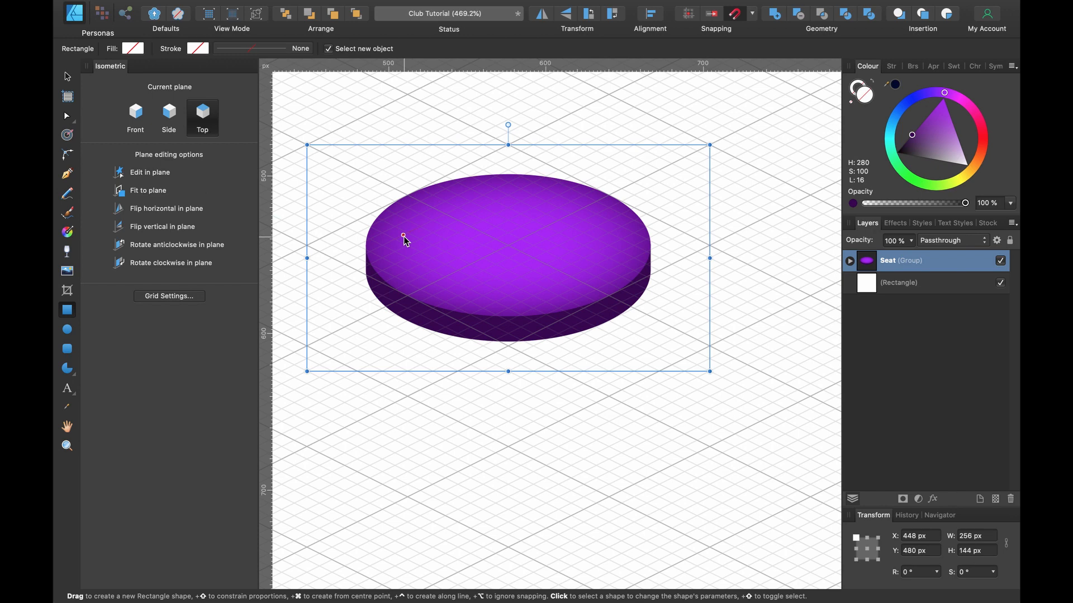
{"action": "key", "text": "super+apostrophe"}
{"action": "scroll", "coordinate": [496, 296], "scroll_direction": "down", "scroll_amount": 3}
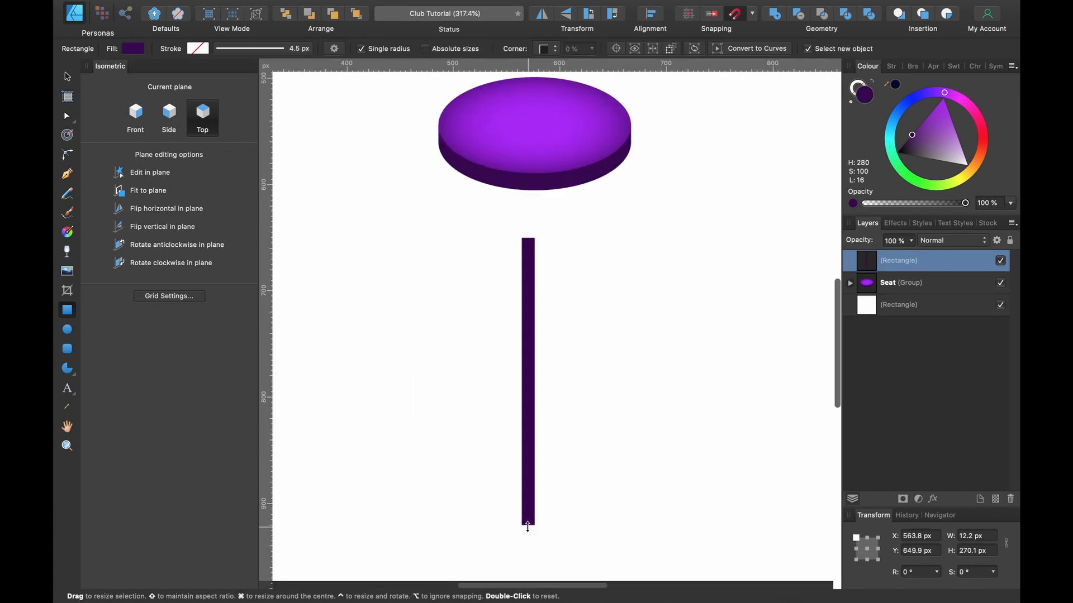
{"action": "scroll", "coordinate": [526, 522], "scroll_direction": "up", "scroll_amount": 3}
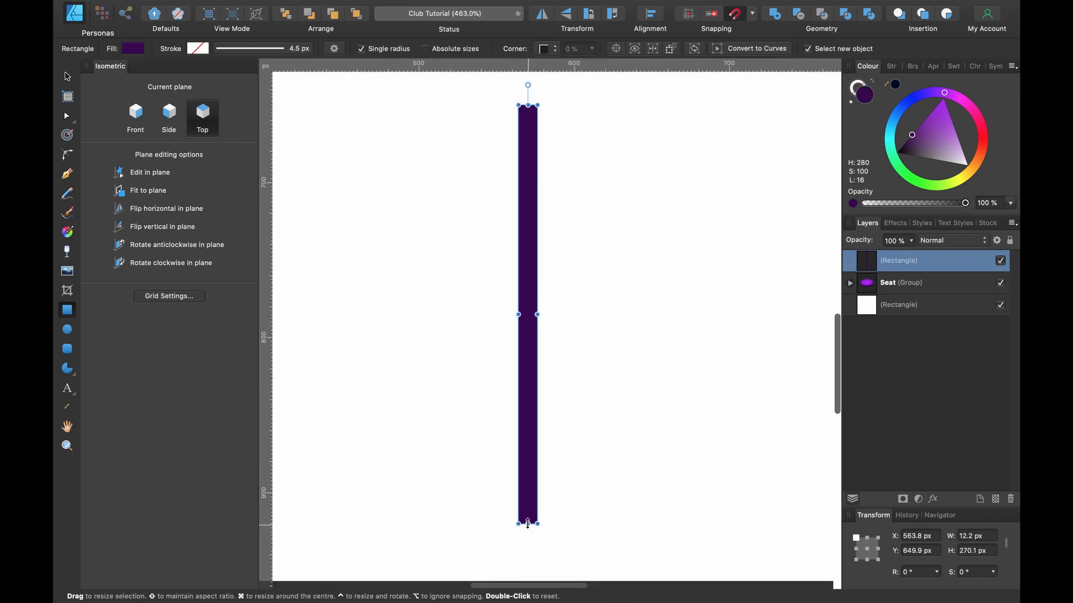
{"action": "left_click_drag", "start_coordinate": [527, 522], "coordinate": [526, 387]}
{"action": "scroll", "coordinate": [526, 387], "scroll_direction": "down", "scroll_amount": 3}
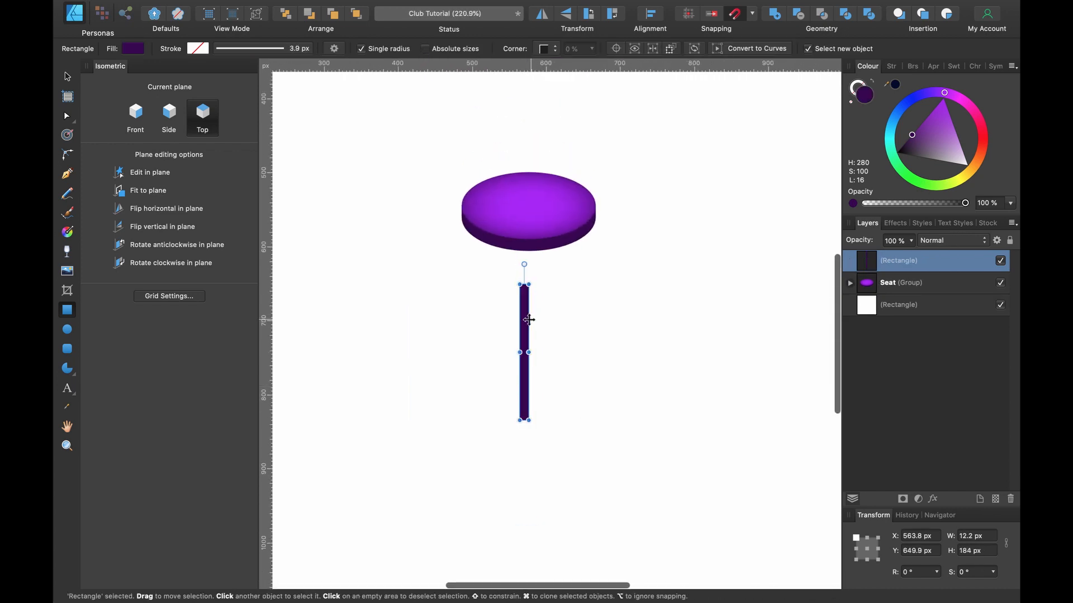
Show the grid, centre the rectangle under the seat at X 569.9, Y 543.8 px, and place it below the Seat group.
{"action": "left_click_drag", "start_coordinate": [523, 321], "coordinate": [541, 226]}
{"action": "key", "text": "super+z"}
{"action": "key", "text": "v"}
{"action": "scroll", "coordinate": [533, 313], "scroll_direction": "down", "scroll_amount": 1}
{"action": "scroll", "coordinate": [541, 252], "scroll_direction": "up", "scroll_amount": 3}
{"action": "key", "text": "super+apostrophe"}
{"action": "scroll", "coordinate": [541, 216], "scroll_direction": "up", "scroll_amount": 3}
{"action": "scroll", "coordinate": [541, 217], "scroll_direction": "down", "scroll_amount": 5}
{"action": "scroll", "coordinate": [541, 217], "scroll_direction": "down", "scroll_amount": 1}
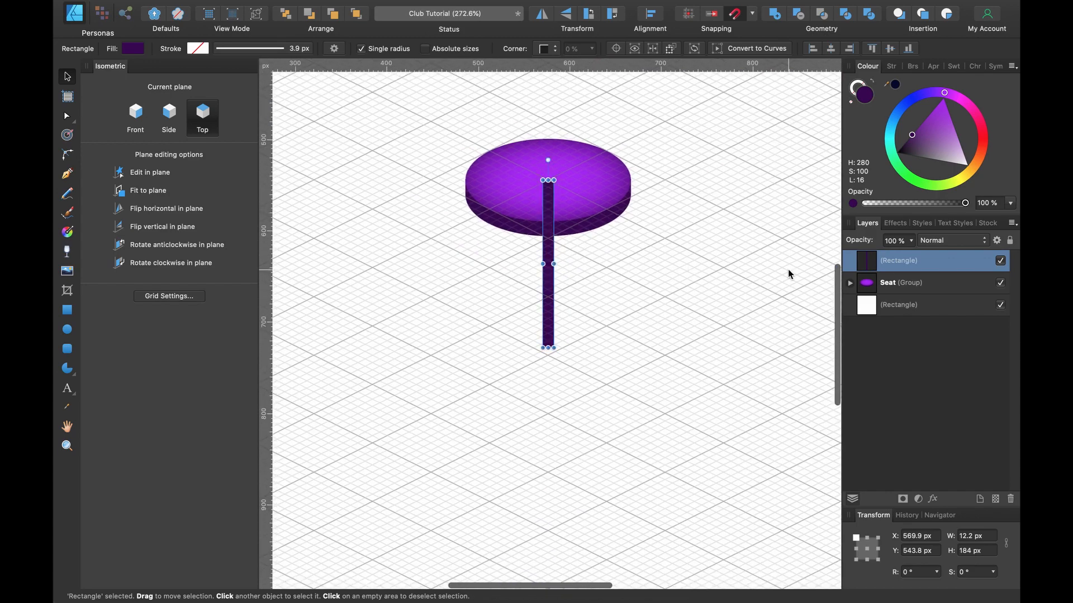
{"action": "left_click_drag", "start_coordinate": [894, 261], "coordinate": [871, 295]}
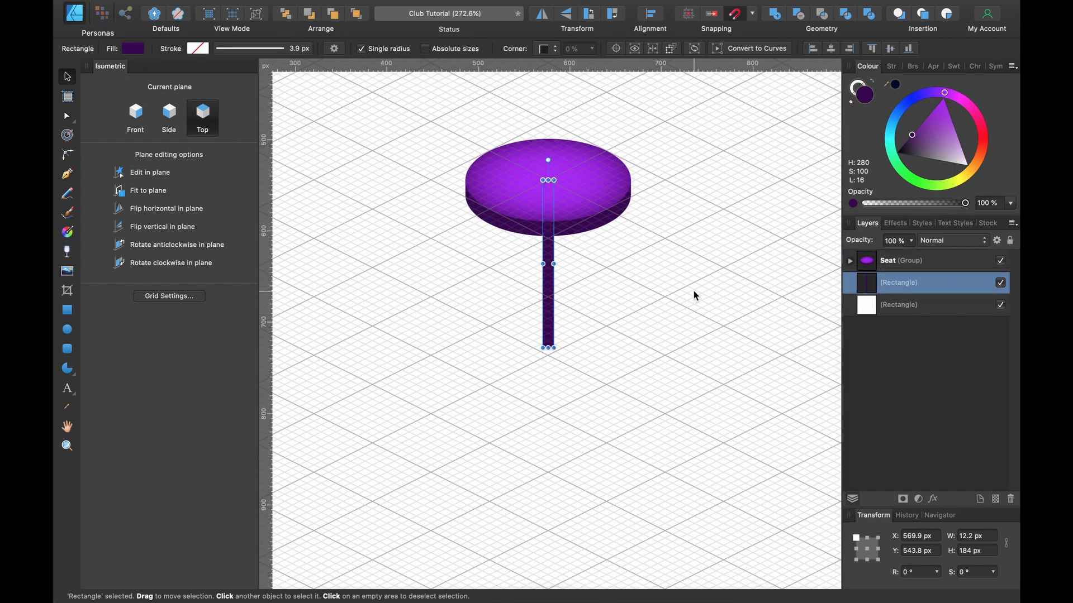
Resize the stool leg to about 16.4 px wide and 192.2 px tall, keeping it centred and ending at a grid intersection.
{"action": "scroll", "coordinate": [553, 347], "scroll_direction": "up", "scroll_amount": 3}
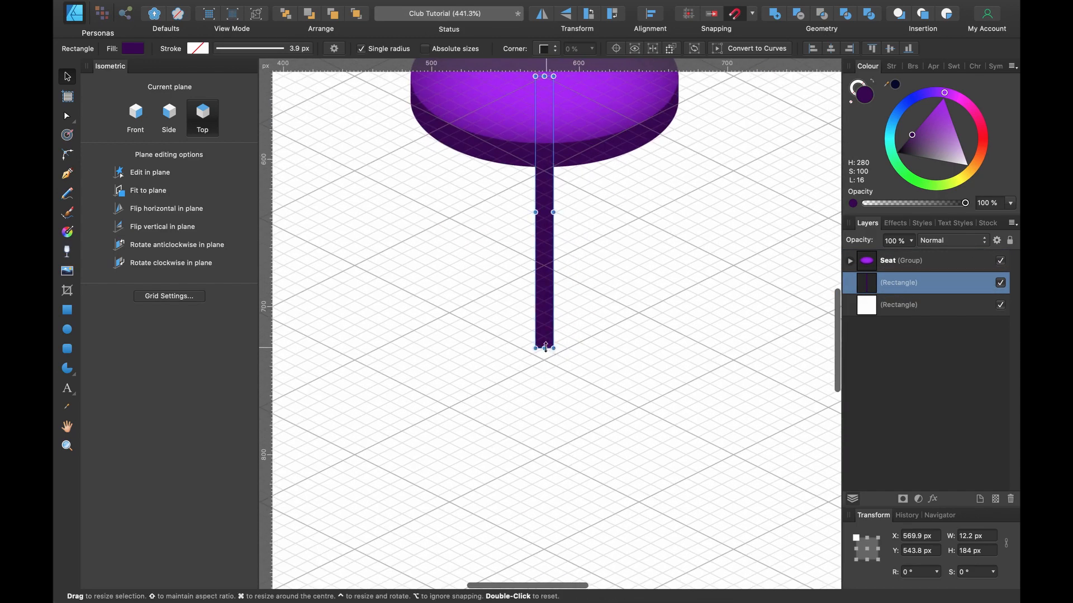
{"action": "left_click_drag", "start_coordinate": [545, 347], "coordinate": [545, 372]}
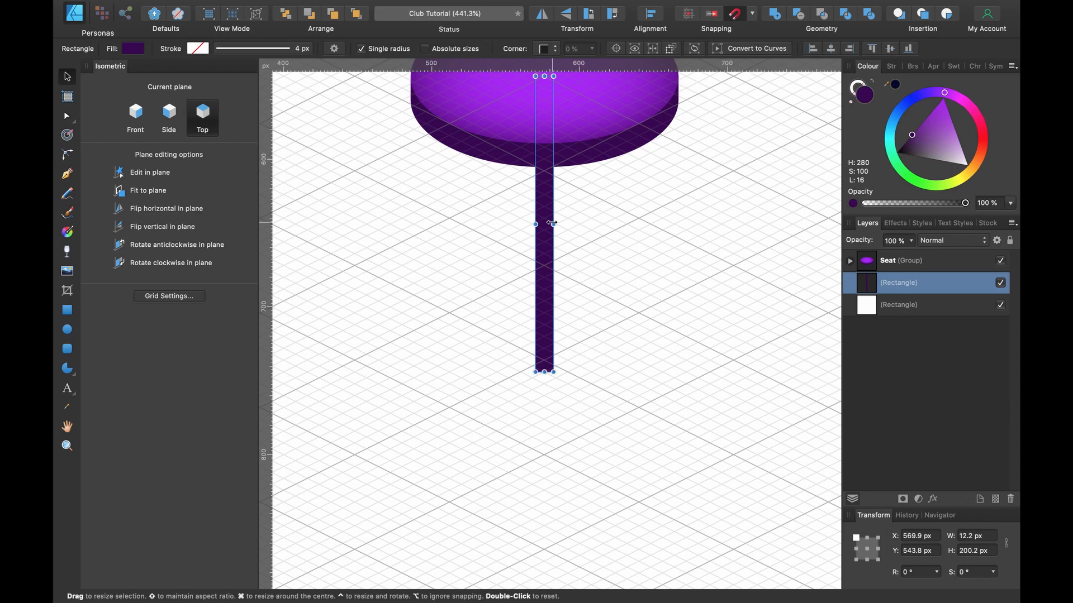
{"action": "left_click_drag", "start_coordinate": [552, 223], "coordinate": [556, 224]}
{"action": "scroll", "coordinate": [557, 224], "scroll_direction": "down", "scroll_amount": 5}
{"action": "scroll", "coordinate": [553, 299], "scroll_direction": "up", "scroll_amount": 5}
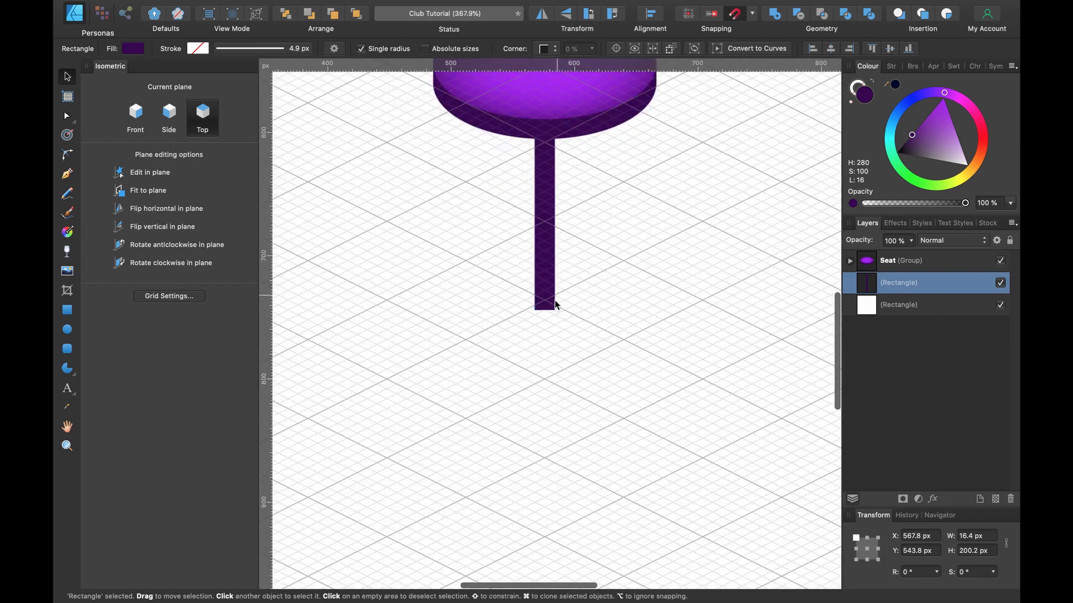
{"action": "left_click_drag", "start_coordinate": [545, 310], "coordinate": [545, 301]}
{"action": "scroll", "coordinate": [546, 303], "scroll_direction": "up", "scroll_amount": 2}
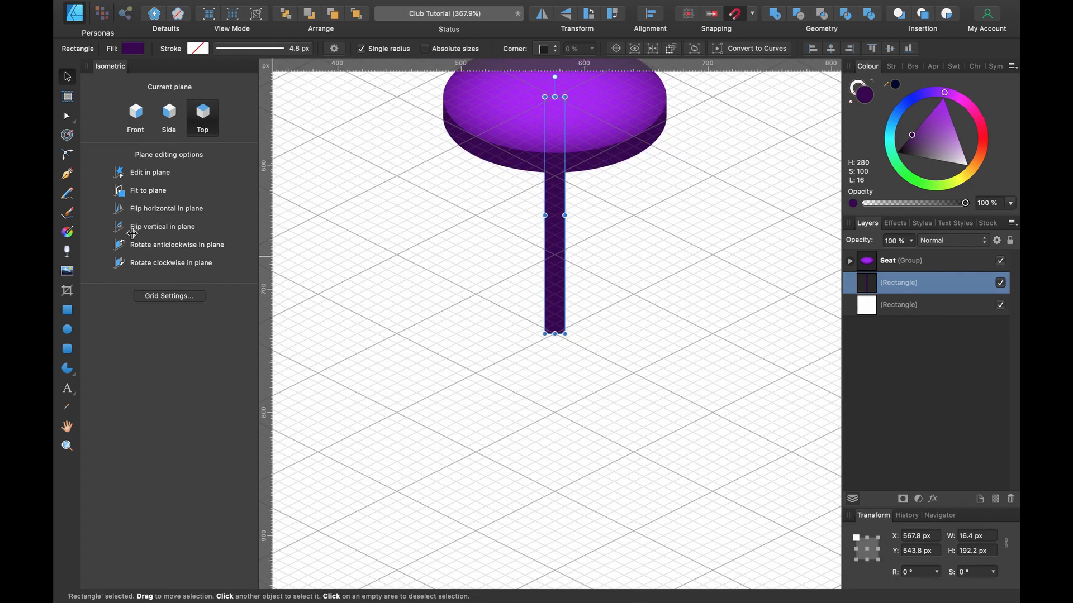
Apply a linear gradient across the leg's width, from dark purple at the right edge to golden orange at the left.
{"action": "left_click", "coordinate": [70, 233]}
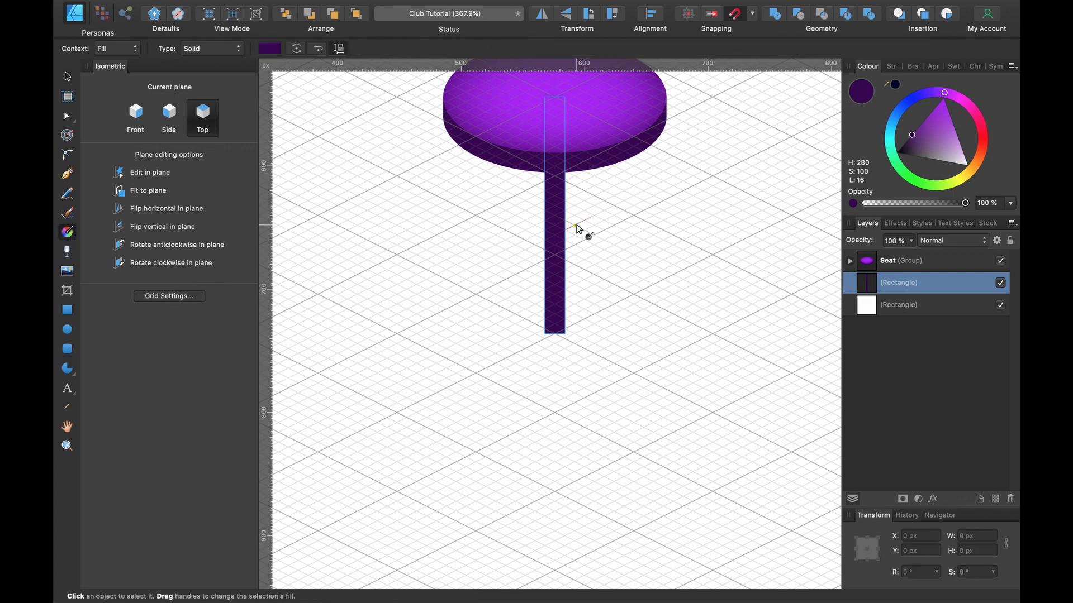
{"action": "scroll", "coordinate": [578, 228], "scroll_direction": "up", "scroll_amount": 4}
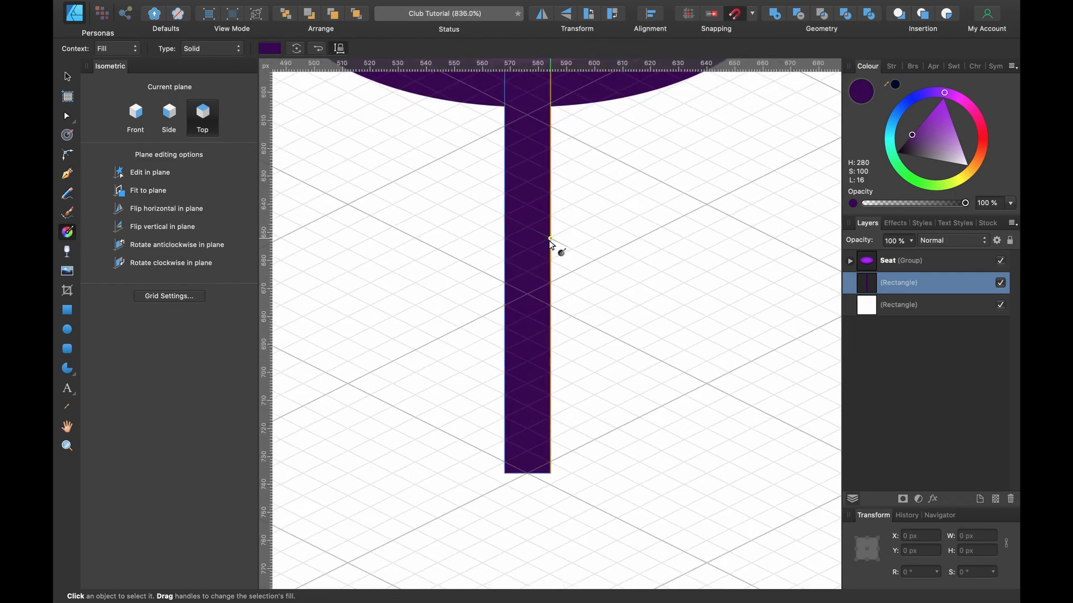
{"action": "left_click_drag", "start_coordinate": [550, 239], "coordinate": [505, 239]}
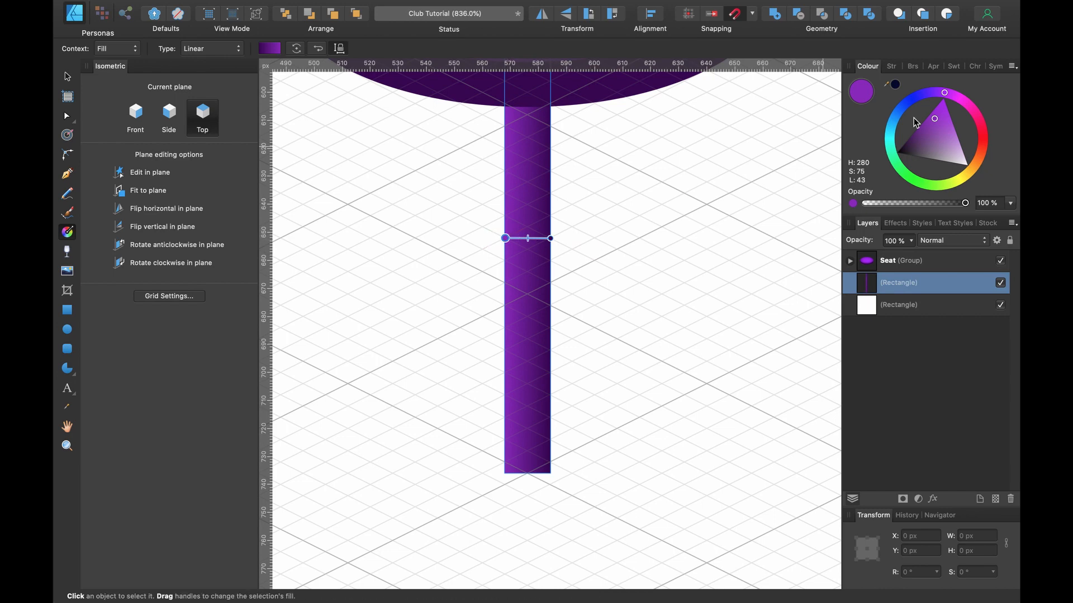
{"action": "left_click_drag", "start_coordinate": [976, 149], "coordinate": [978, 175]}
{"action": "left_click", "coordinate": [549, 237]}
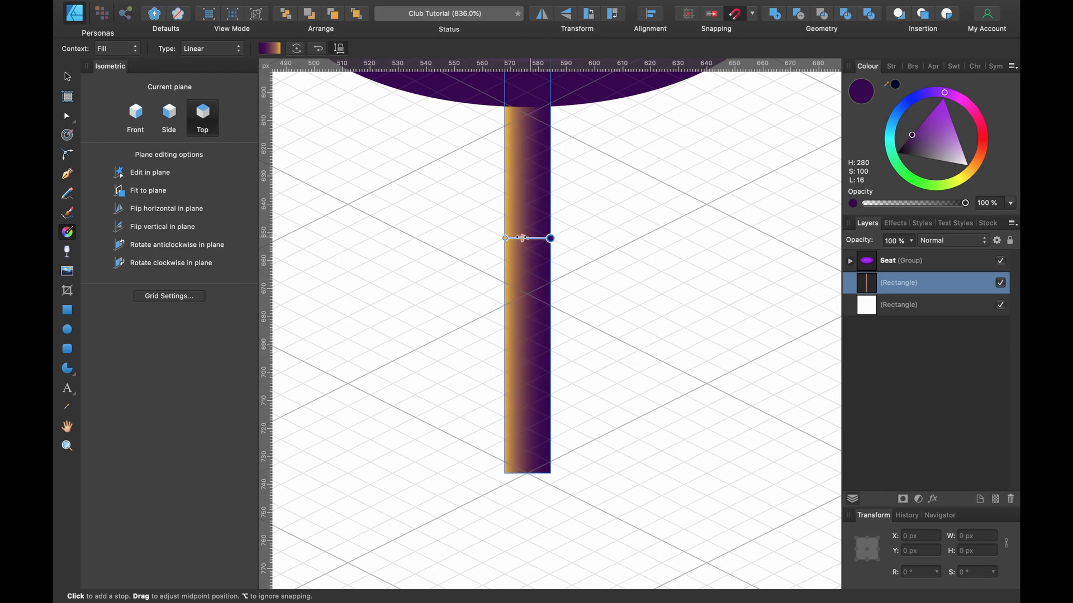
{"action": "scroll", "coordinate": [525, 240], "scroll_direction": "down", "scroll_amount": 5}
{"action": "scroll", "coordinate": [526, 240], "scroll_direction": "up", "scroll_amount": 5}
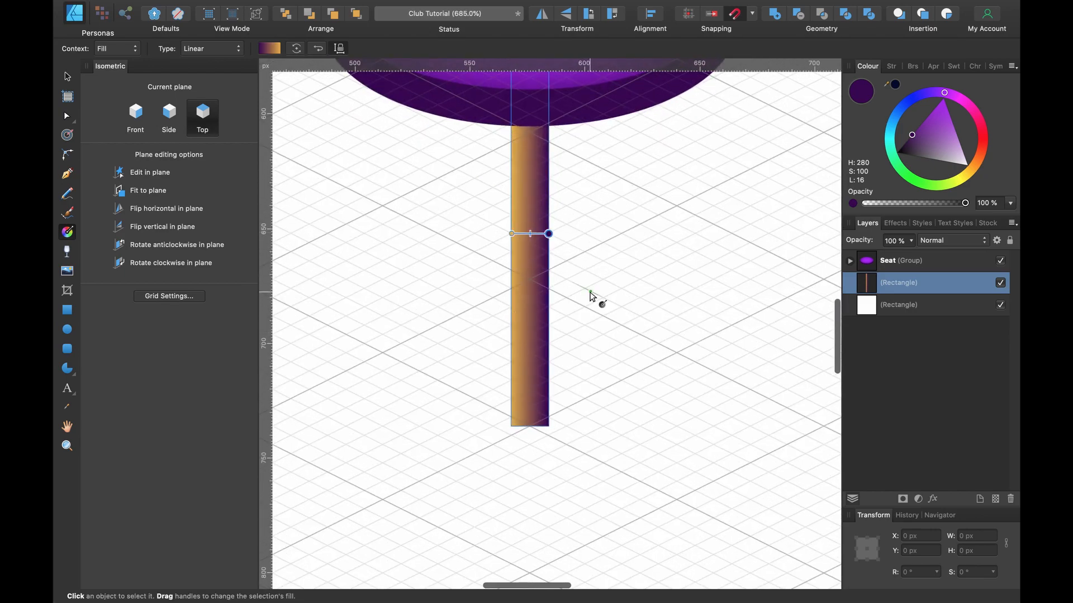
Round the leg's two bottom corners into a curved end and bake the corner appearance.
{"action": "left_click", "coordinate": [67, 156]}
{"action": "scroll", "coordinate": [520, 391], "scroll_direction": "up", "scroll_amount": 5}
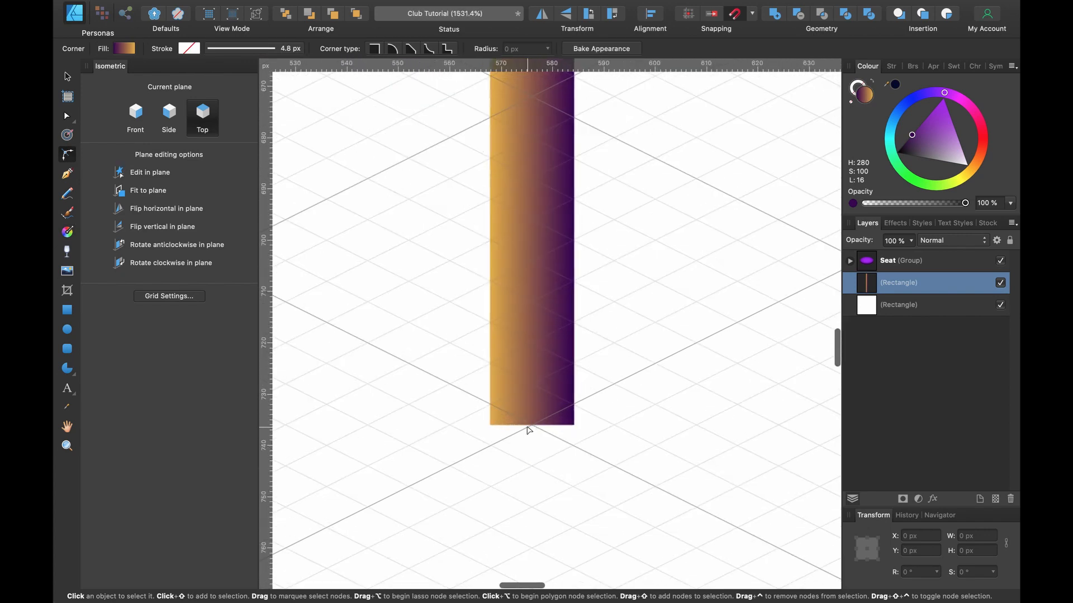
{"action": "left_click_drag", "start_coordinate": [425, 350], "coordinate": [640, 445]}
{"action": "left_click_drag", "start_coordinate": [566, 400], "coordinate": [543, 349]}
{"action": "scroll", "coordinate": [544, 349], "scroll_direction": "left", "scroll_amount": 2}
{"action": "scroll", "coordinate": [544, 349], "scroll_direction": "up", "scroll_amount": 1}
{"action": "left_click", "coordinate": [619, 49]}
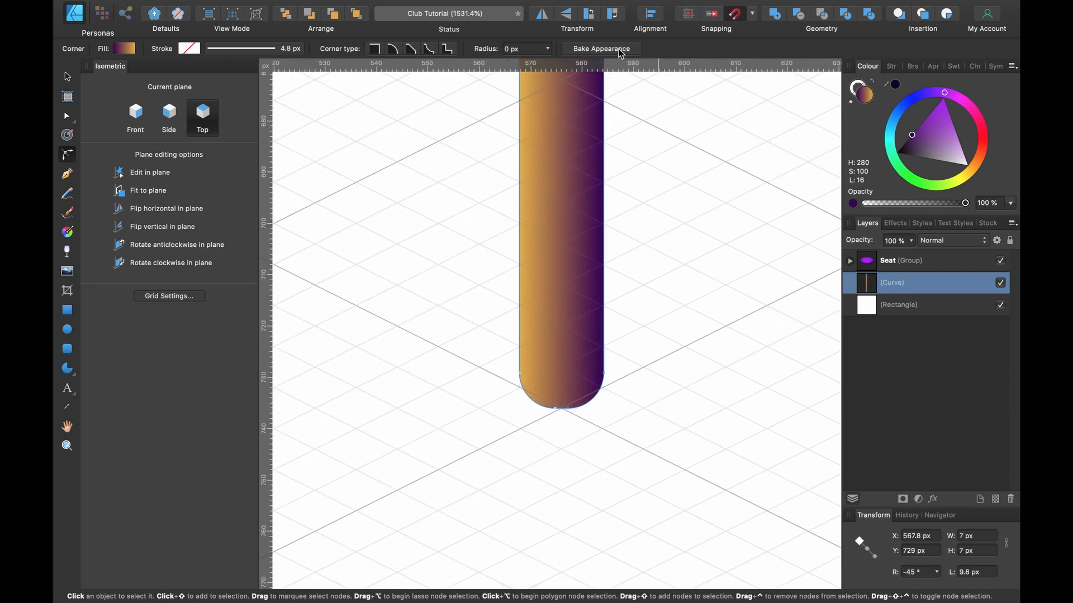
Draw a 97.3 by 97.3 px ellipse on the top plane behind the leg and fill it orange (H 25, S 67, L 50).
{"action": "key", "text": "m"}
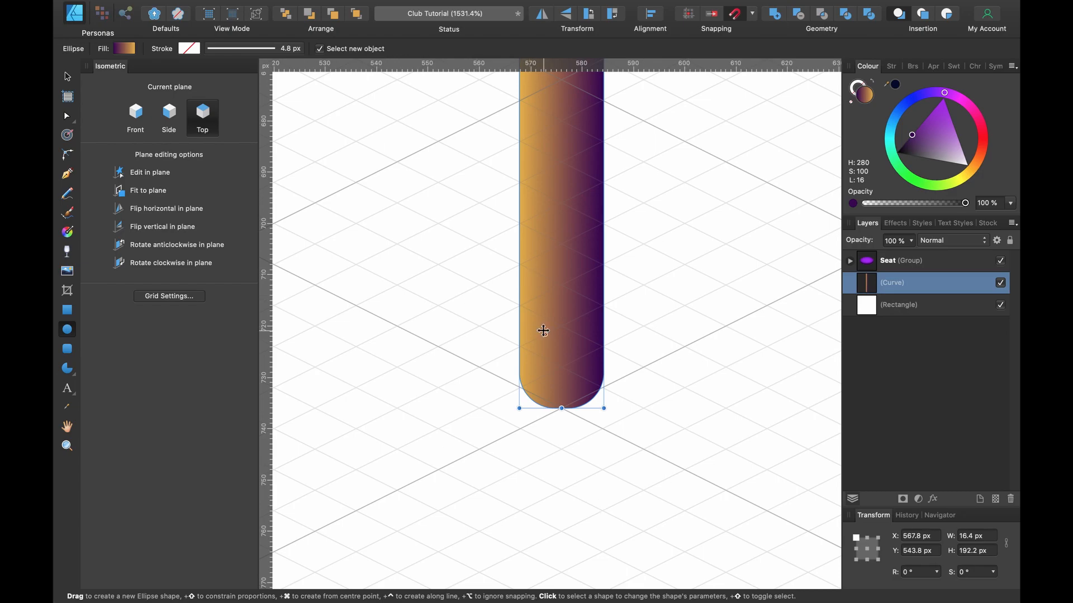
{"action": "scroll", "coordinate": [543, 330], "scroll_direction": "down", "scroll_amount": 6}
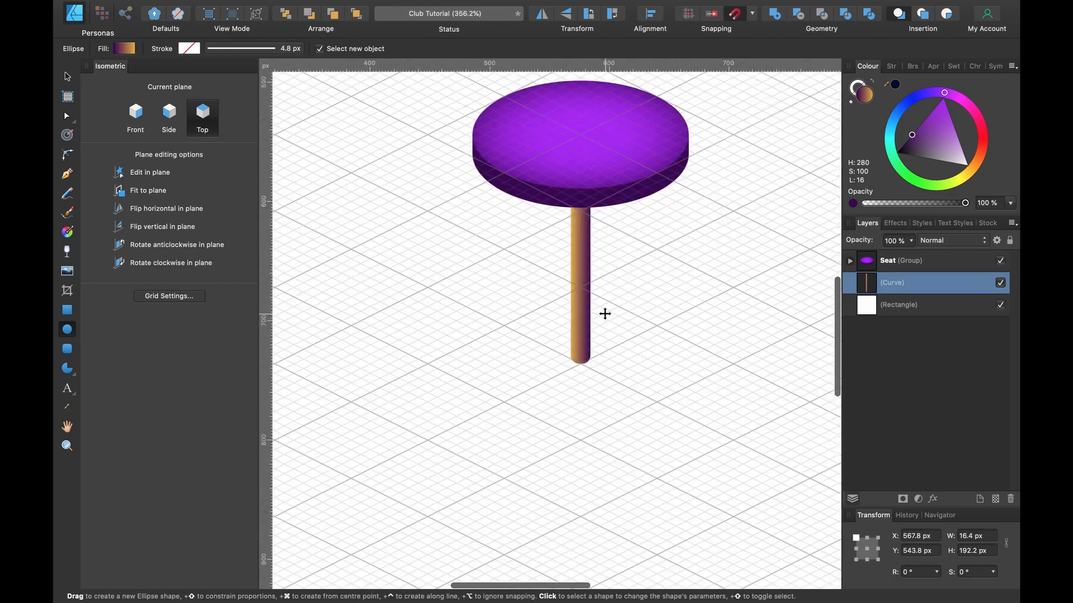
{"action": "scroll", "coordinate": [588, 325], "scroll_direction": "up", "scroll_amount": 5}
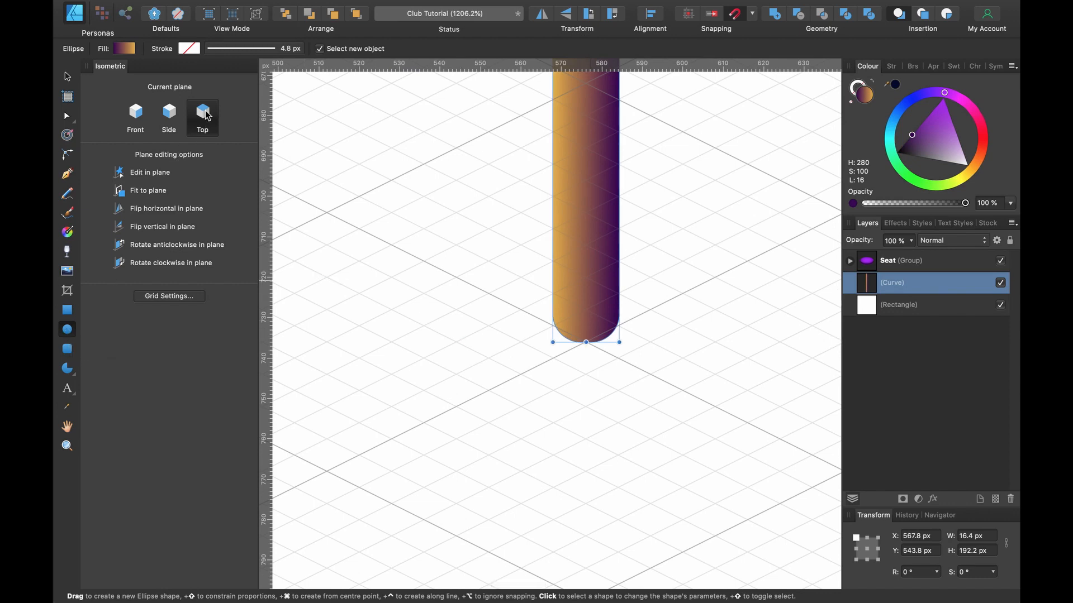
{"action": "left_click", "coordinate": [165, 177]}
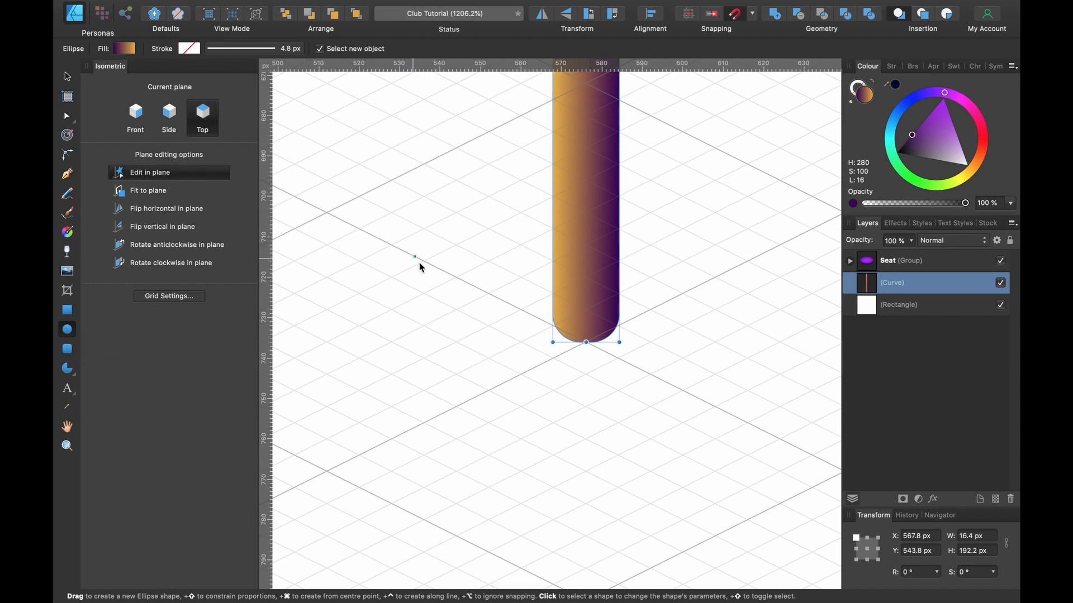
{"action": "scroll", "coordinate": [433, 277], "scroll_direction": "down", "scroll_amount": 3}
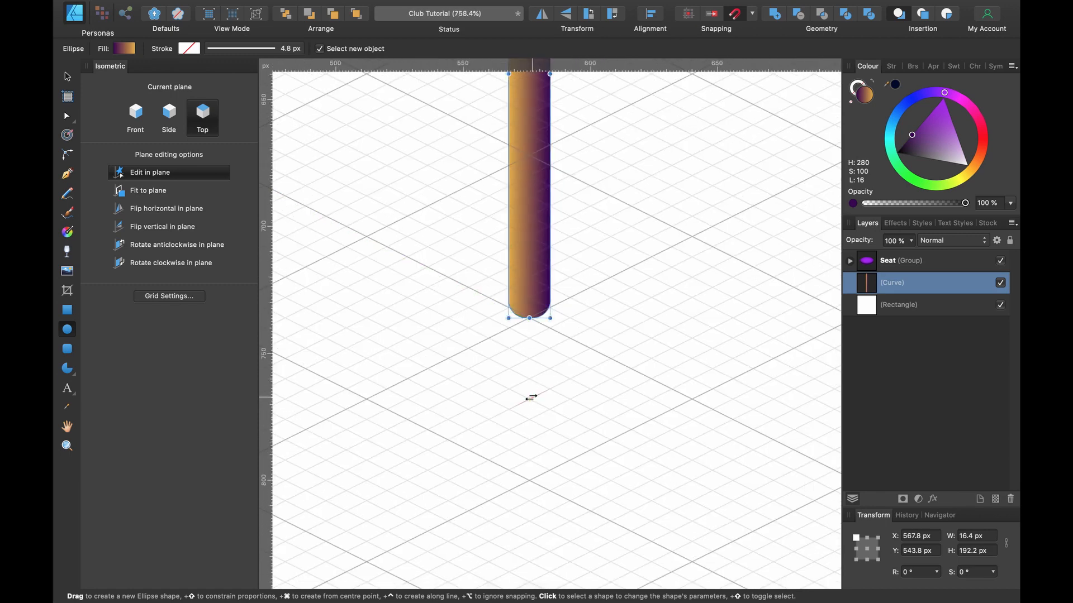
{"action": "left_click_drag", "start_coordinate": [529, 398], "coordinate": [750, 257]}
{"action": "mouse_move", "coordinate": [975, 168]}
{"action": "left_mouse_down"}
{"action": "mouse_move", "coordinate": [988, 160]}
{"action": "mouse_move", "coordinate": [974, 164]}
{"action": "left_mouse_up"}
{"action": "mouse_move", "coordinate": [957, 156]}
{"action": "left_mouse_down"}
{"action": "mouse_move", "coordinate": [953, 163]}
{"action": "mouse_move", "coordinate": [946, 150]}
{"action": "left_mouse_up"}
{"action": "left_click_drag", "start_coordinate": [945, 136], "coordinate": [955, 148]}
Centre the orange base ellipse on the leg's bottom end and scale it about its centre to 80.7 by 80.7 px.
{"action": "left_click_drag", "start_coordinate": [571, 387], "coordinate": [575, 317]}
{"action": "left_click_drag", "start_coordinate": [575, 317], "coordinate": [575, 307]}
{"action": "key", "text": "super+z"}
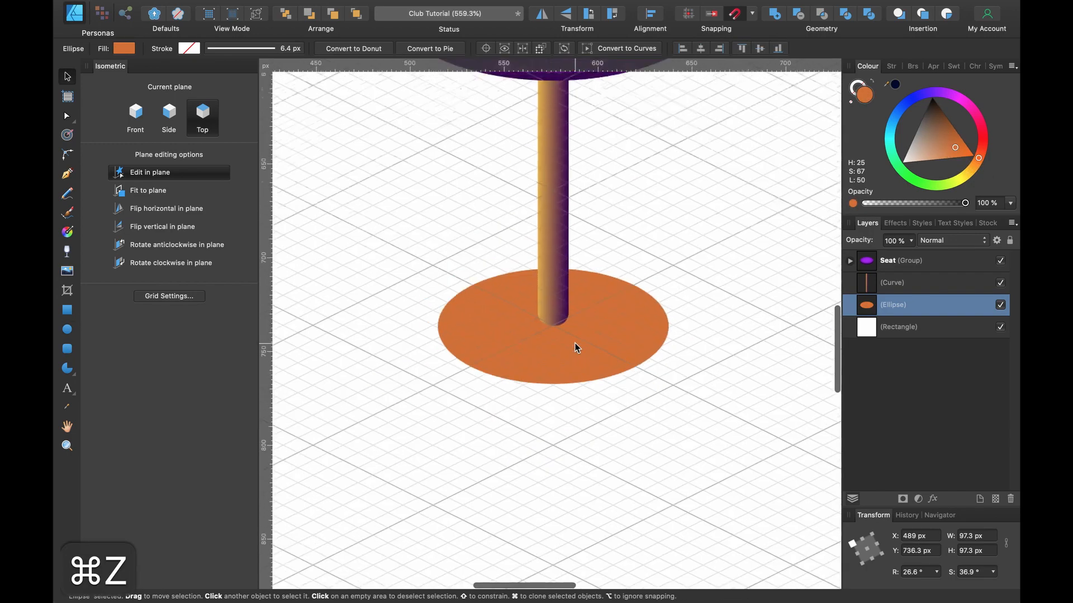
{"action": "scroll", "coordinate": [574, 344], "scroll_direction": "up", "scroll_amount": 5}
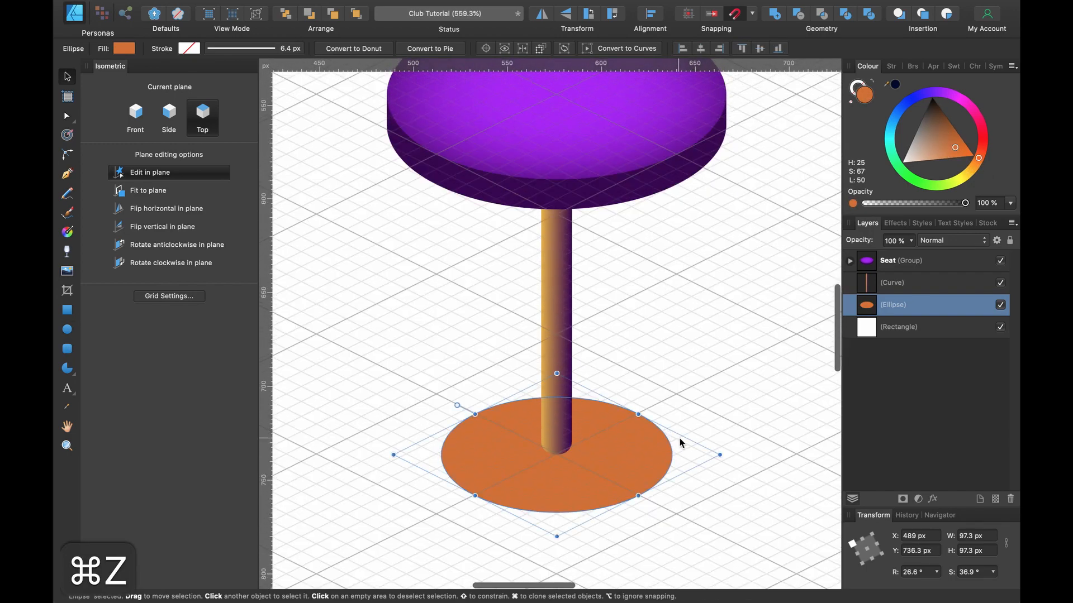
{"action": "left_click_drag", "start_coordinate": [715, 453], "coordinate": [691, 454]}
{"action": "scroll", "coordinate": [717, 380], "scroll_direction": "left", "scroll_amount": 1}
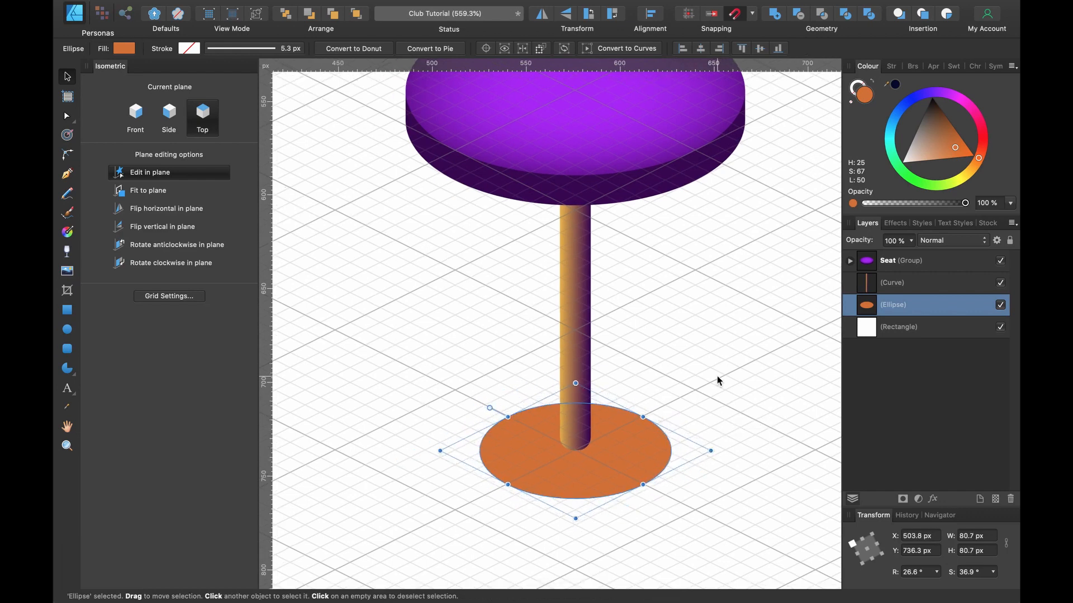
Duplicate the base ellipse, nest the copy inside the original and fill it dark brown (H 25, S 84, L 19).
{"action": "key", "text": "super+j"}
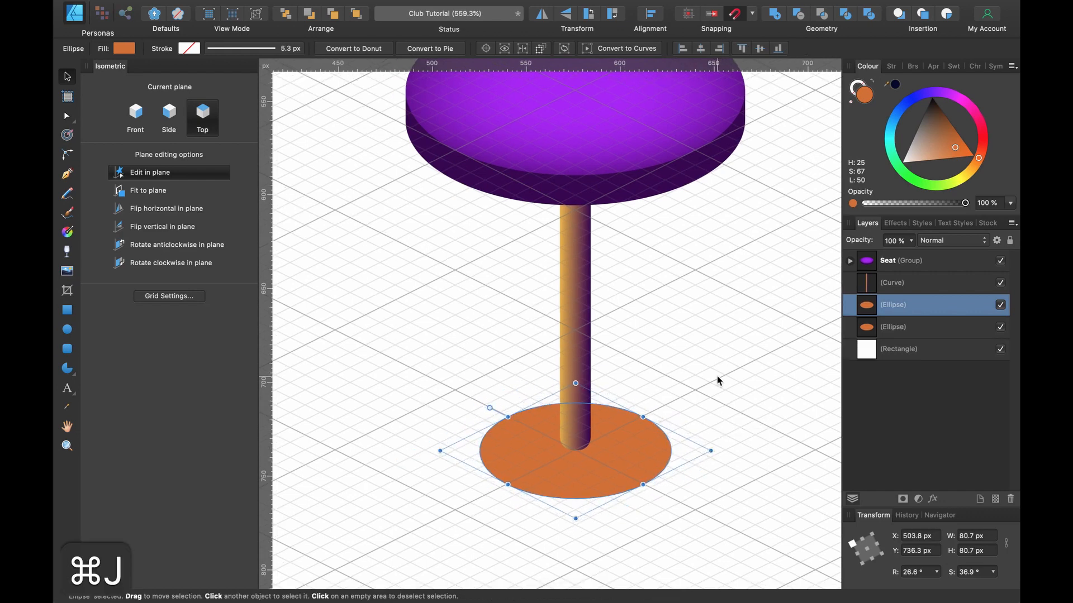
{"action": "left_click_drag", "start_coordinate": [904, 309], "coordinate": [924, 333]}
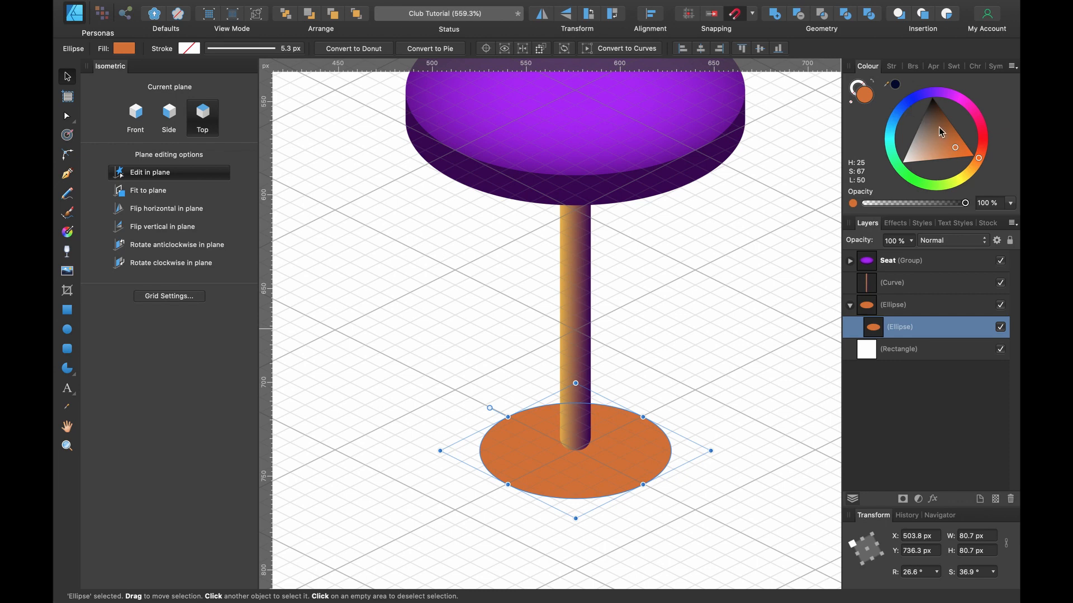
{"action": "left_click_drag", "start_coordinate": [940, 132], "coordinate": [944, 118]}
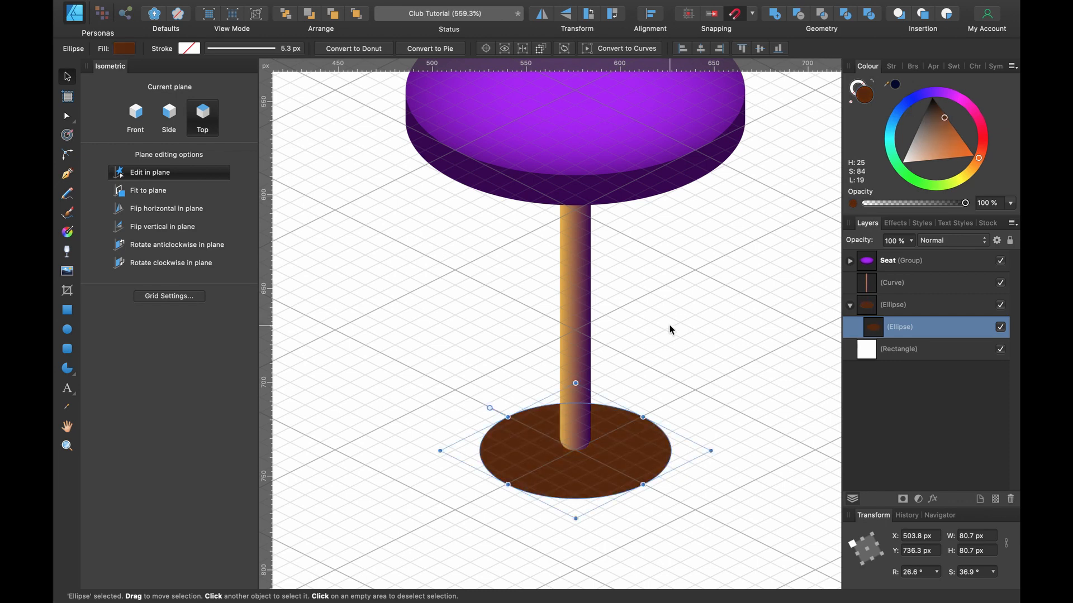
Offset the nested brown ellipse towards the lower right of the base and scale it down to 70.9 by 70.9 px.
{"action": "left_click_drag", "start_coordinate": [596, 459], "coordinate": [612, 462]}
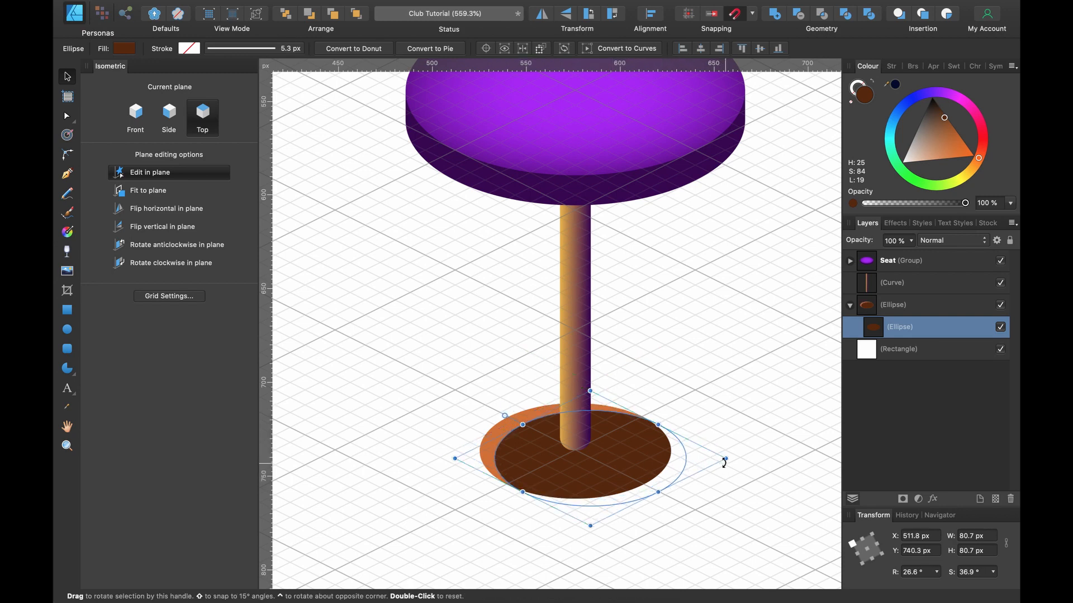
{"action": "left_click_drag", "start_coordinate": [725, 458], "coordinate": [703, 454]}
Recolour the outer base ellipse to golden orange (H 40, S 80, L 58).
{"action": "scroll", "coordinate": [560, 418], "scroll_direction": "up", "scroll_amount": 4}
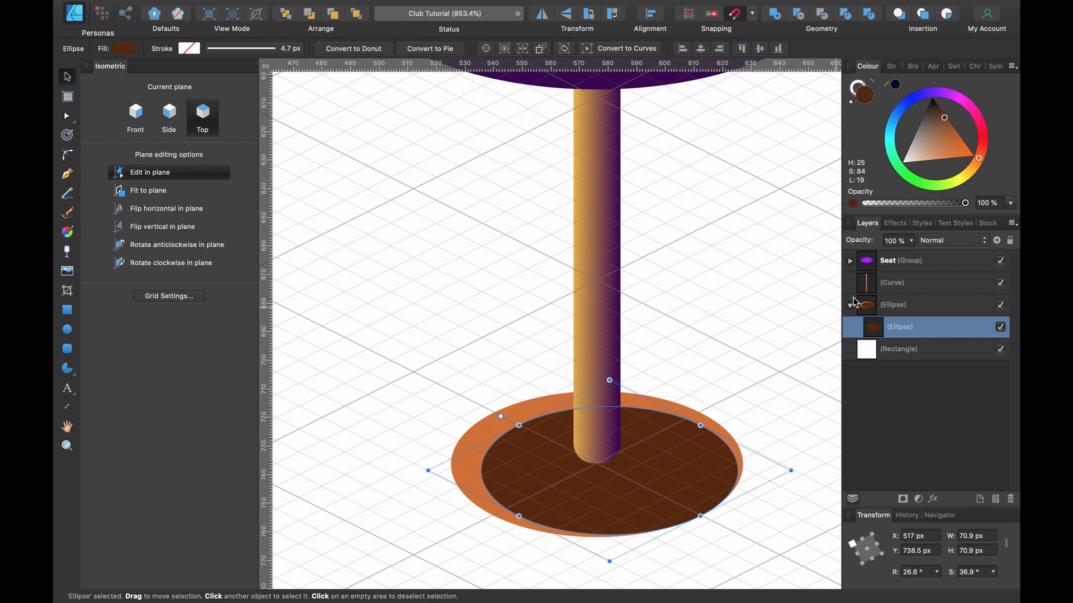
{"action": "left_click", "coordinate": [907, 305]}
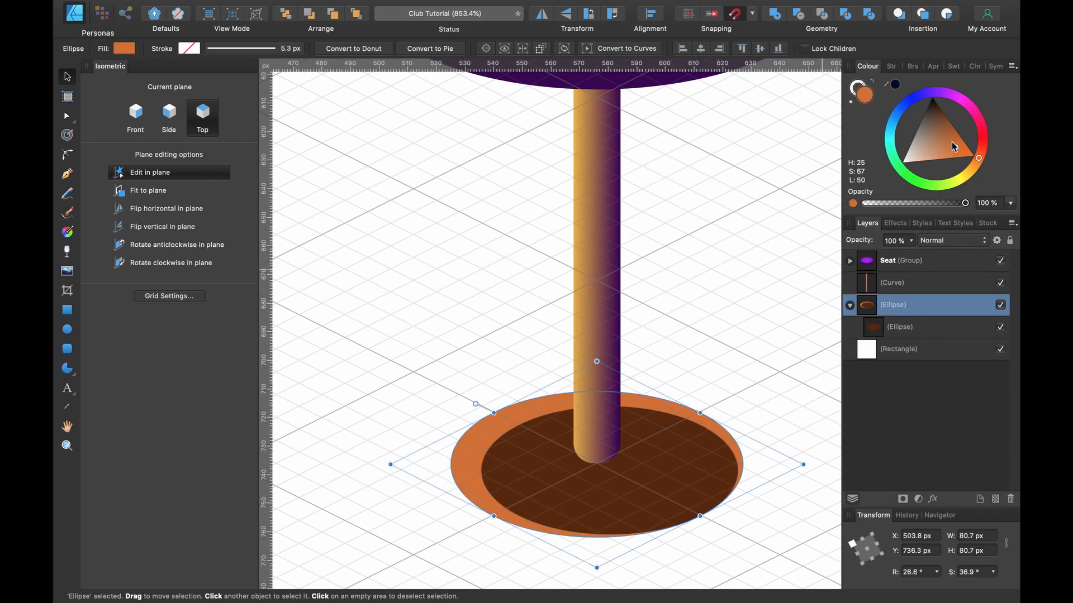
{"action": "left_click_drag", "start_coordinate": [954, 143], "coordinate": [971, 169]}
{"action": "scroll", "coordinate": [525, 434], "scroll_direction": "down", "scroll_amount": 3}
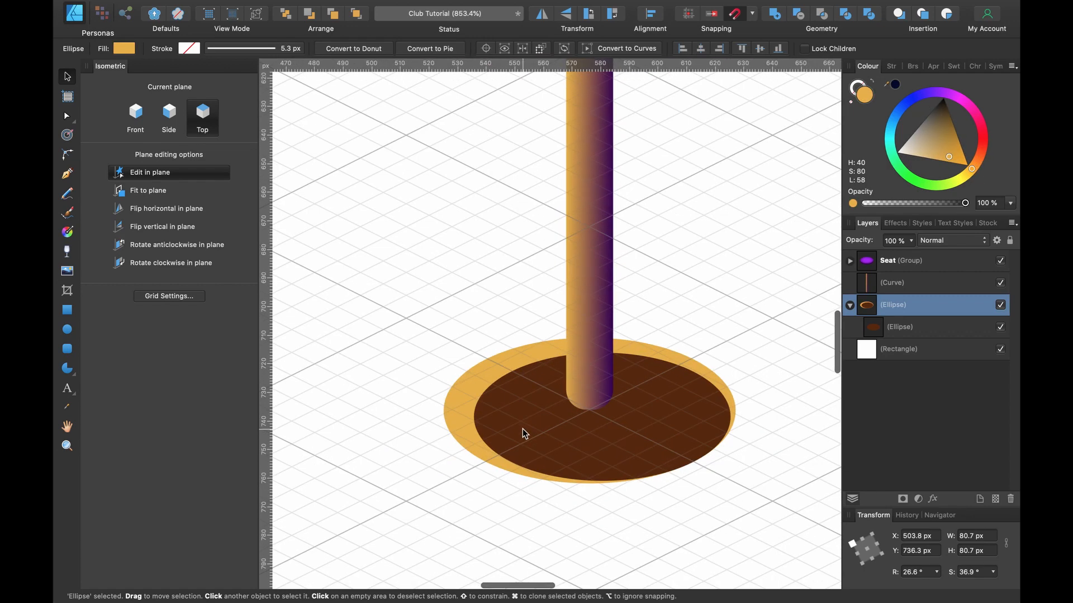
Apply a 4 px Gaussian Blur to the nested brown ellipse and darken its fill.
{"action": "left_click", "coordinate": [897, 325]}
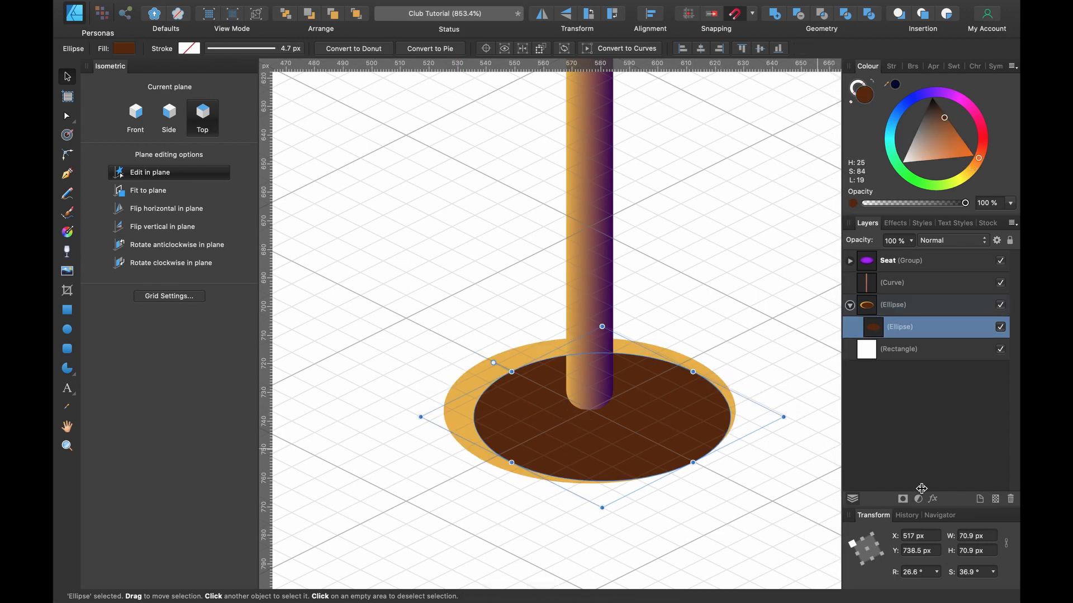
{"action": "left_click", "coordinate": [932, 499]}
{"action": "left_click", "coordinate": [85, 73]}
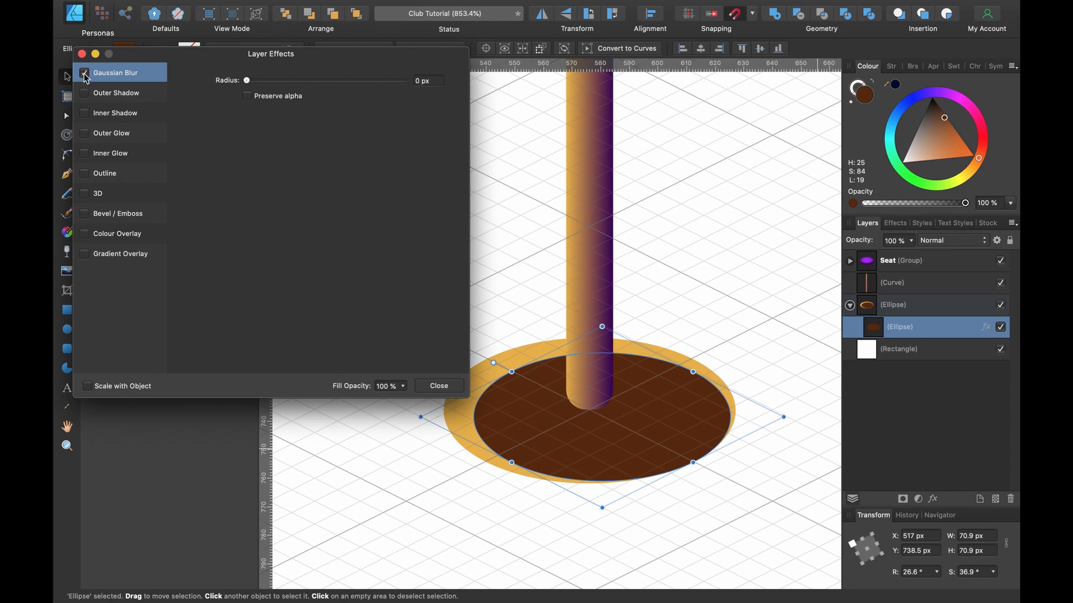
{"action": "left_click_drag", "start_coordinate": [253, 82], "coordinate": [293, 83]}
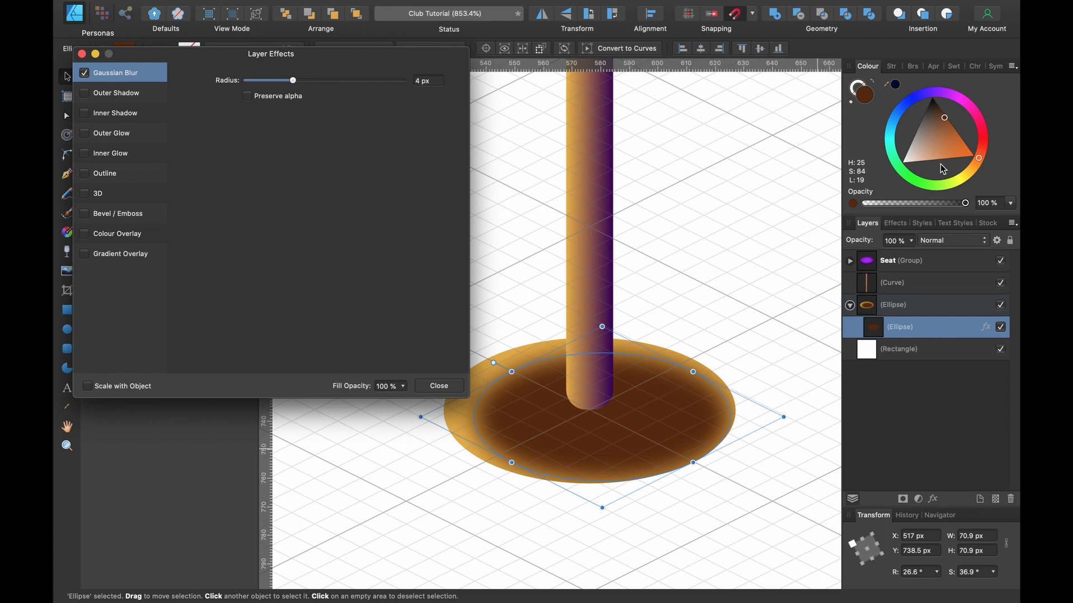
{"action": "left_click_drag", "start_coordinate": [945, 120], "coordinate": [943, 112]}
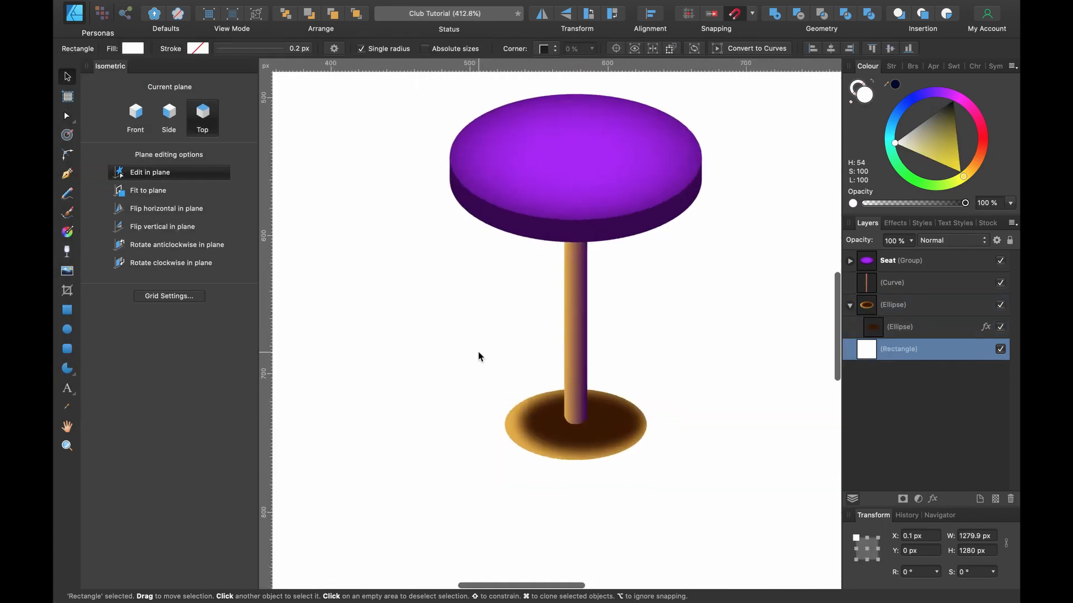
Scale the seat group about its centre to 459.9 by 258.7 px and move it slightly up to Y 413.3 px.
{"action": "scroll", "coordinate": [478, 356], "scroll_direction": "up", "scroll_amount": 3}
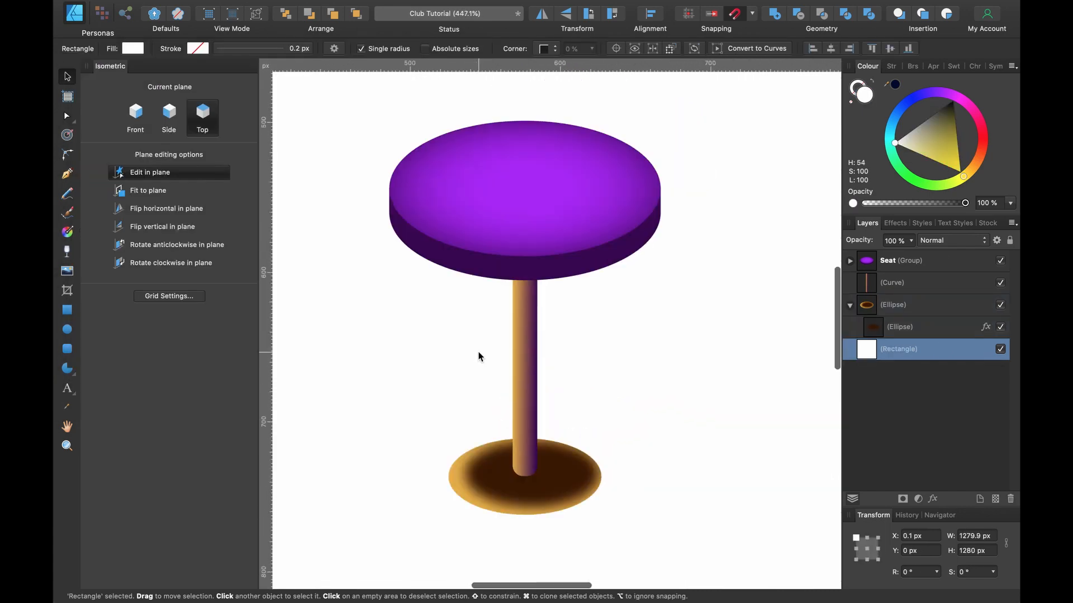
{"action": "left_click", "coordinate": [585, 211]}
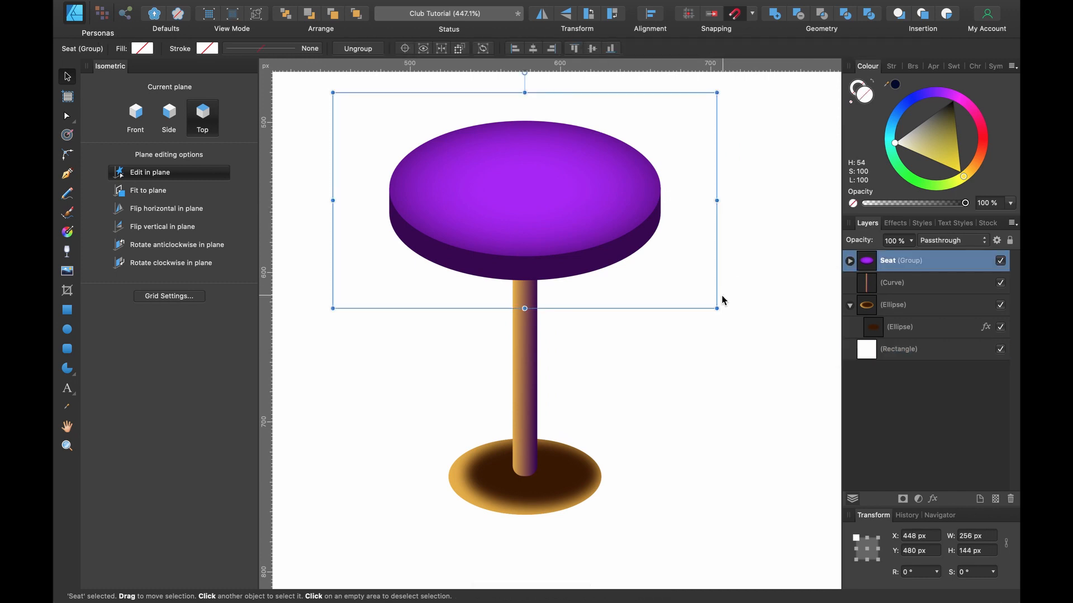
{"action": "left_click_drag", "start_coordinate": [717, 308], "coordinate": [704, 377]}
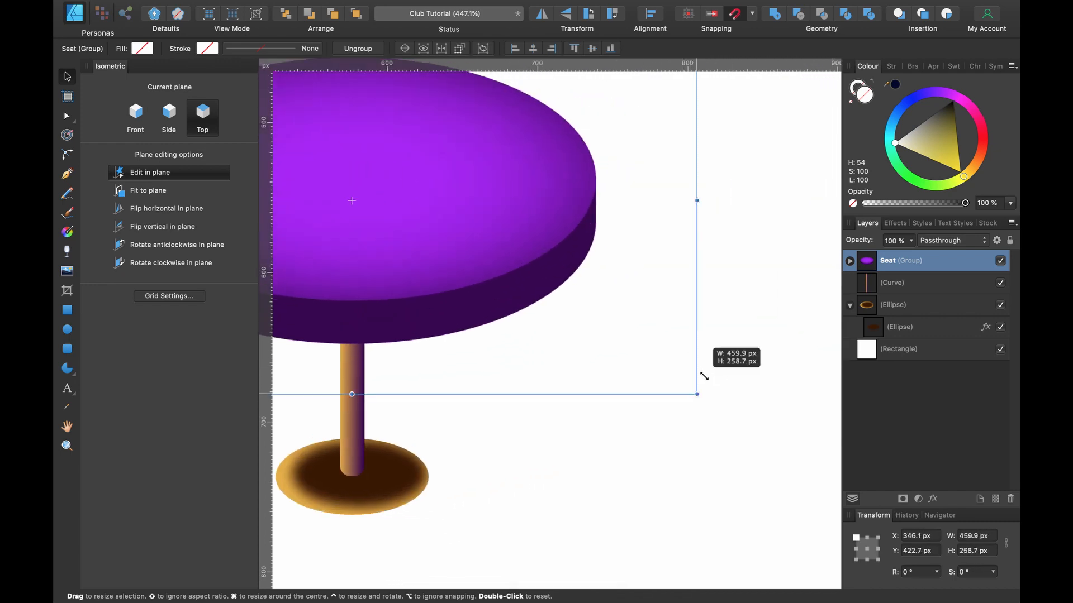
{"action": "scroll", "coordinate": [704, 377], "scroll_direction": "down", "scroll_amount": 5}
{"action": "scroll", "coordinate": [704, 377], "scroll_direction": "left", "scroll_amount": 2}
{"action": "left_click_drag", "start_coordinate": [646, 346], "coordinate": [647, 338]}
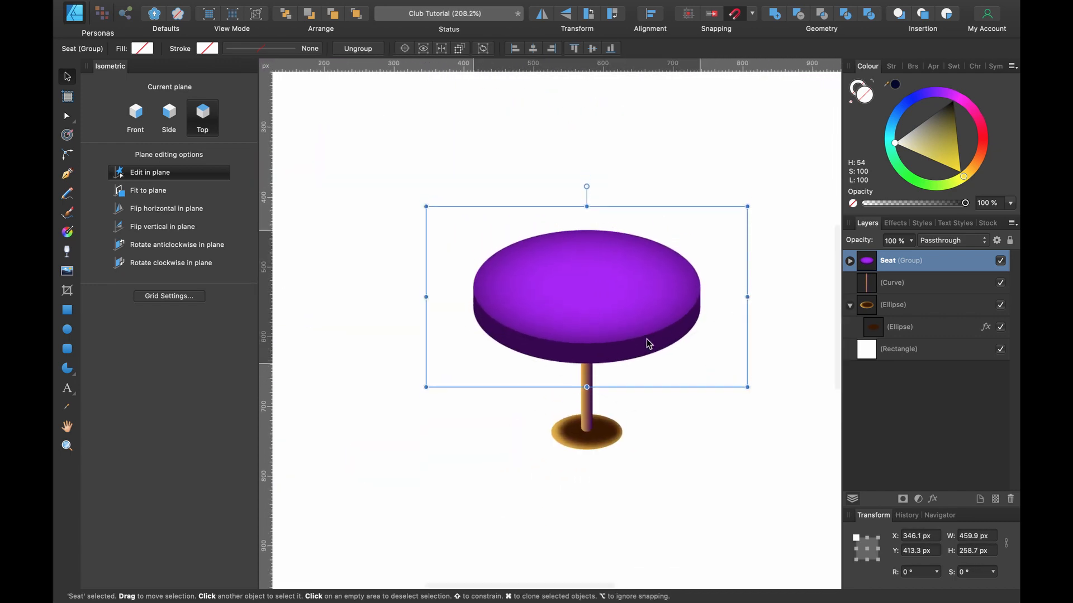
Try thinning the enlarged seat by raising its dark side curve to Y 541 px, and undo the last changes.
{"action": "double_click", "coordinate": [645, 353]}
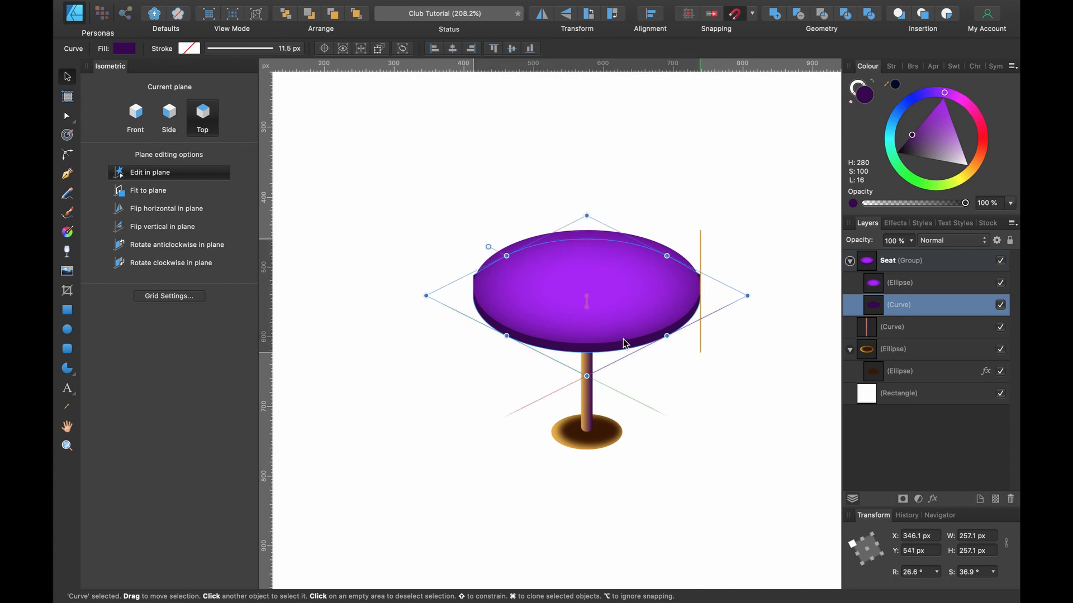
{"action": "scroll", "coordinate": [490, 276], "scroll_direction": "up", "scroll_amount": 5}
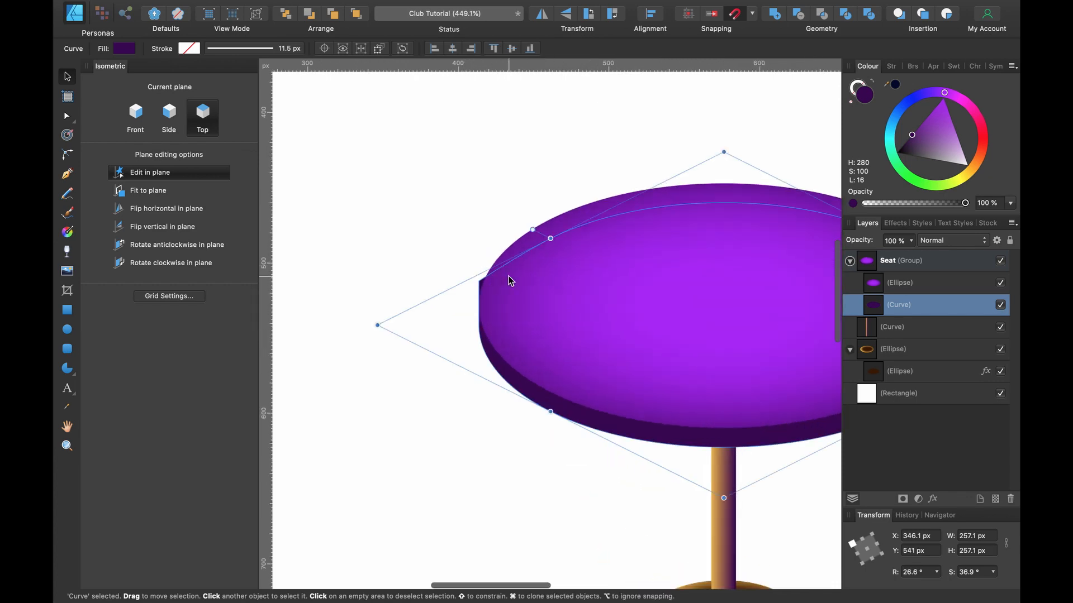
{"action": "scroll", "coordinate": [509, 280], "scroll_direction": "down", "scroll_amount": 7}
{"action": "key", "text": "super+z"}
{"action": "key", "text": "super+z"}
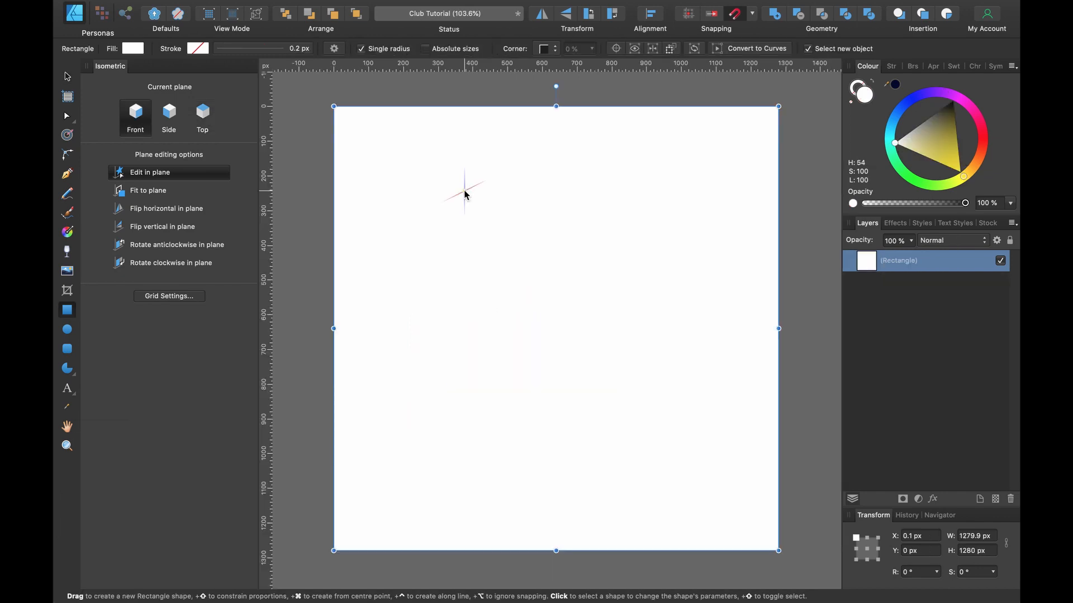
Show the isometric grid and draw a blue 357.8 by 64 px rectangle on the side plane as the first stair riser.
{"action": "key", "text": "super+apostrophe"}
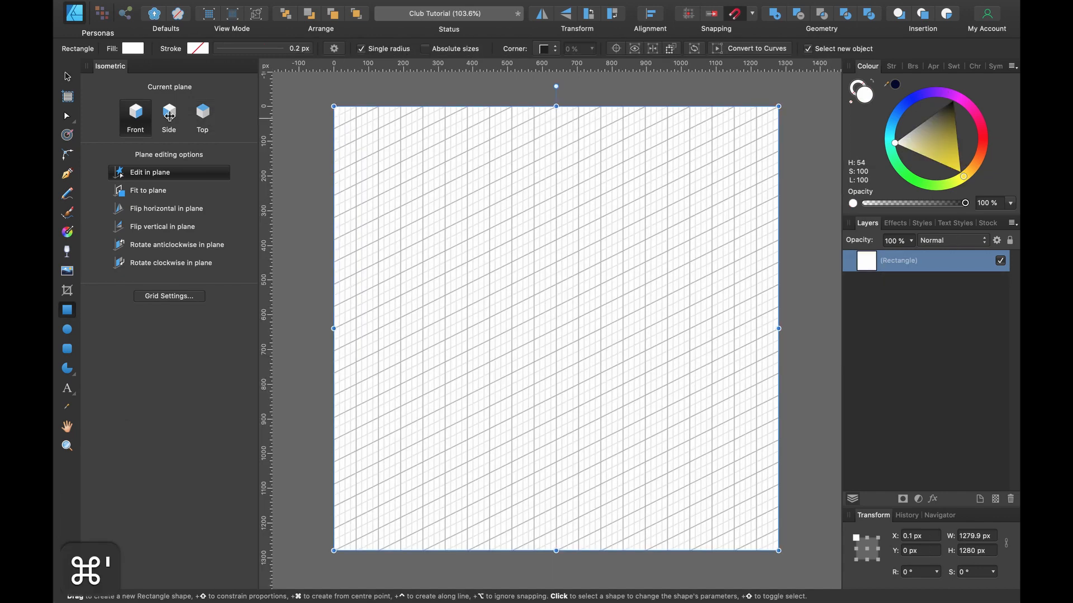
{"action": "left_click", "coordinate": [167, 114]}
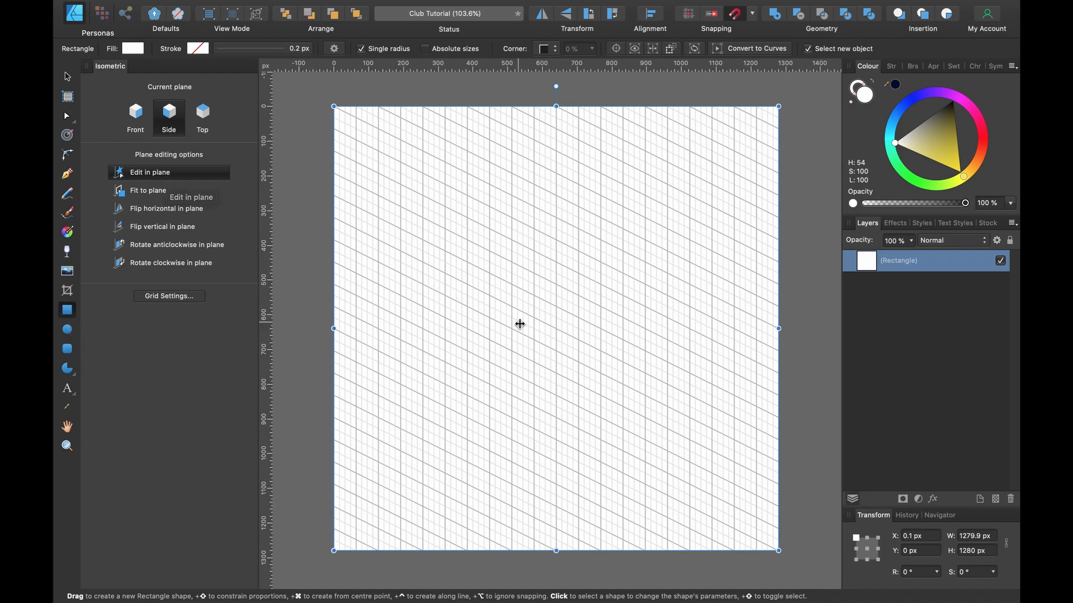
{"action": "scroll", "coordinate": [516, 336], "scroll_direction": "up", "scroll_amount": 3}
{"action": "mouse_move", "coordinate": [434, 324]}
{"action": "left_mouse_down"}
{"action": "mouse_move", "coordinate": [581, 350]}
{"action": "mouse_move", "coordinate": [630, 376]}
{"action": "mouse_move", "coordinate": [621, 379]}
{"action": "left_mouse_up"}
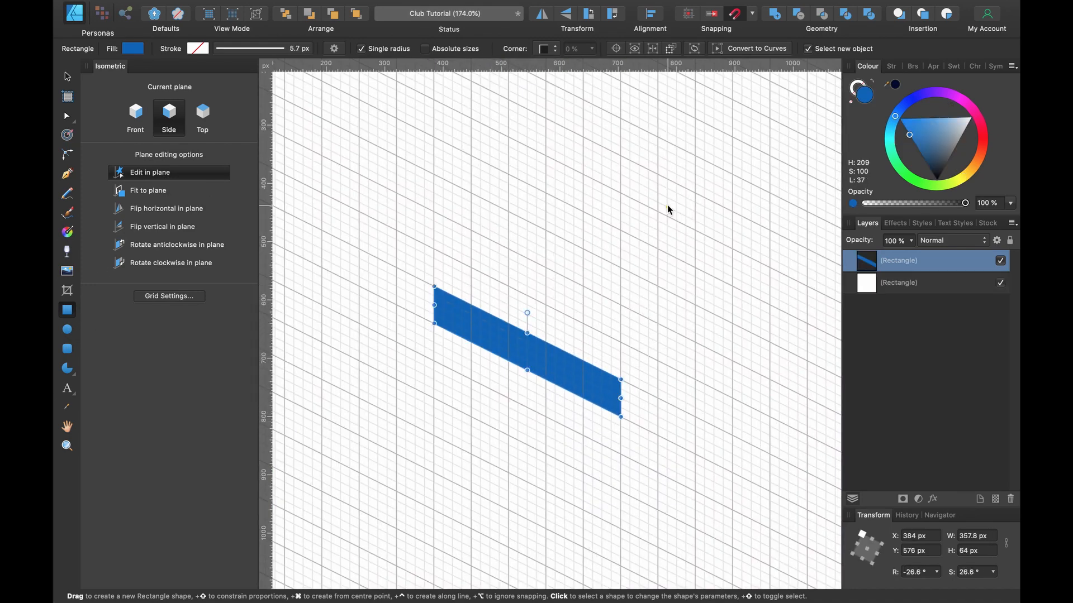
Draw a 71.6 by 357.8 px tread on the top plane along the riser's upper edge and fill it lighter blue (H 209, L 57).
{"action": "left_click", "coordinate": [203, 121]}
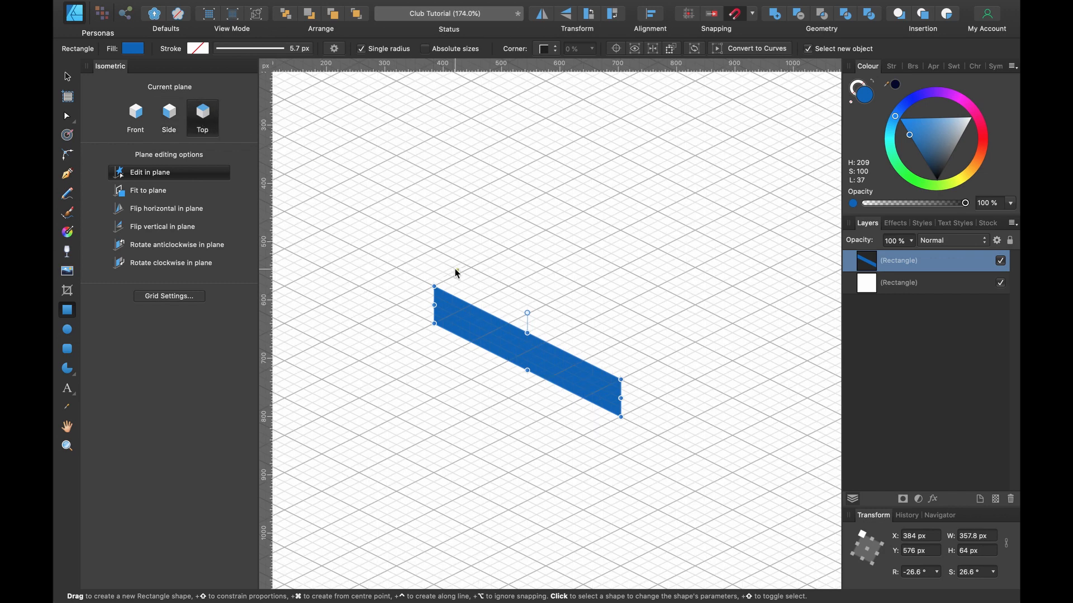
{"action": "mouse_move", "coordinate": [471, 268]}
{"action": "left_mouse_down"}
{"action": "mouse_move", "coordinate": [596, 359]}
{"action": "mouse_move", "coordinate": [658, 361]}
{"action": "left_mouse_up"}
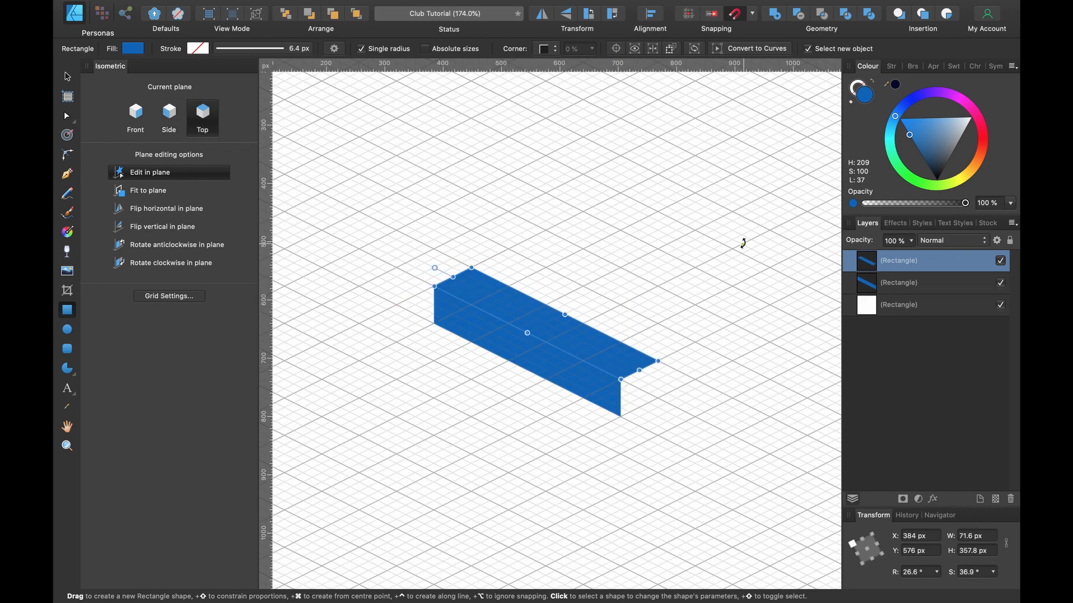
{"action": "left_click_drag", "start_coordinate": [911, 137], "coordinate": [911, 119]}
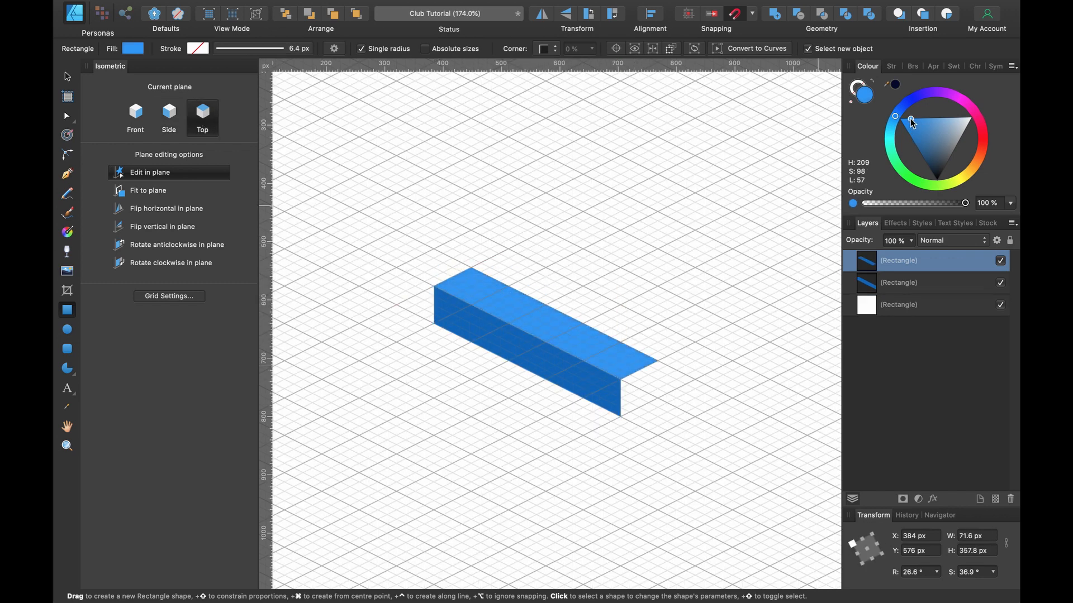
Duplicate the riser and tread together and snap the copies onto the first stair's back edge at X 448, Y 448 px.
{"action": "key", "text": "v"}
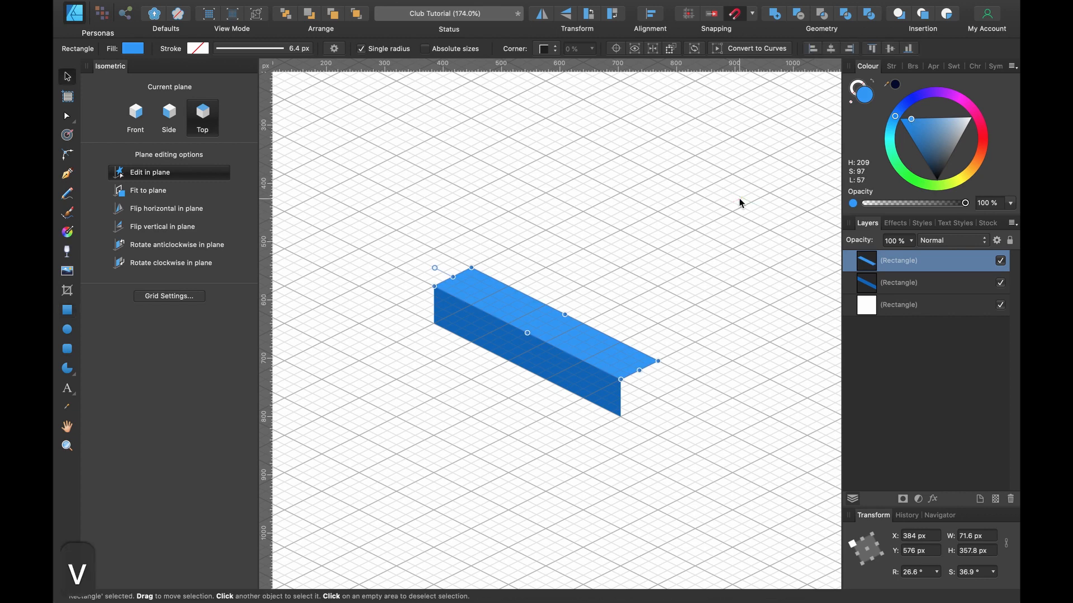
{"action": "left_click", "coordinate": [912, 284], "text": "shift"}
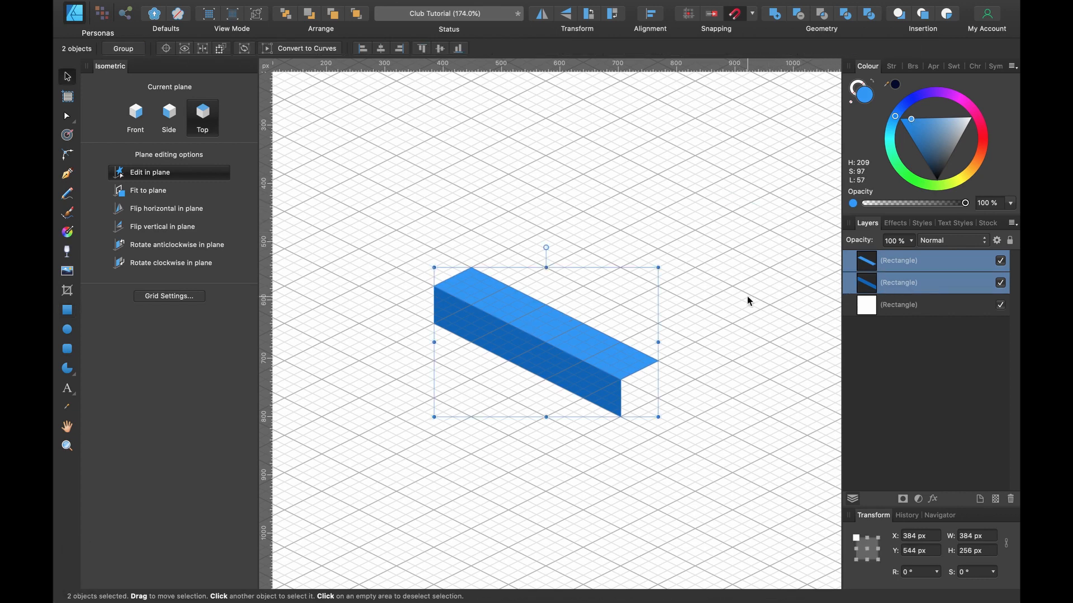
{"action": "key", "text": "super+j"}
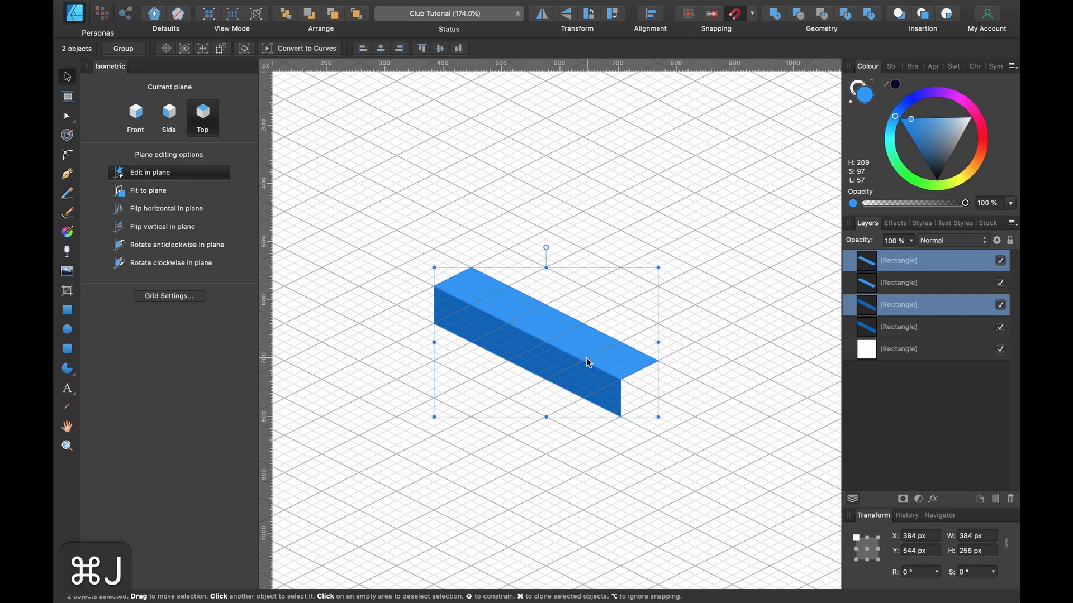
{"action": "left_click_drag", "start_coordinate": [588, 364], "coordinate": [626, 307]}
Repeat the offset duplication of the riser and tread four times to complete a six-step staircase.
{"action": "key", "text": "super+0"}
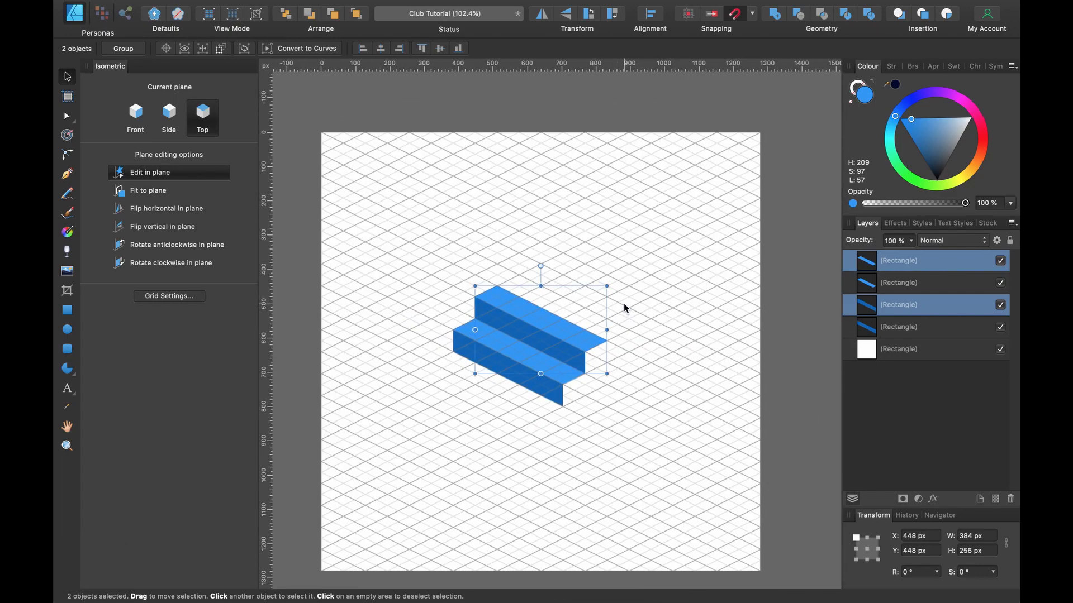
{"action": "key", "text": "super+j"}
{"action": "key", "text": "super+j"}
{"action": "key", "text": "super+j"}
{"action": "key", "text": "super+j"}
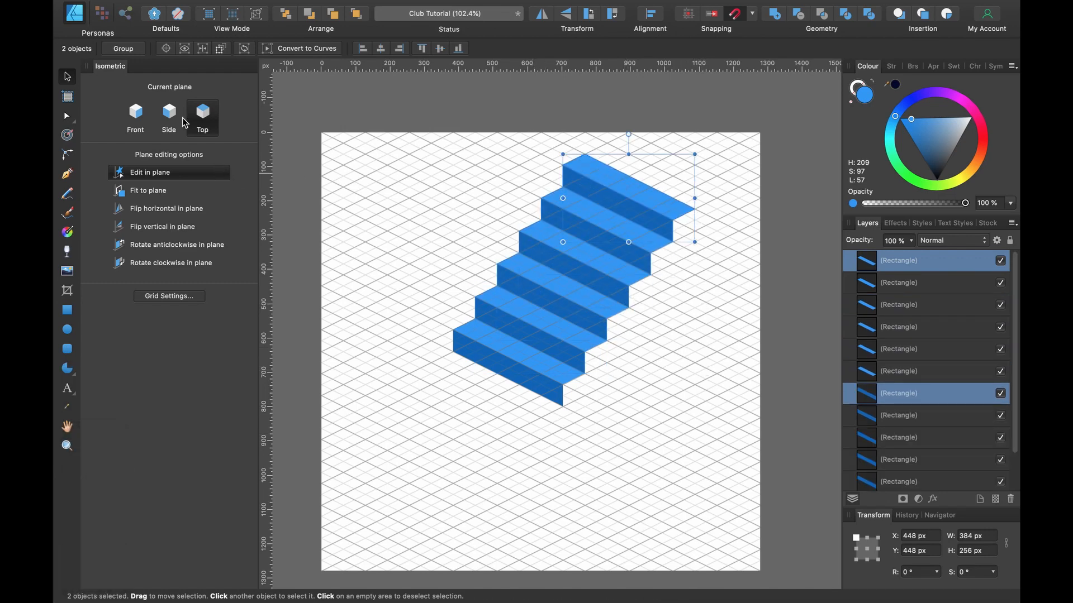
Draw a closed four-point Pen outline on the front plane from the top tread's corner around the staircase's open side.
{"action": "left_click", "coordinate": [137, 115]}
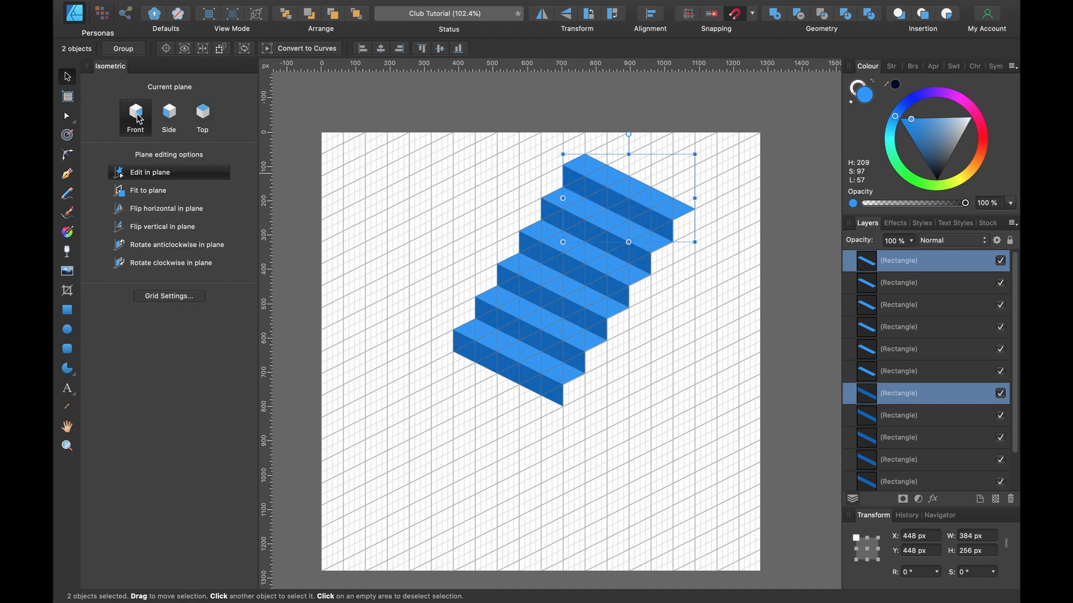
{"action": "left_click", "coordinate": [67, 174]}
{"action": "scroll", "coordinate": [742, 234], "scroll_direction": "up", "scroll_amount": 3}
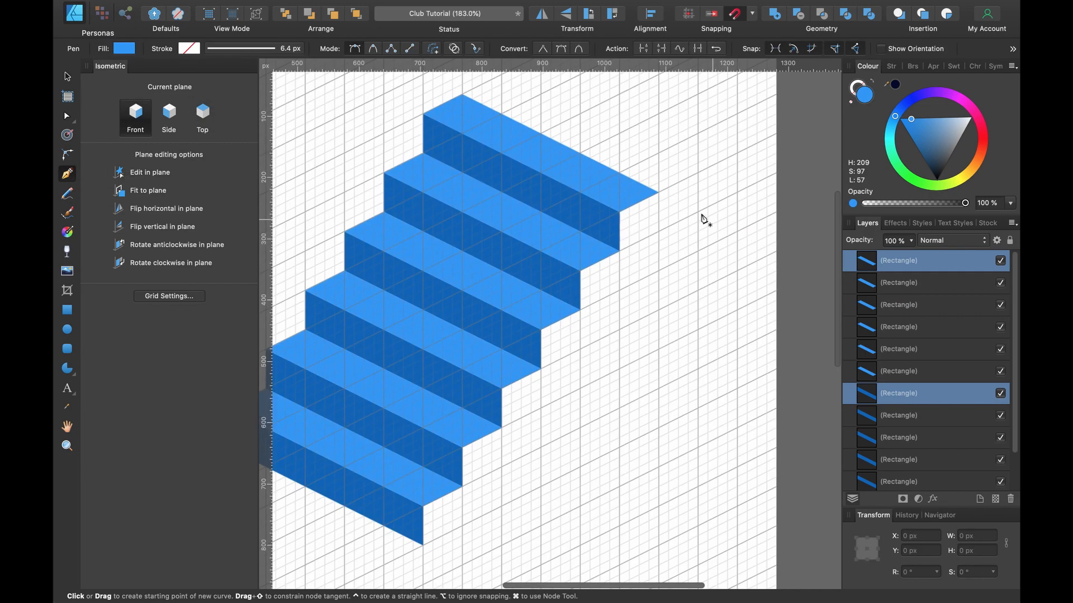
{"action": "left_click", "coordinate": [659, 193]}
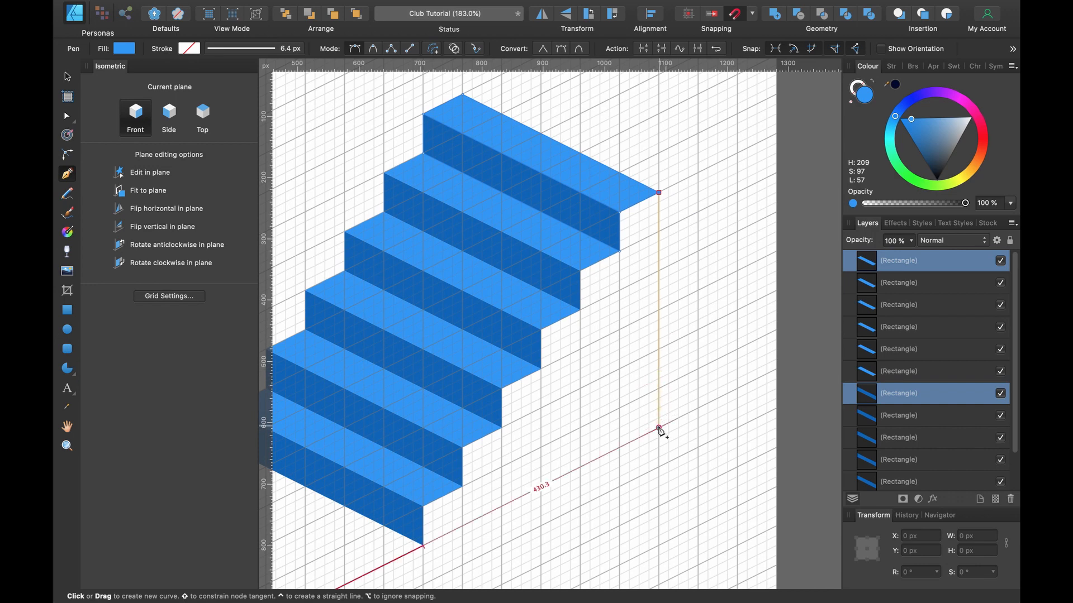
{"action": "left_click", "coordinate": [659, 427]}
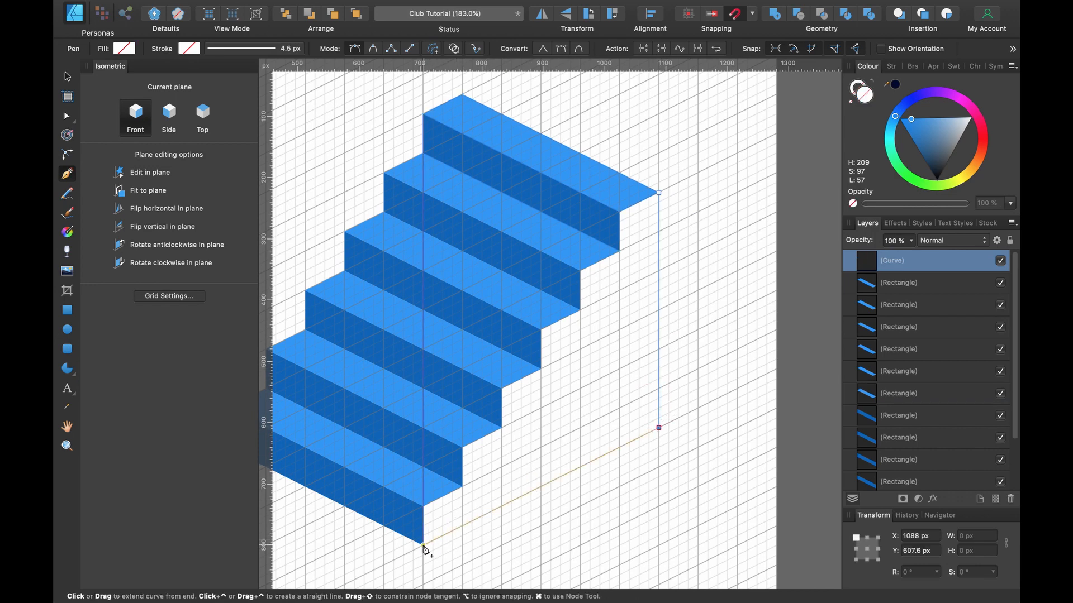
{"action": "left_click", "coordinate": [423, 545]}
{"action": "left_click", "coordinate": [423, 306]}
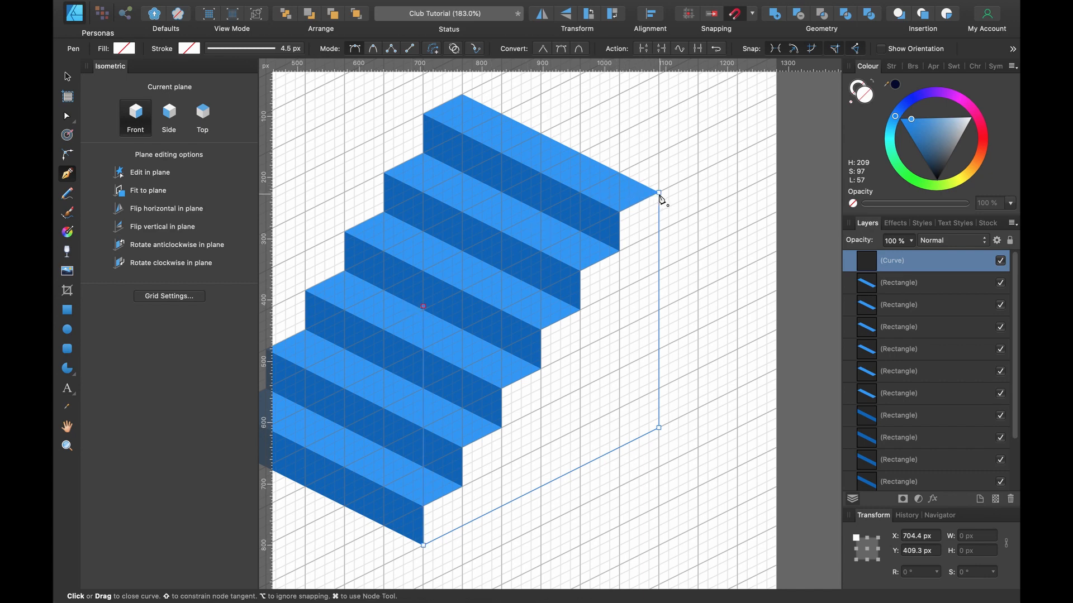
{"action": "left_click", "coordinate": [660, 193]}
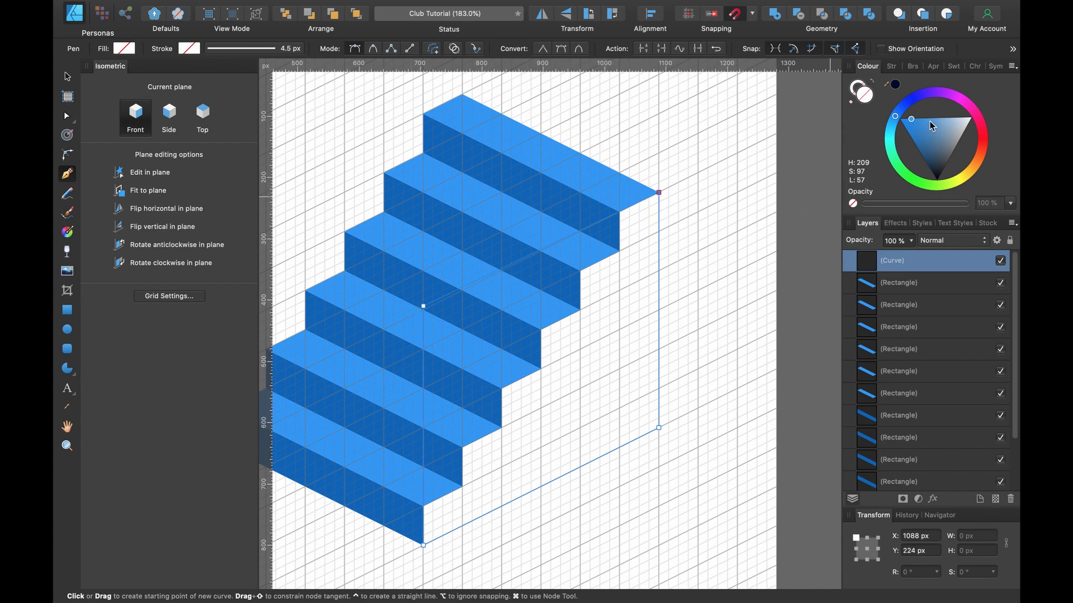
Fill the staircase's side outline dark blue (H 209, S 100, L 27) and move it behind all the steps, just above the white background rectangle.
{"action": "left_click", "coordinate": [910, 132]}
{"action": "left_click_drag", "start_coordinate": [910, 134], "coordinate": [917, 147]}
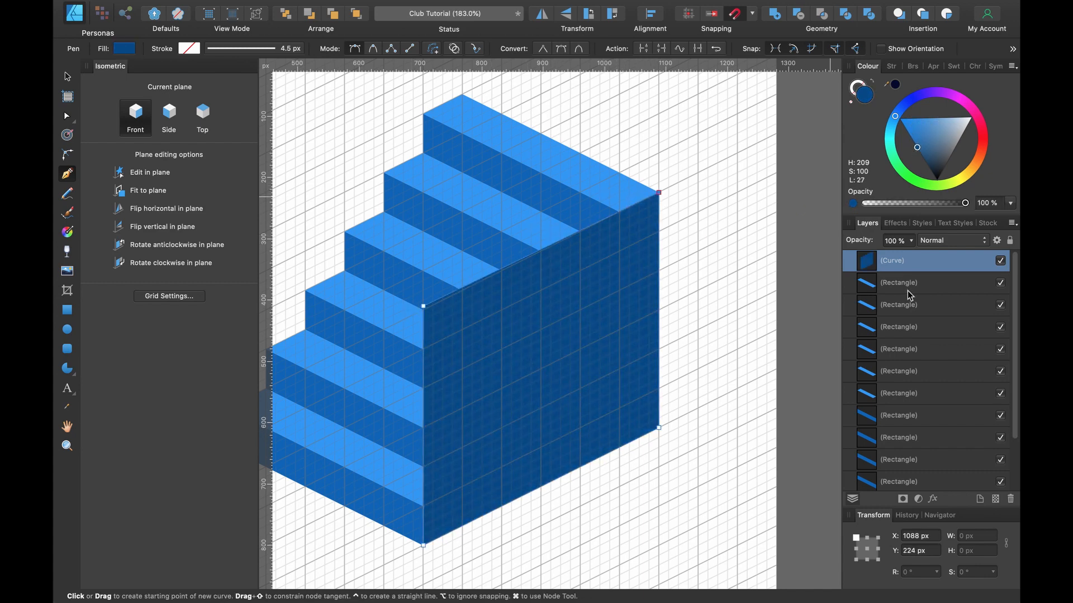
{"action": "left_click_drag", "start_coordinate": [894, 271], "coordinate": [853, 492]}
{"action": "scroll", "coordinate": [651, 391], "scroll_direction": "down", "scroll_amount": 5}
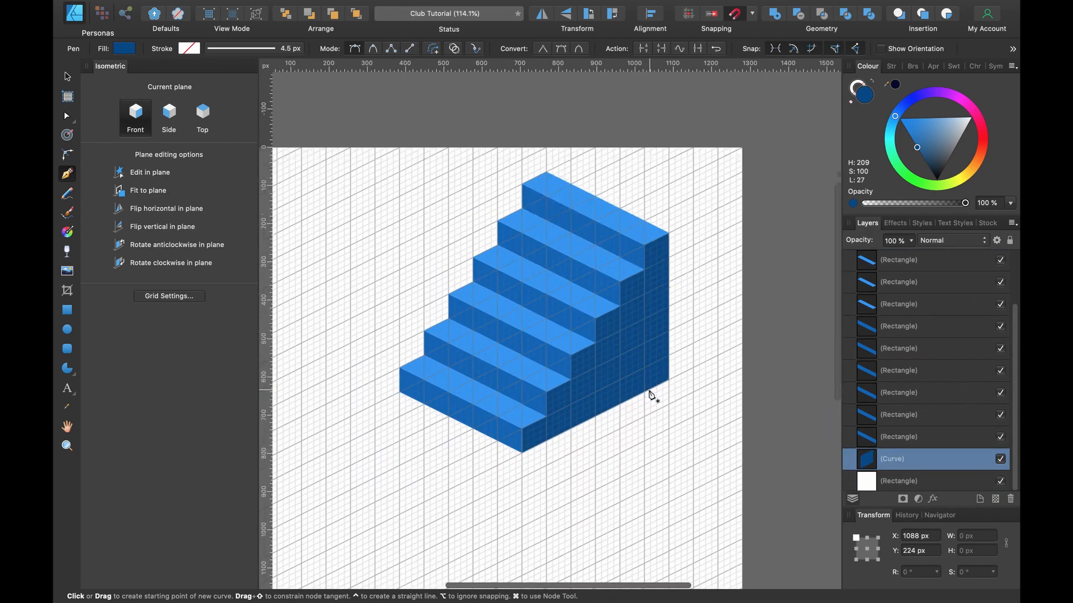
{"action": "key", "text": "super+apostrophe"}
Examine the finished nightclub illustration's pavement tiles, rounded kerb, double yellow lines, dropped kerb and pedestrian crossing.
{"action": "scroll", "coordinate": [649, 391], "scroll_direction": "down", "scroll_amount": 5}
{"action": "scroll", "coordinate": [649, 391], "scroll_direction": "right", "scroll_amount": 5}
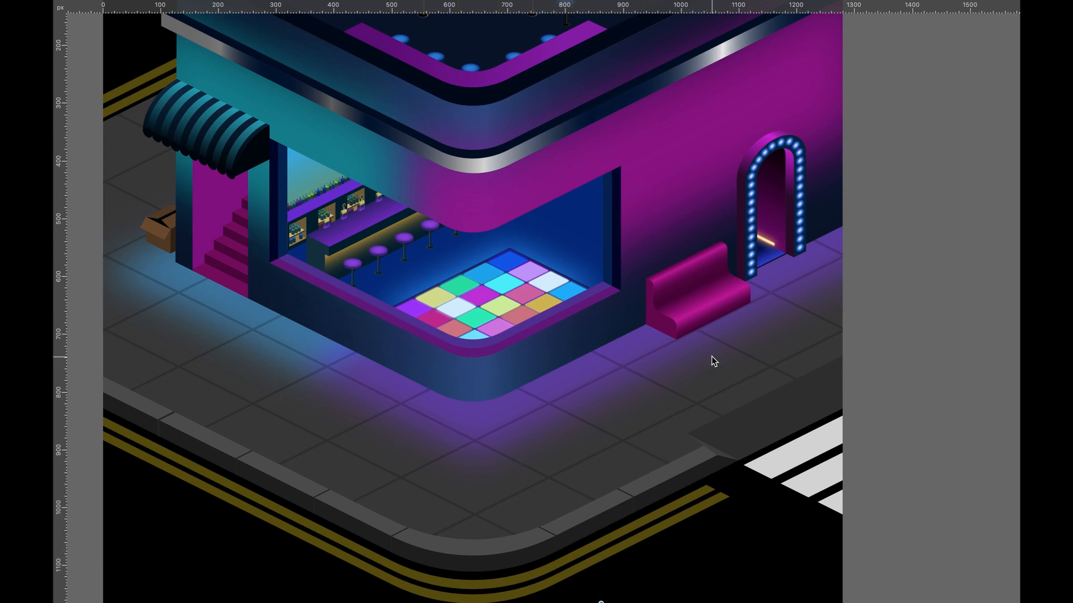
{"action": "left_click", "coordinate": [652, 238]}
{"action": "scroll", "coordinate": [653, 238], "scroll_direction": "up", "scroll_amount": 2}
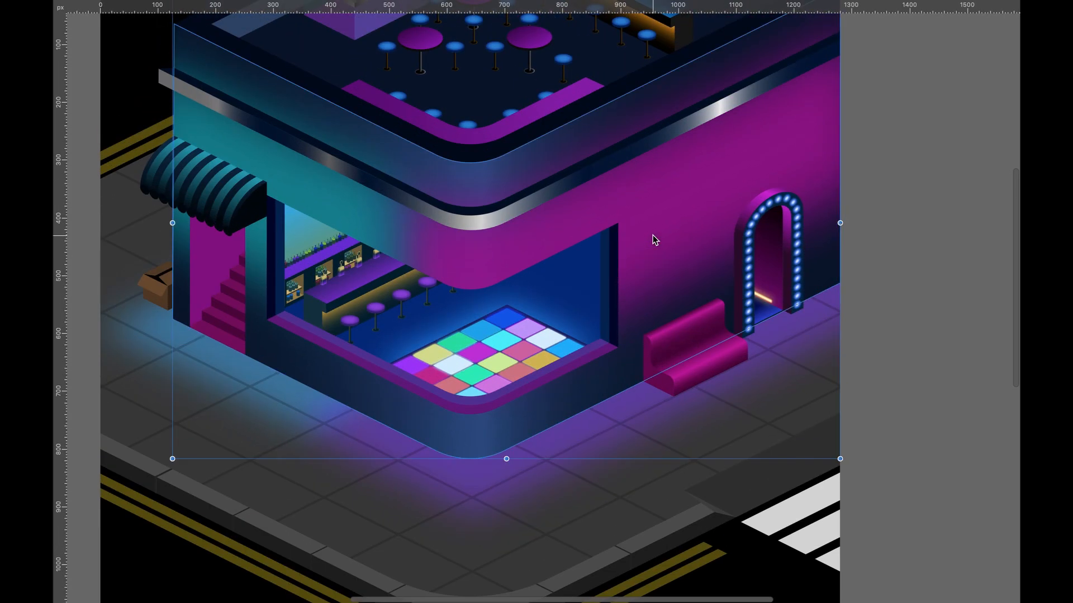
{"action": "scroll", "coordinate": [652, 235], "scroll_direction": "down", "scroll_amount": 3}
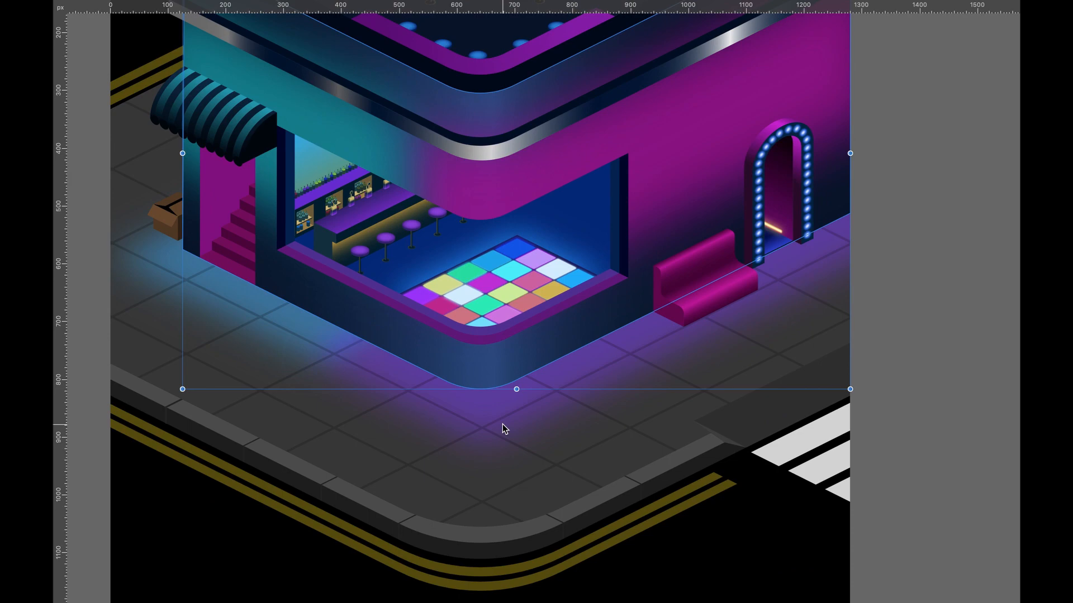
{"action": "scroll", "coordinate": [608, 492], "scroll_direction": "up", "scroll_amount": 5}
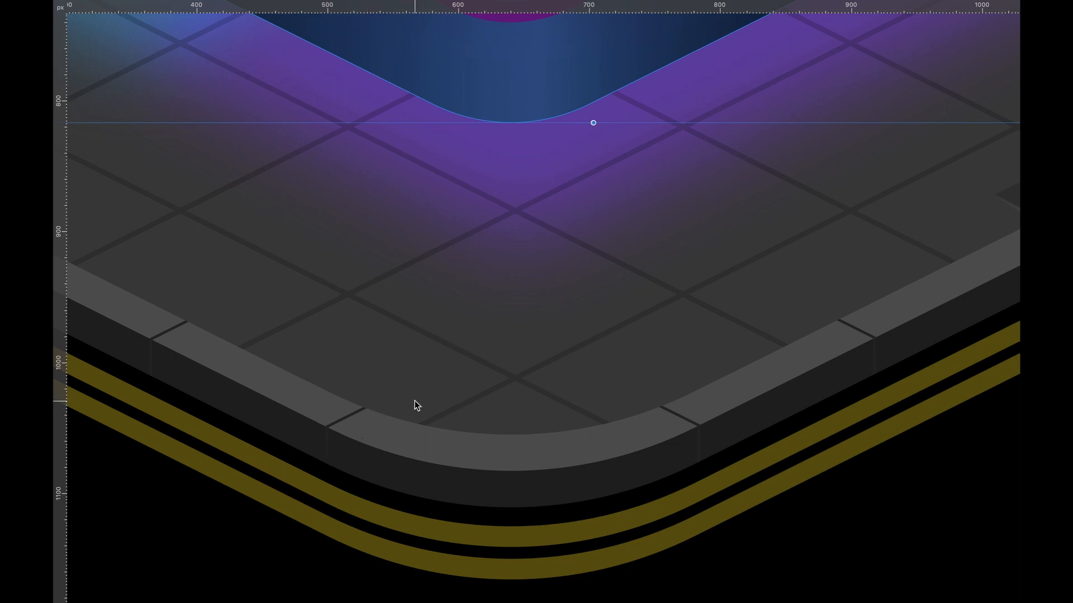
{"action": "scroll", "coordinate": [414, 401], "scroll_direction": "down", "scroll_amount": 5}
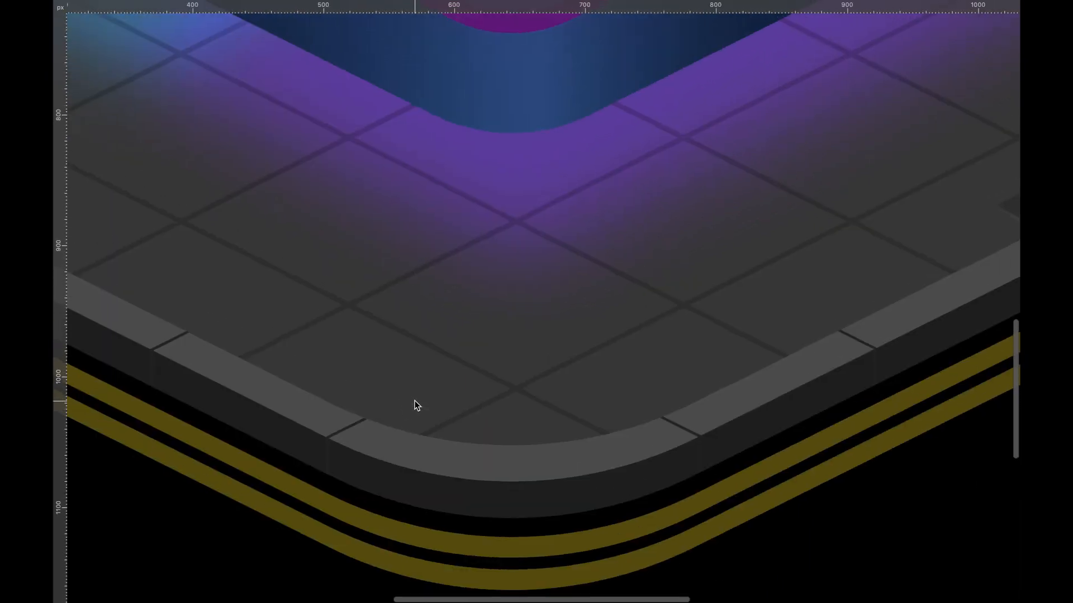
{"action": "scroll", "coordinate": [180, 369], "scroll_direction": "left", "scroll_amount": 4}
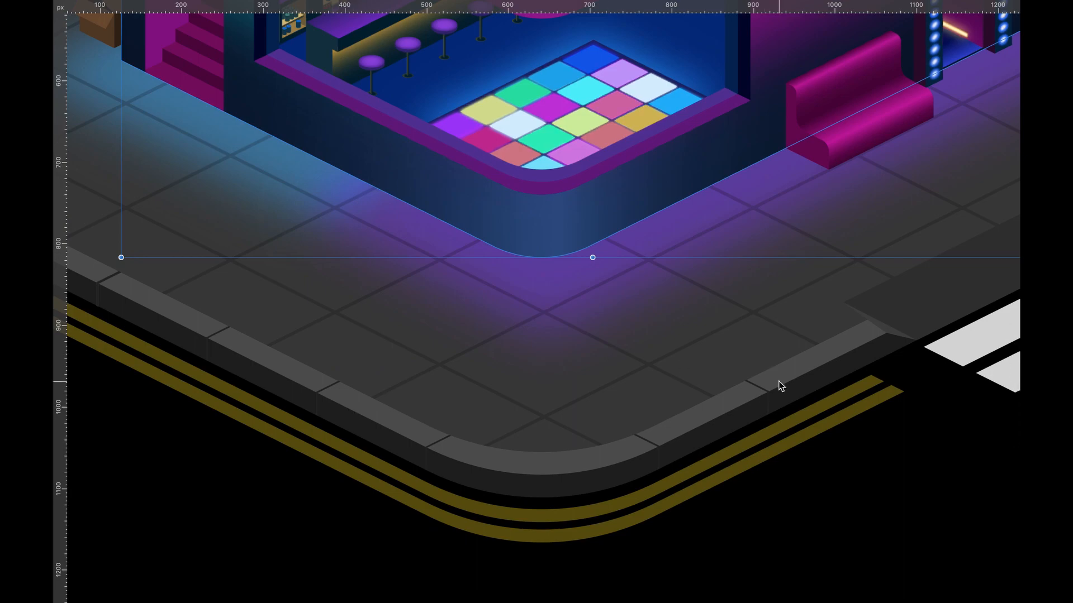
{"action": "scroll", "coordinate": [732, 400], "scroll_direction": "right", "scroll_amount": 2}
{"action": "scroll", "coordinate": [721, 402], "scroll_direction": "up", "scroll_amount": 5}
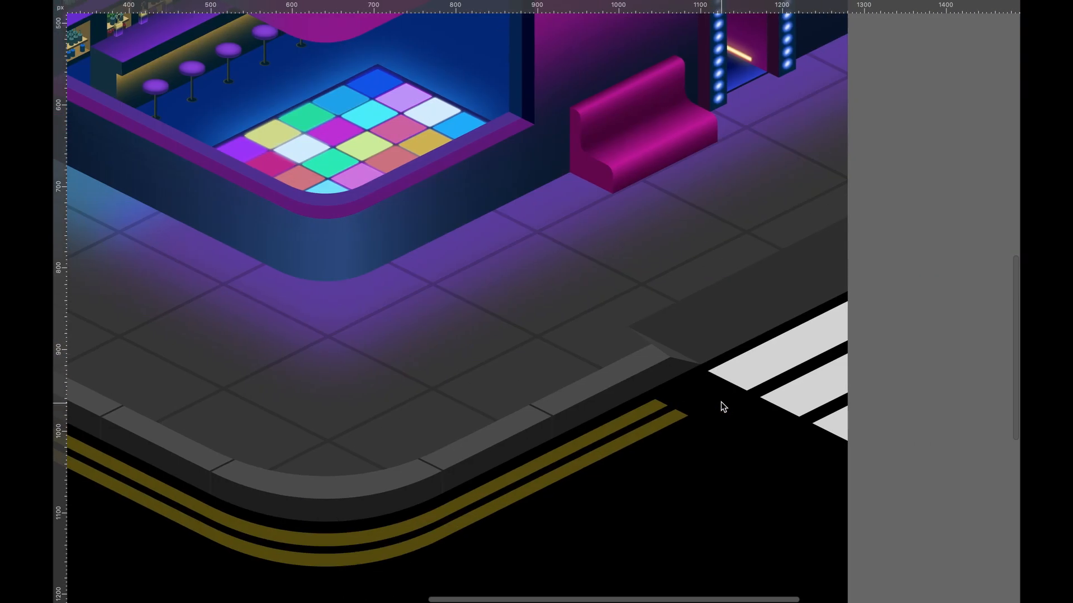
{"action": "scroll", "coordinate": [725, 351], "scroll_direction": "right", "scroll_amount": 1}
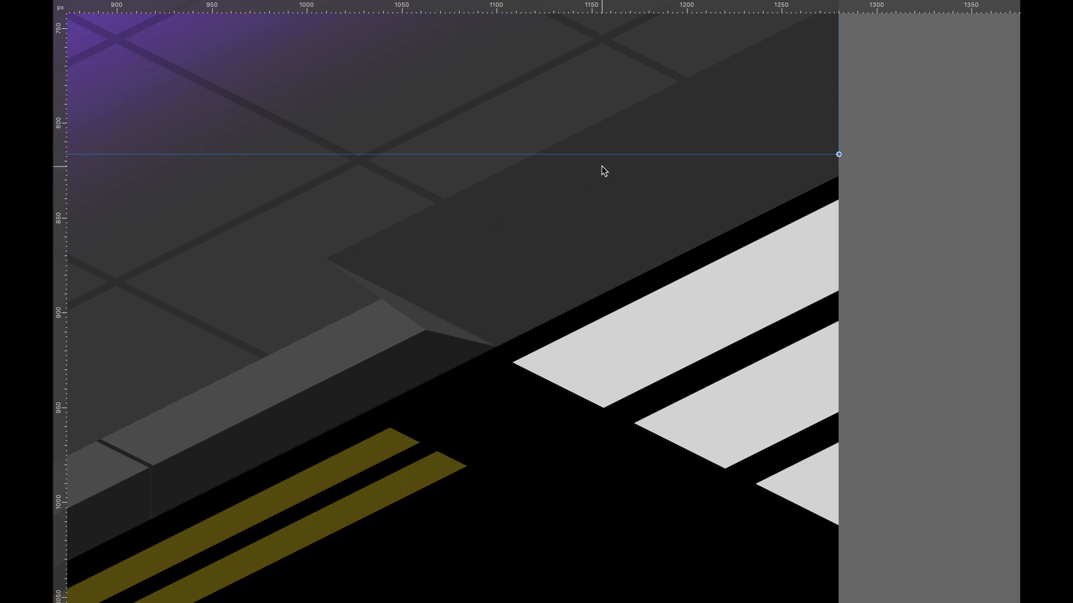
Examine the nightclub's bar counter, beer taps, stools and shelves, plus the entrance stairs, cardboard box, awning, bench and lit doorway.
{"action": "scroll", "coordinate": [603, 171], "scroll_direction": "down", "scroll_amount": 3}
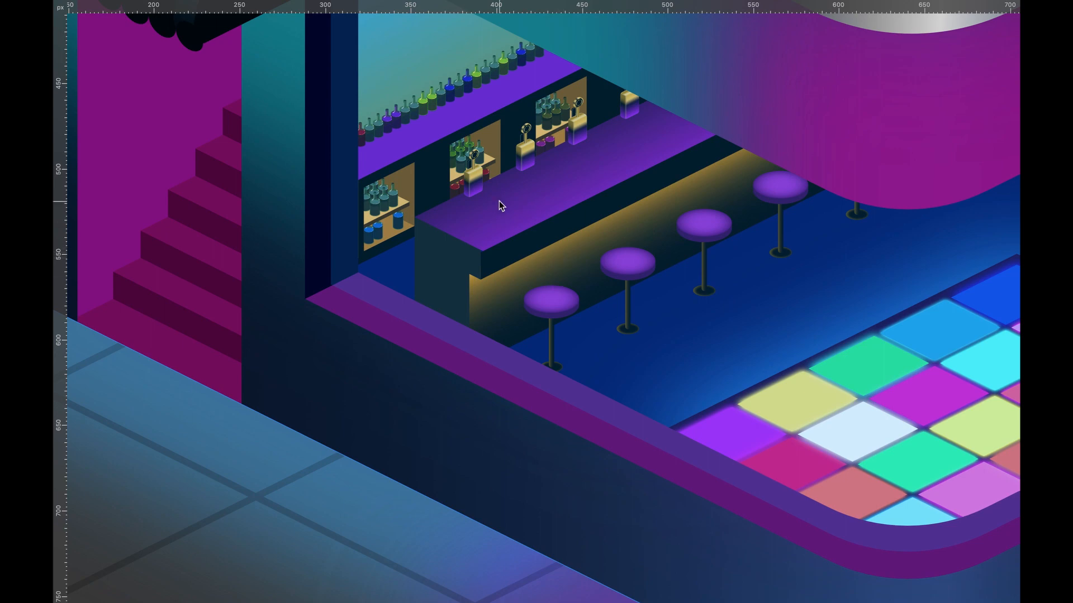
{"action": "scroll", "coordinate": [498, 200], "scroll_direction": "up", "scroll_amount": 5}
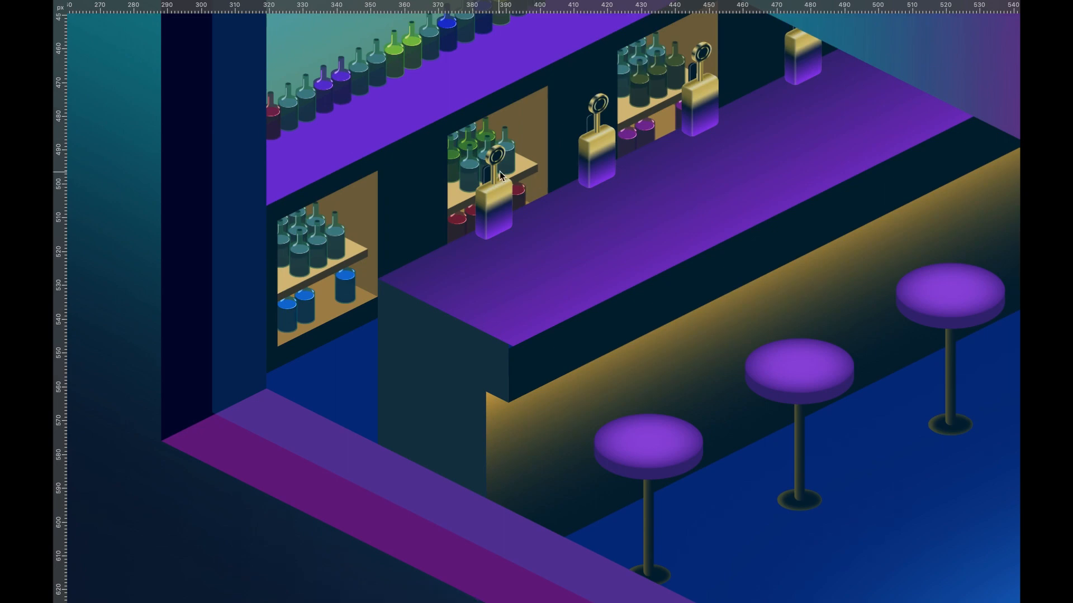
{"action": "scroll", "coordinate": [487, 203], "scroll_direction": "up", "scroll_amount": 3}
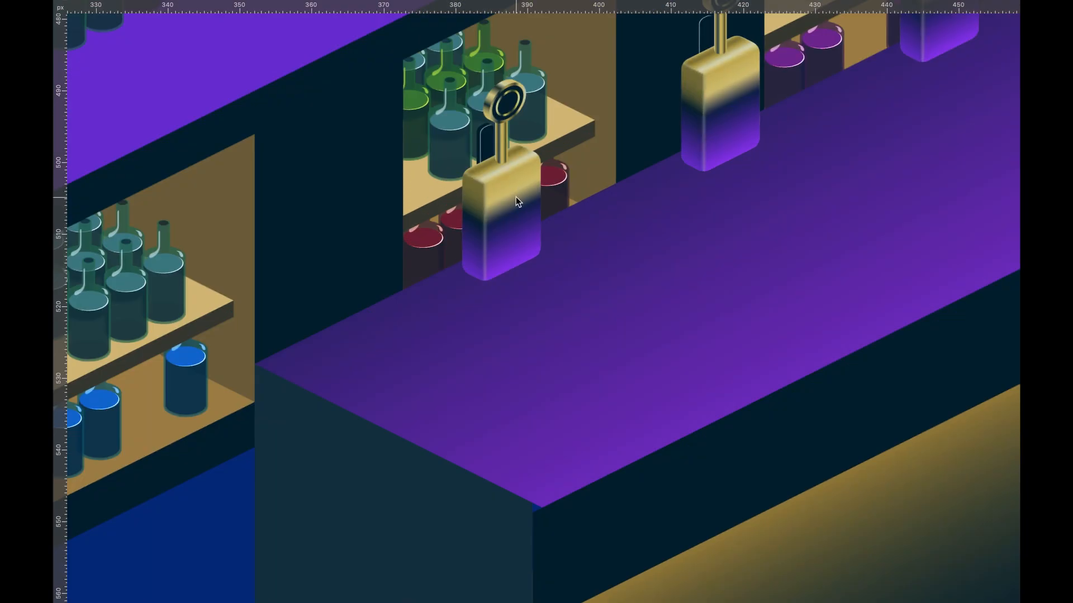
{"action": "scroll", "coordinate": [522, 177], "scroll_direction": "down", "scroll_amount": 3}
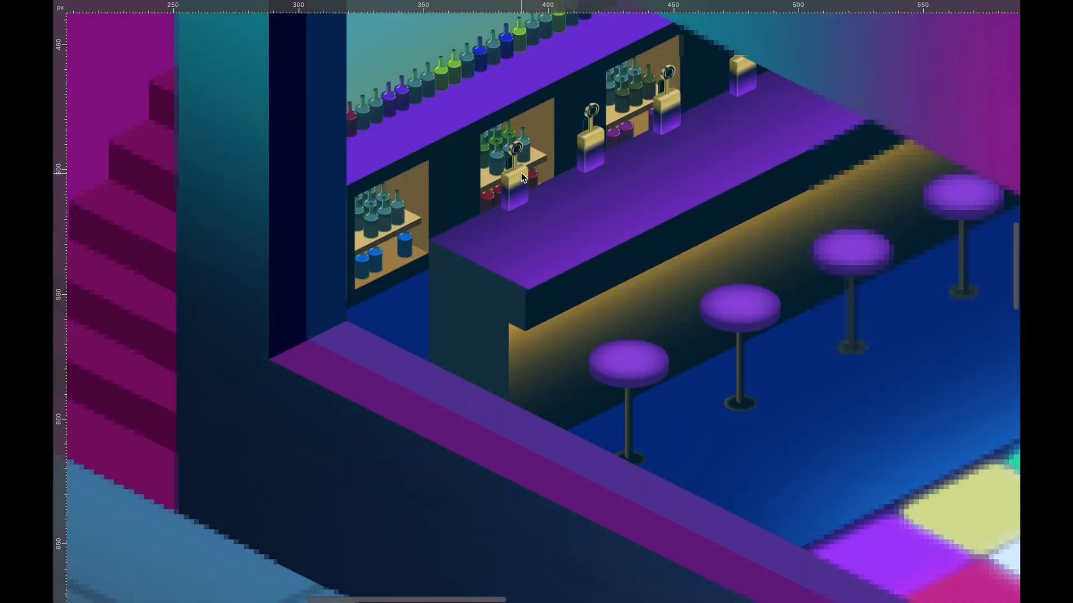
{"action": "scroll", "coordinate": [480, 190], "scroll_direction": "left", "scroll_amount": 10}
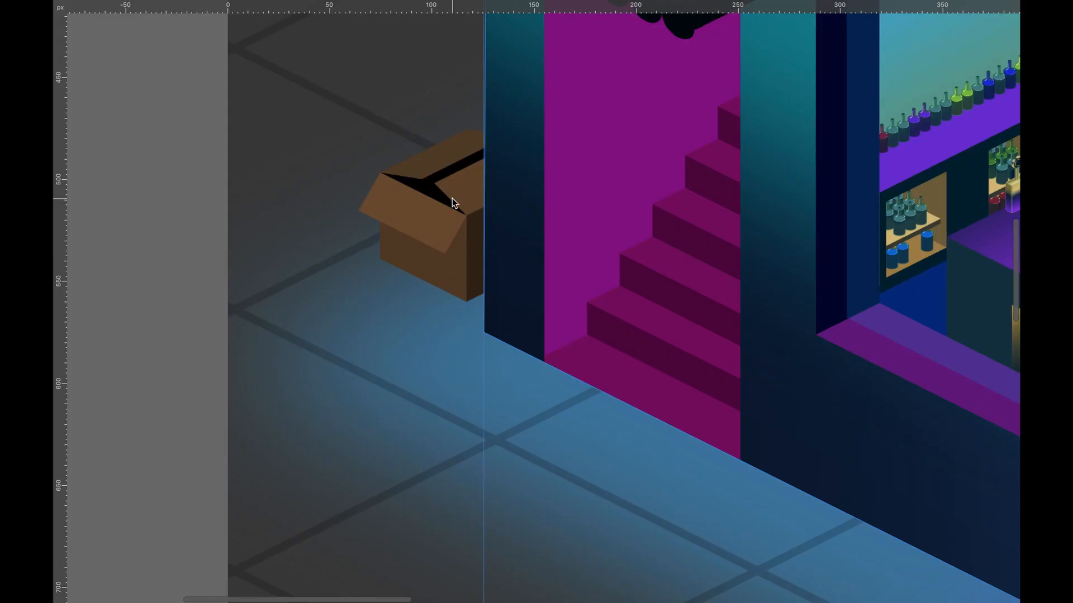
{"action": "scroll", "coordinate": [453, 202], "scroll_direction": "down", "scroll_amount": 3}
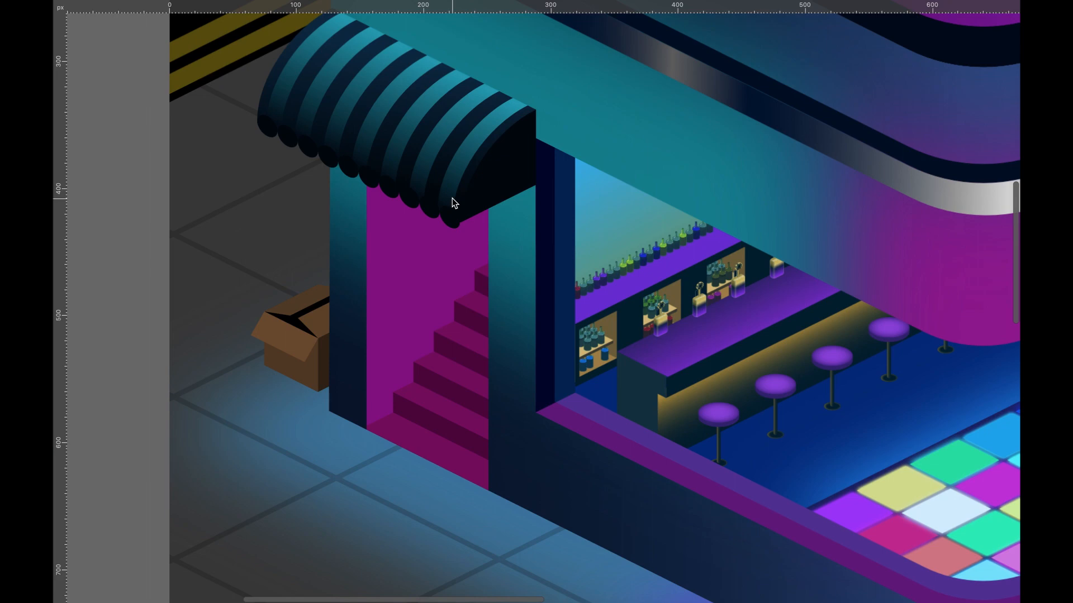
{"action": "scroll", "coordinate": [452, 202], "scroll_direction": "down", "scroll_amount": 3}
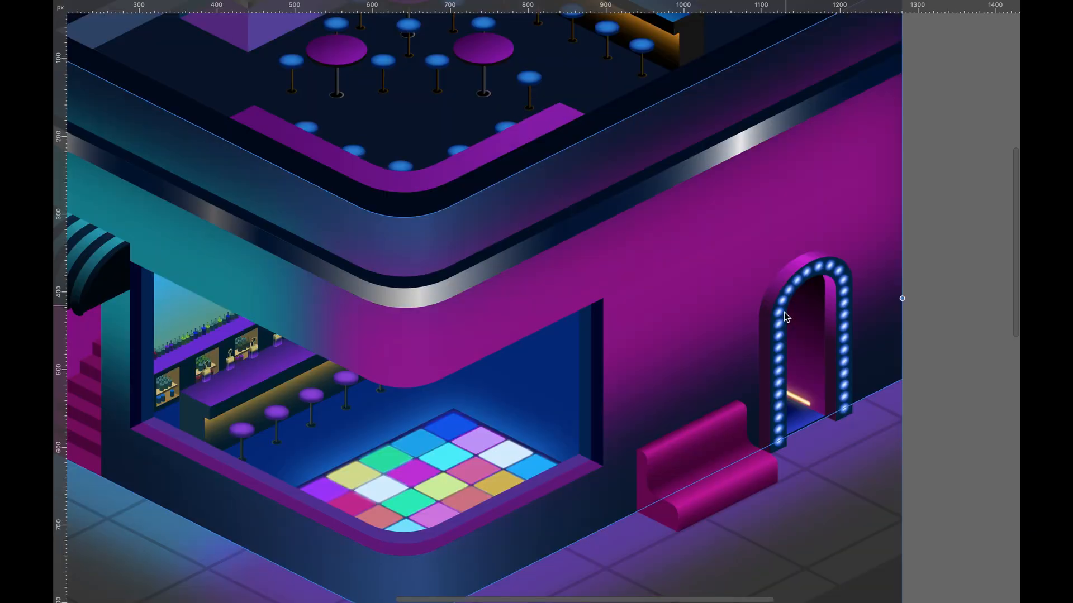
{"action": "scroll", "coordinate": [782, 335], "scroll_direction": "down", "scroll_amount": 3}
{"action": "left_click", "coordinate": [727, 342]}
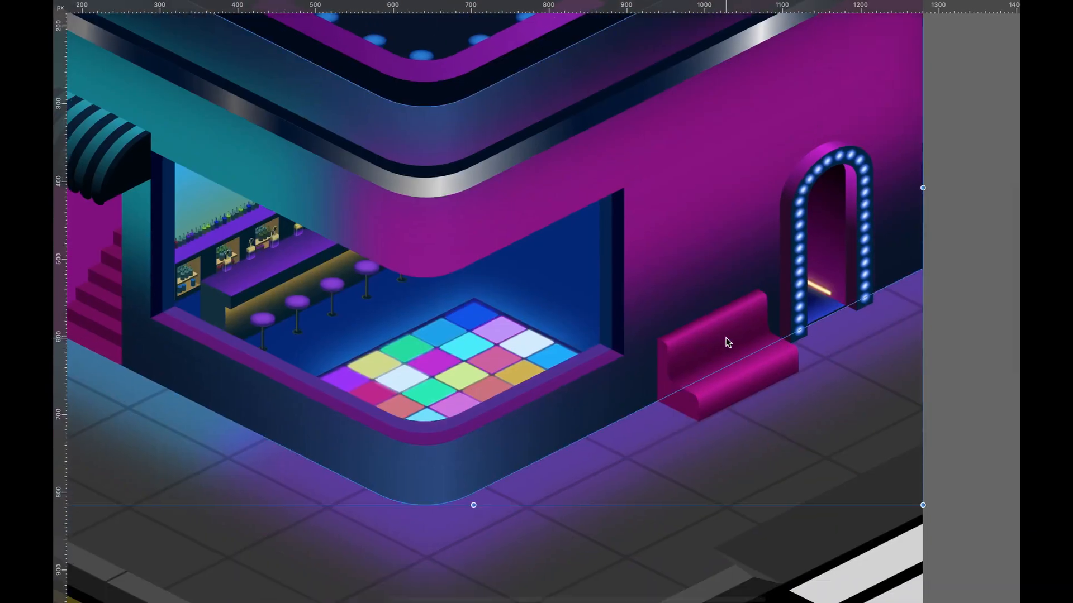
{"action": "scroll", "coordinate": [466, 348], "scroll_direction": "down", "scroll_amount": 3}
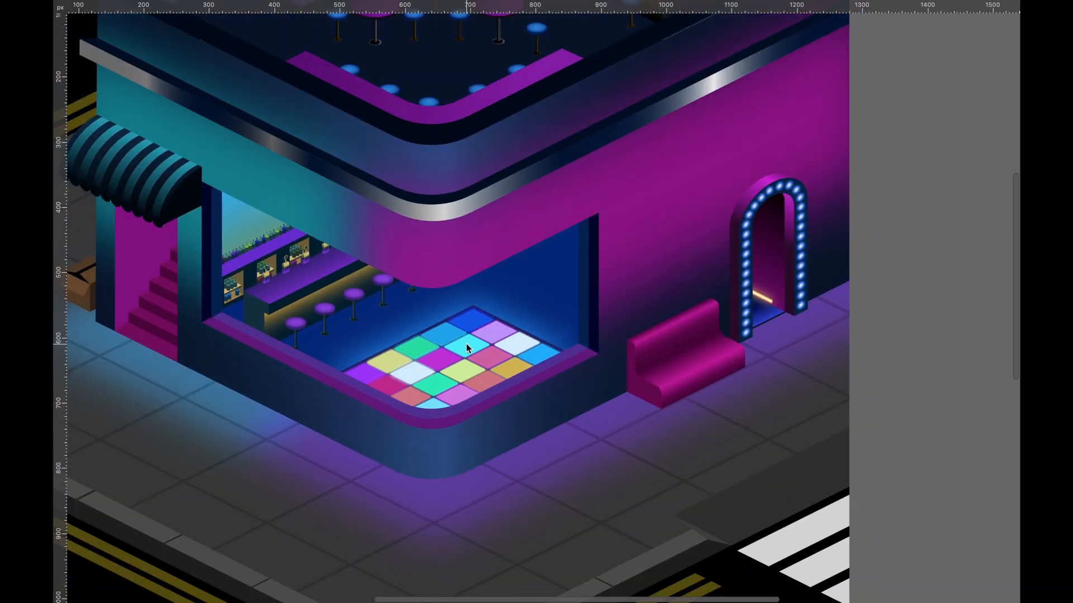